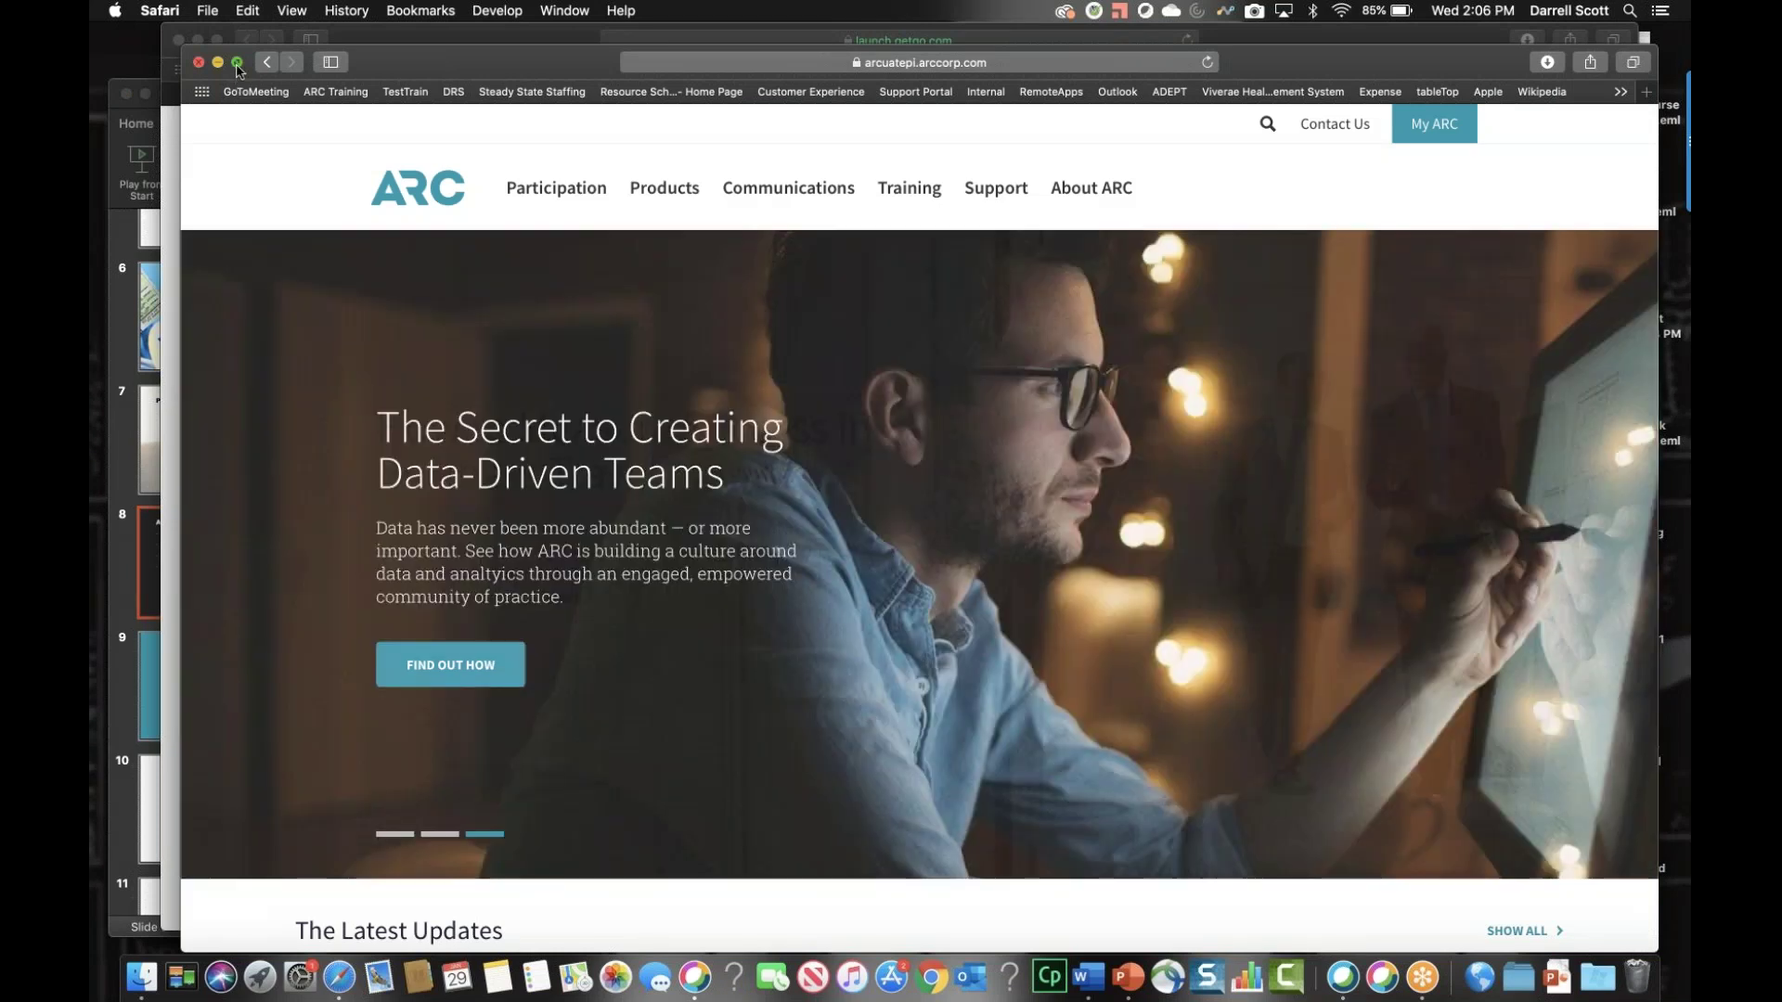
Step: Switch Safari to full screen on the ARC homepage
click(236, 62)
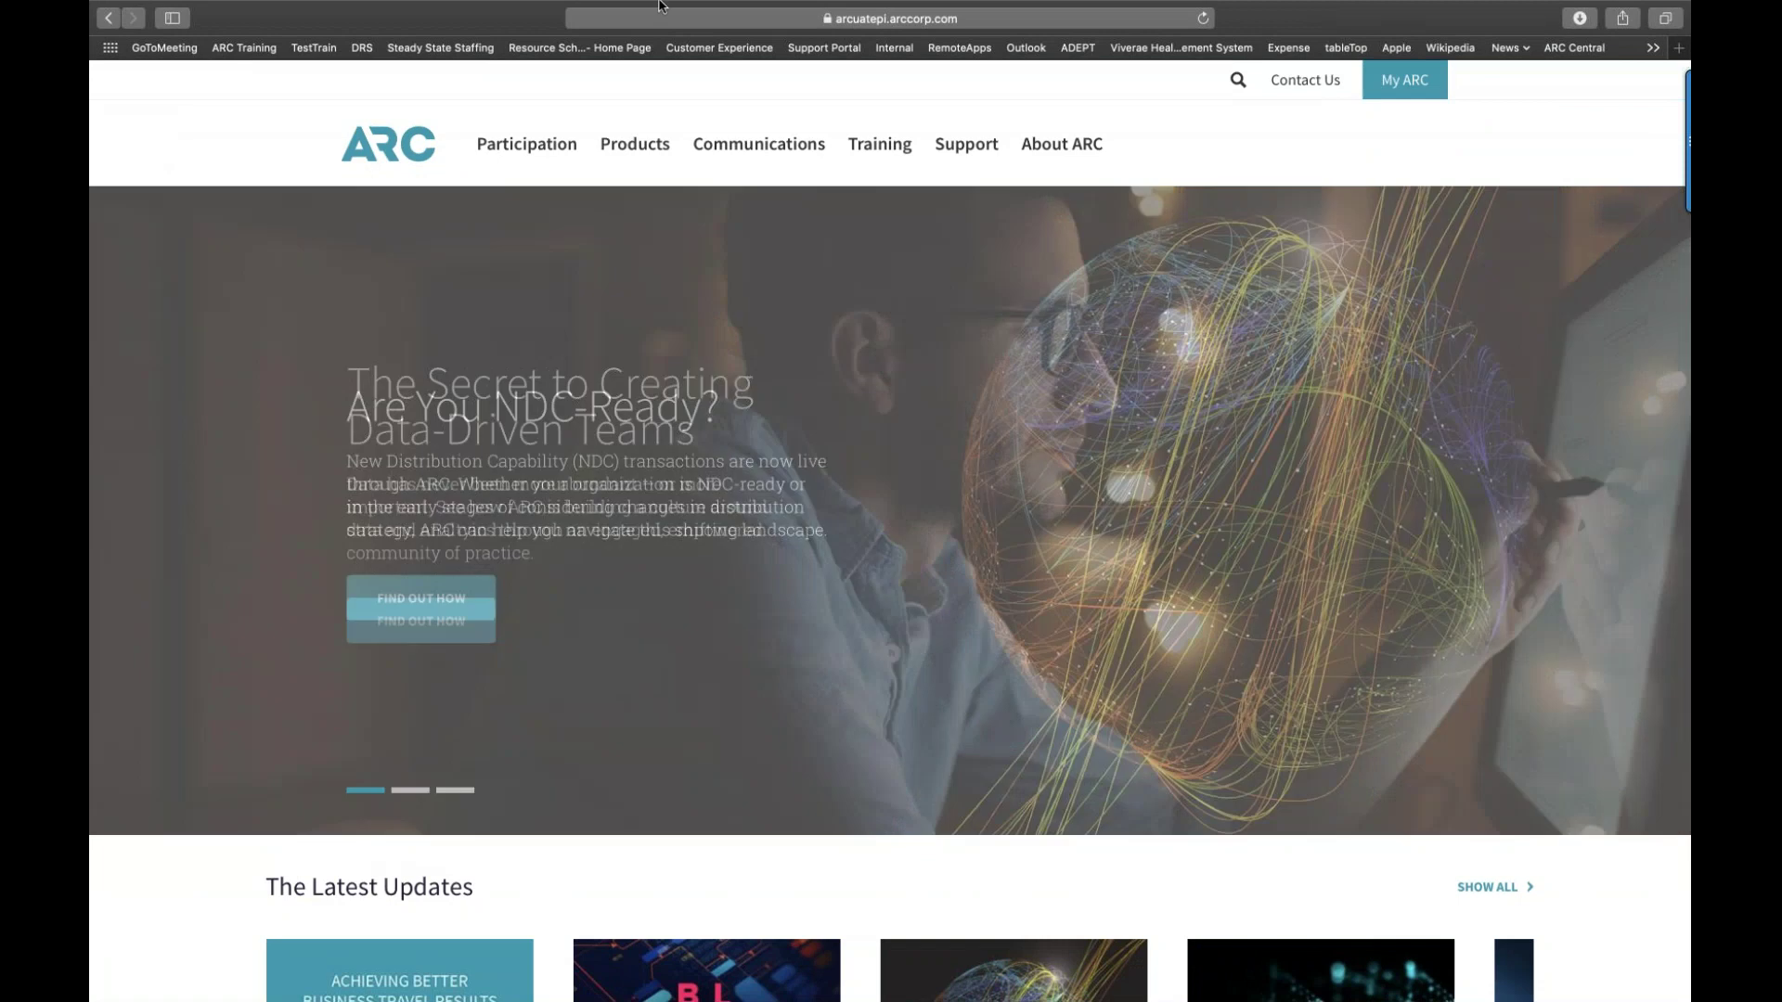
mouse_move(659, 6)
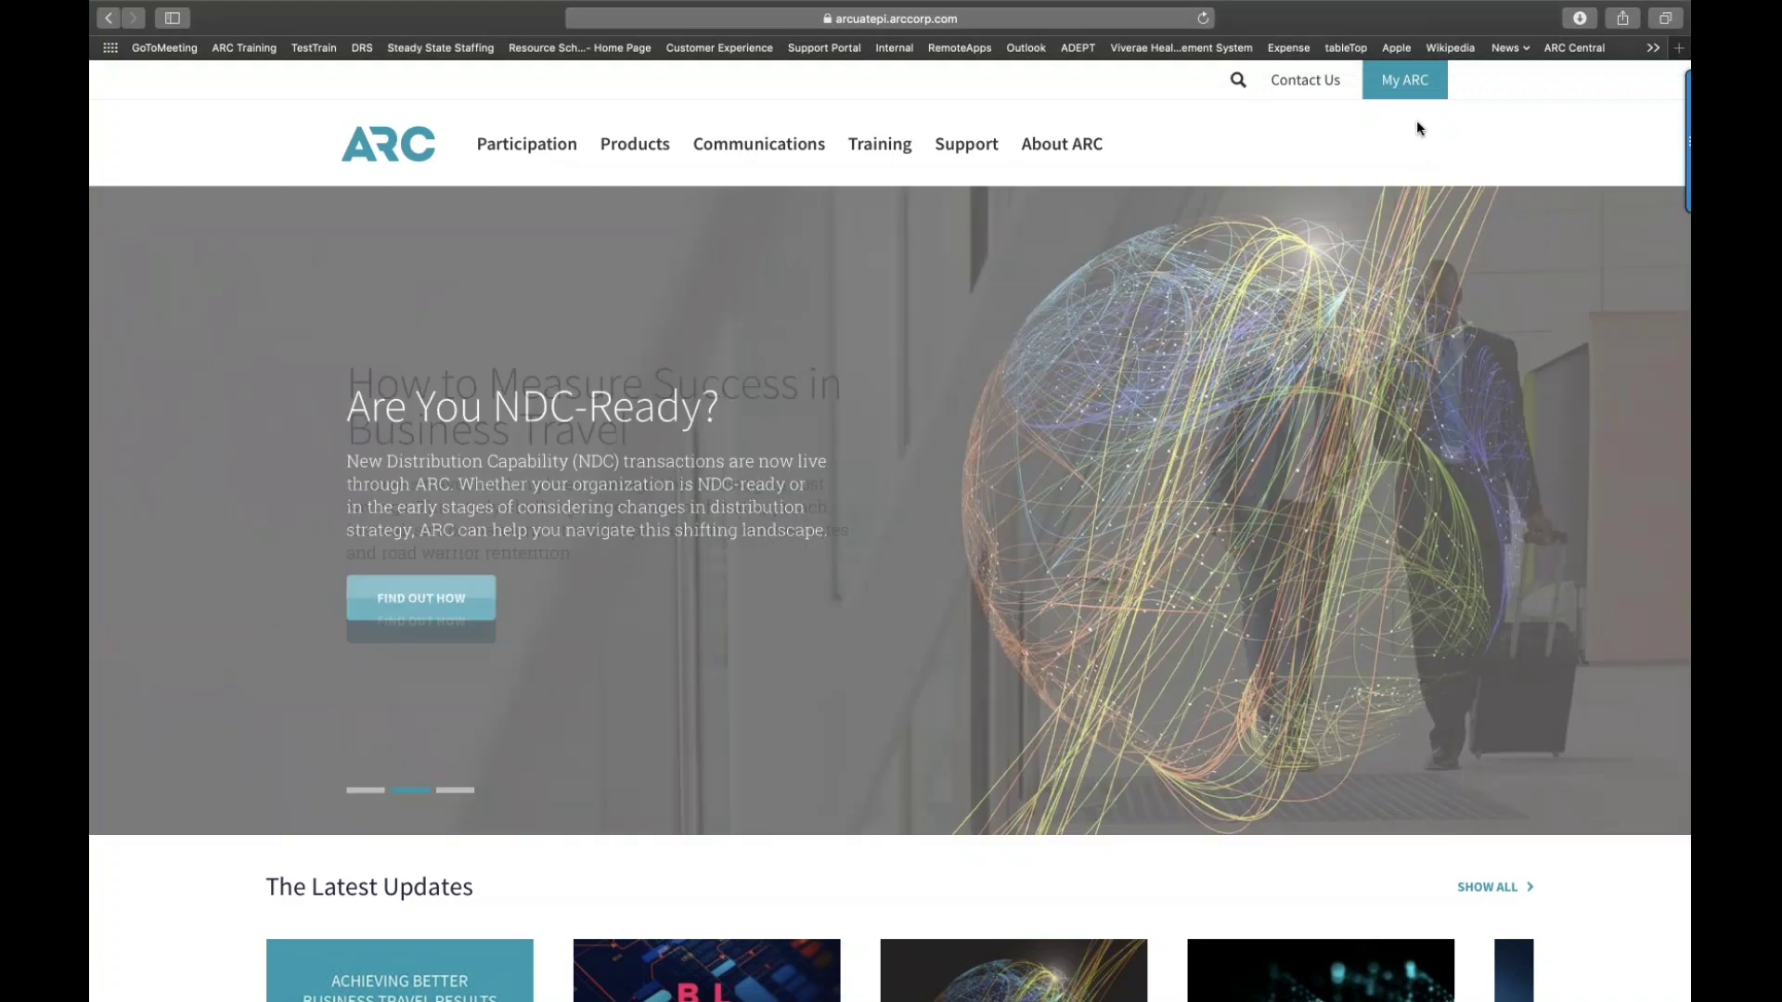
Step: Log in to My ARC with the account username and password, declining Safari's save-password offer
click(1404, 79)
click(1261, 155)
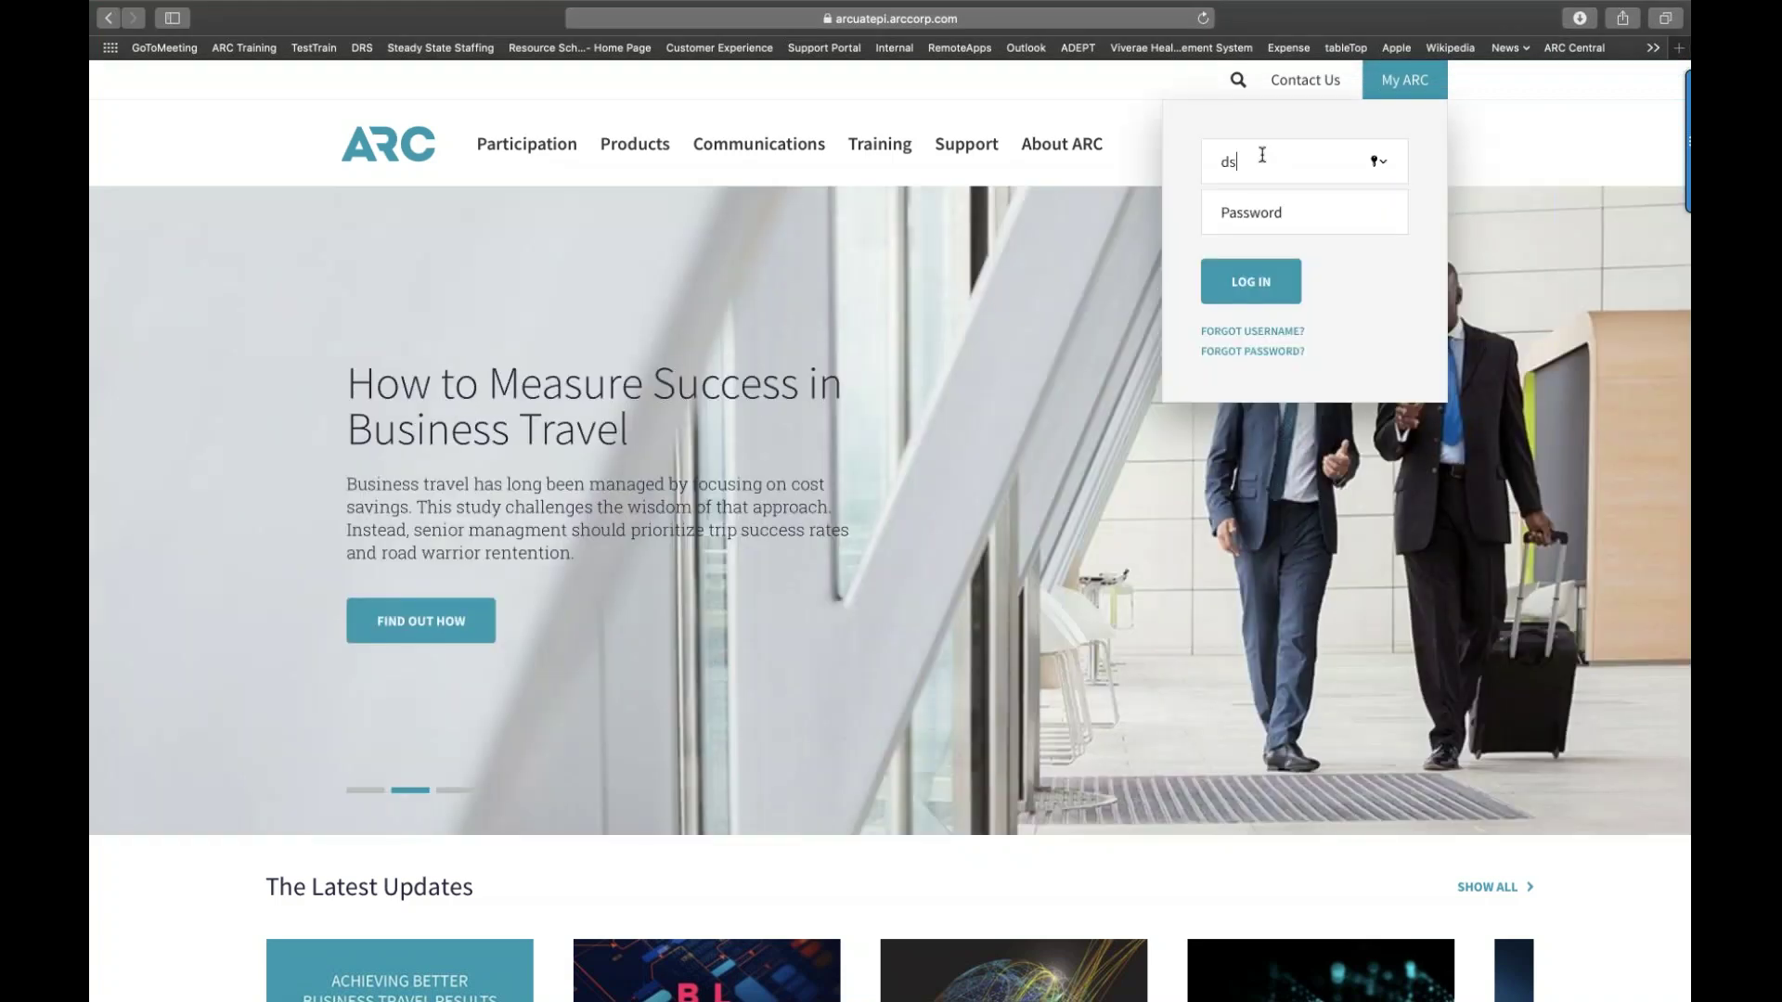
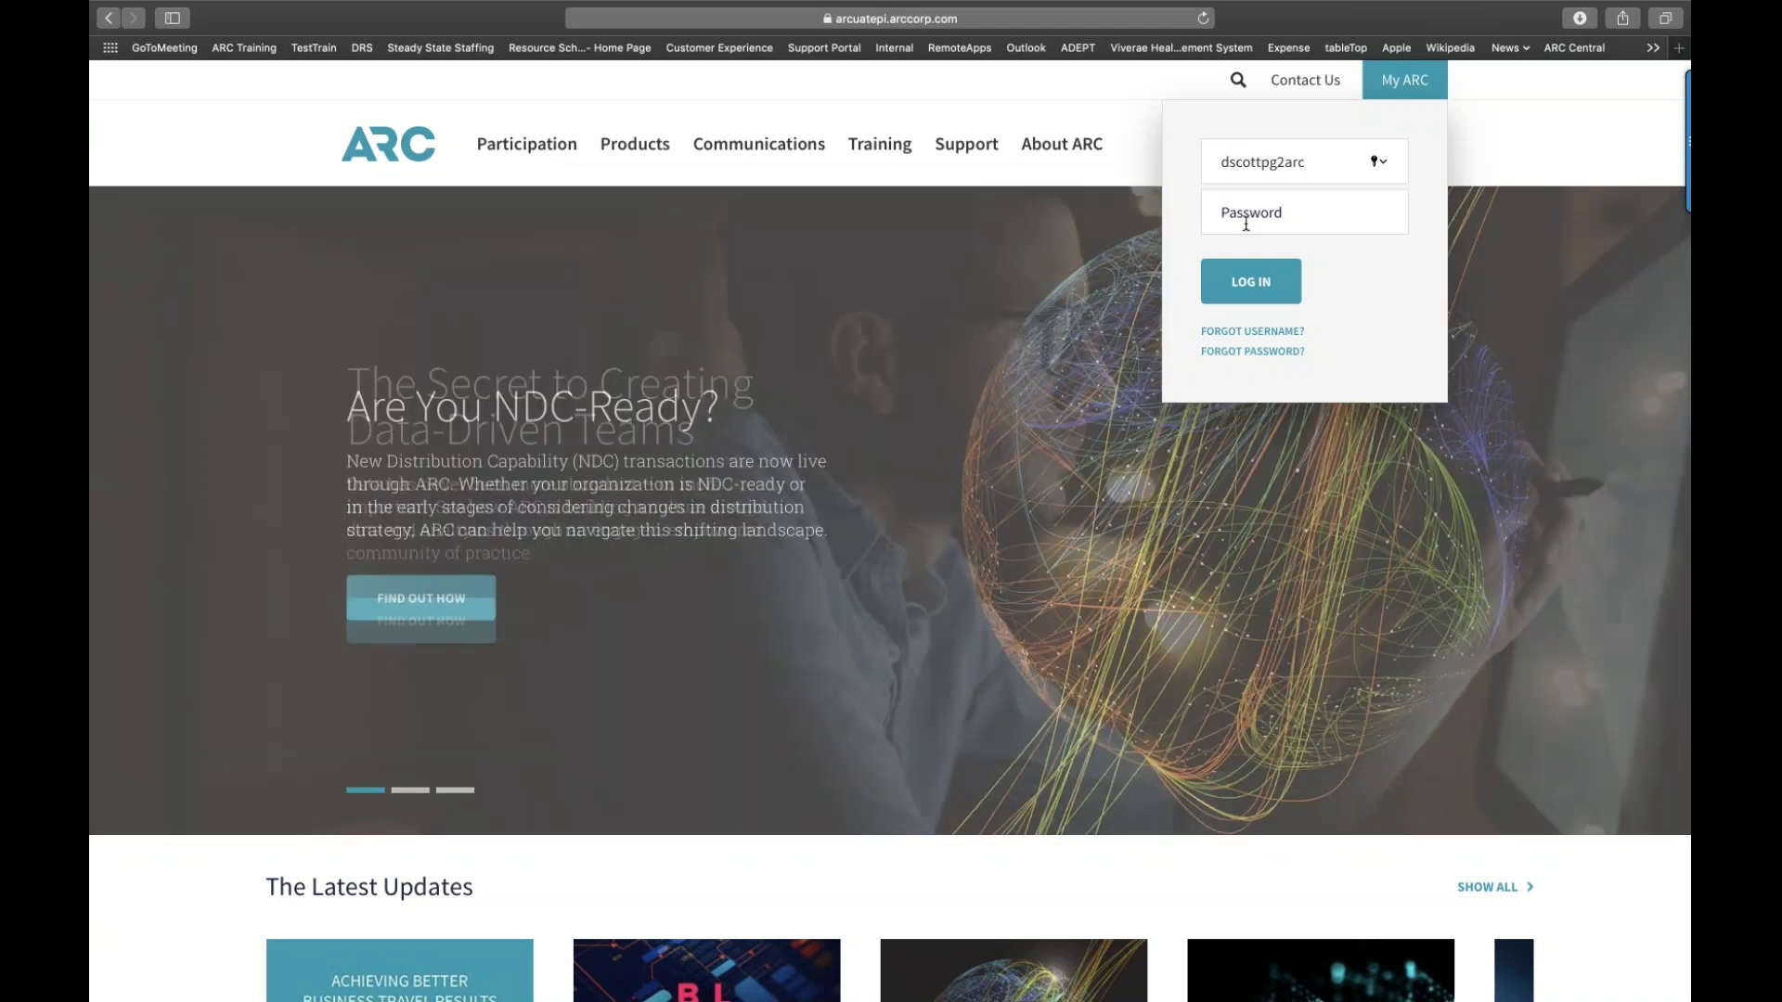
click(1245, 225)
key(super+v)
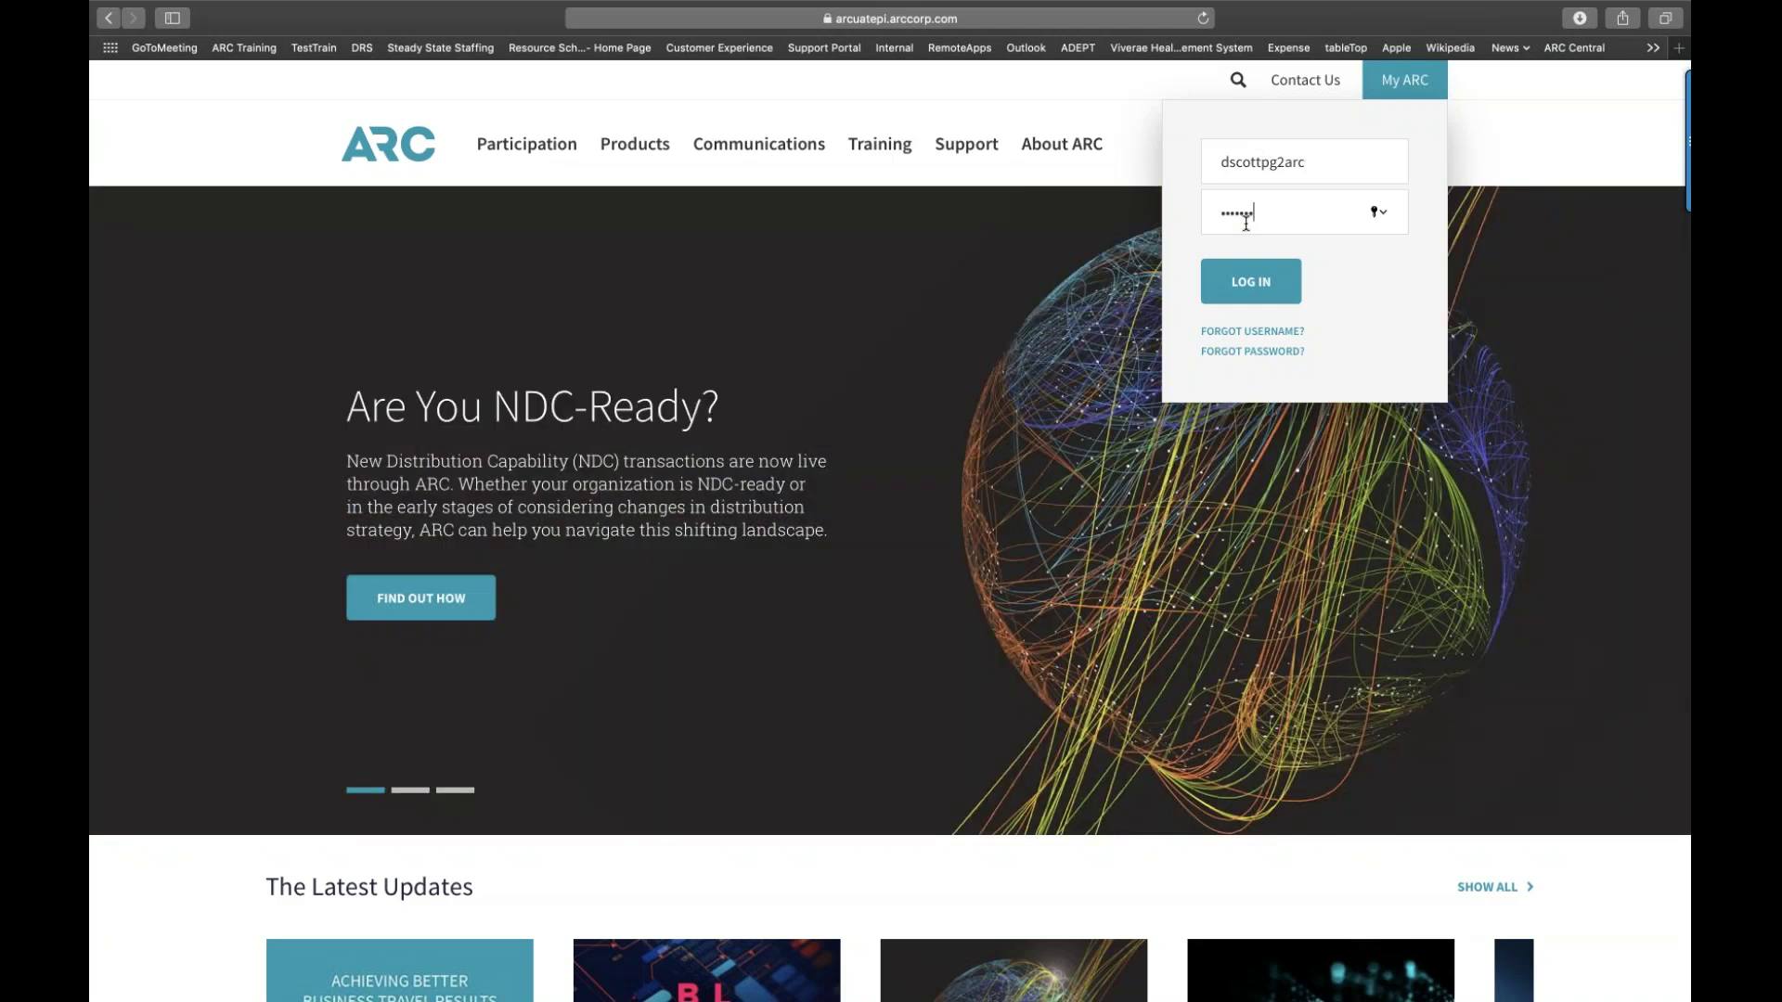
text(•)
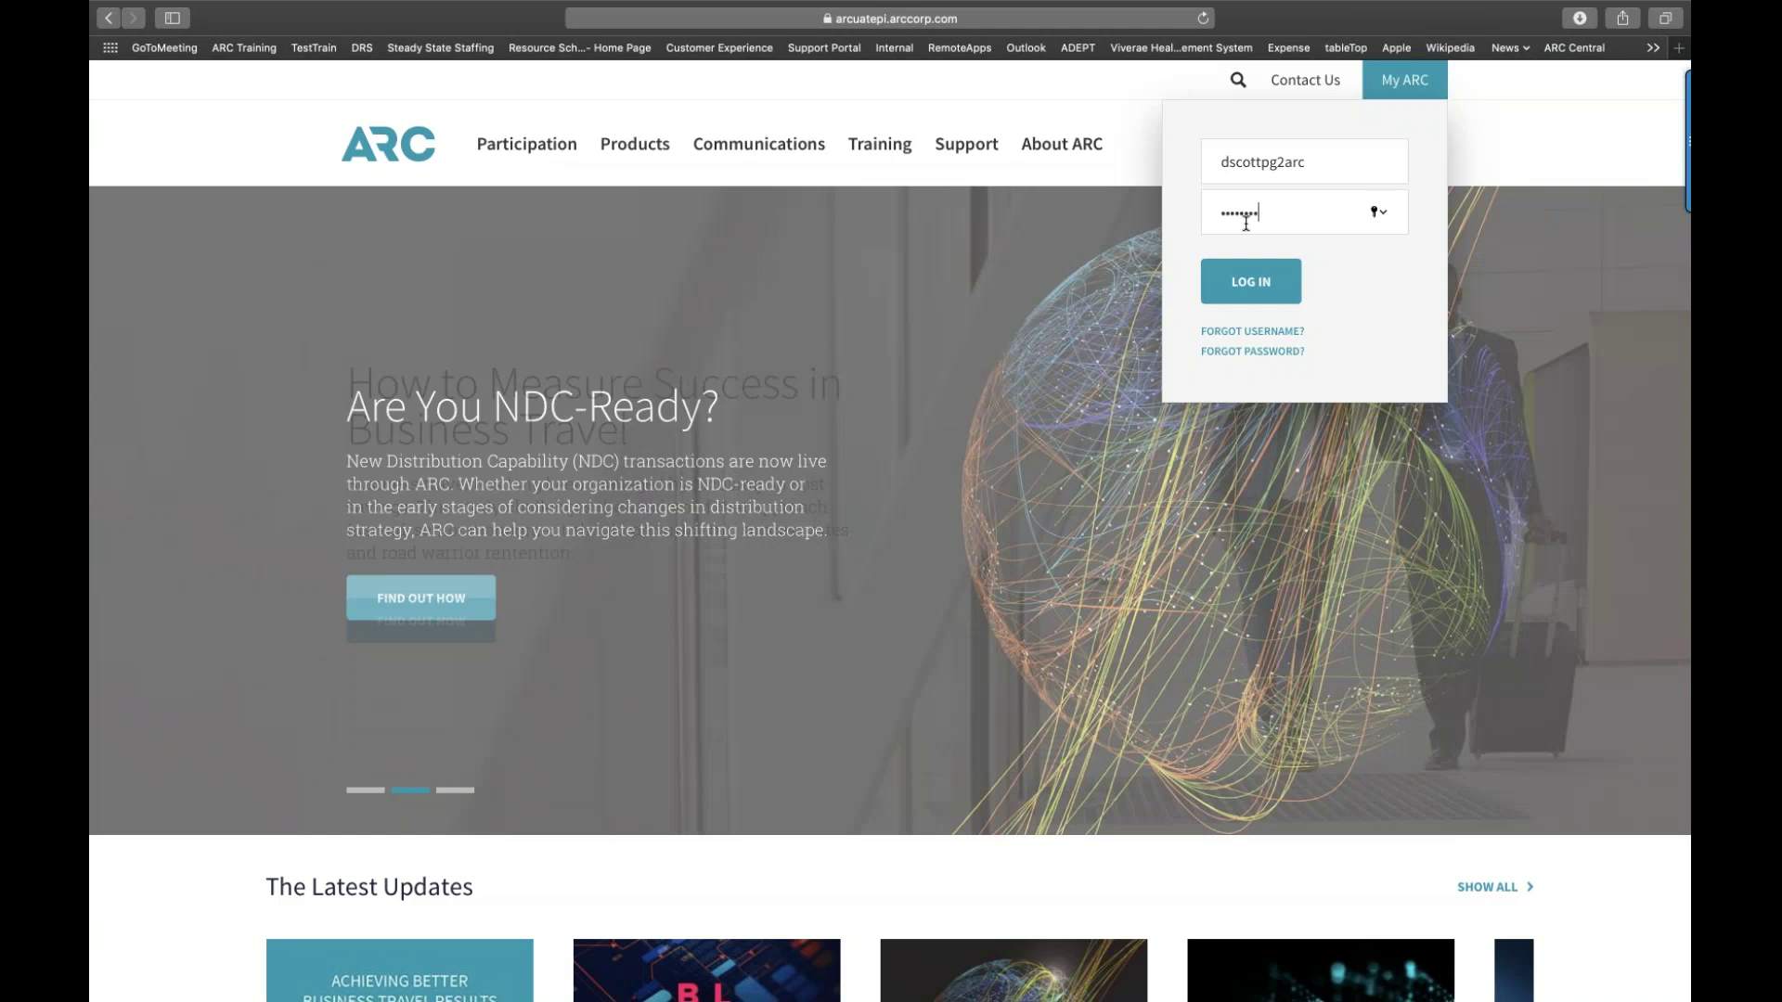
text(•)
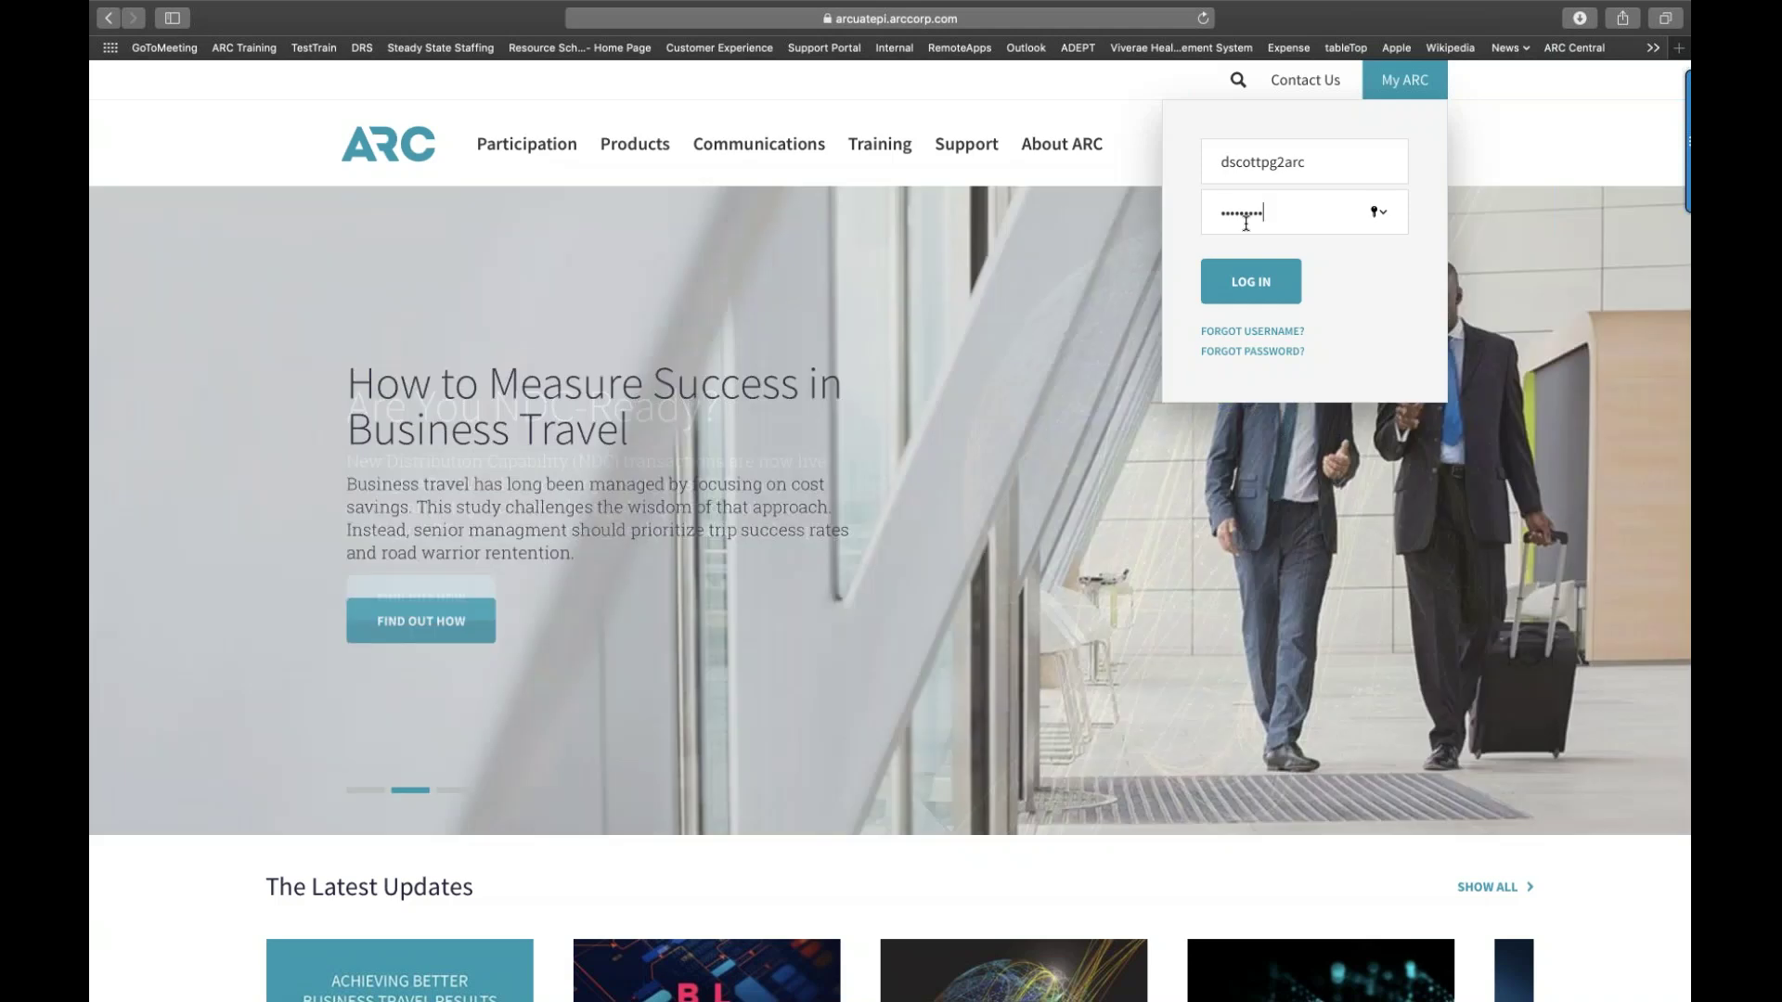
key(Return)
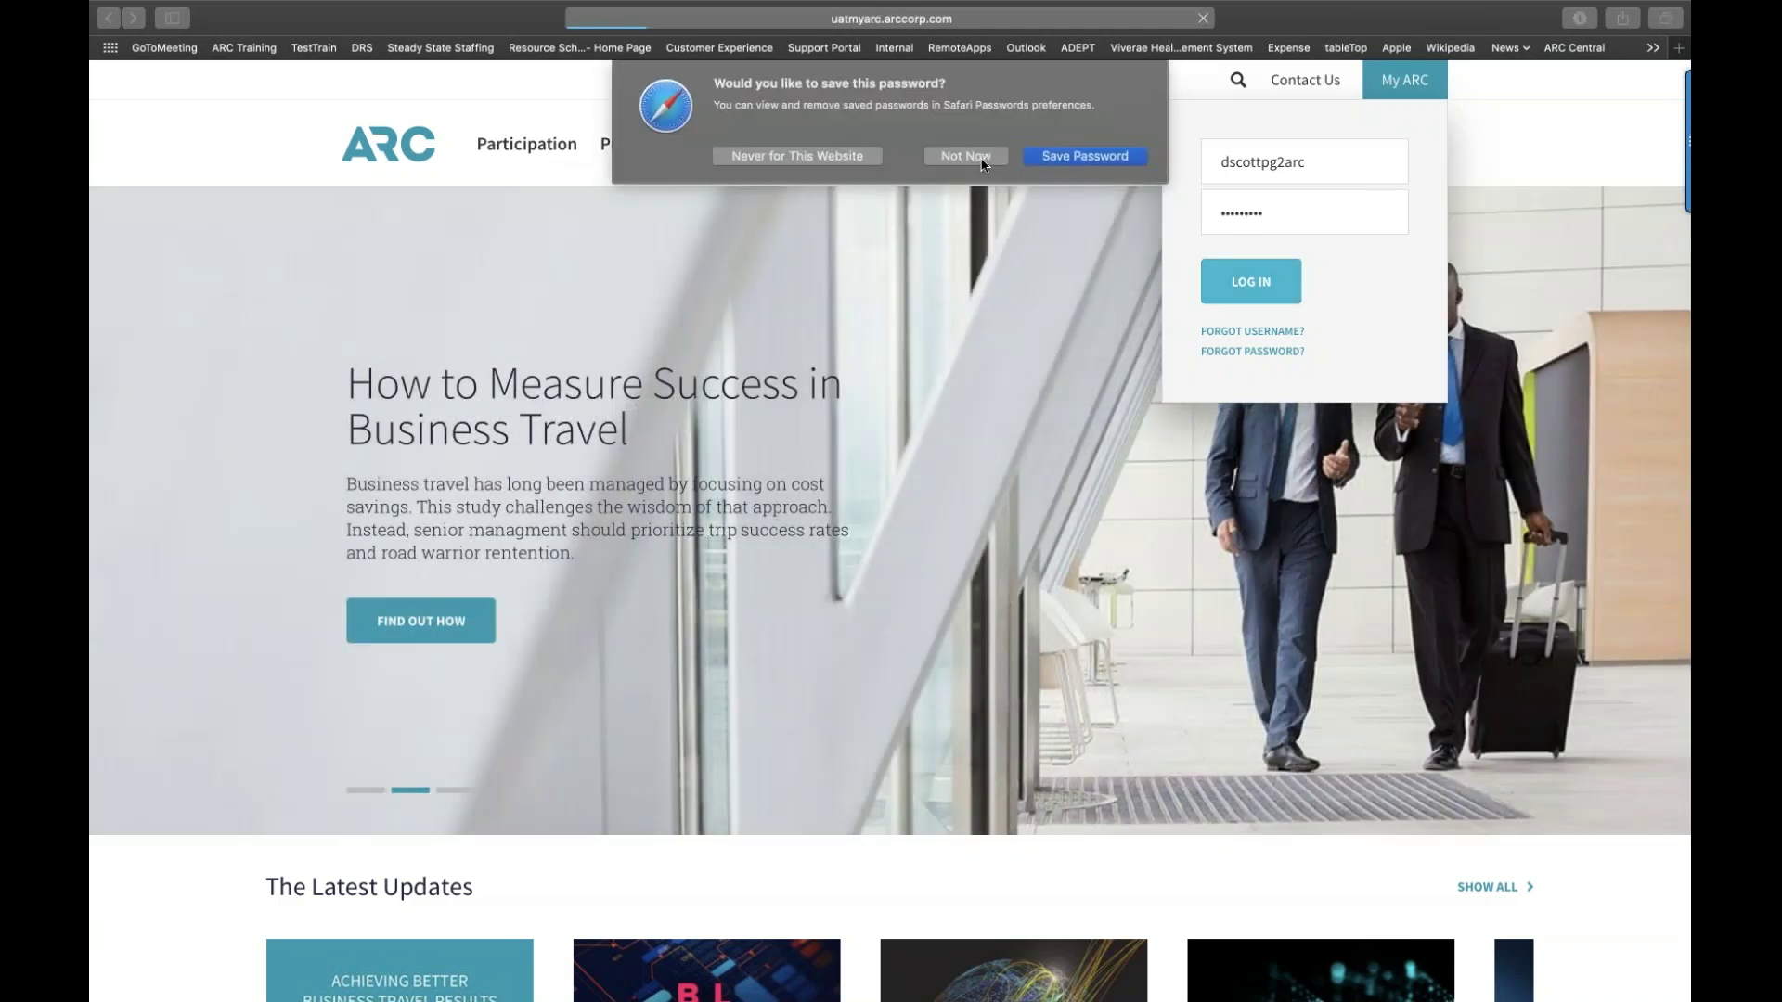
click(984, 163)
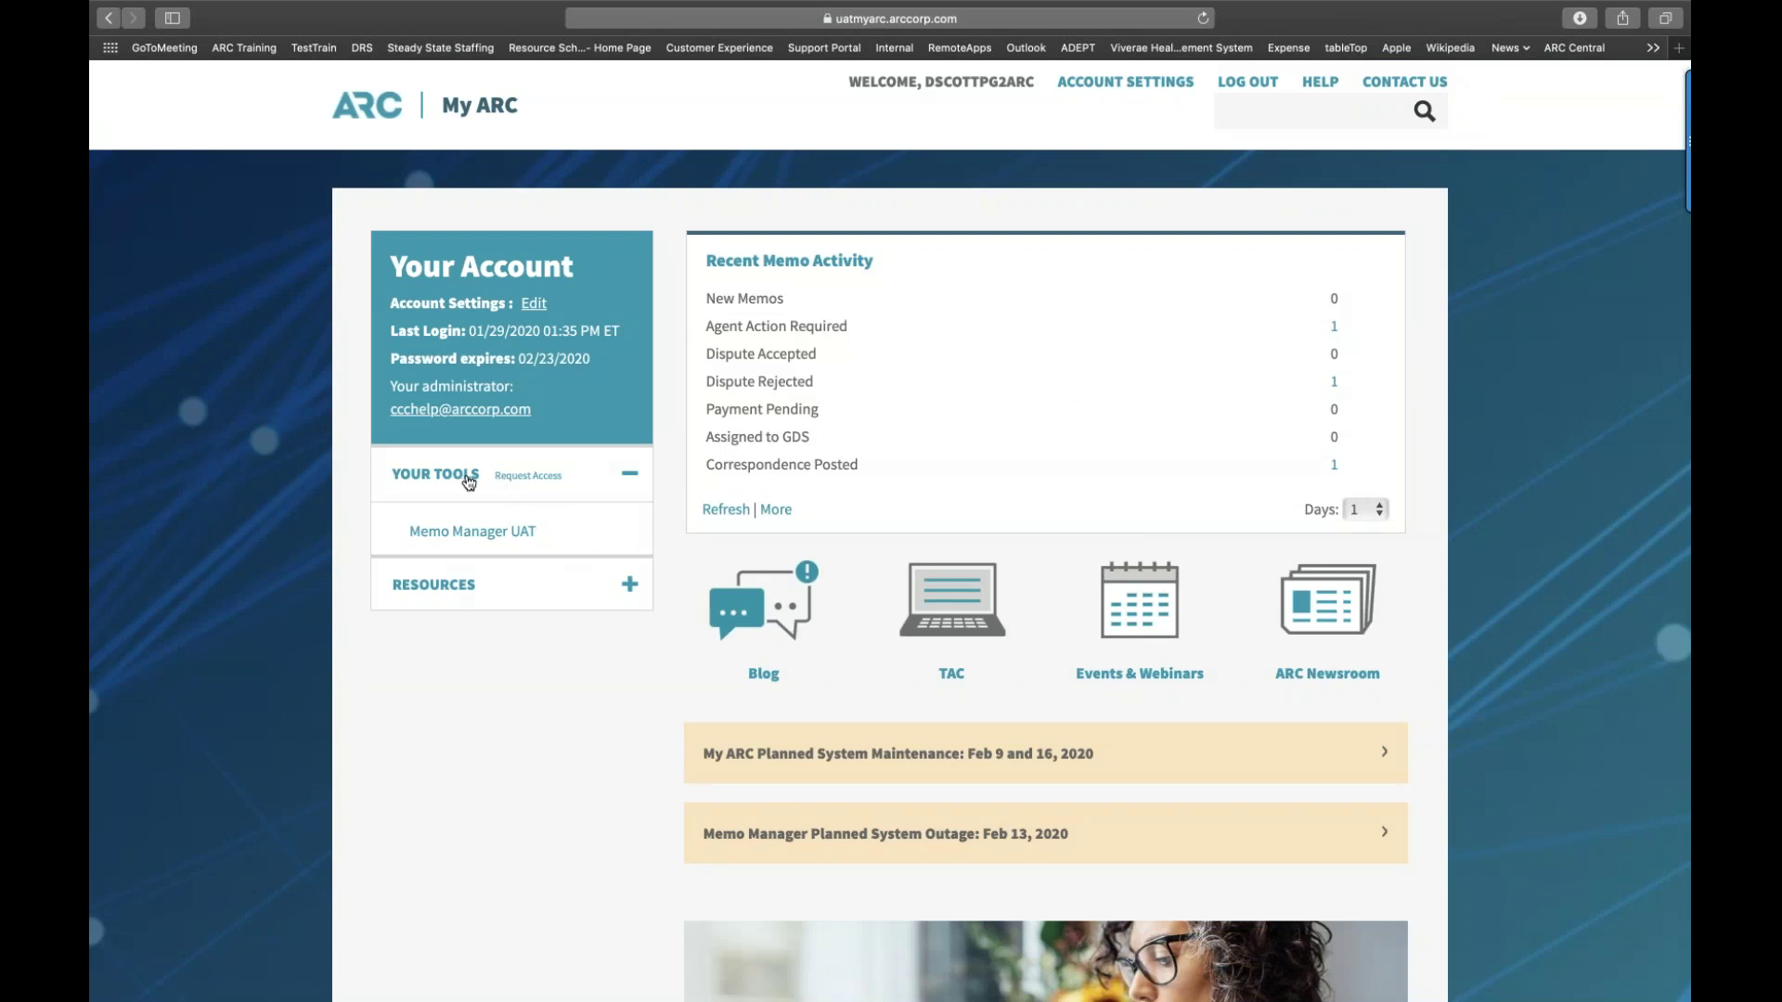
Step: Open Memo Manager UAT and choose AMM New for the listed ARC number
click(481, 538)
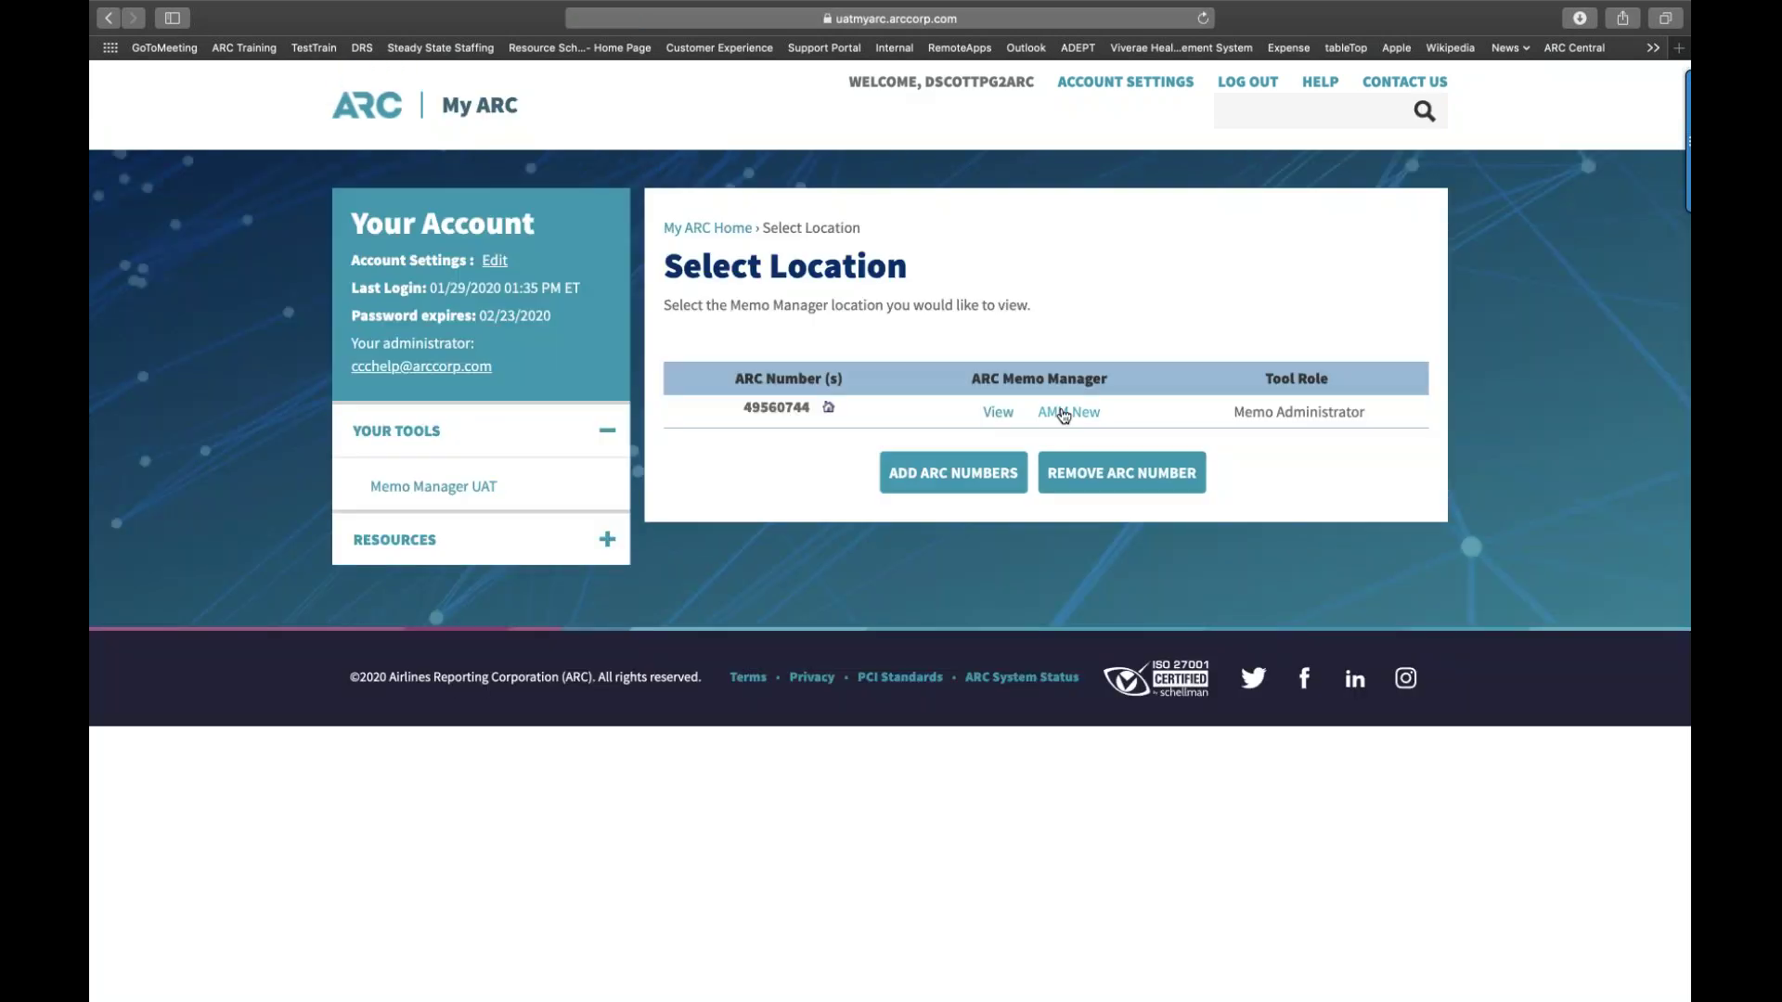
super+click(1064, 415)
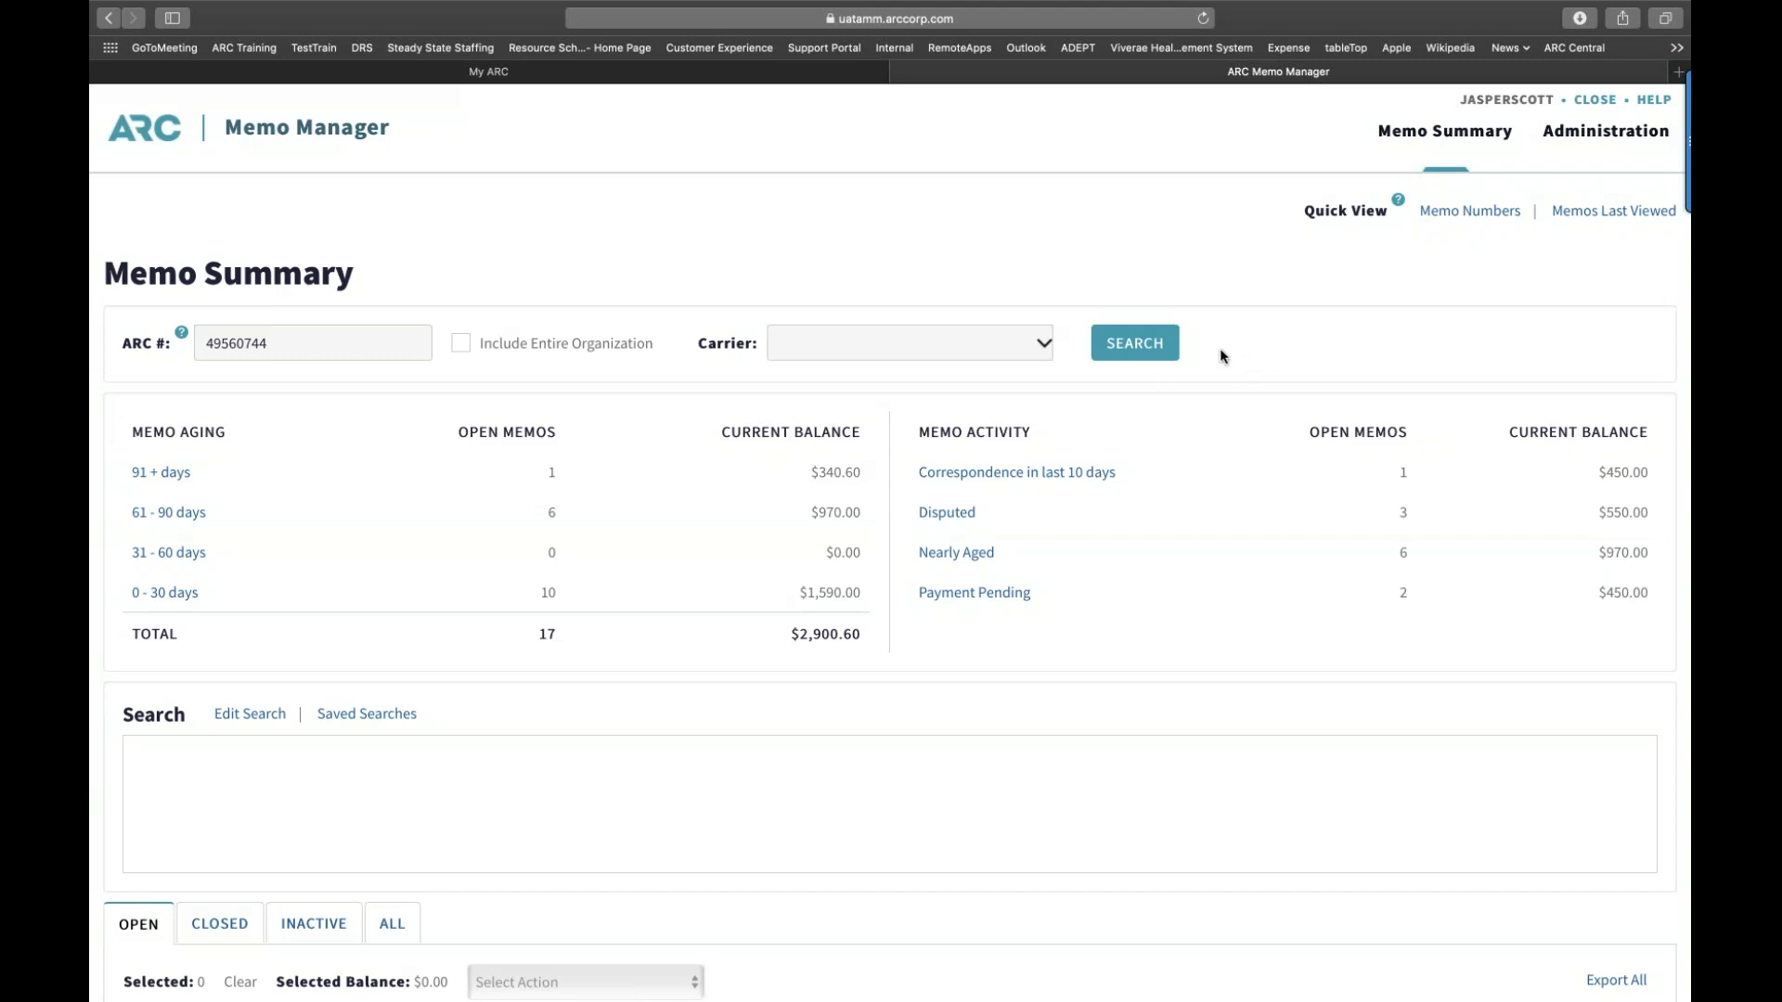
Step: Run the memo search and scroll through the 17 open memos totalling $2,900.60
click(1101, 336)
scroll(1113, 657, down, 1)
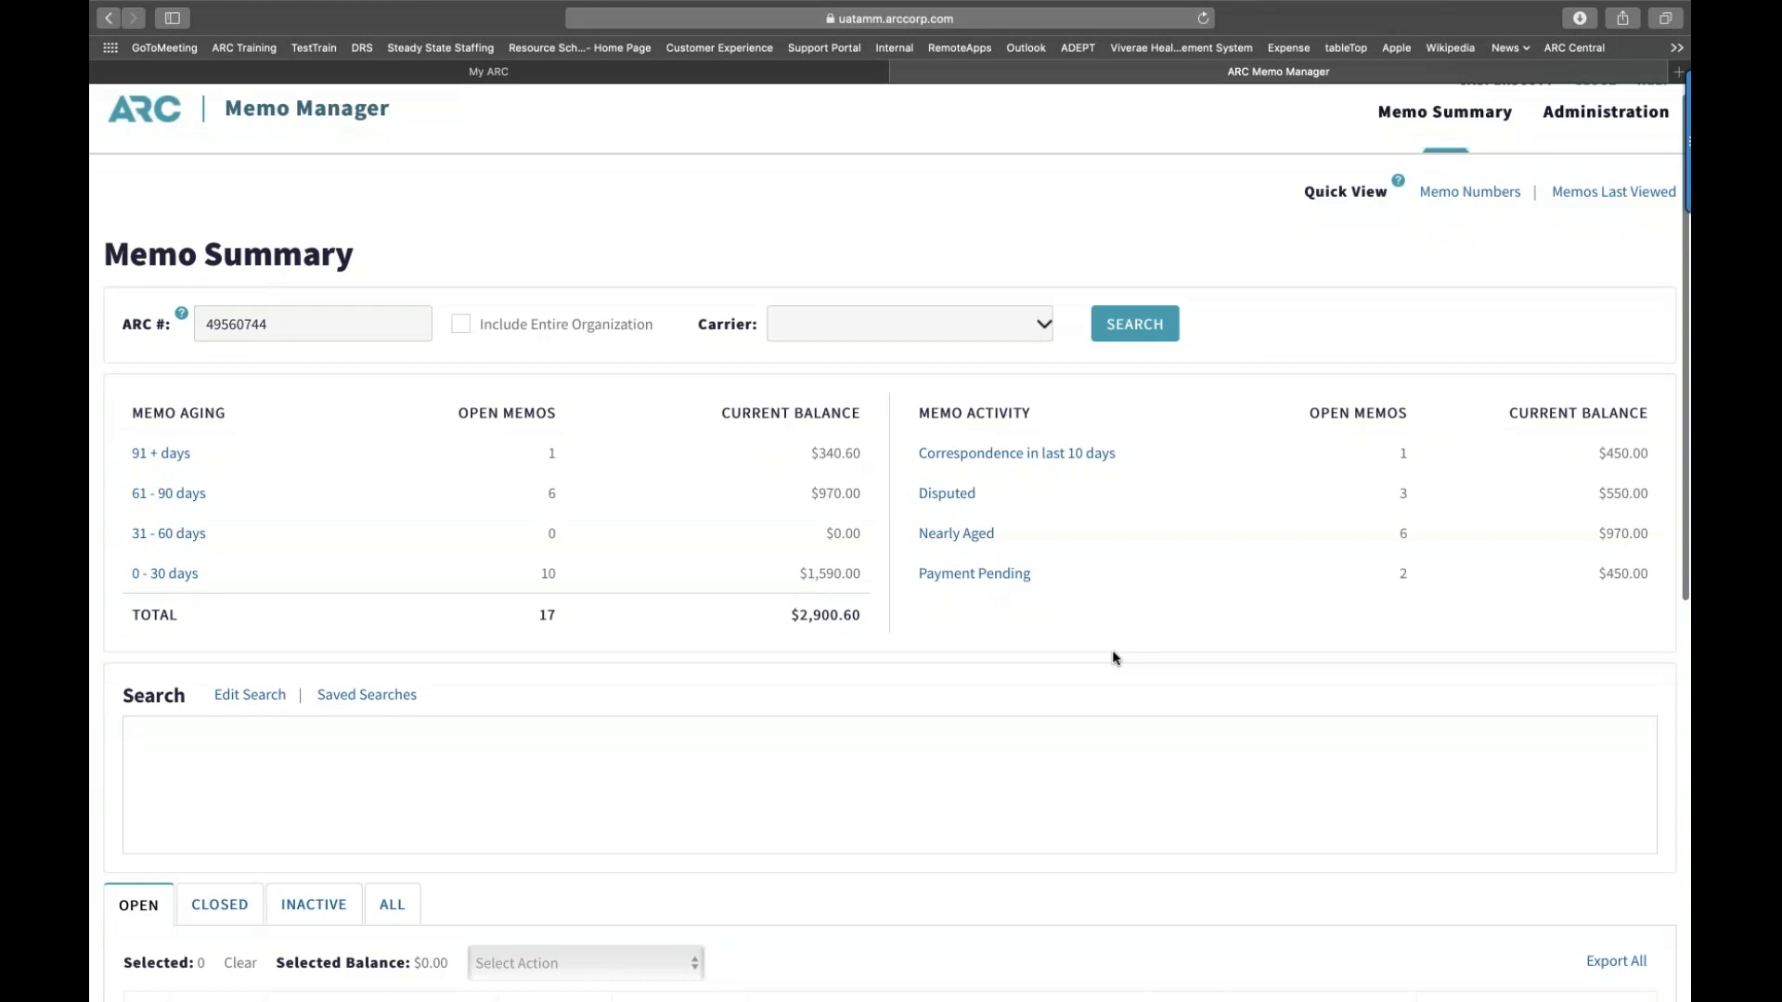
scroll(1113, 658, down, 10)
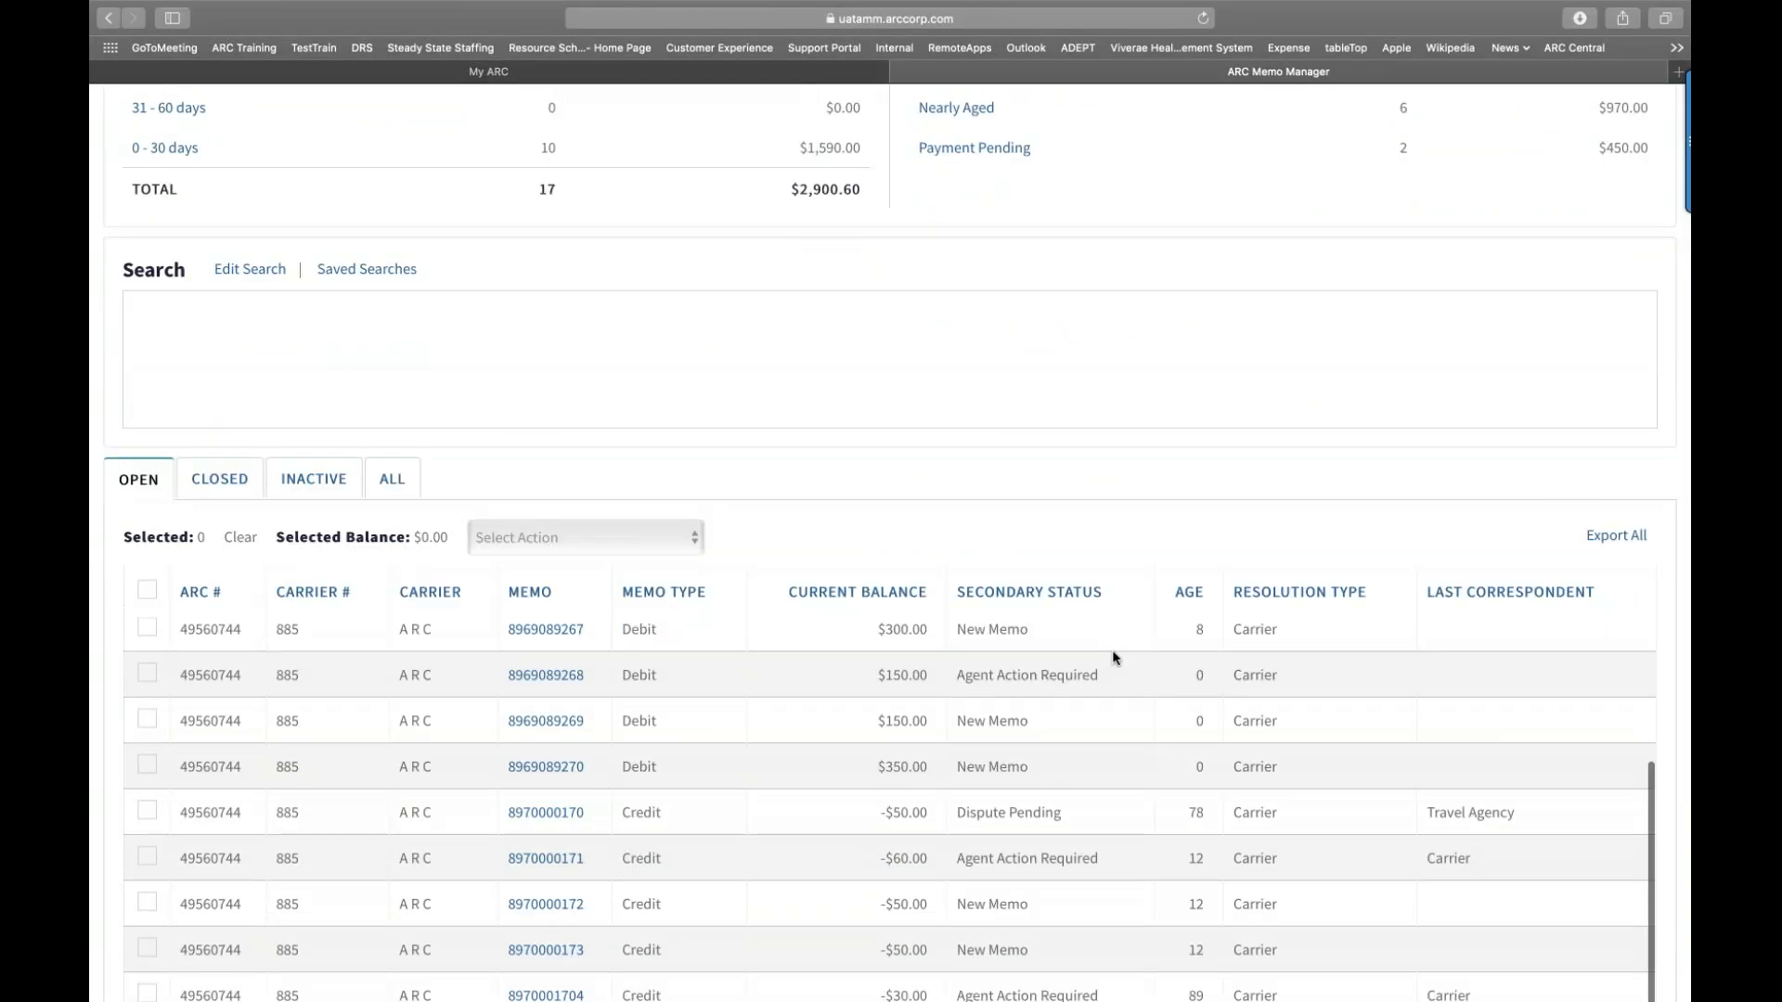
scroll(1113, 658, down, 5)
scroll(1113, 658, up, 5)
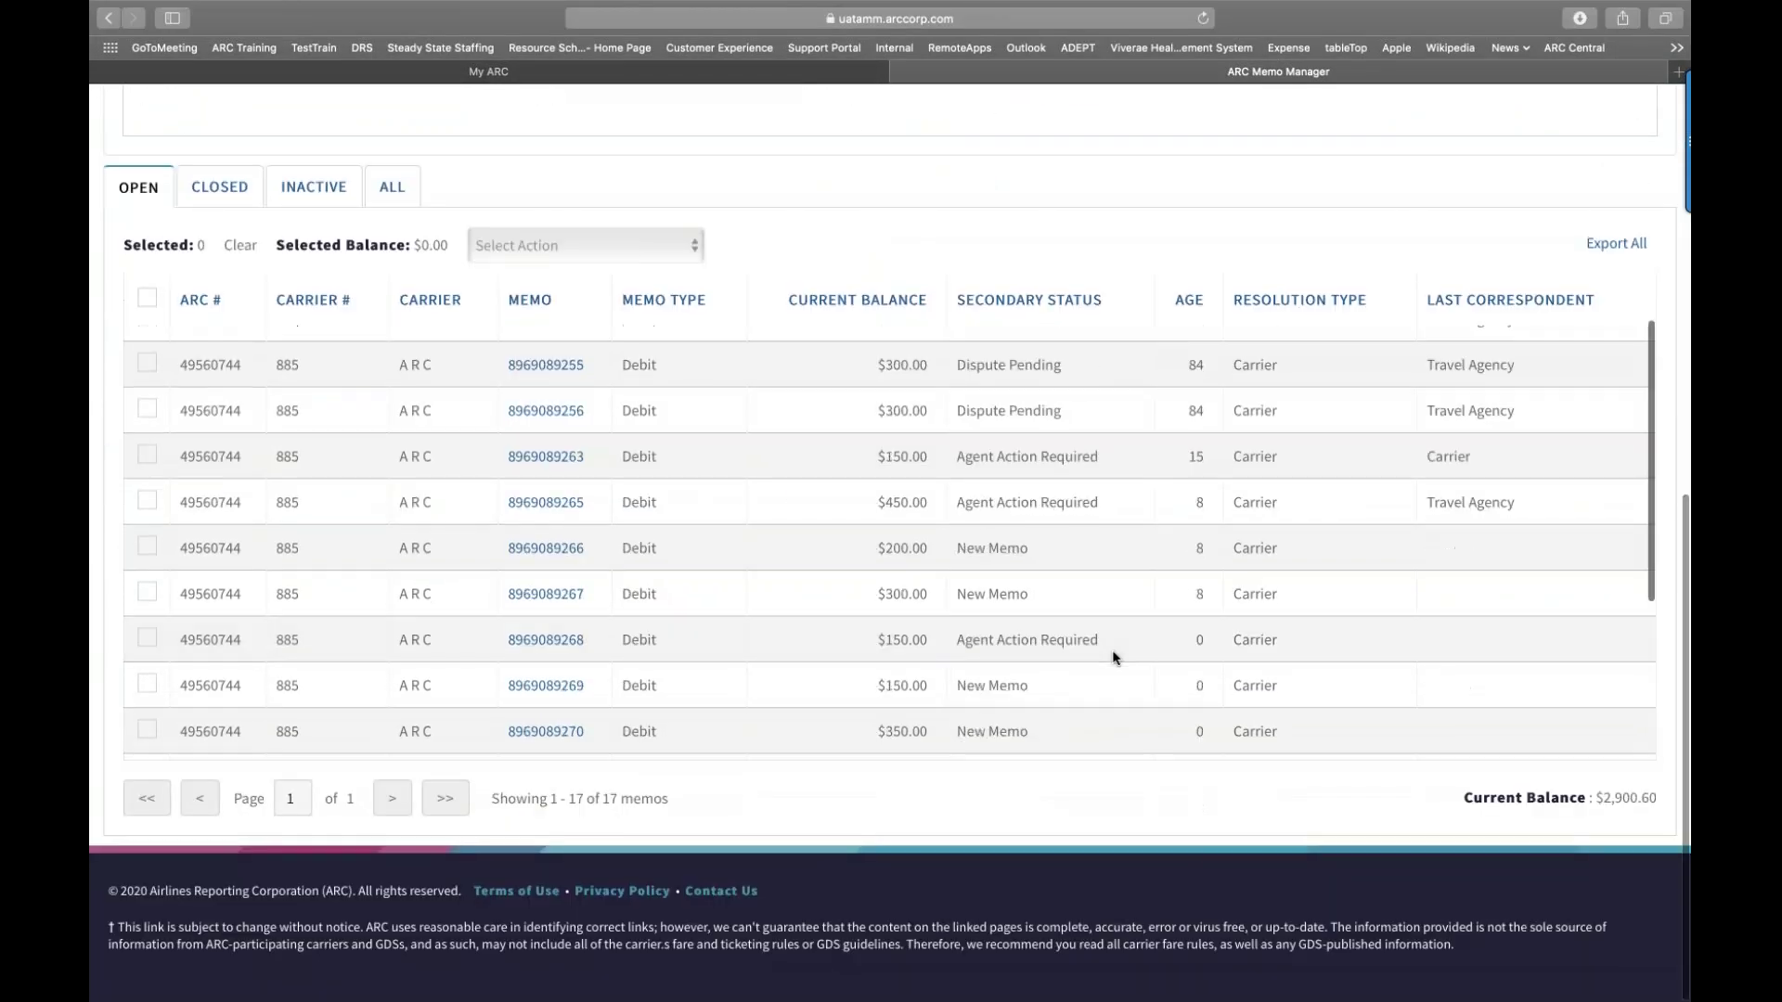
scroll(1113, 658, up, 5)
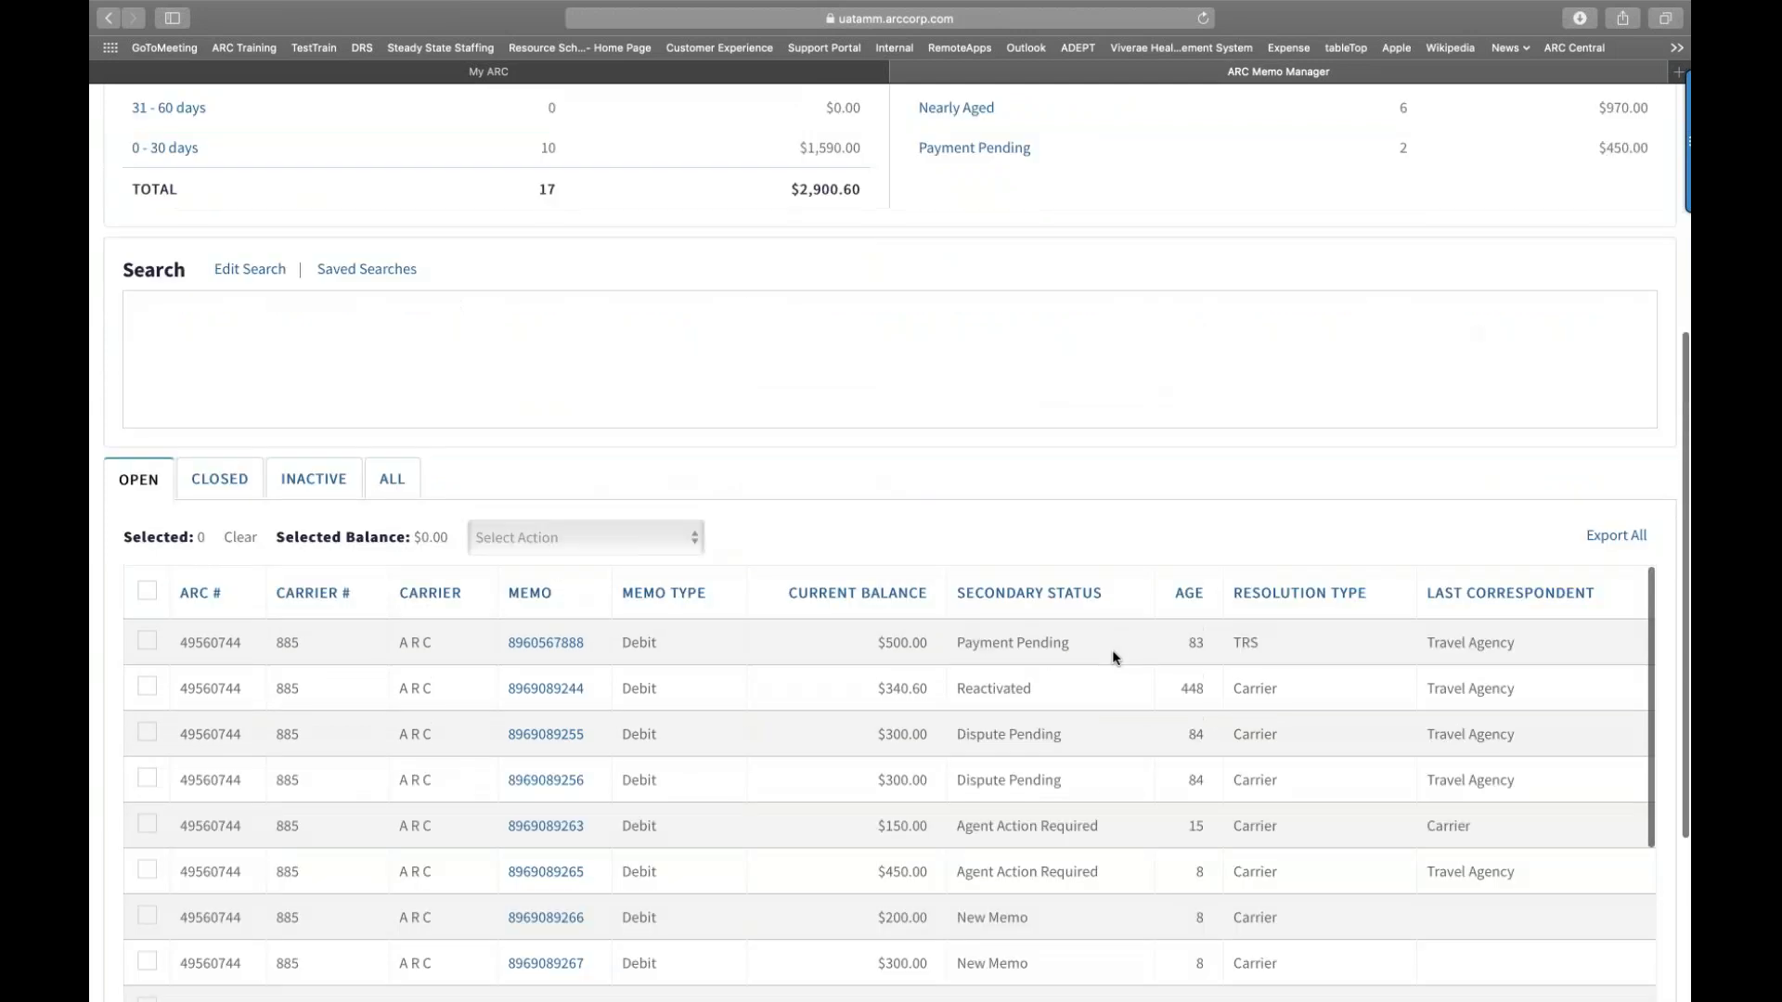
scroll(1113, 658, up, 5)
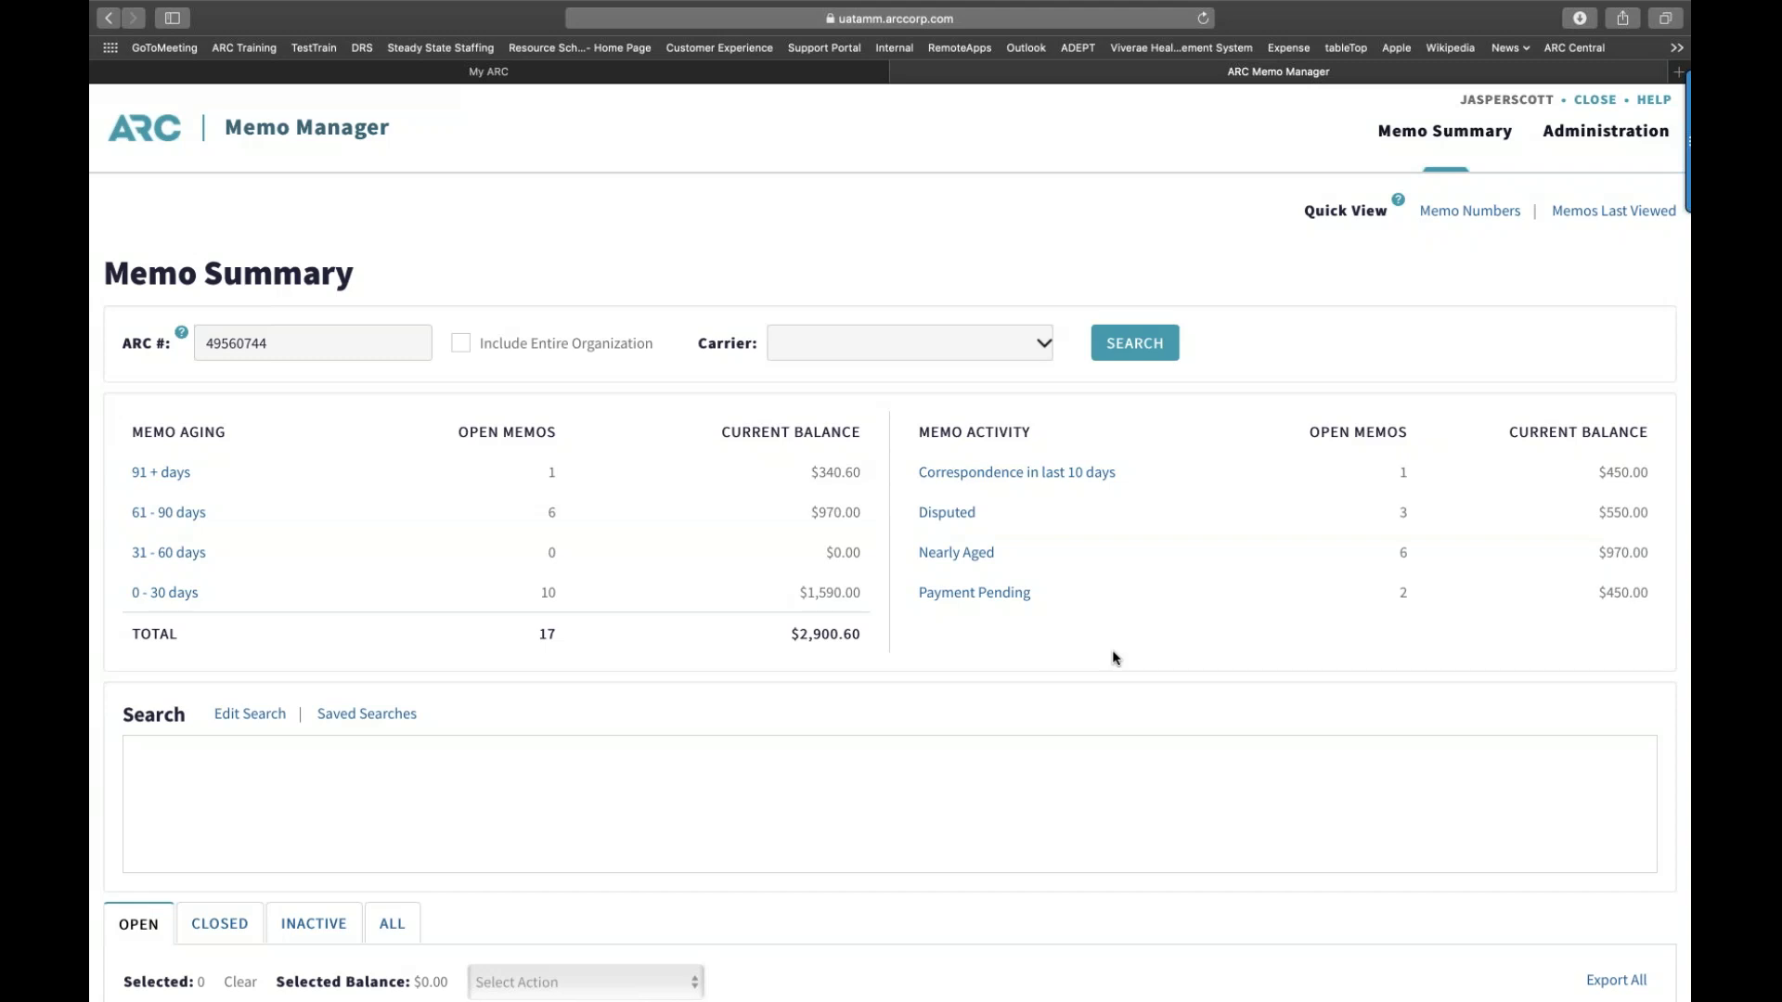
scroll(1114, 657, down, 2)
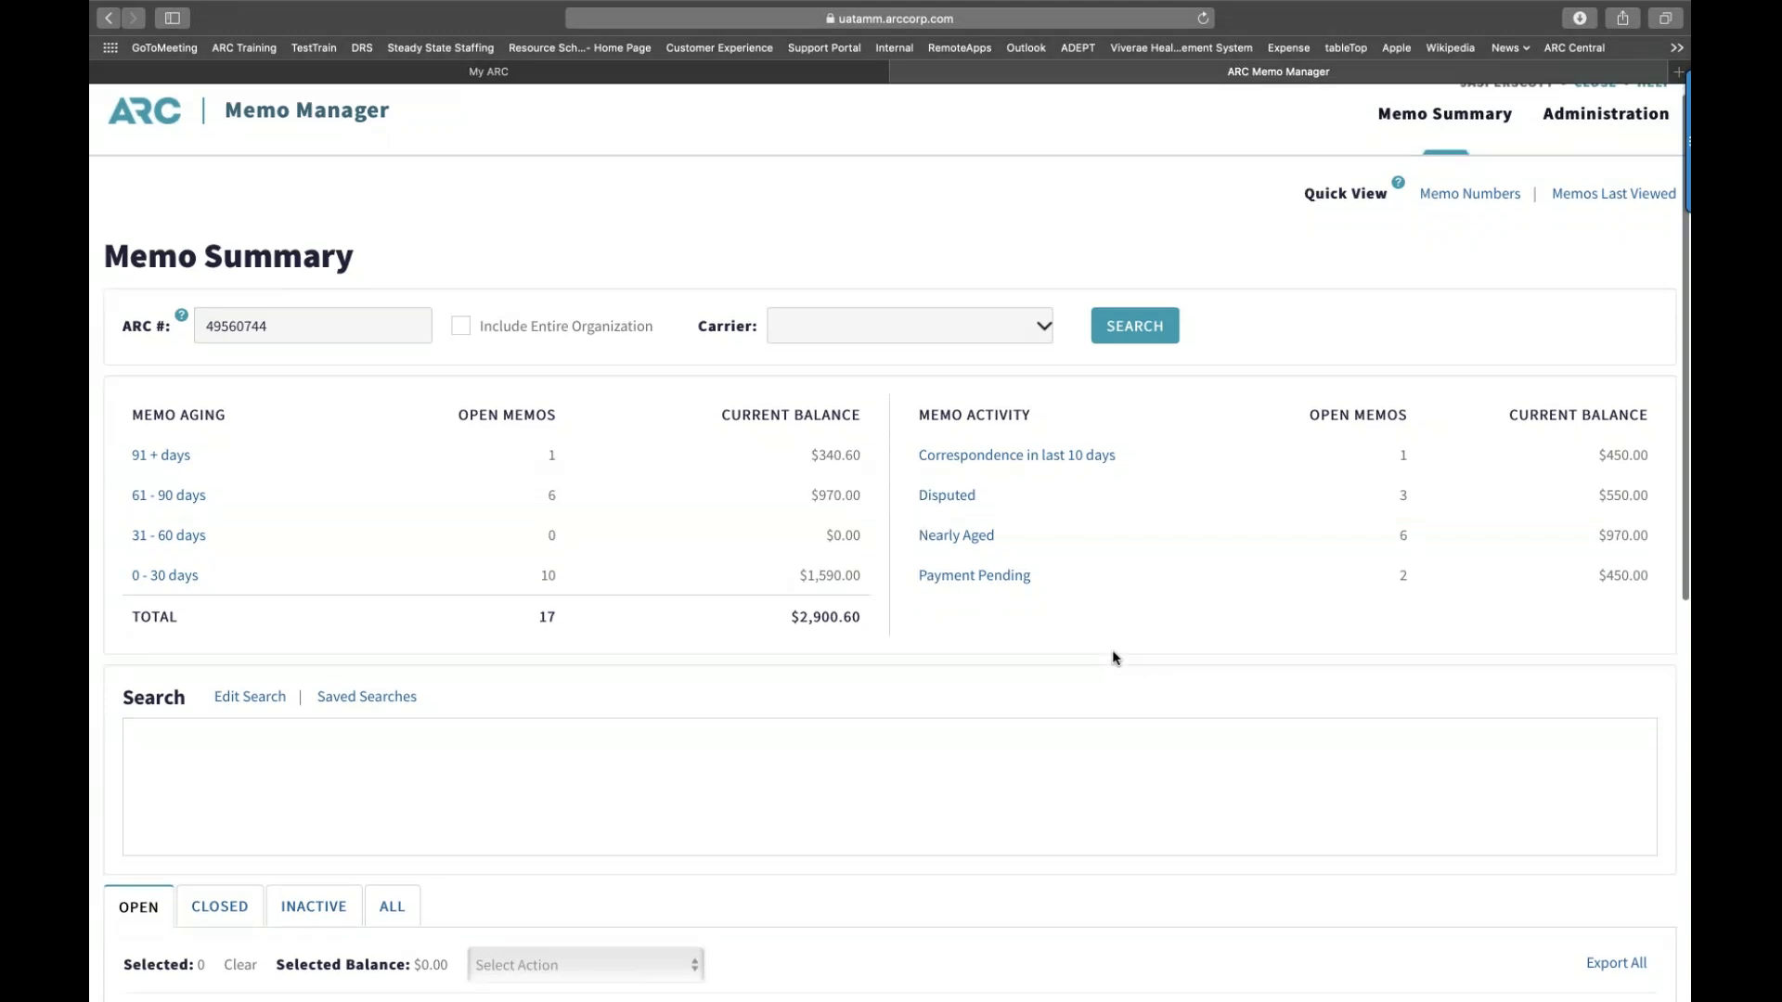
scroll(1113, 657, down, 3)
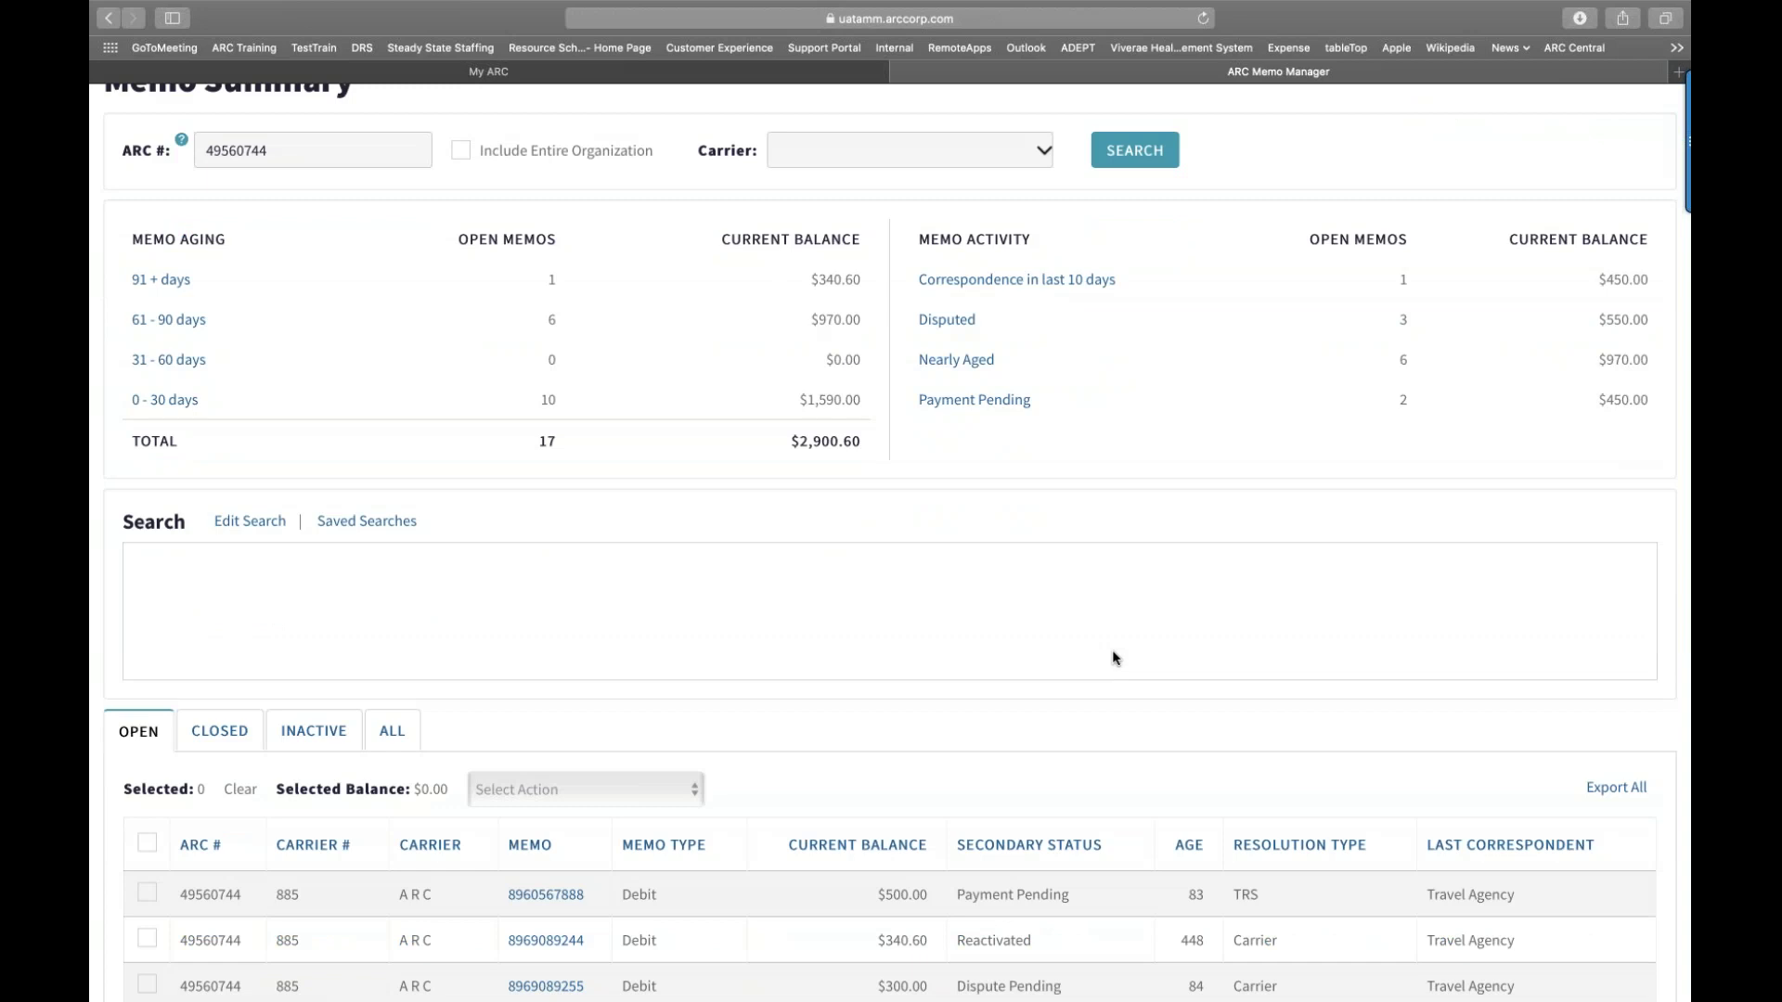
scroll(1114, 657, up, 2)
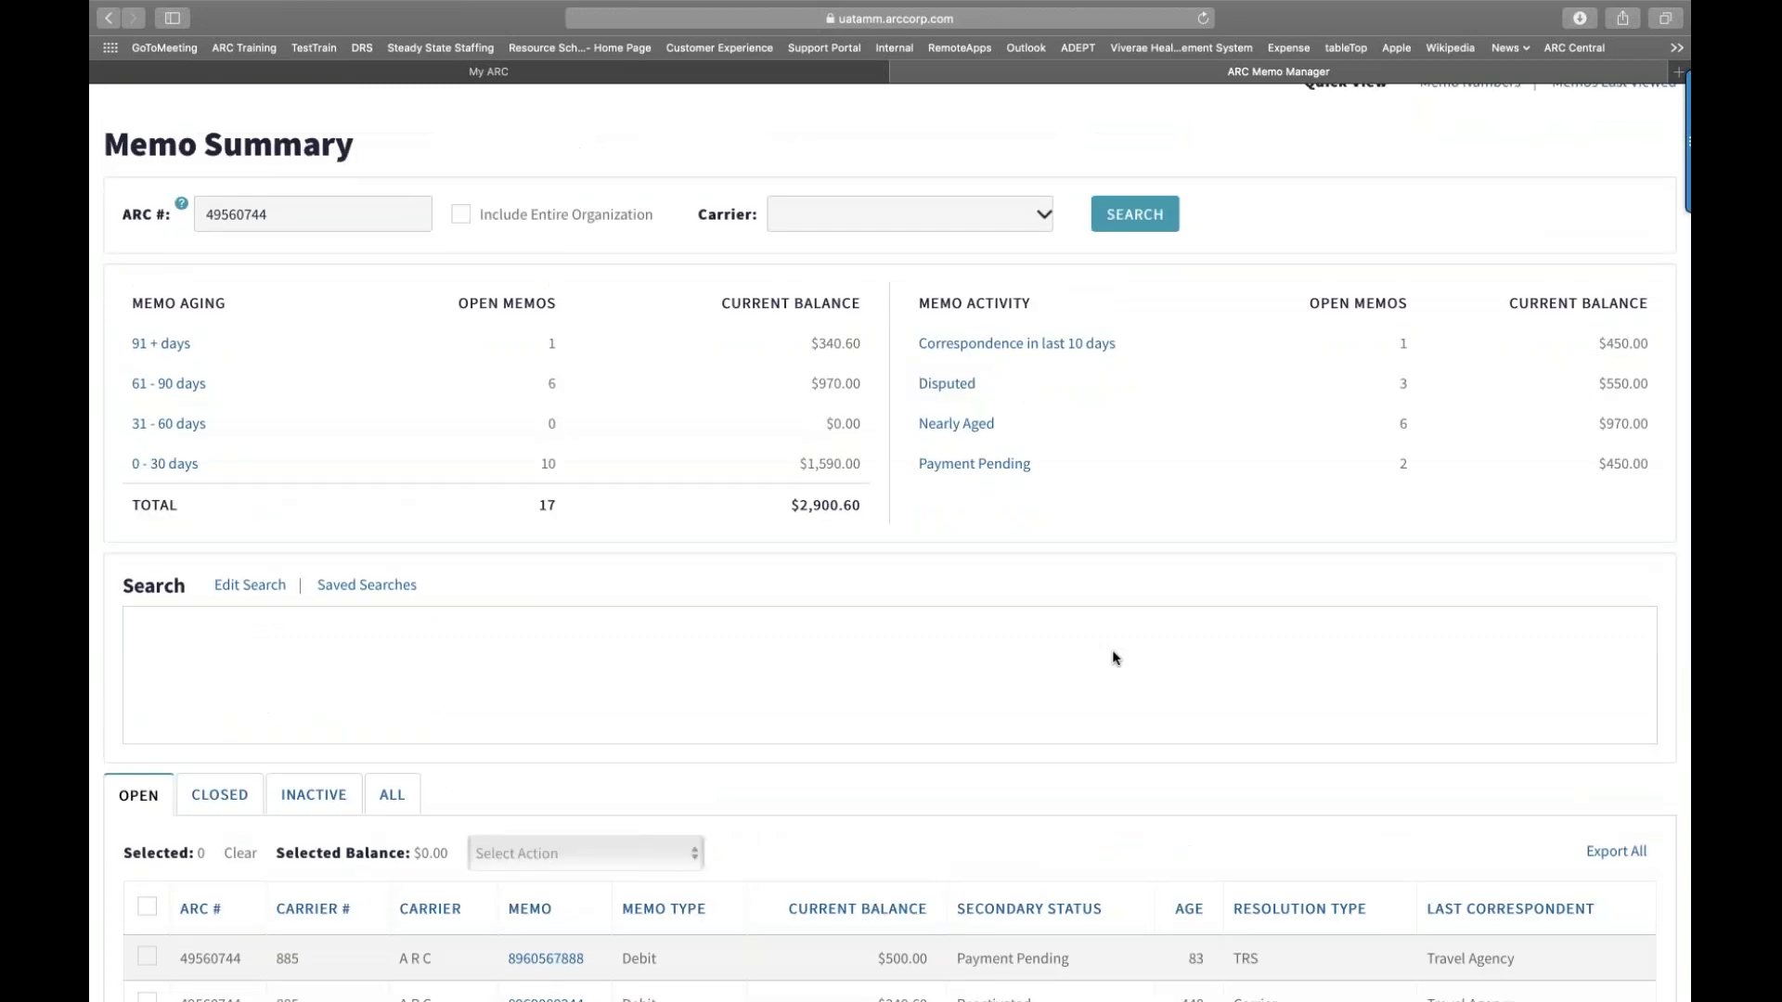
scroll(1074, 764, down, 5)
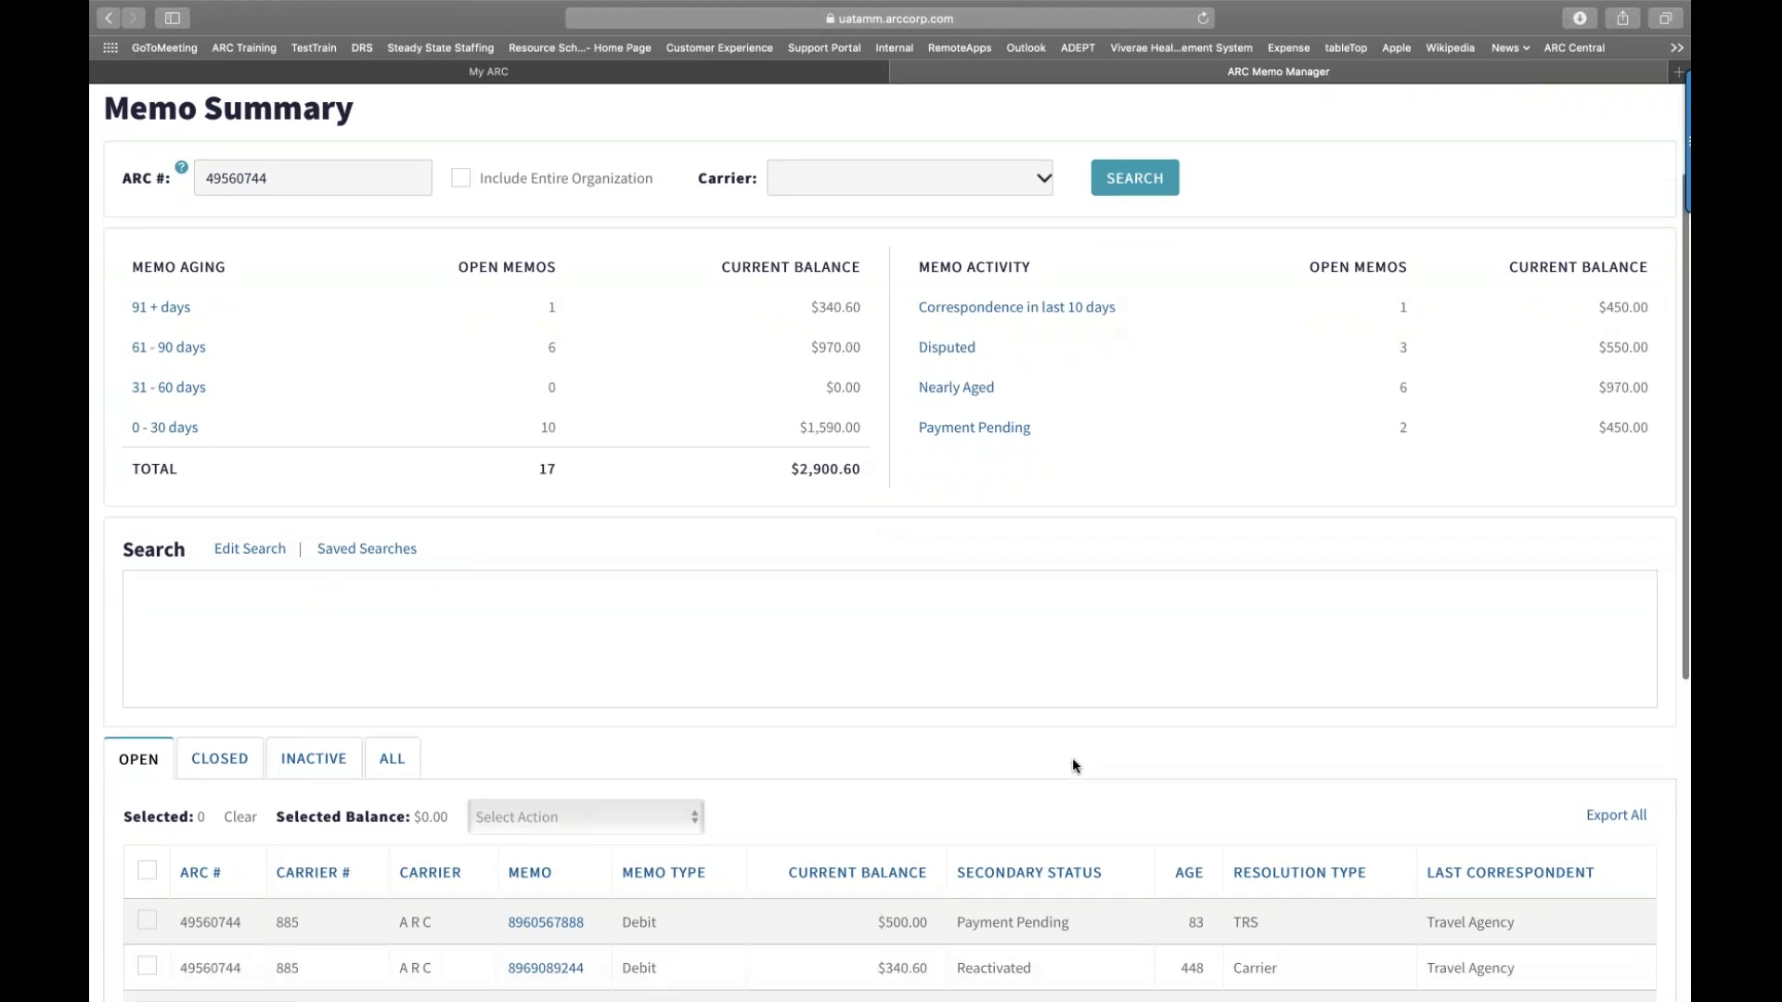
scroll(1072, 758, down, 2)
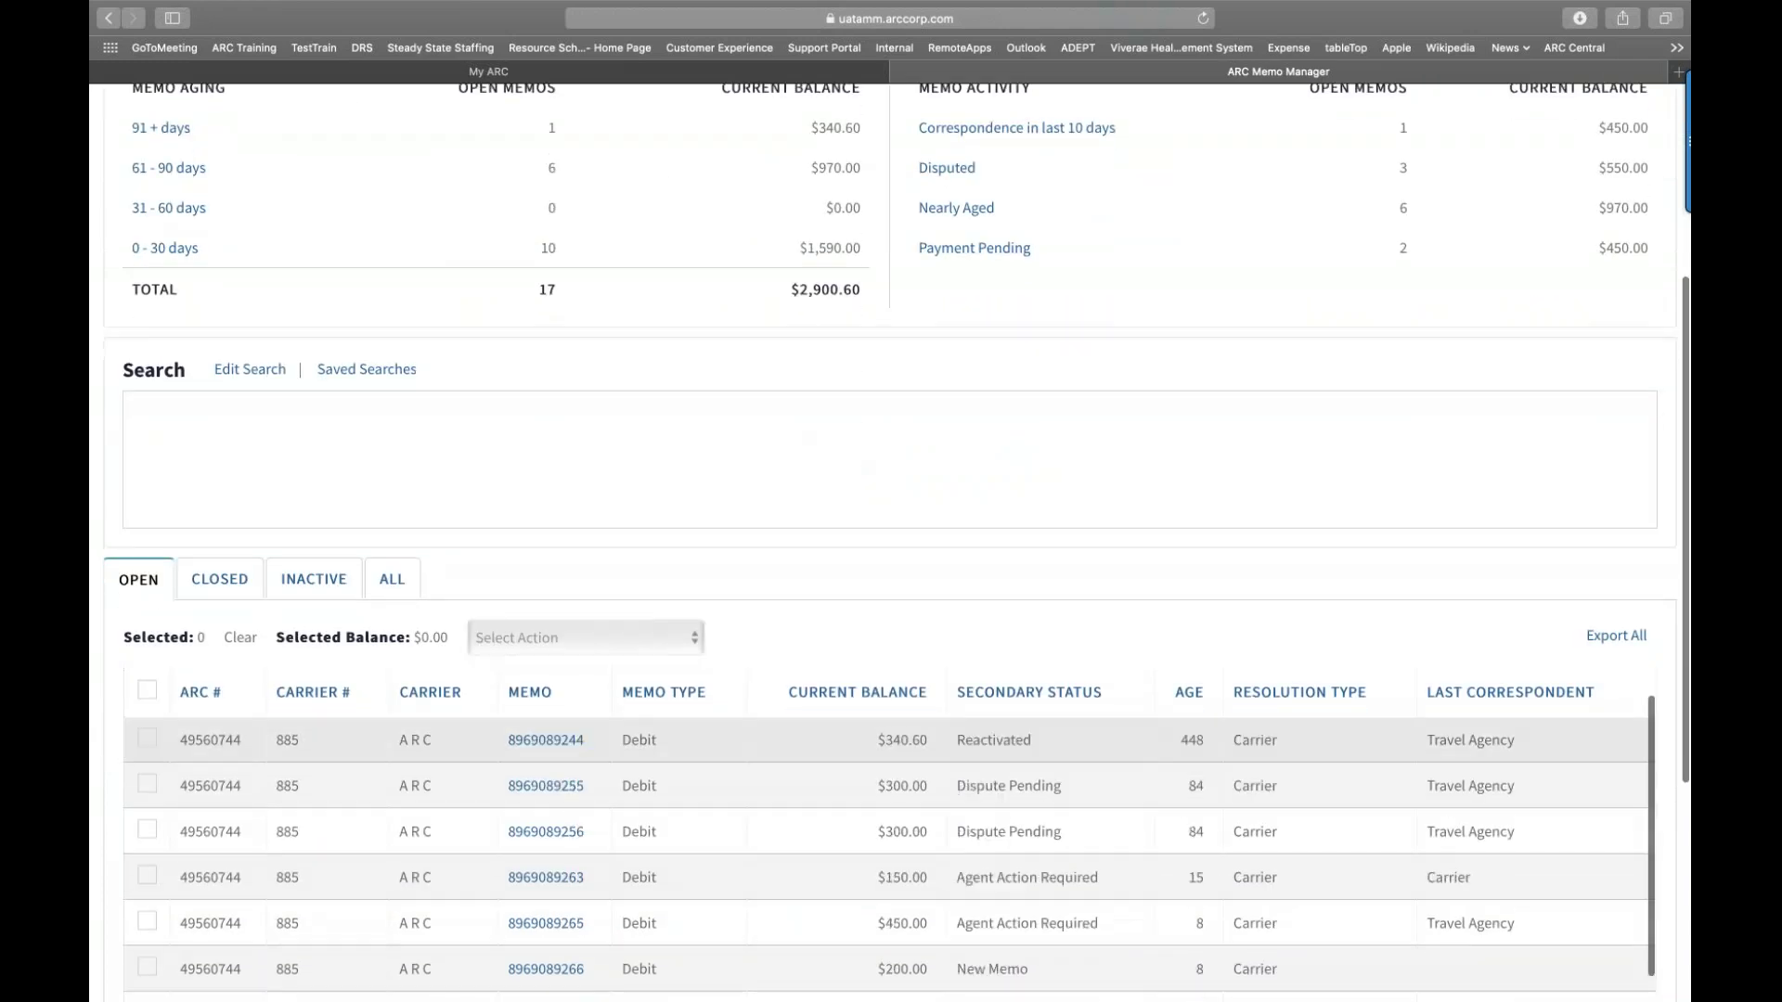
scroll(1054, 501, down, 6)
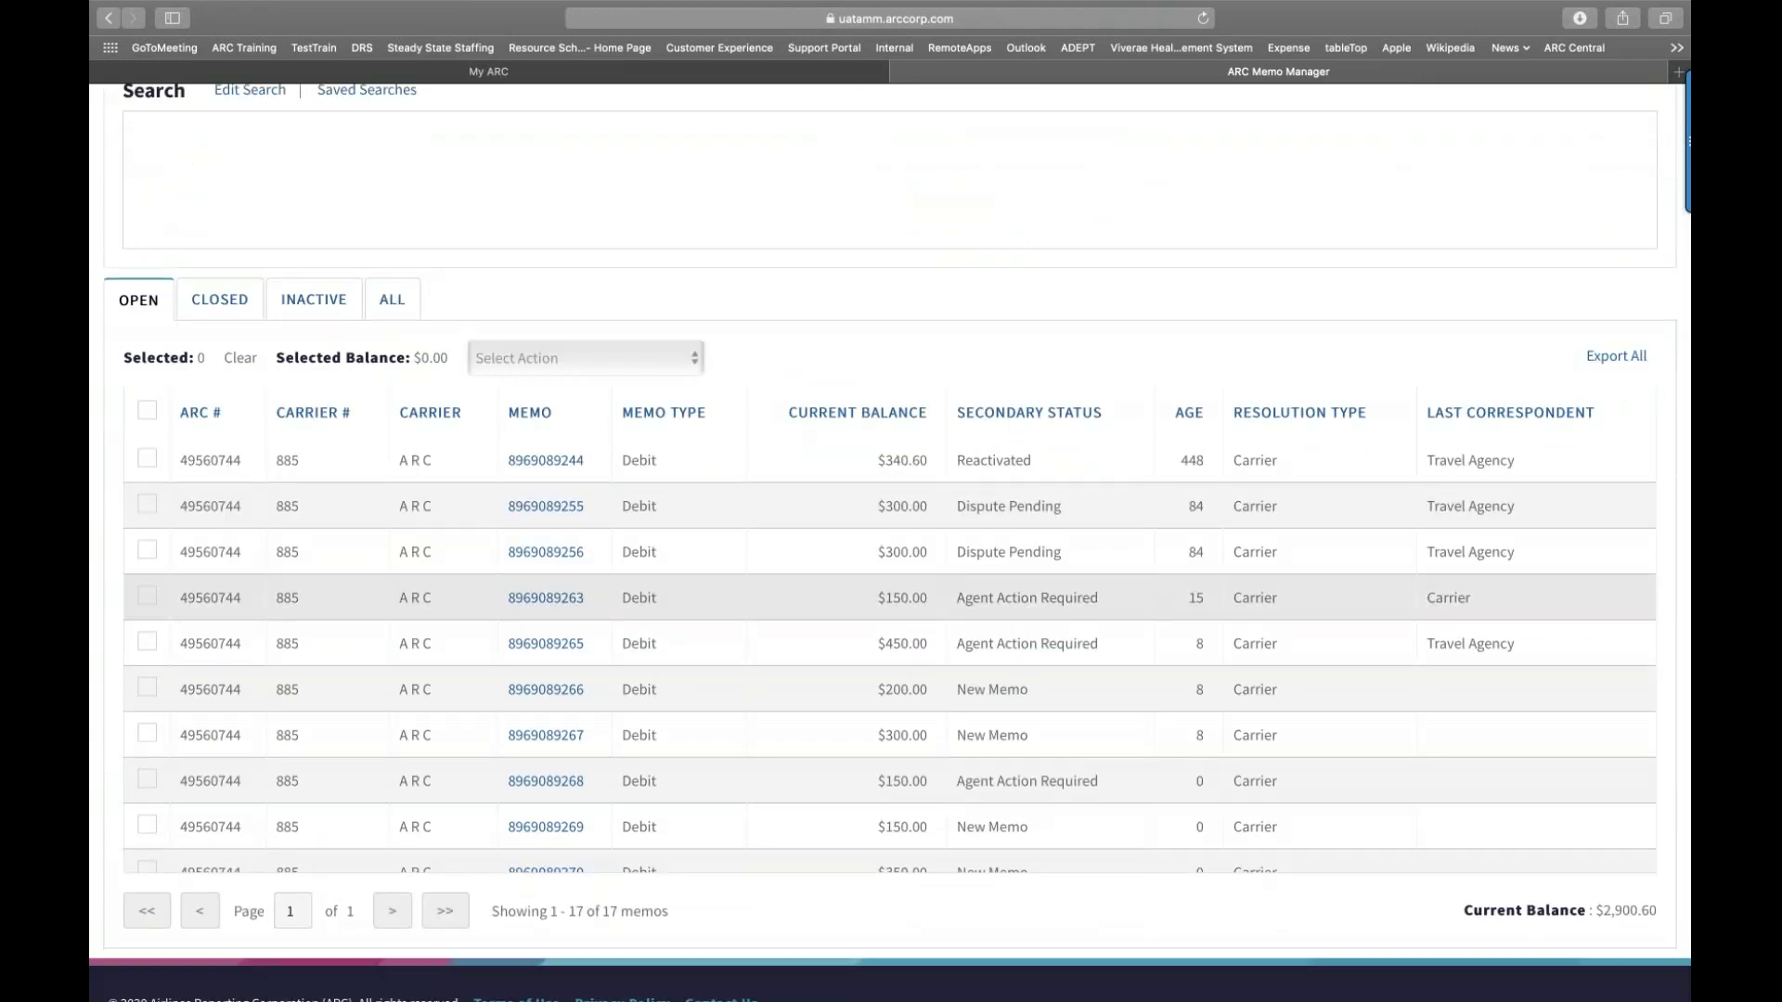
scroll(1054, 501, up, 1)
scroll(1098, 358, up, 3)
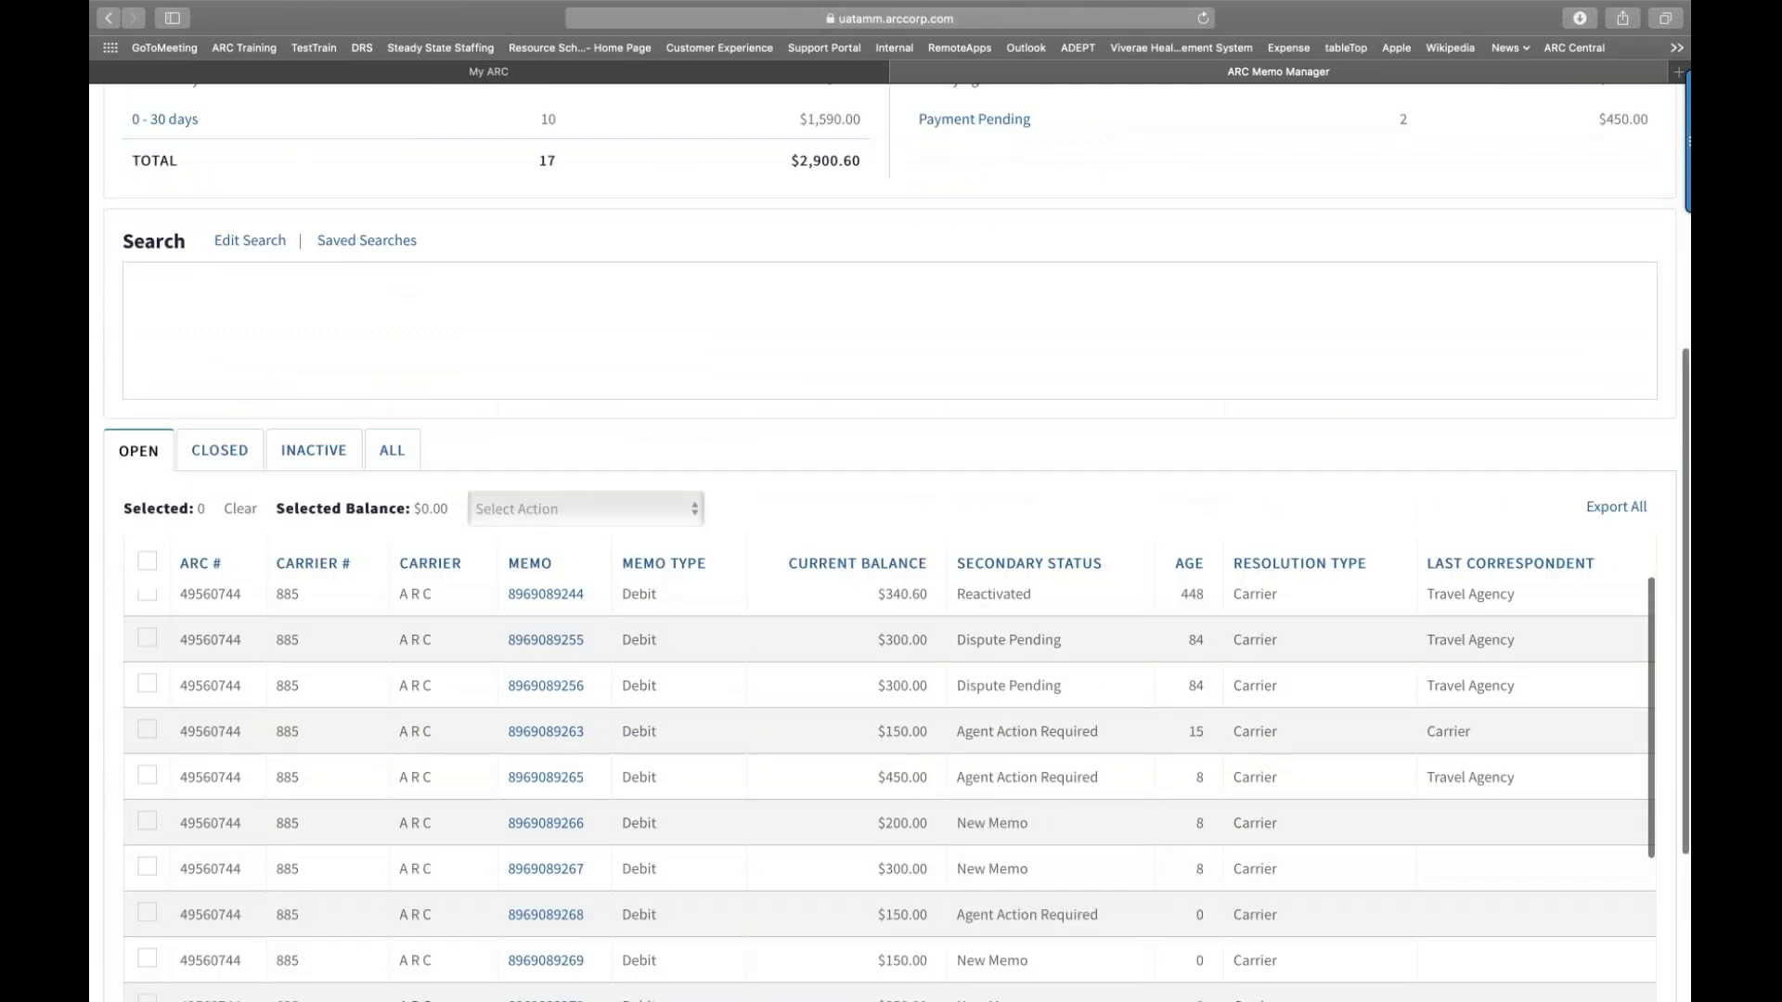
scroll(1099, 358, down, 2)
scroll(1099, 358, down, 1)
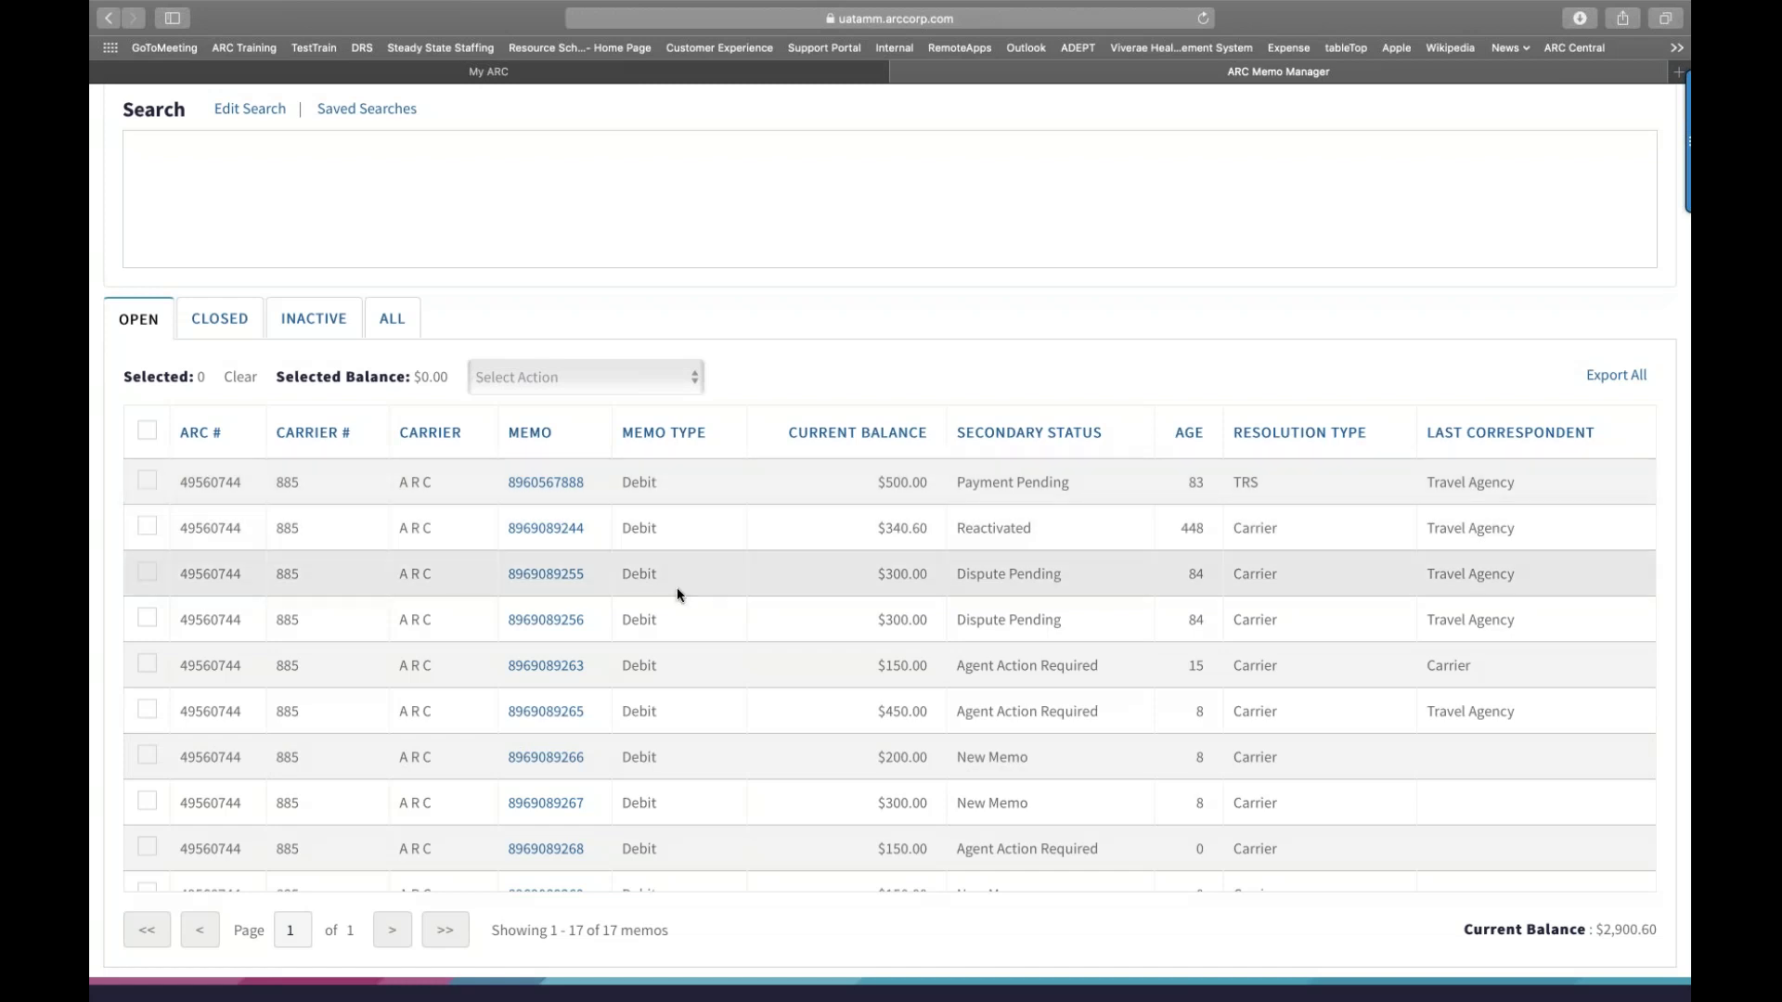
scroll(677, 589, down, 5)
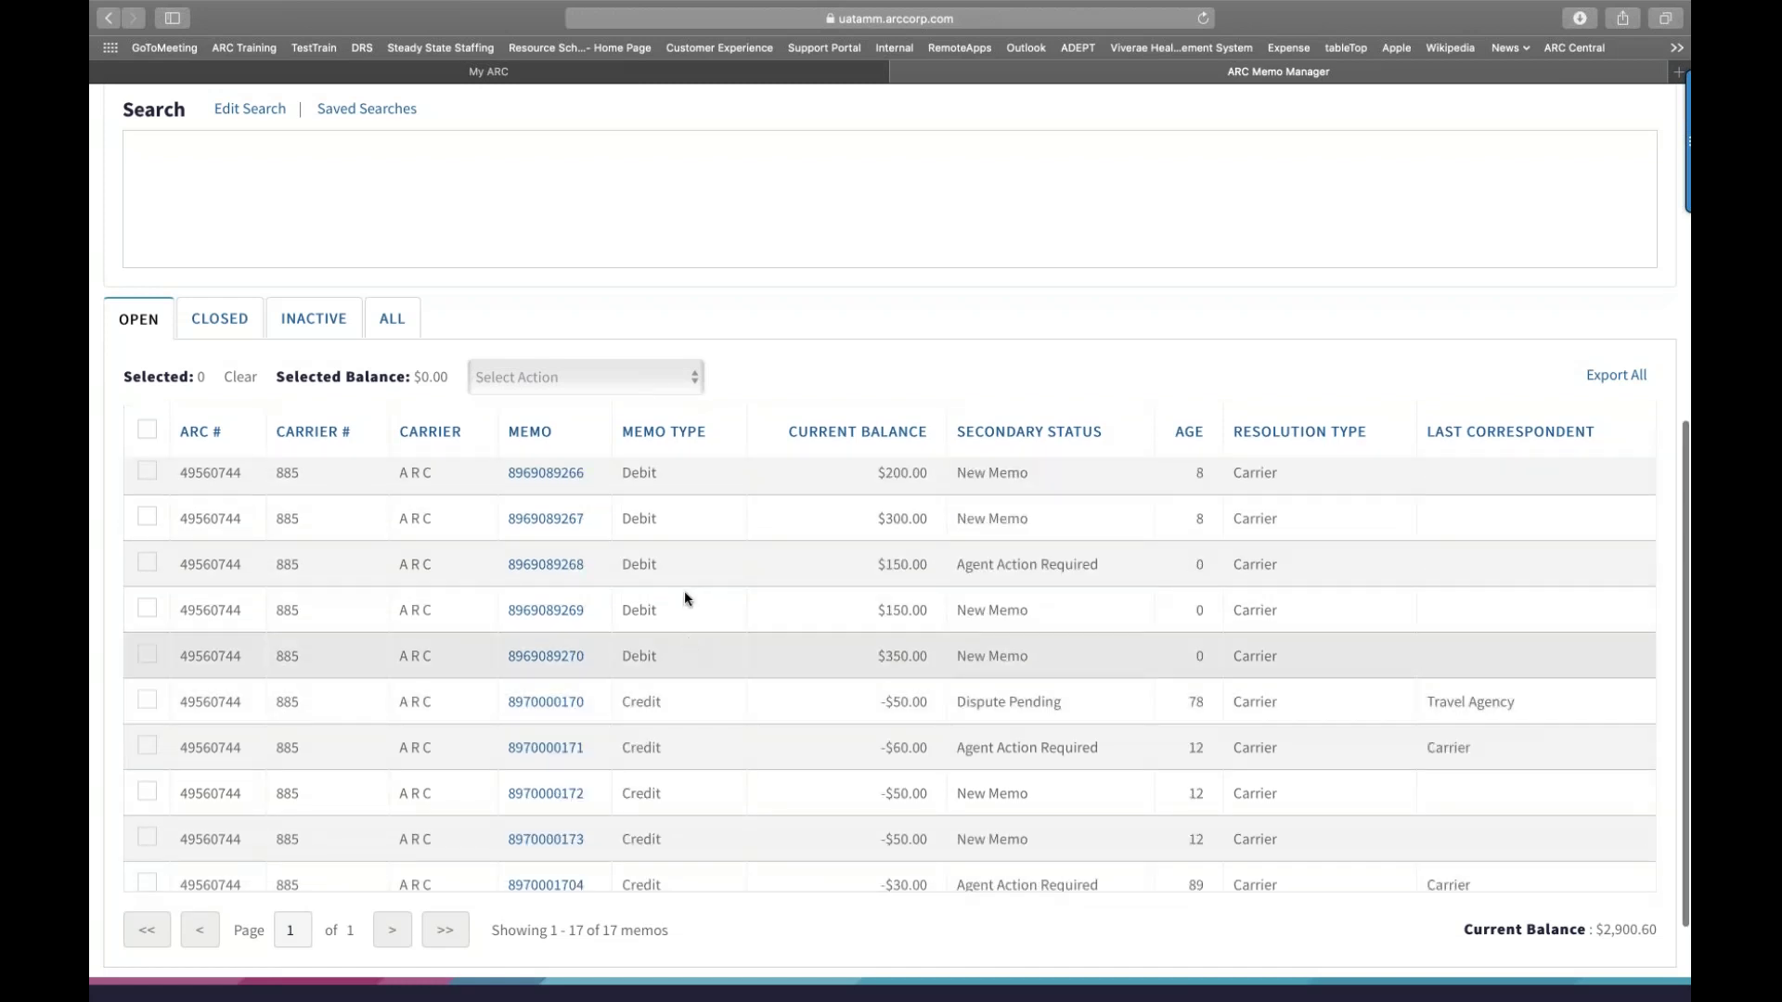
scroll(685, 596, up, 5)
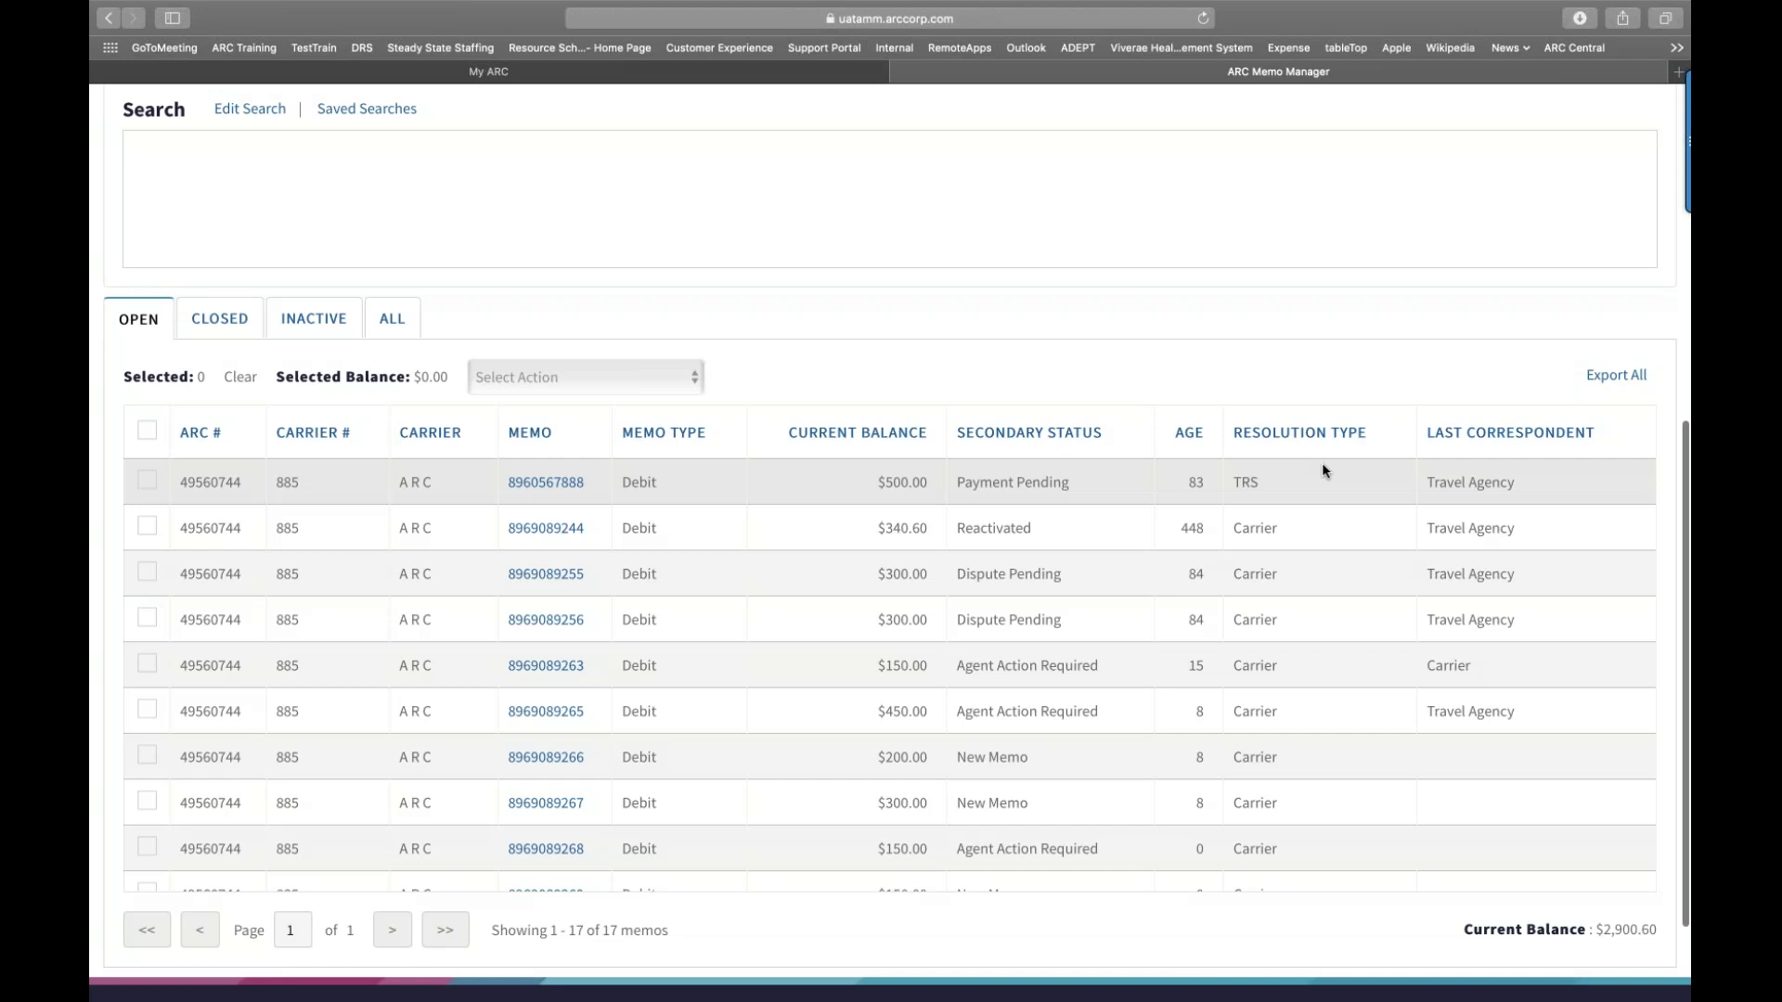
Step: Scroll back up and switch the memo table to the CLOSED memos
scroll(1479, 454, up, 1)
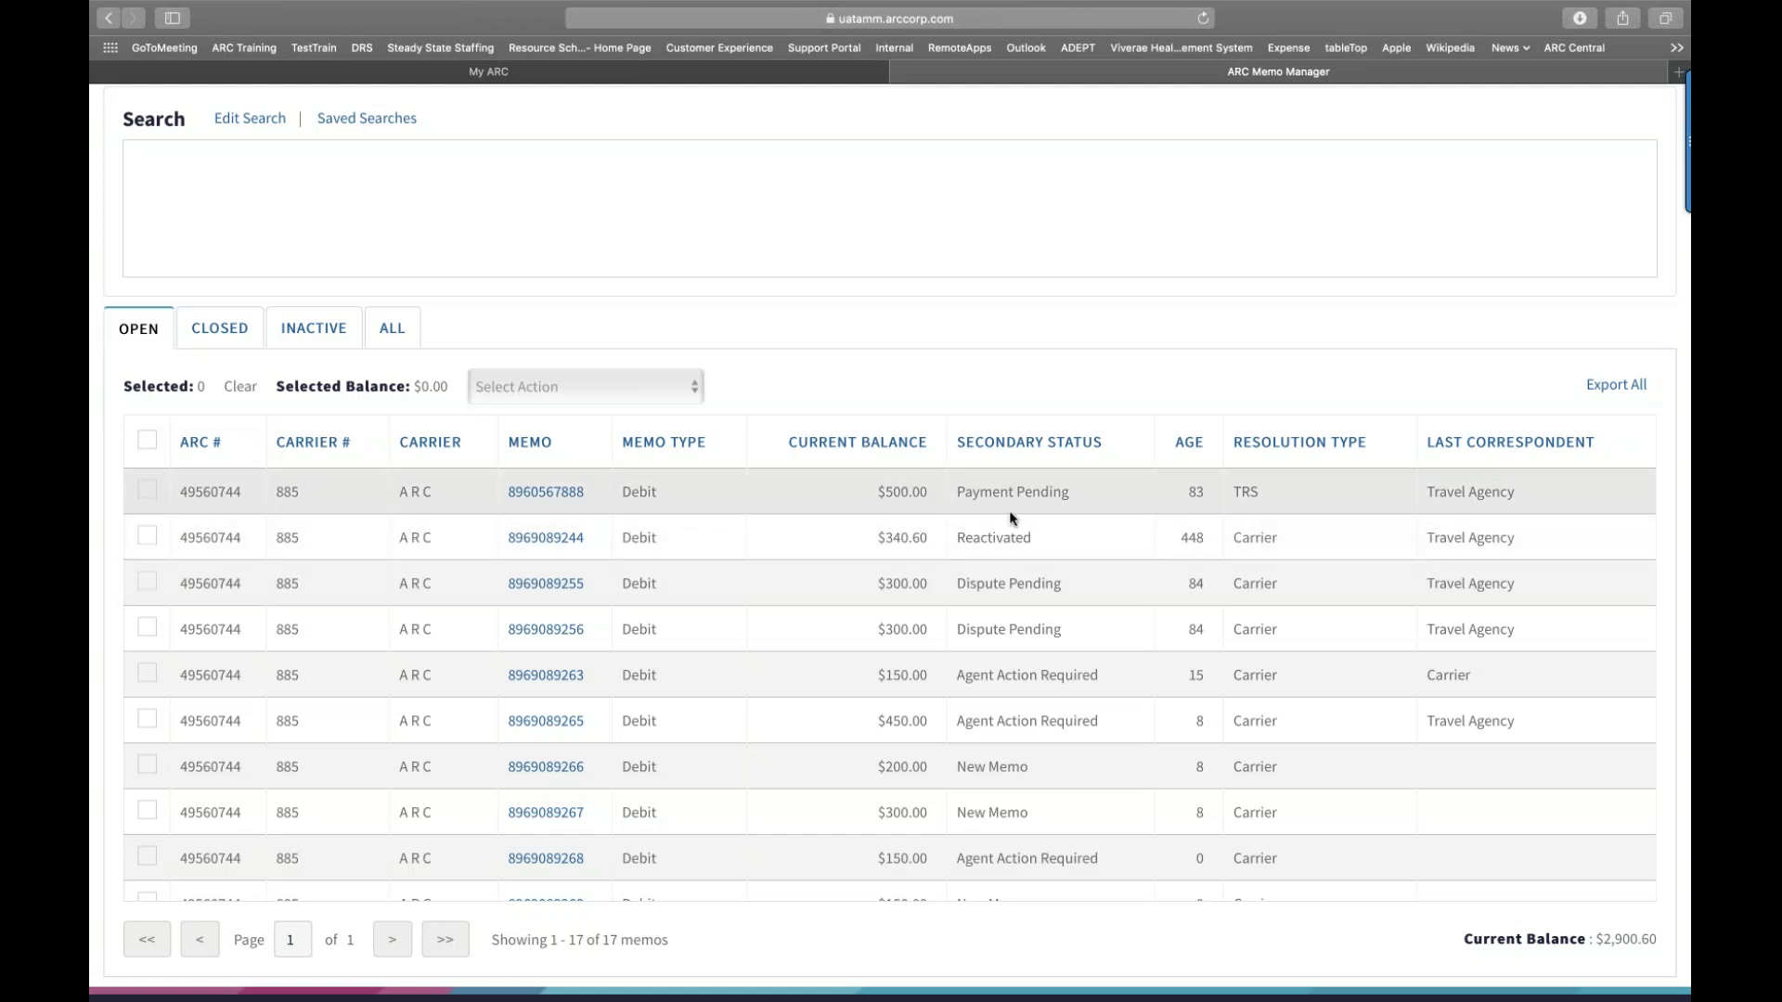
scroll(835, 549, up, 1)
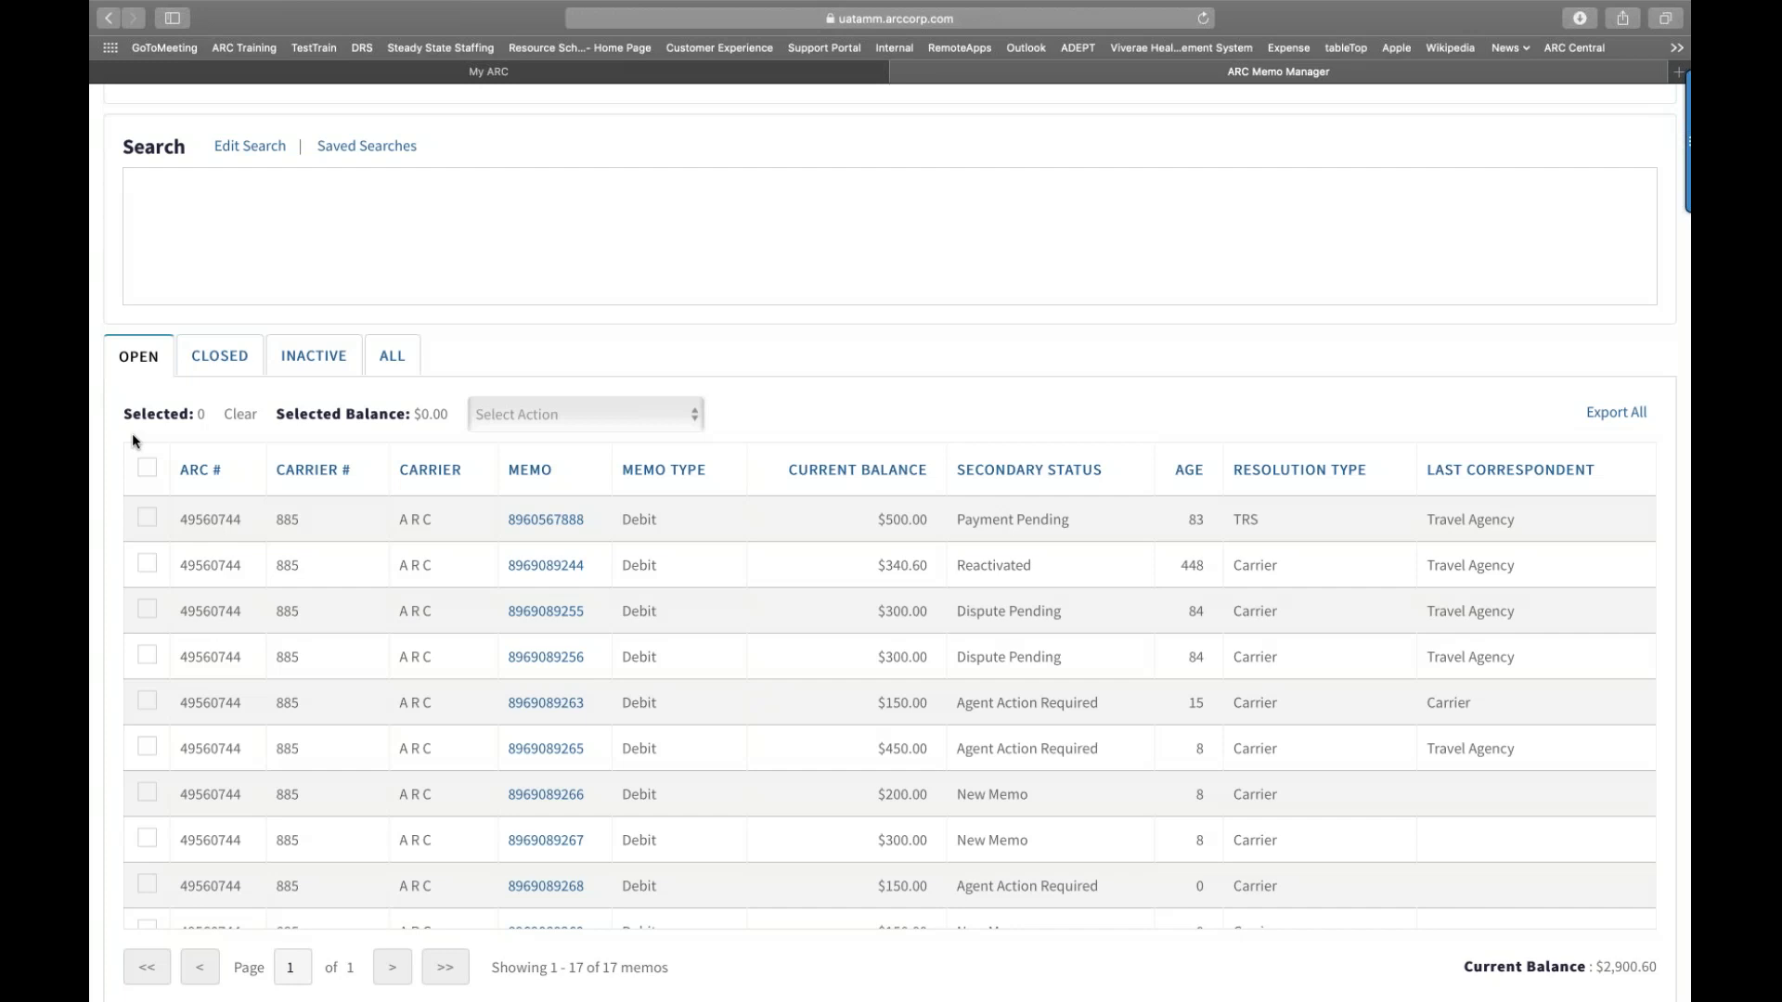
click(213, 369)
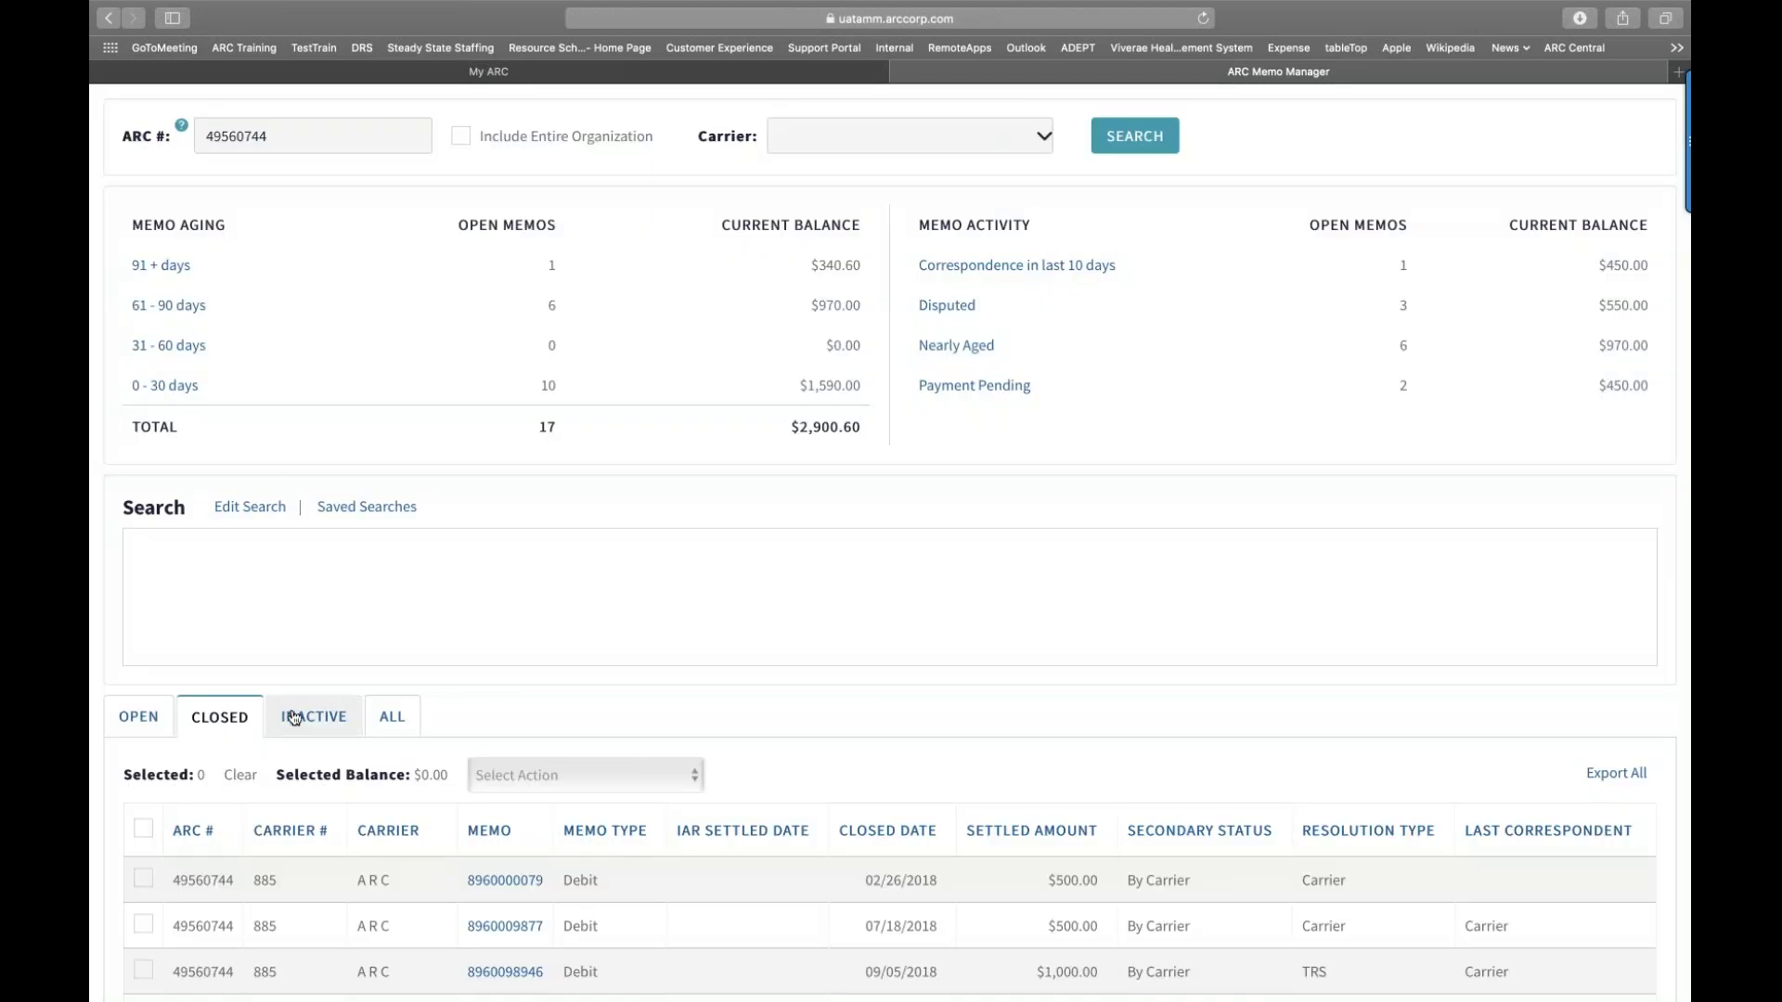
Step: Review the 8 INACTIVE memos ($981.20 balance), then switch to the ALL list
click(294, 720)
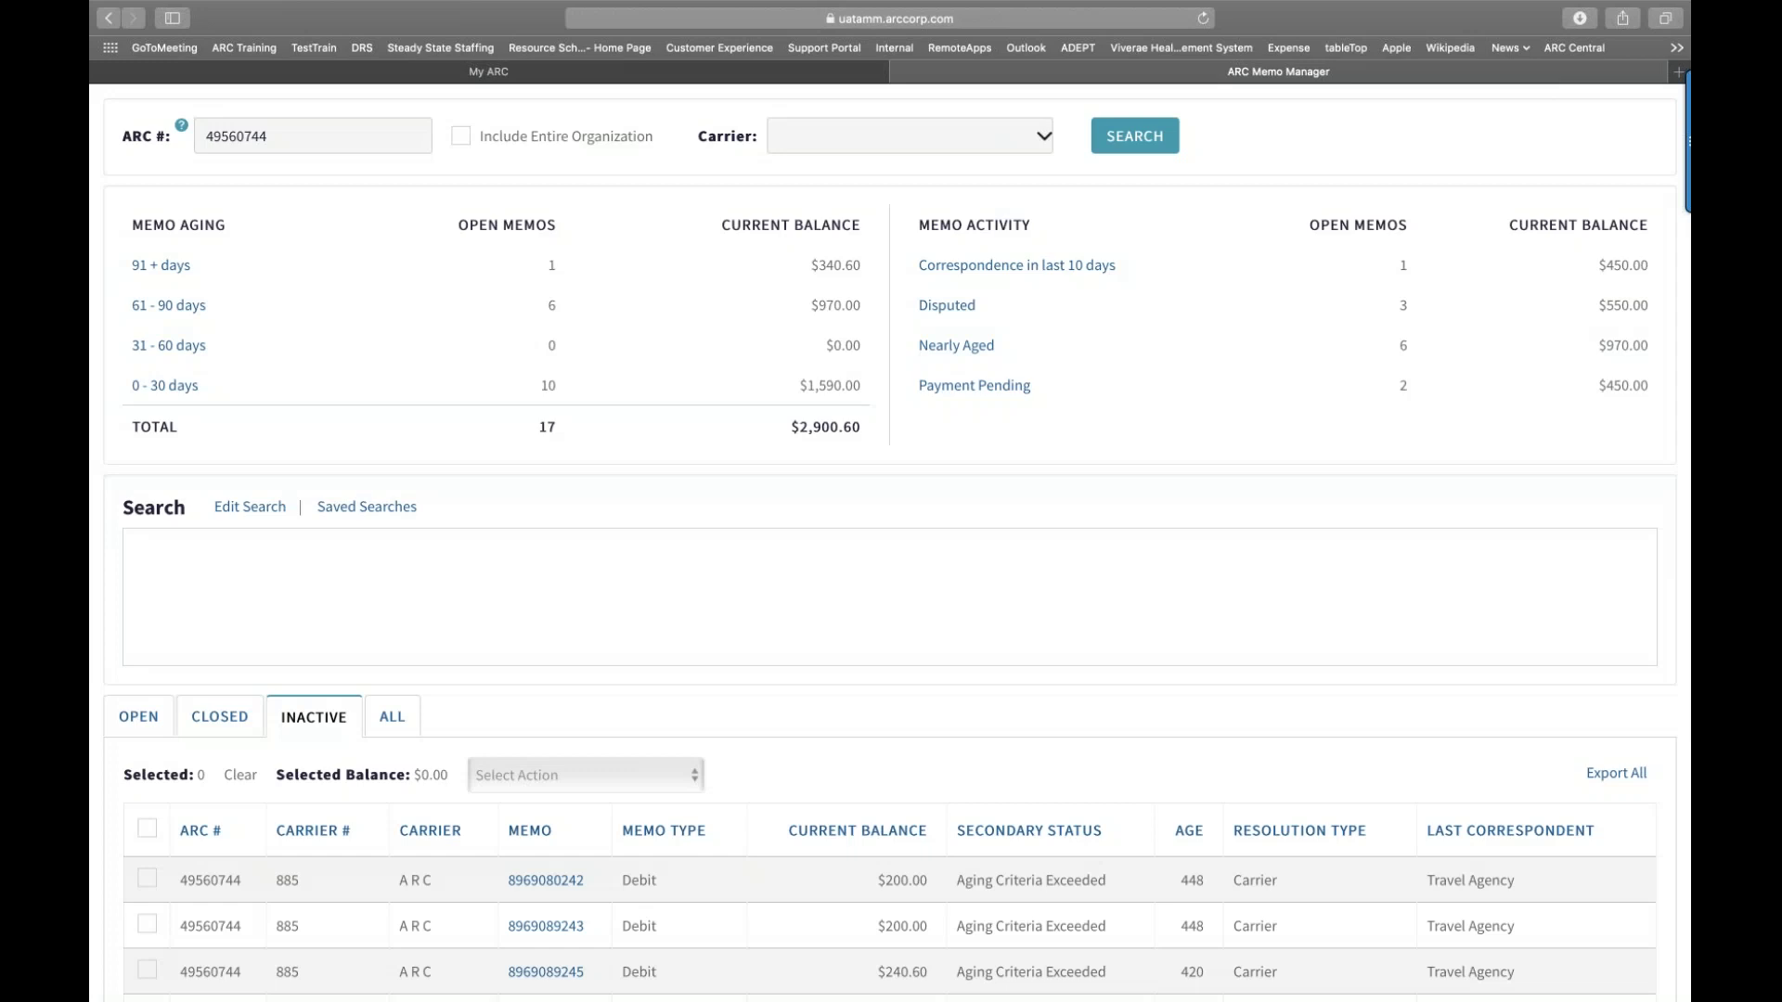
scroll(891, 550, down, 1)
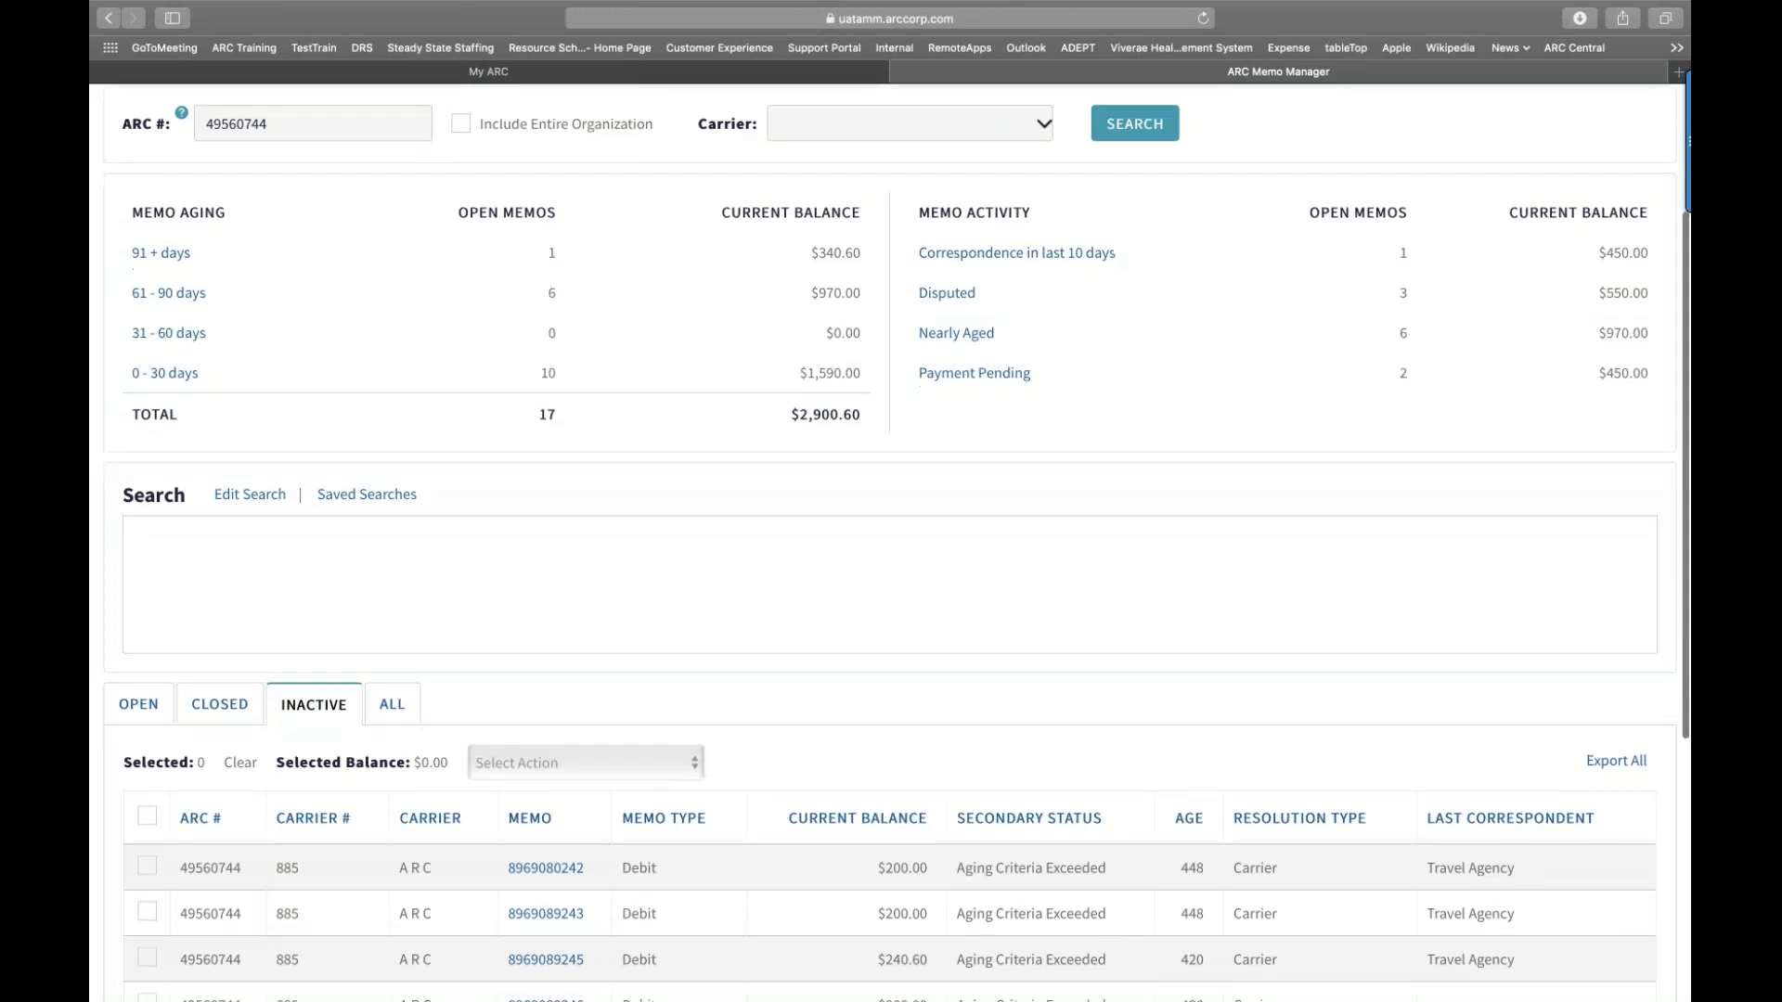
scroll(890, 550, down, 1)
scroll(891, 549, down, 1)
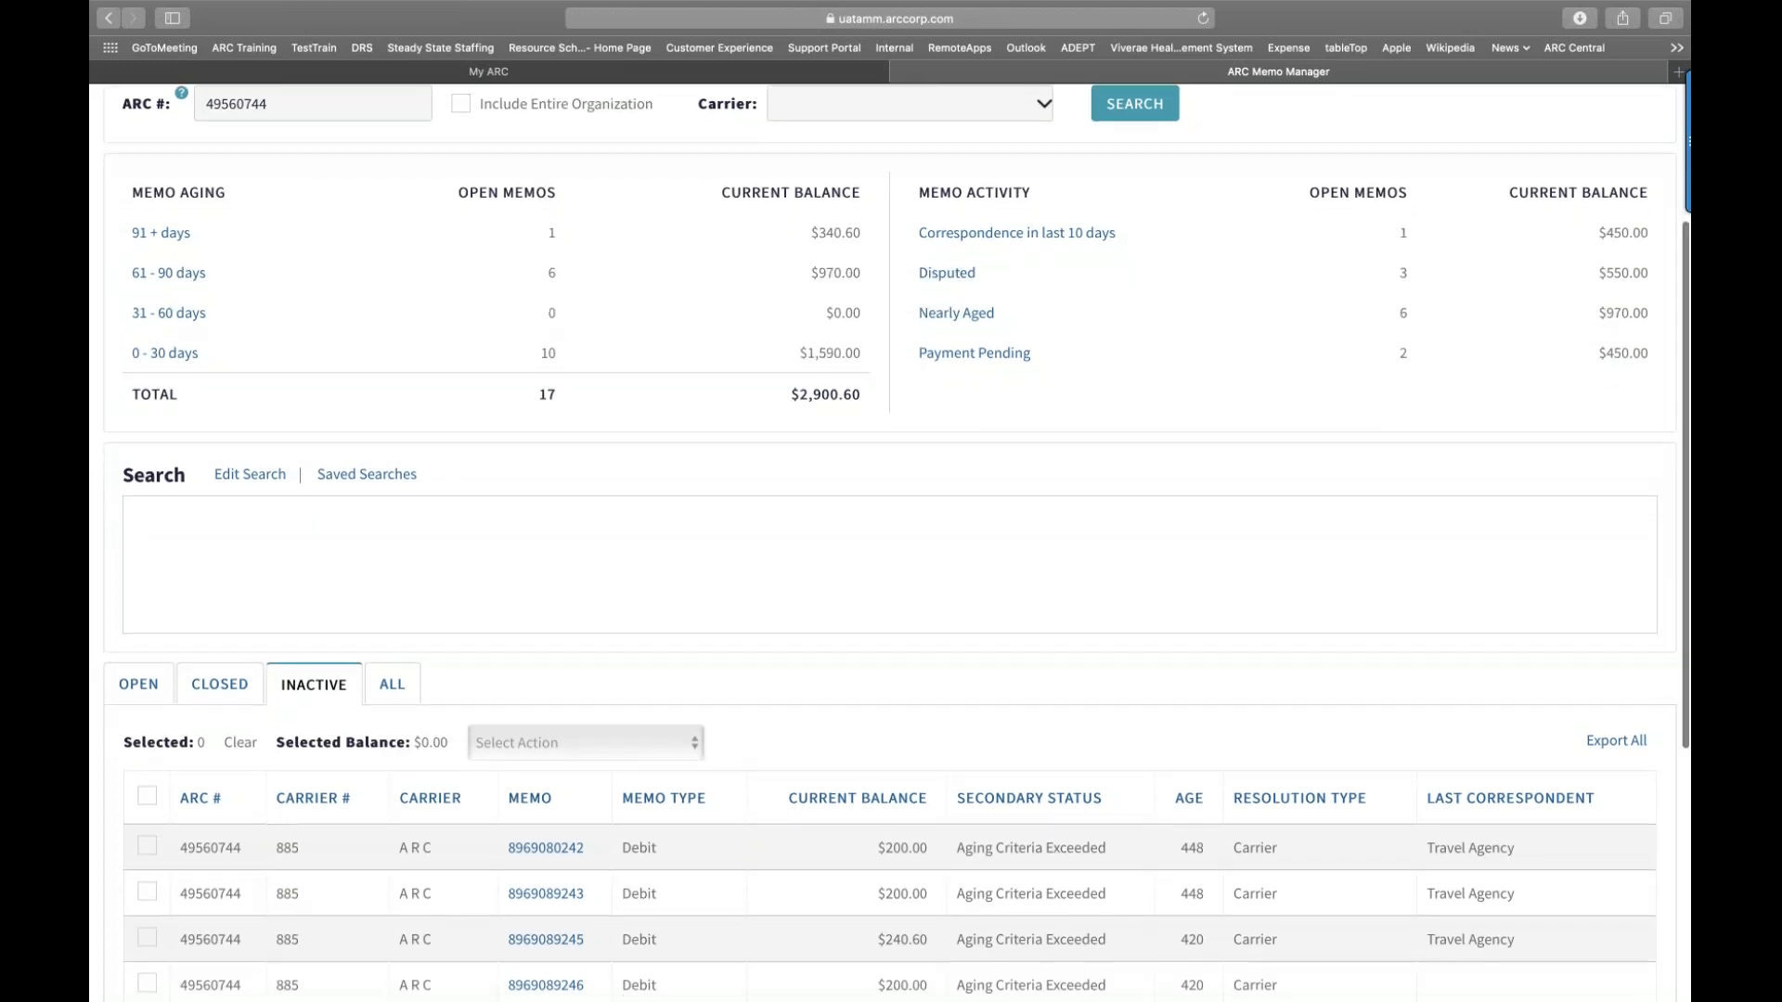
scroll(891, 550, down, 5)
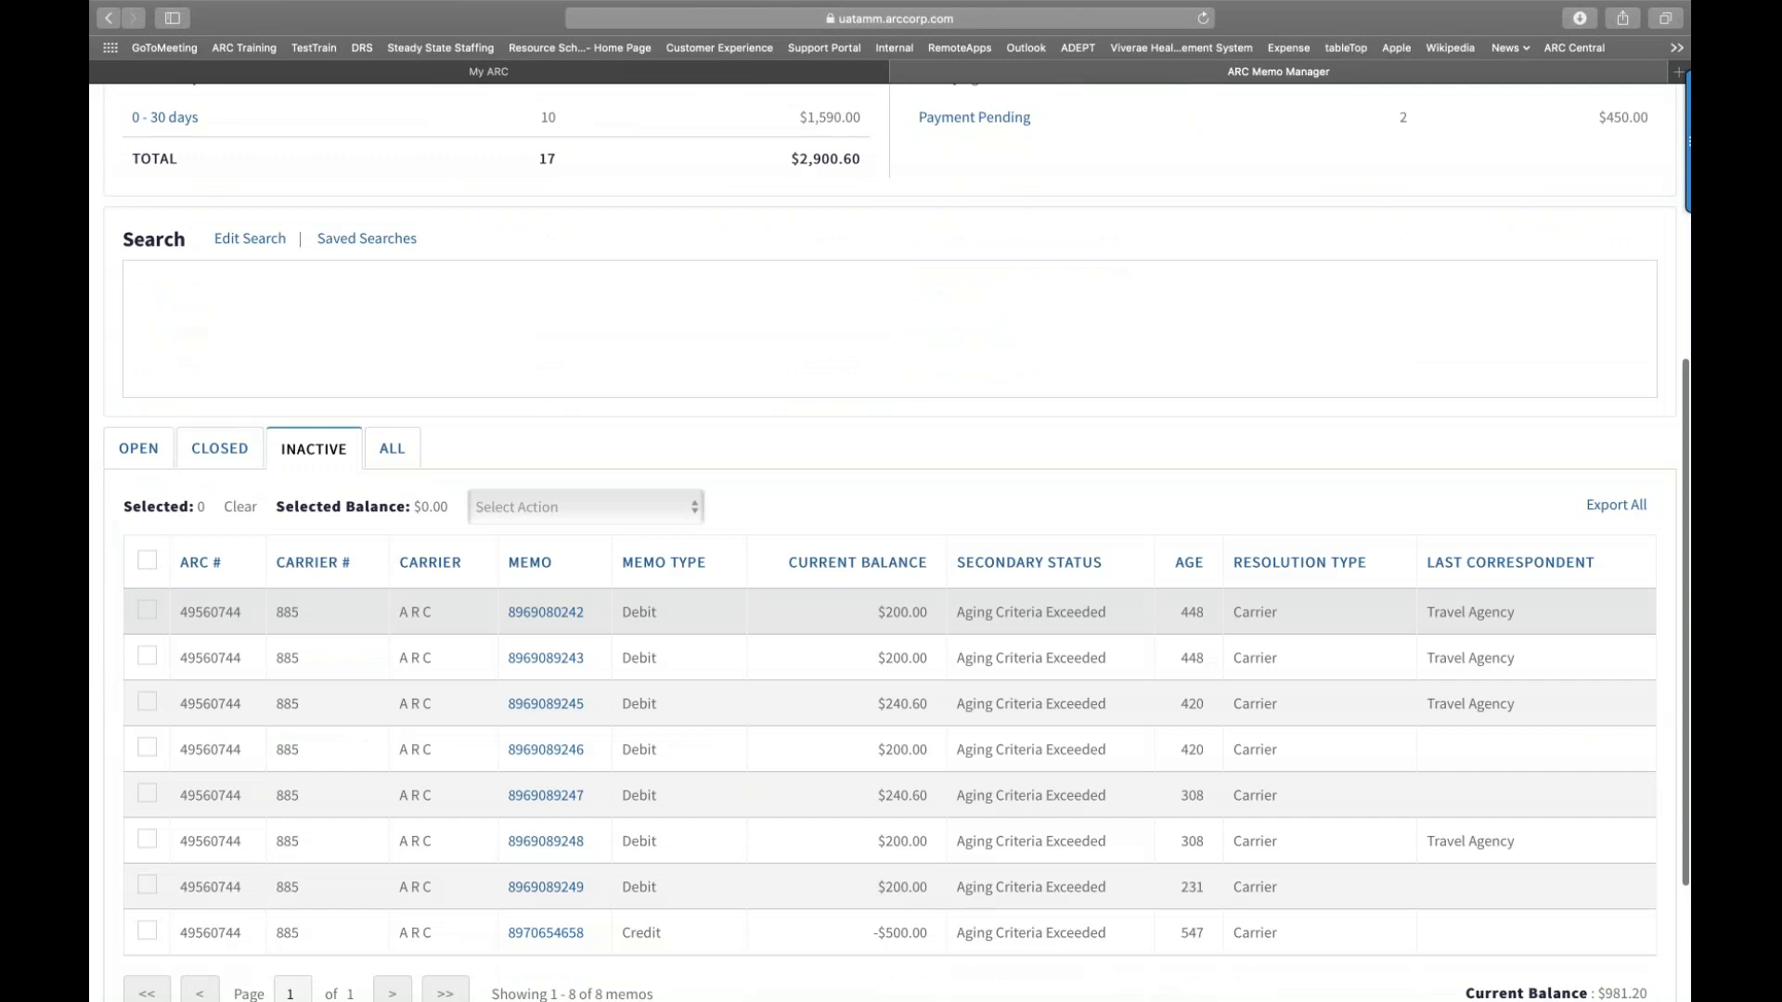
scroll(891, 549, down, 1)
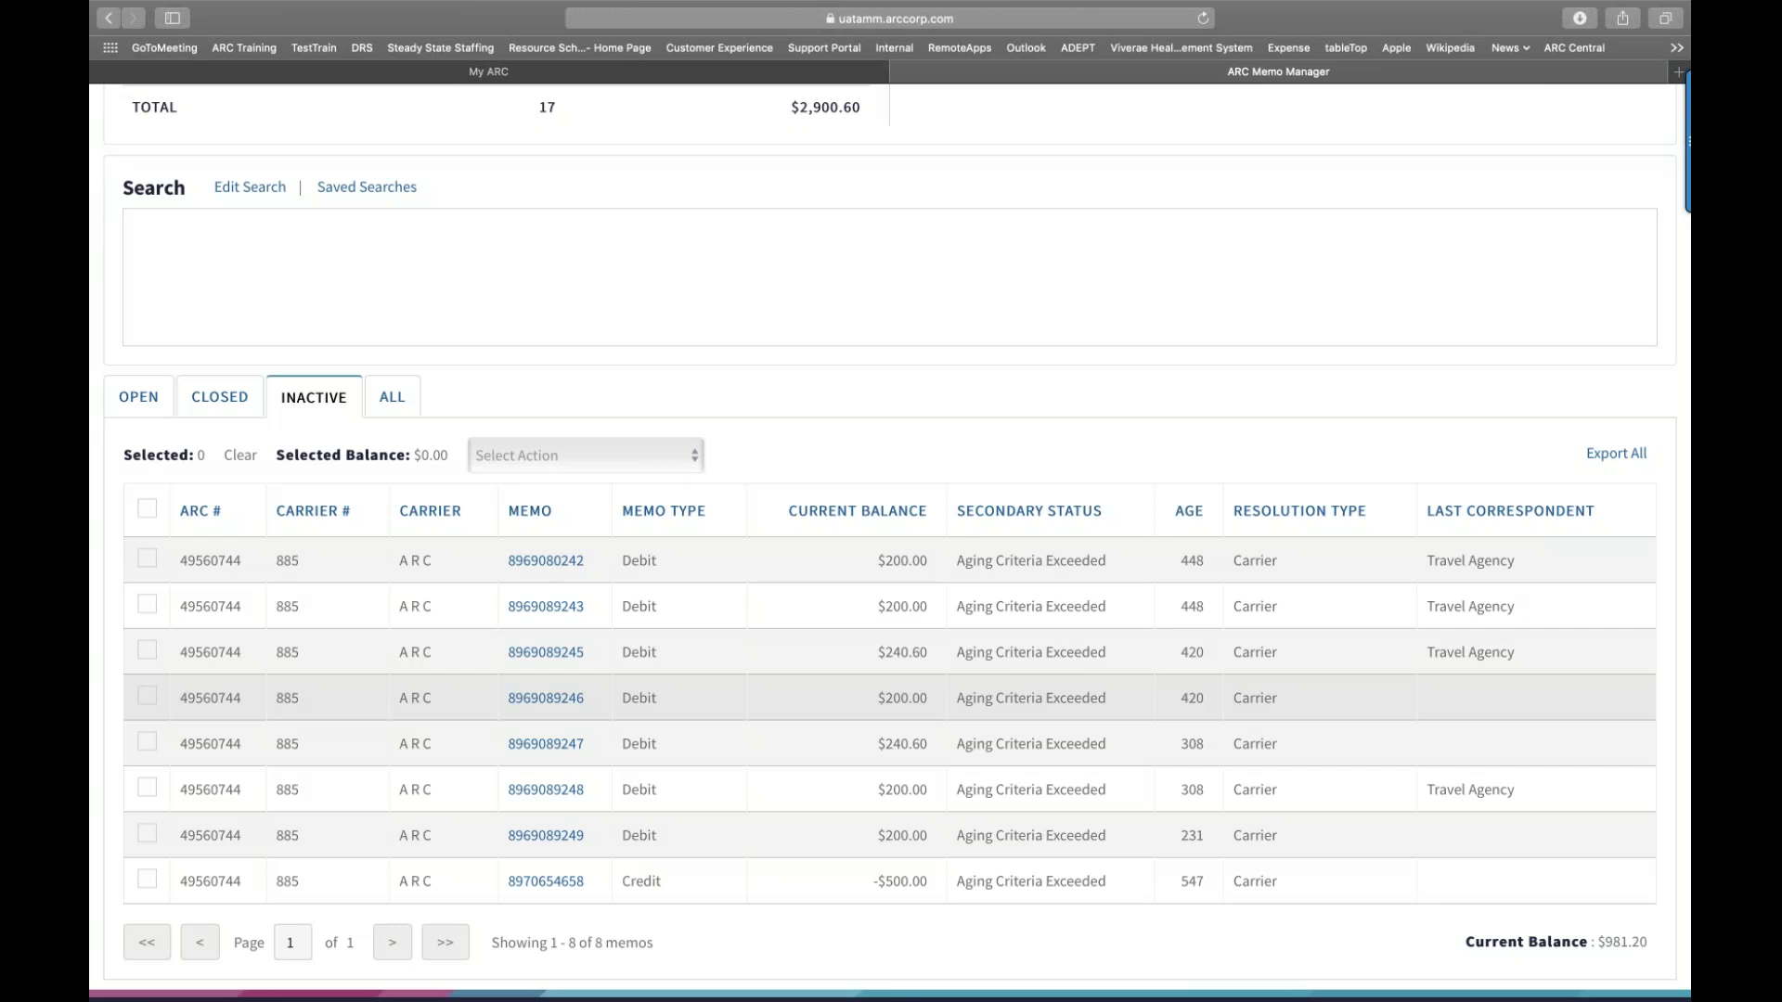
click(400, 408)
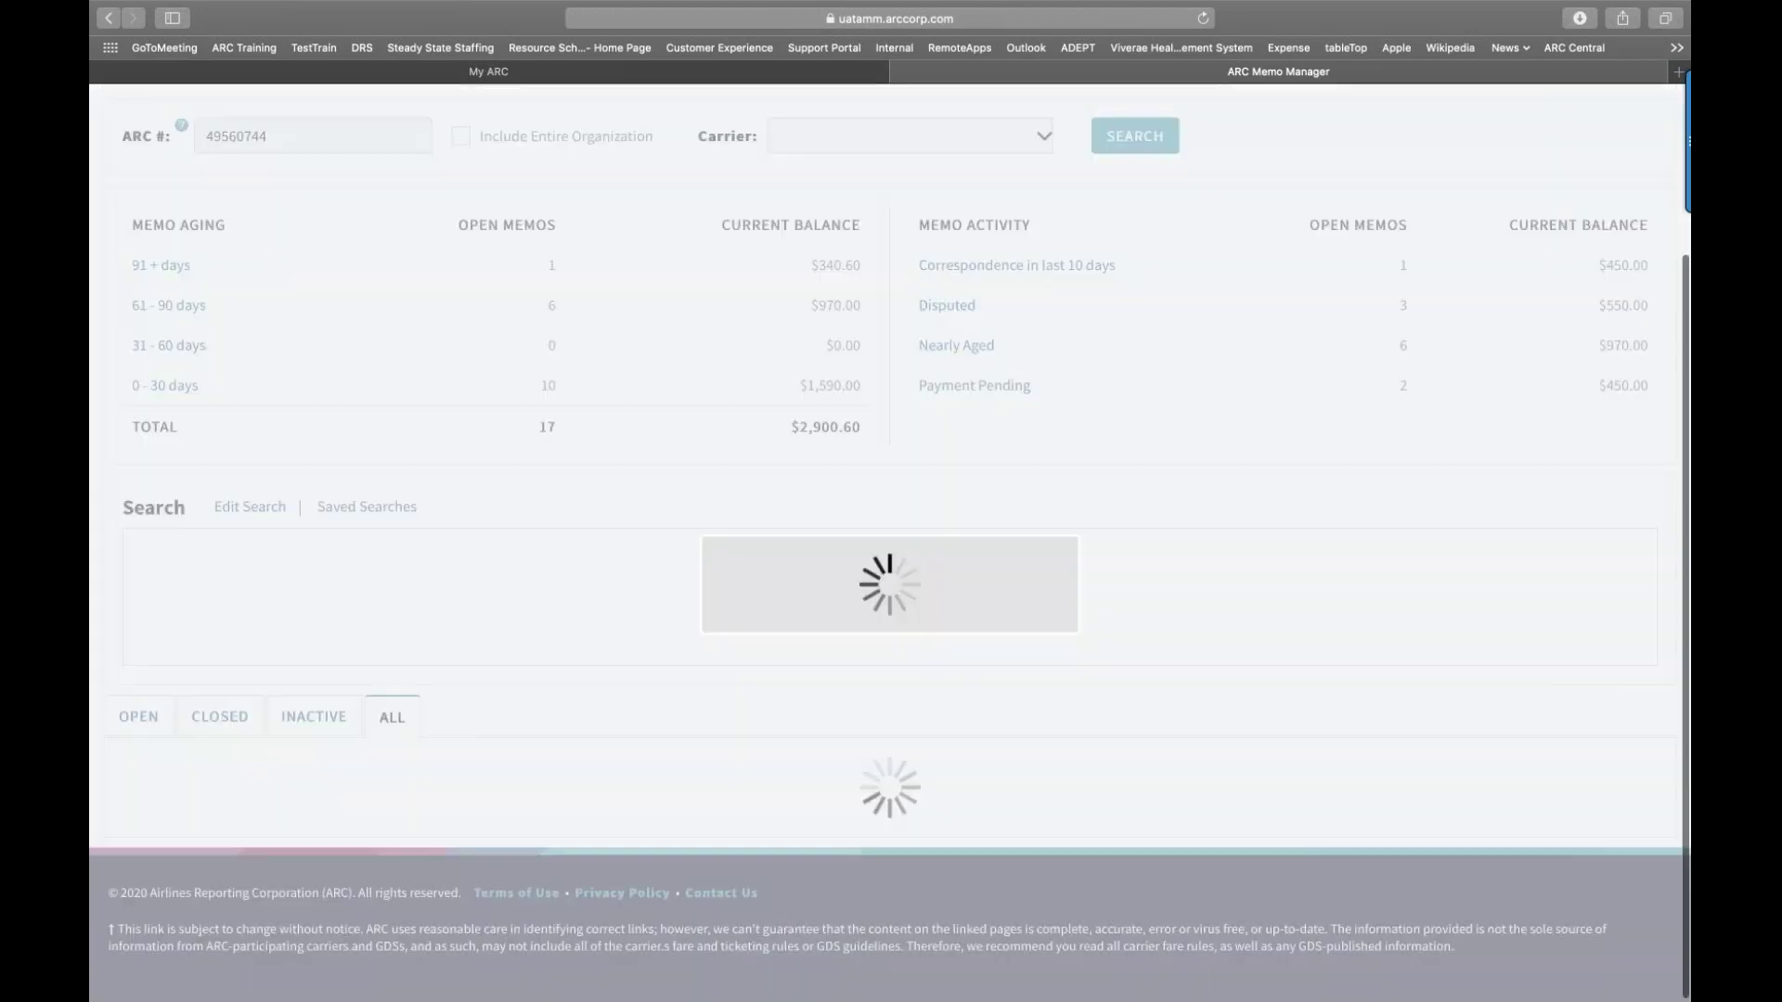
Step: Scroll through all 57 memos ($3,881.80), then return to the OPEN list
scroll(410, 773, down, 3)
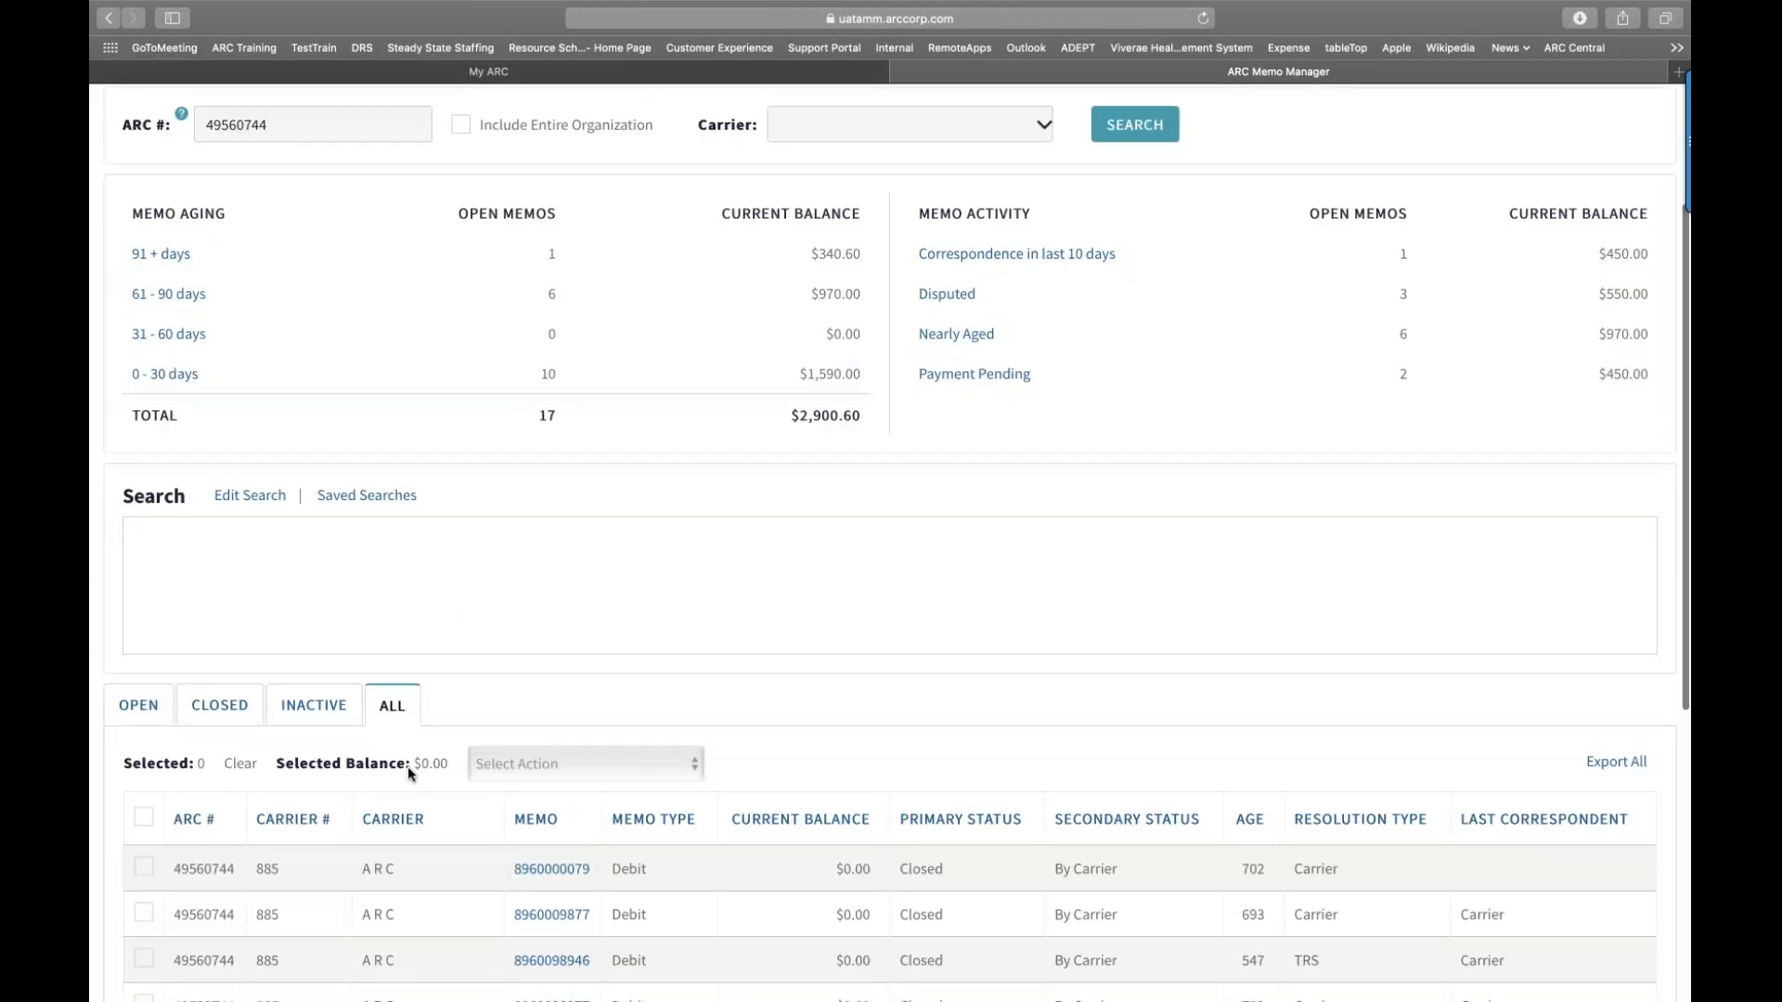
scroll(408, 769, down, 4)
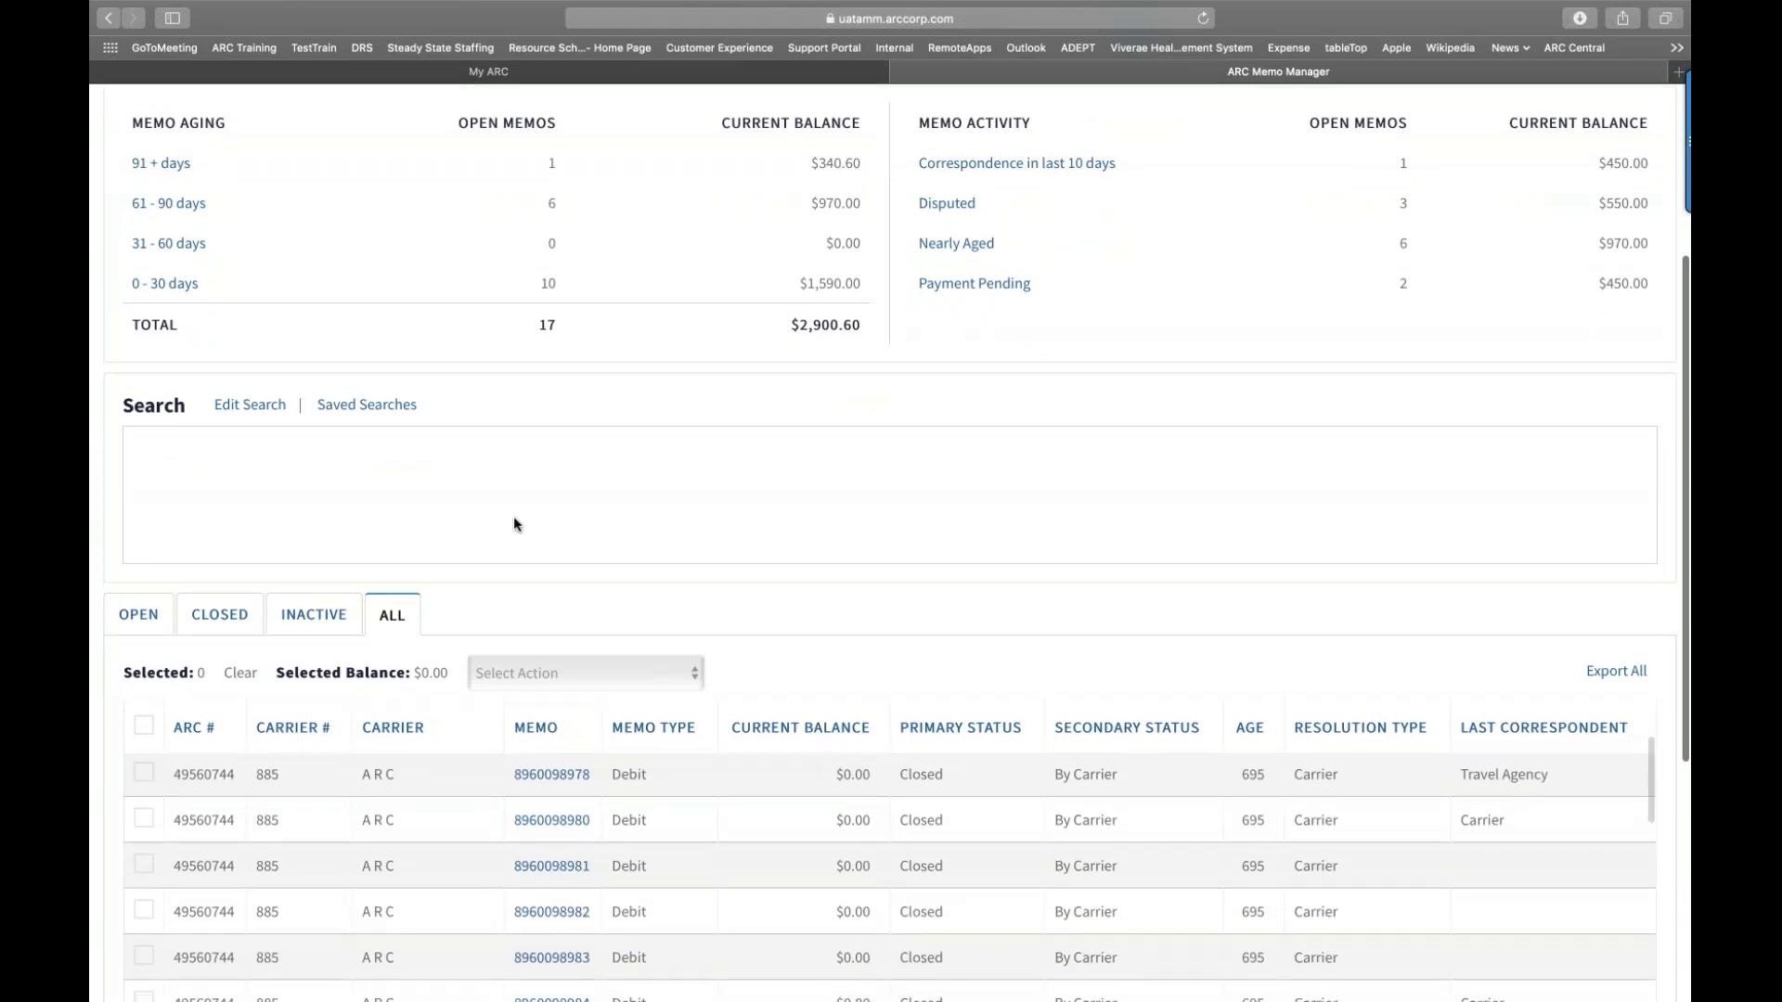
scroll(514, 525, down, 3)
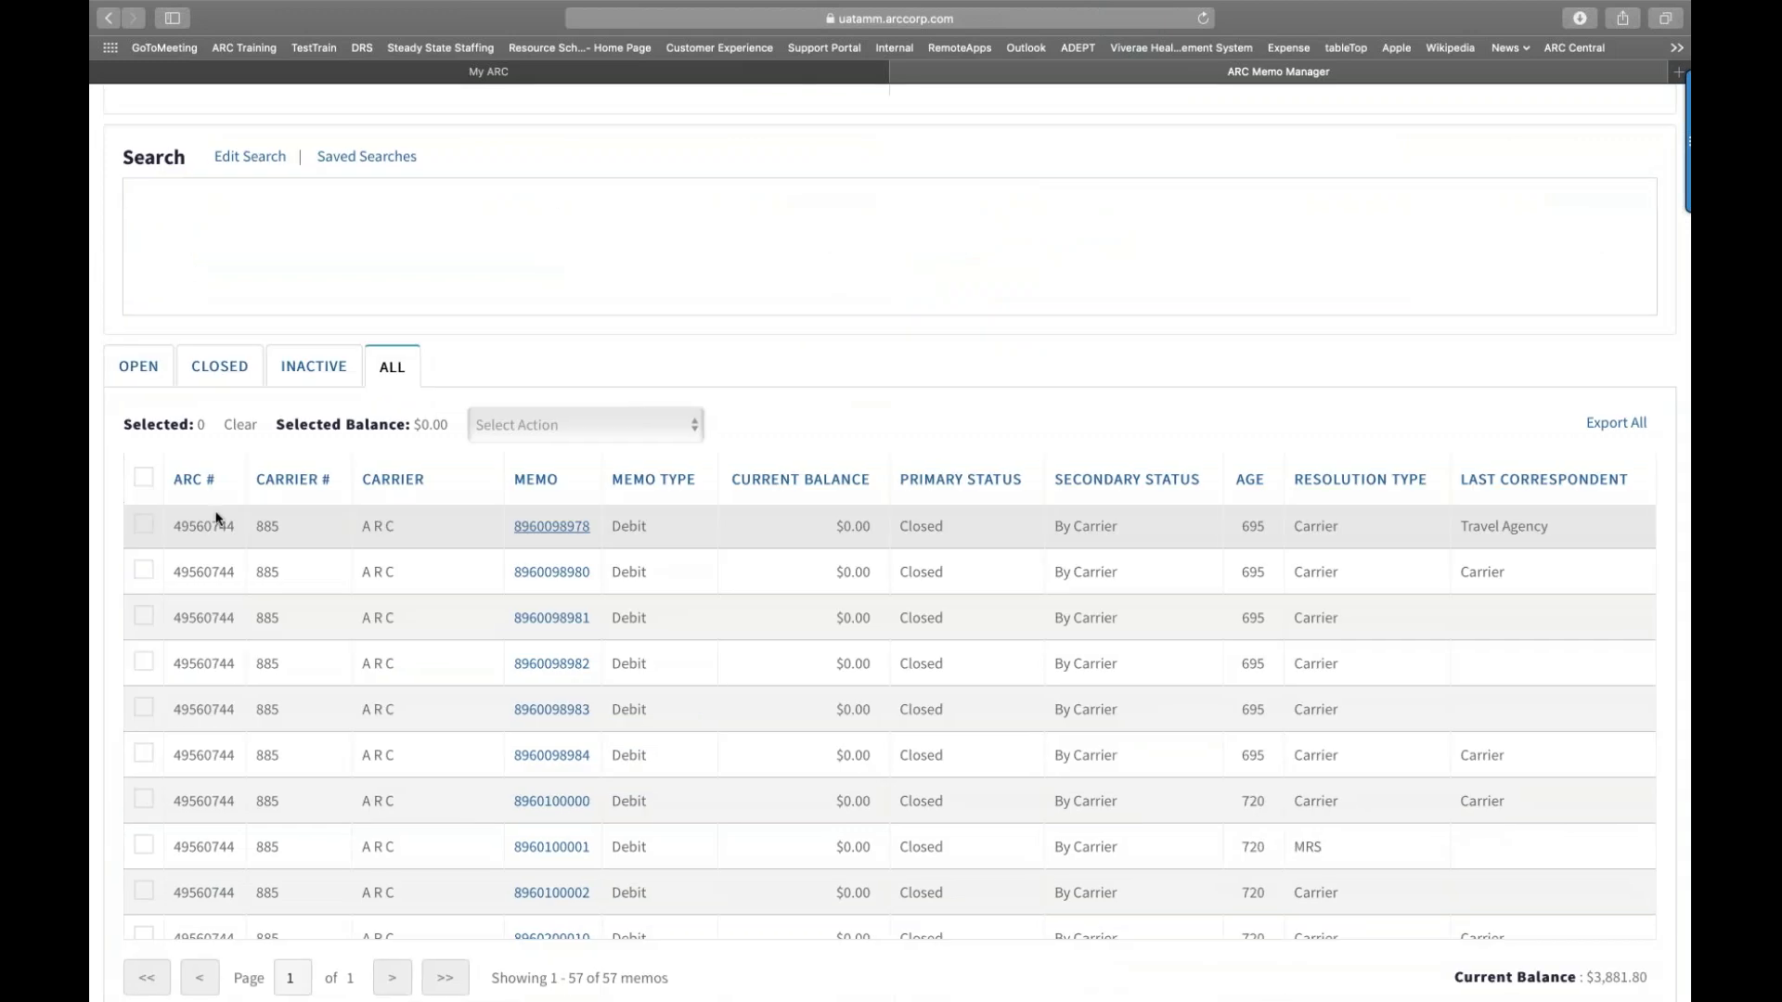
click(137, 368)
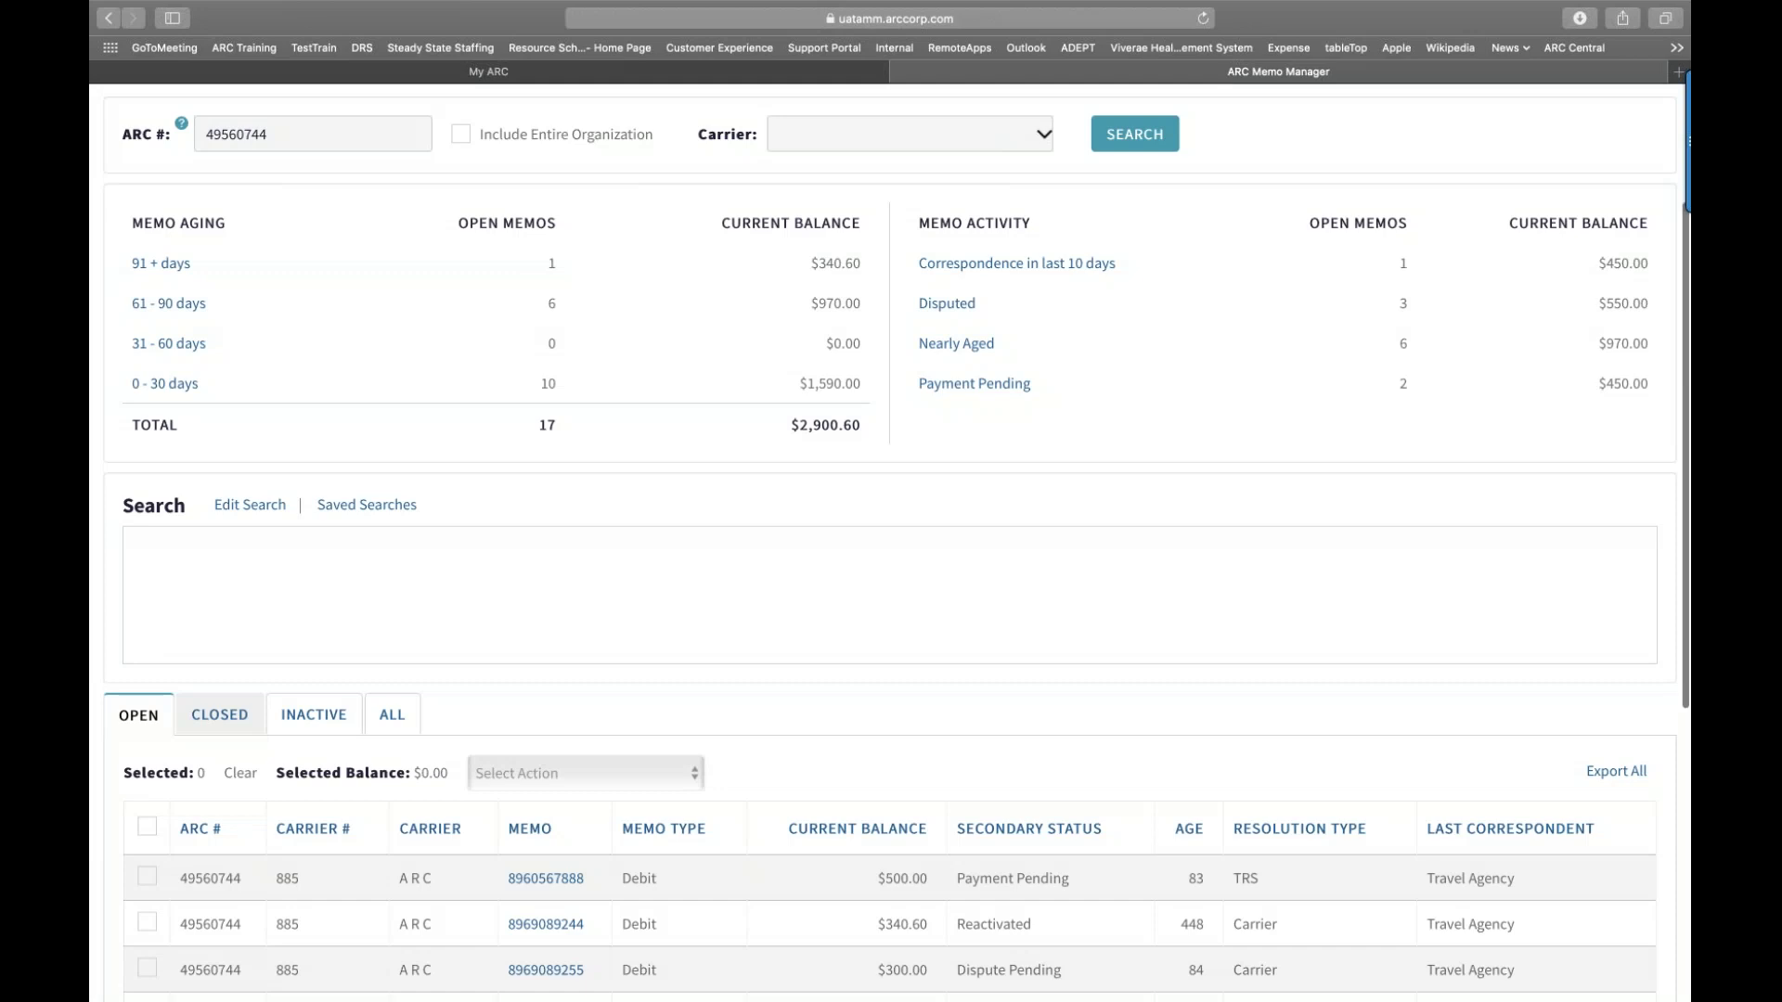
scroll(891, 543, down, 1)
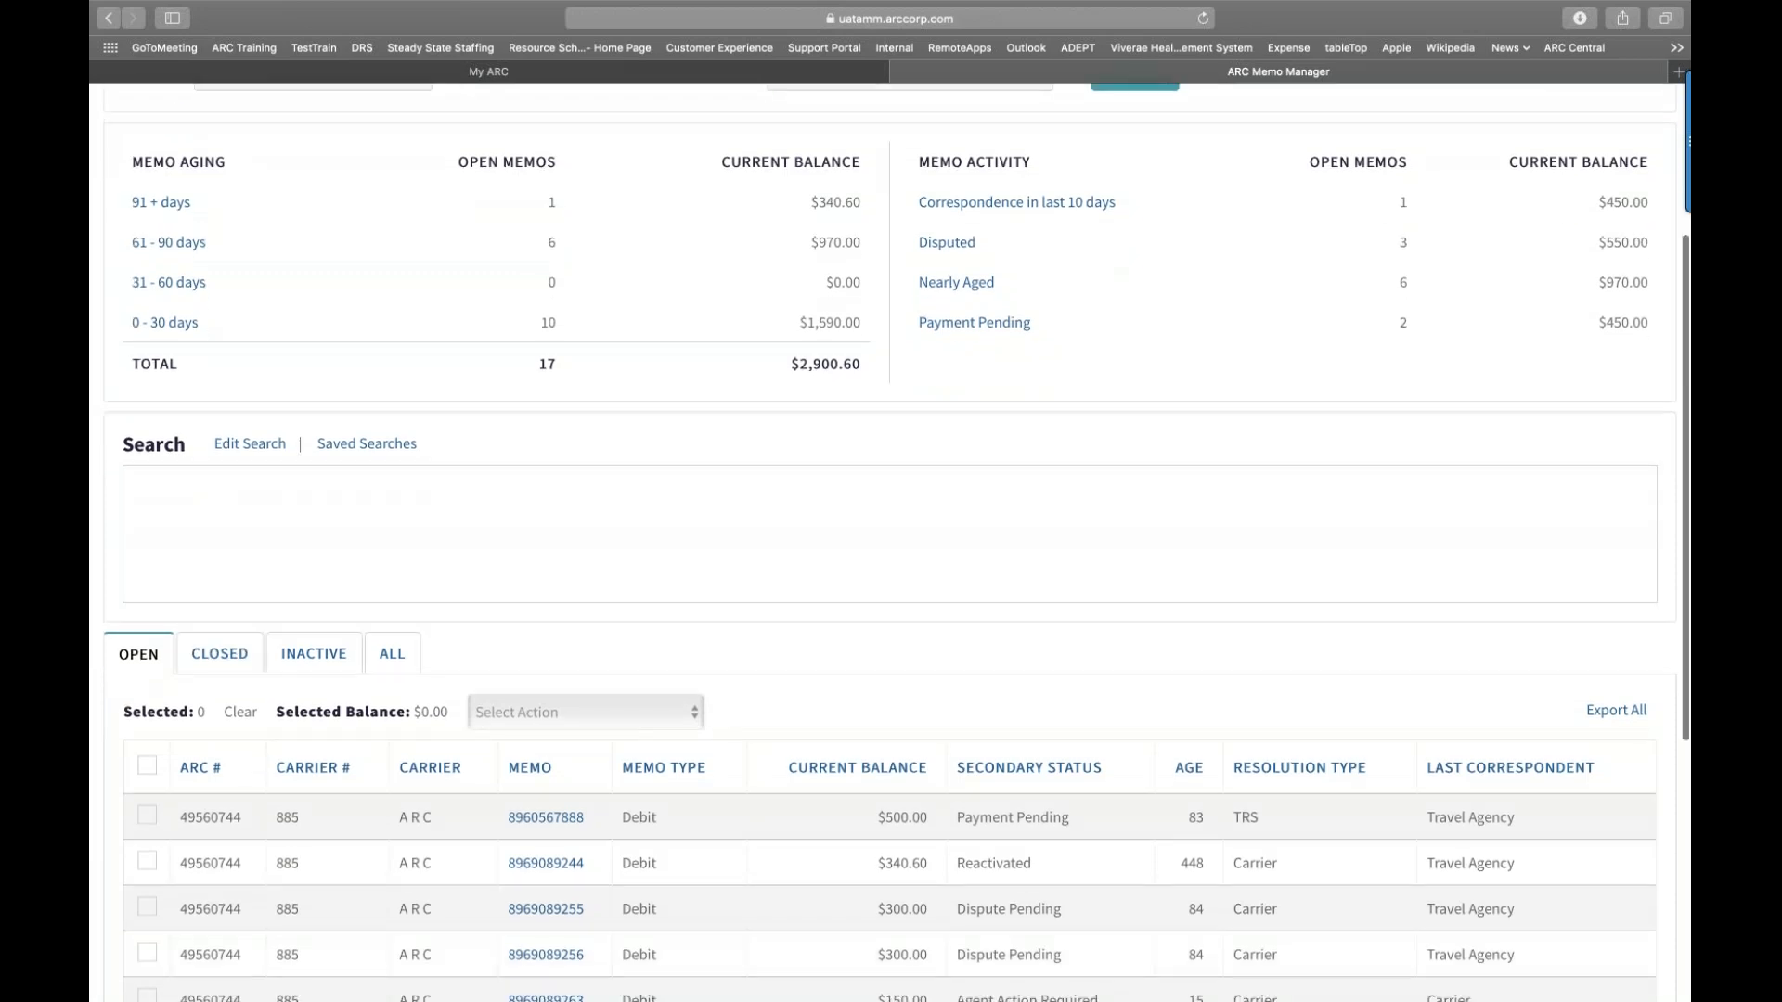
scroll(890, 543, down, 2)
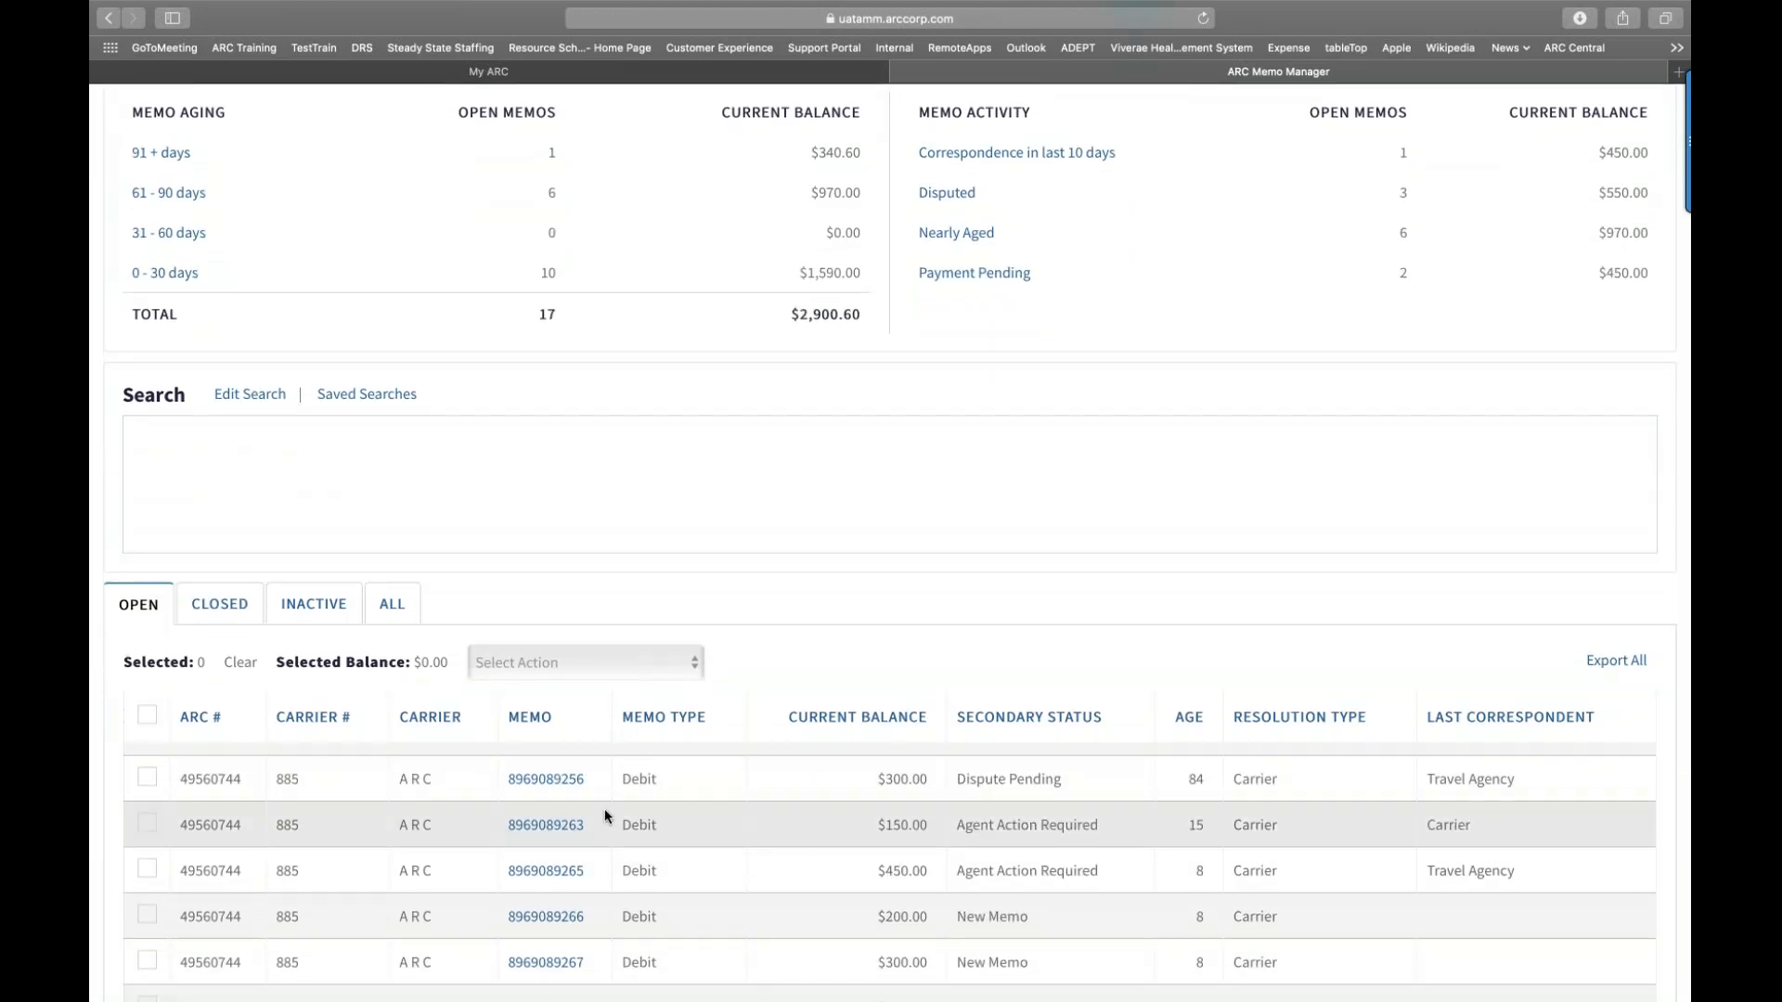
scroll(604, 809, up, 1)
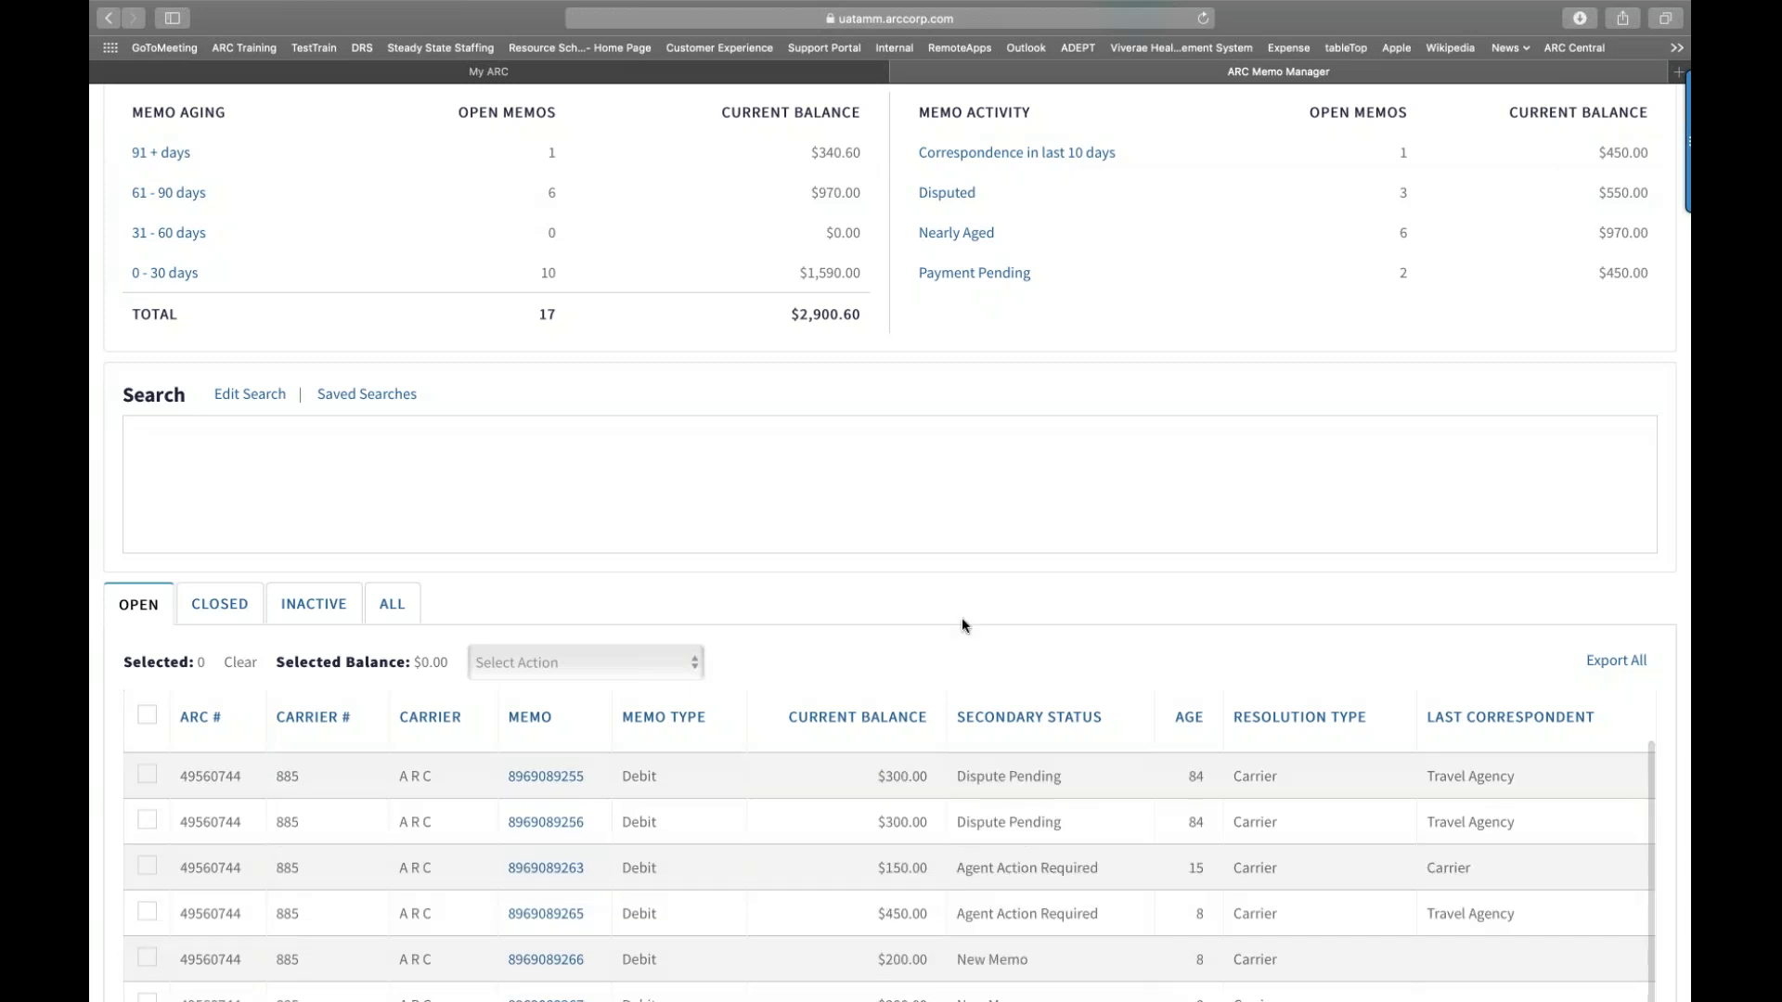
scroll(961, 616, down, 1)
scroll(962, 619, down, 3)
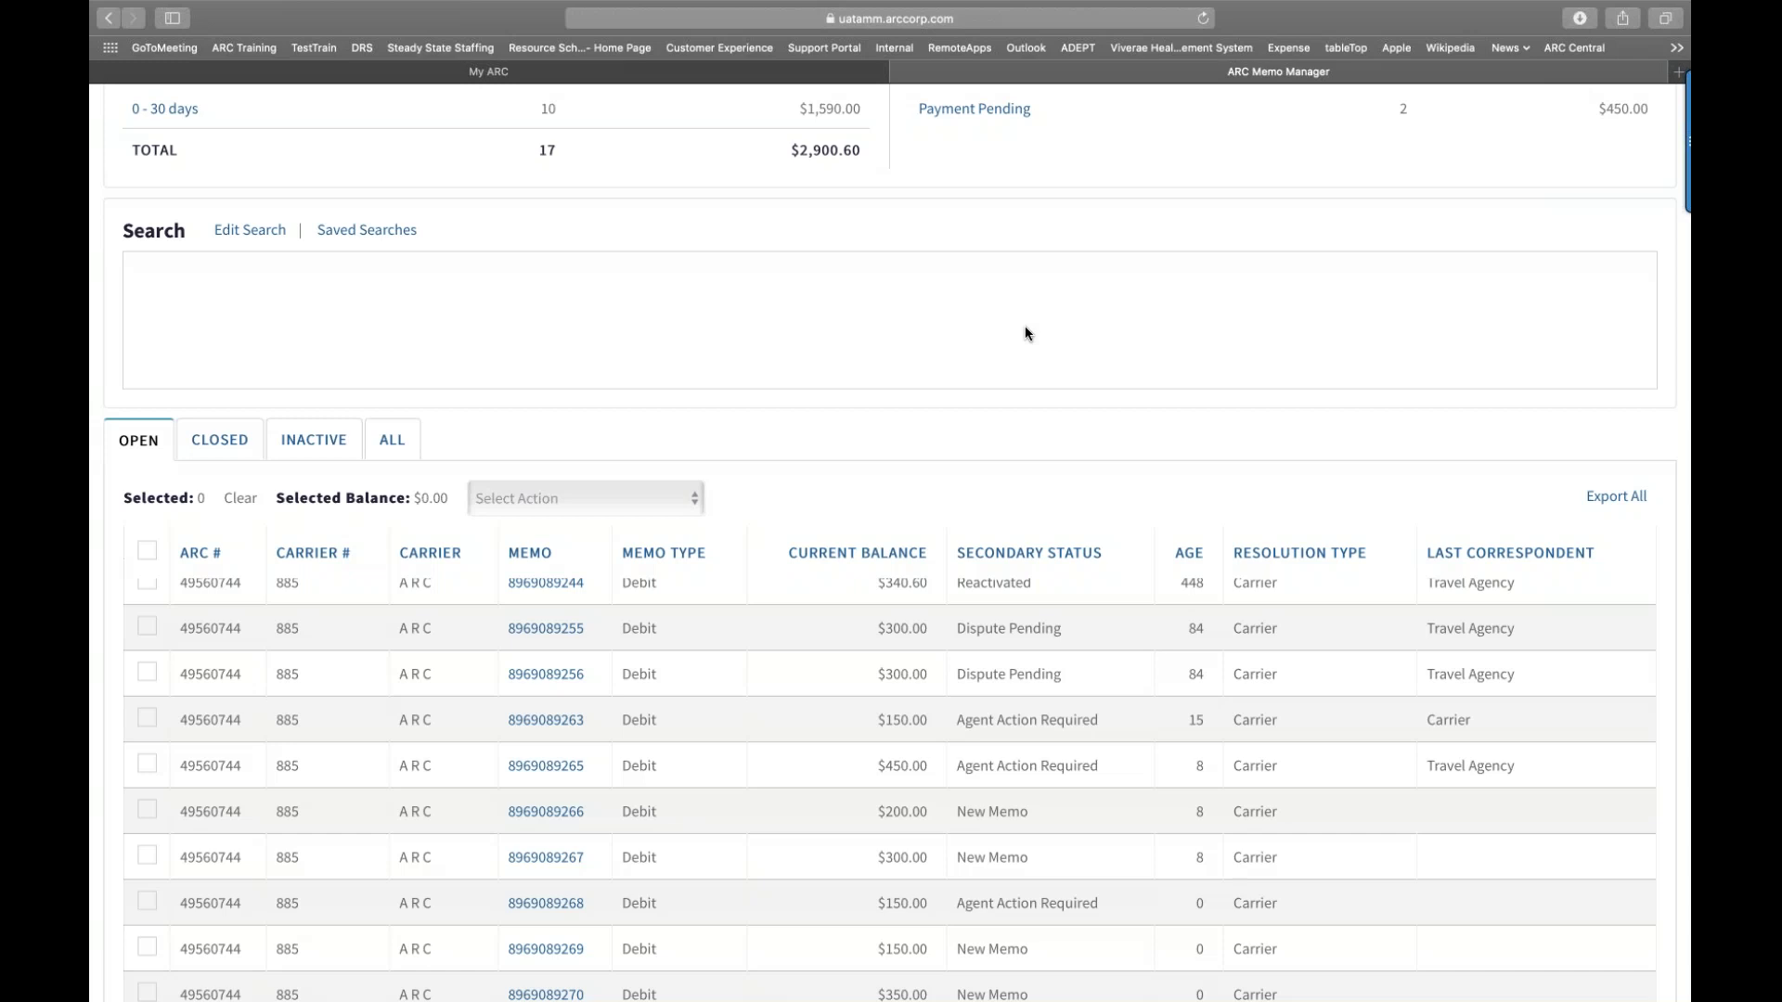
scroll(1024, 298, up, 1)
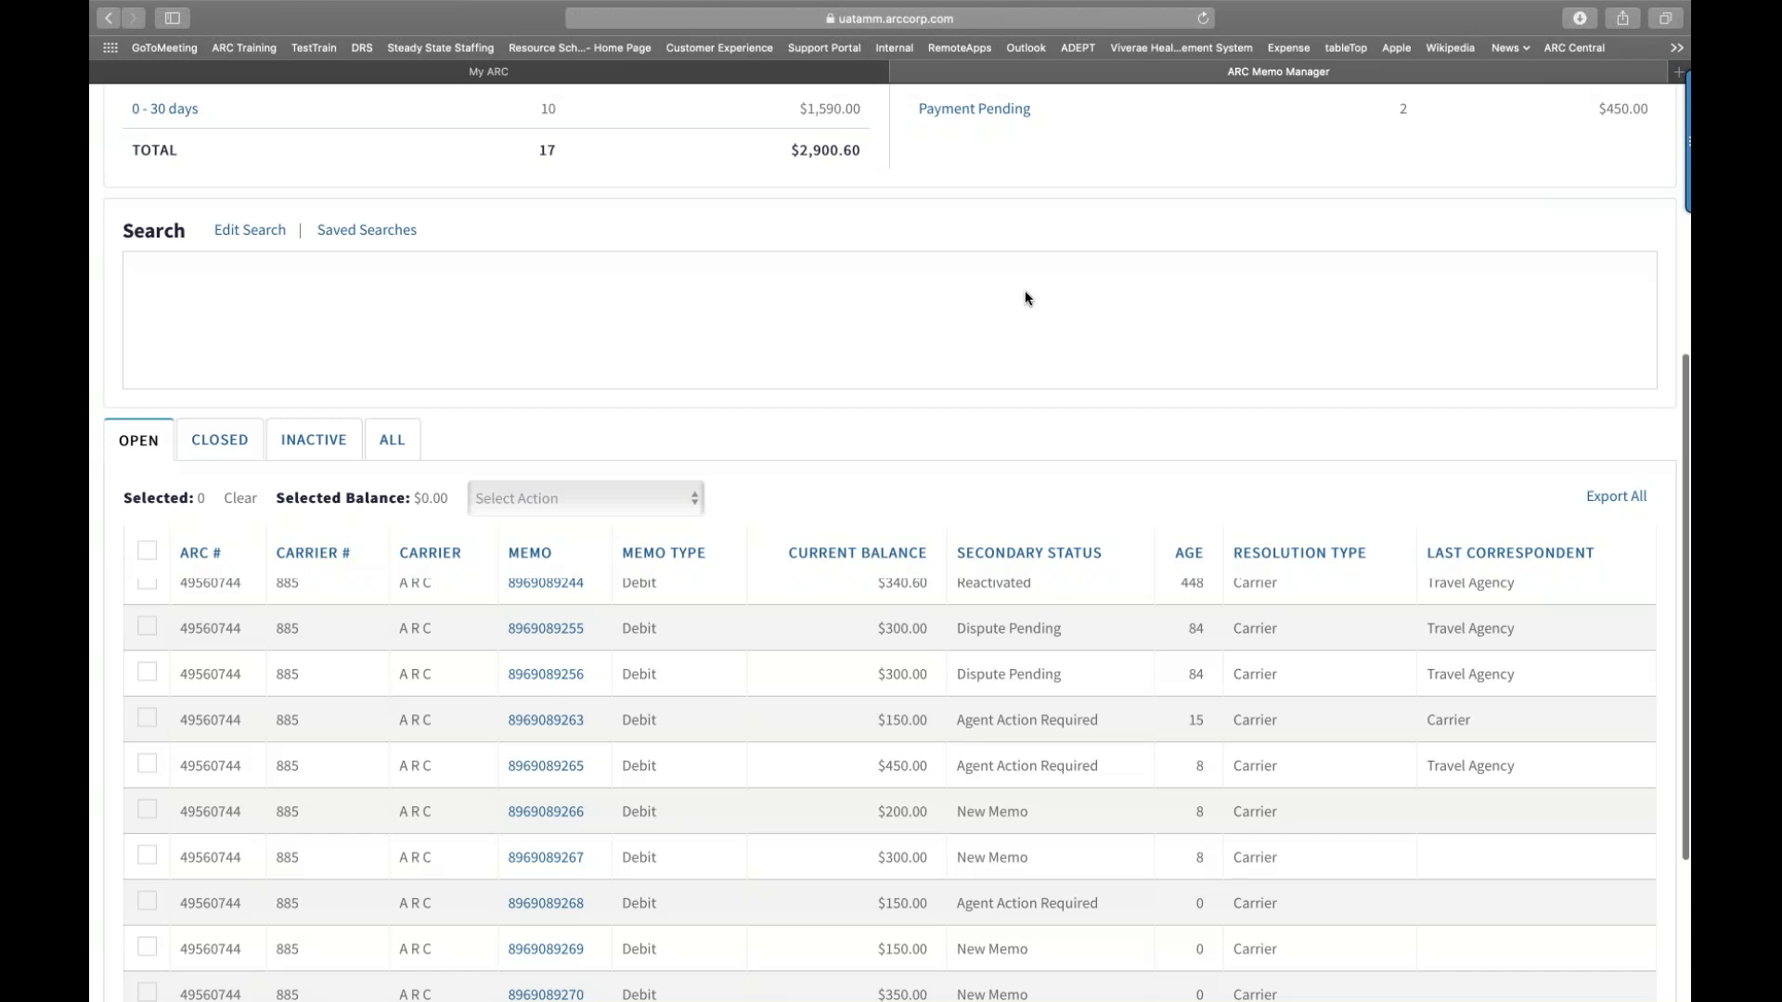
scroll(1024, 298, up, 5)
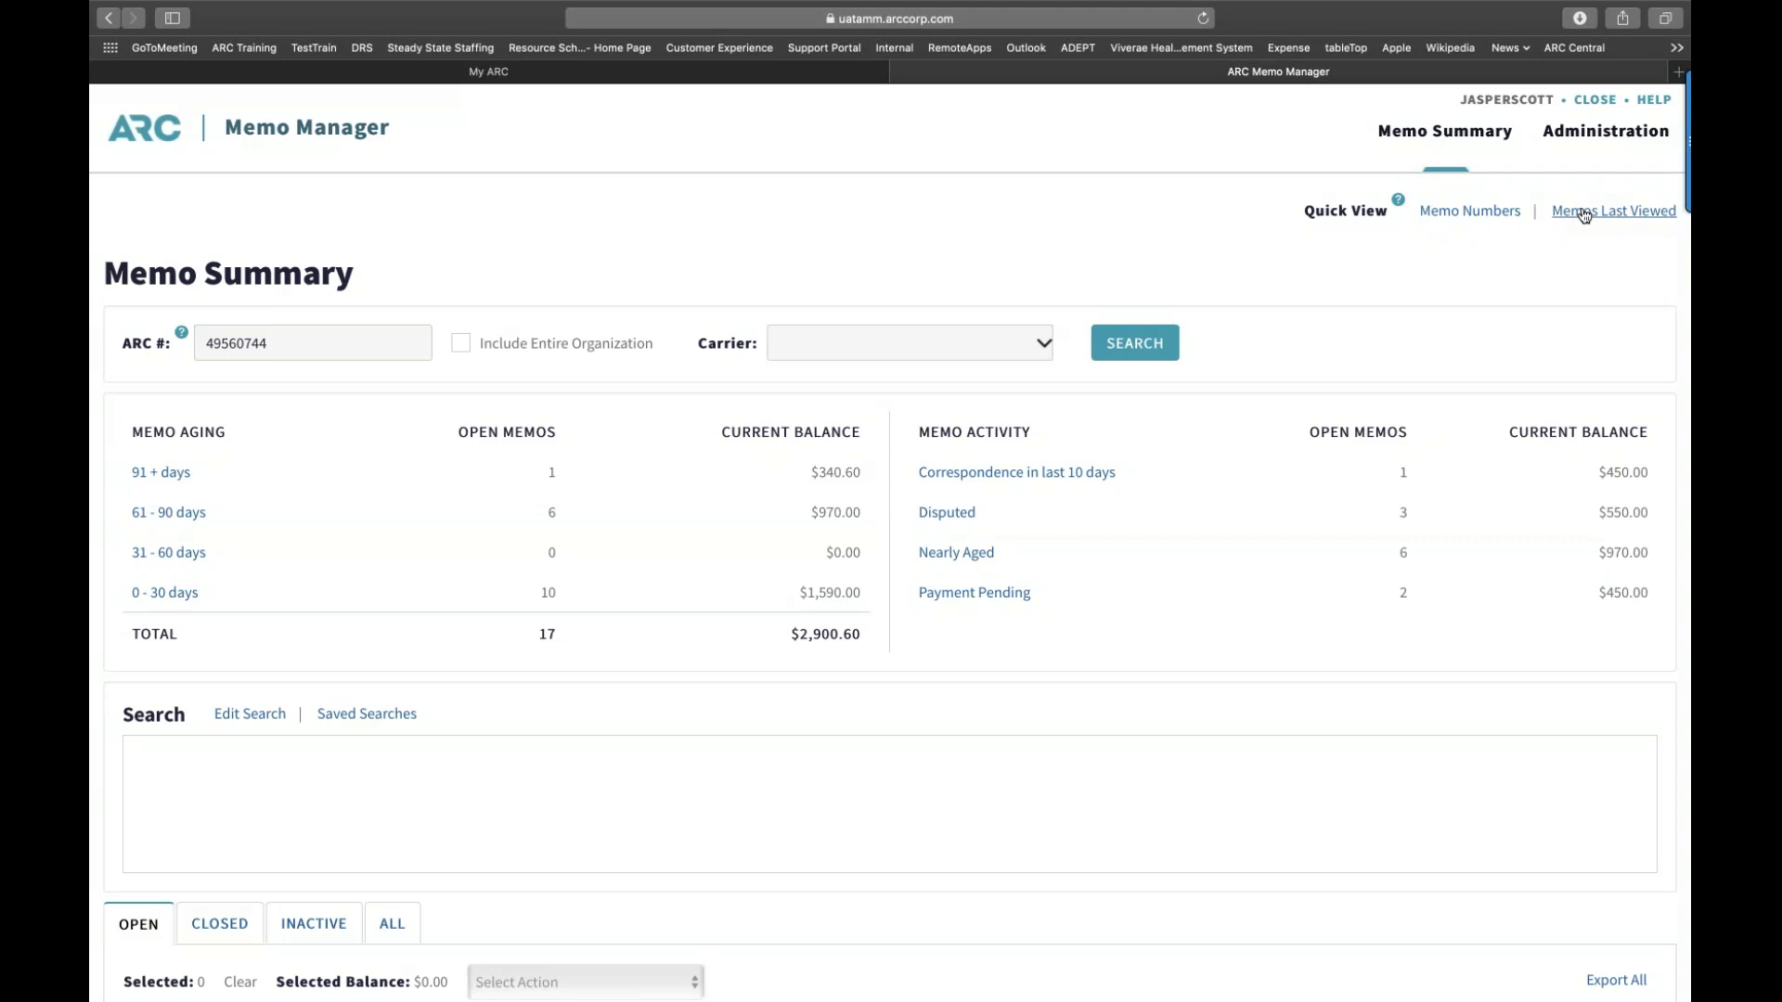
click(1584, 213)
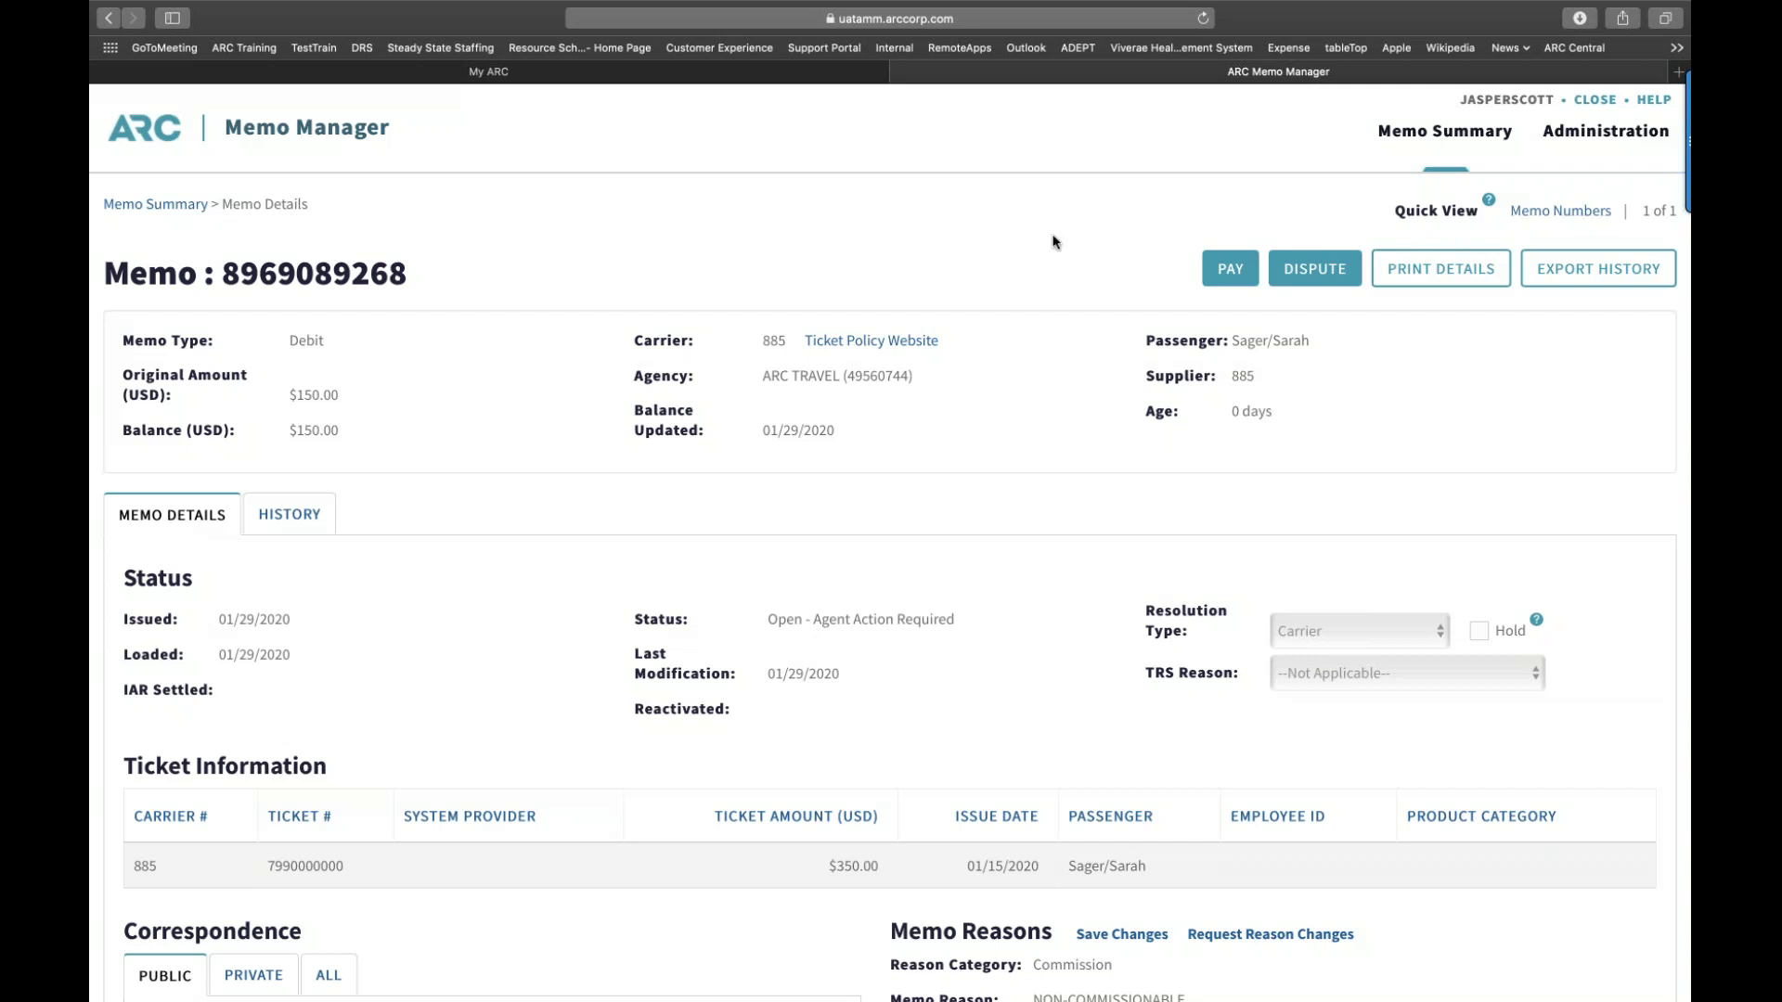
click(169, 205)
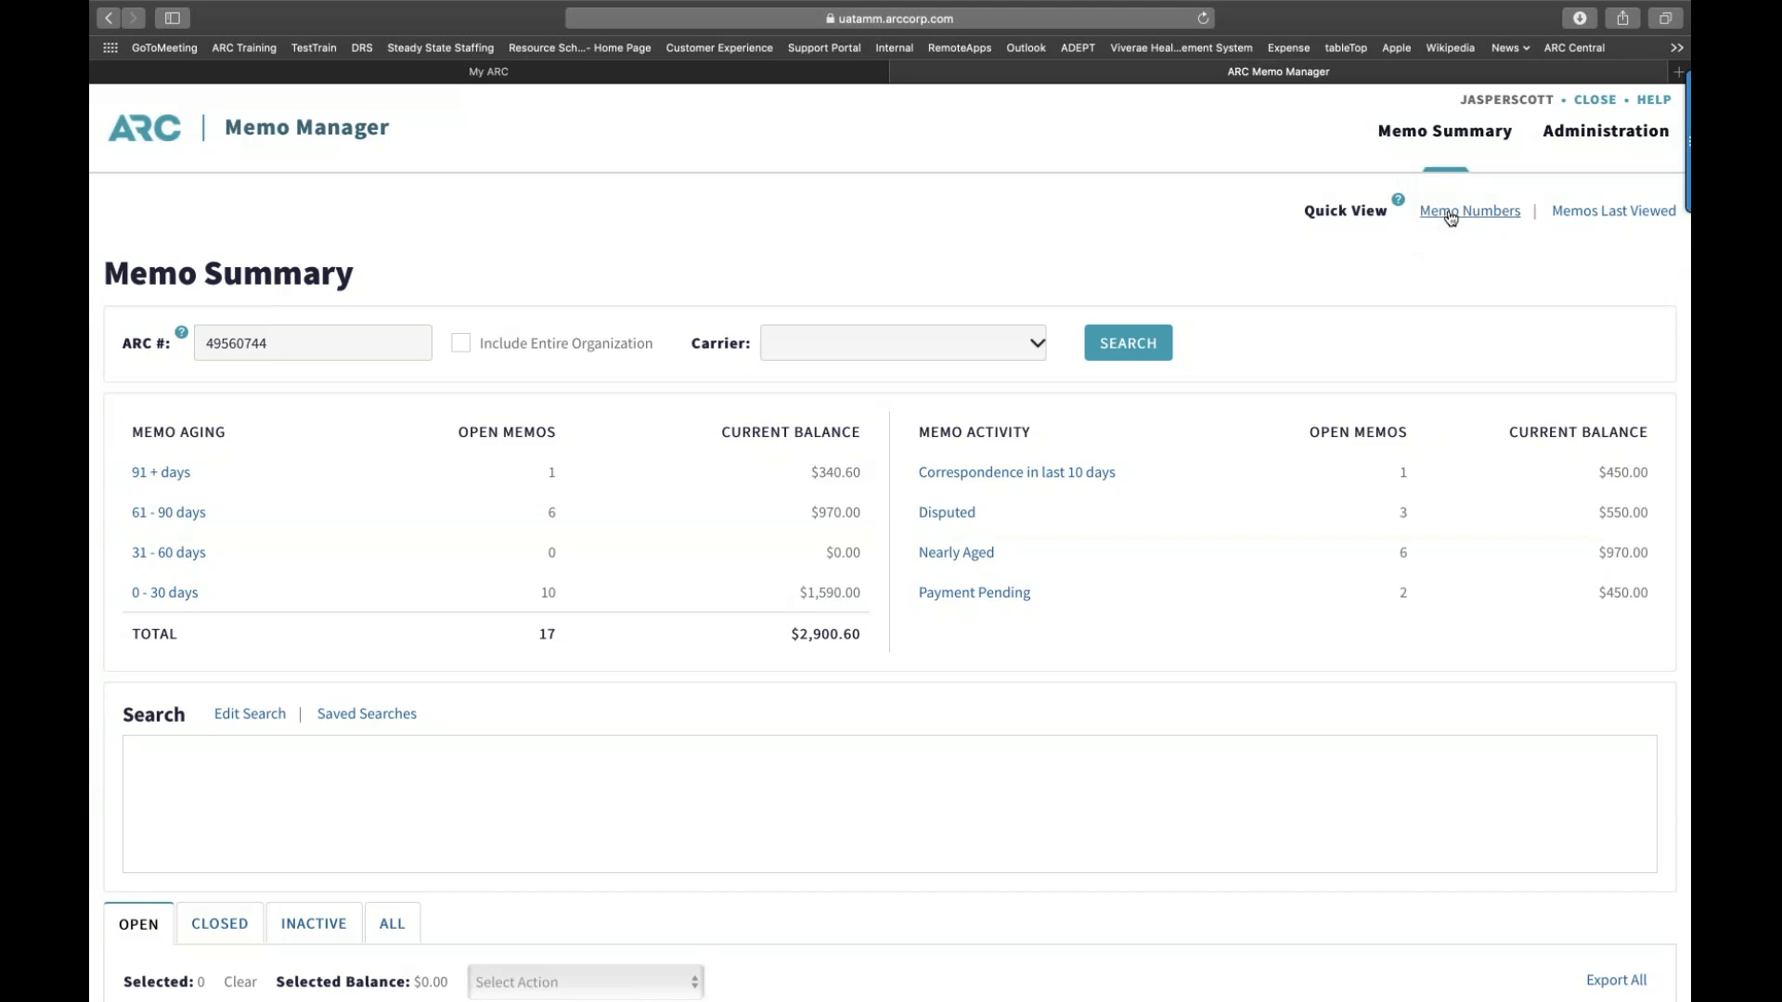
Step: Start a Memo Quick View lookup with carrier A R C (885)
click(1450, 218)
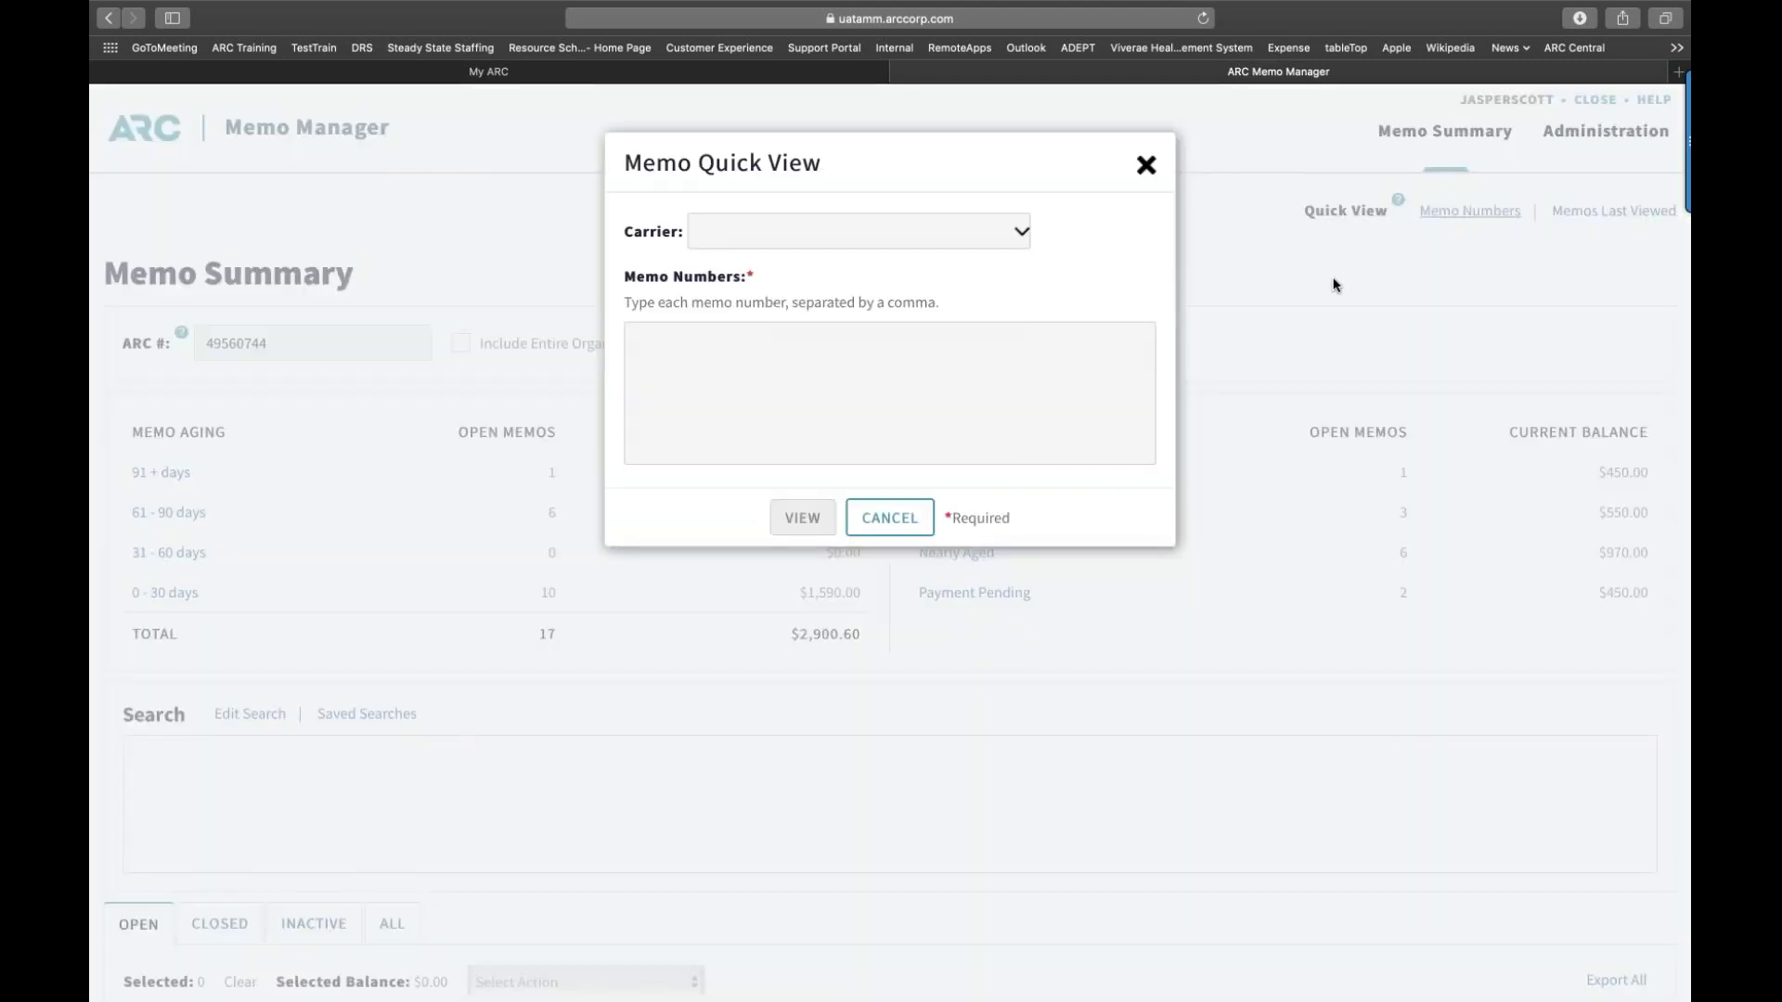
click(1018, 231)
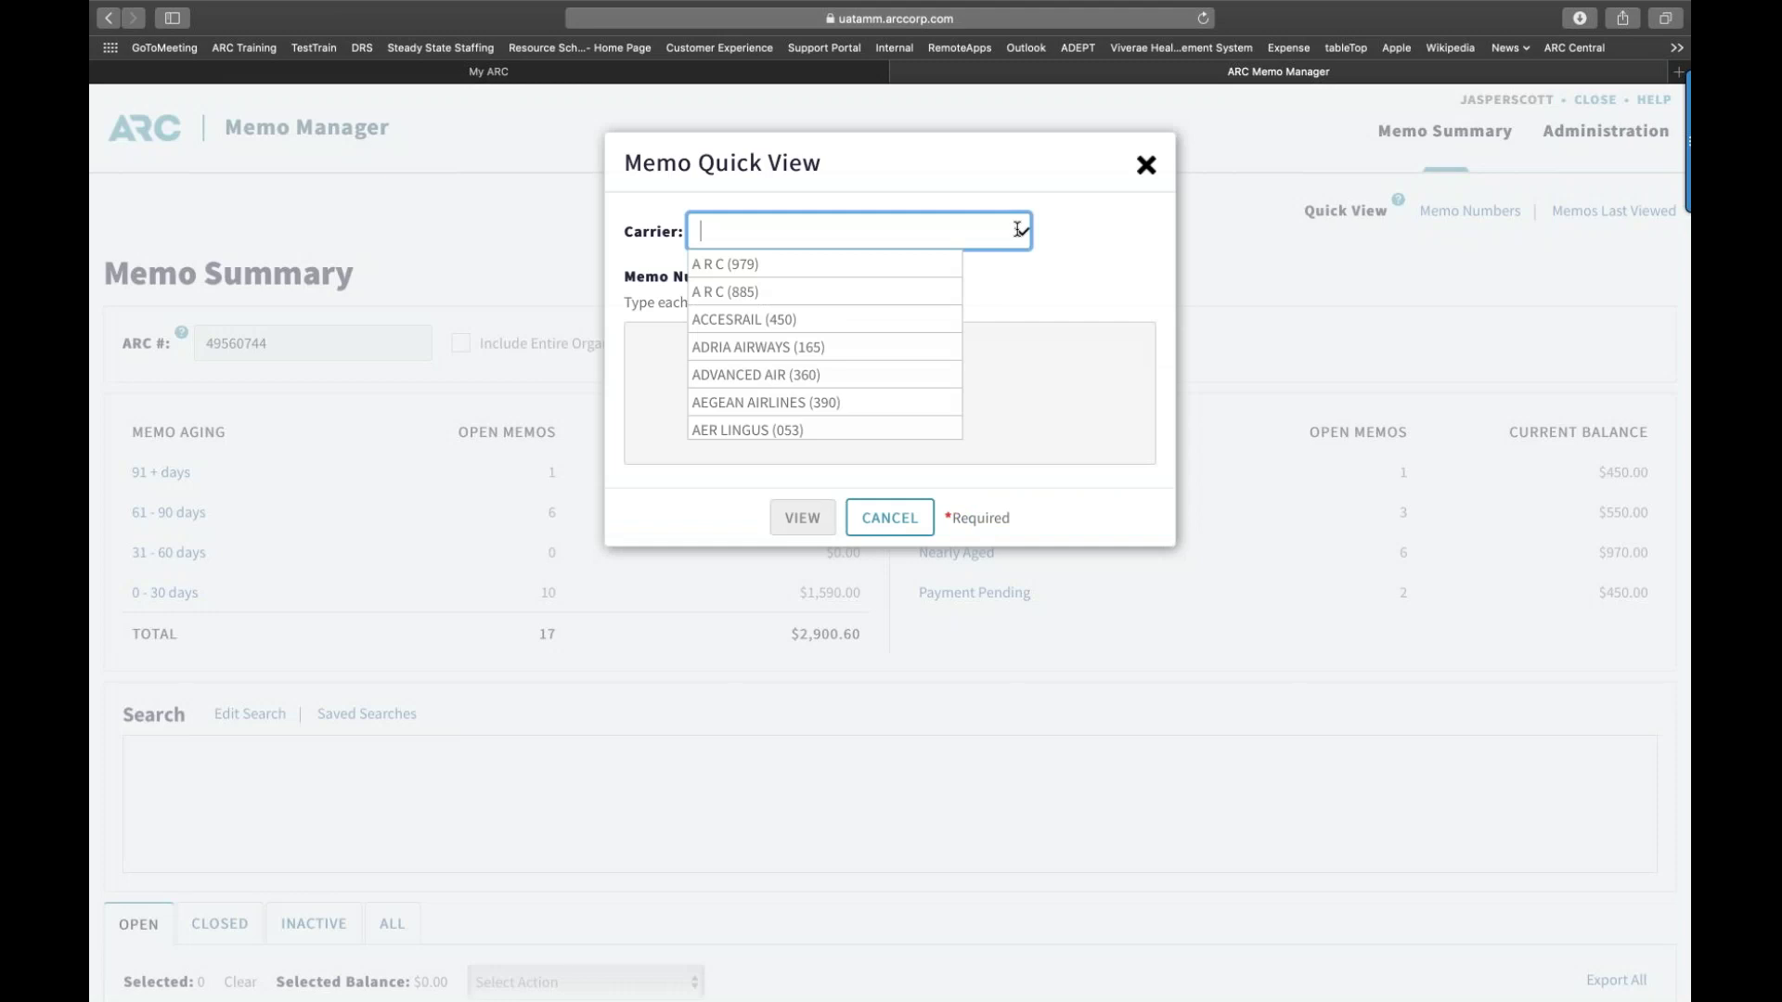
click(767, 291)
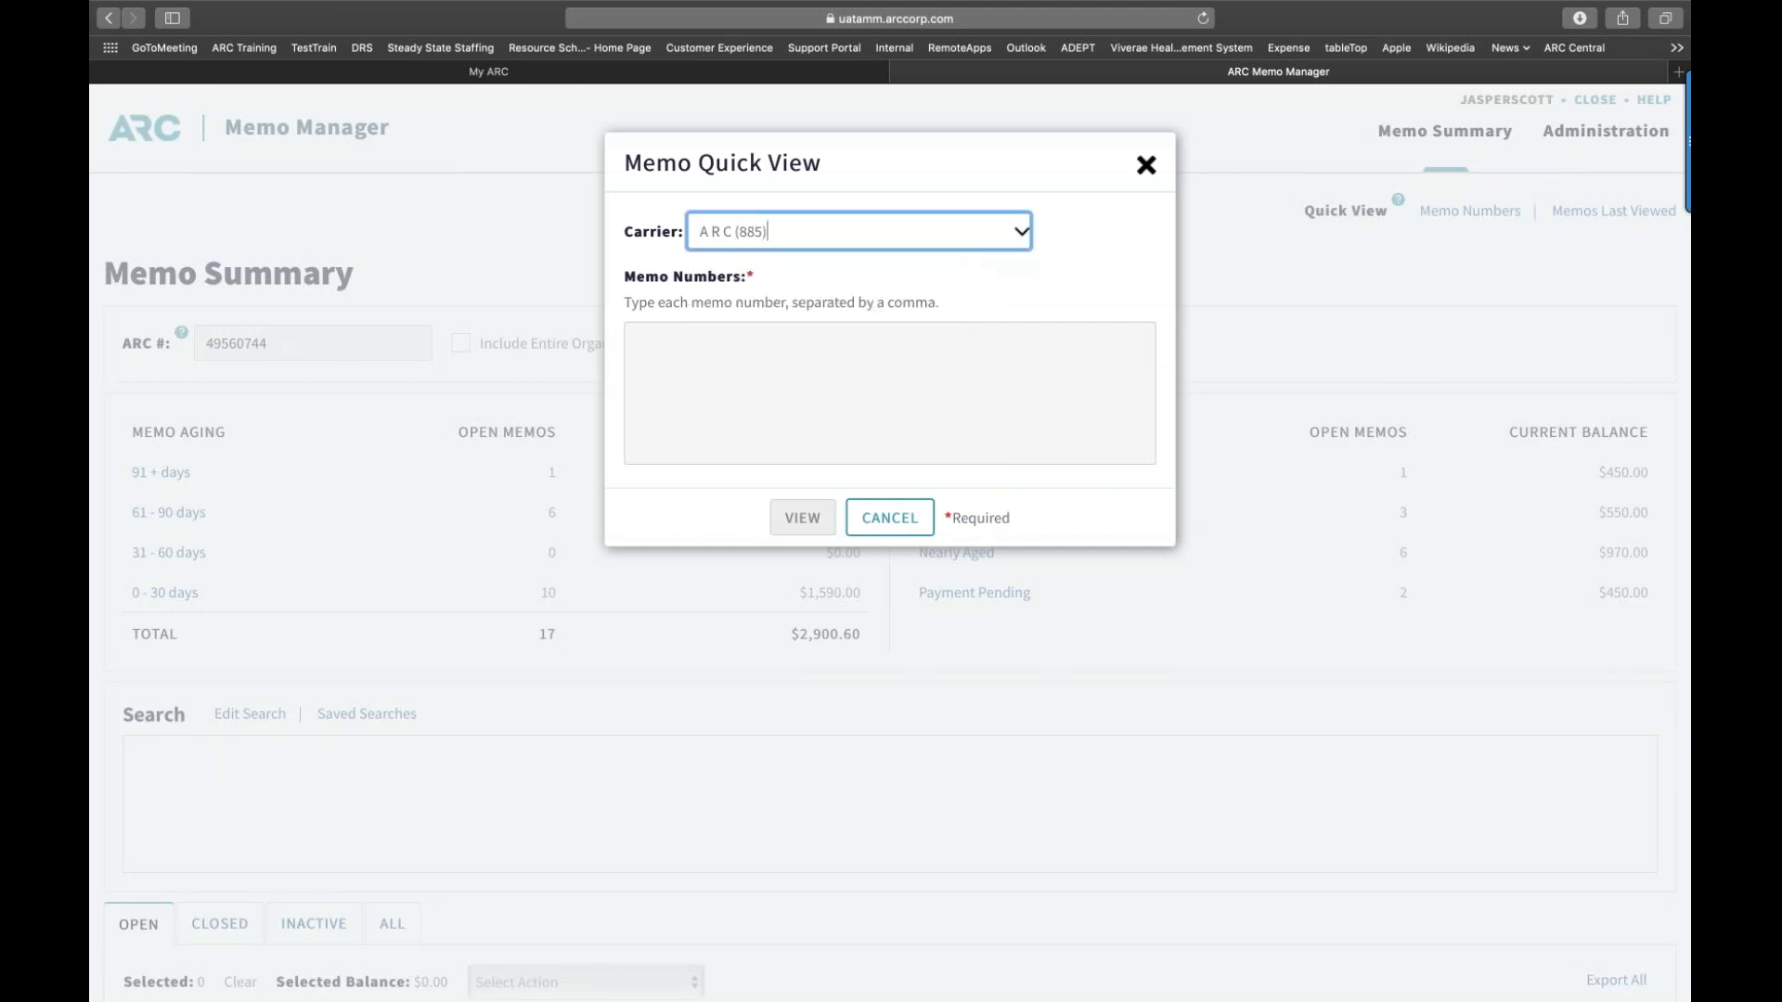
click(697, 340)
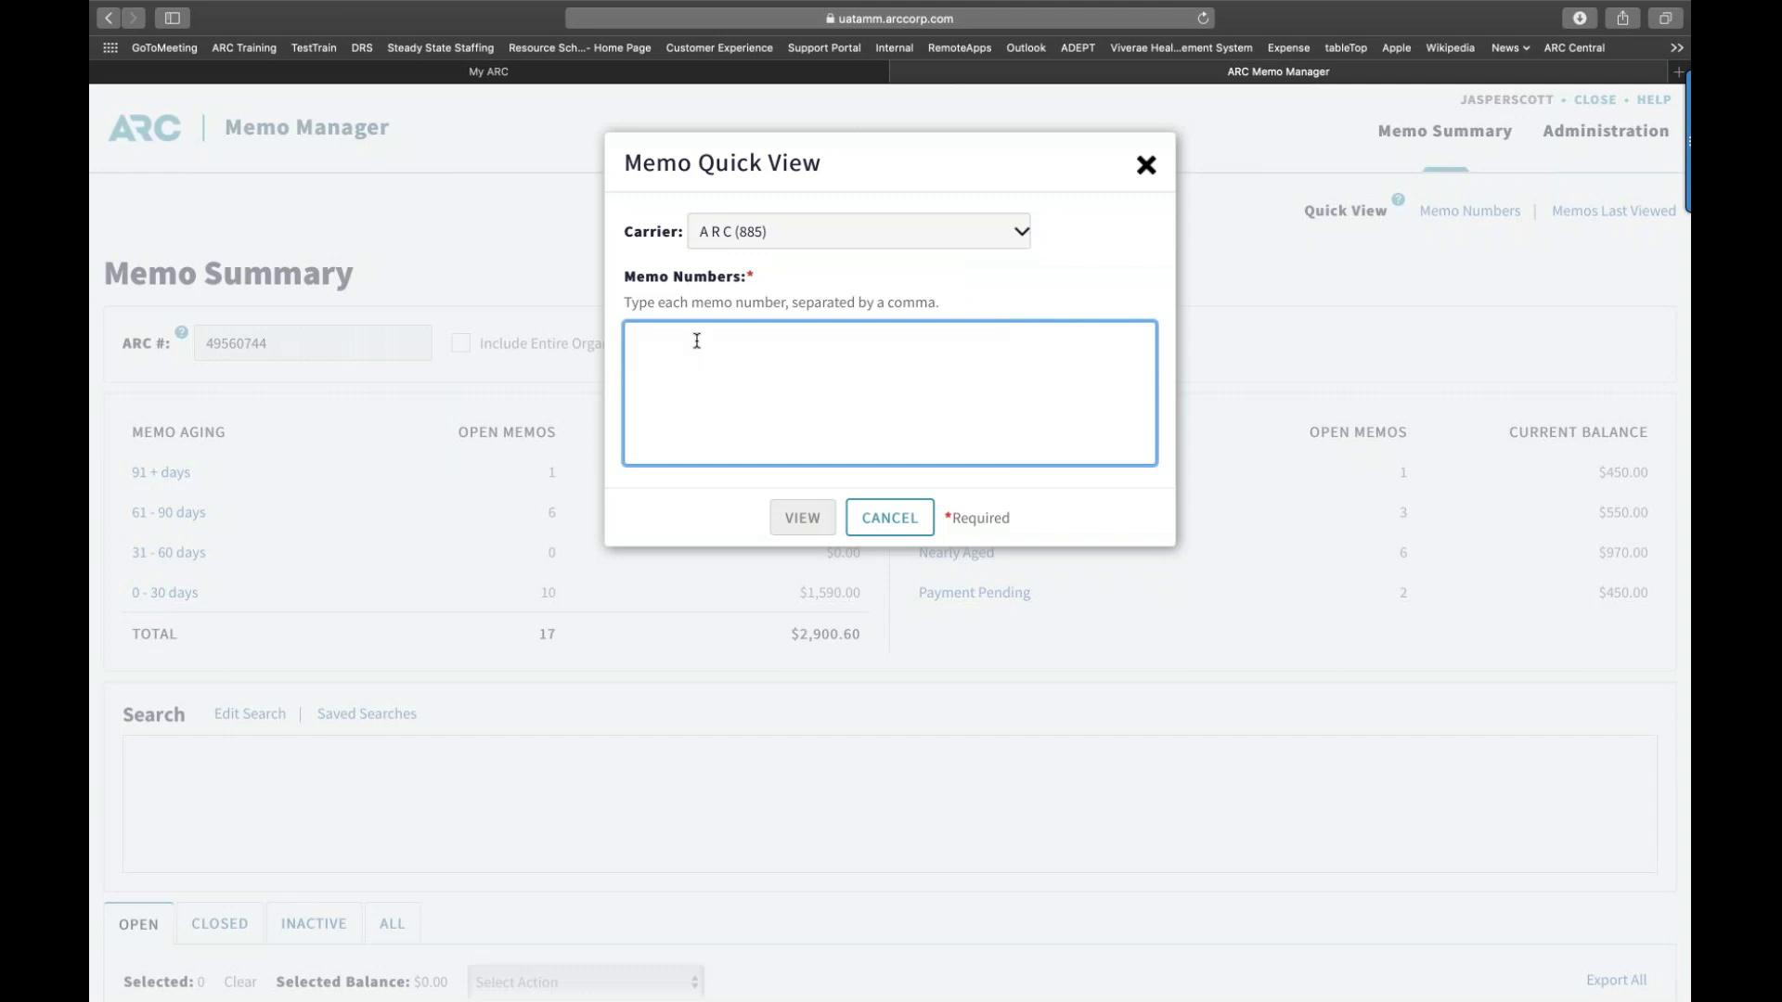
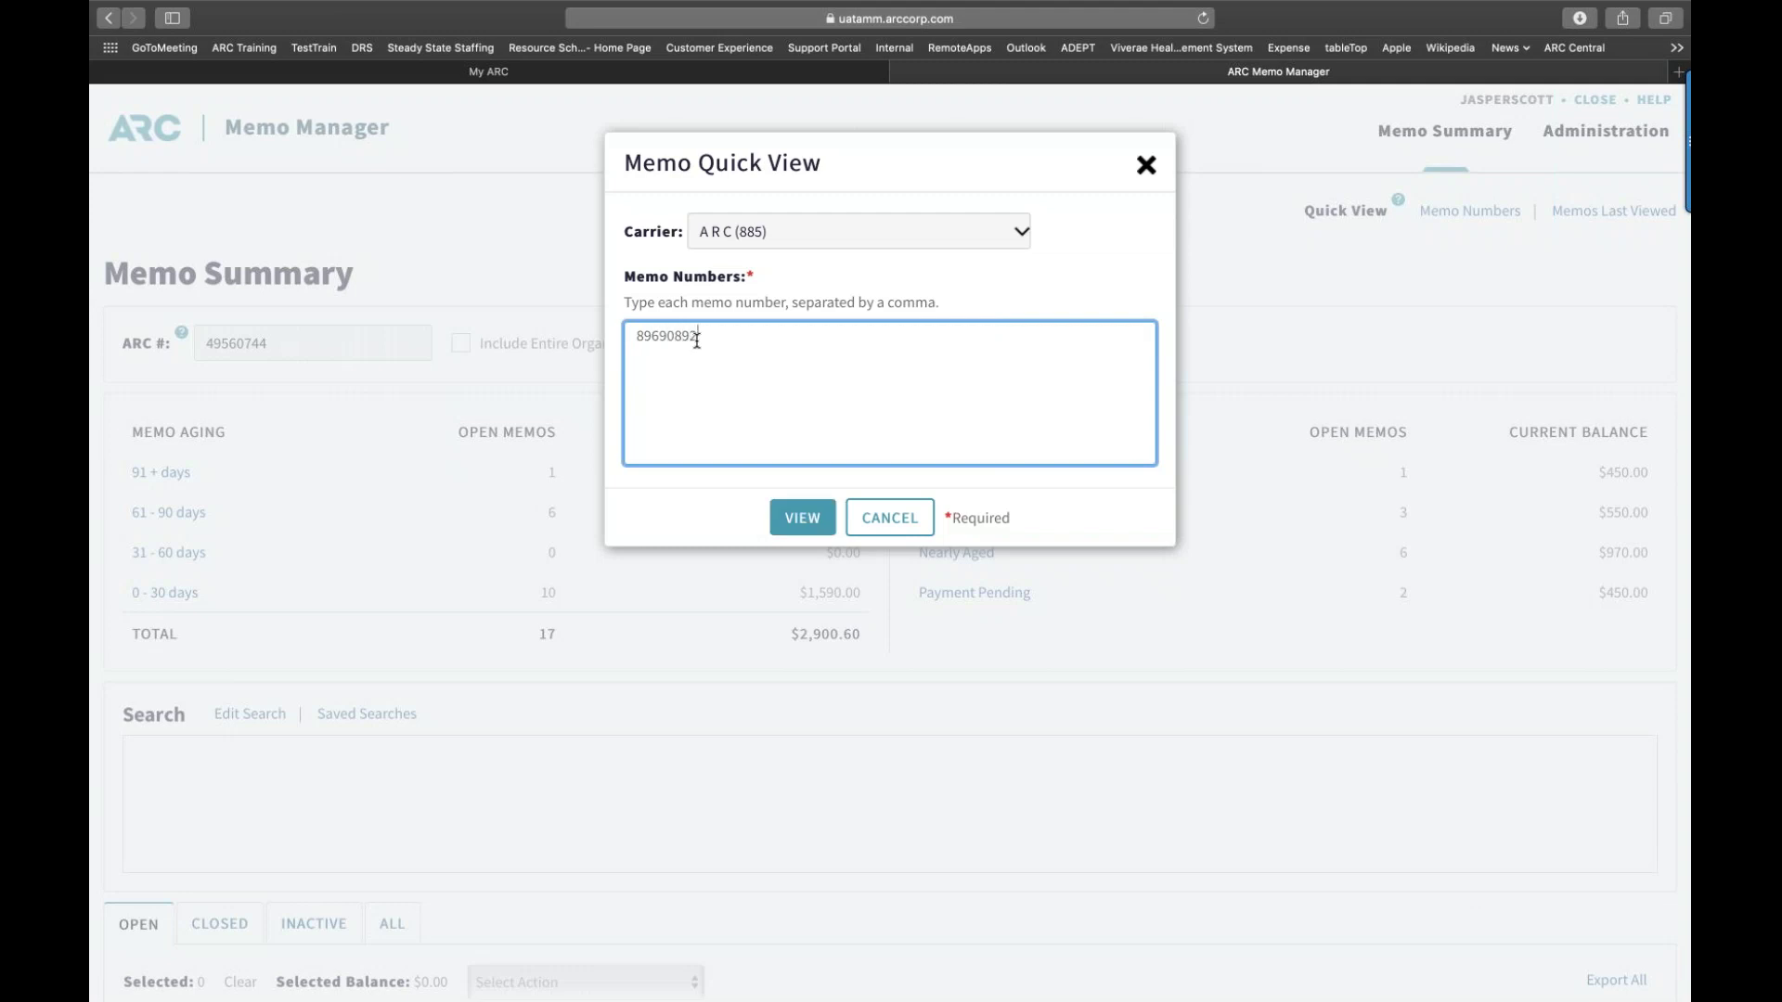
right_click(721, 332)
click(767, 425)
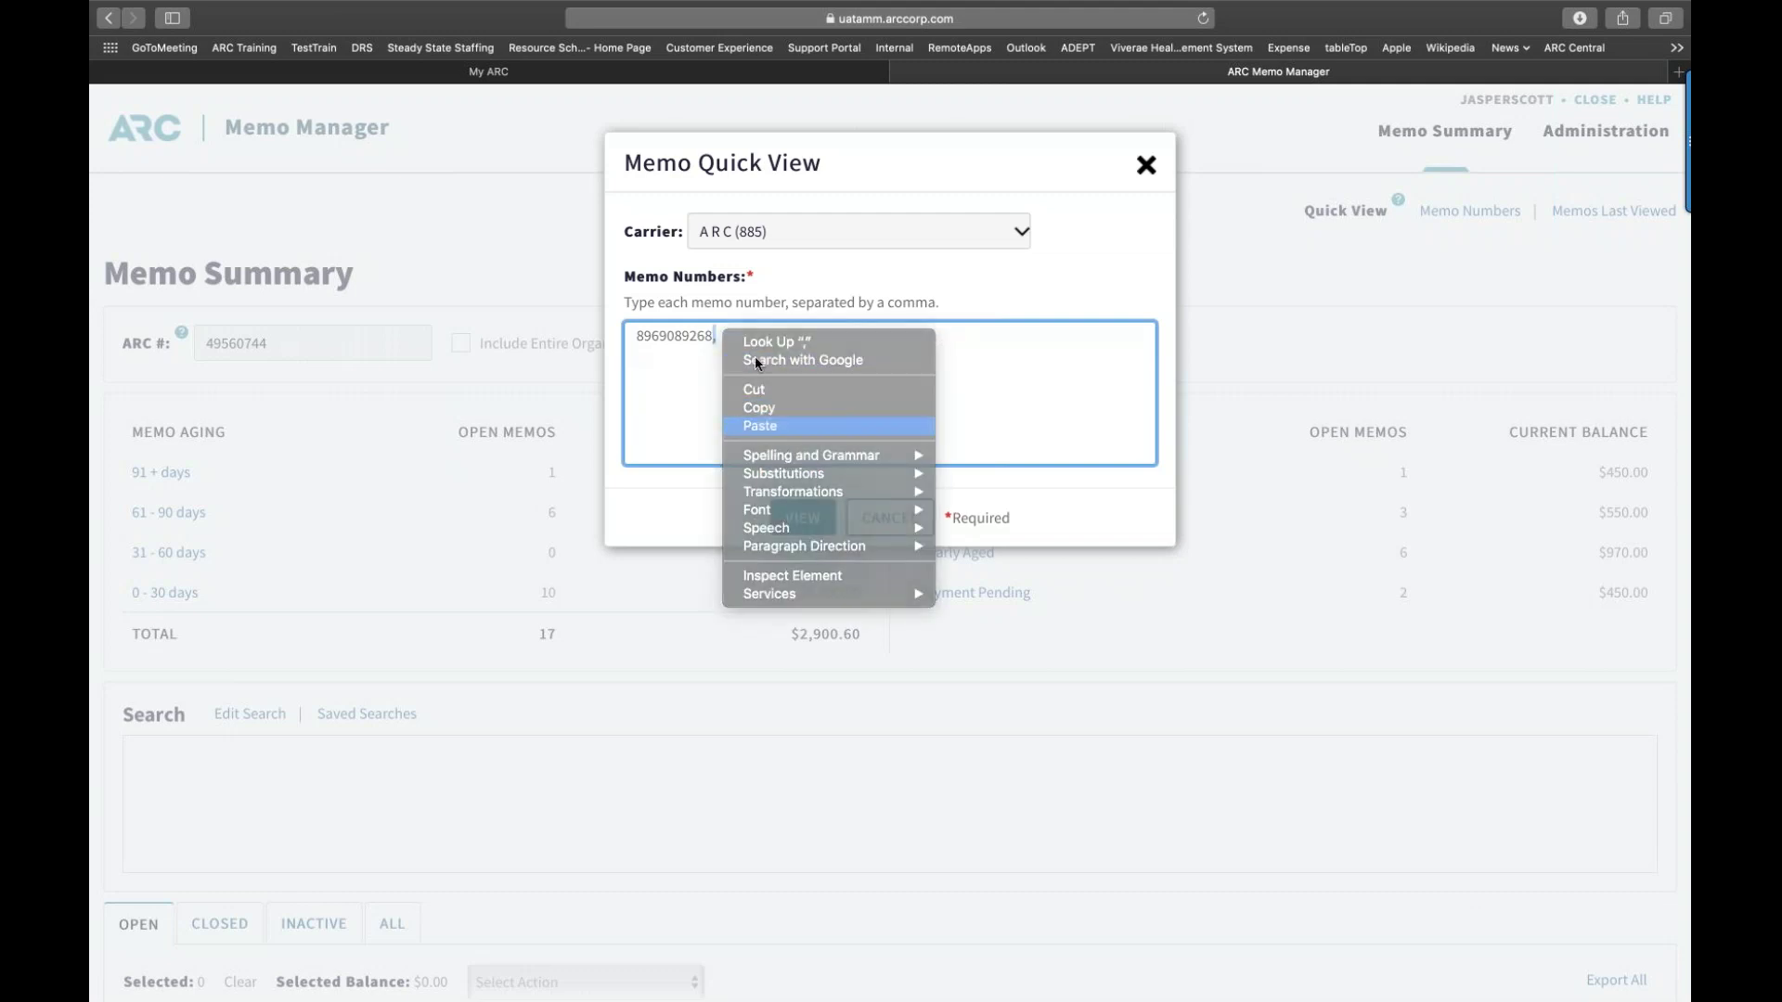
click(713, 335)
text(,)
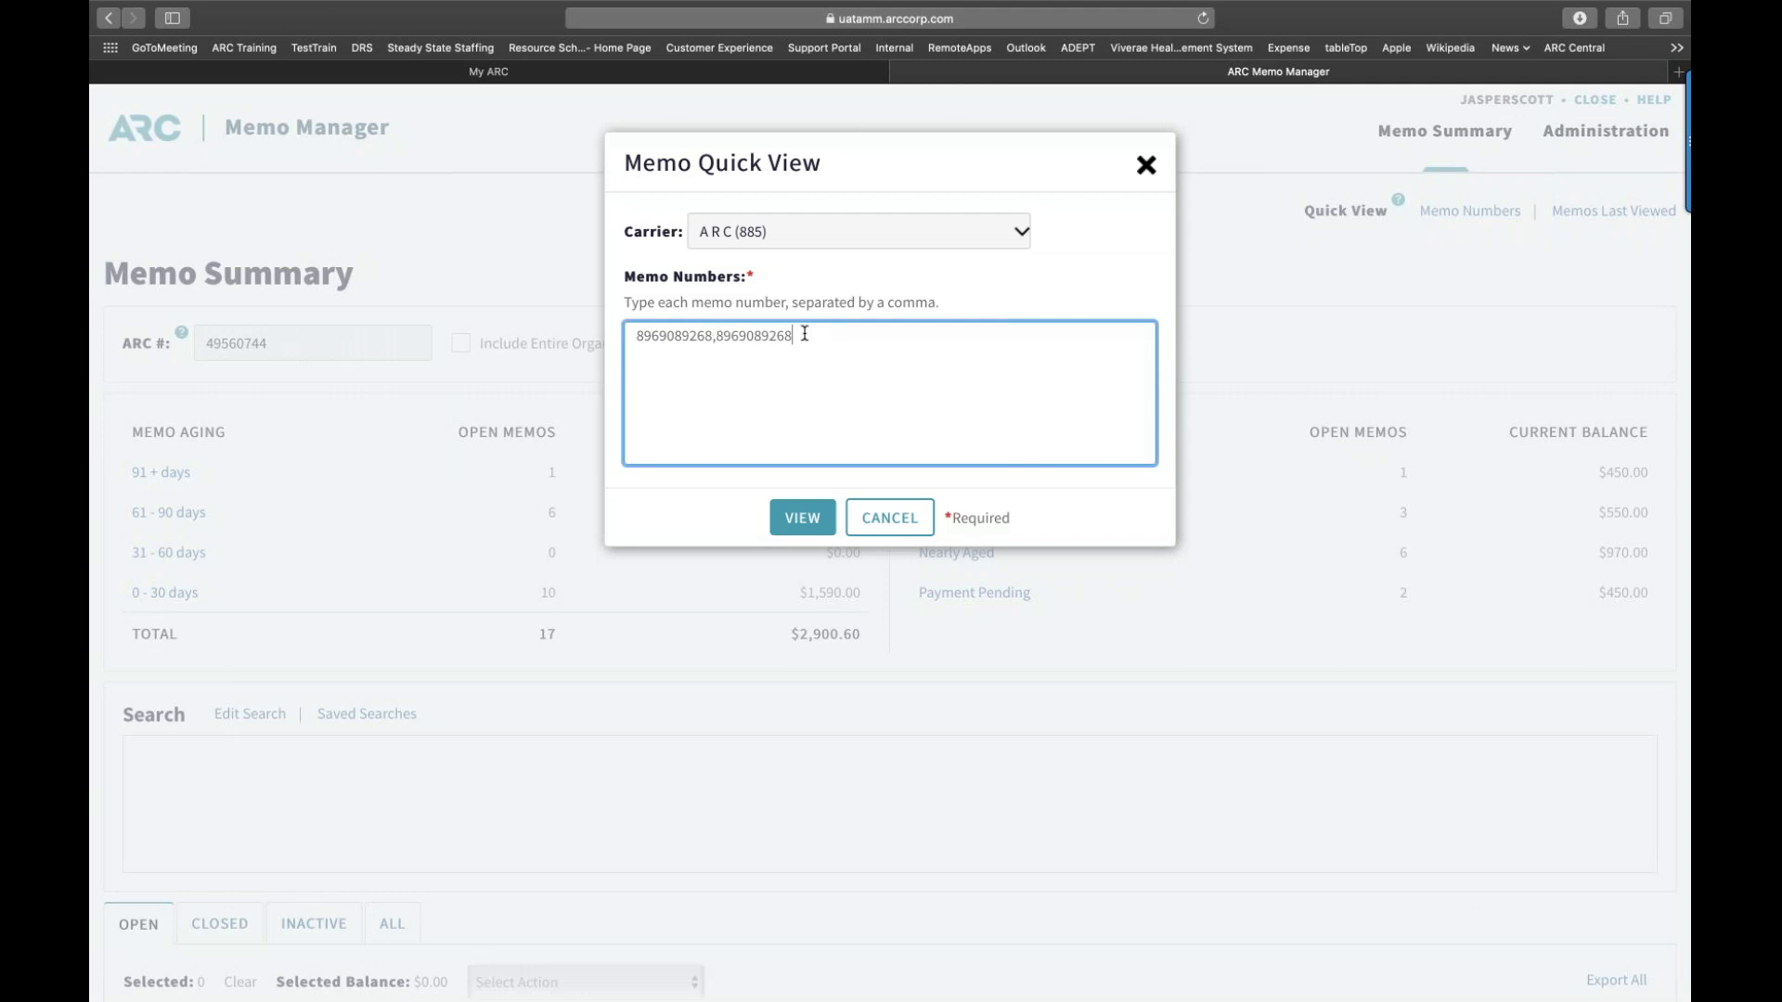
key(BackSpace)
text(9)
click(803, 517)
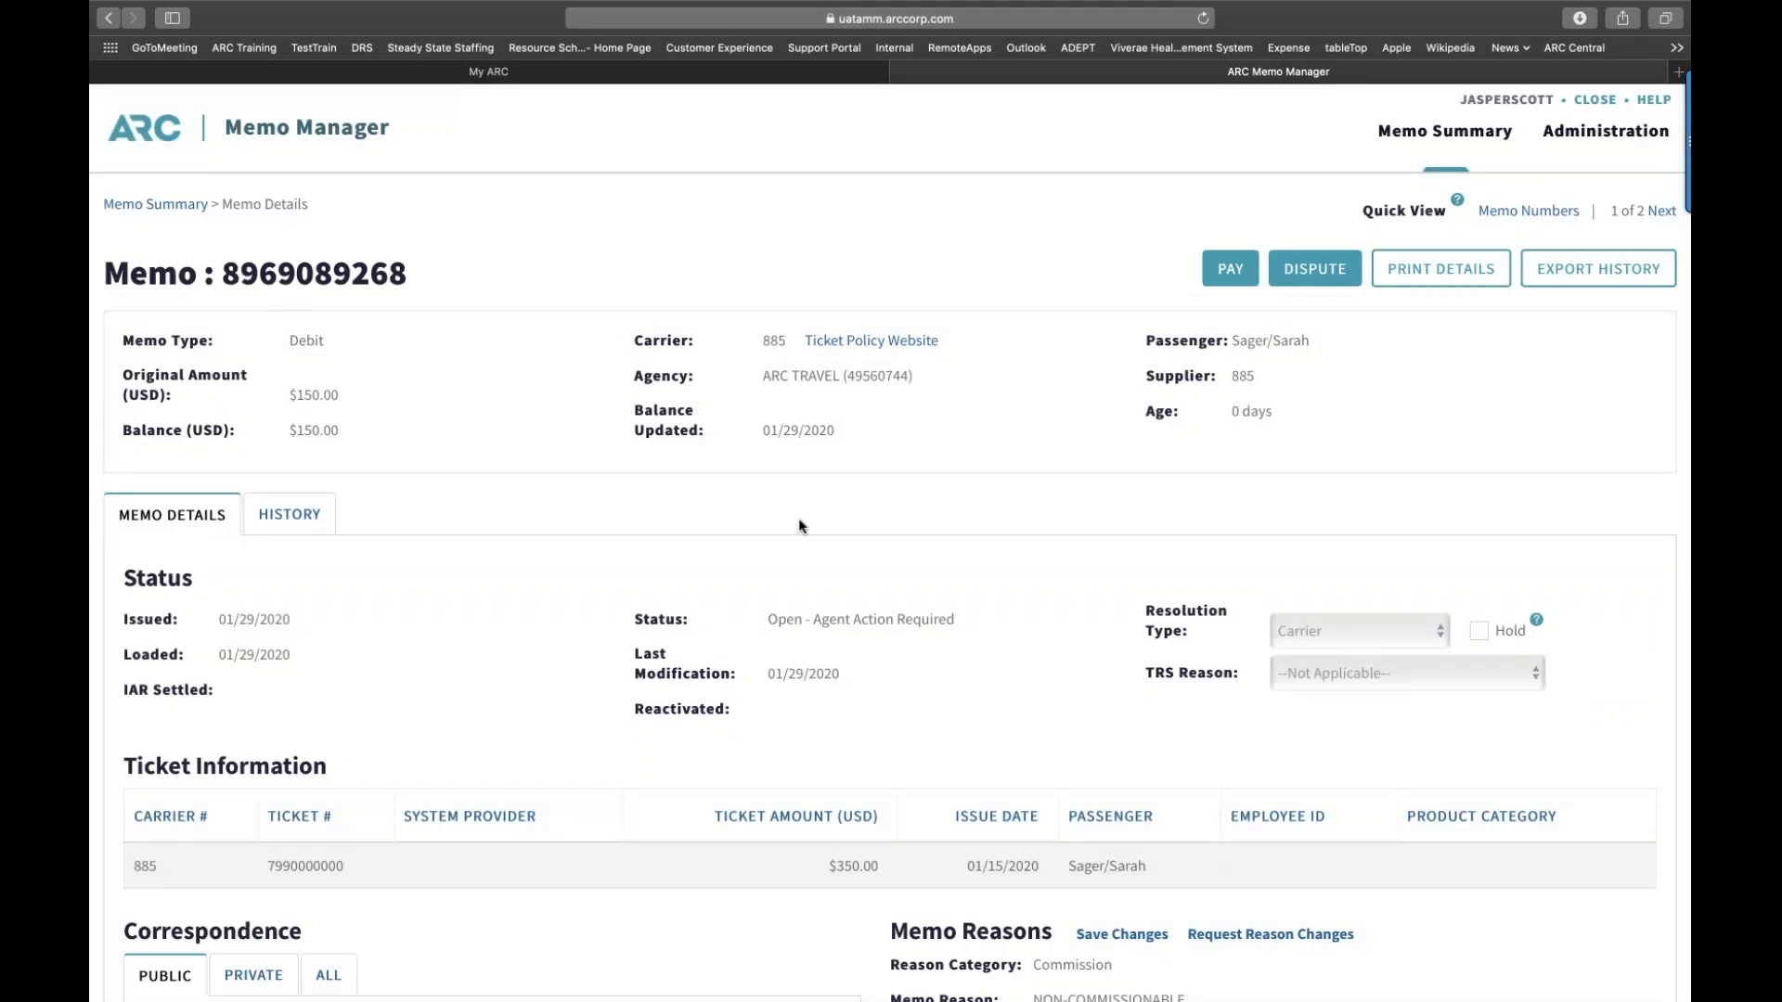
scroll(800, 525, down, 1)
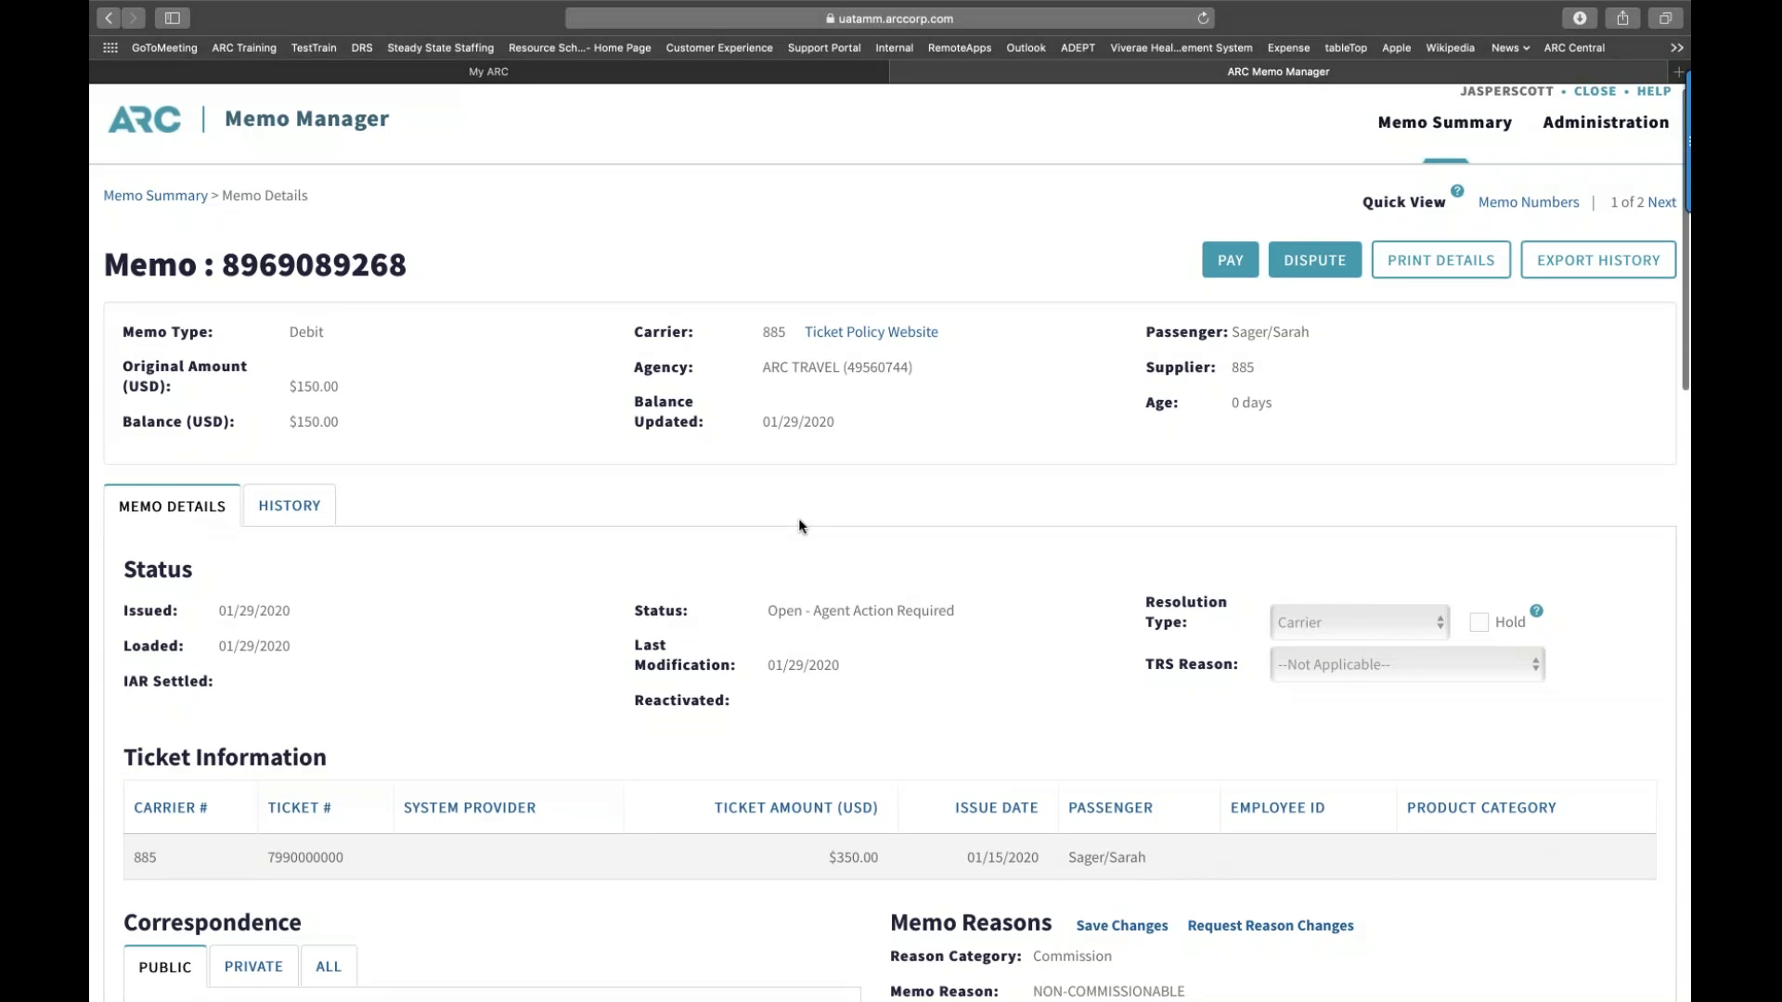
scroll(801, 525, up, 1)
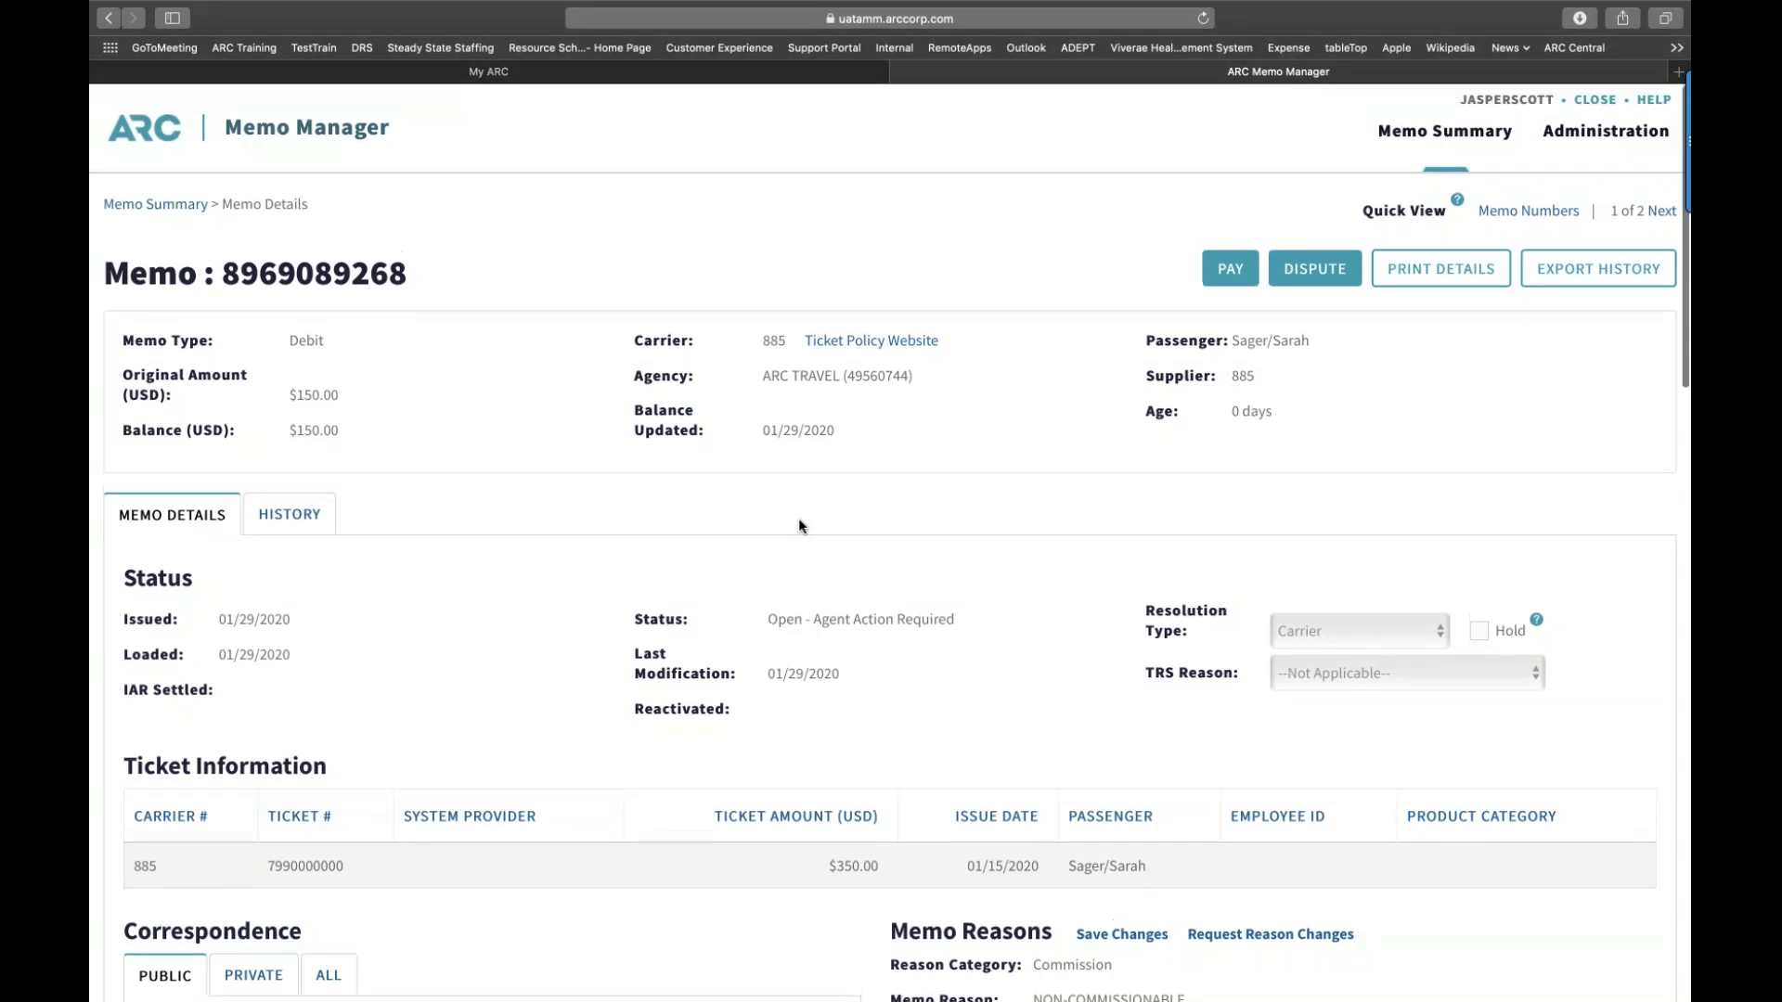
click(1651, 213)
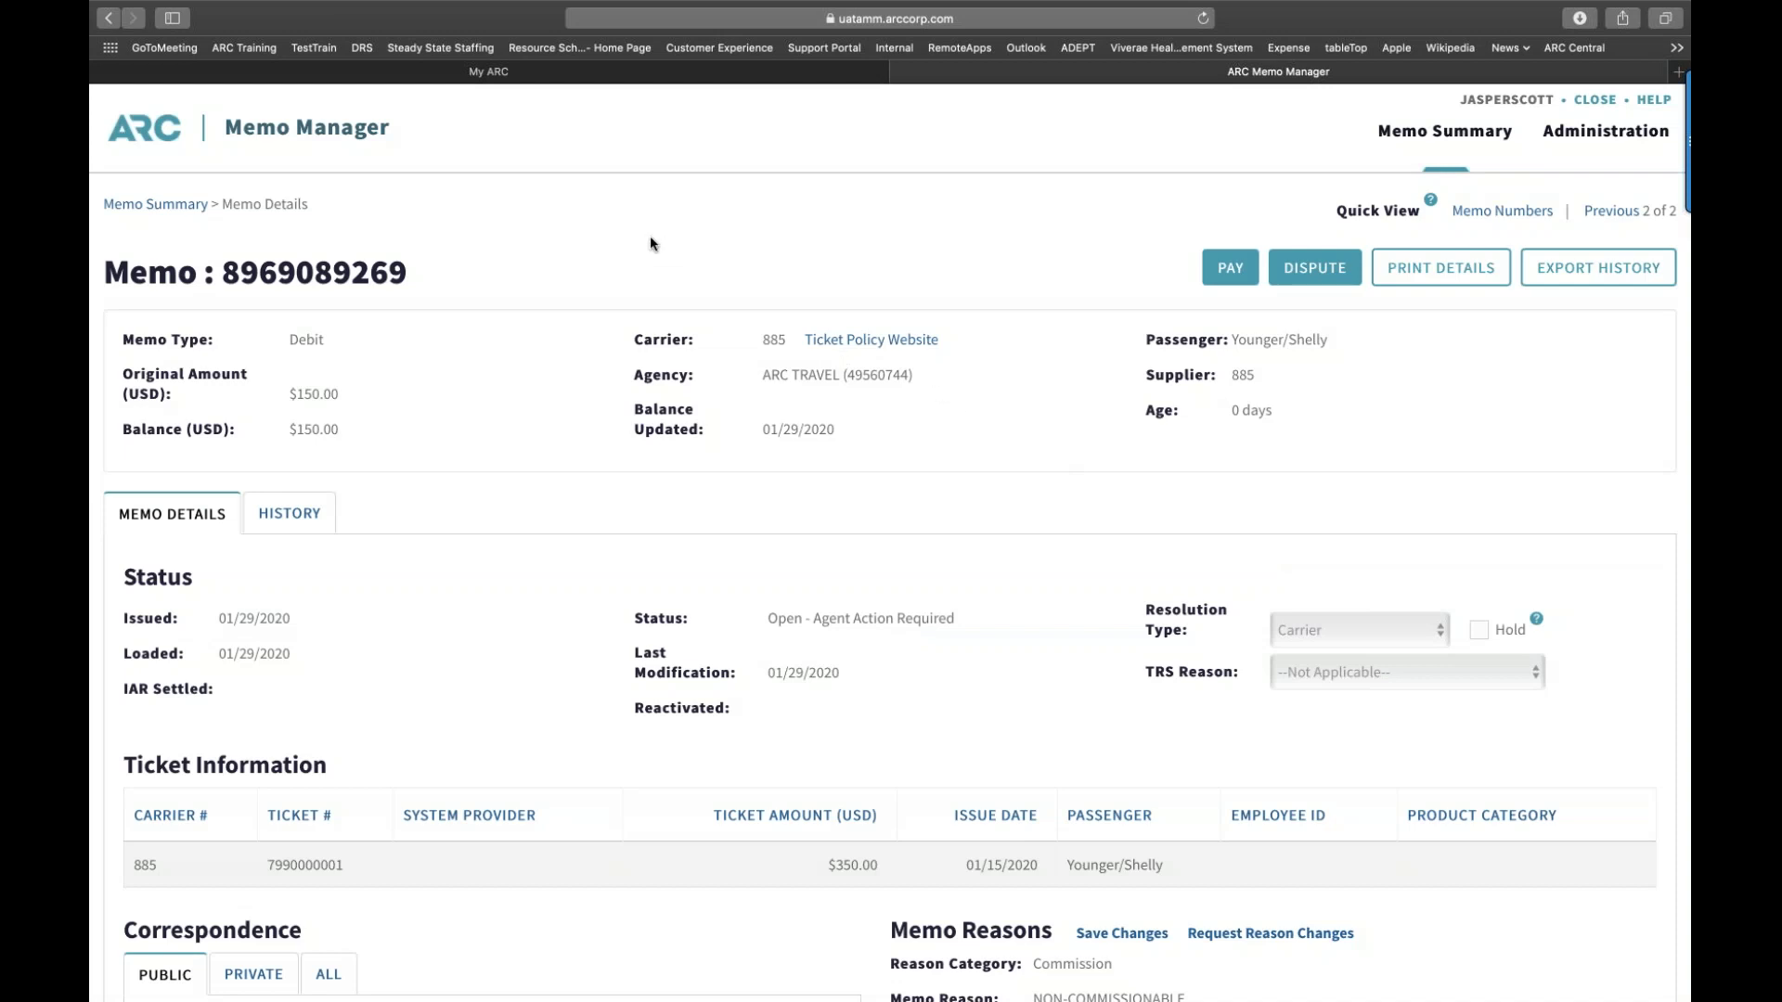
Step: Leave the memo details and go back to Memo Summary via the breadcrumb link
click(182, 212)
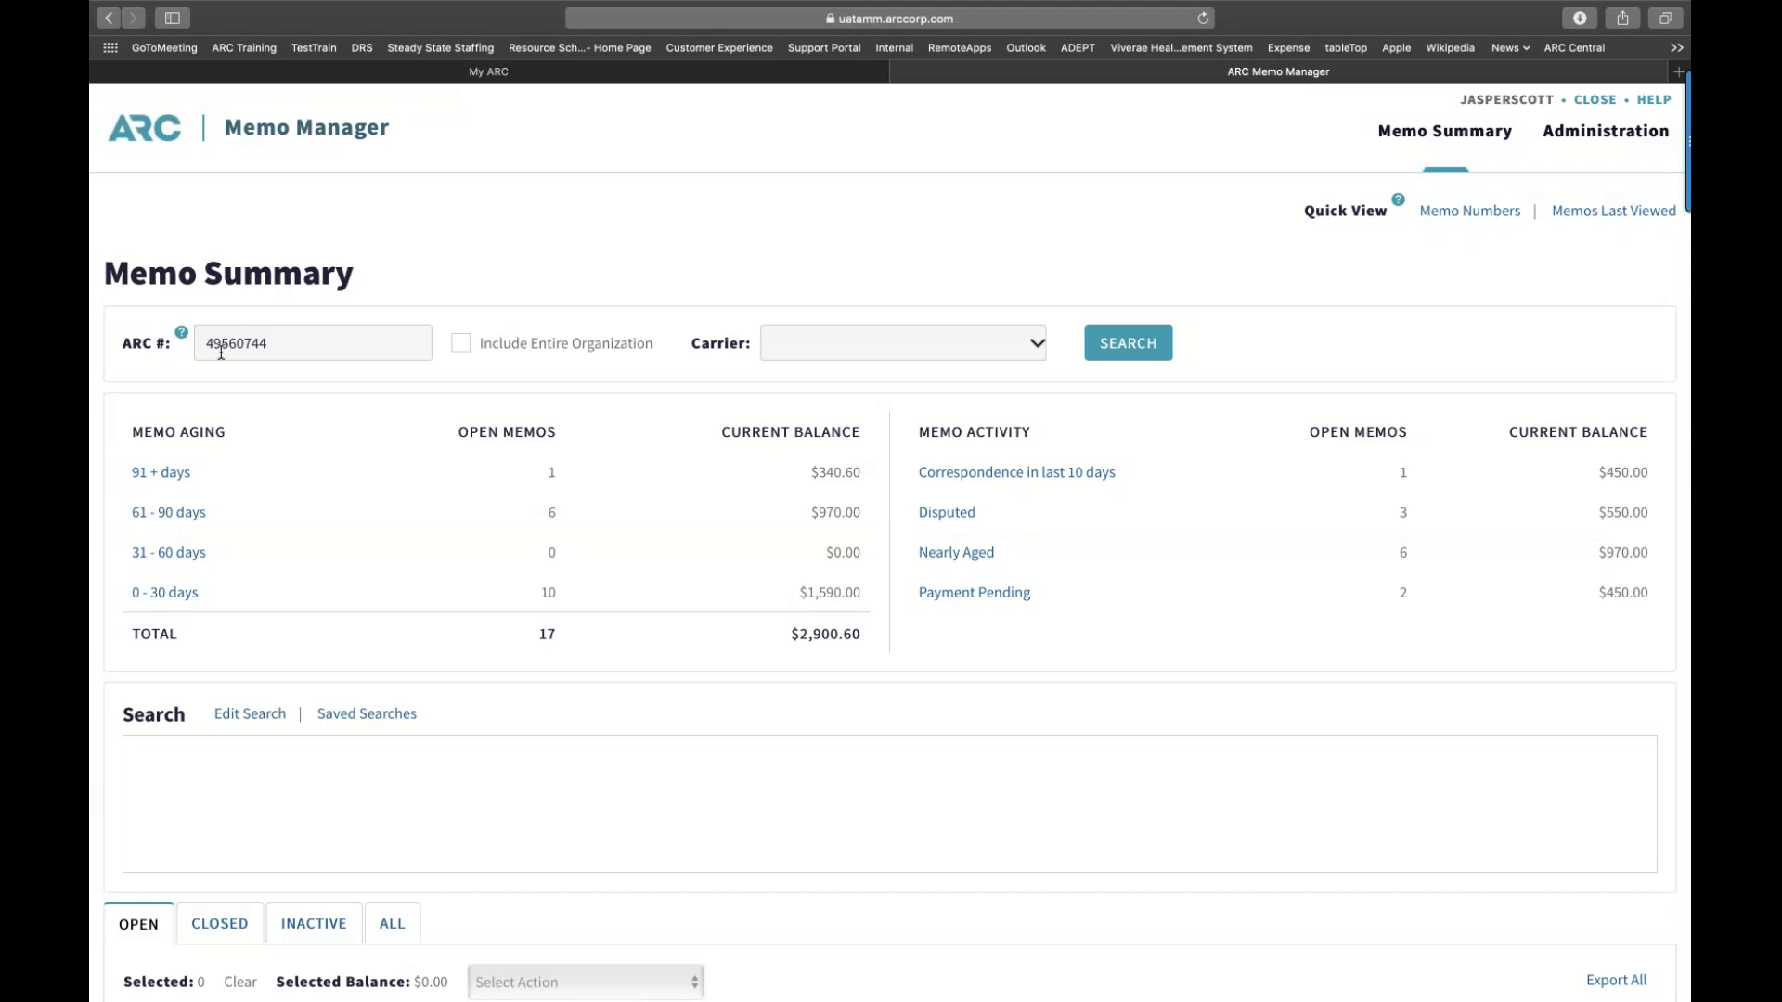
Step: Run the summary search and review the 17 open memos totalling $2,900.60
click(1128, 344)
scroll(1118, 403, down, 7)
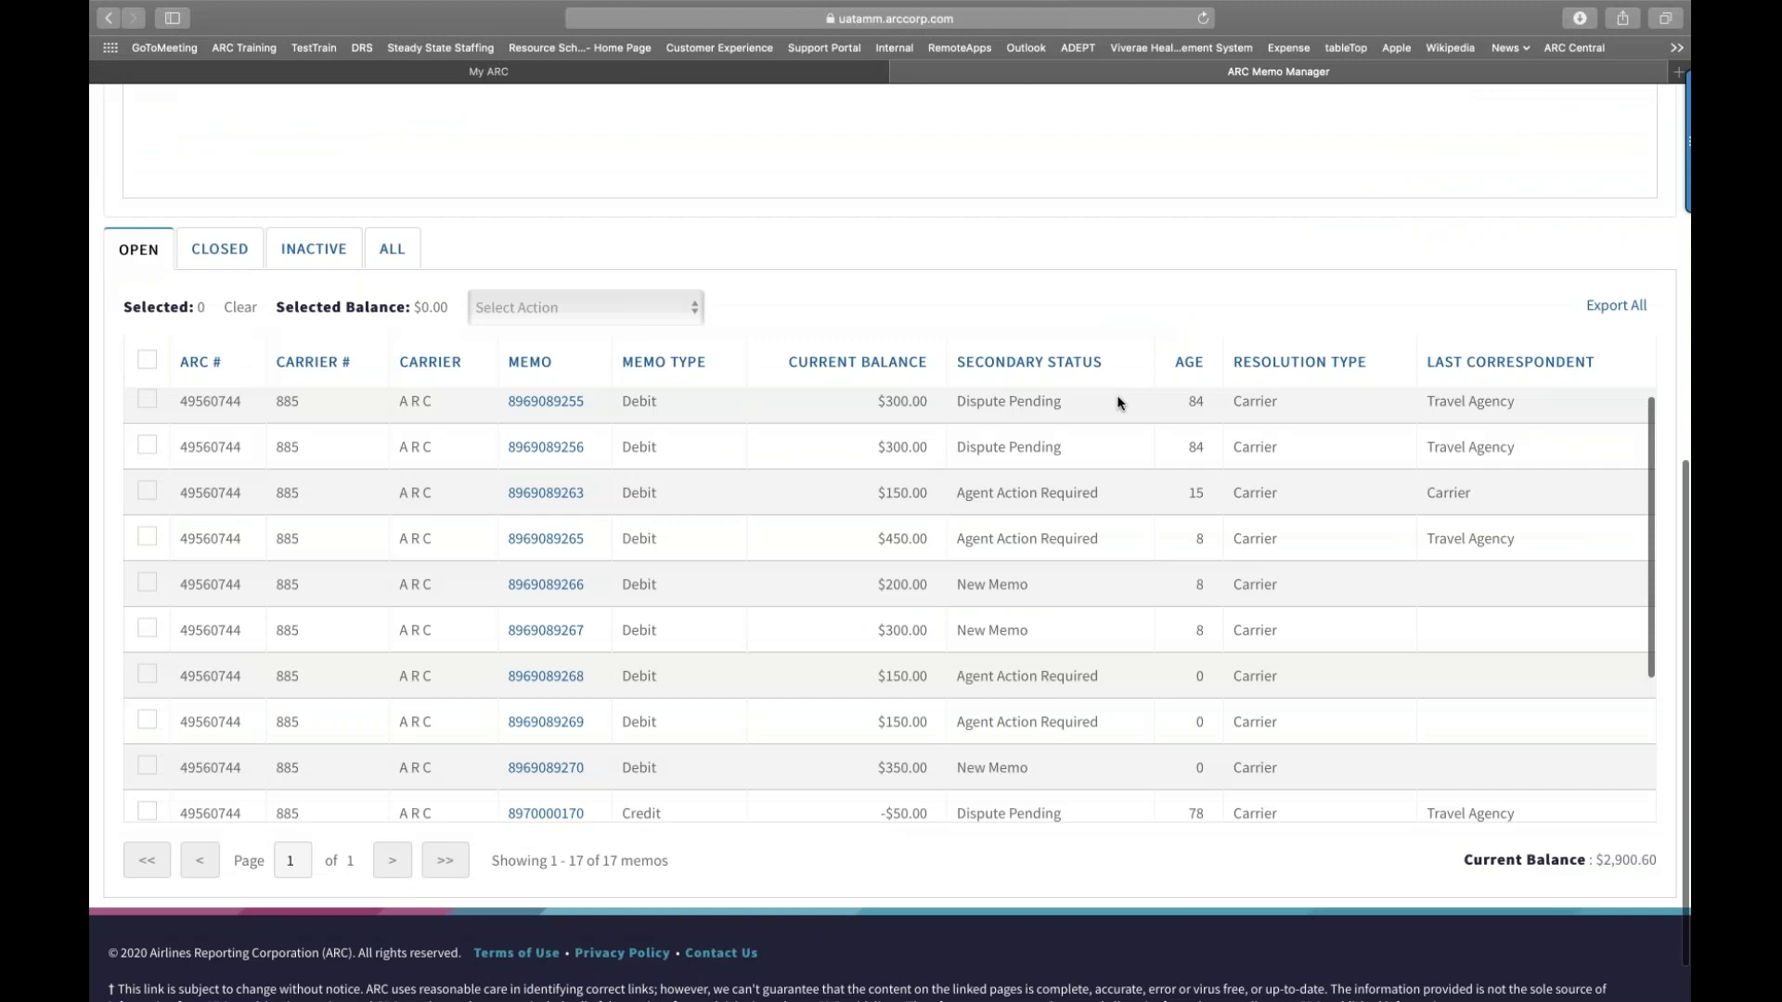
scroll(1117, 393, up, 3)
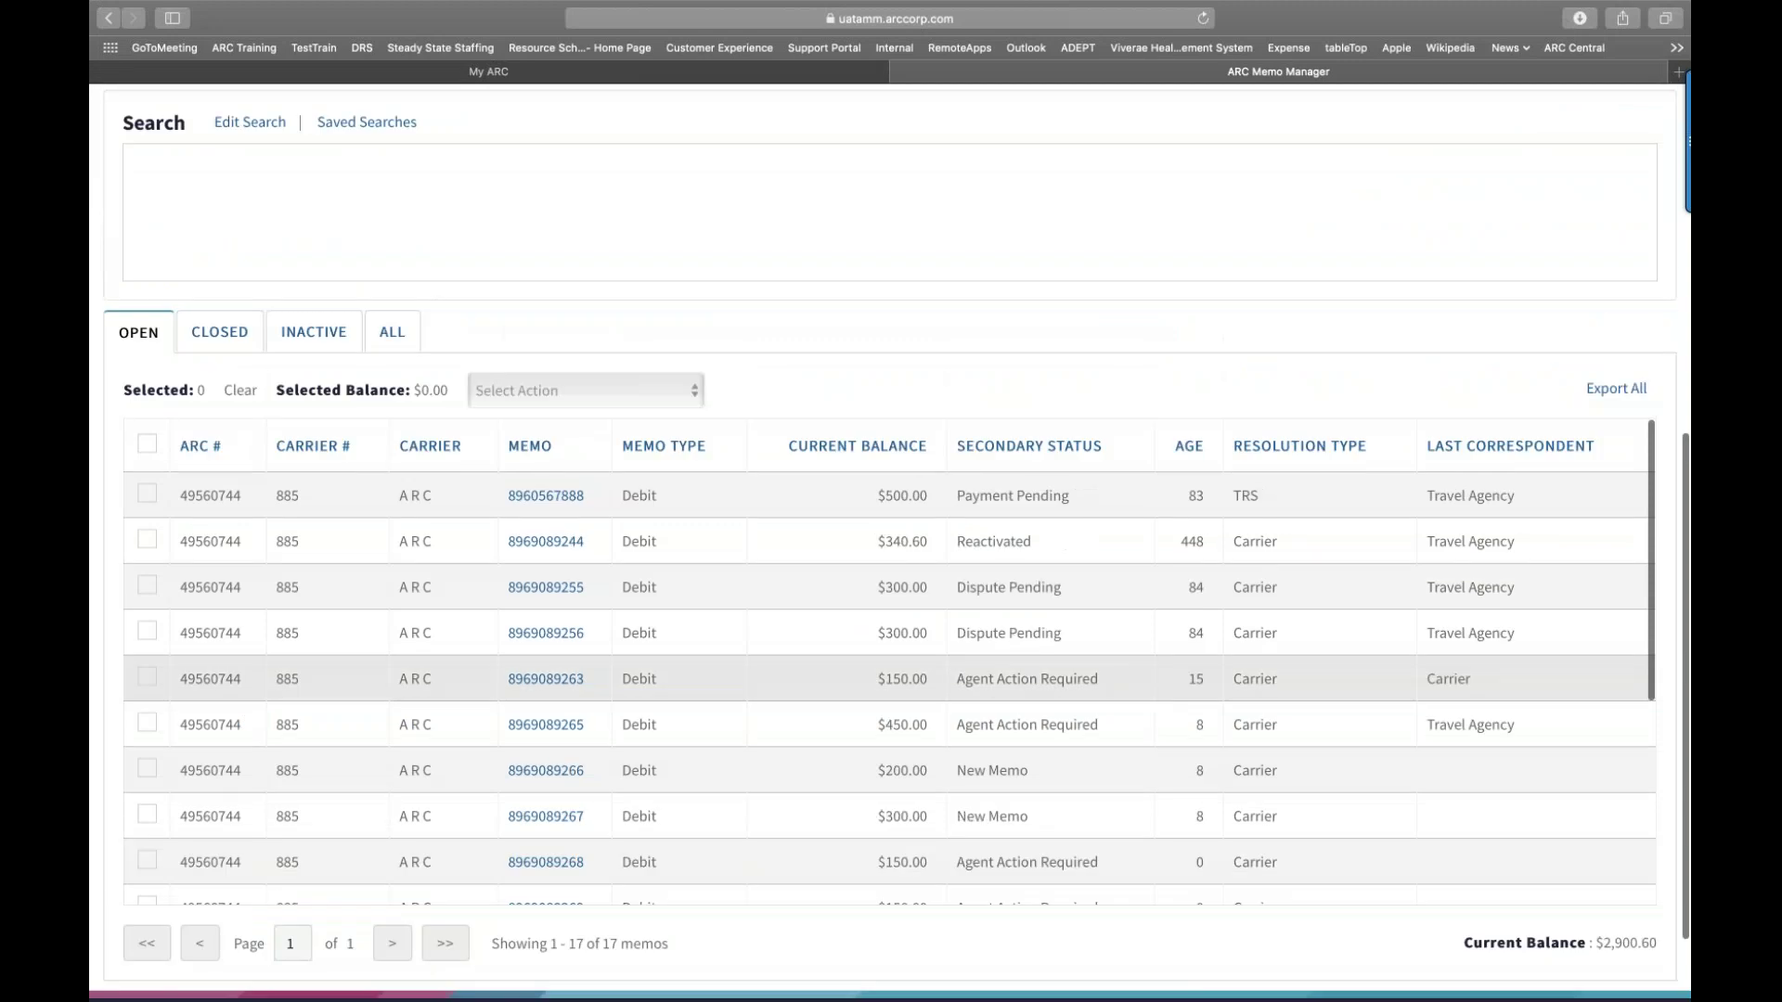
scroll(1116, 393, up, 3)
scroll(1116, 394, up, 3)
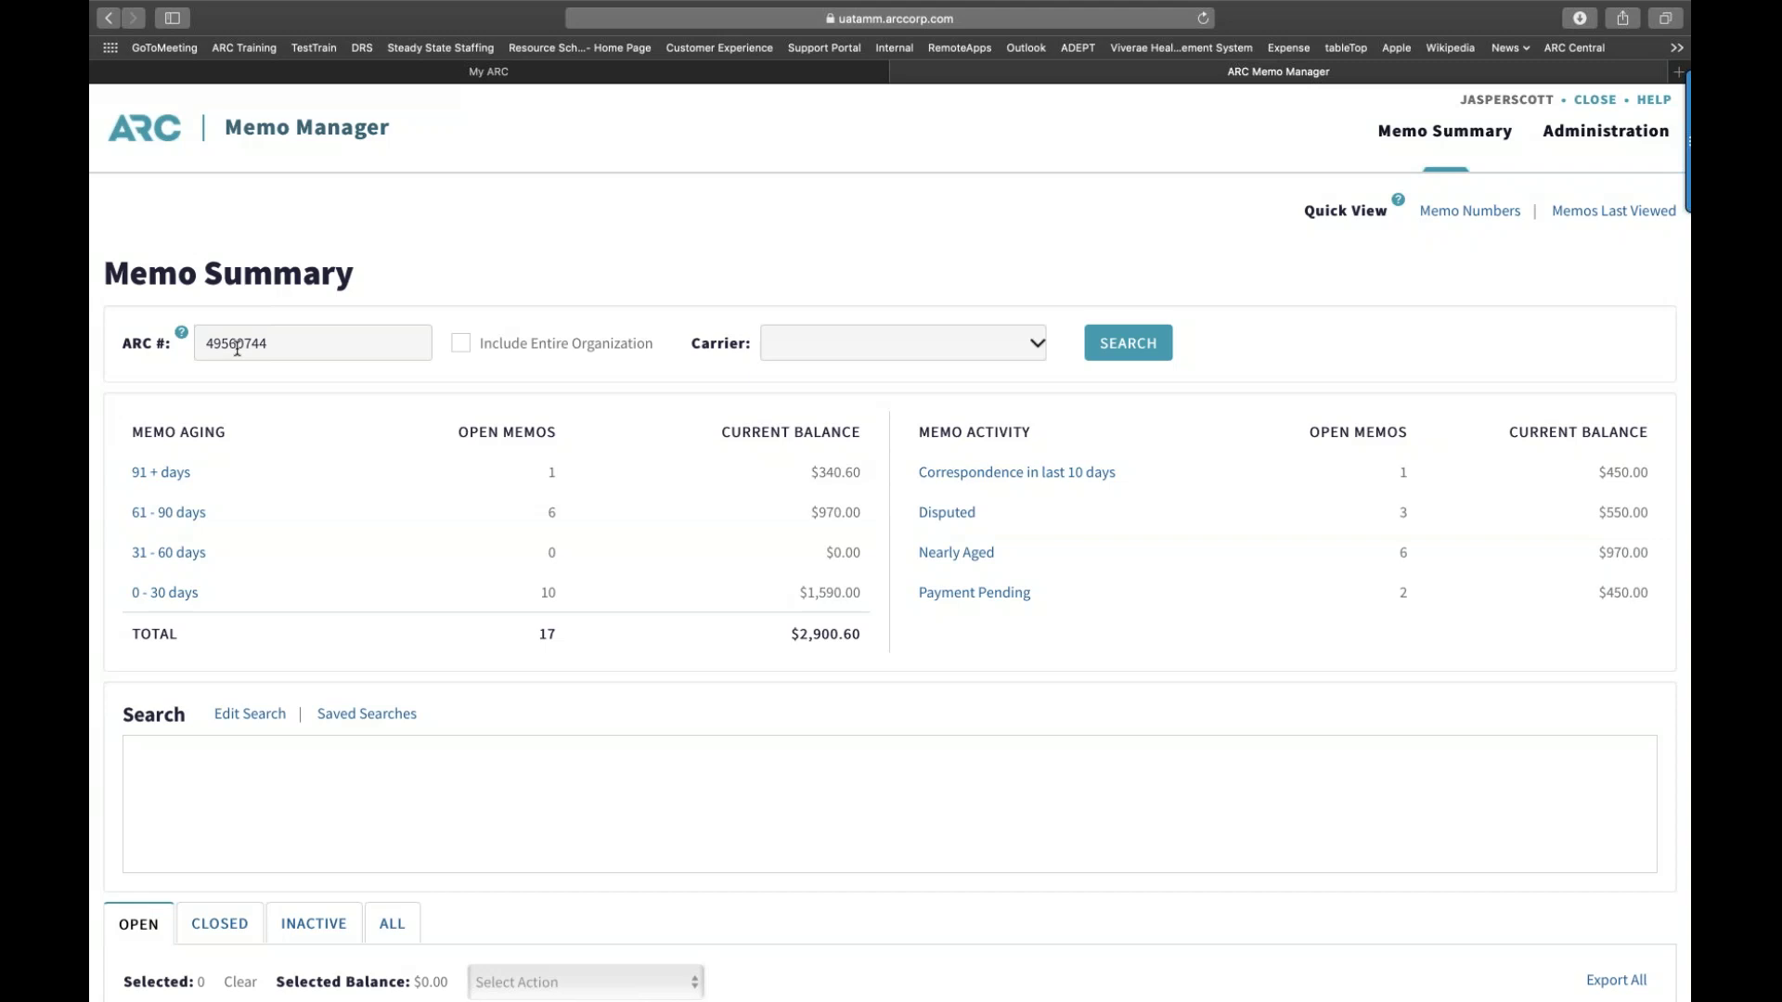
click(461, 346)
click(1098, 351)
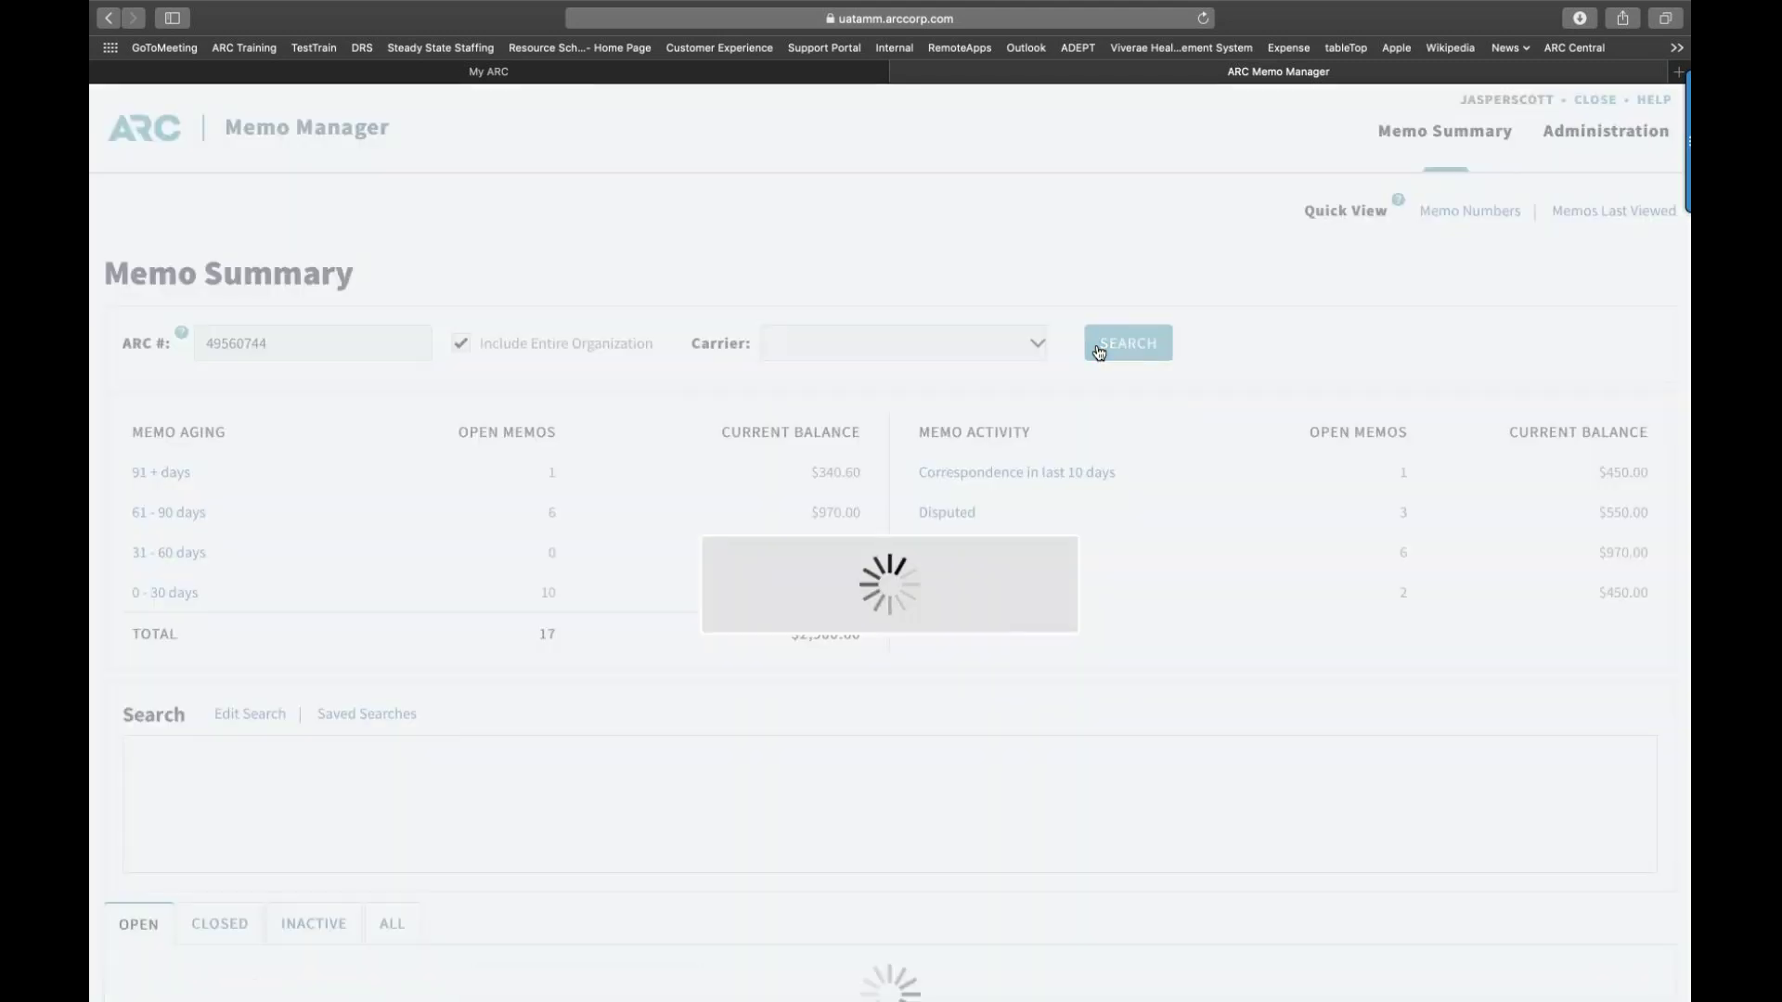
scroll(1098, 351, down, 1)
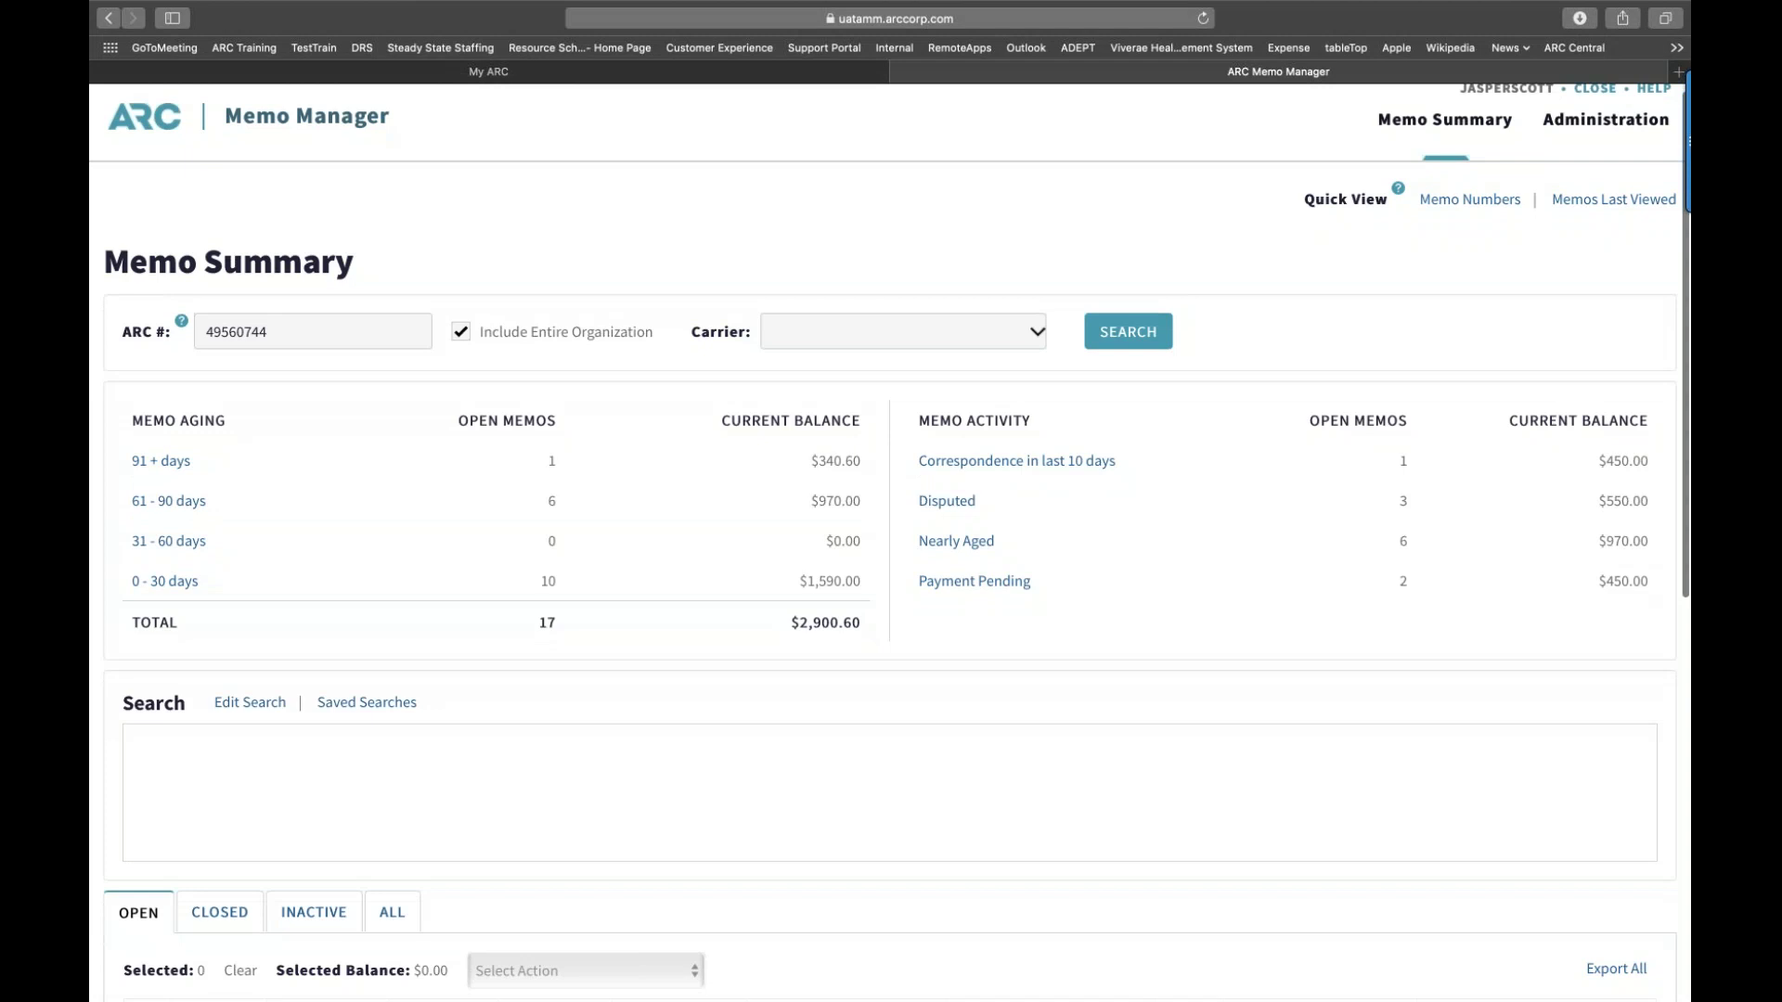
scroll(891, 544, down, 5)
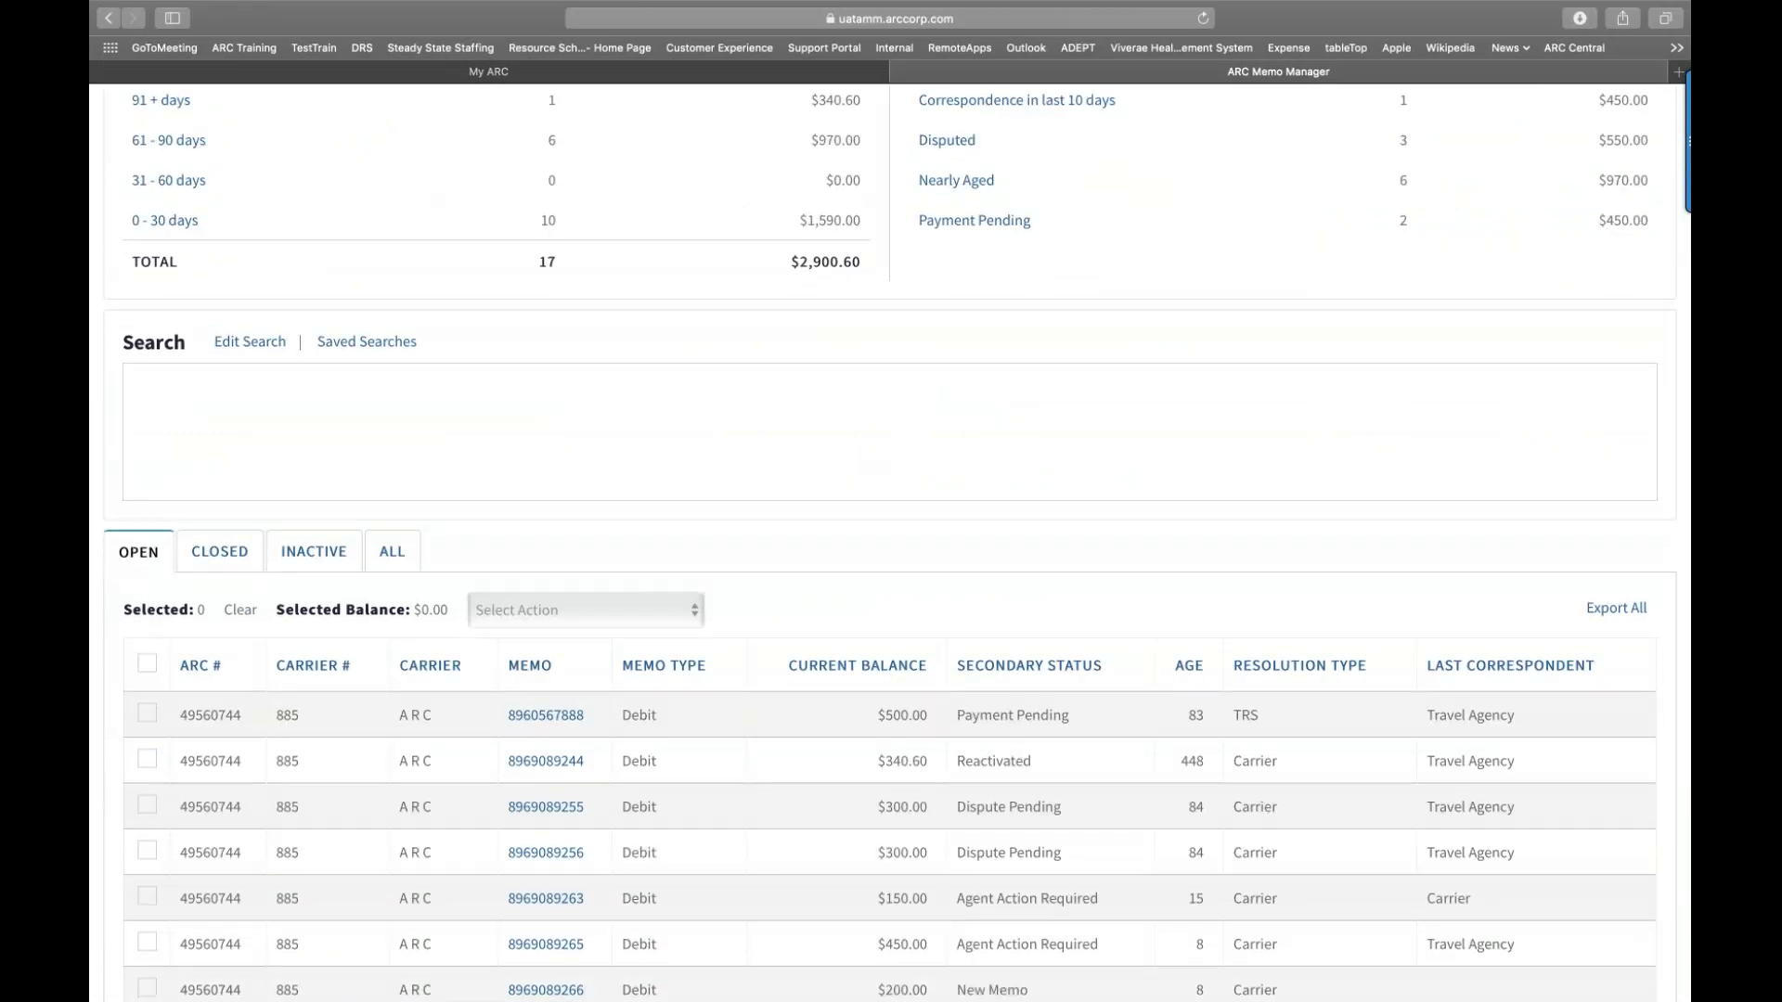
scroll(995, 627, down, 2)
scroll(994, 627, down, 1)
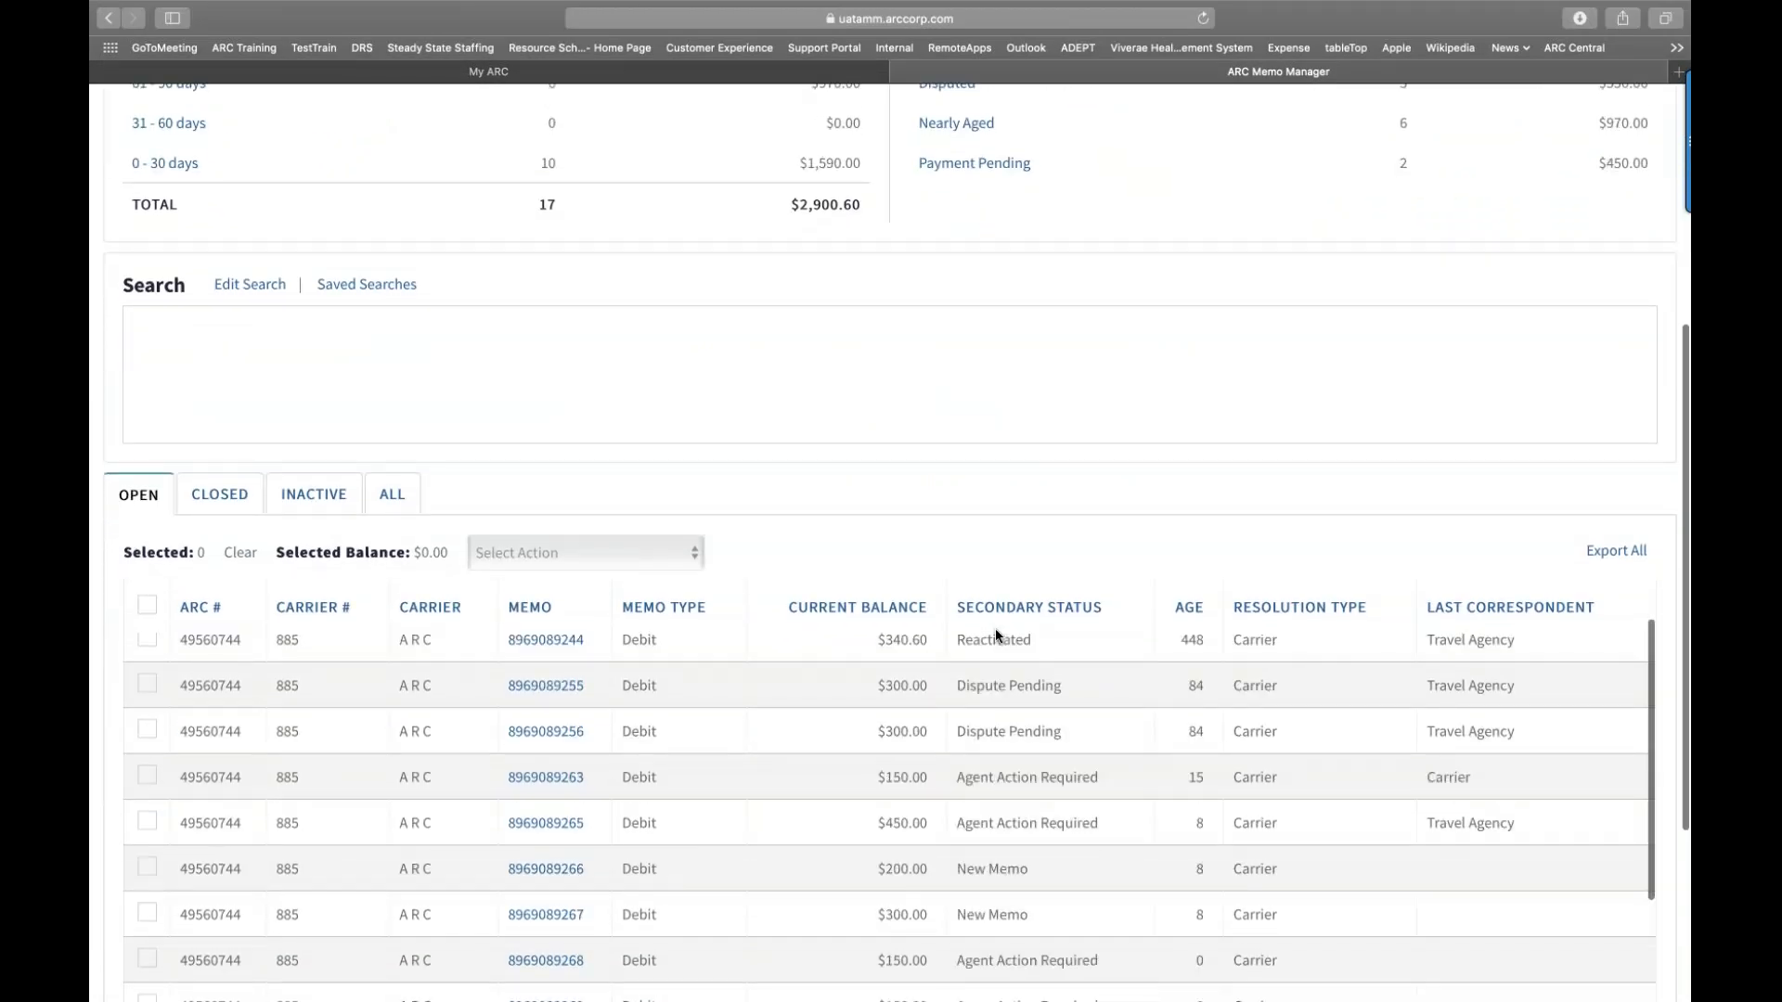
scroll(994, 627, up, 2)
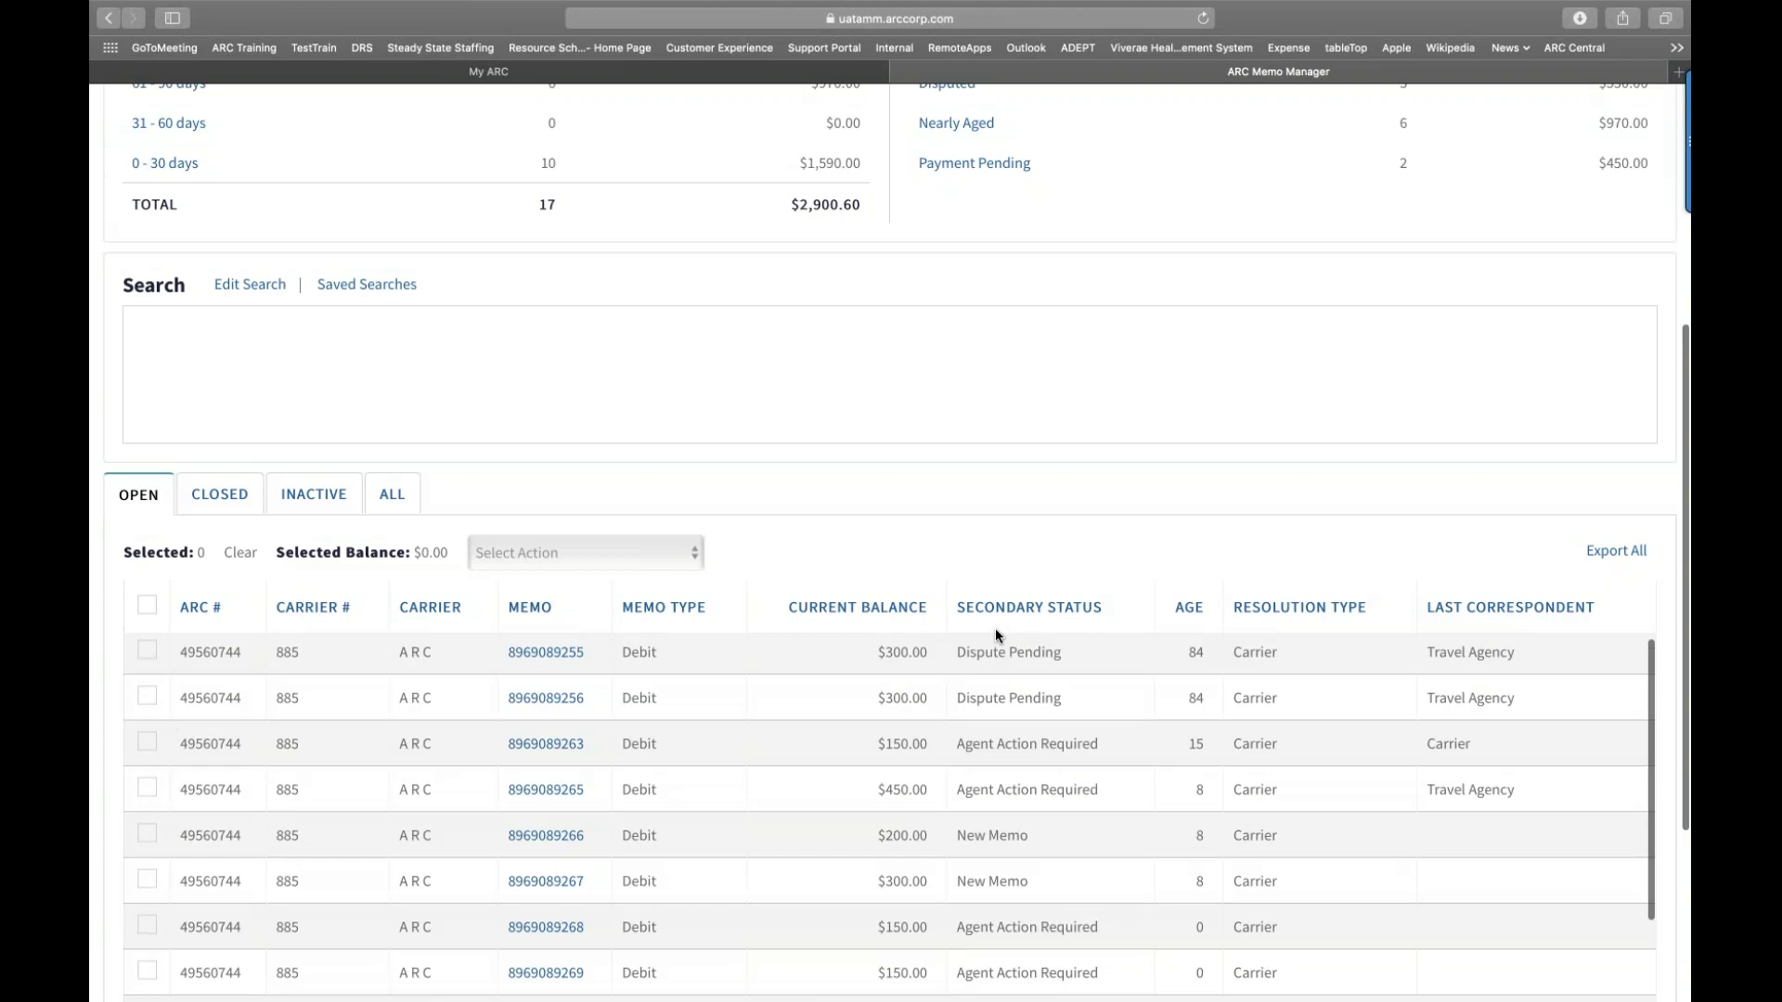
scroll(995, 635, up, 6)
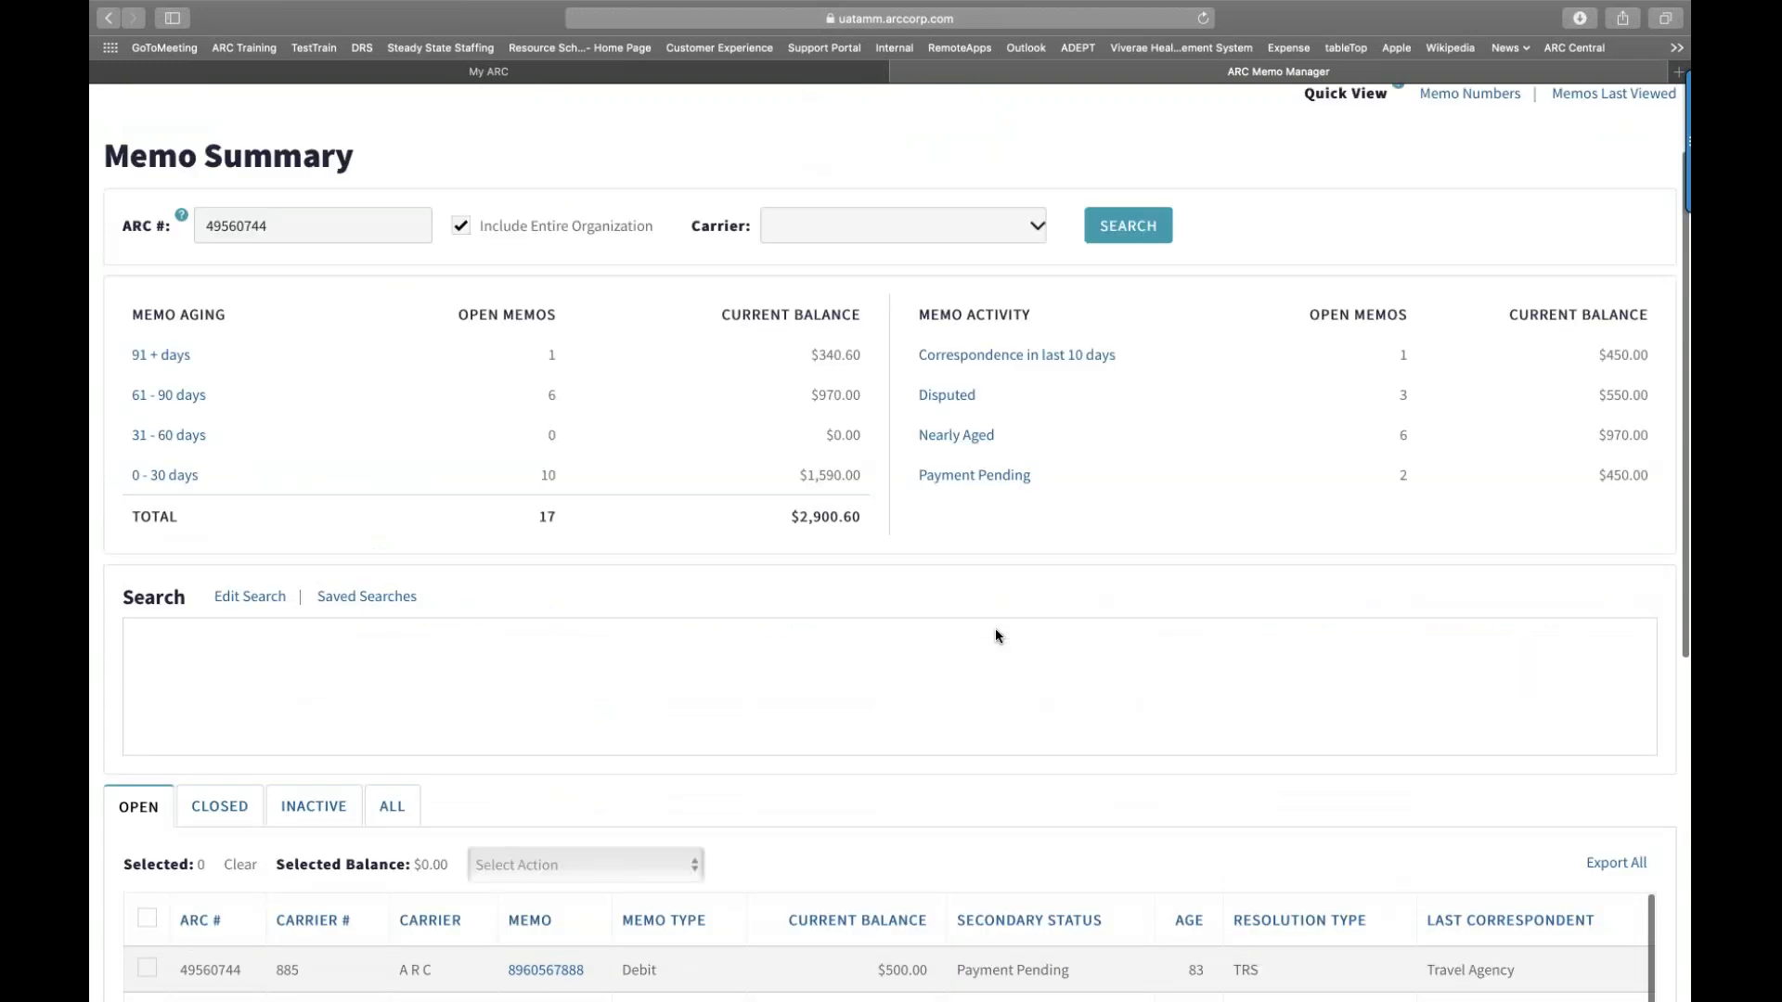
click(461, 345)
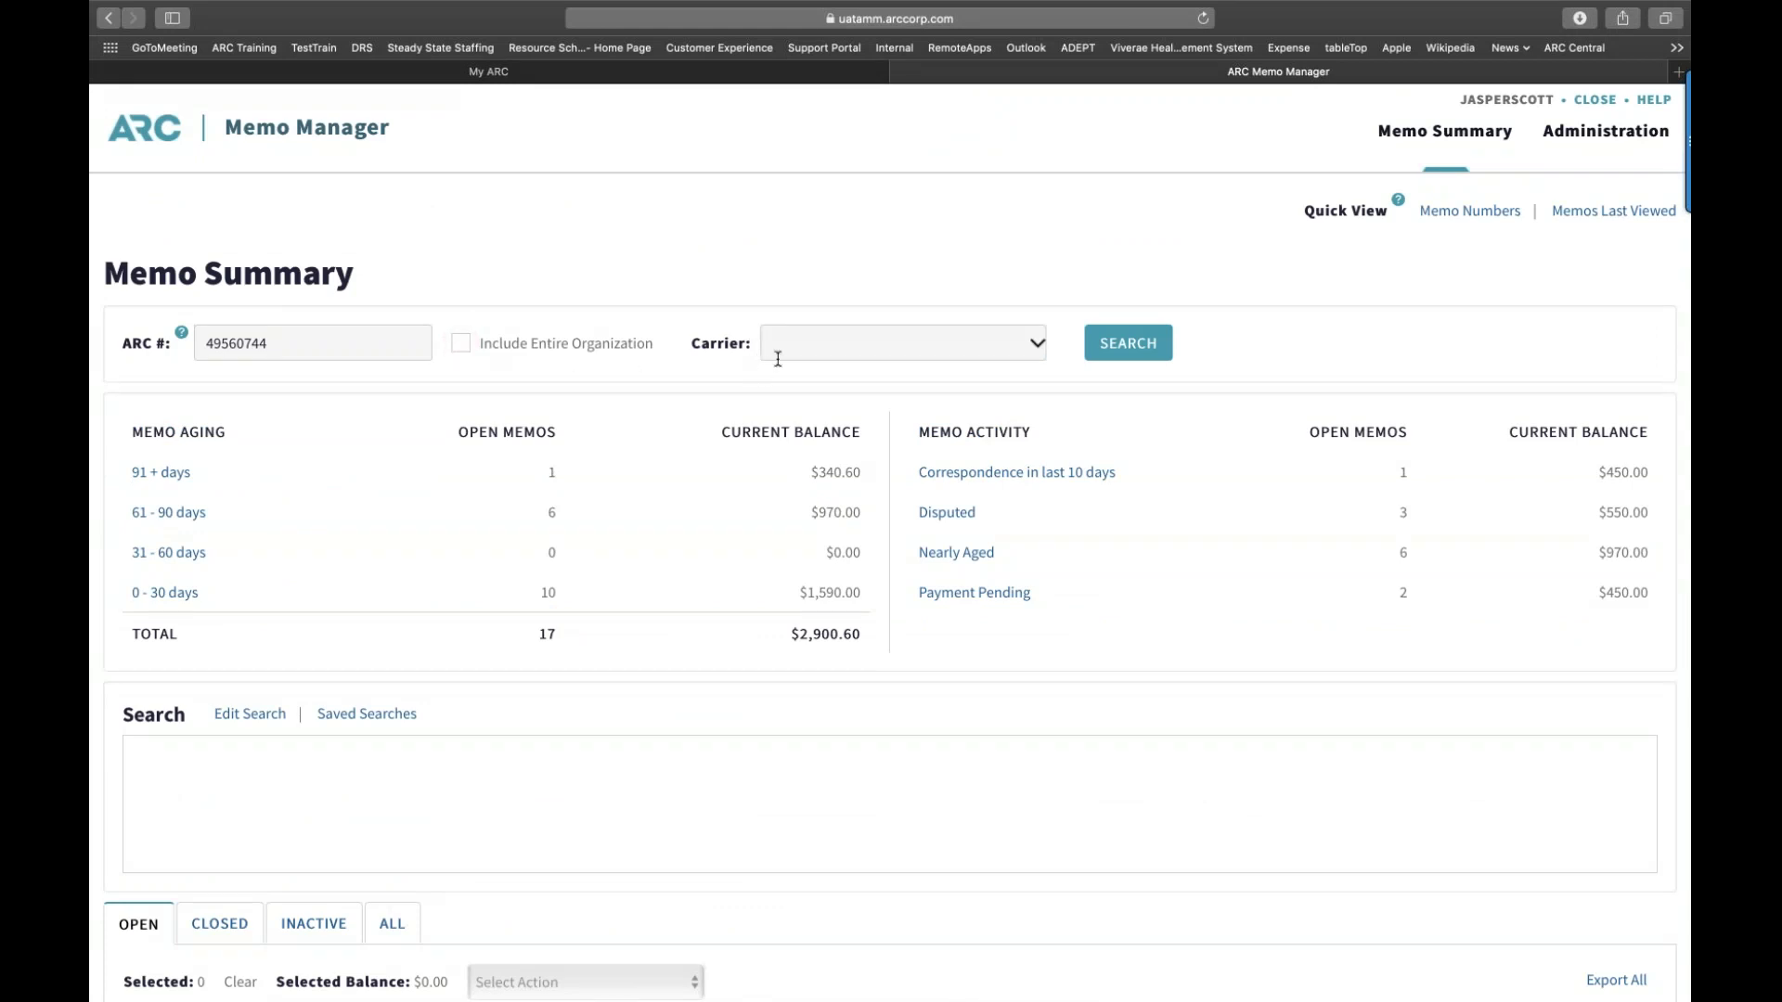
Step: Search memos for carrier DELTA AIR LINES (006), which returns 0 open memos and a $0.00 balance
click(818, 350)
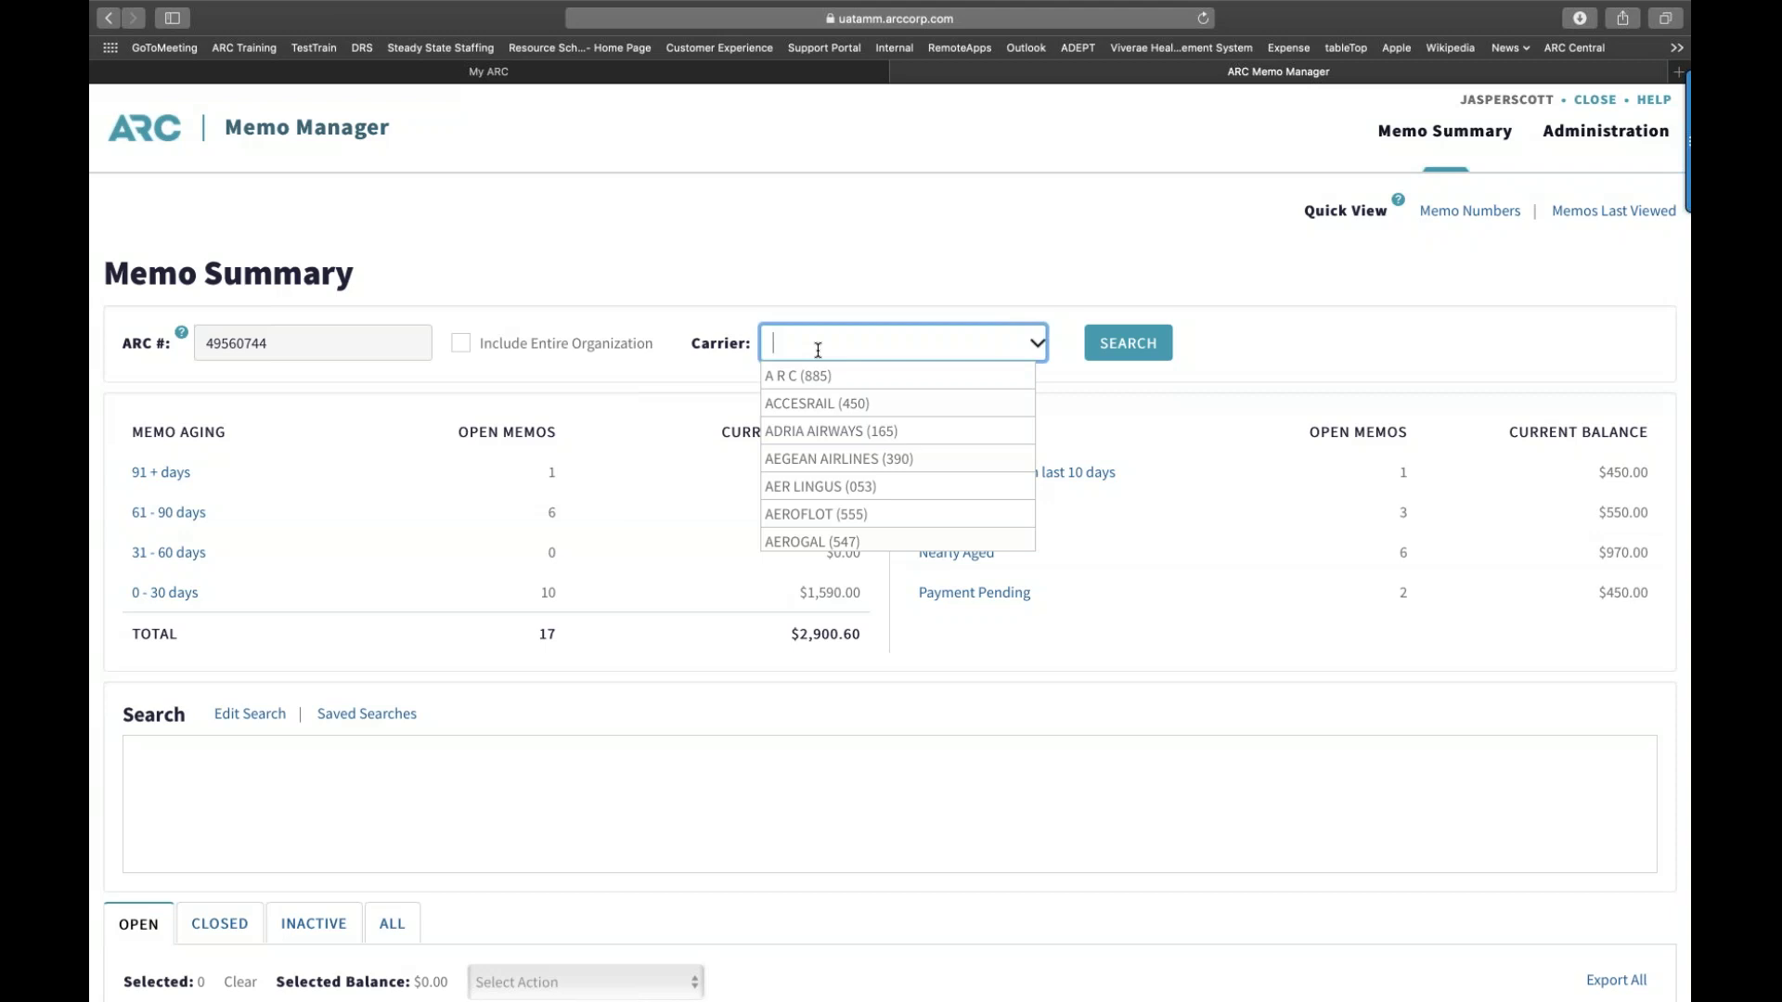
text(delt)
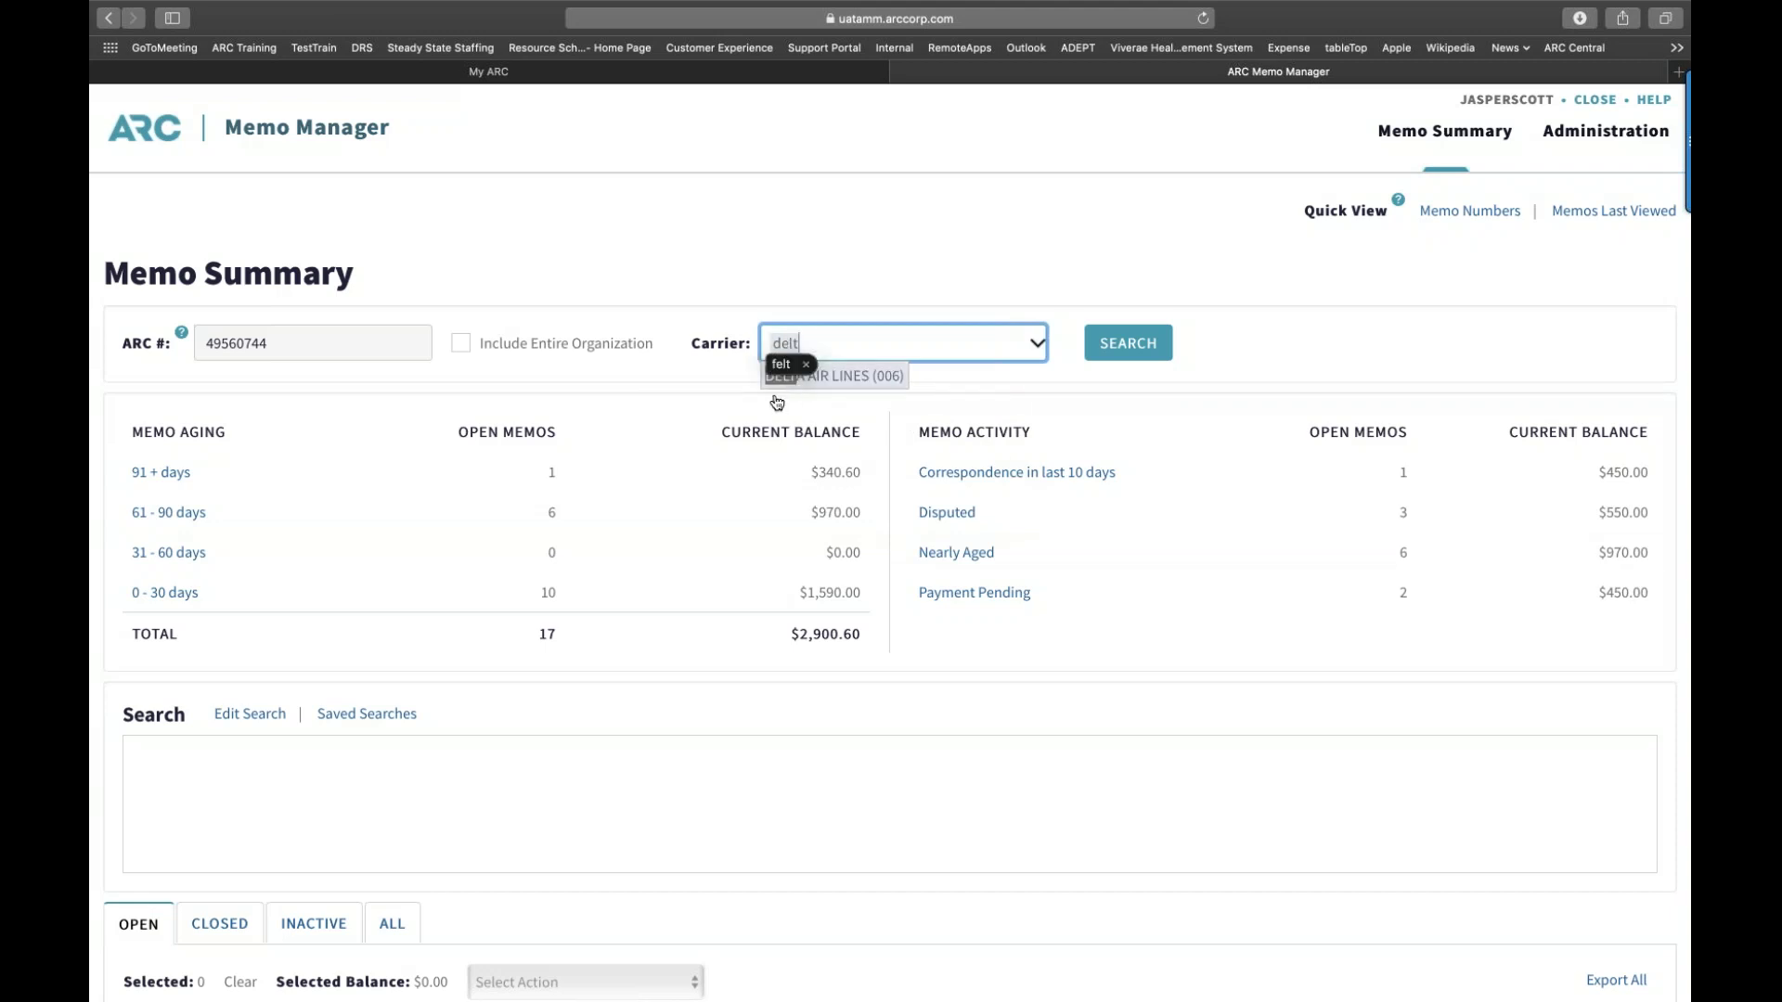
key(BackSpace)
key(BackSpace)
key(BackSpace)
text(de)
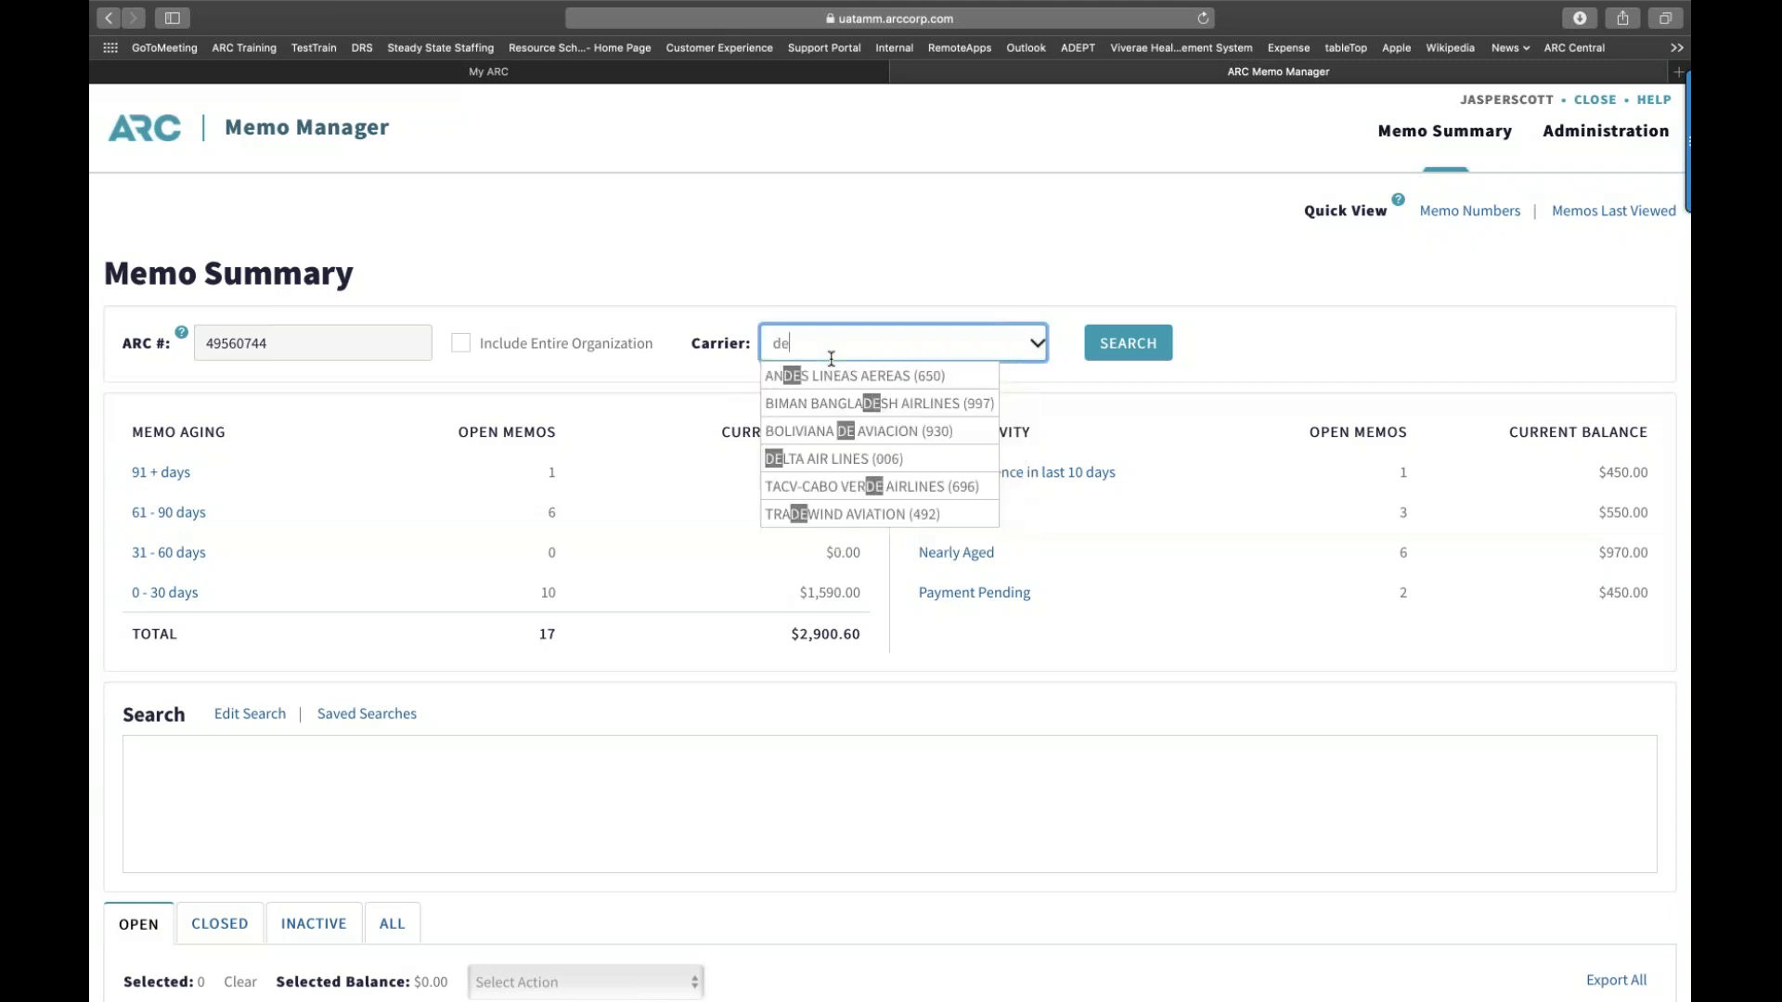
text(lta)
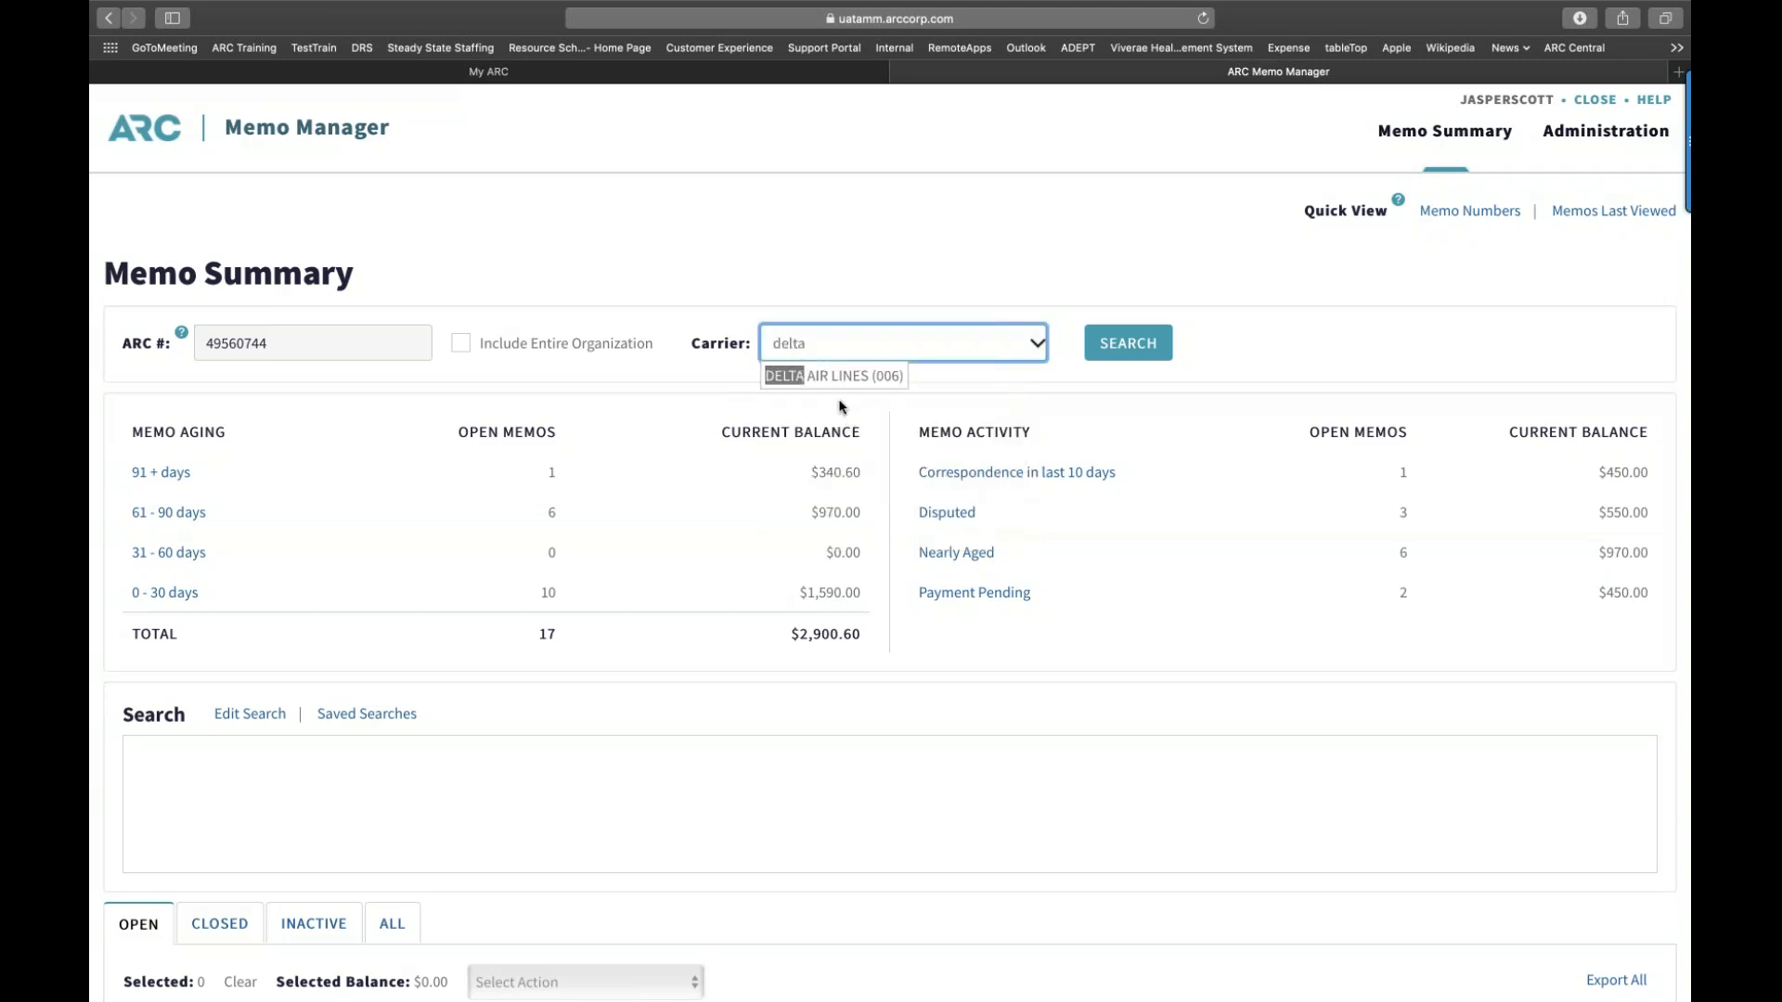
click(838, 377)
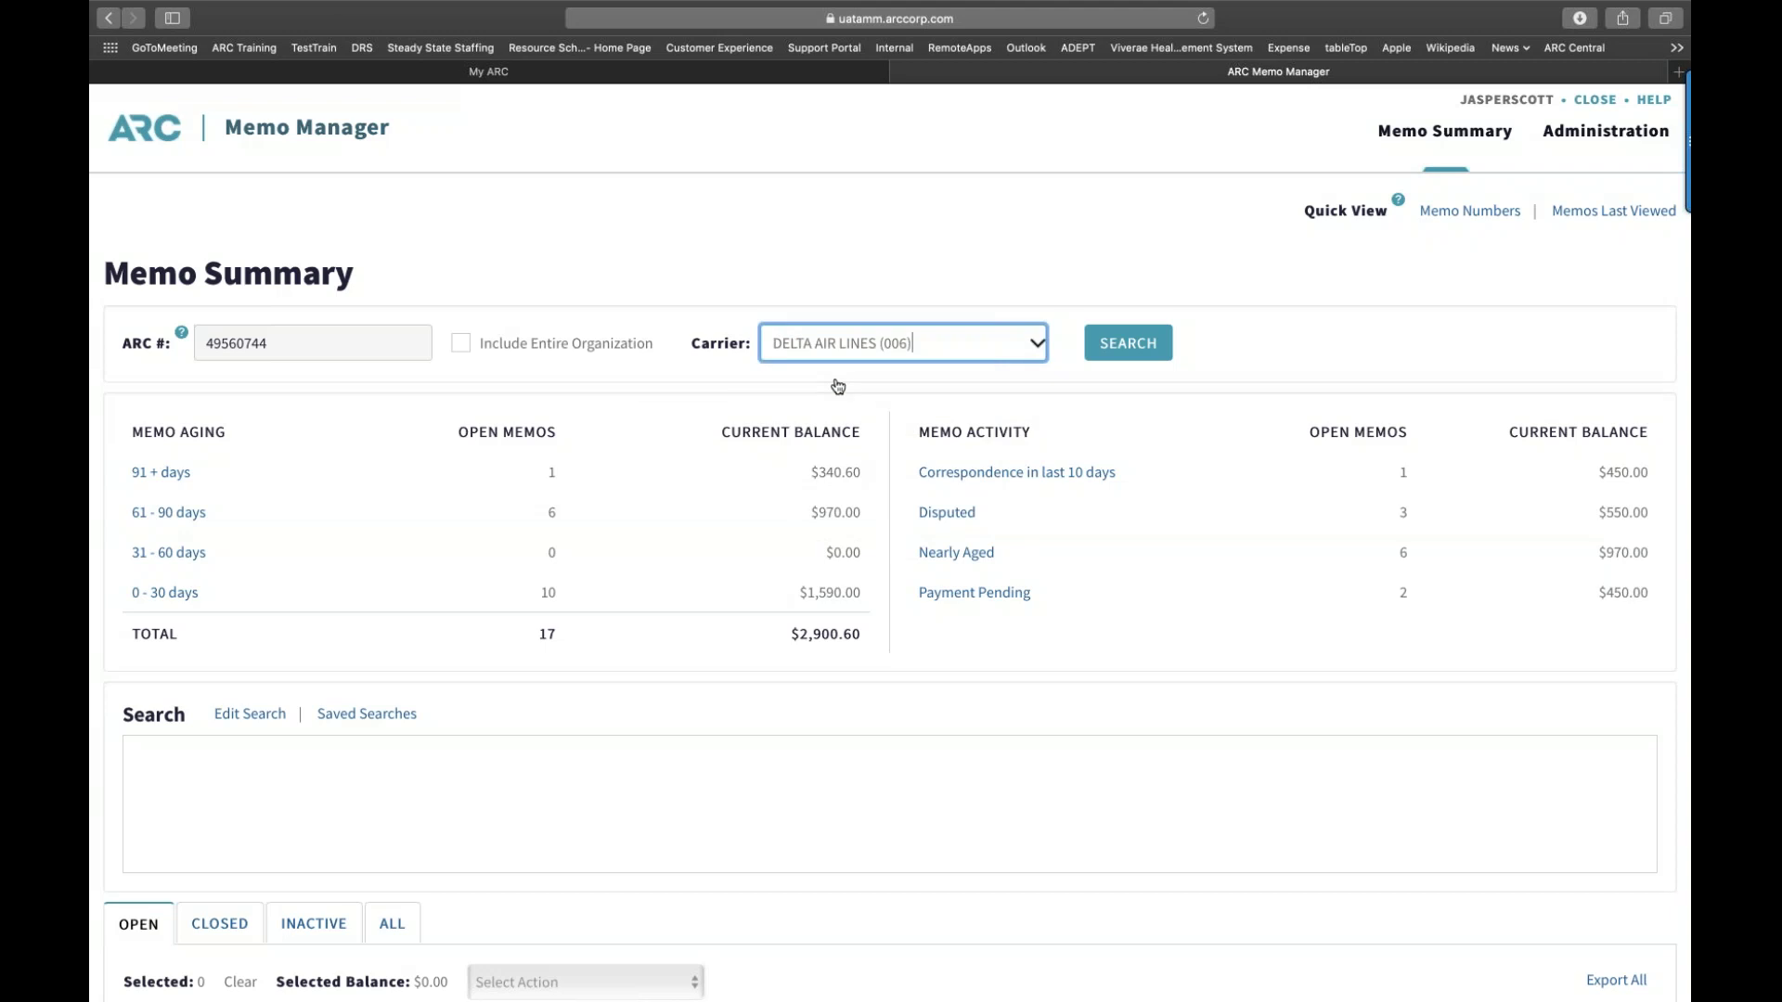
click(1113, 359)
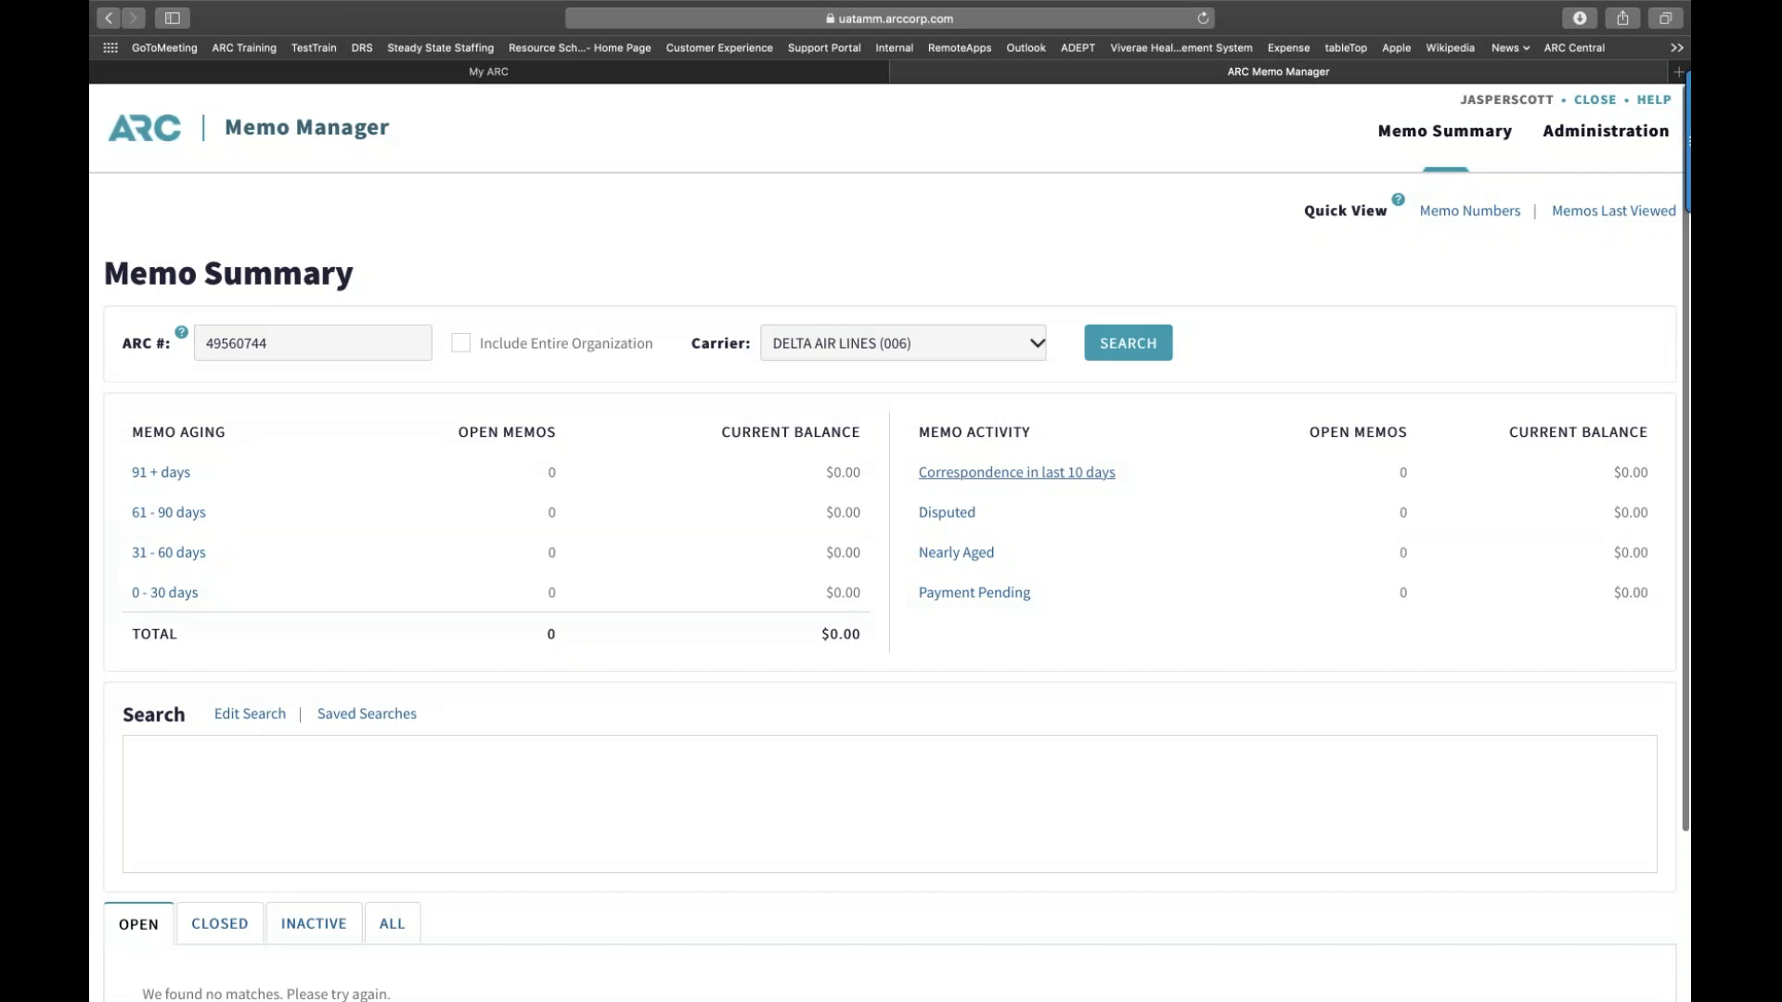
scroll(889, 556, down, 3)
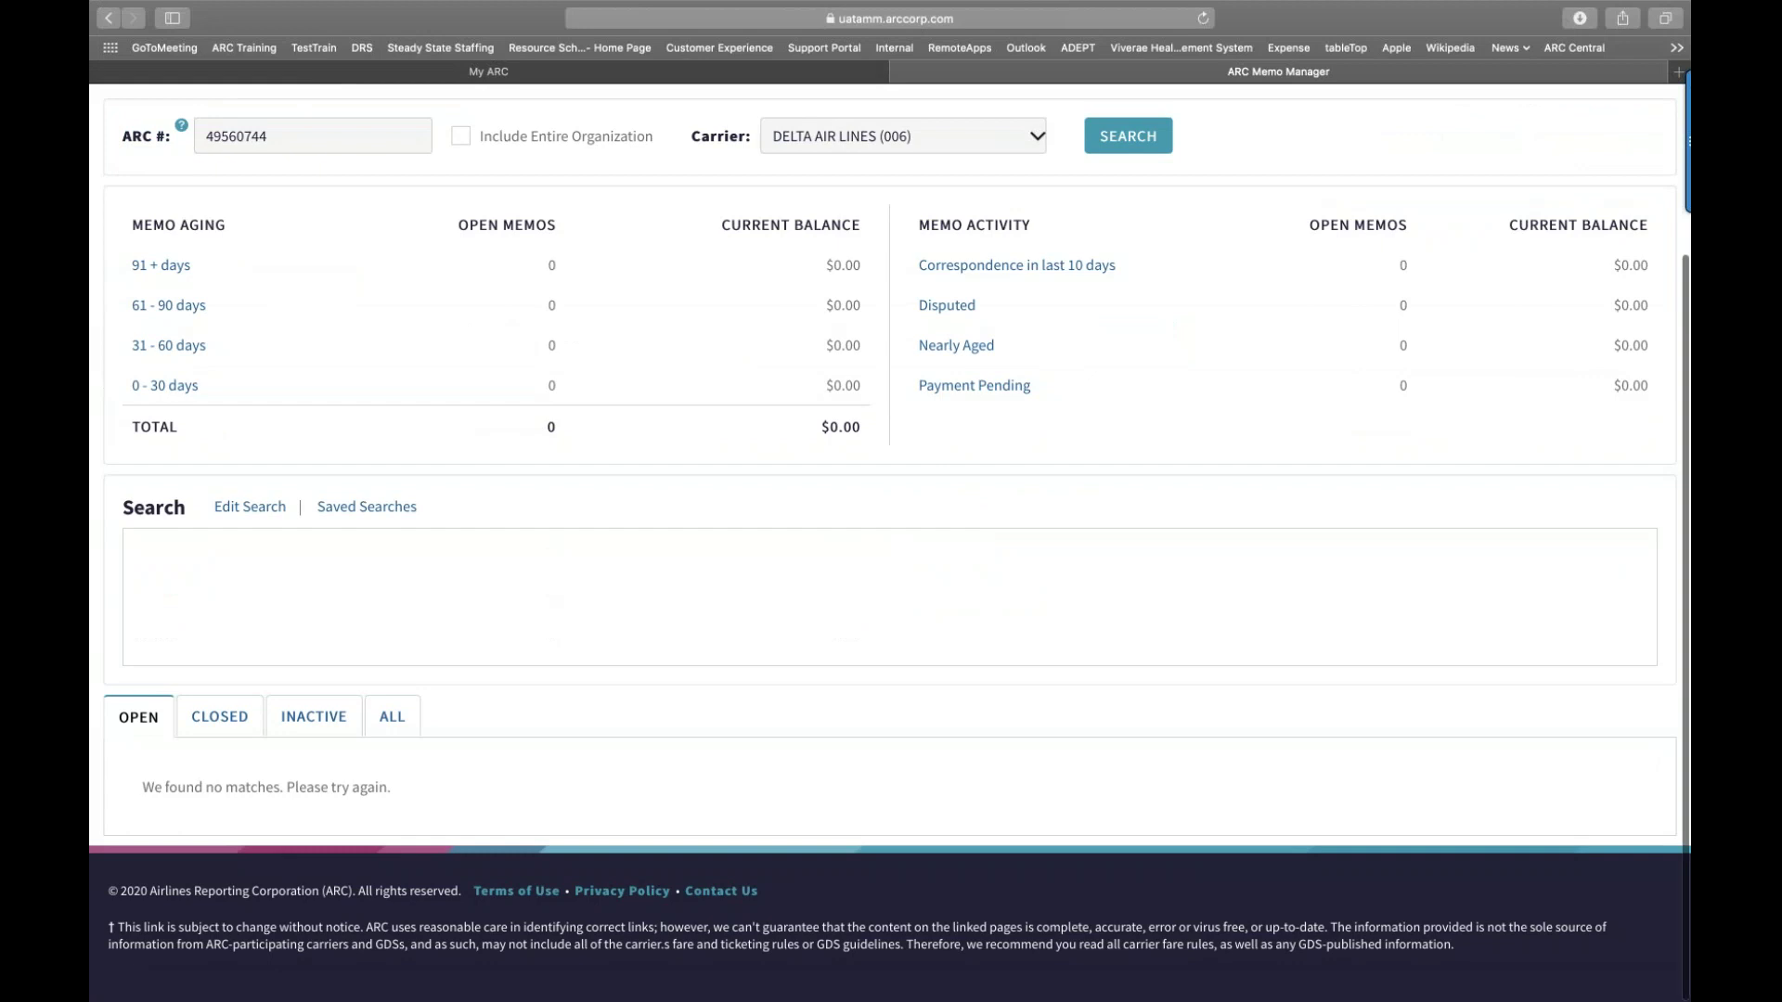
scroll(937, 338, up, 4)
click(937, 339)
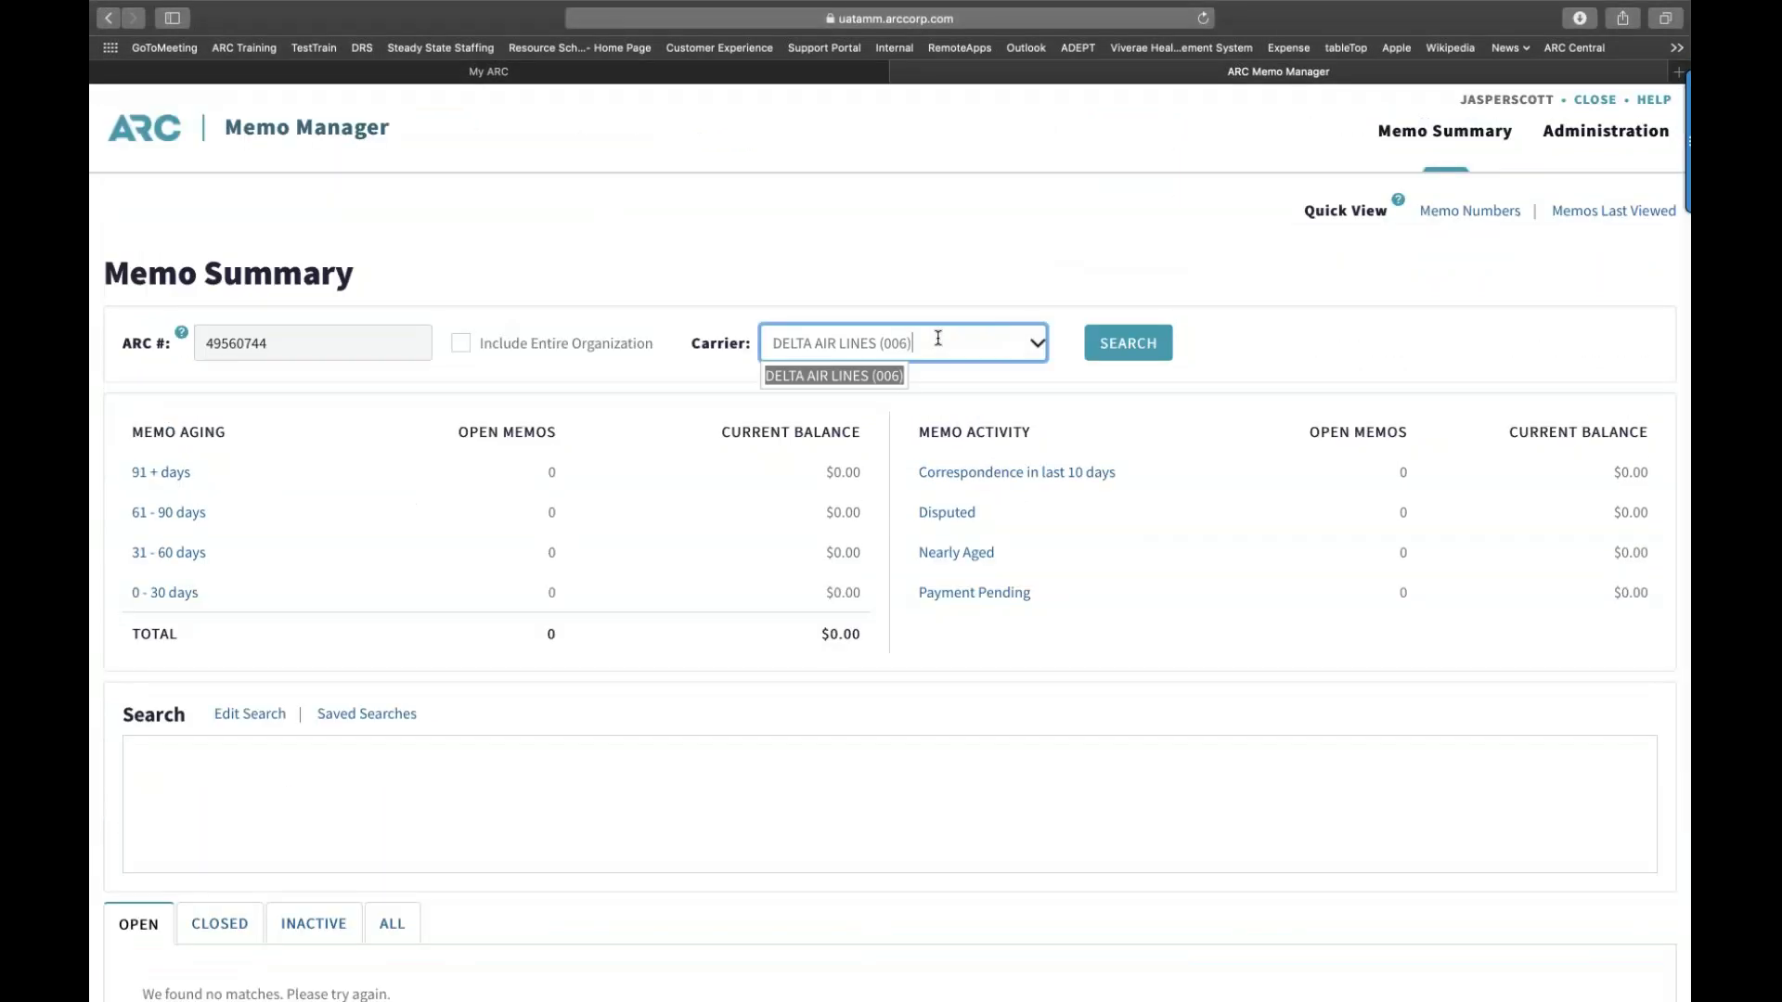
key(BackSpace)
key(BackSpace)
key(BackSpace)
key(BackSpace)
key(BackSpace)
key(BackSpace)
key(BackSpace)
key(BackSpace)
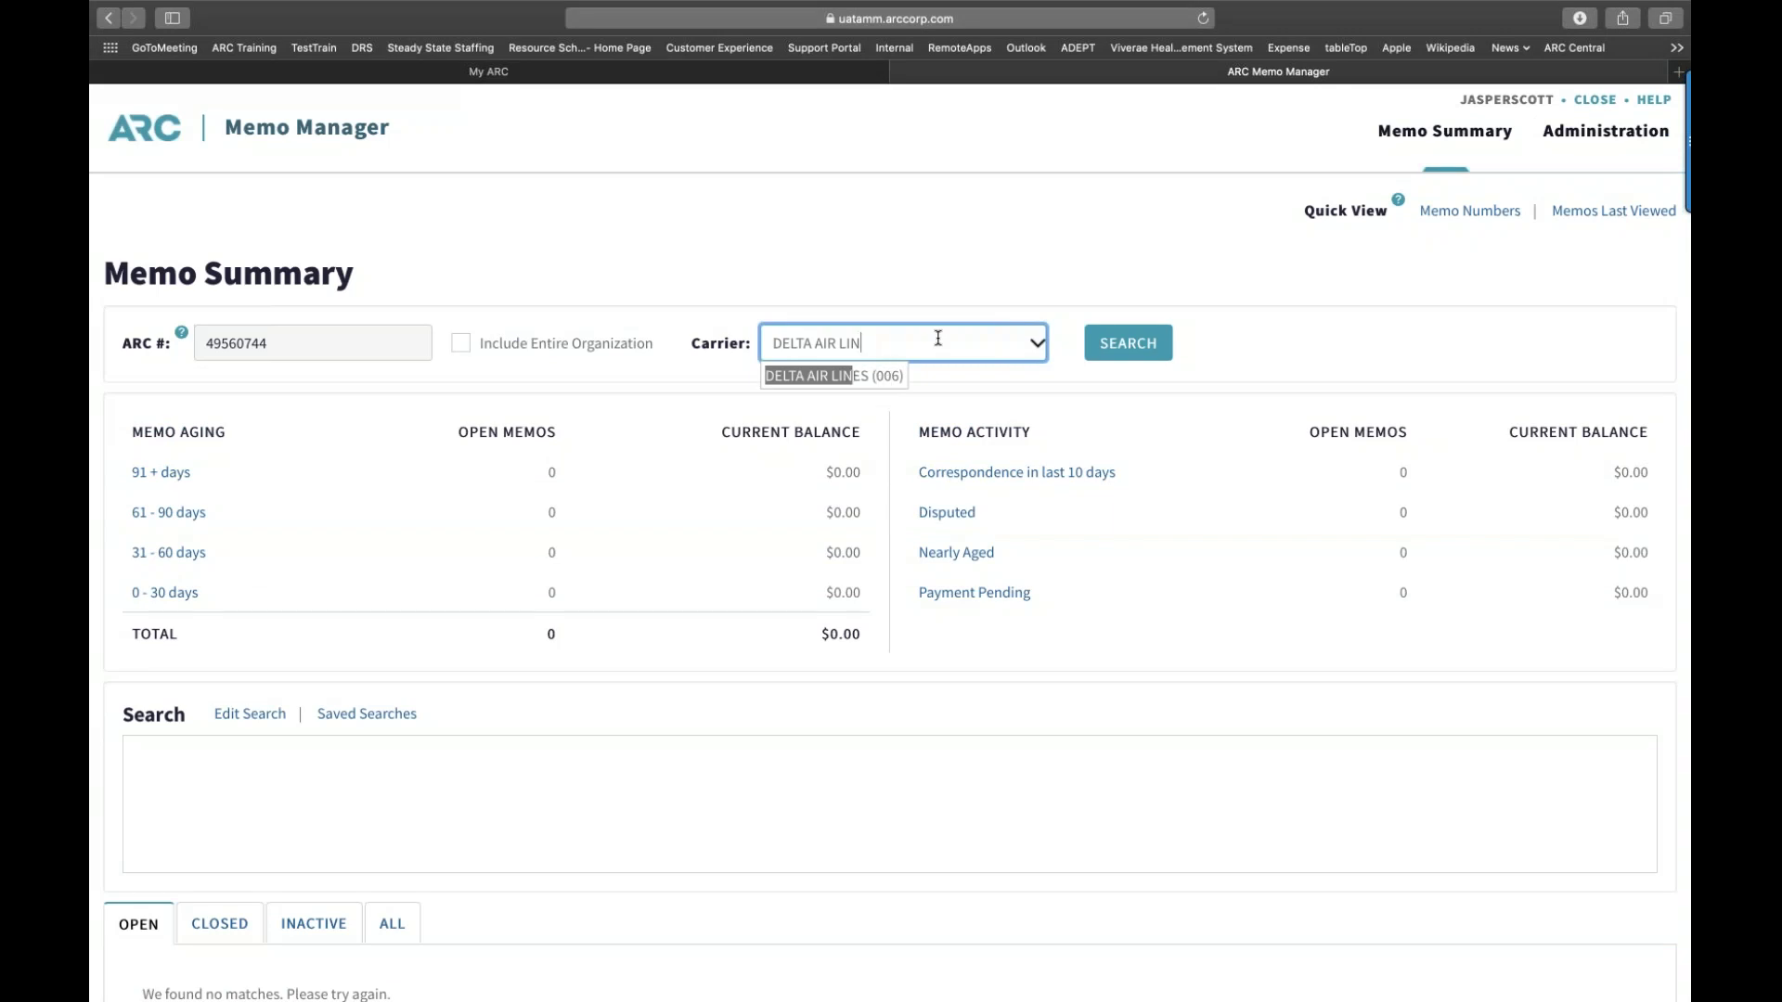
key(BackSpace)
key(BackSpace)
key(BackSpace)
key(BackSpace)
key(BackSpace)
key(BackSpace)
key(BackSpace)
key(BackSpace)
key(BackSpace)
key(BackSpace)
key(BackSpace)
key(BackSpace)
key(BackSpace)
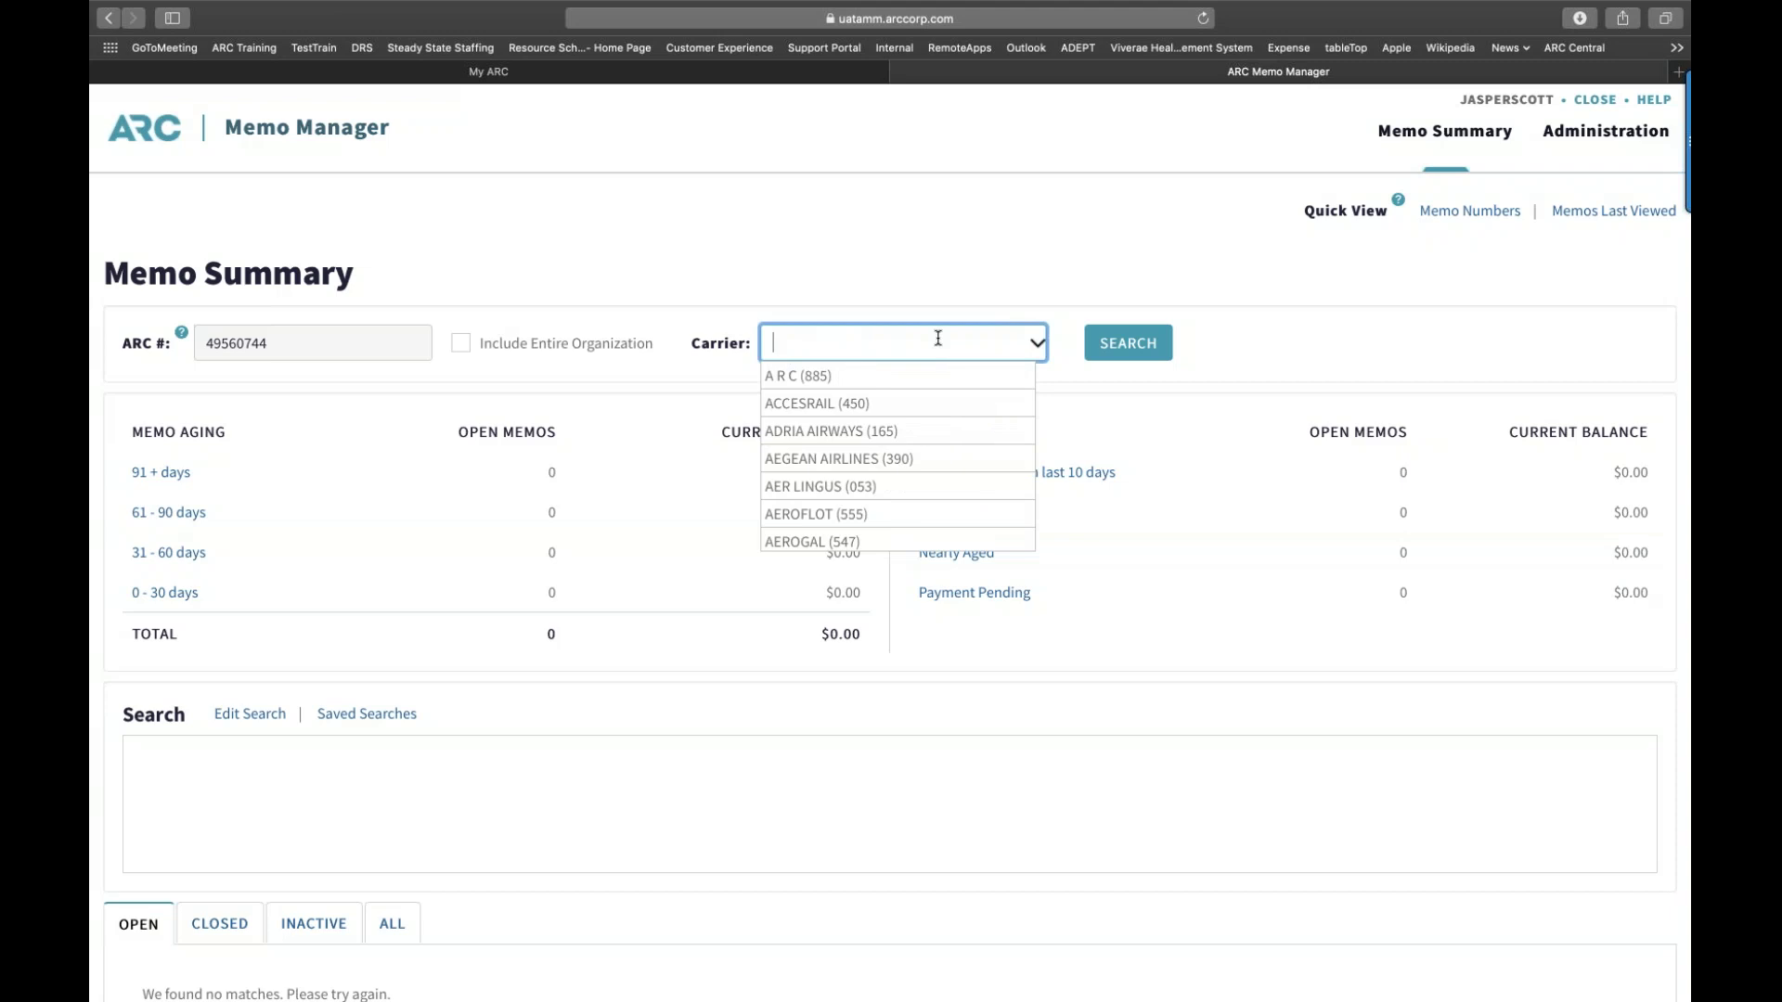
text(885)
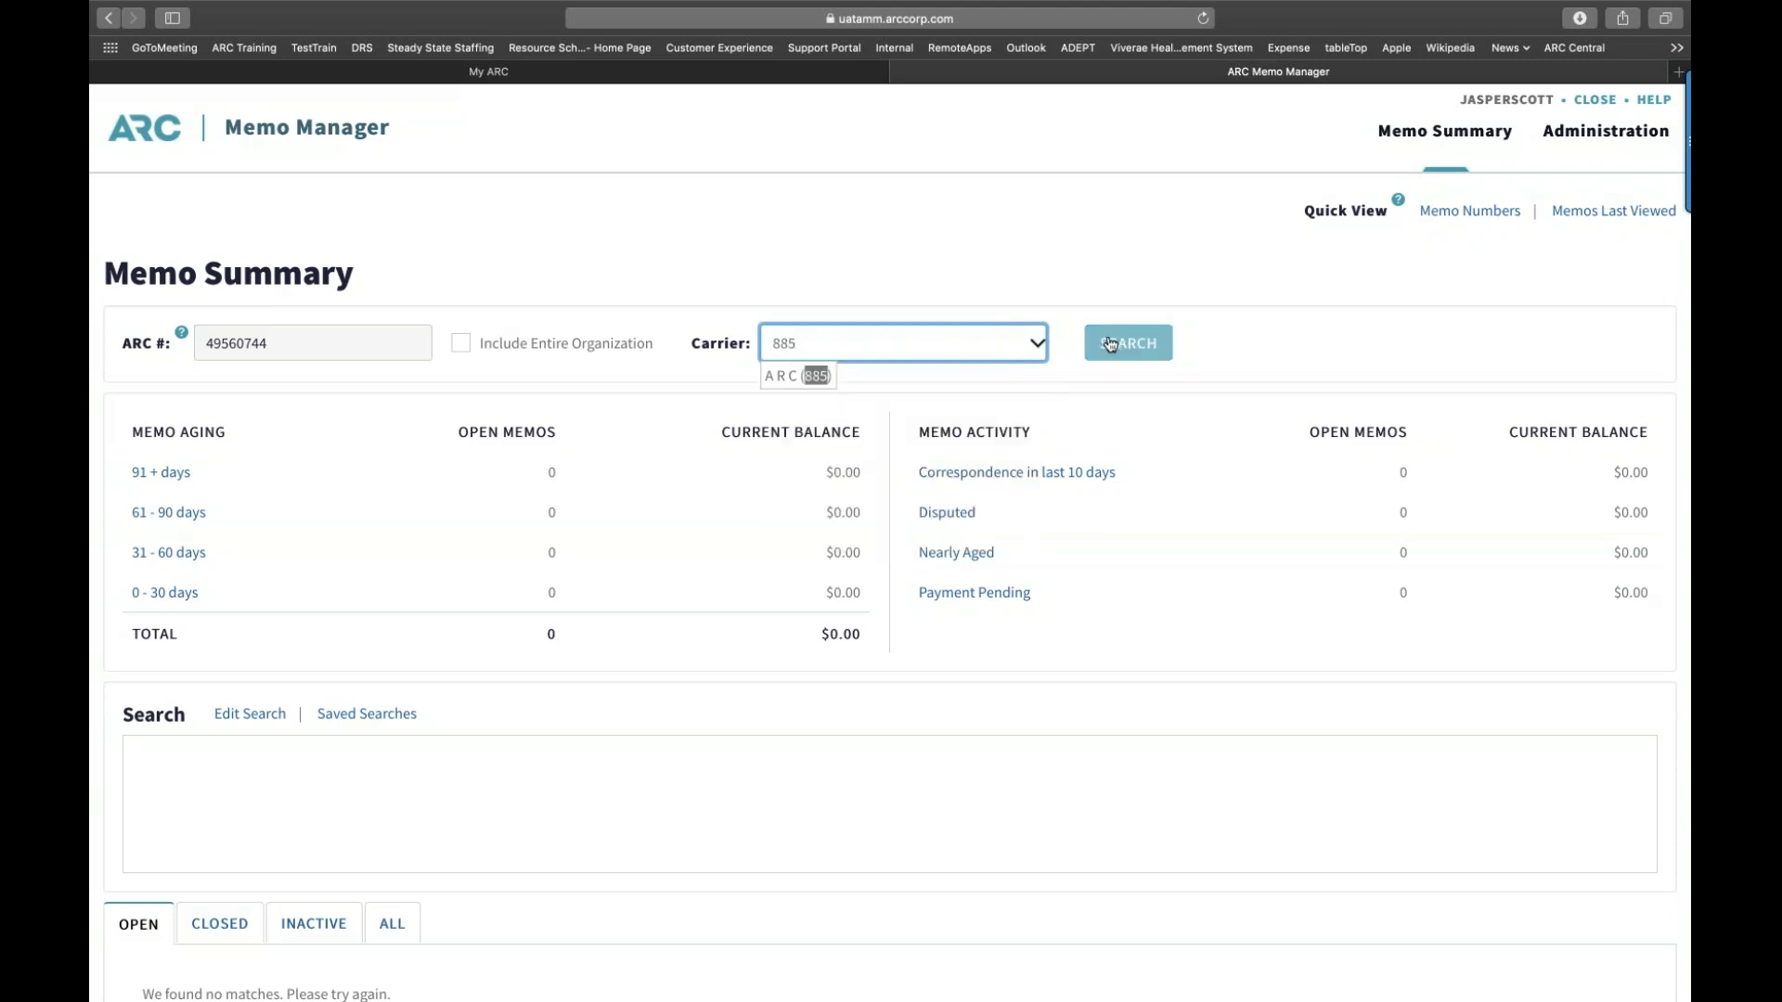
click(813, 376)
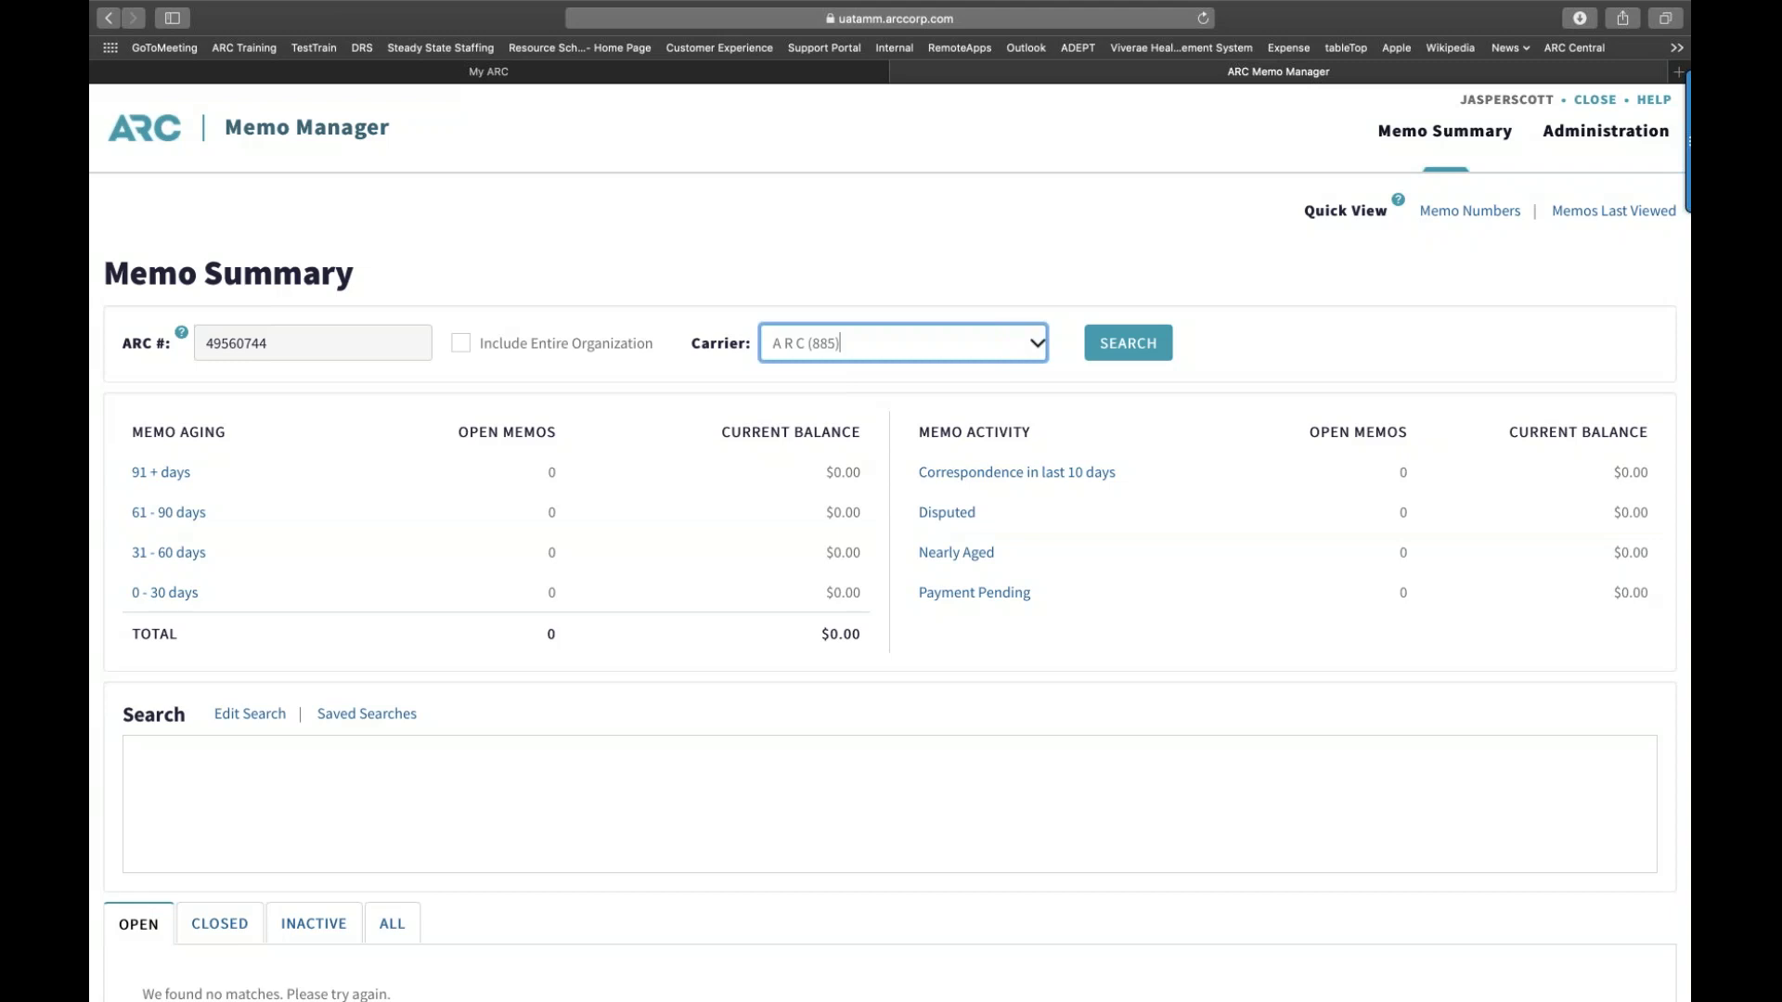
click(1139, 349)
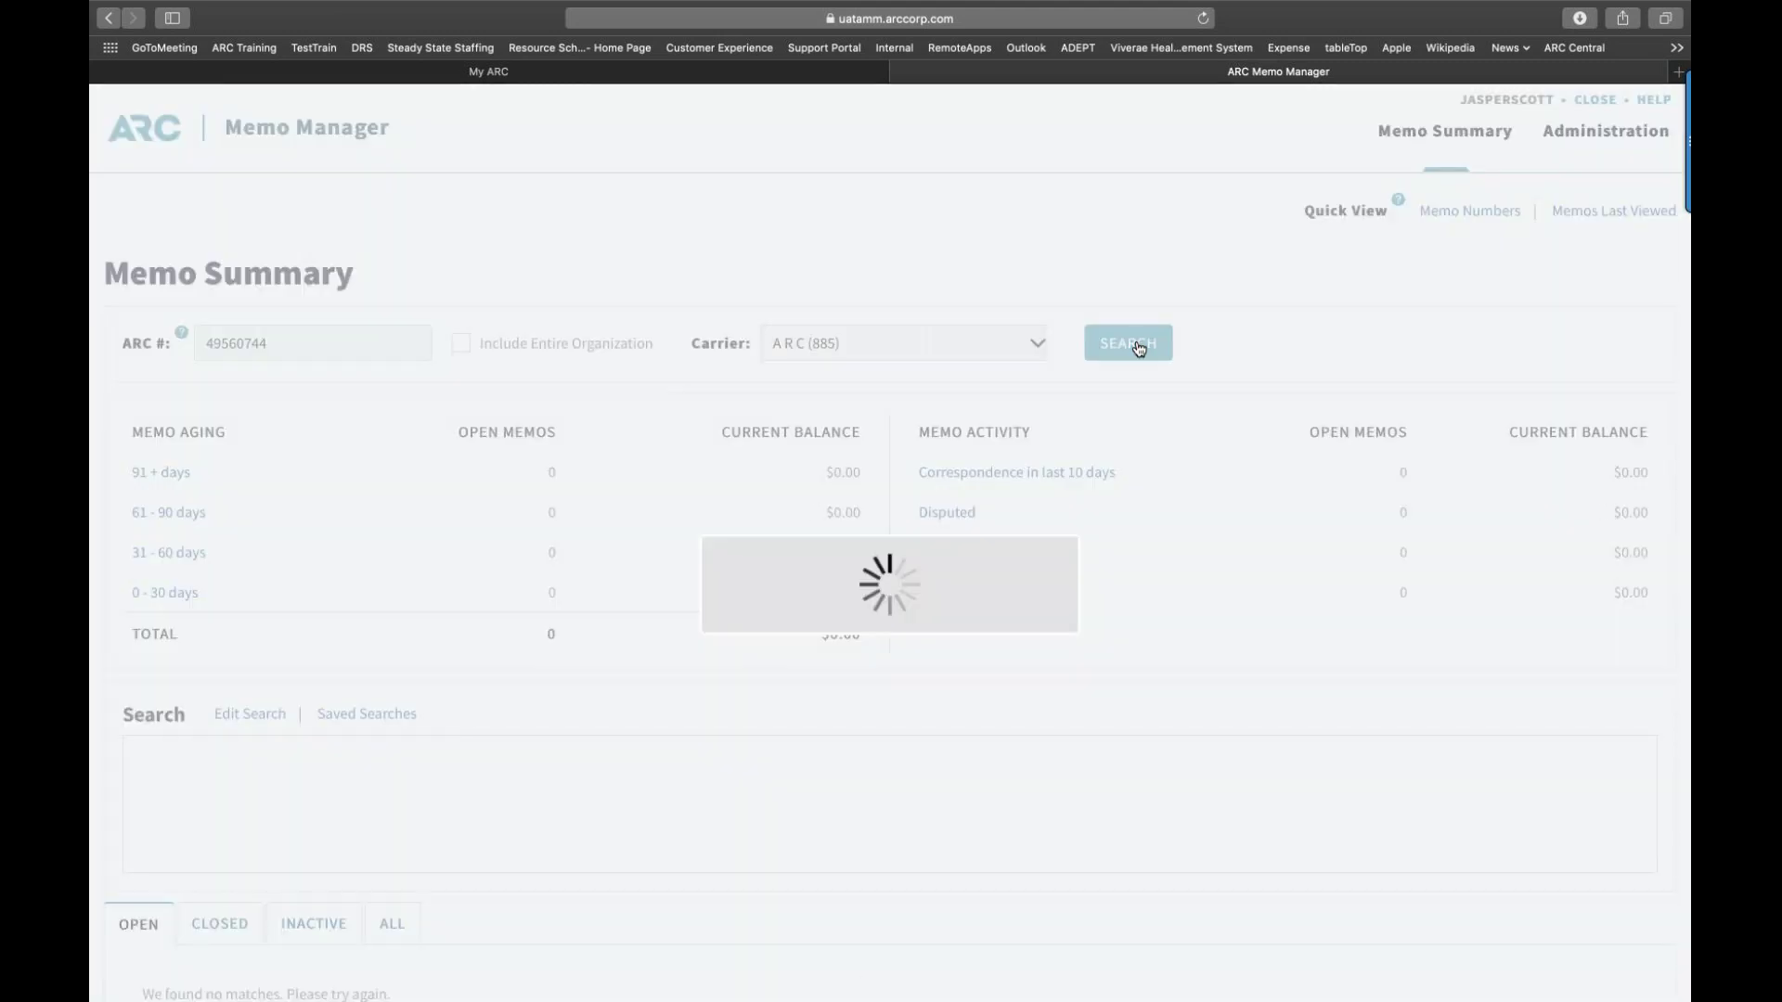
scroll(1087, 505, down, 5)
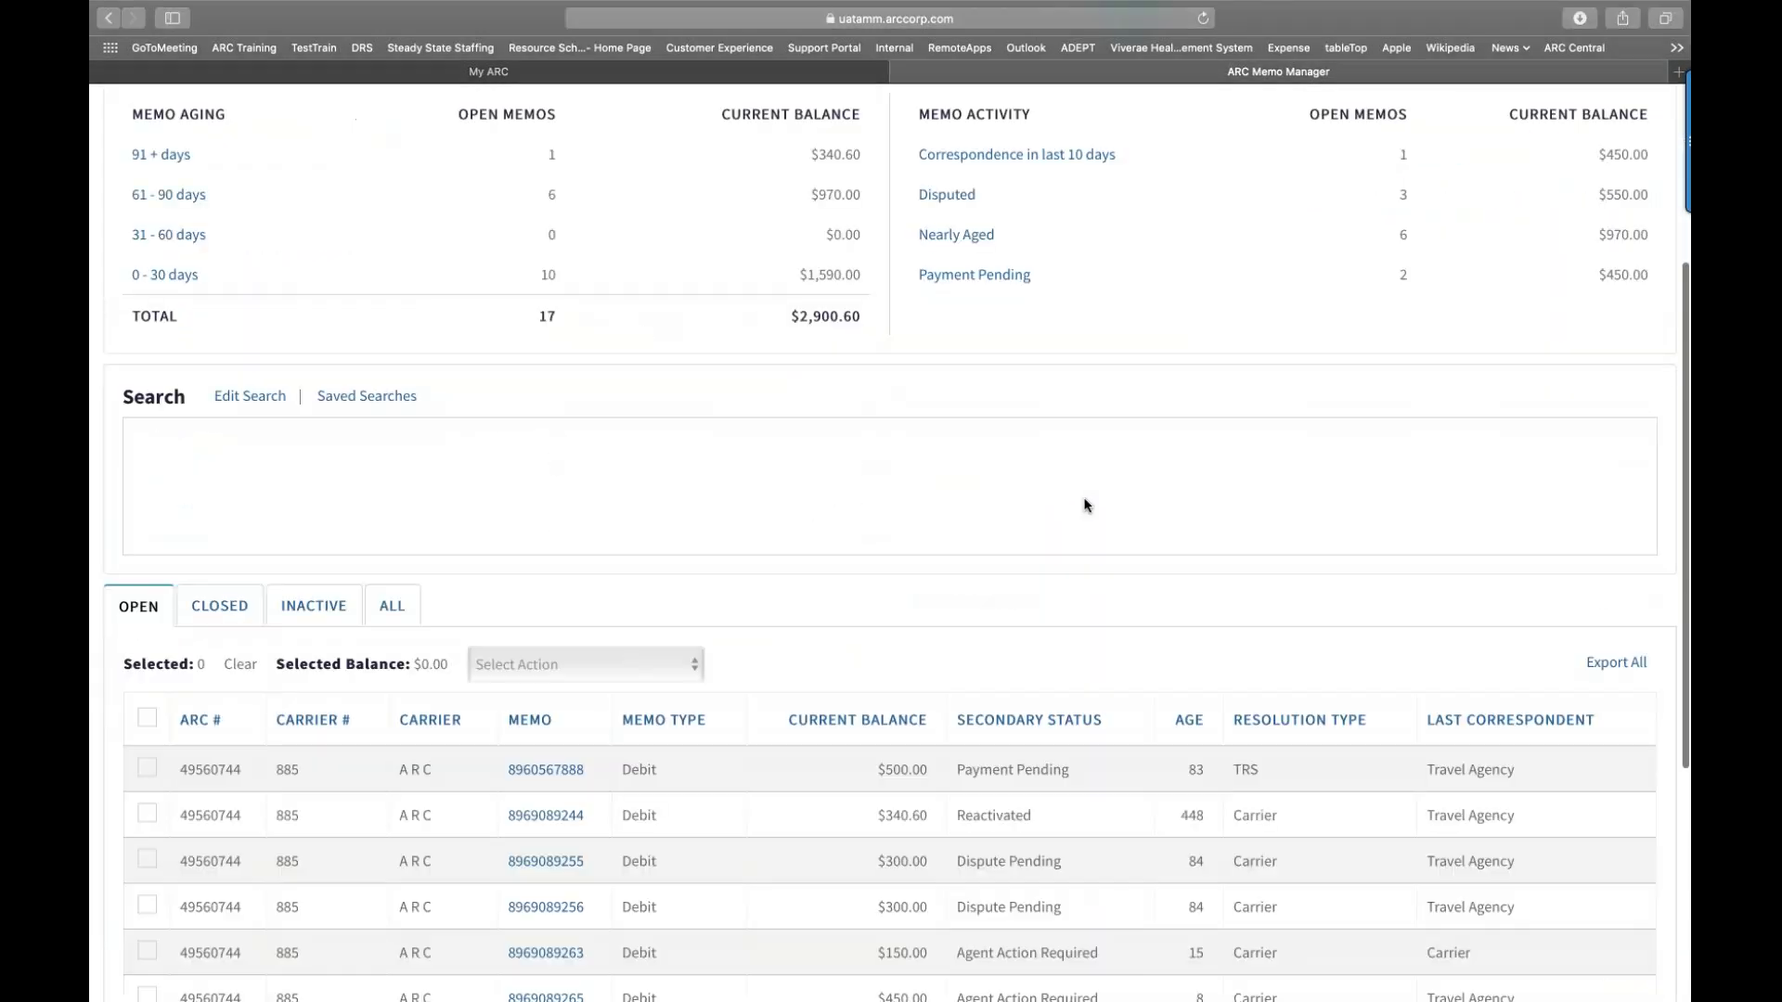
scroll(1087, 505, down, 3)
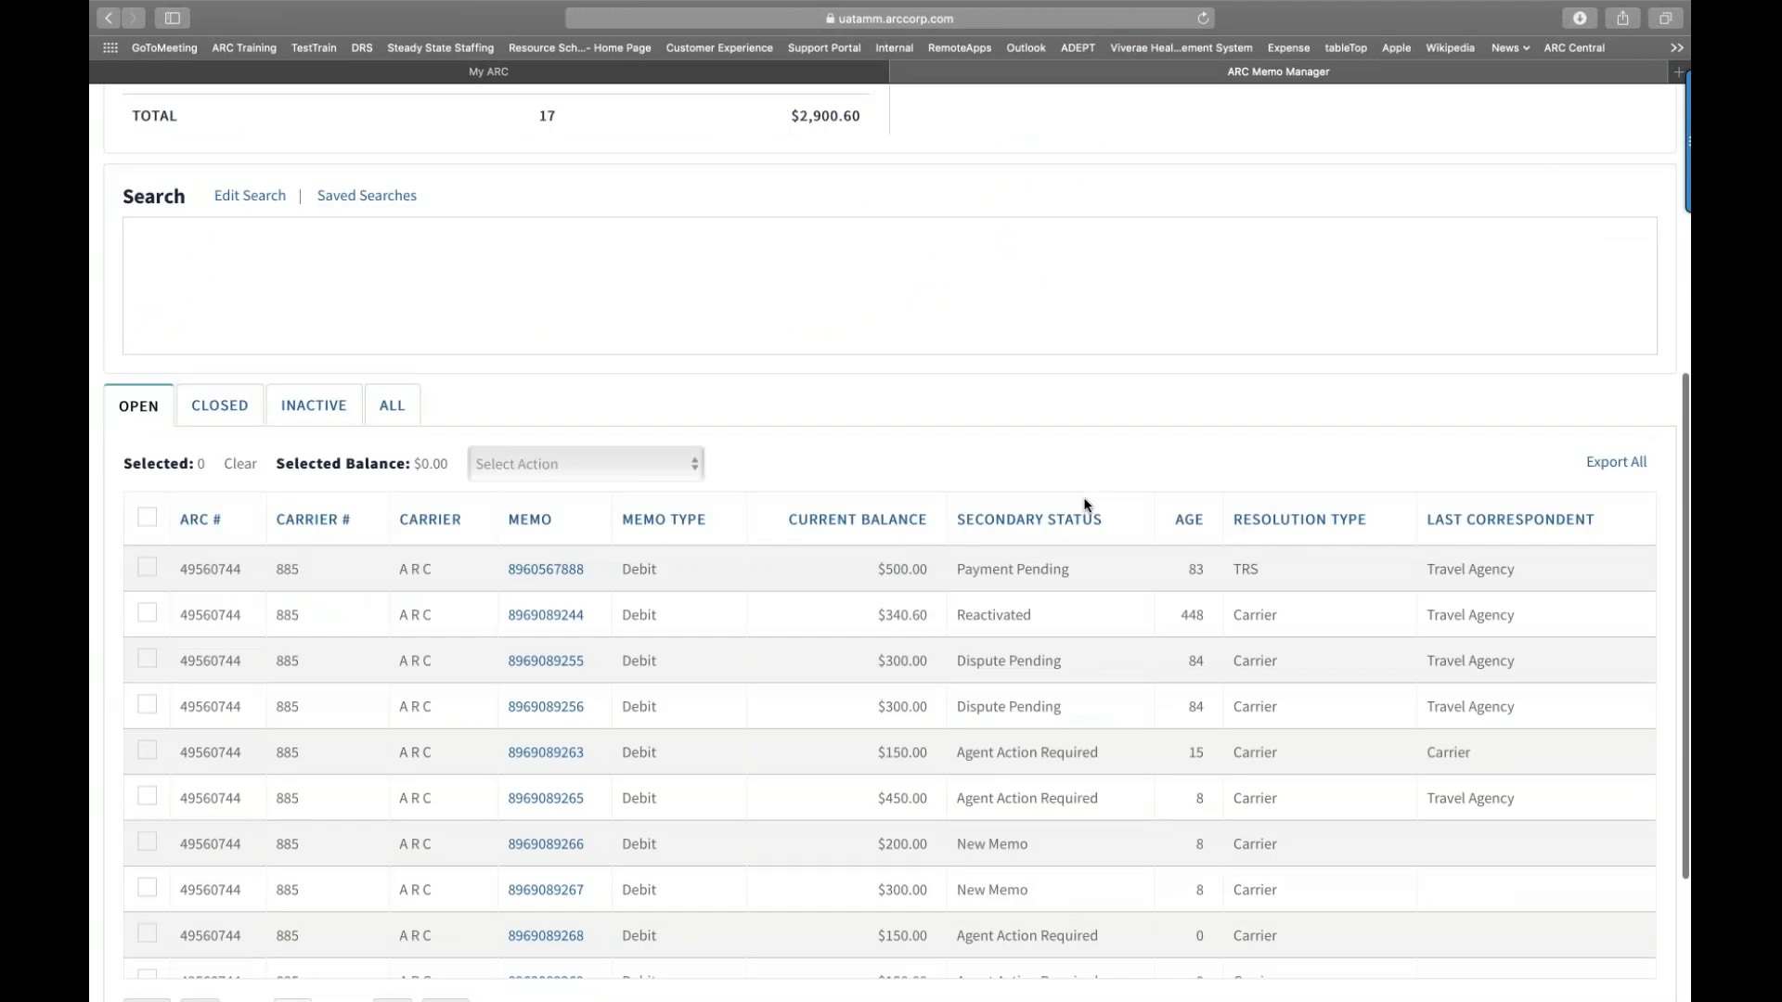
scroll(1076, 529, down, 3)
scroll(1064, 554, up, 3)
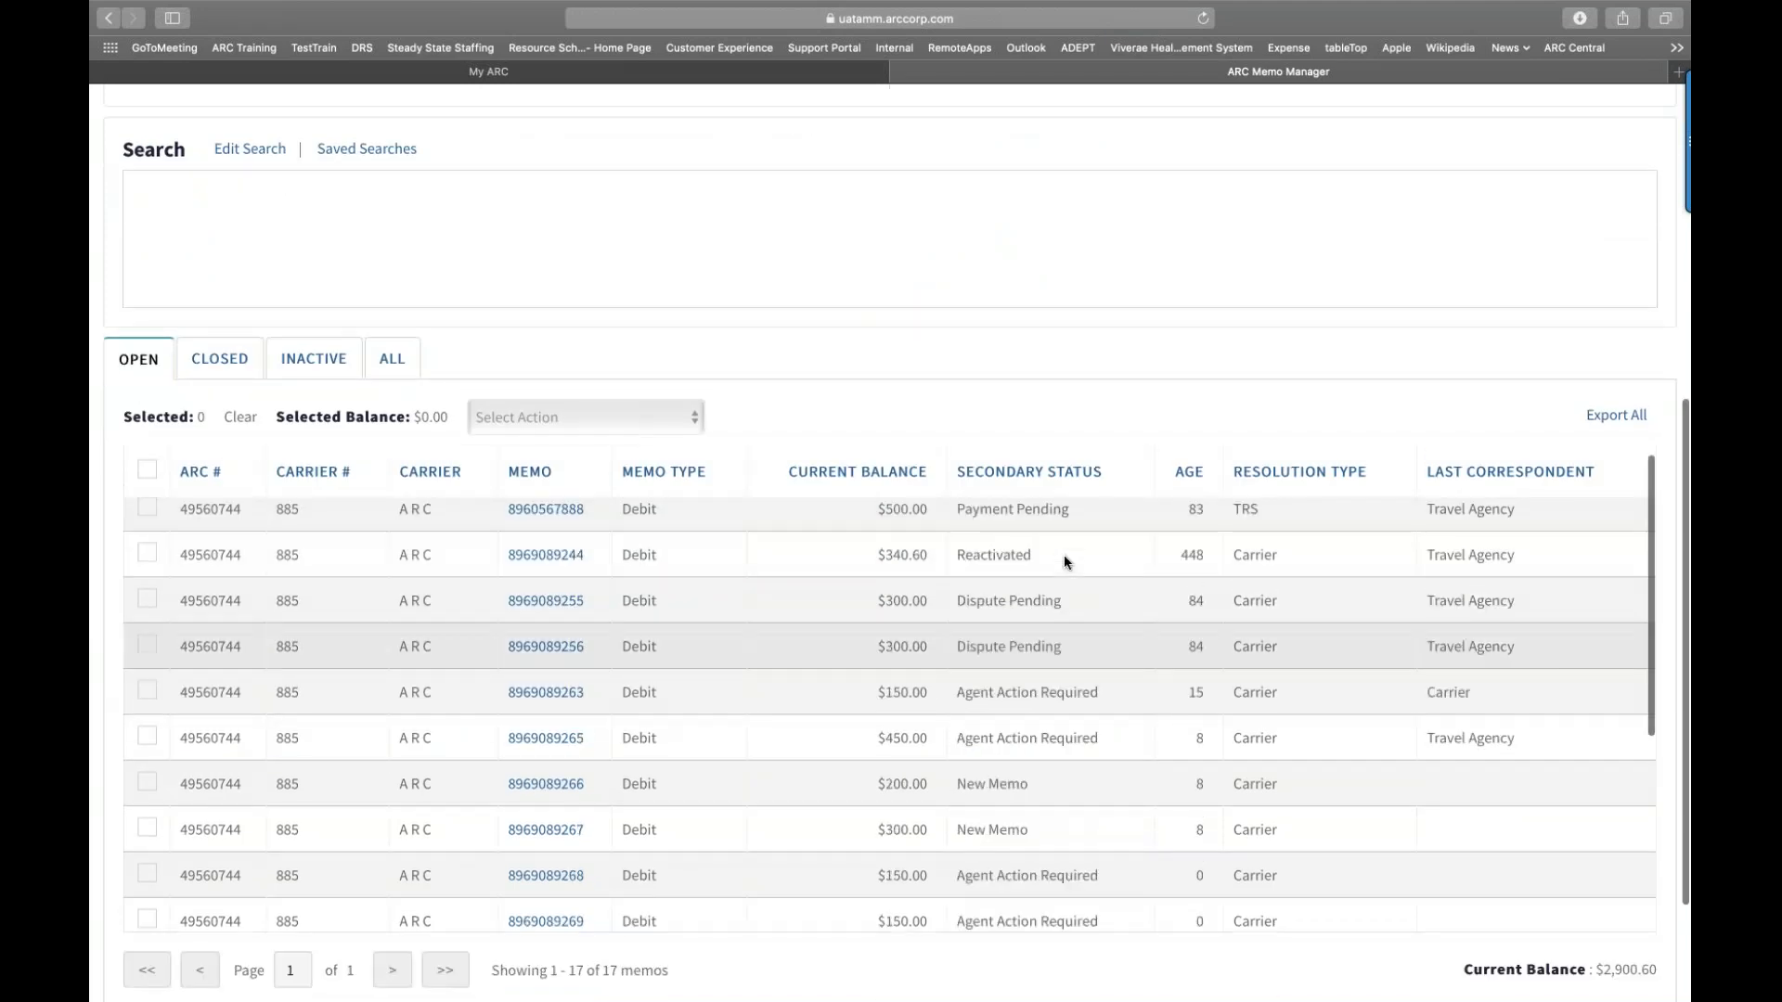
scroll(1063, 554, up, 3)
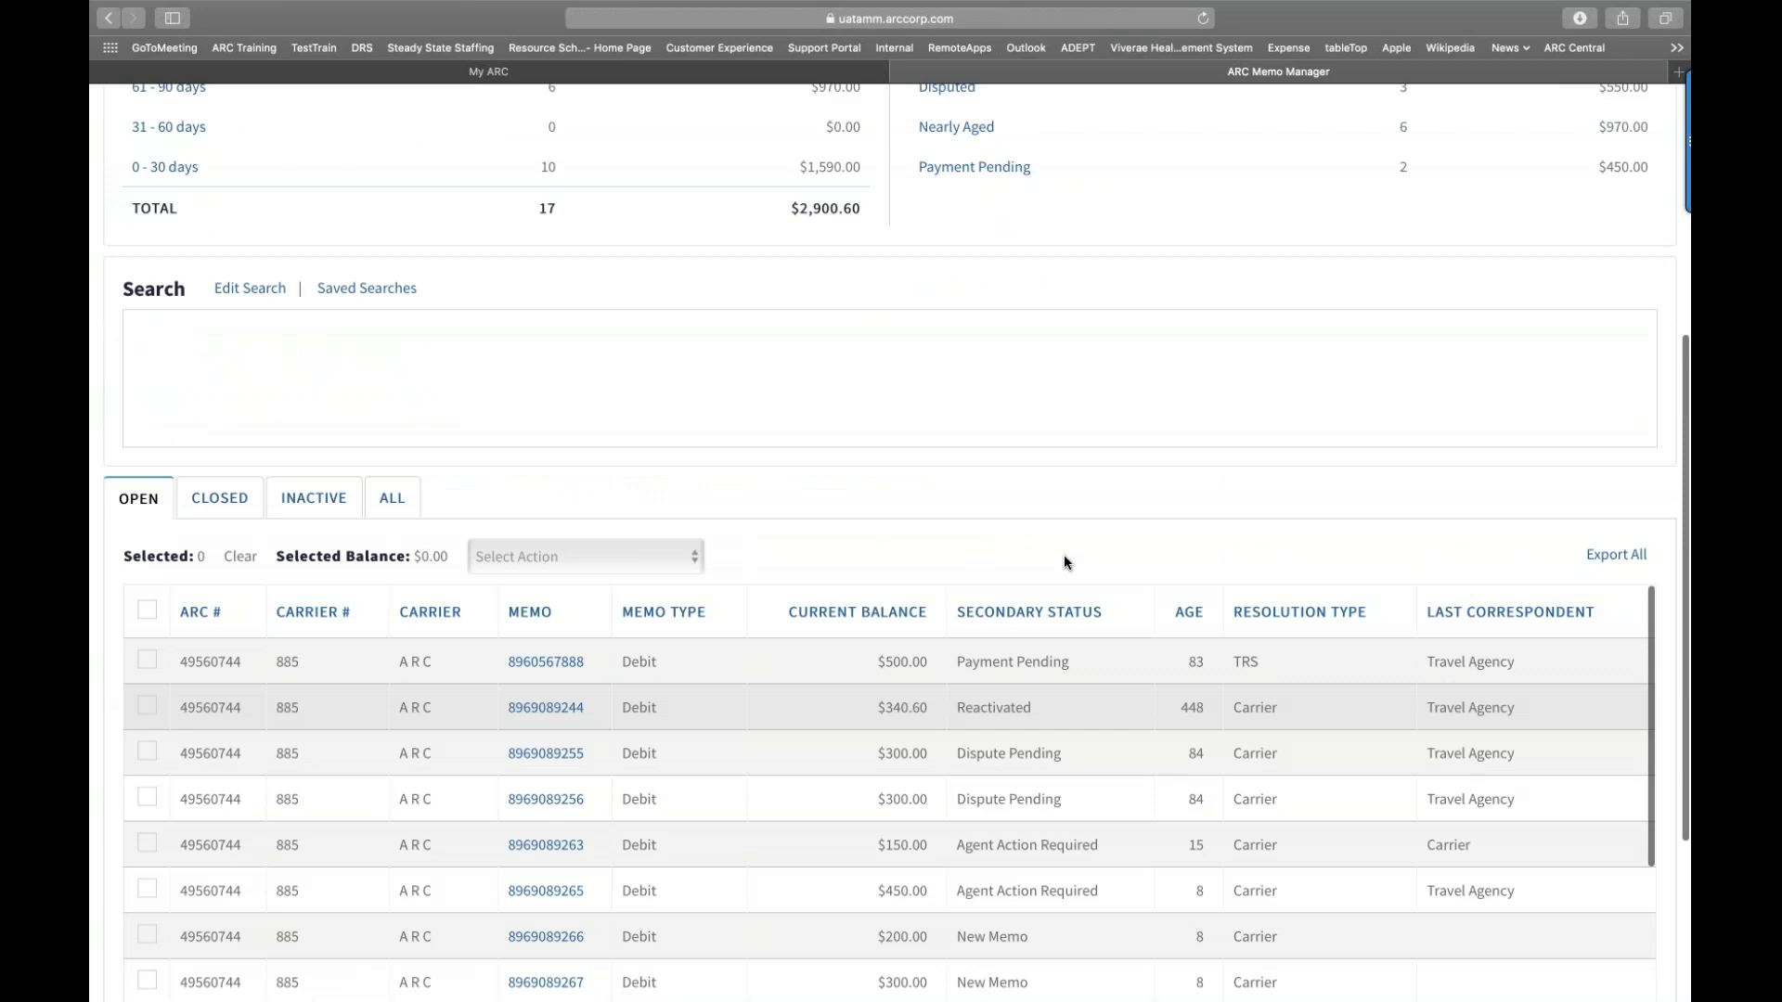
scroll(1063, 561, up, 6)
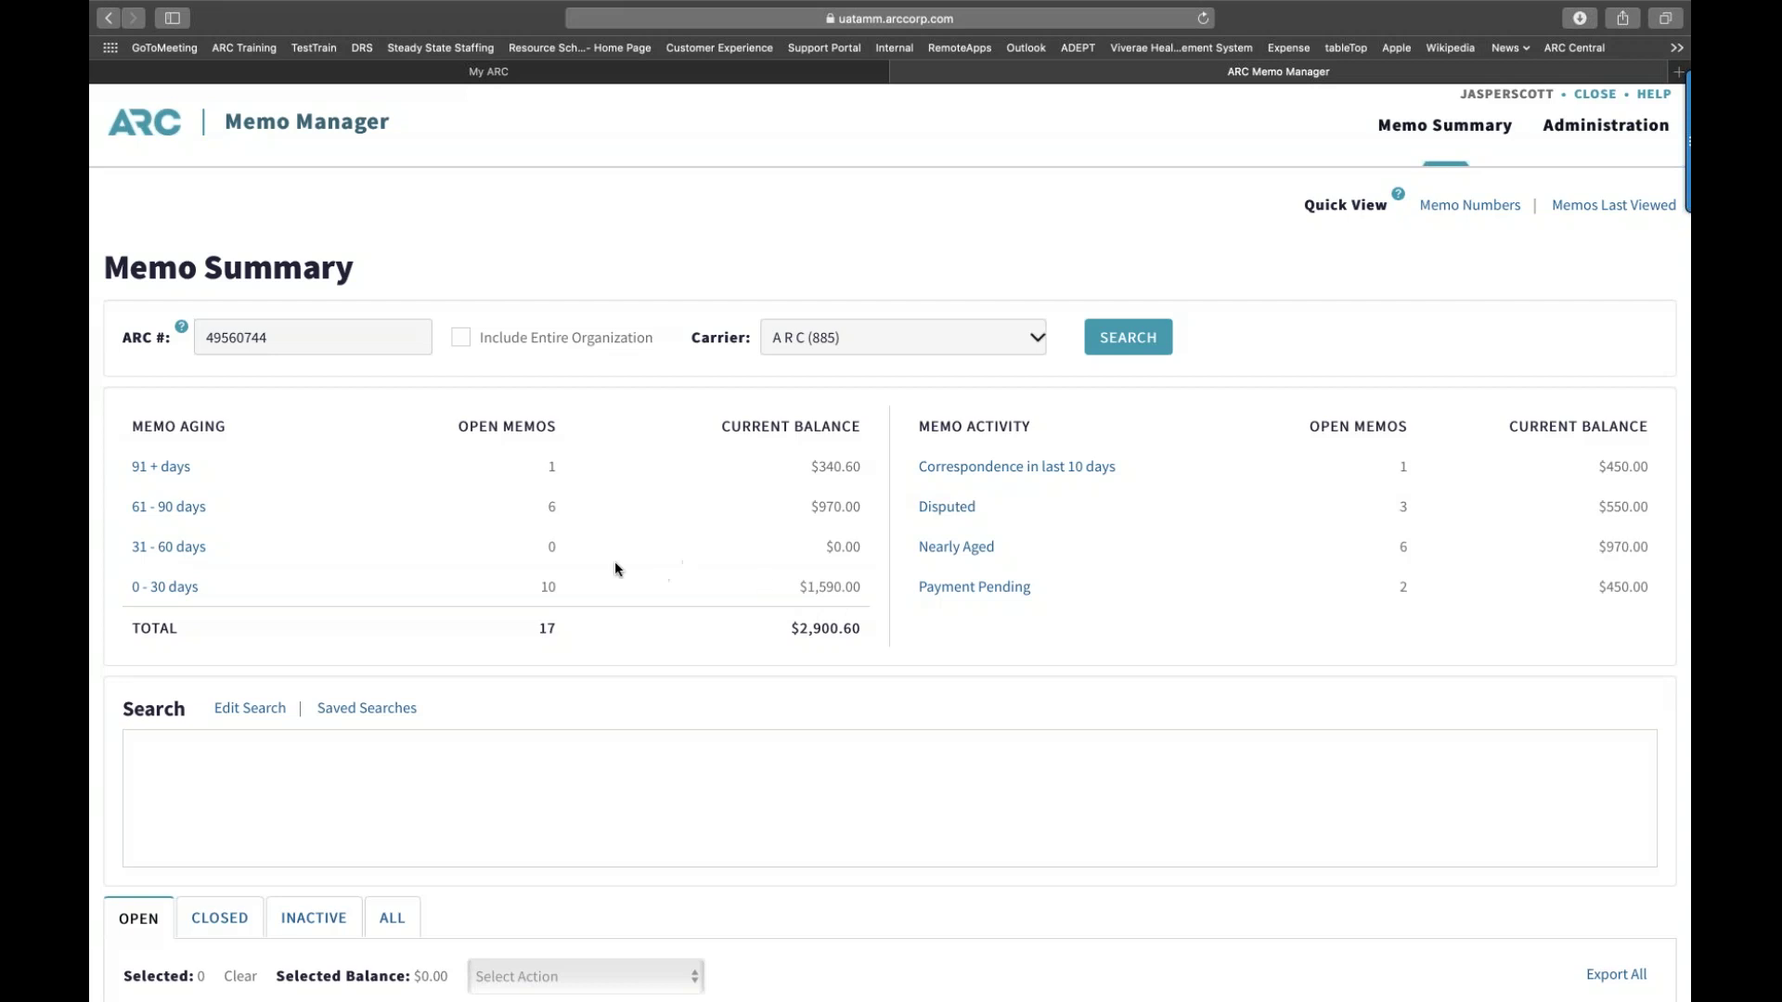
Step: Filter to memos aged 61–90 days and review the six results totalling $970.00
click(163, 508)
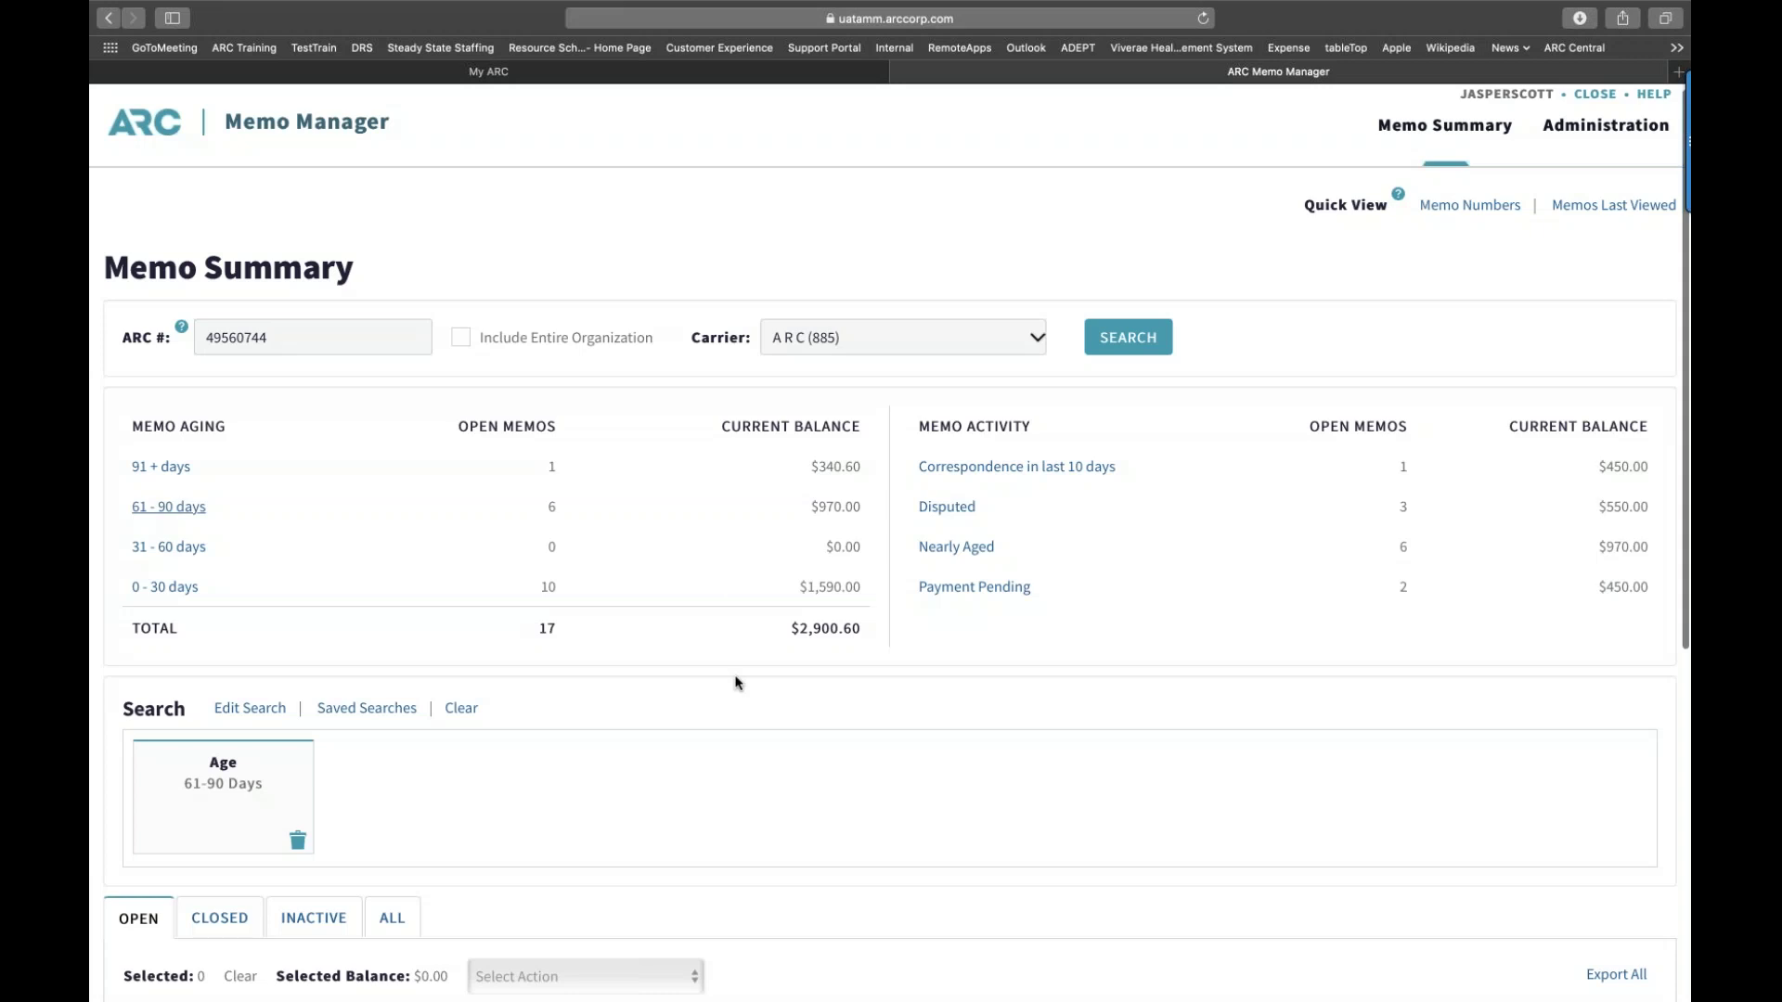
scroll(736, 683, down, 1)
scroll(736, 683, down, 5)
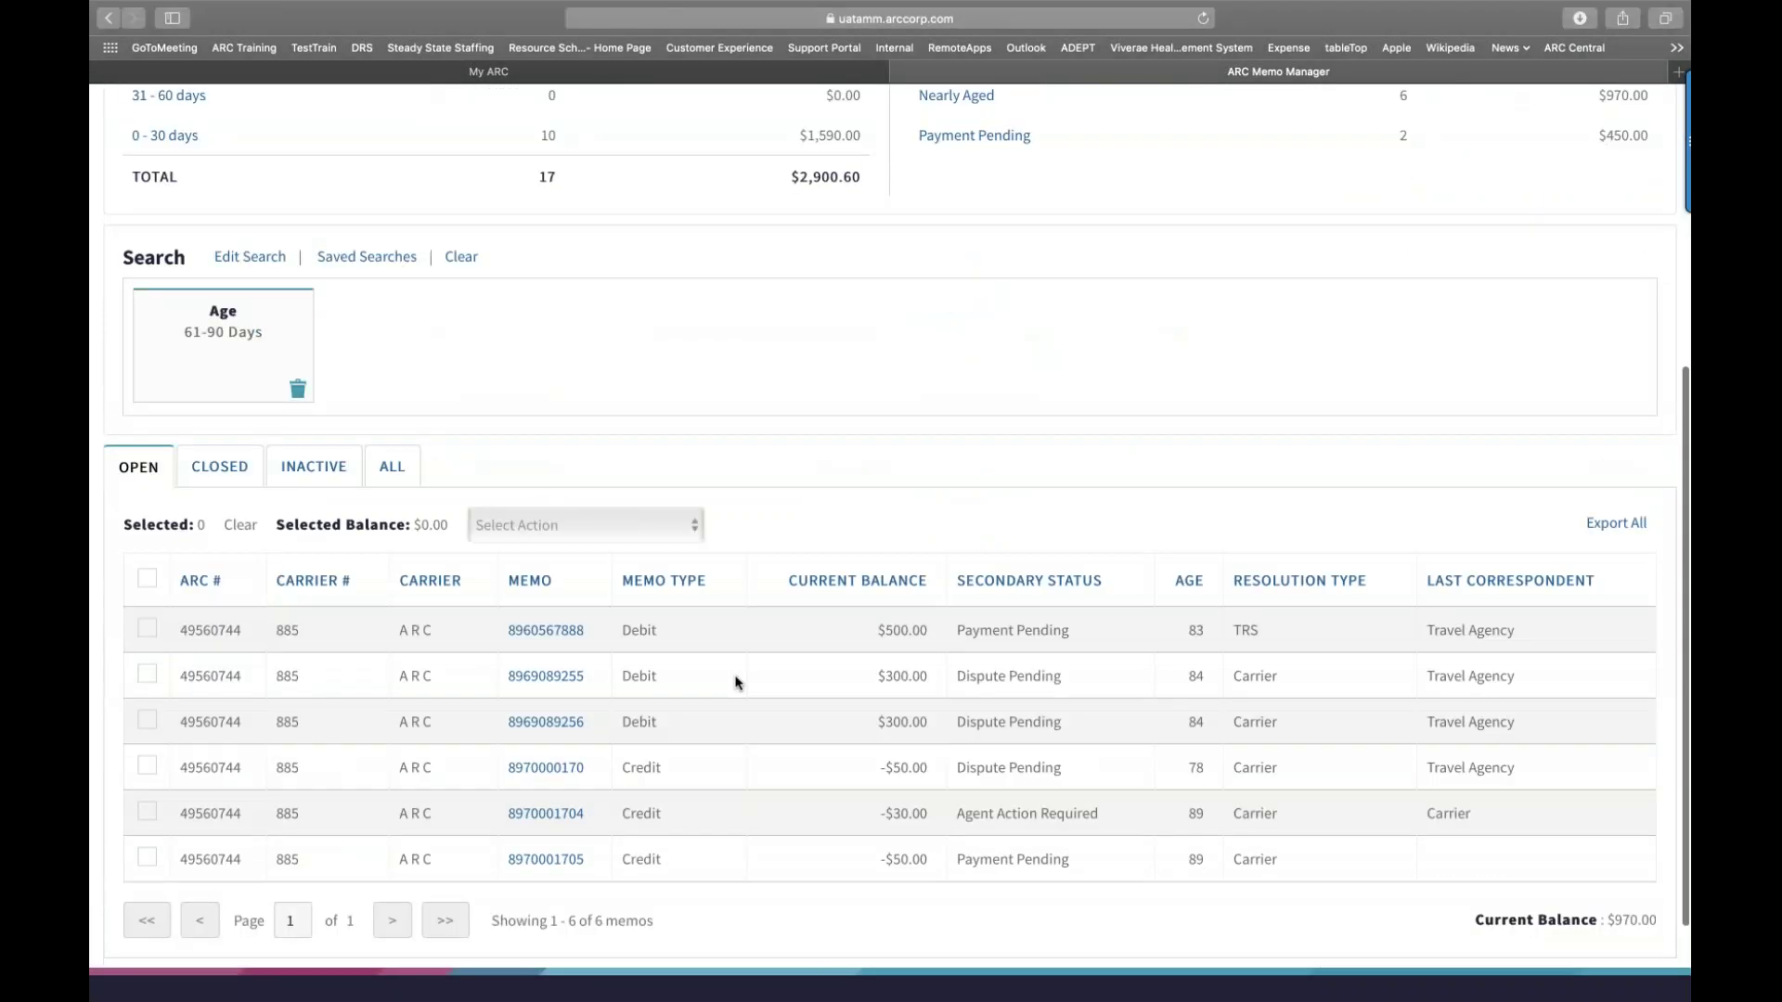
scroll(736, 683, down, 2)
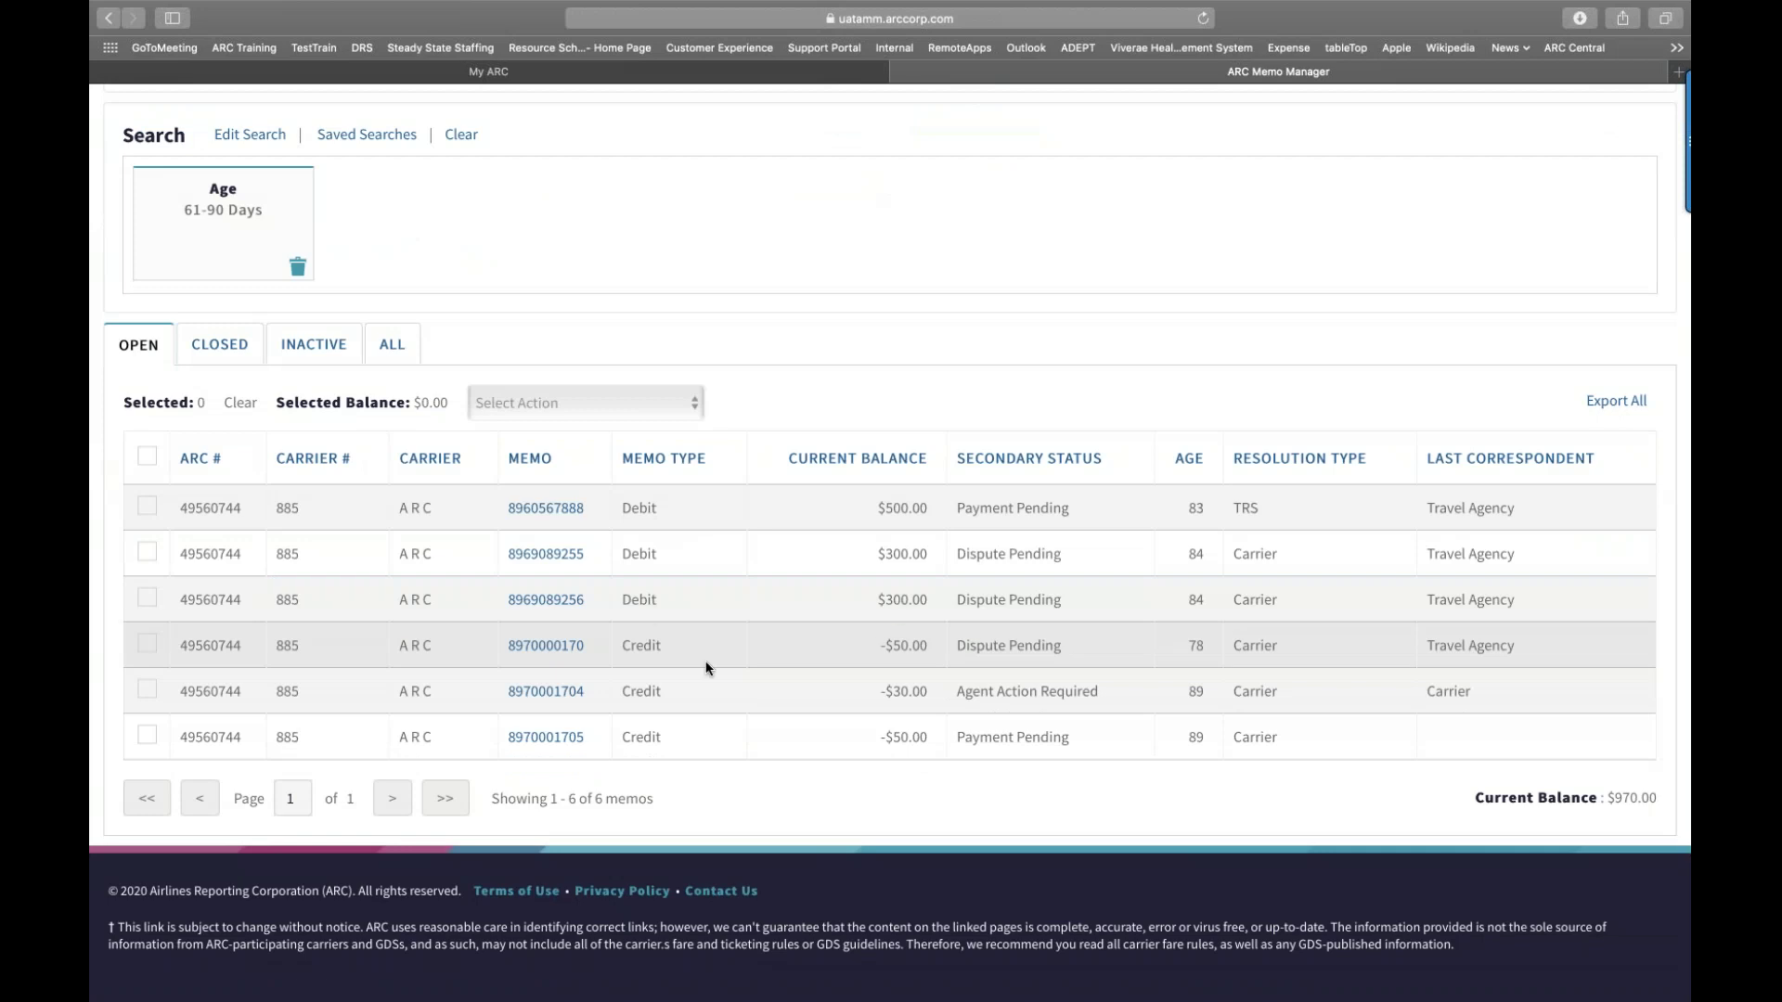
scroll(705, 668, up, 3)
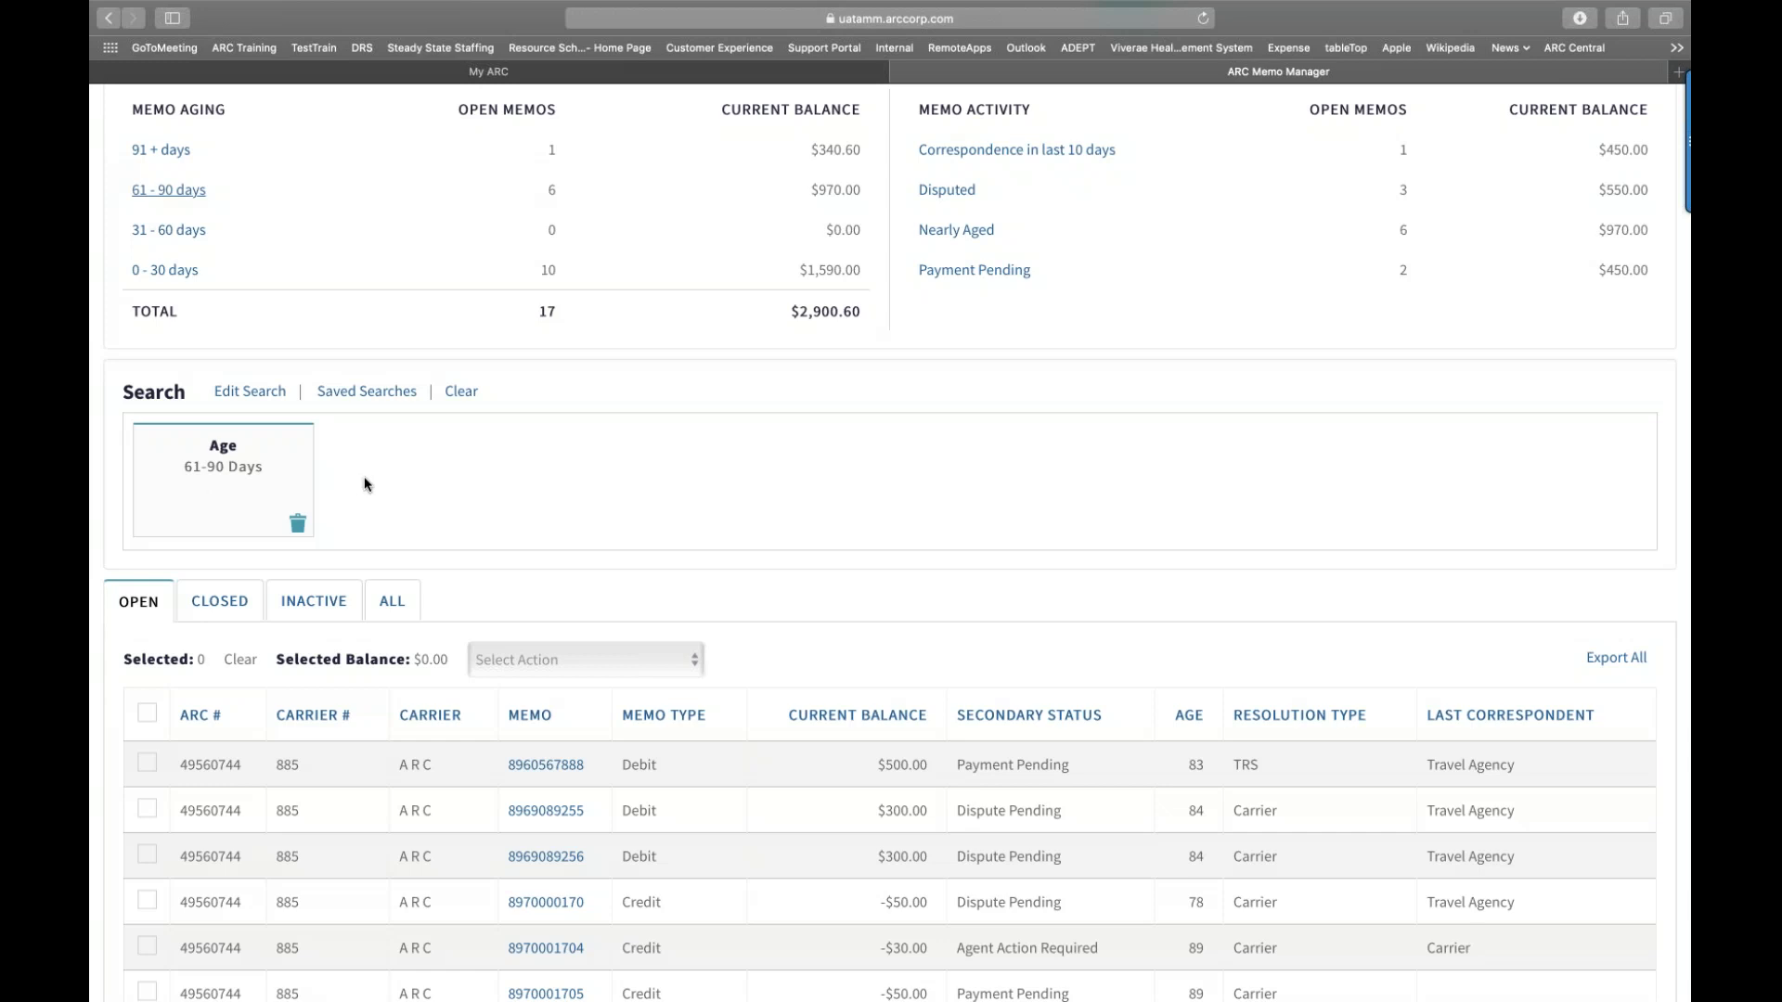
scroll(365, 482, up, 1)
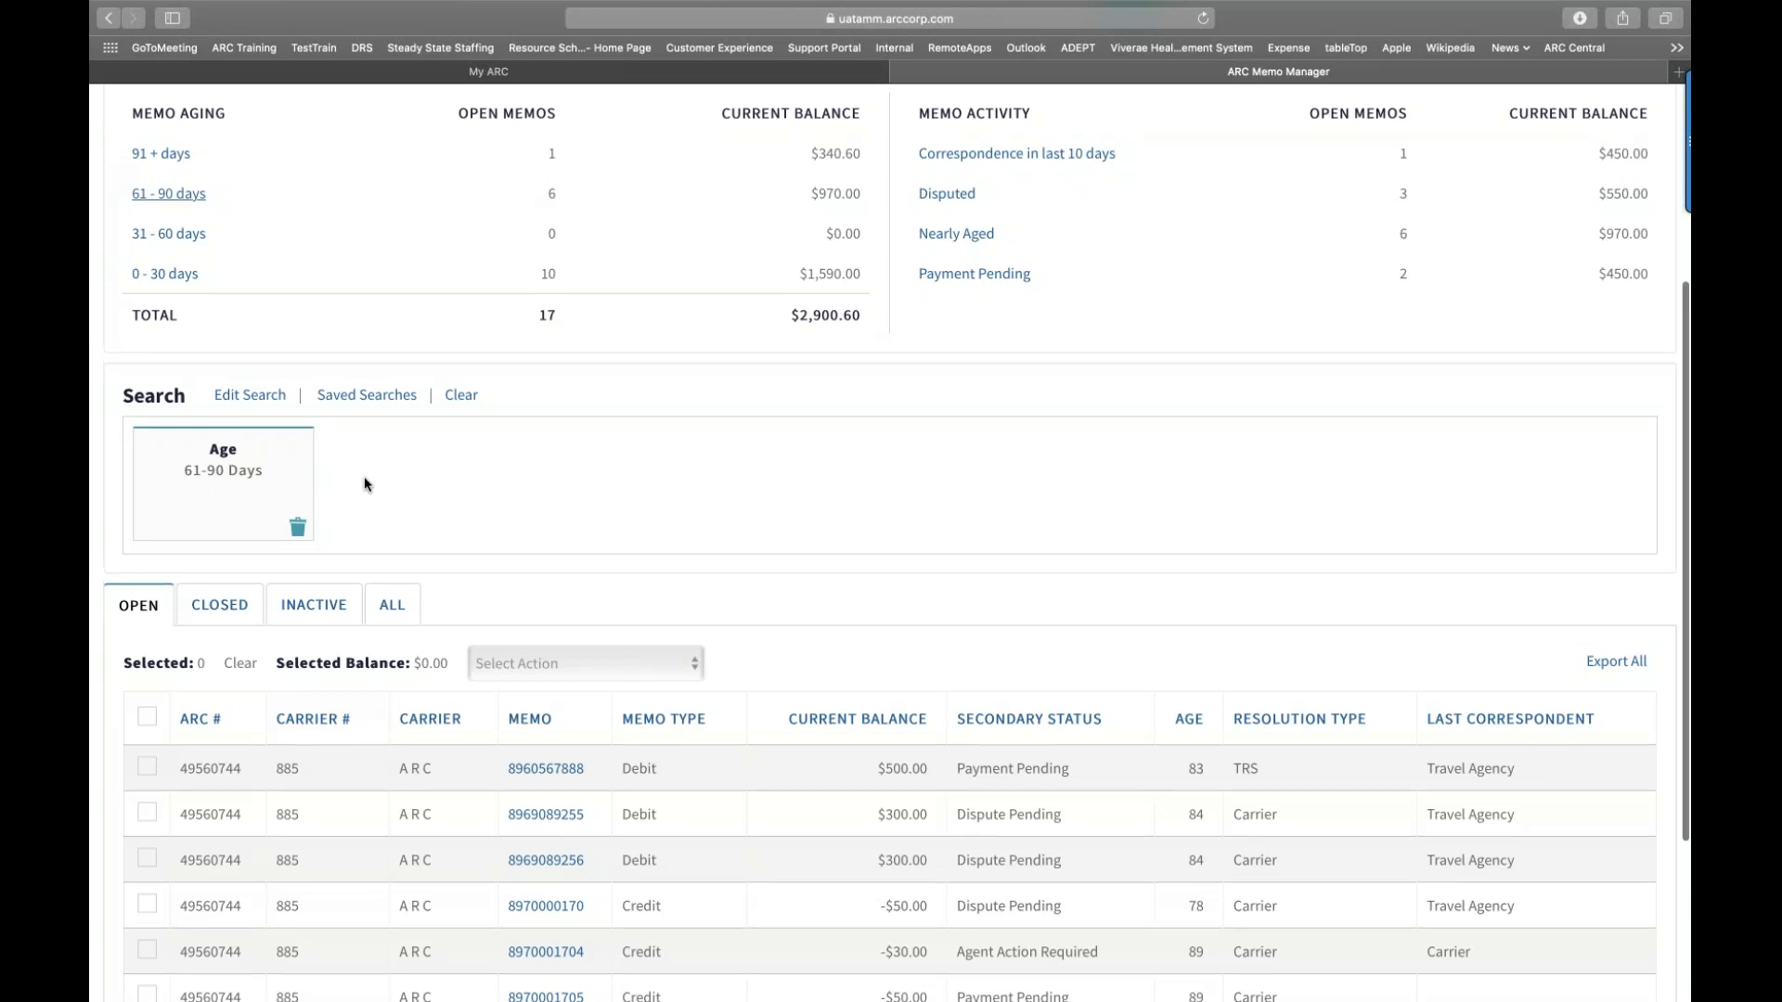
scroll(364, 483, up, 3)
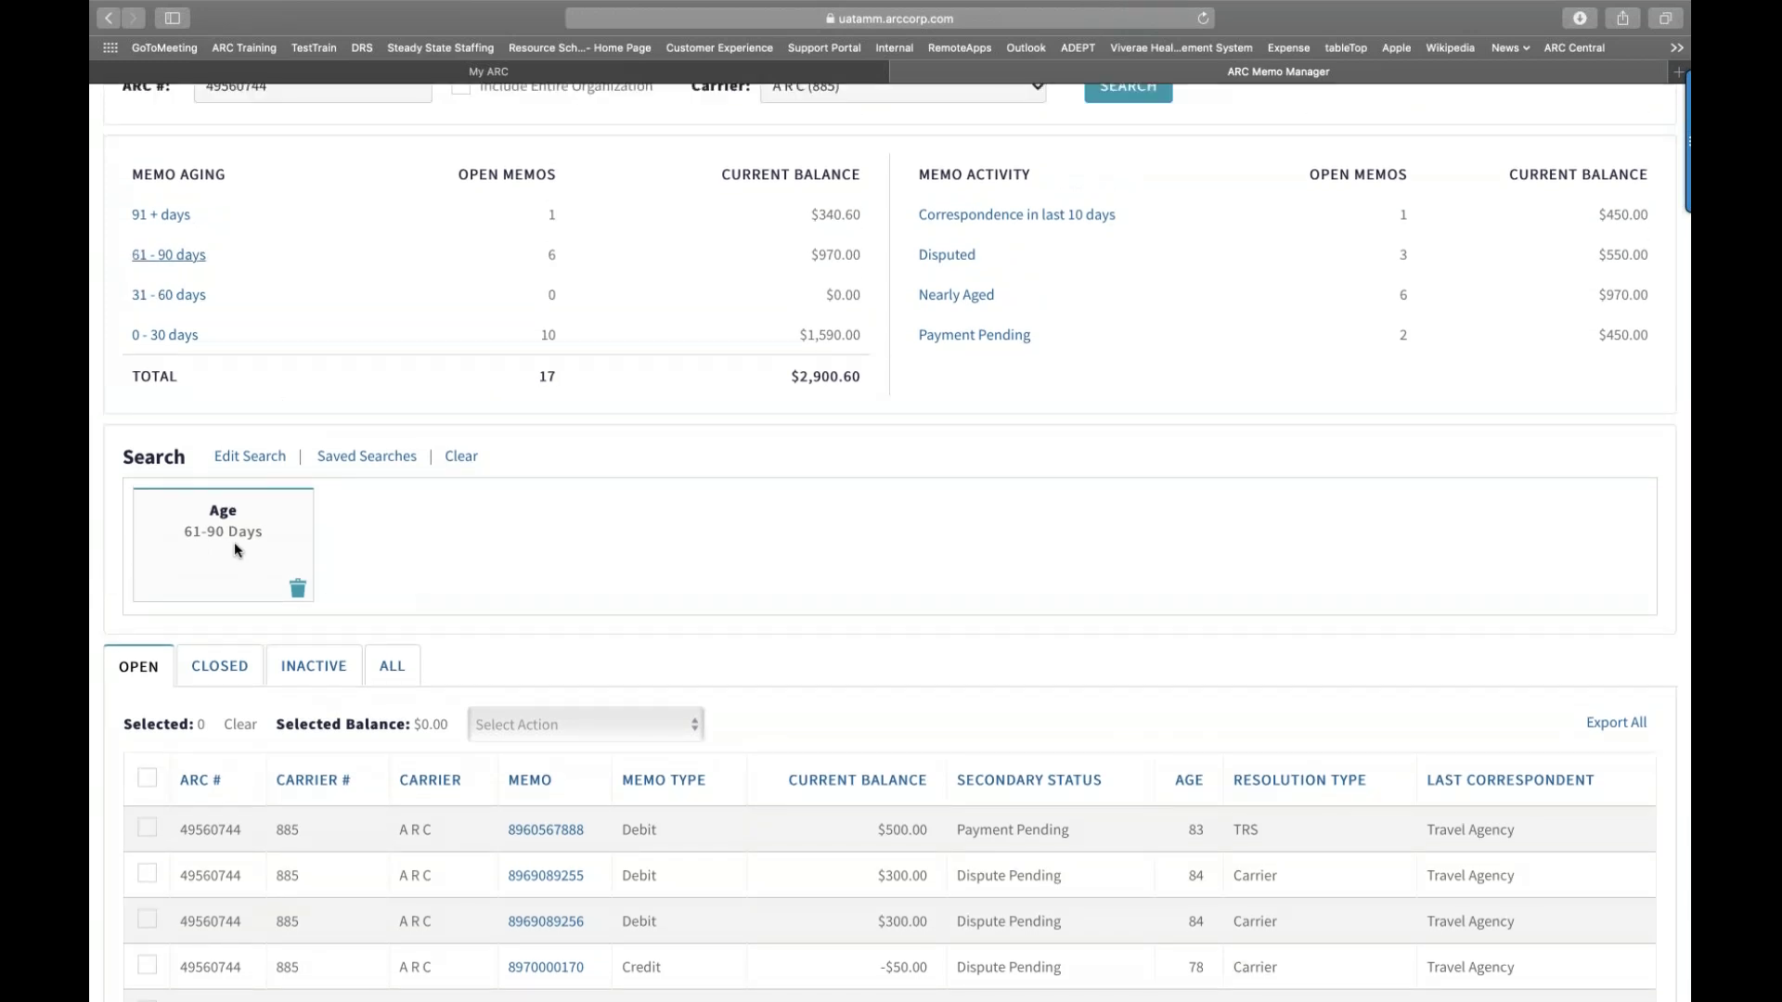
Step: Delete the Age 61-90 Days filter card so all 17 open memos are listed again
click(298, 591)
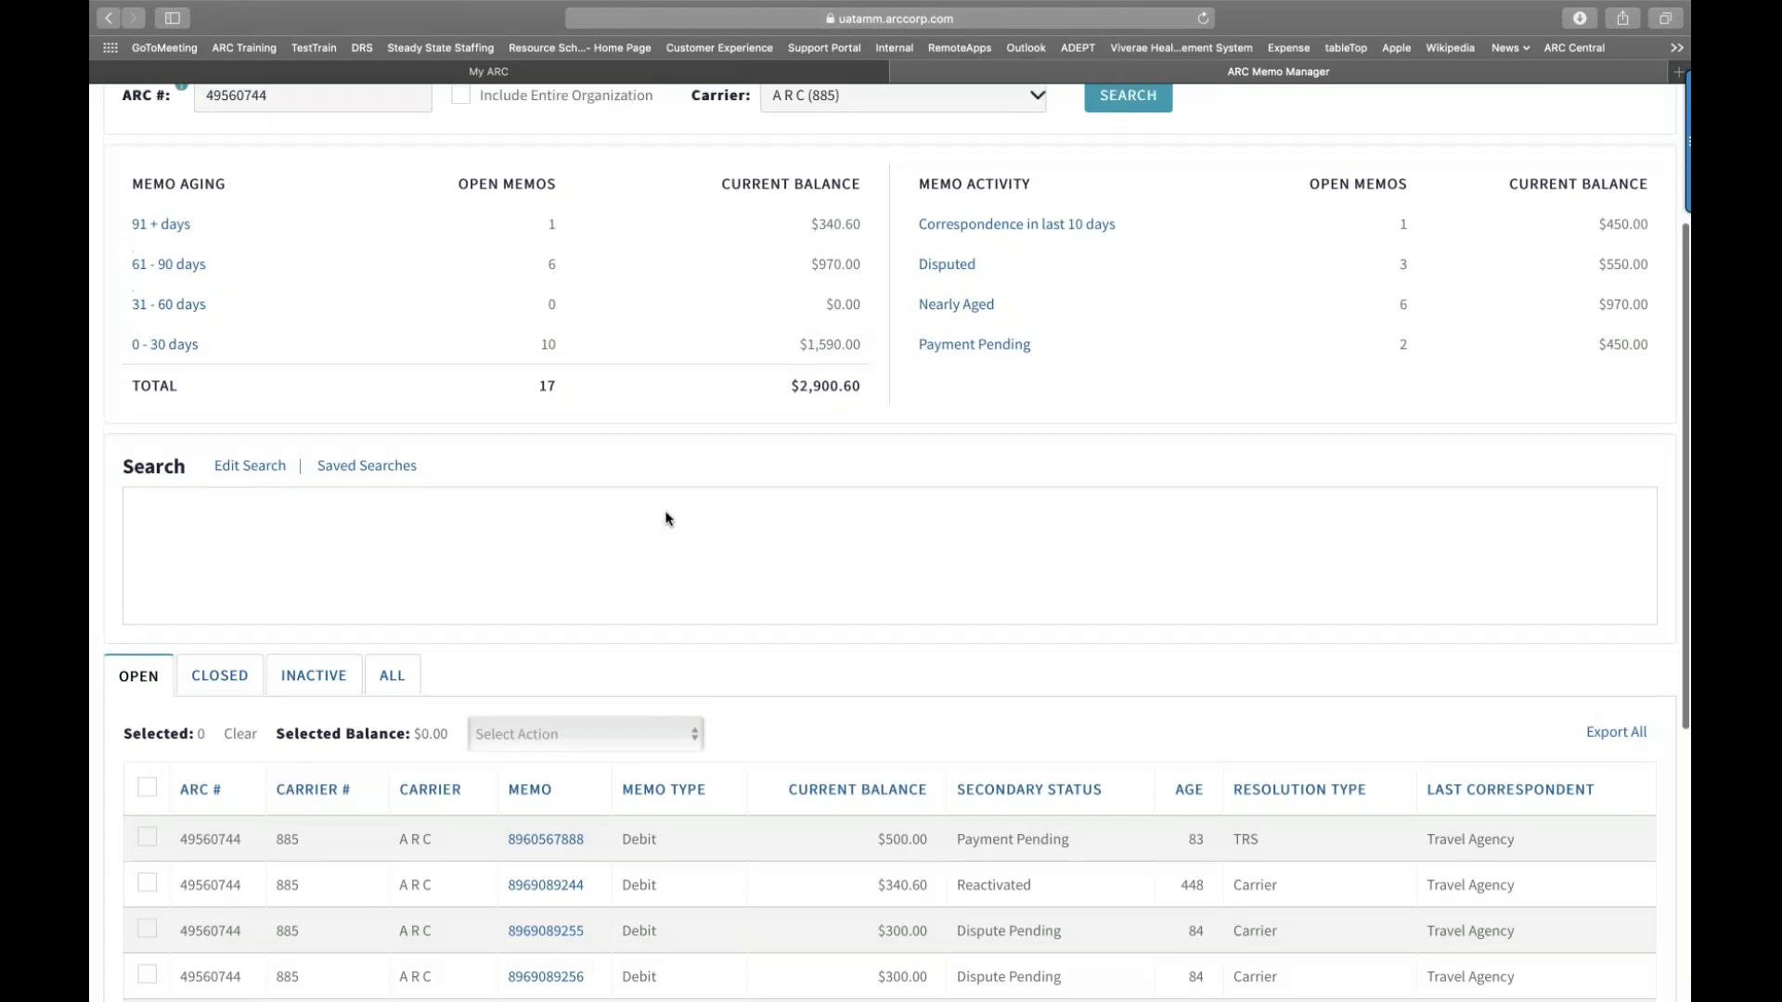
scroll(666, 517, up, 5)
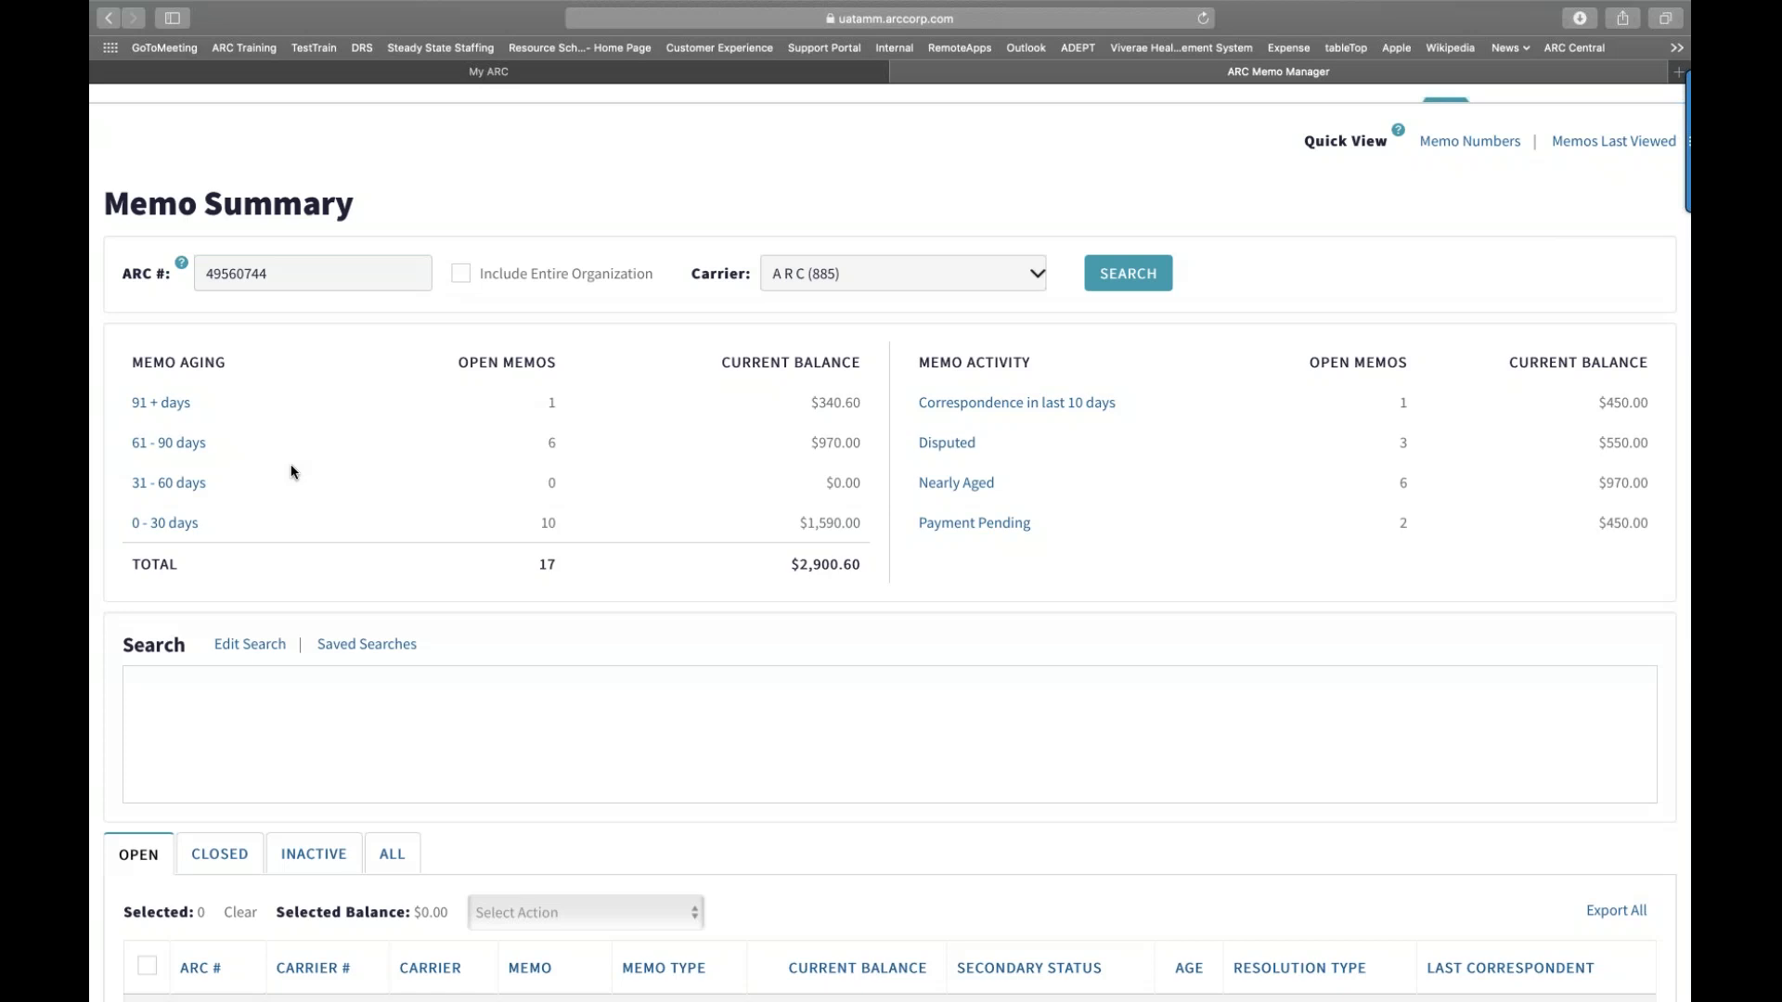
scroll(289, 470, up, 1)
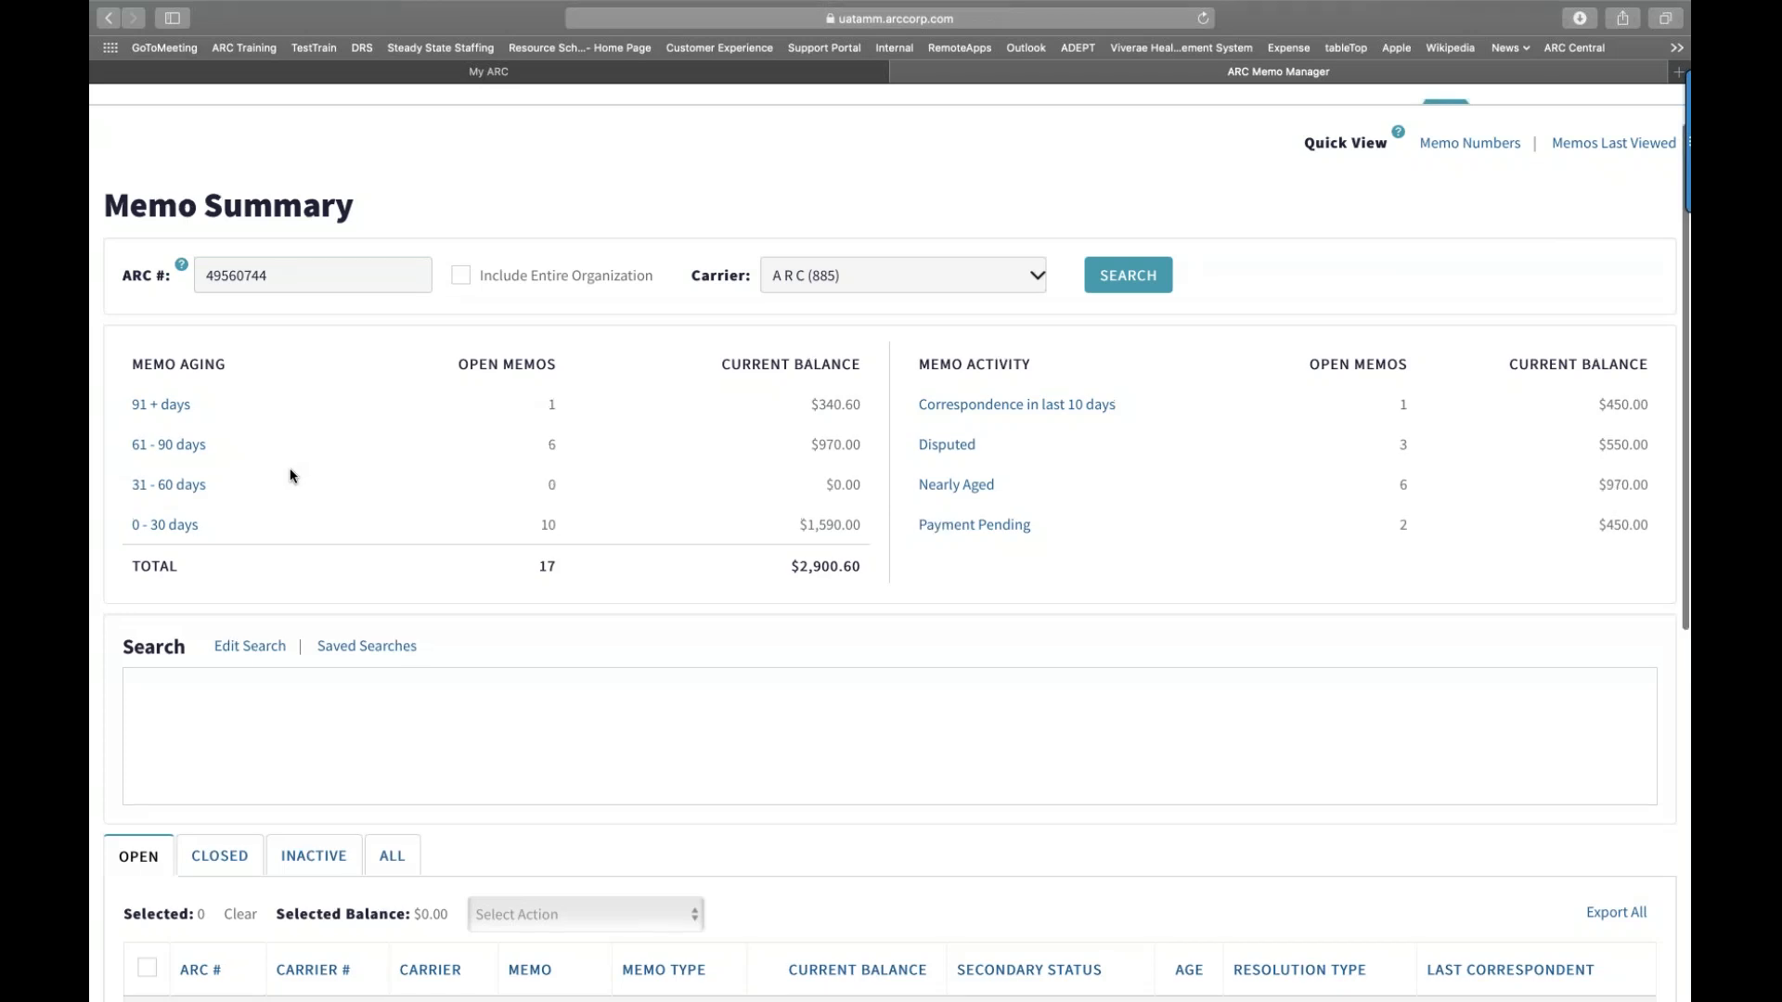
scroll(291, 475, up, 2)
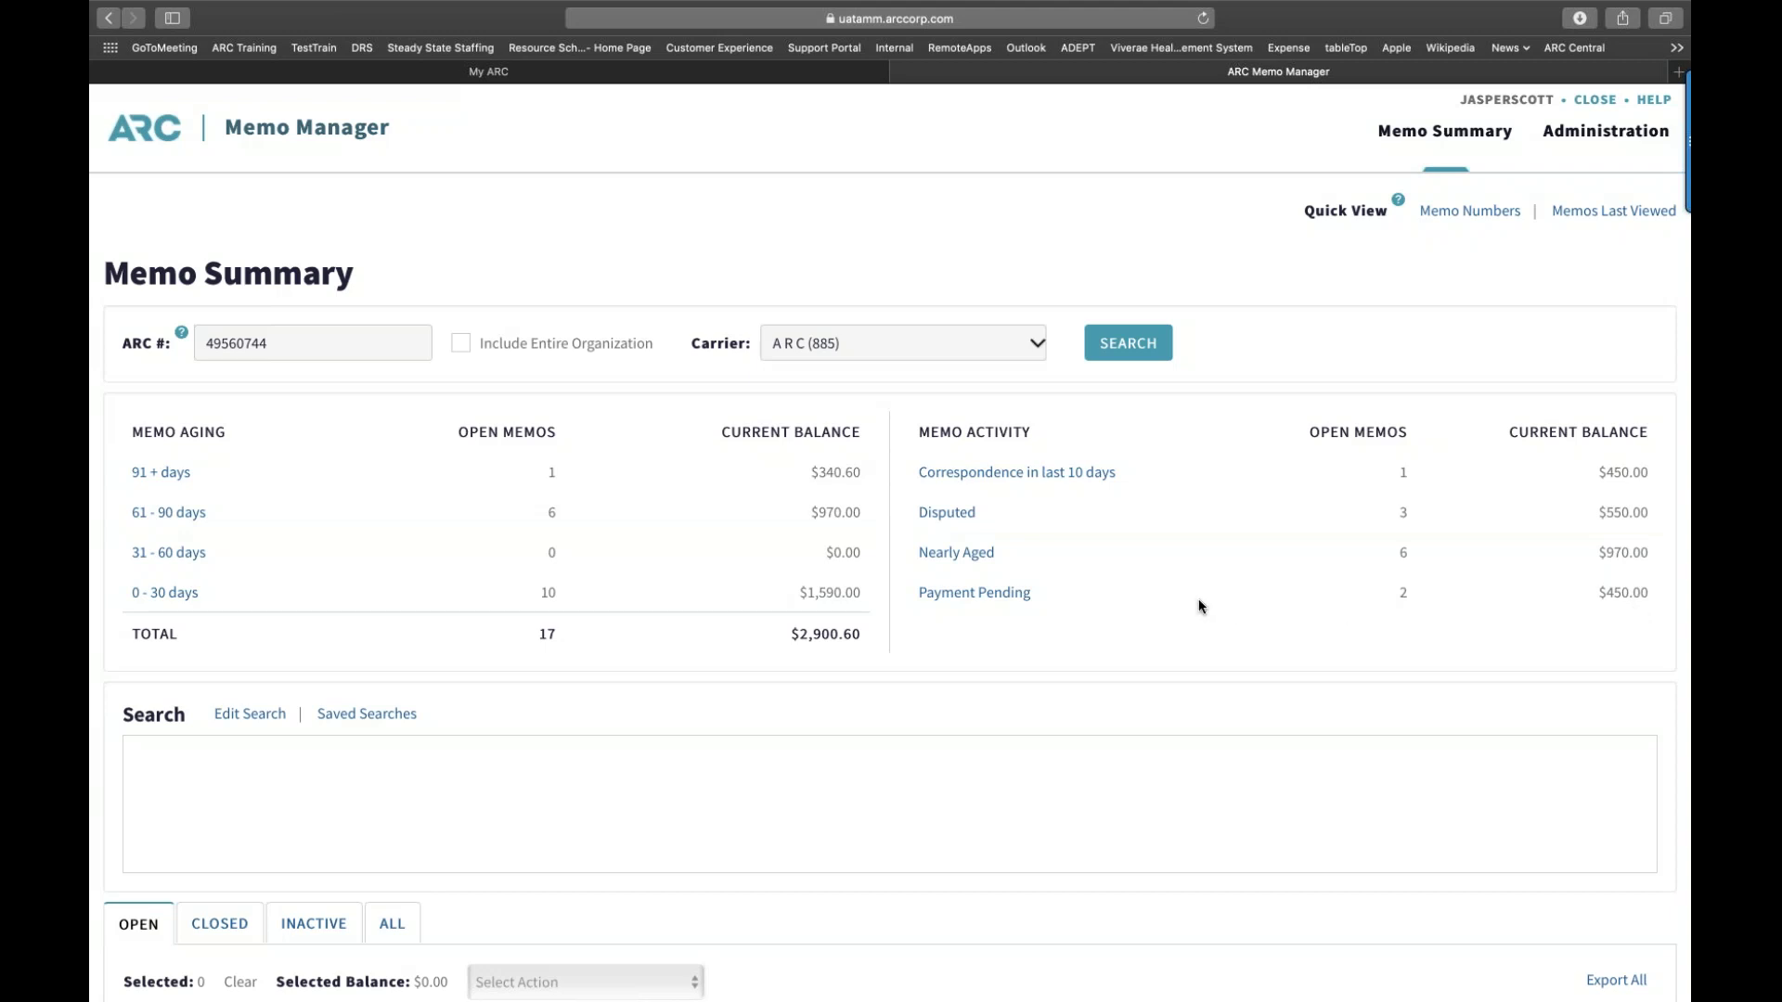
scroll(1198, 598, down, 2)
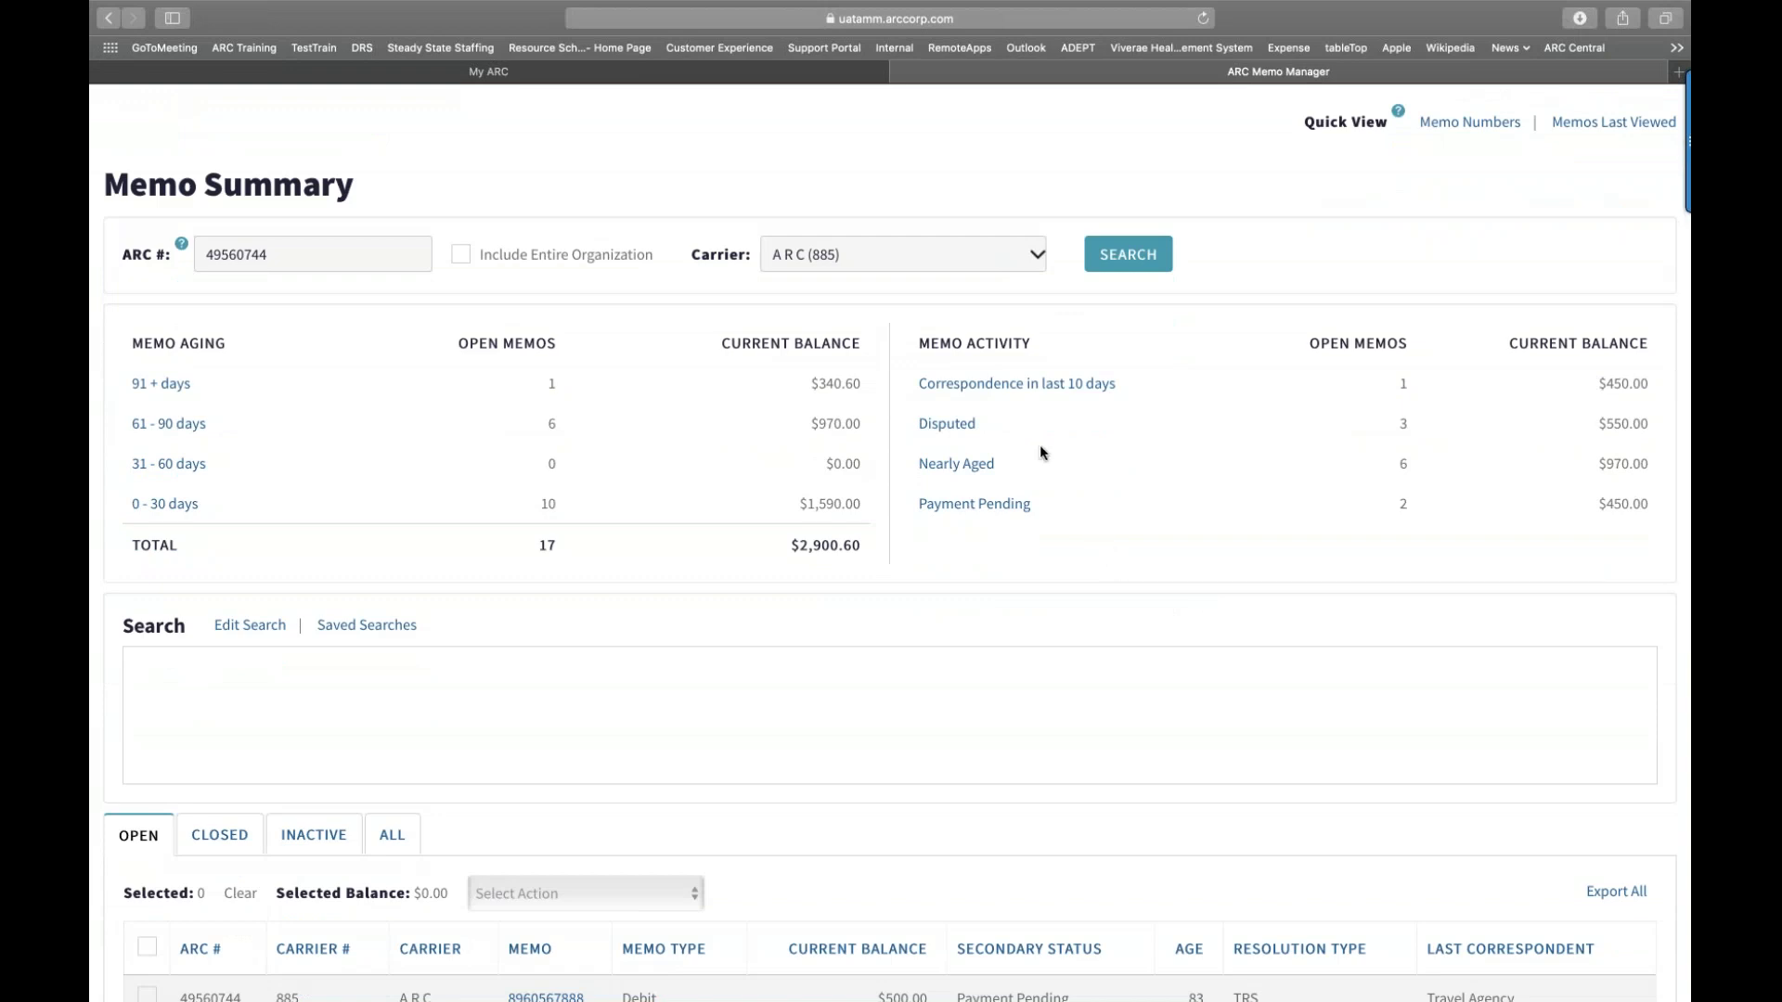
Step: Show only the Disputed memos, which are three Dispute Pending memos totalling $550.00
click(957, 428)
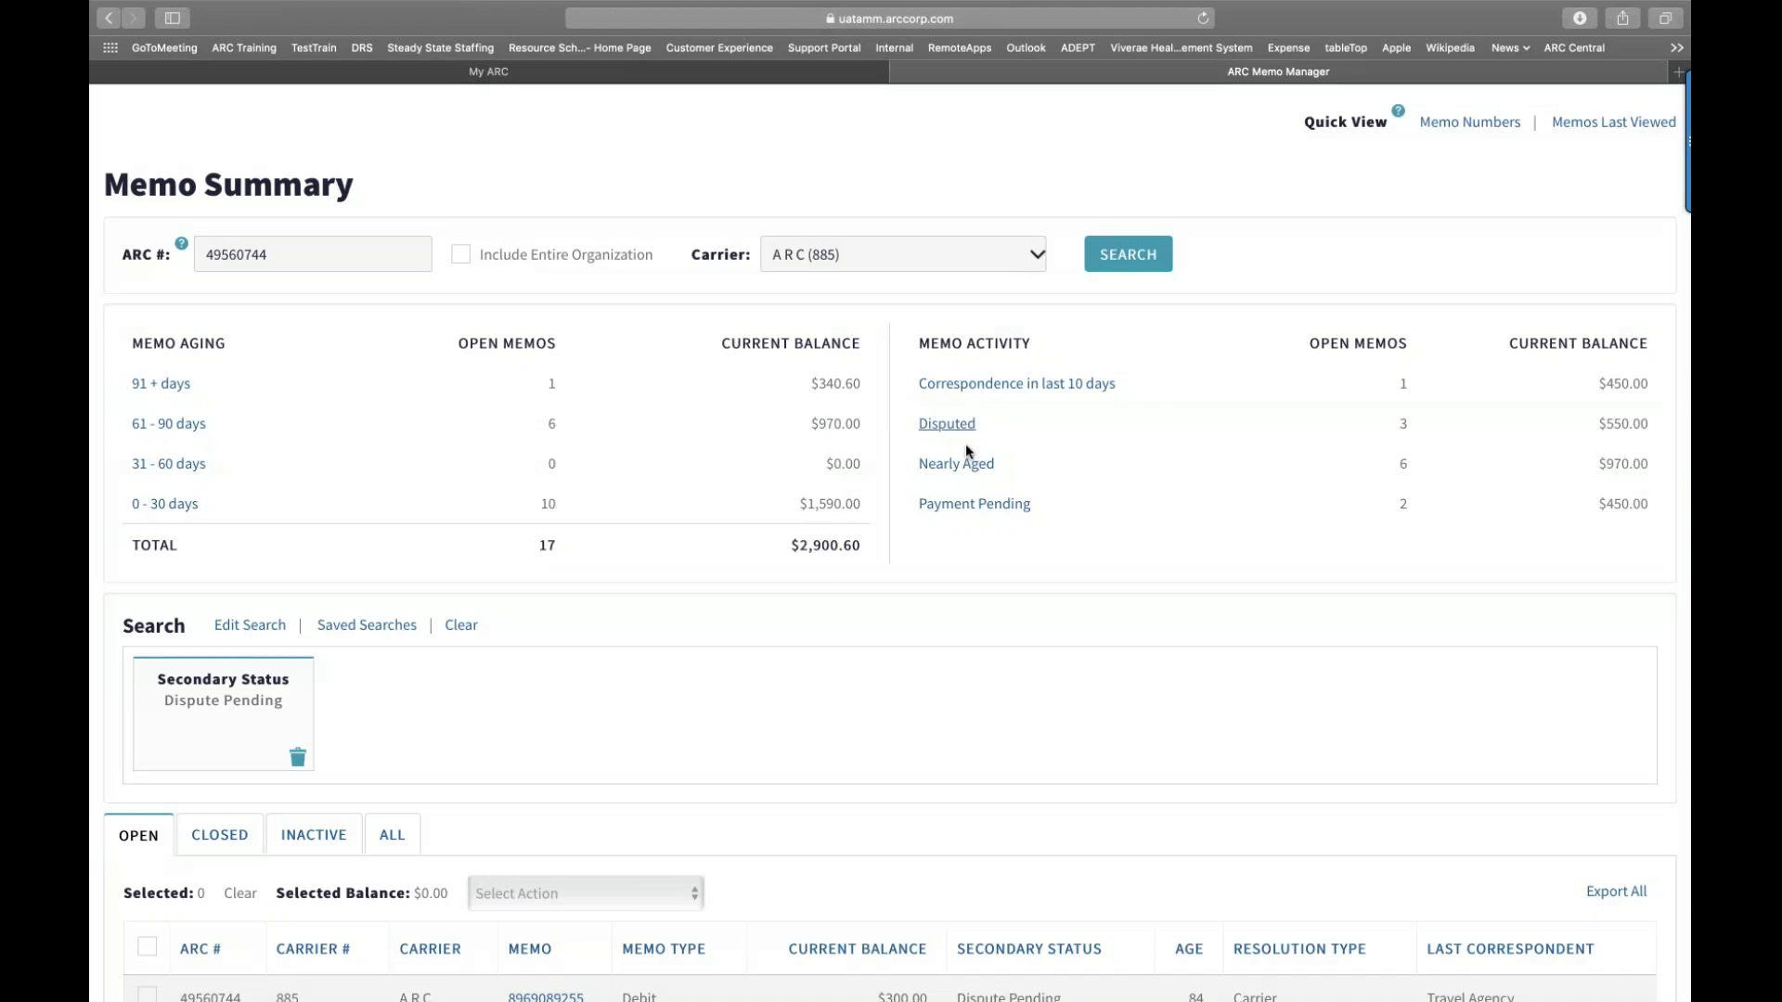
scroll(965, 444, down, 4)
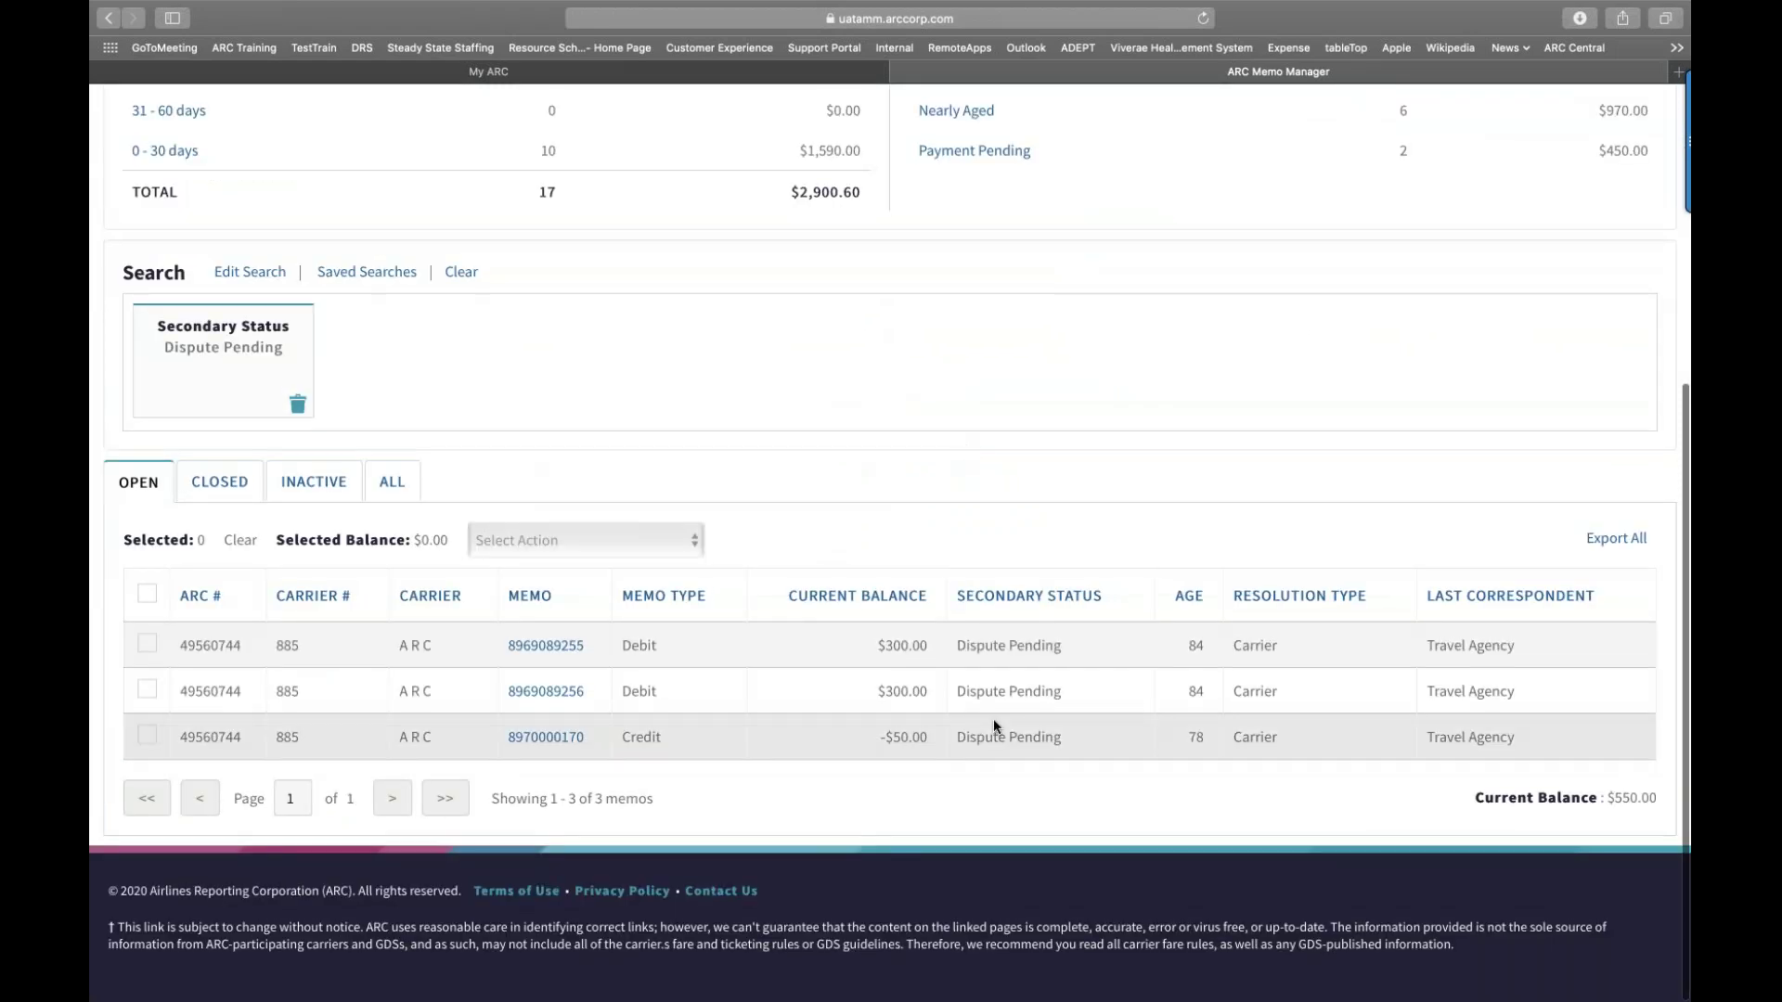
scroll(993, 720, up, 2)
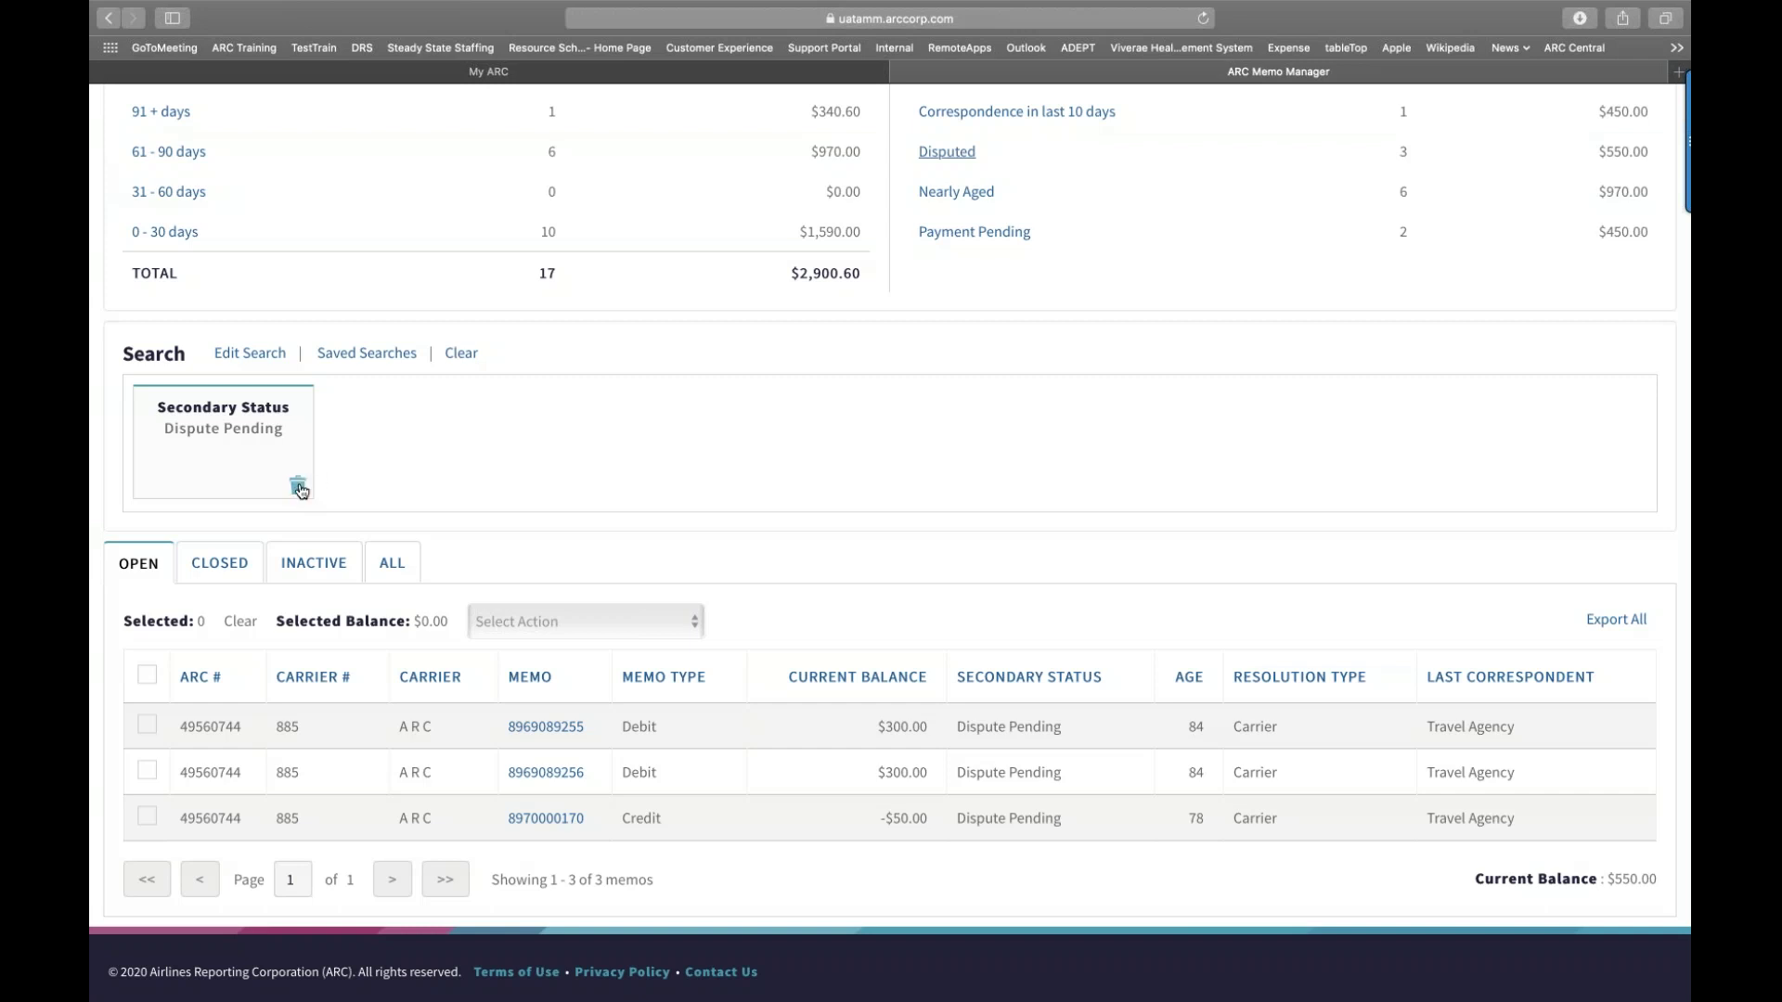
Step: Delete the Secondary Status (Dispute Pending) filter card and return to the top of the list
click(298, 487)
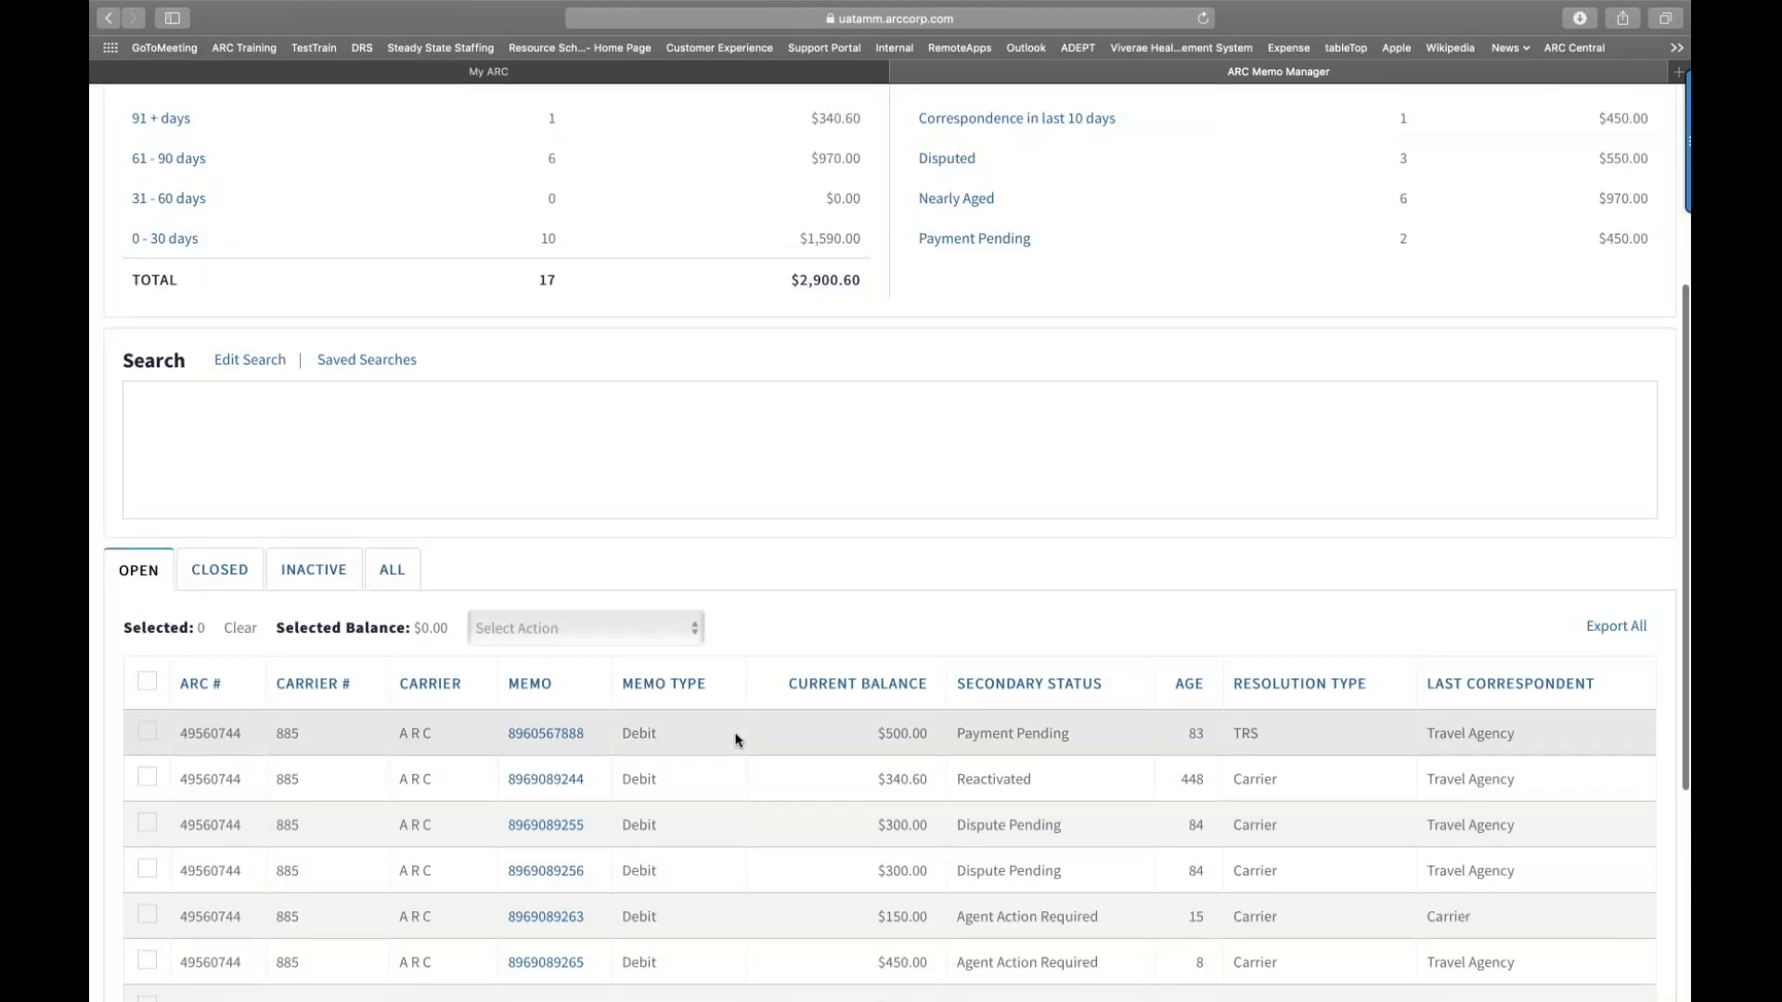
scroll(736, 738, up, 5)
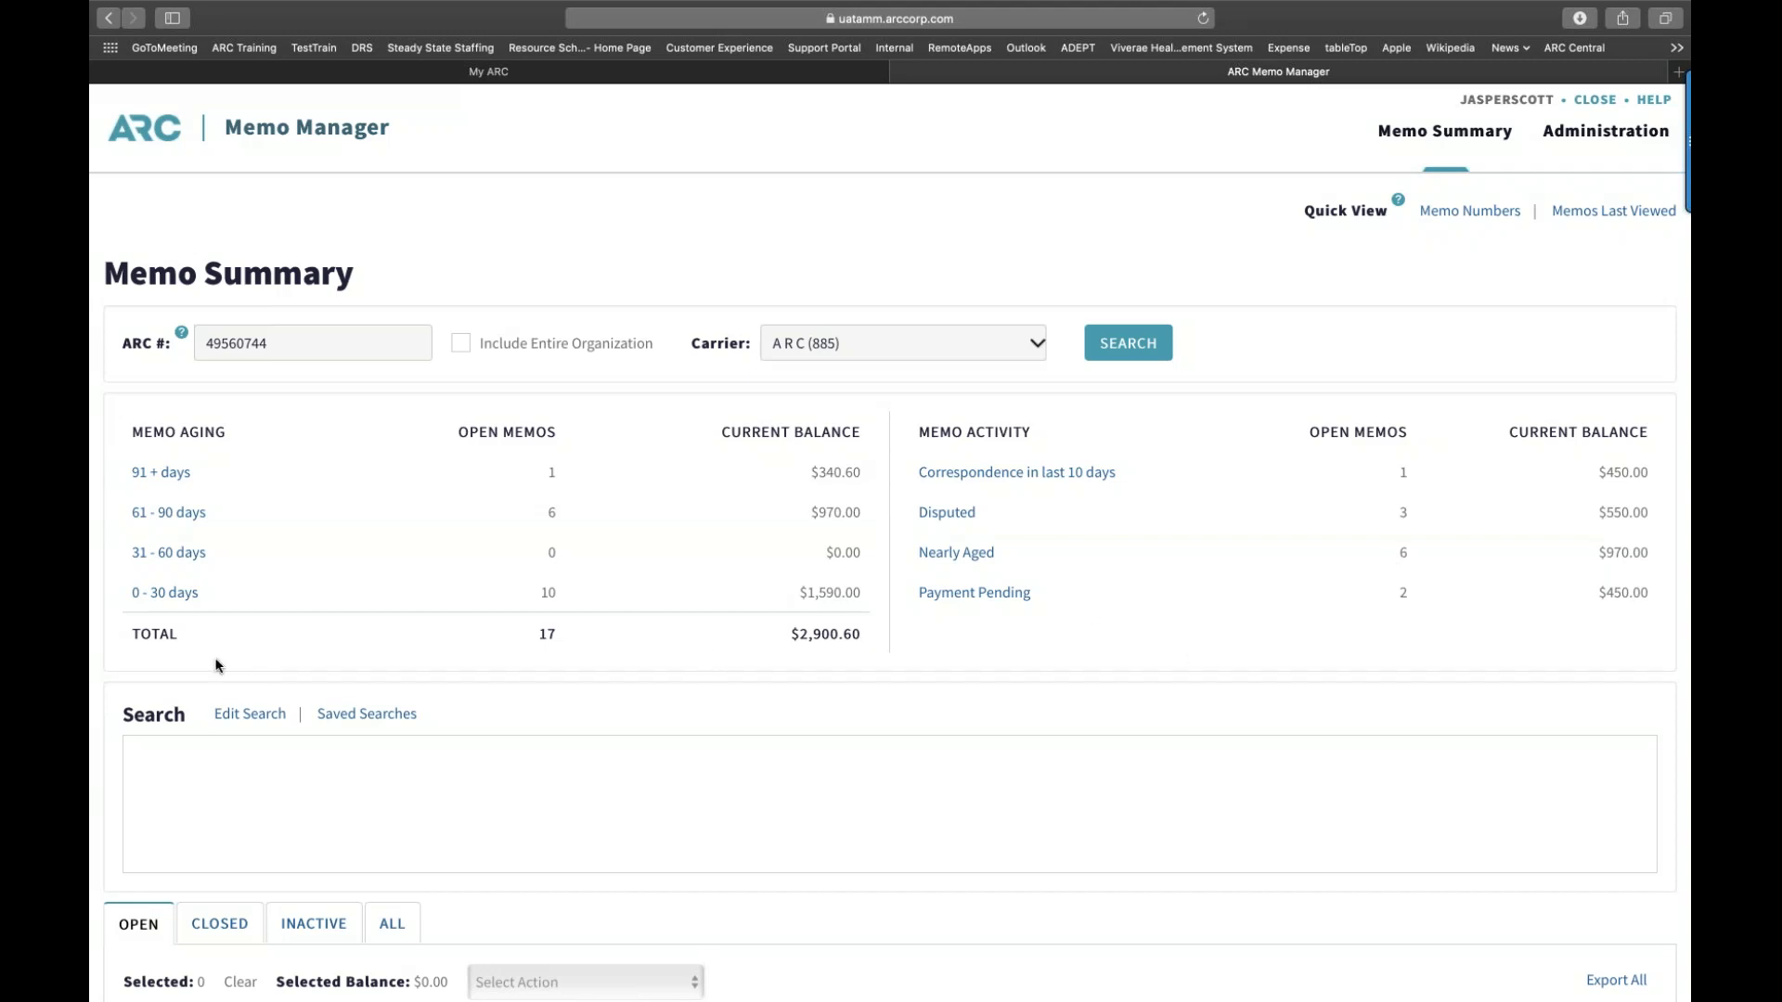
Step: Look through the blank Edit Search criteria, then close the dialog without updating results
click(237, 716)
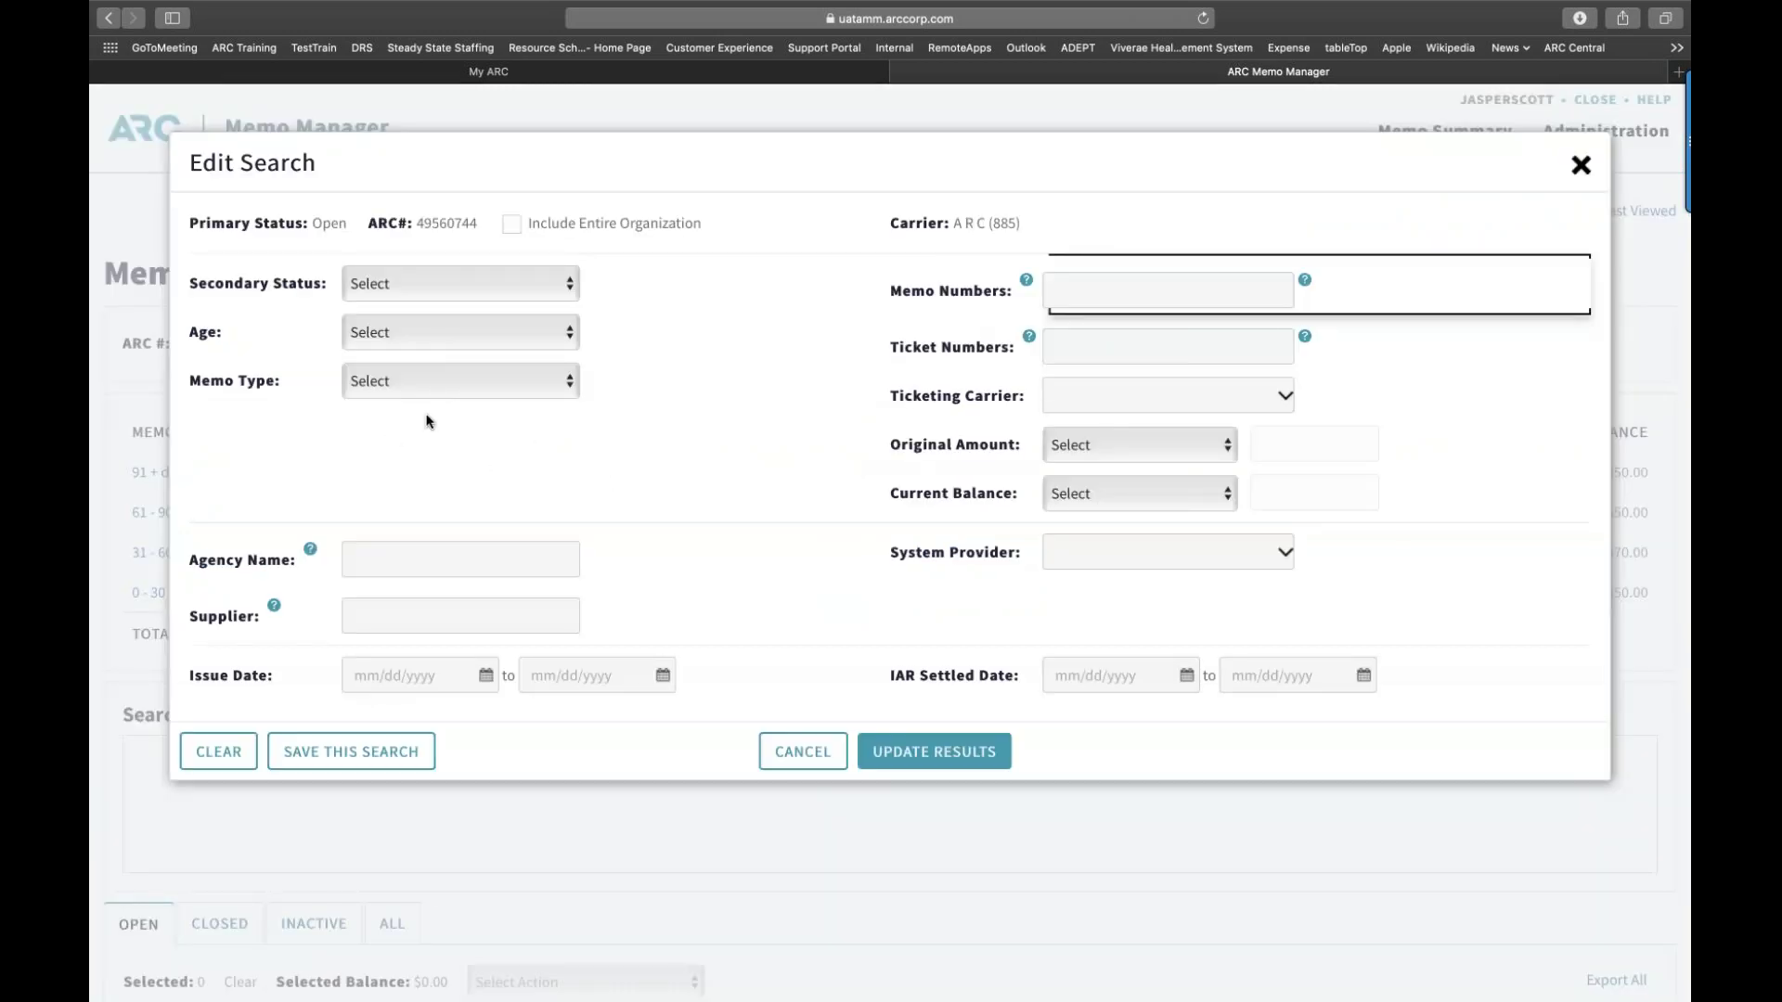
scroll(519, 437, down, 2)
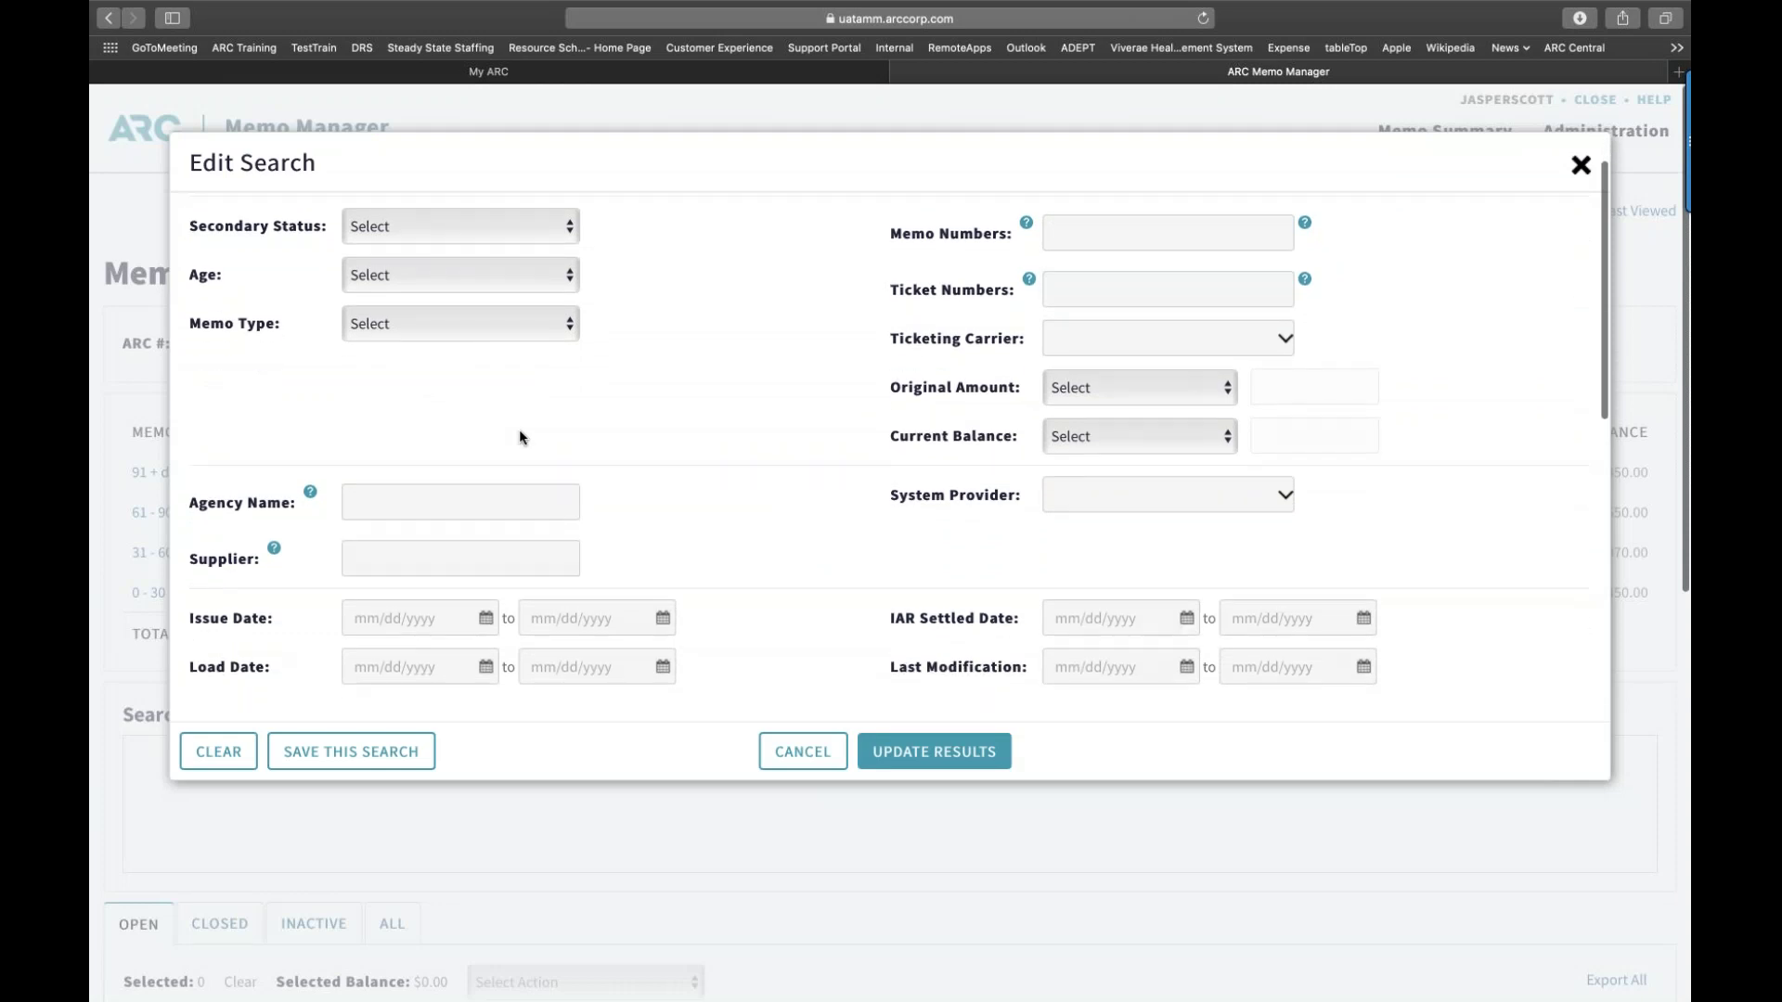
scroll(520, 436, up, 2)
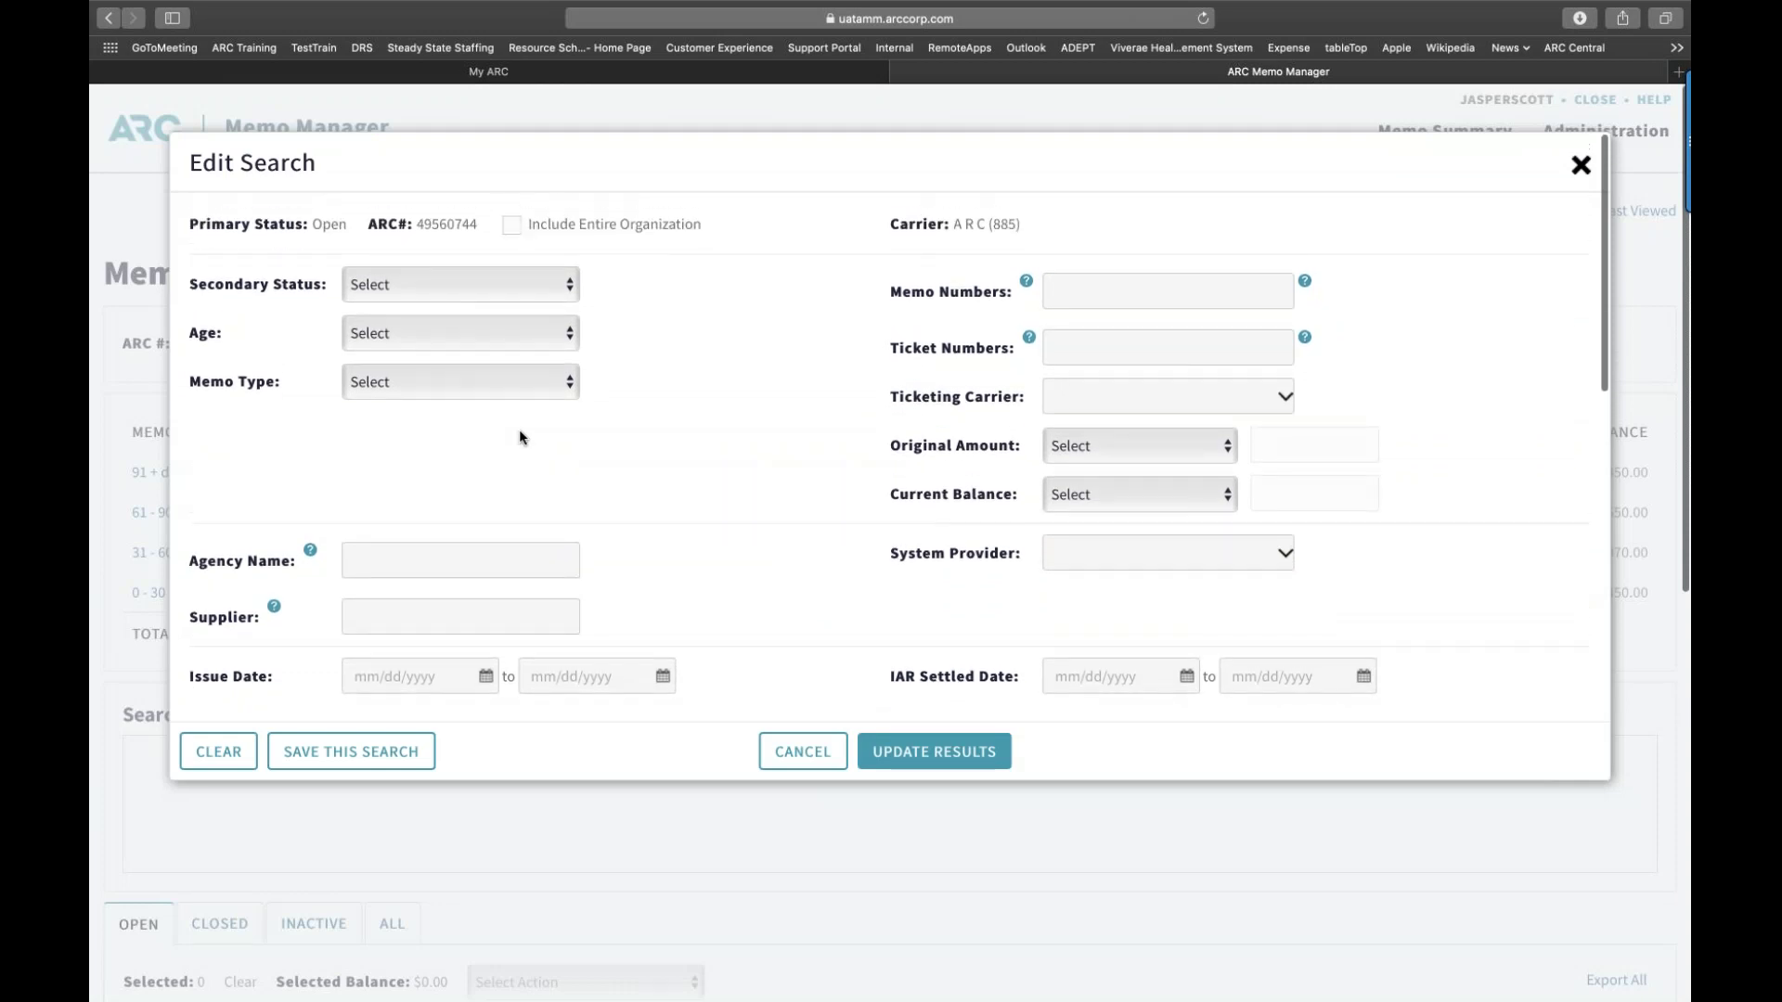
scroll(520, 436, down, 6)
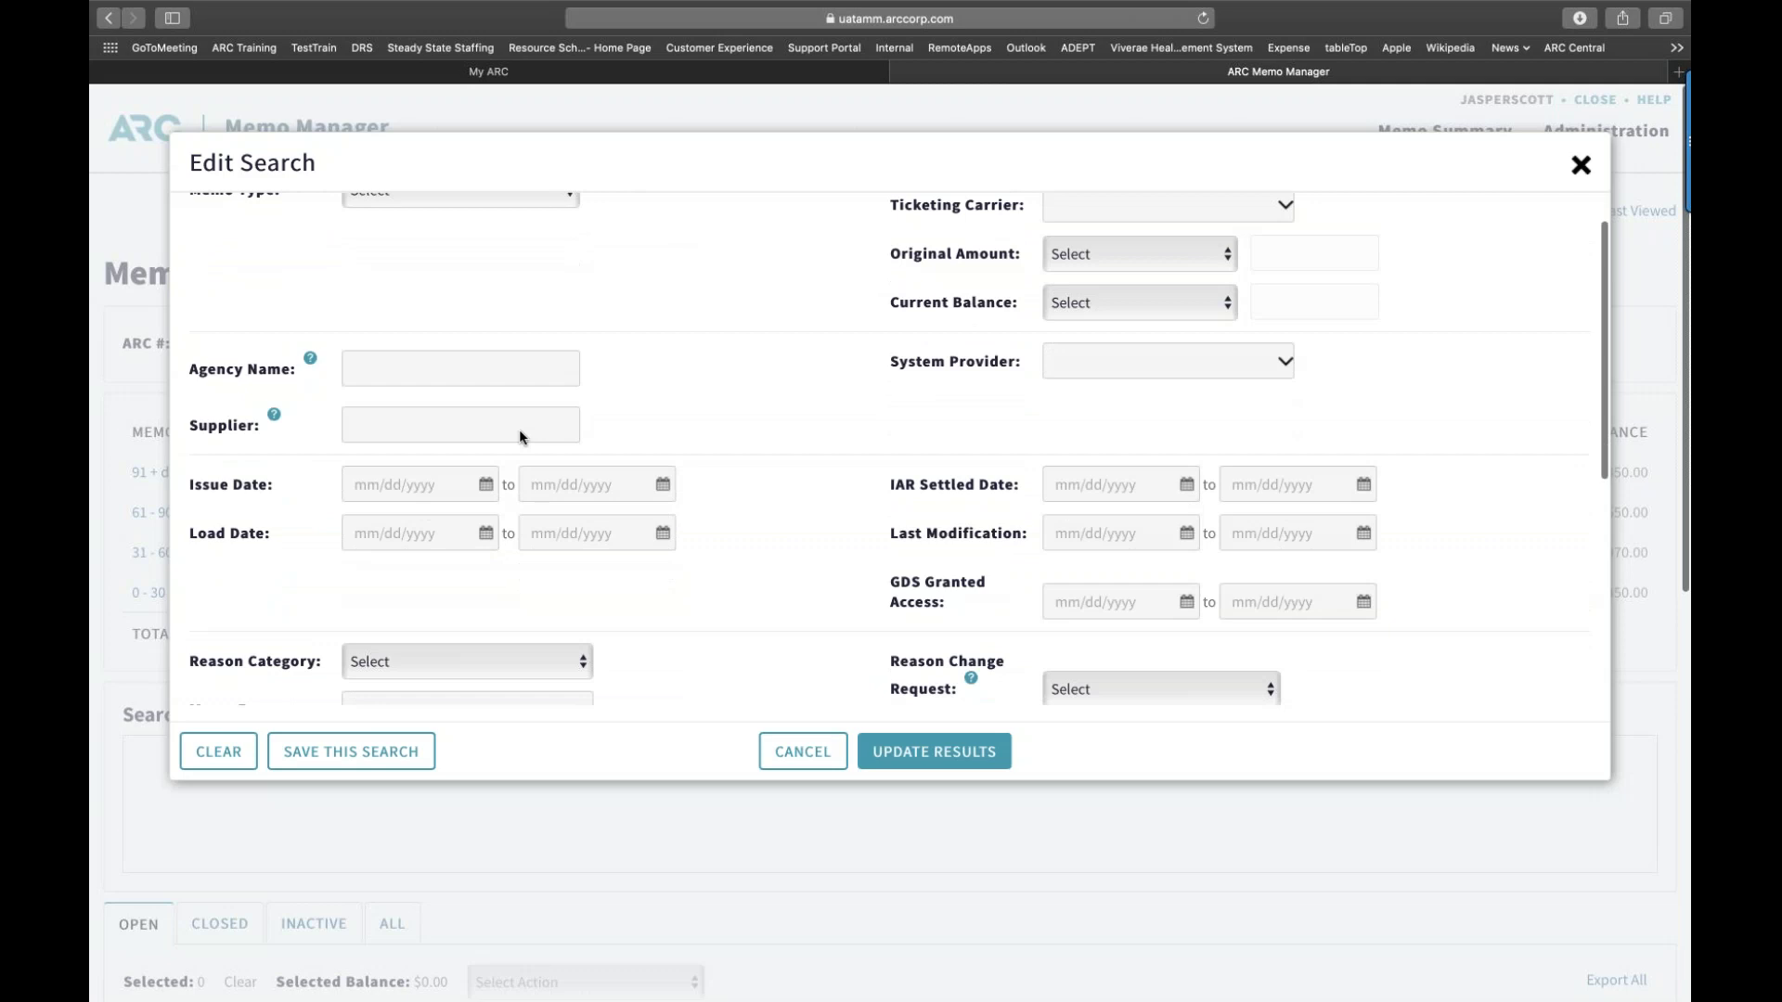
scroll(520, 429, down, 11)
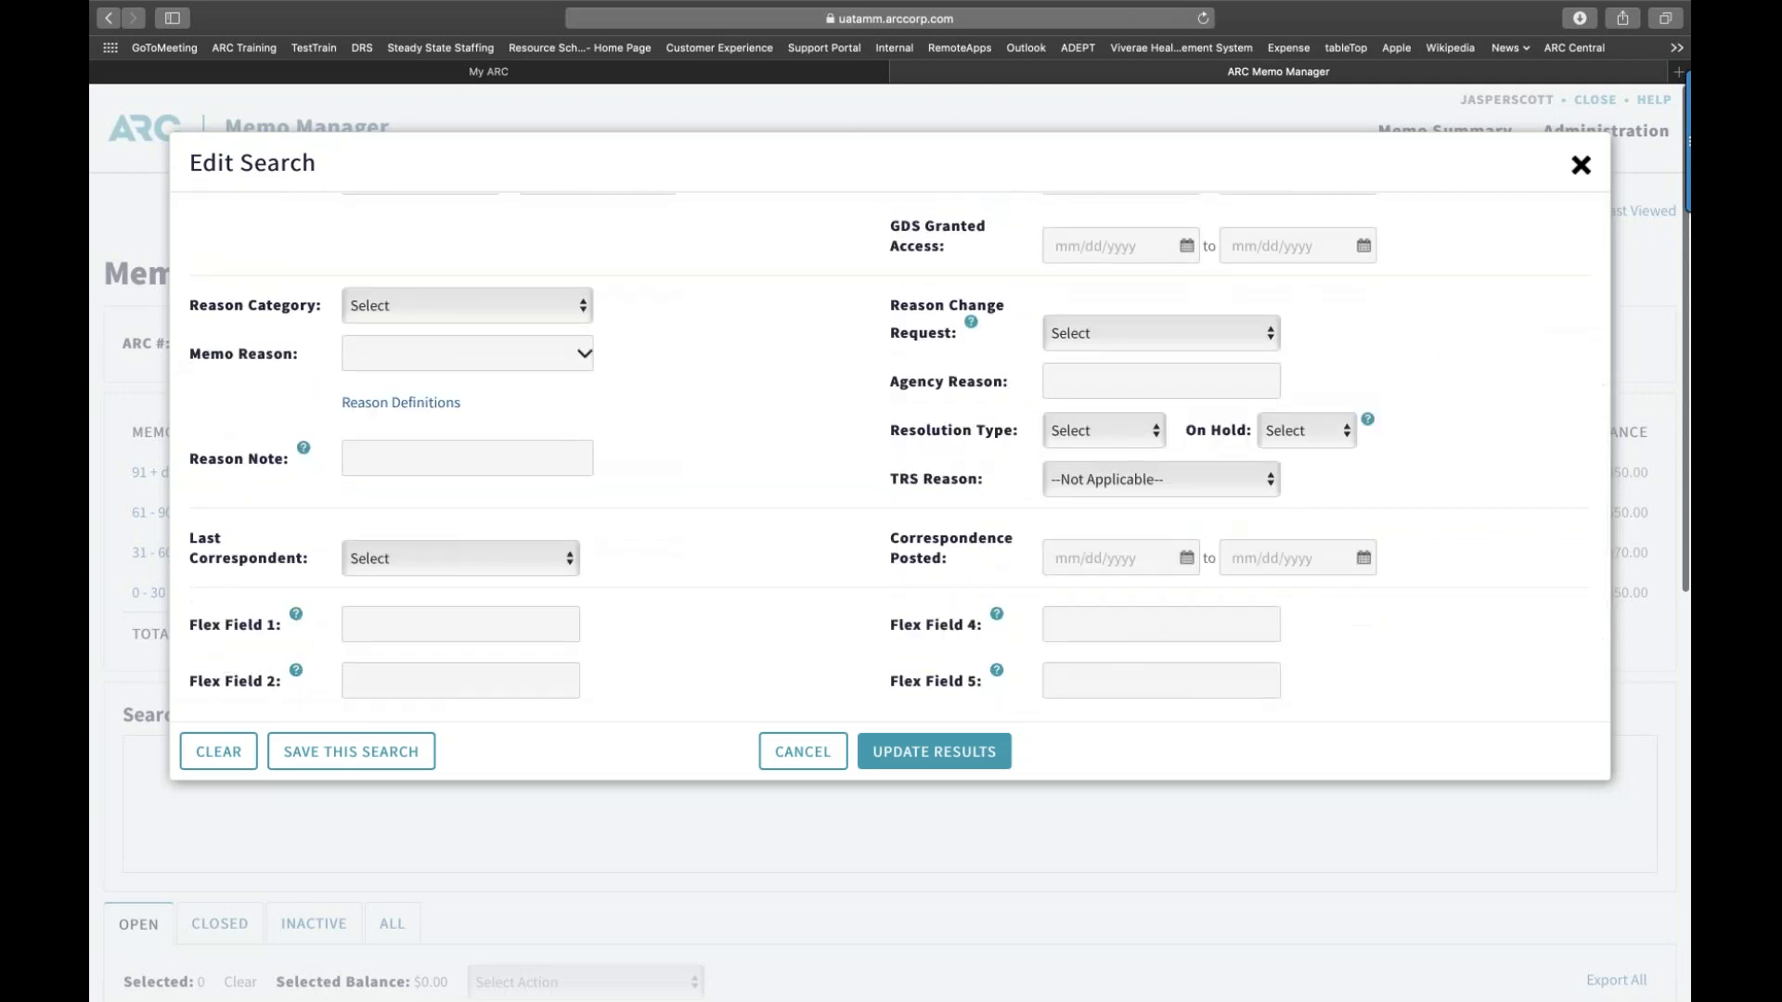
scroll(899, 449, up, 1)
scroll(489, 436, up, 16)
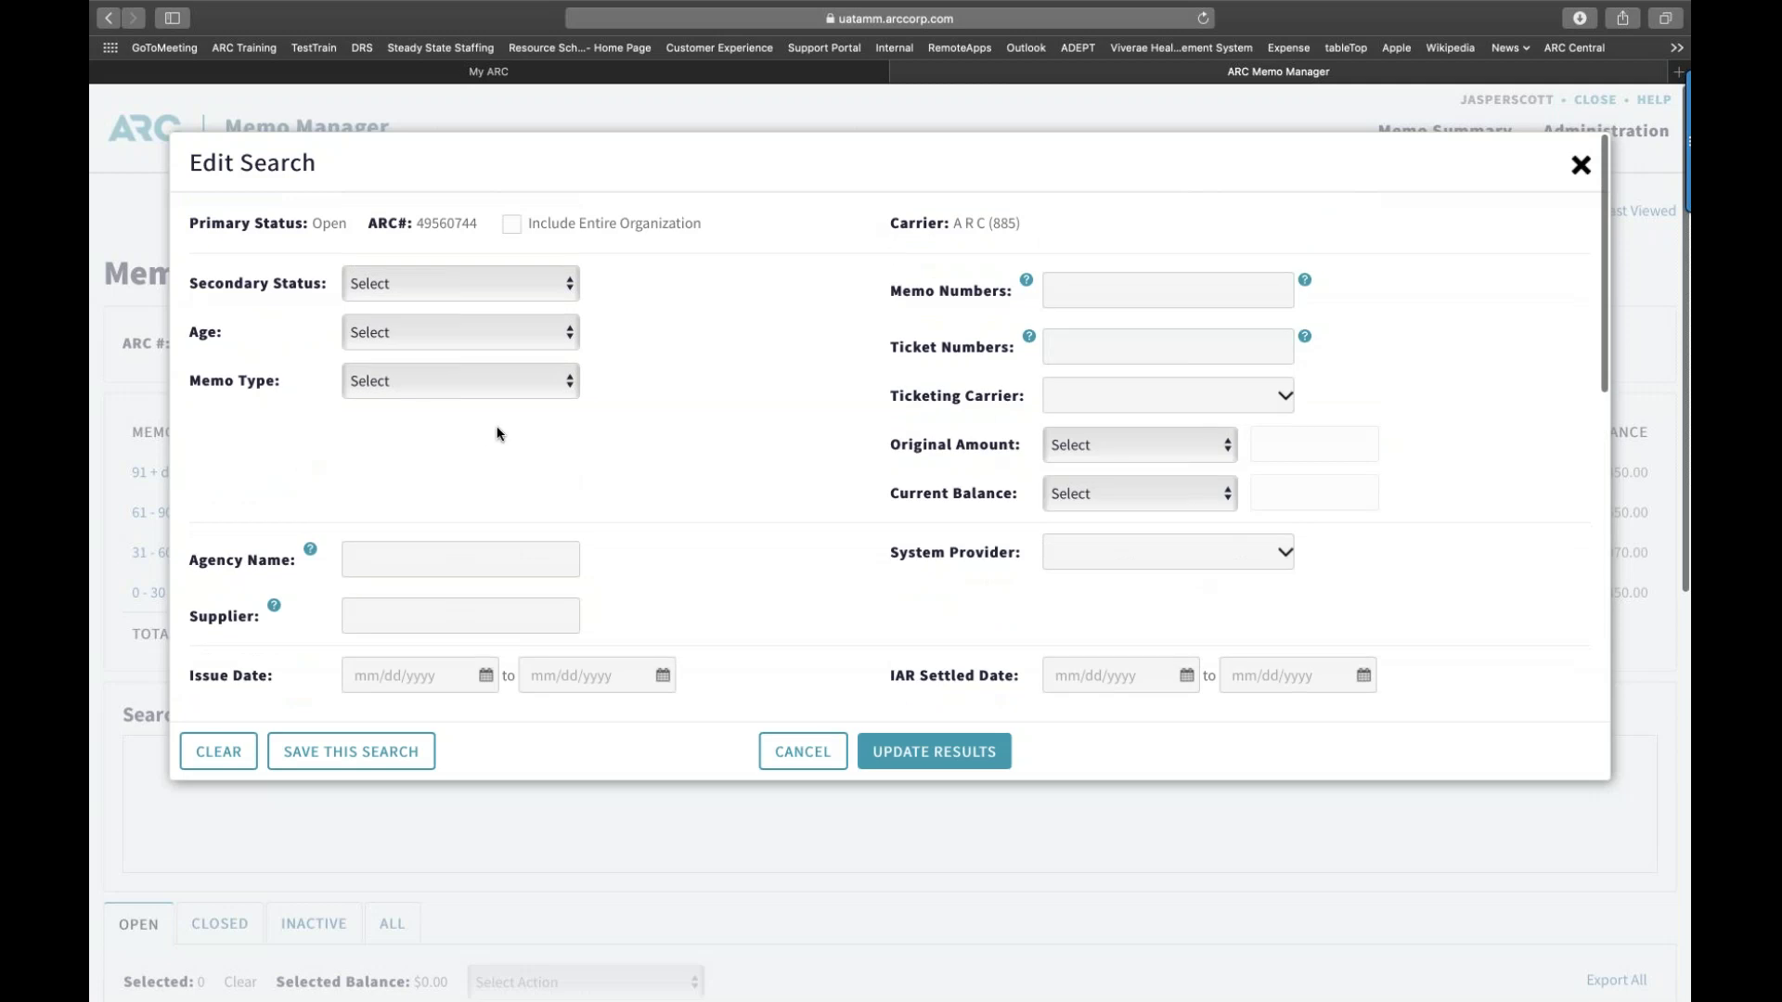
scroll(496, 433, down, 7)
scroll(899, 449, down, 12)
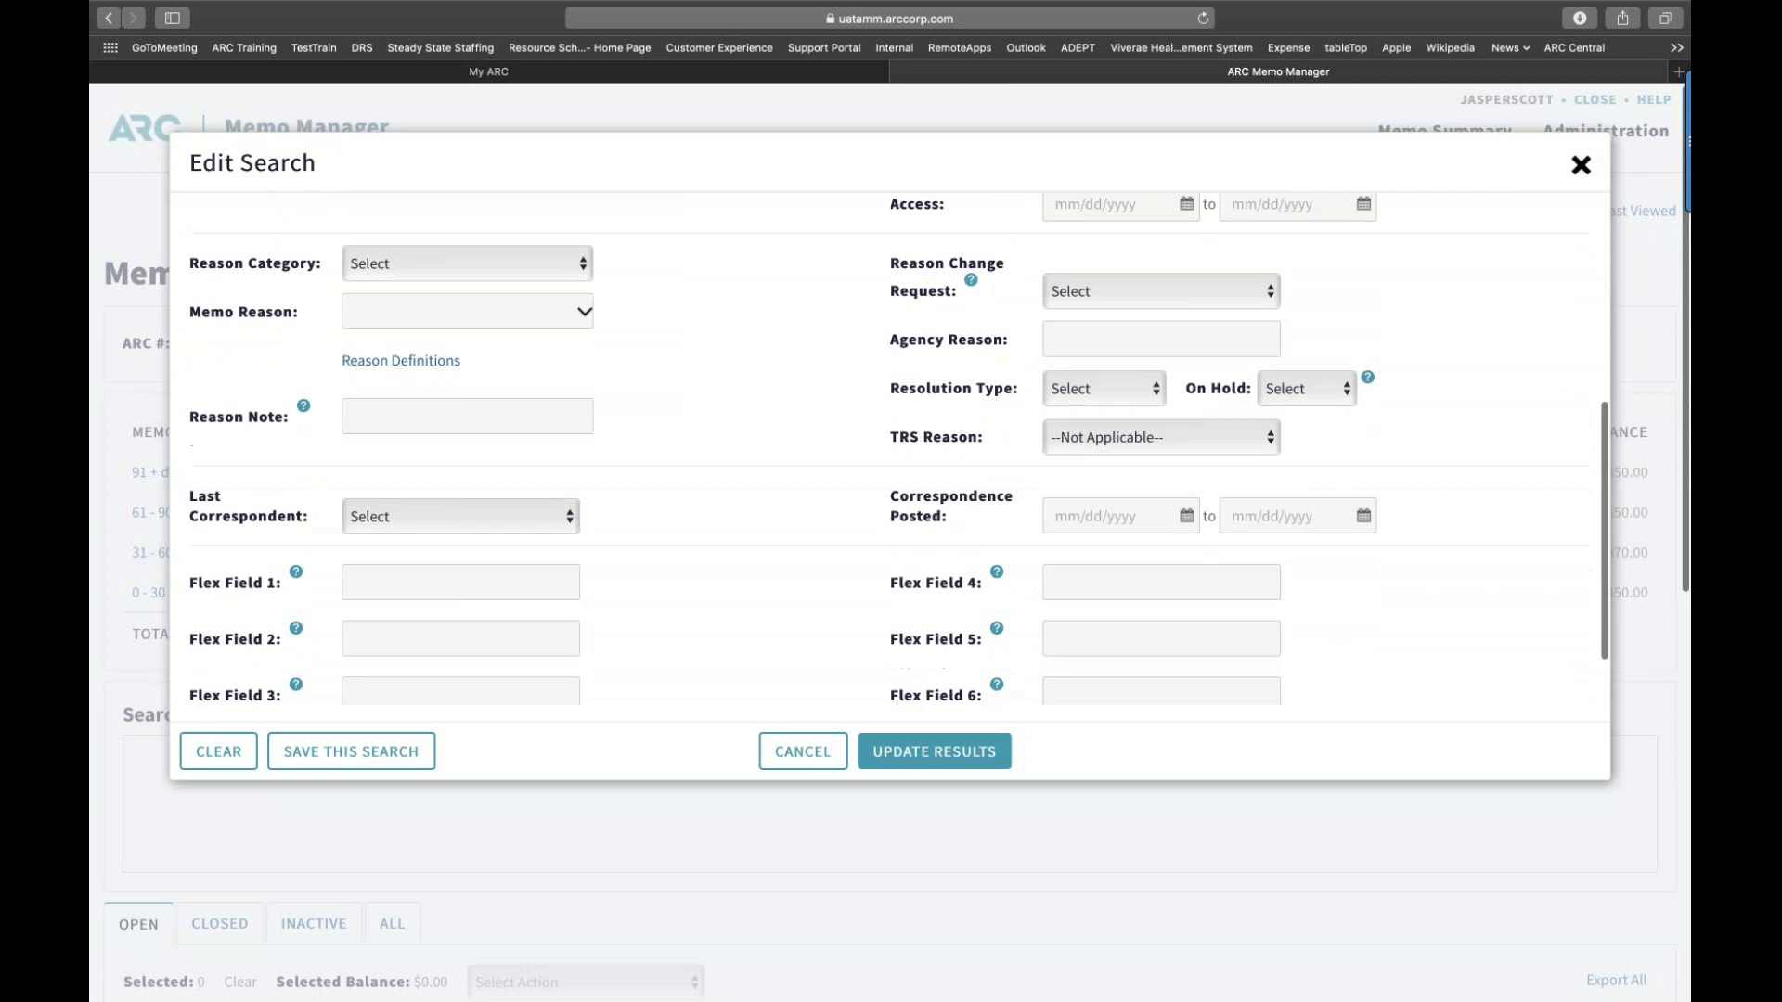
scroll(899, 443, down, 3)
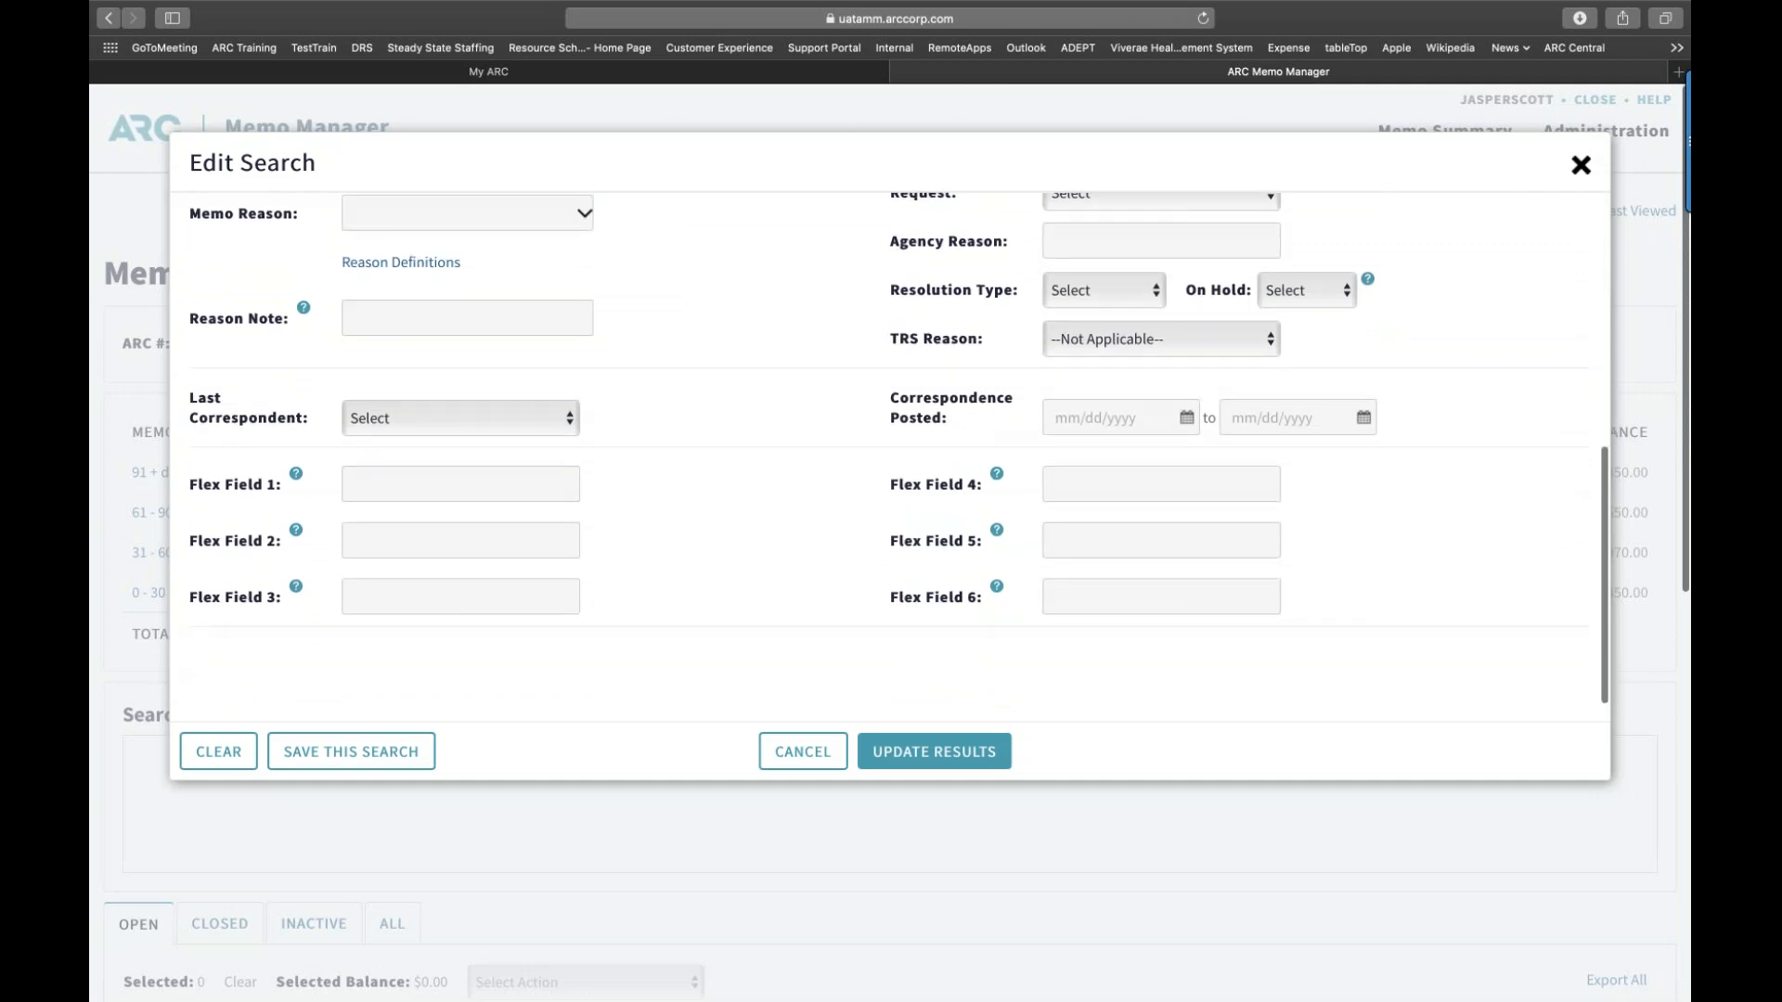
scroll(899, 443, down, 2)
scroll(763, 467, up, 15)
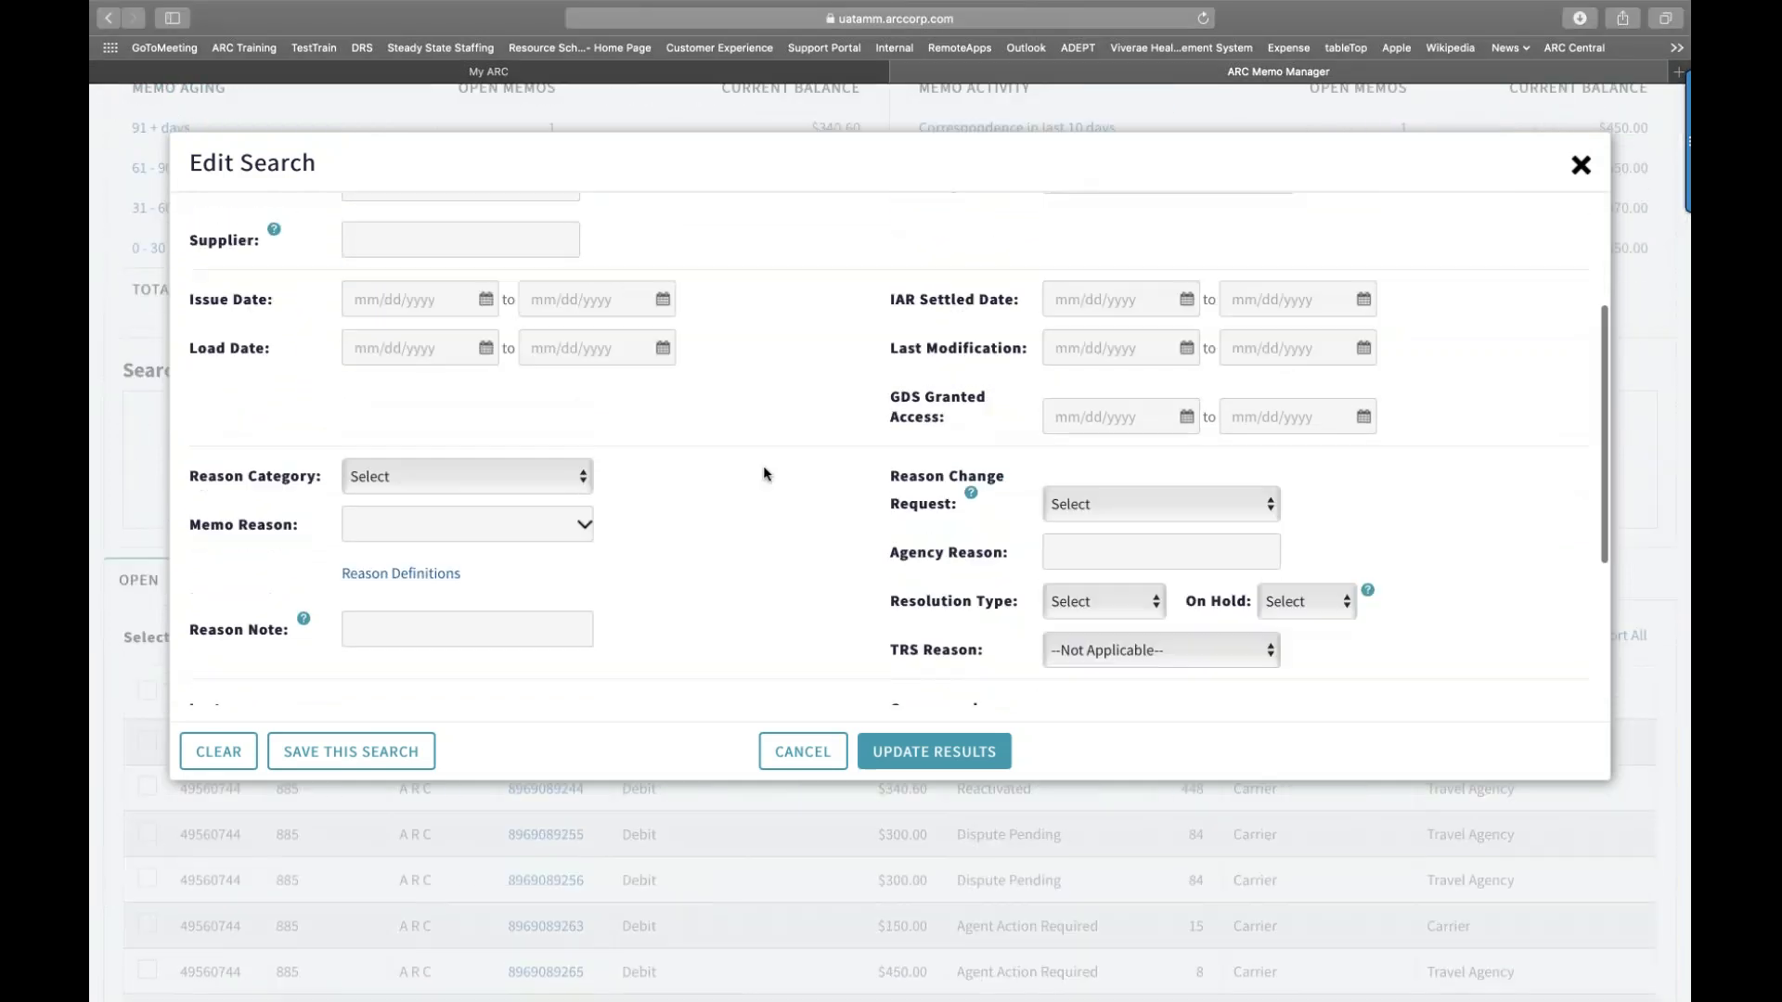
scroll(763, 468, up, 3)
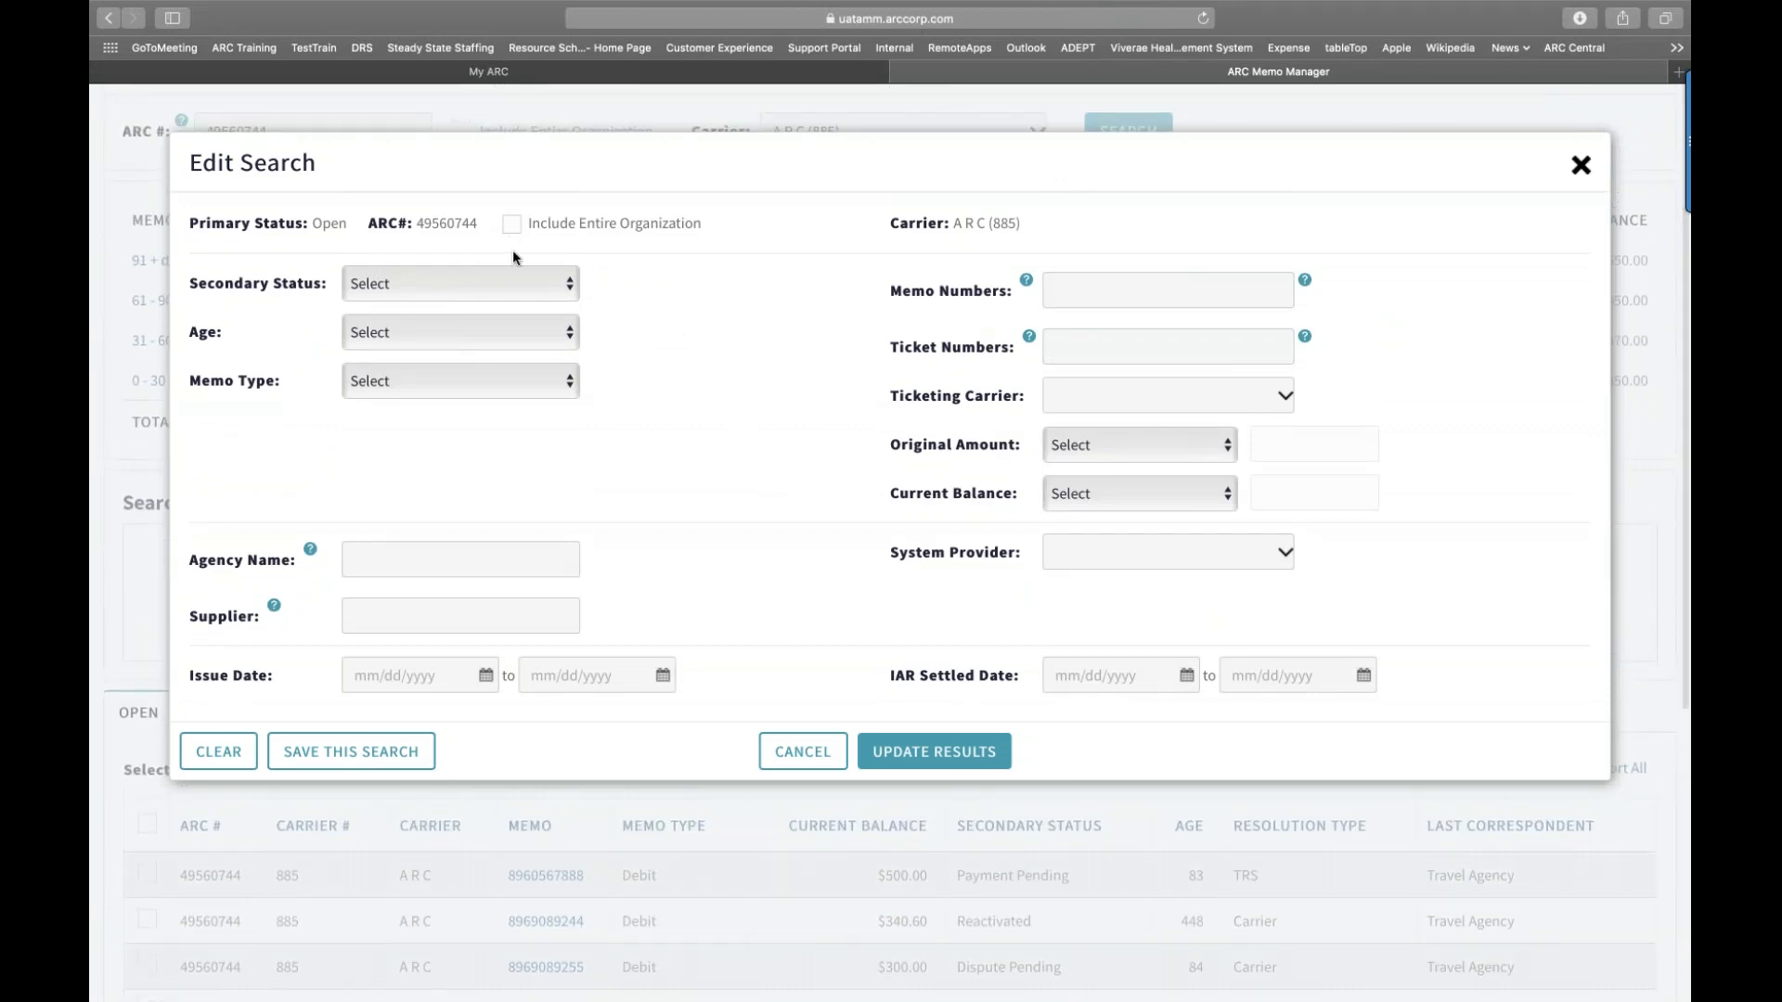
scroll(515, 249, up, 2)
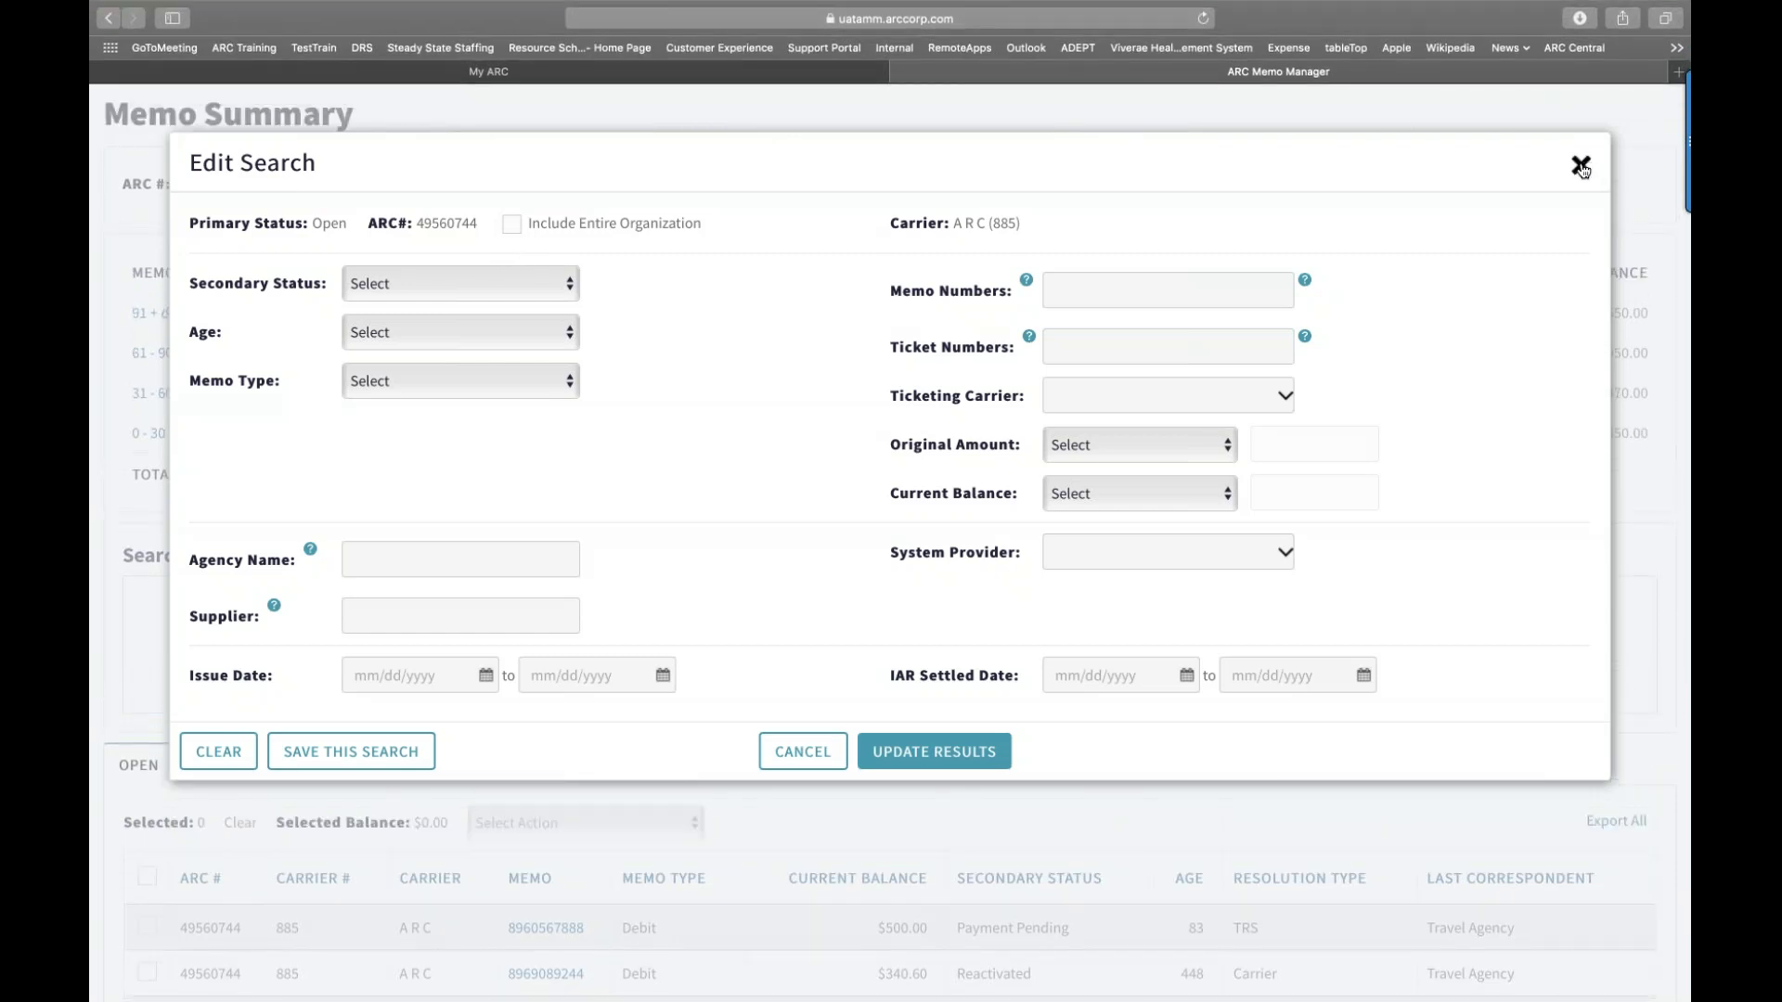
scroll(1409, 246, down, 3)
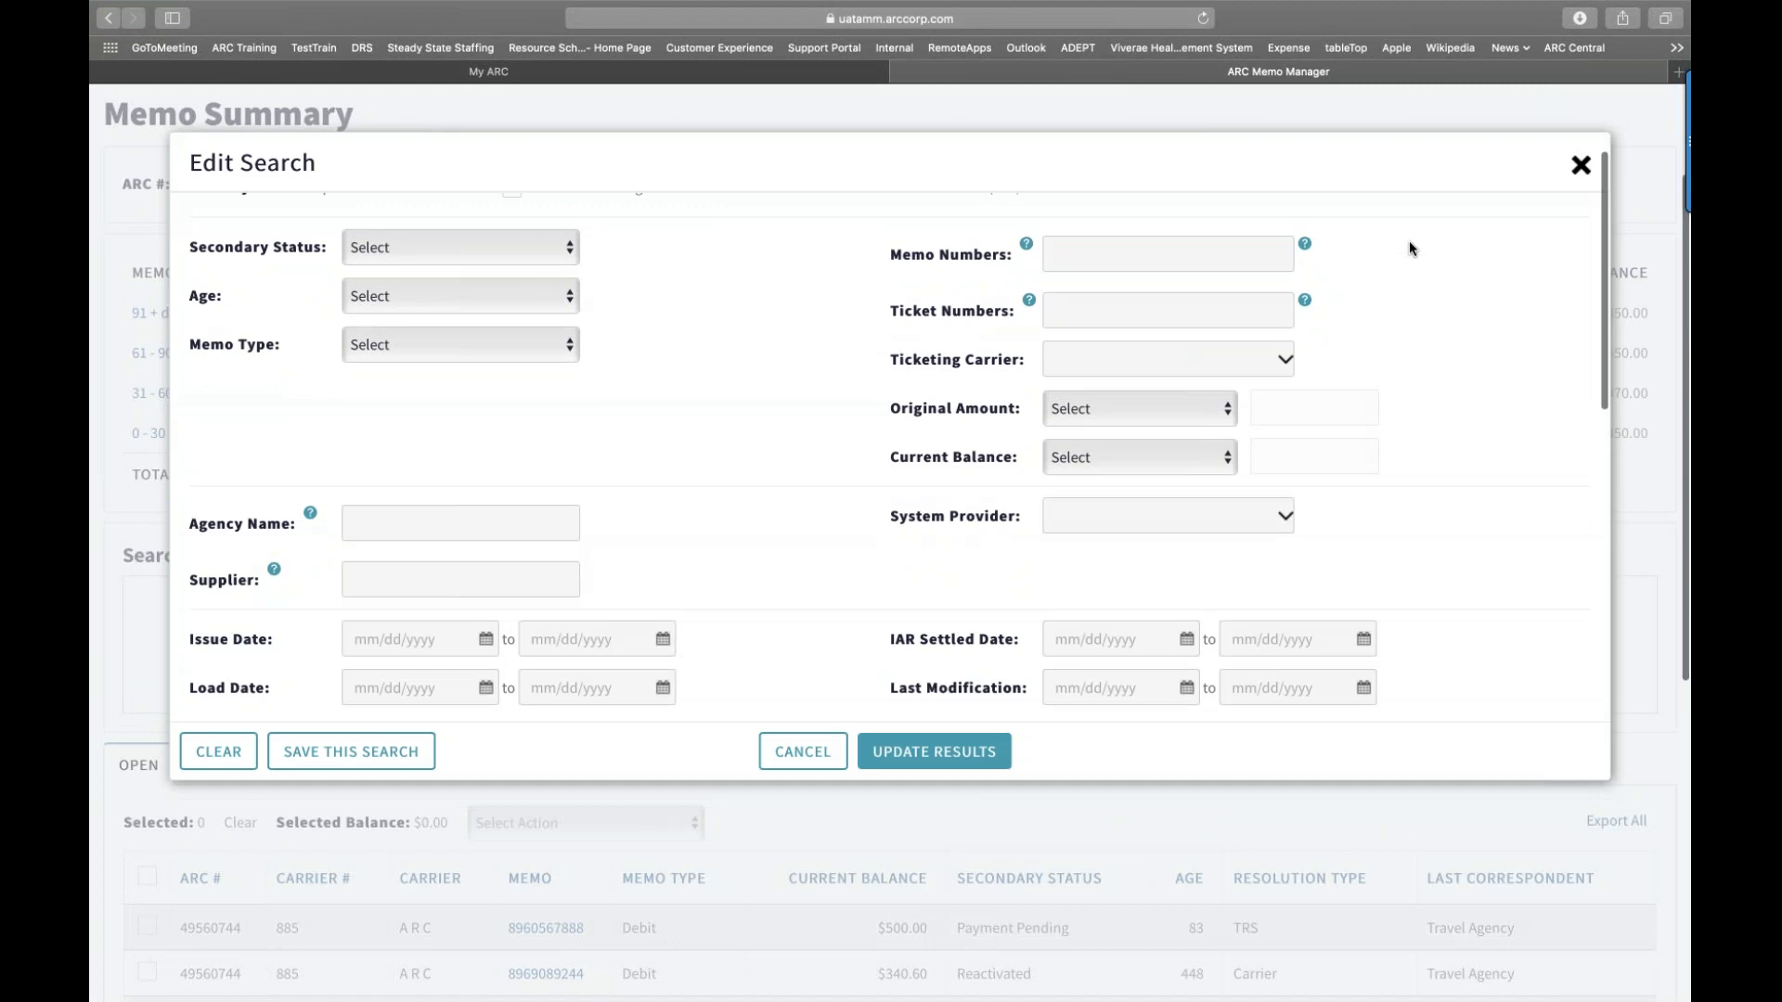
scroll(1409, 248, down, 1)
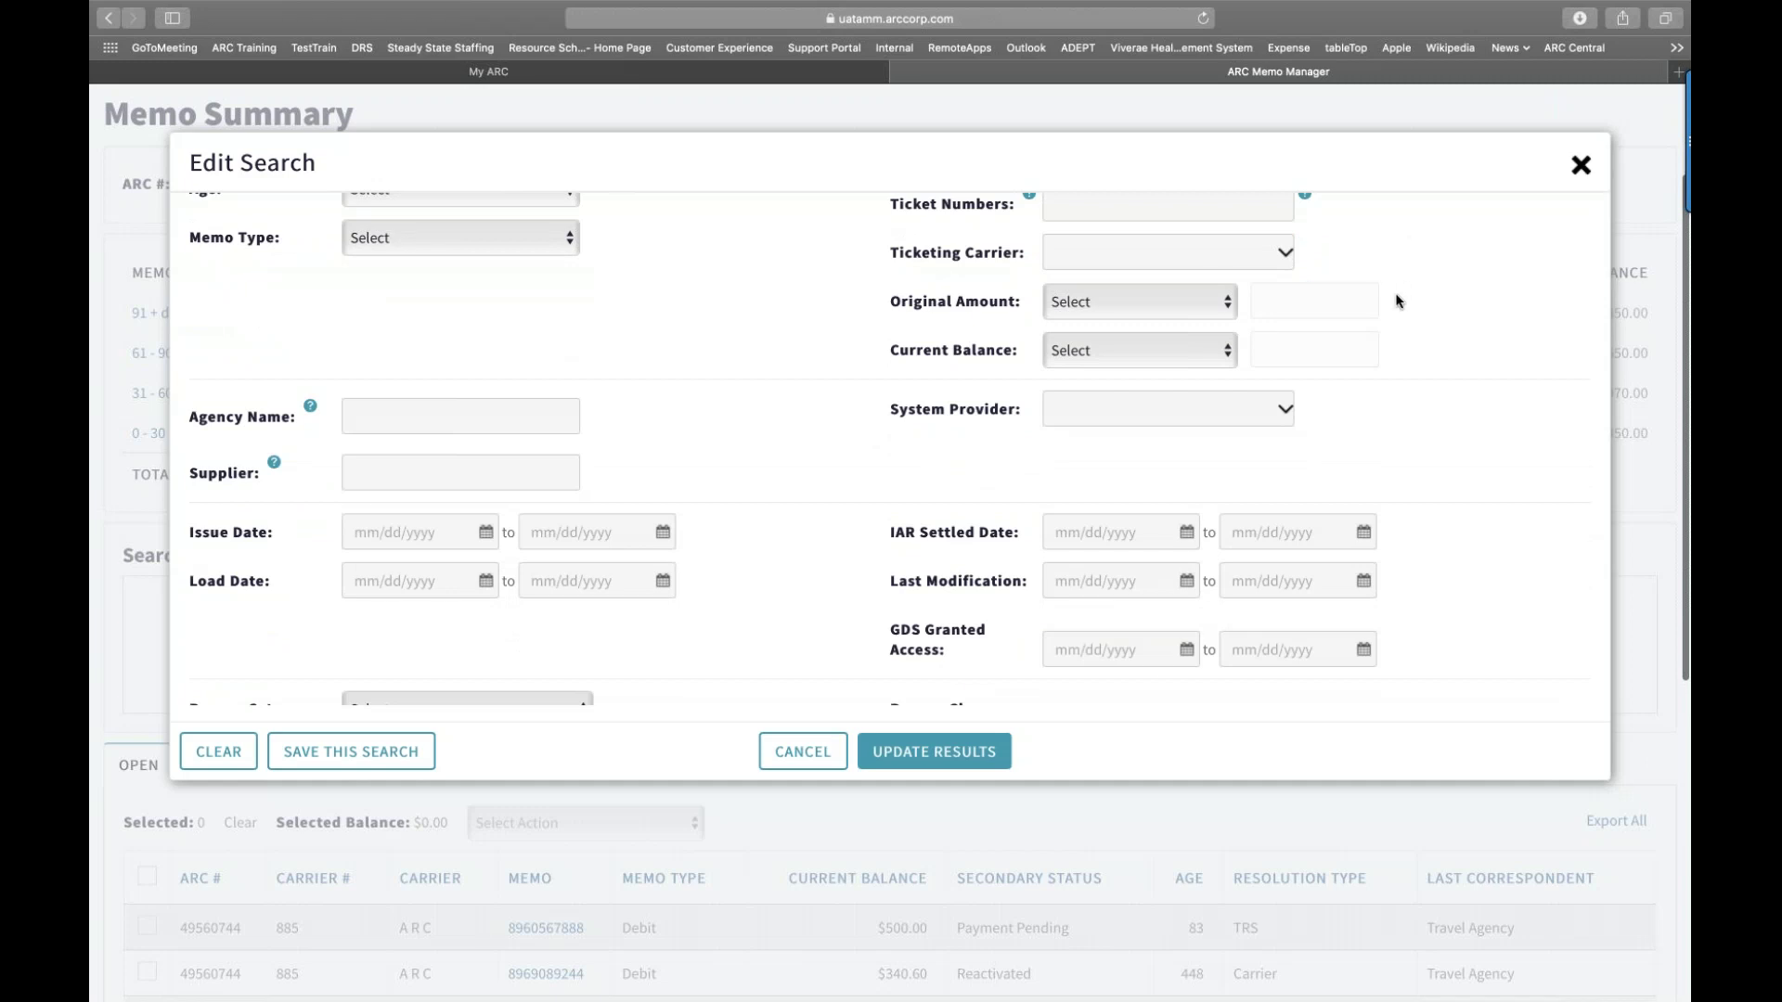
scroll(1396, 299, up, 3)
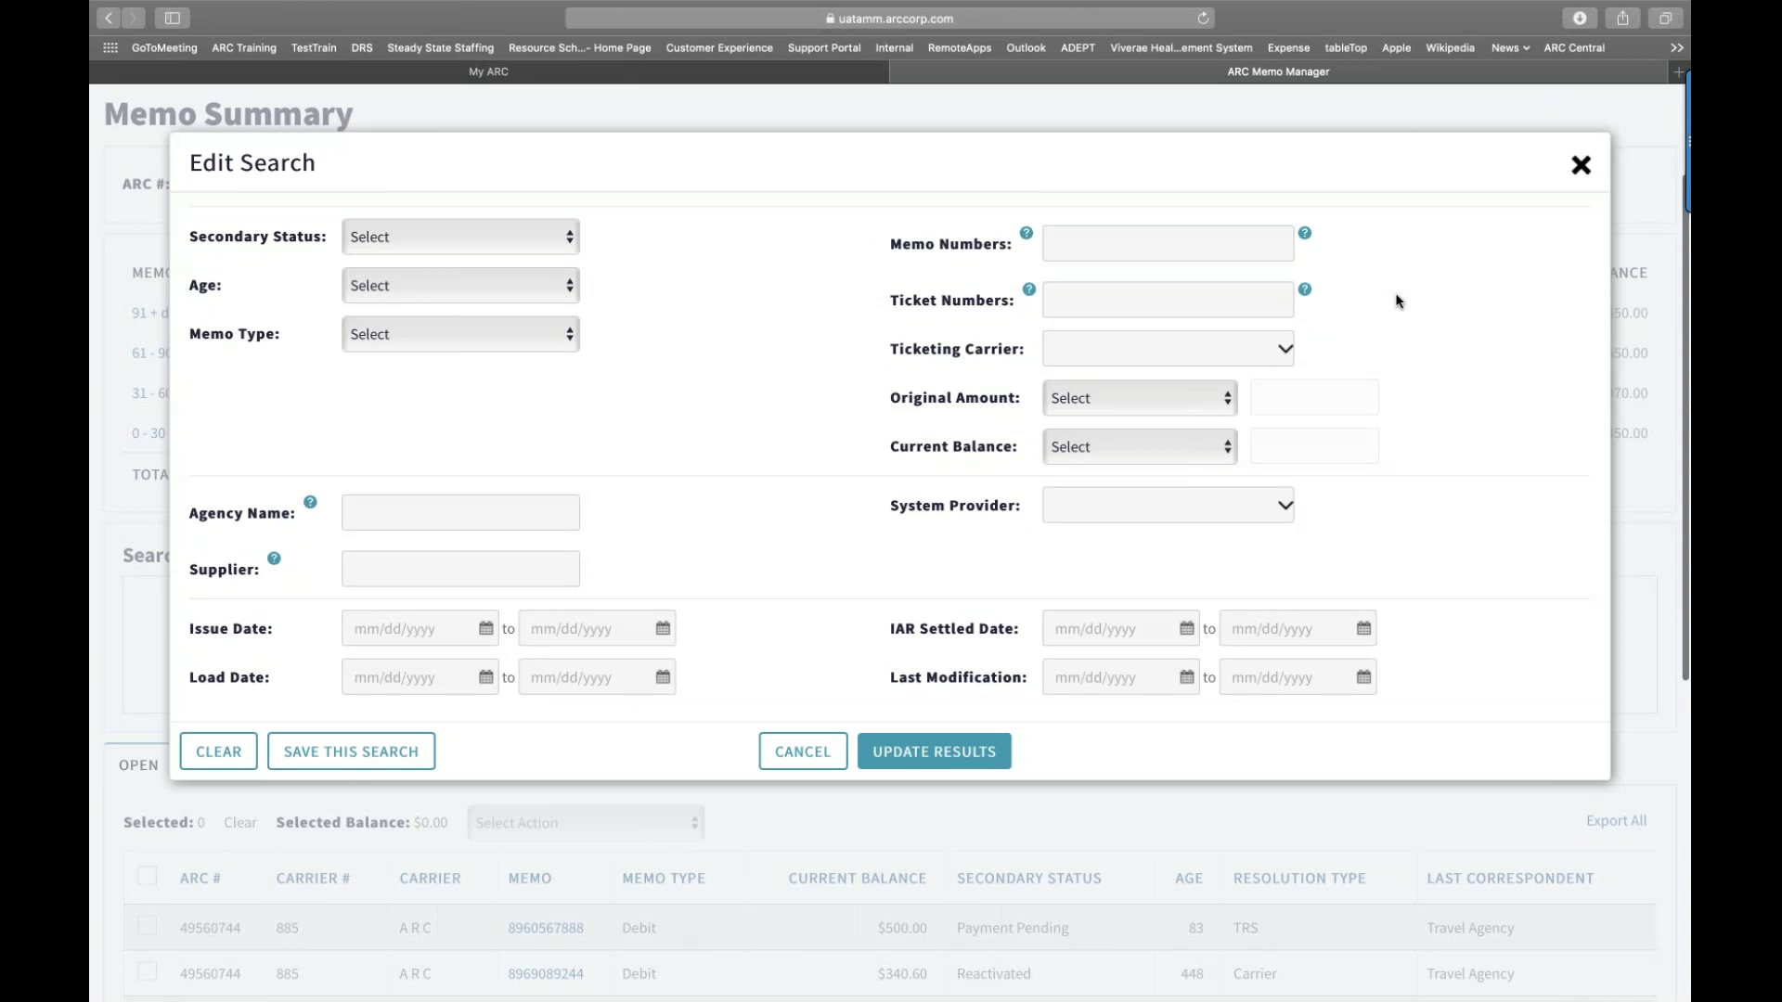
click(1577, 166)
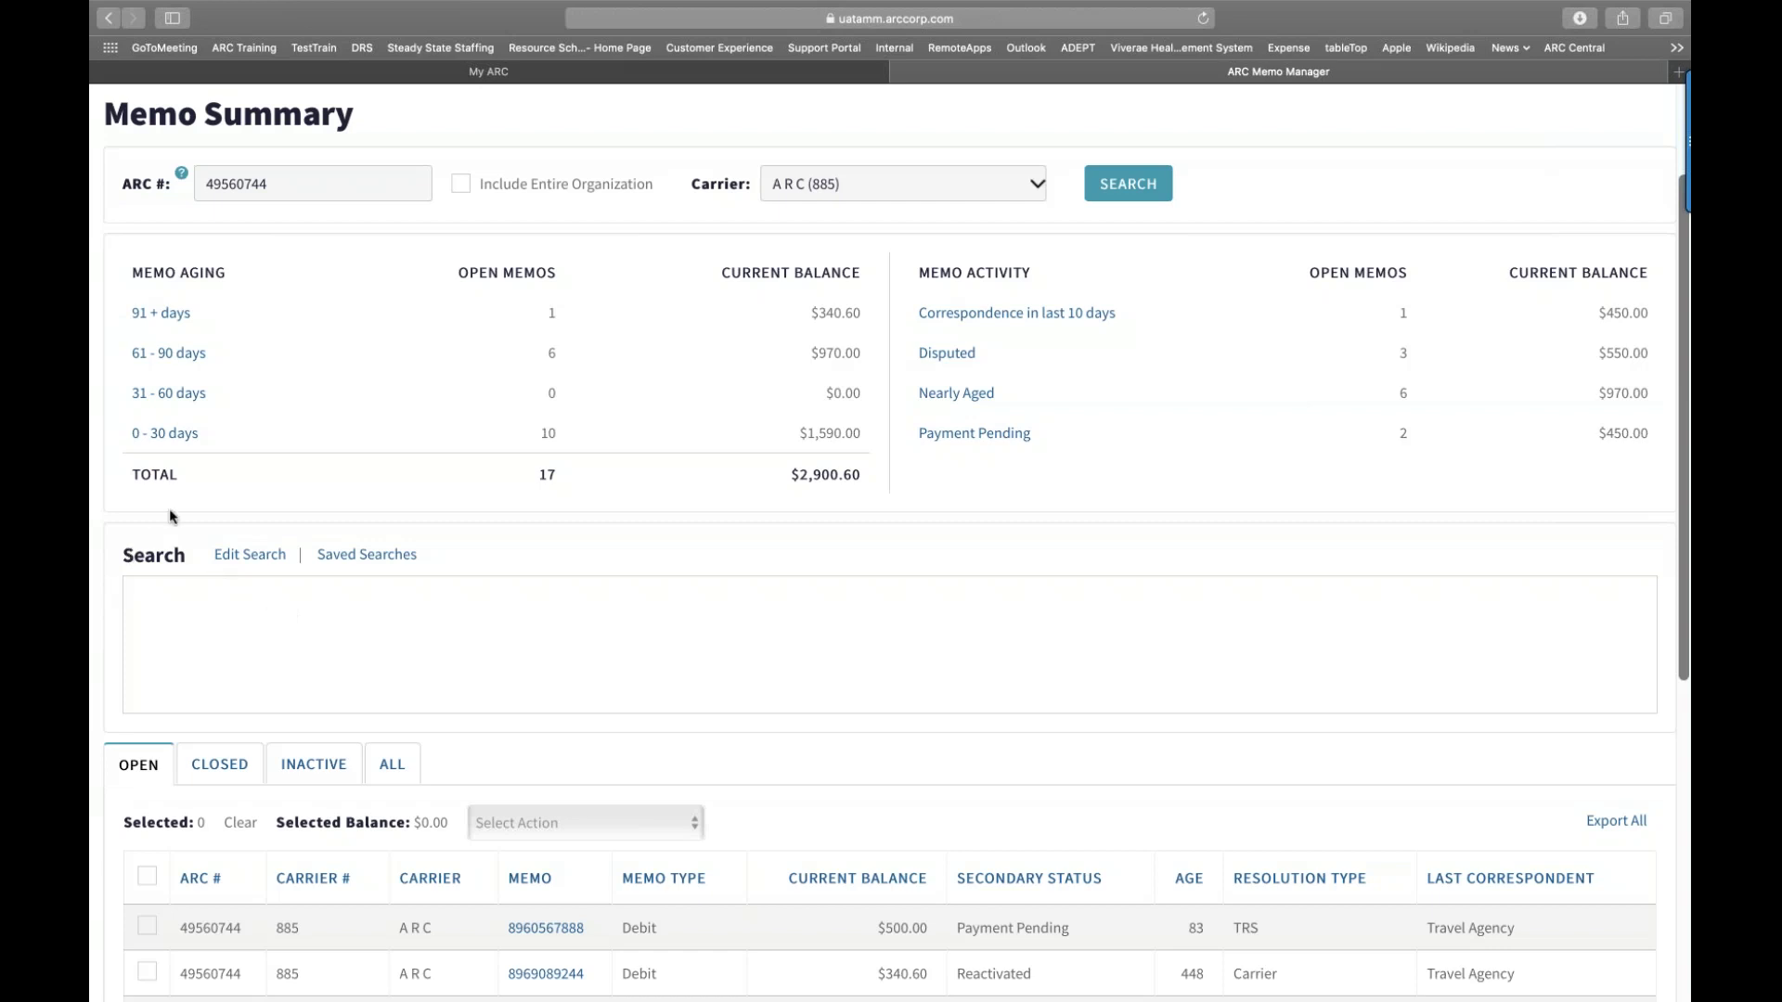
Step: Reopen Edit Search and scroll down to the blank Reason Category and Memo Reason fields
click(226, 563)
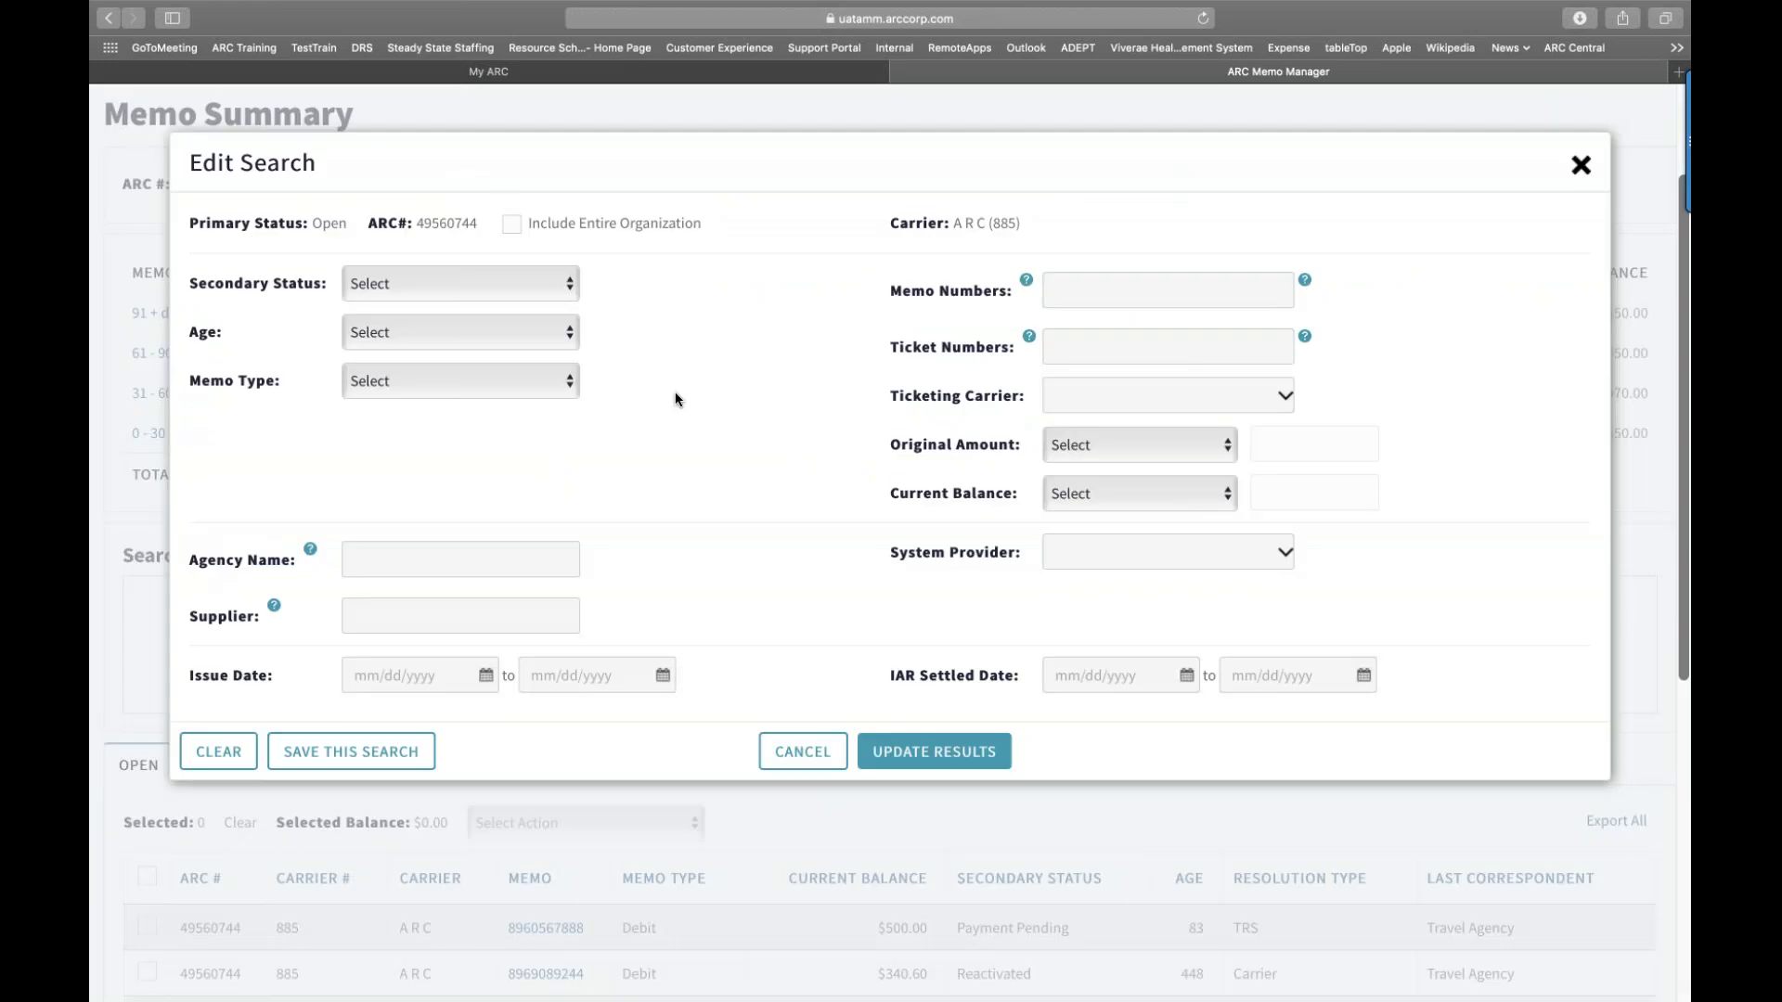
scroll(676, 392, down, 1)
scroll(676, 399, down, 5)
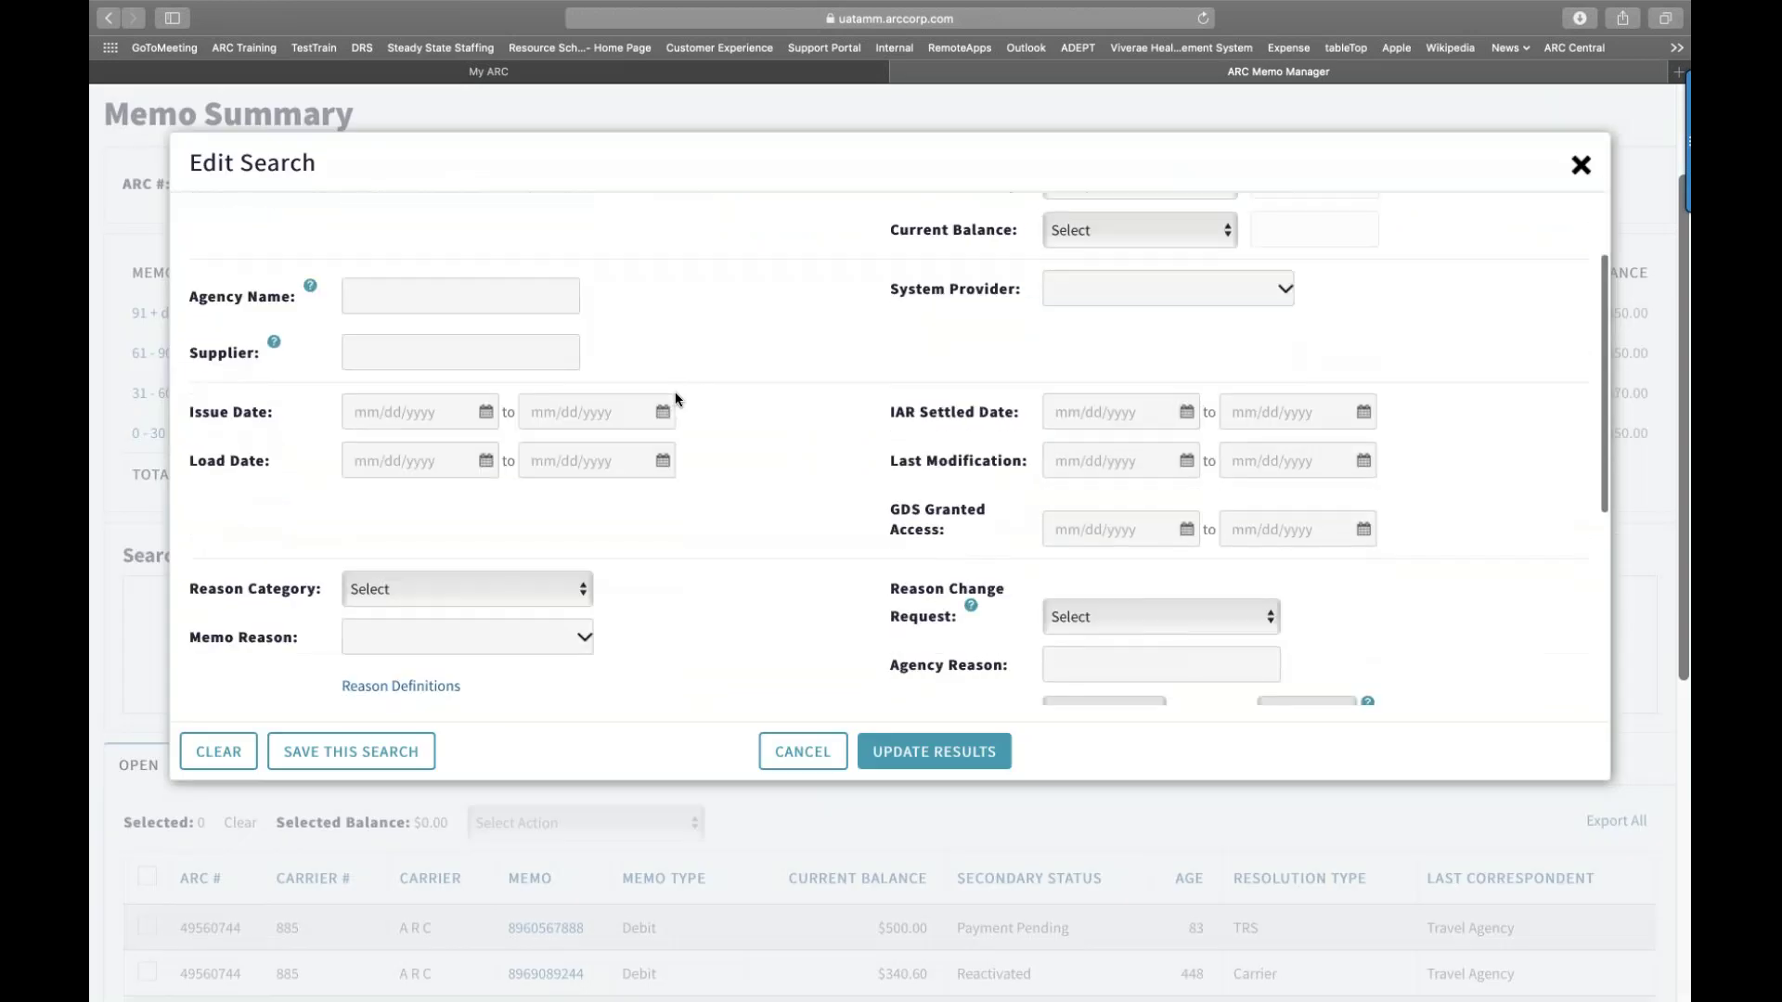
scroll(889, 455, down, 2)
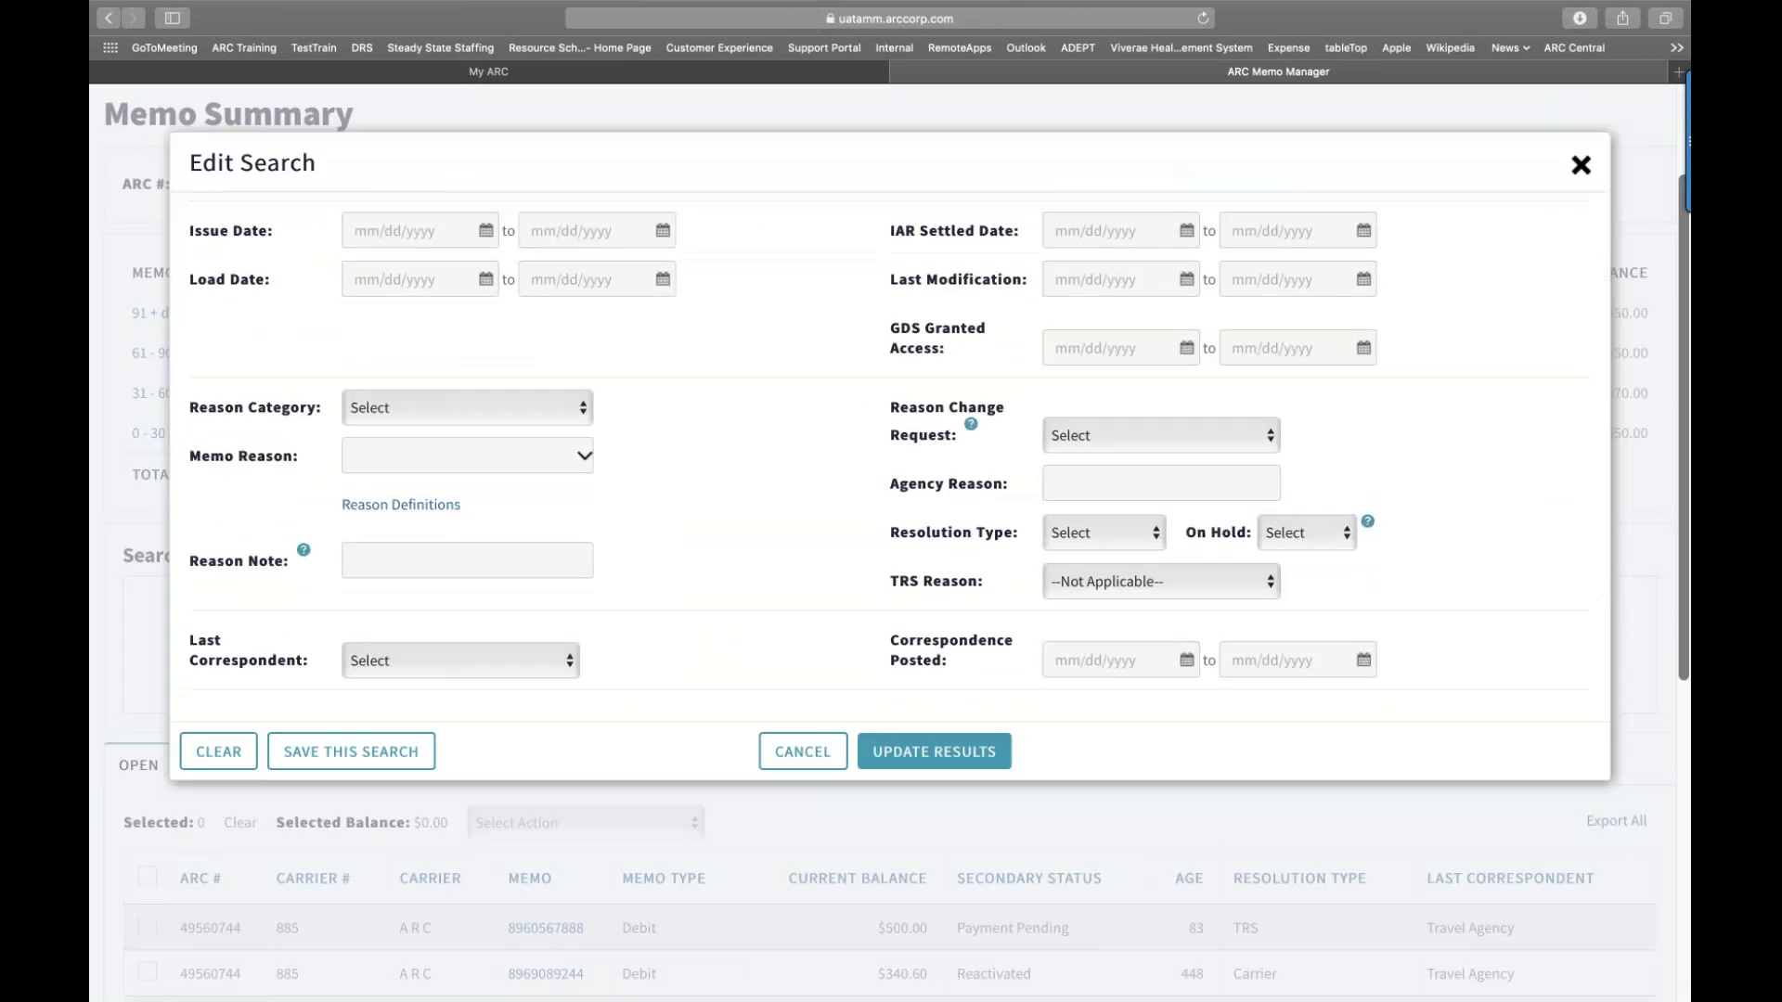
scroll(889, 454, up, 5)
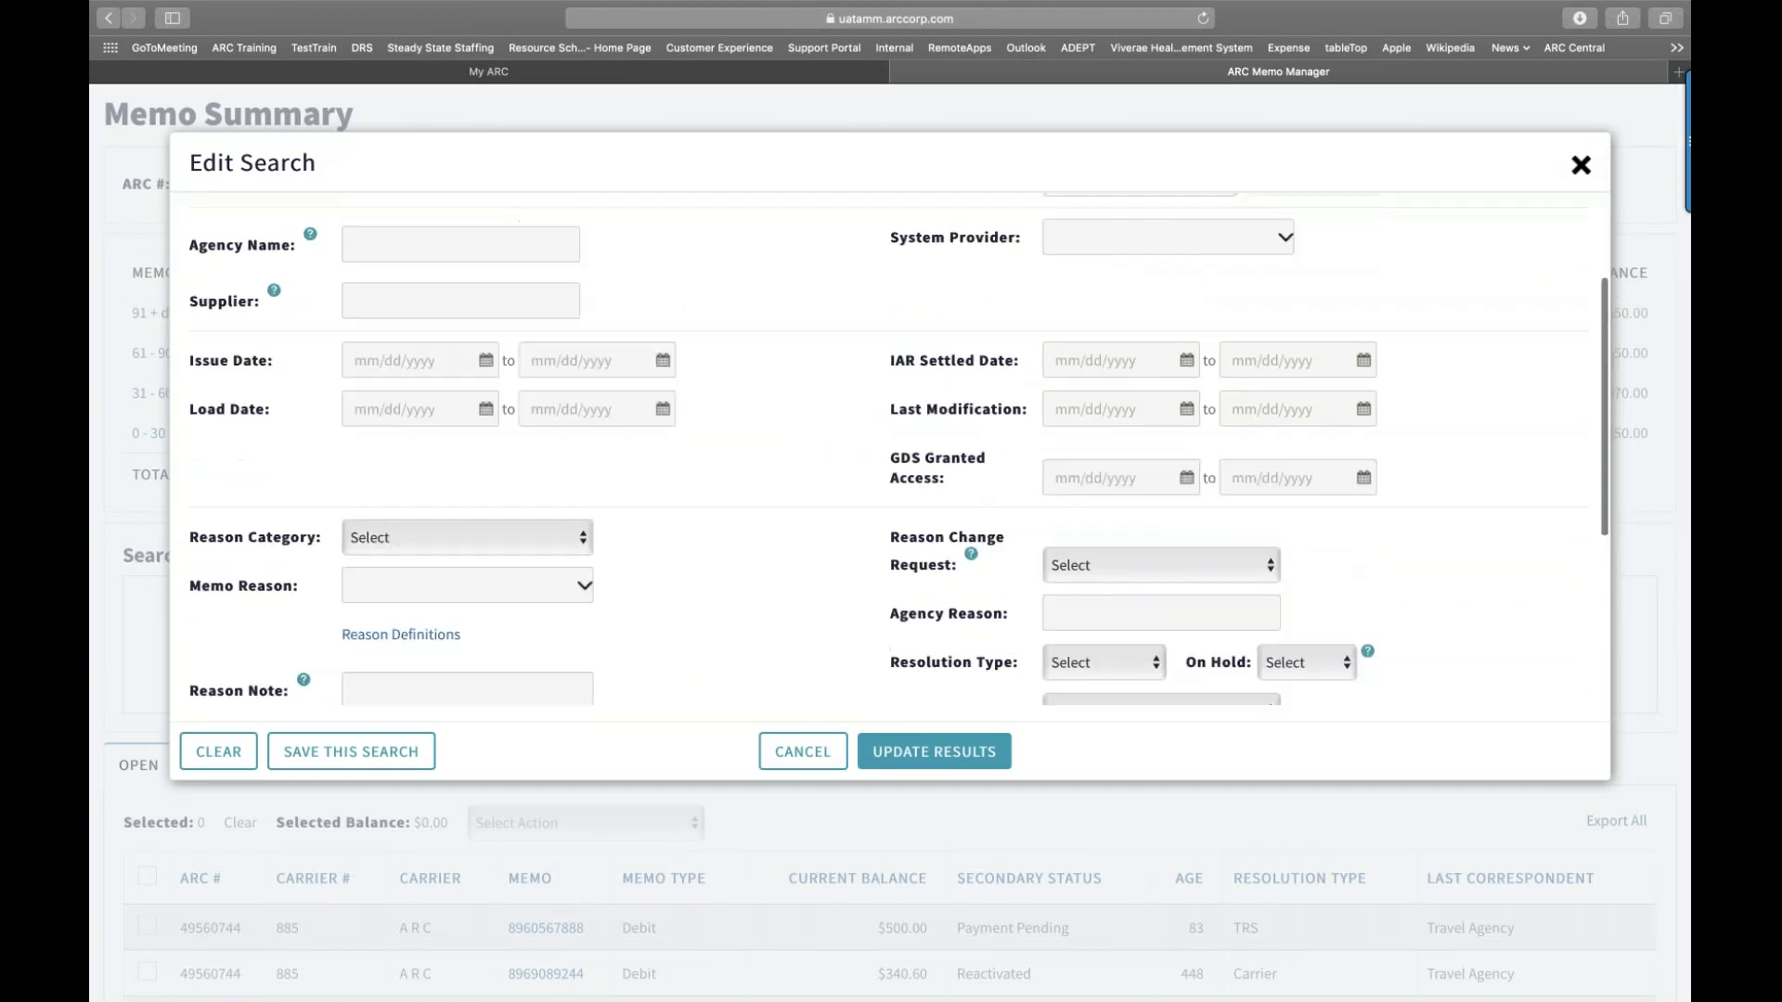
scroll(900, 447, down, 1)
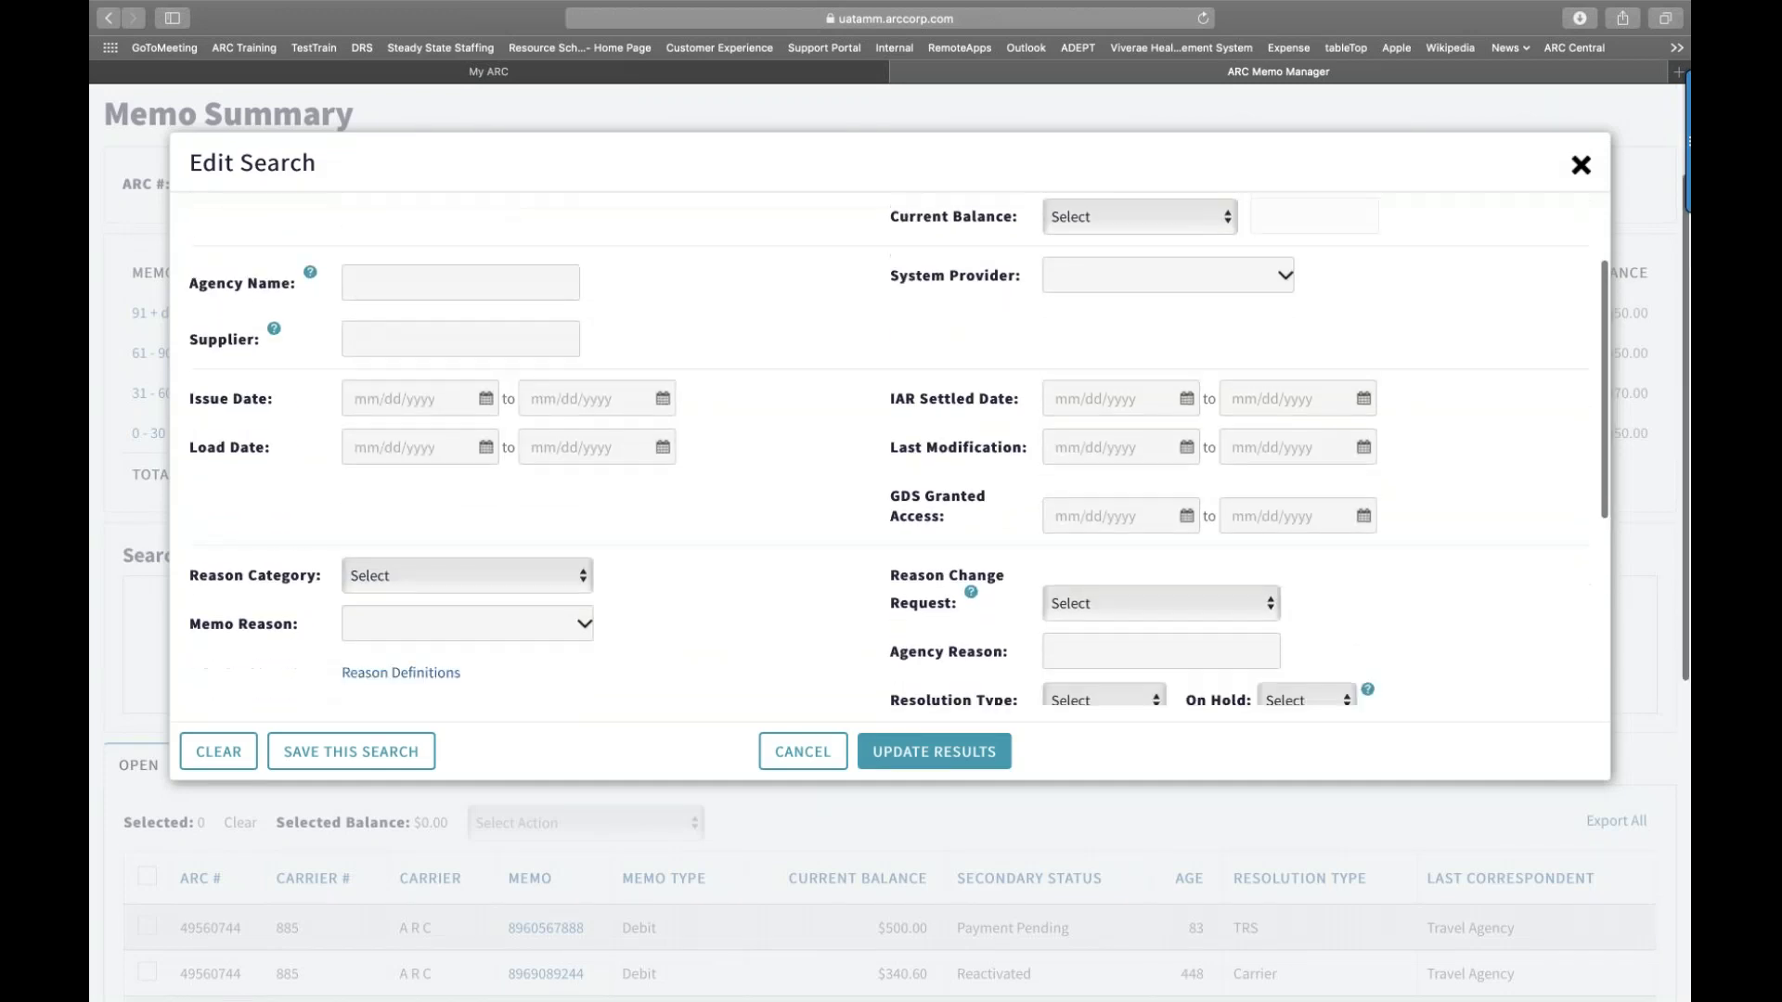
scroll(884, 398, down, 1)
scroll(885, 398, up, 2)
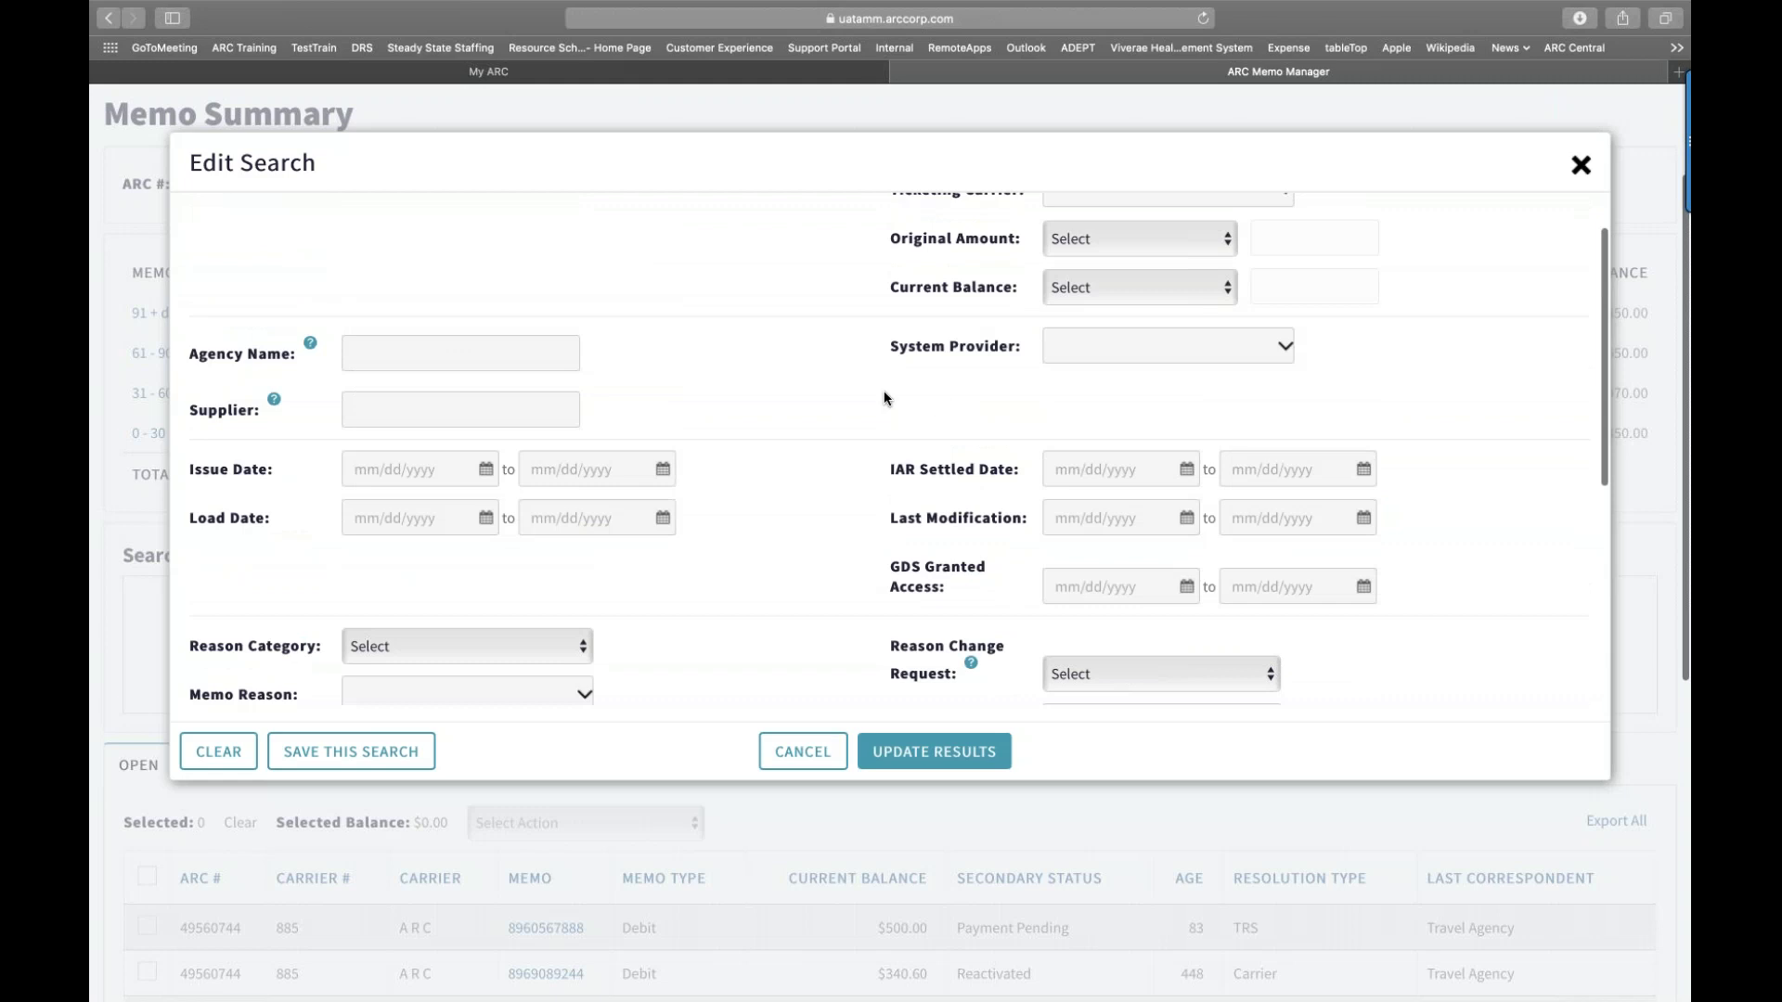
scroll(884, 398, up, 4)
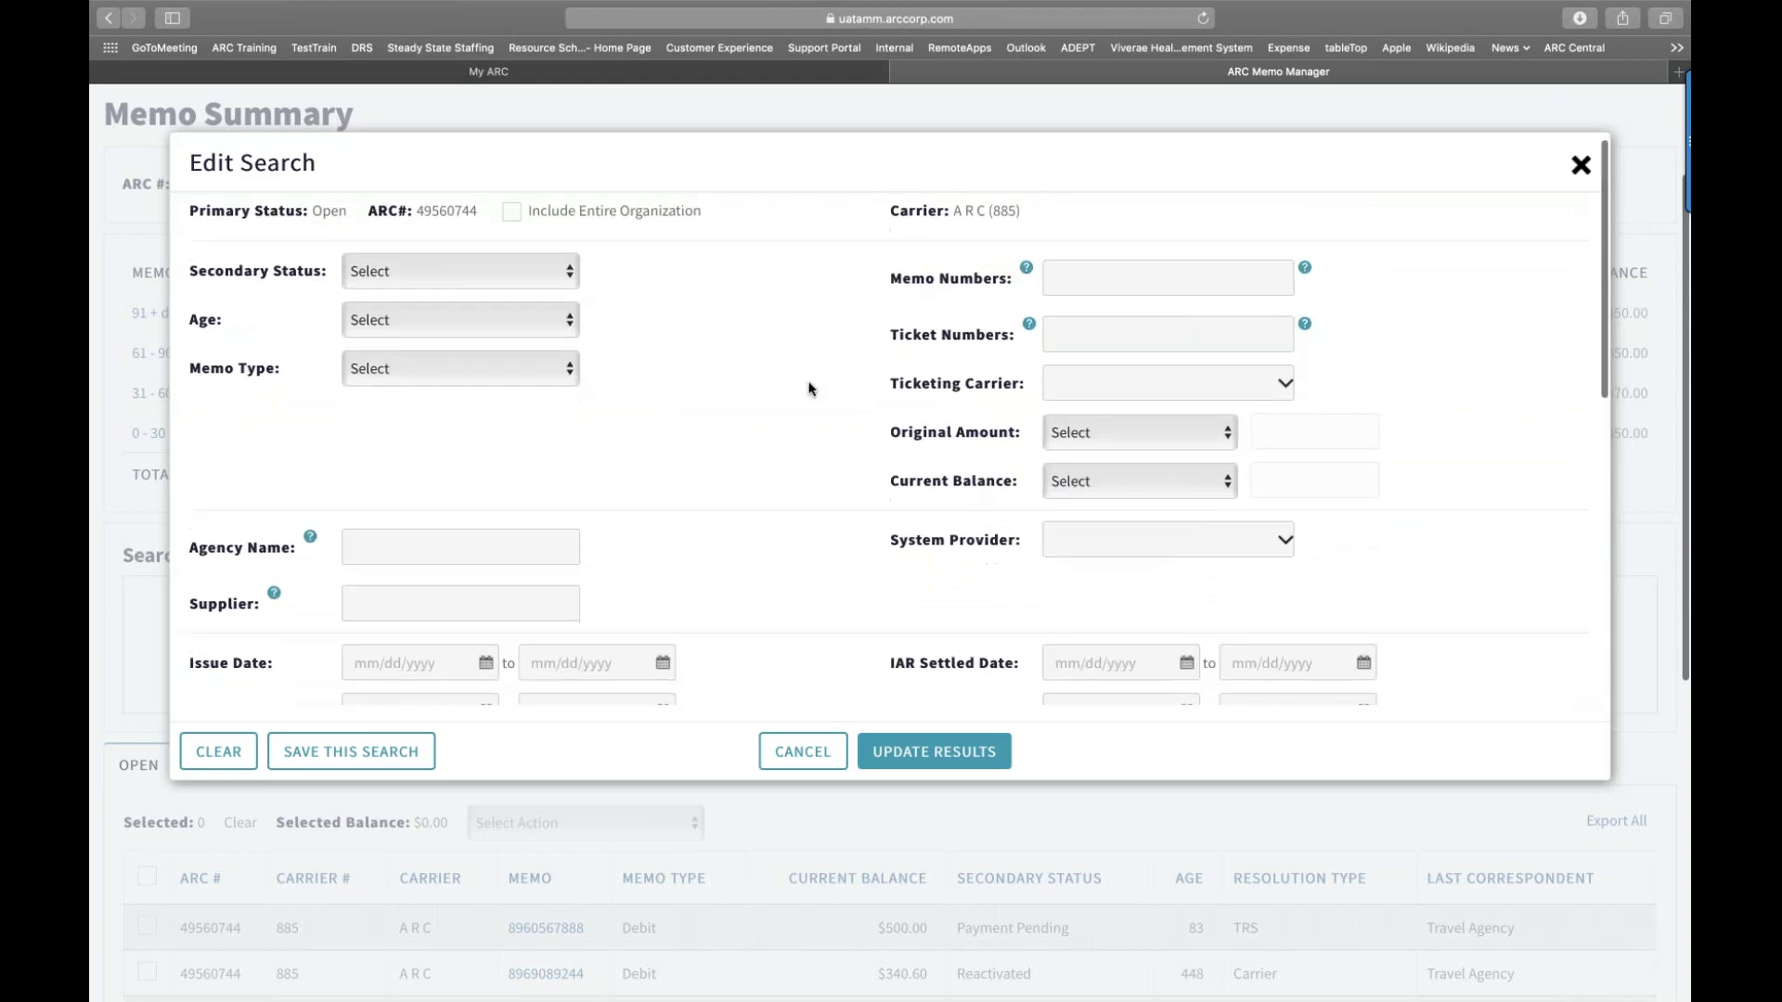
scroll(810, 389, down, 1)
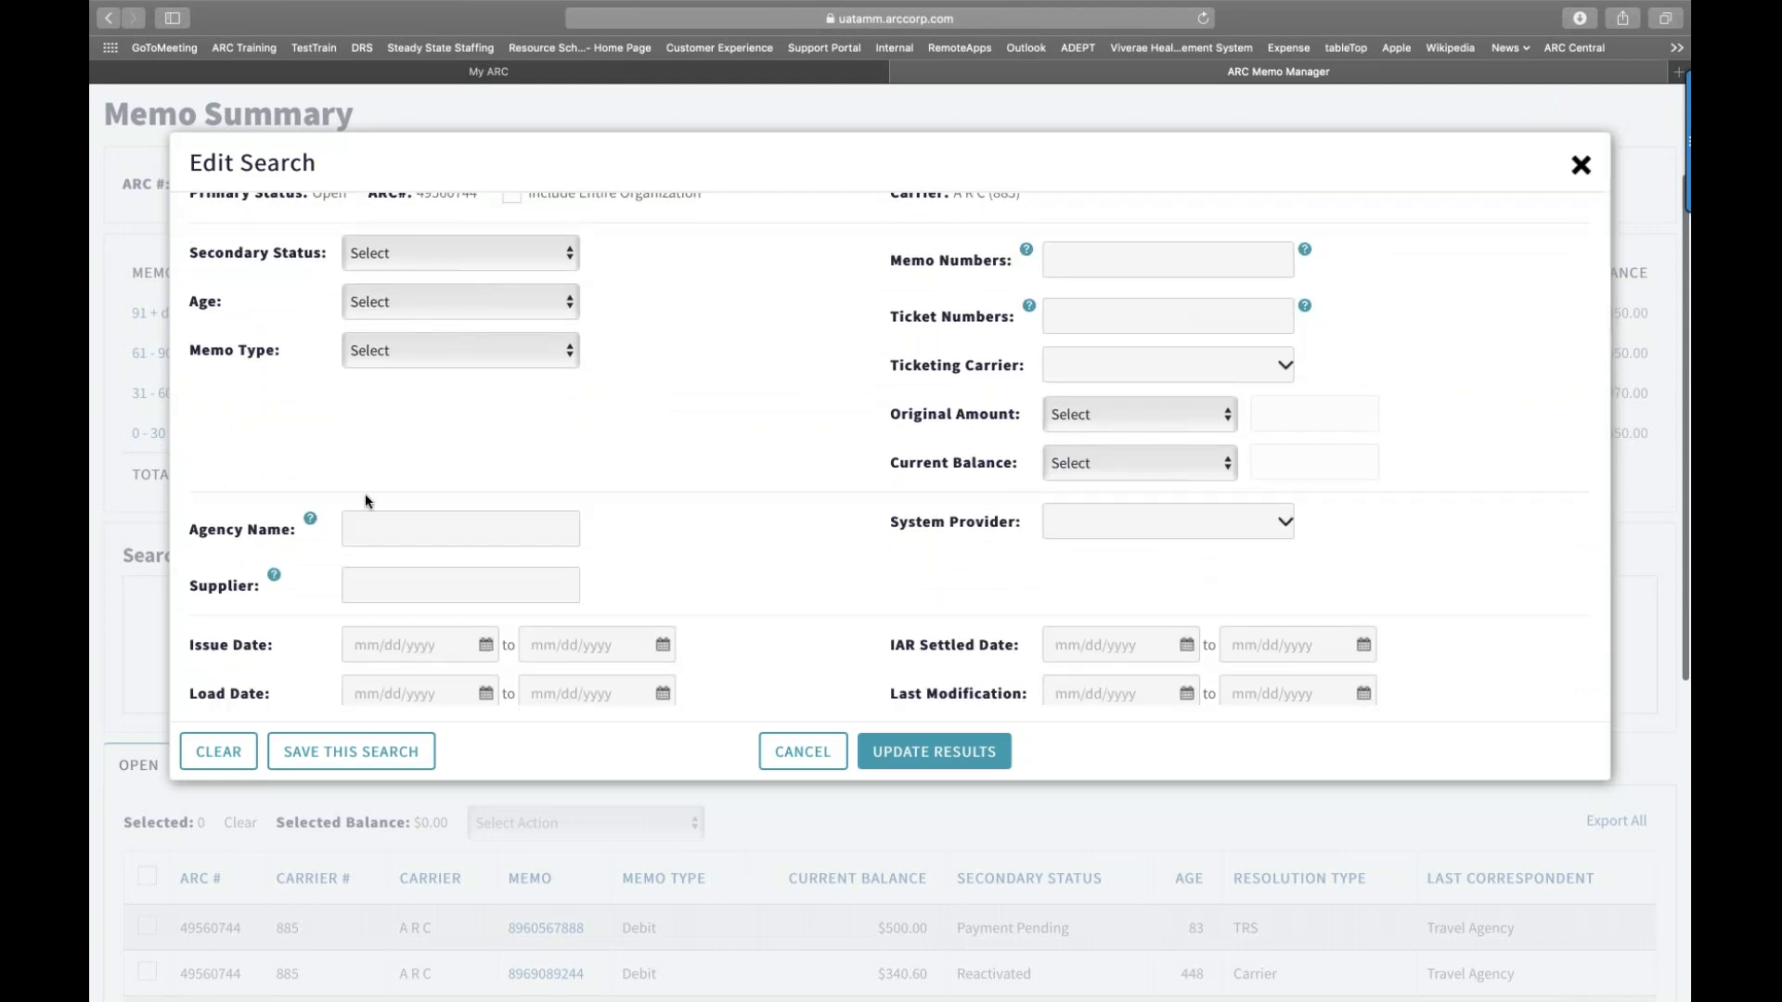
scroll(346, 528, down, 5)
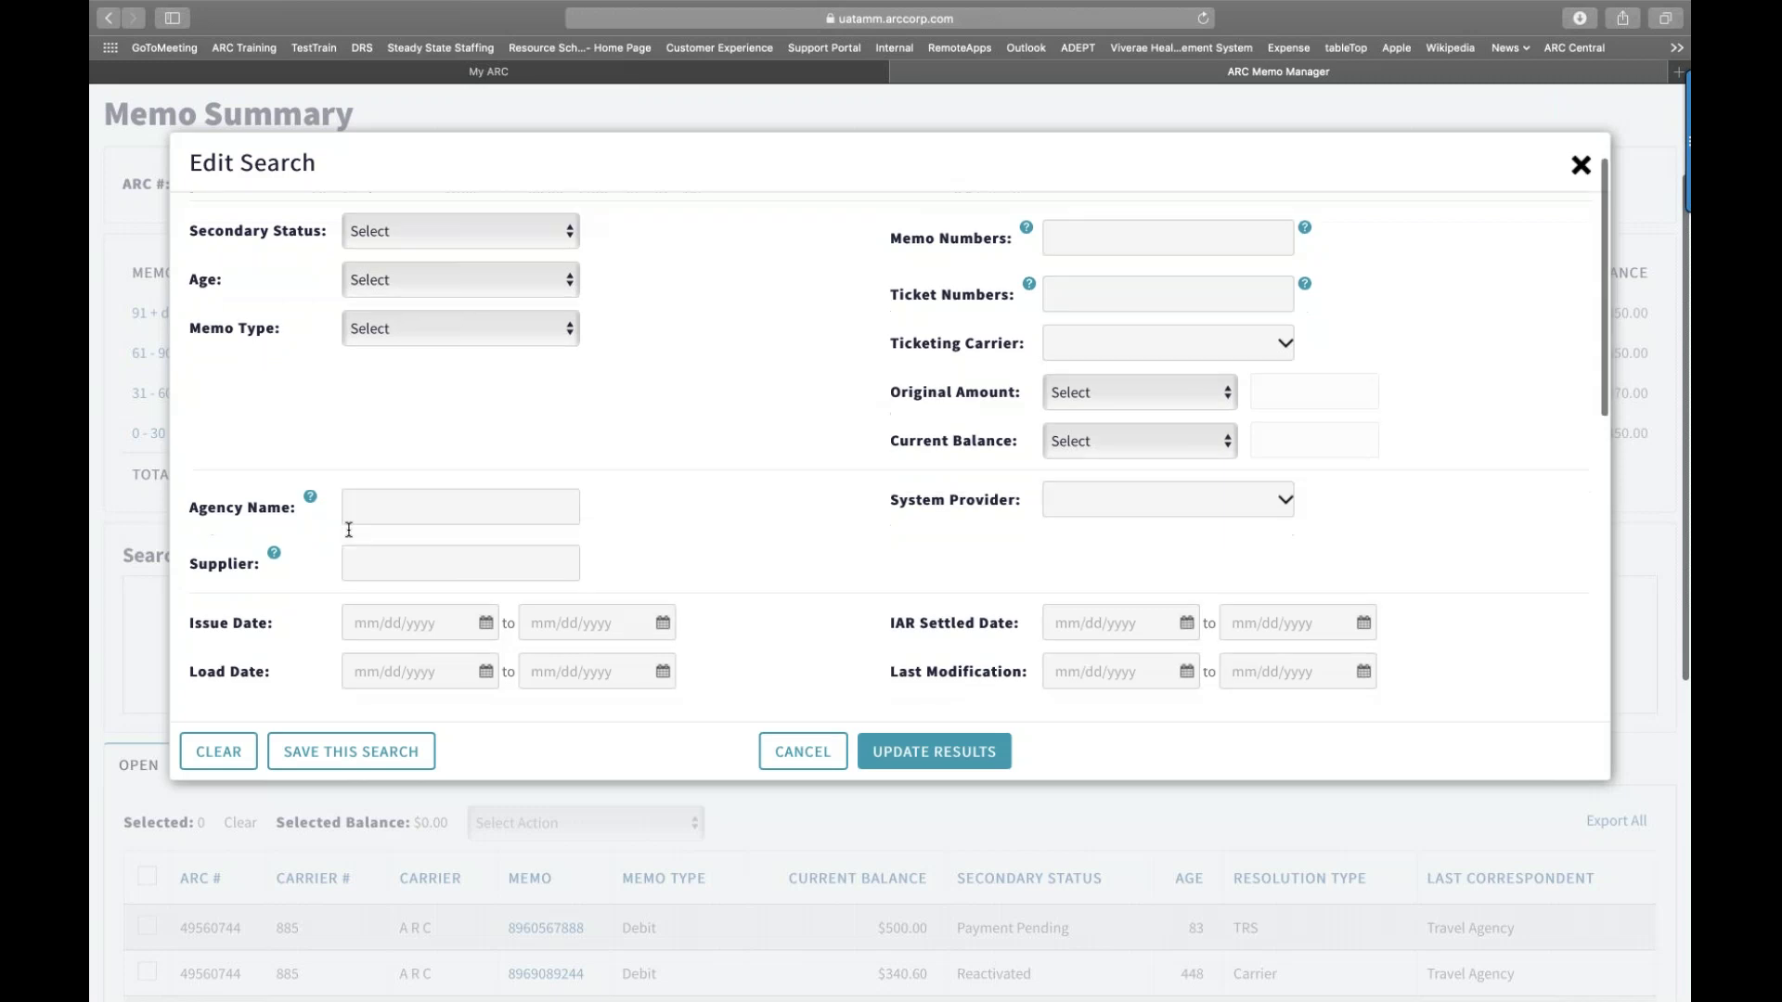
scroll(683, 456, down, 1)
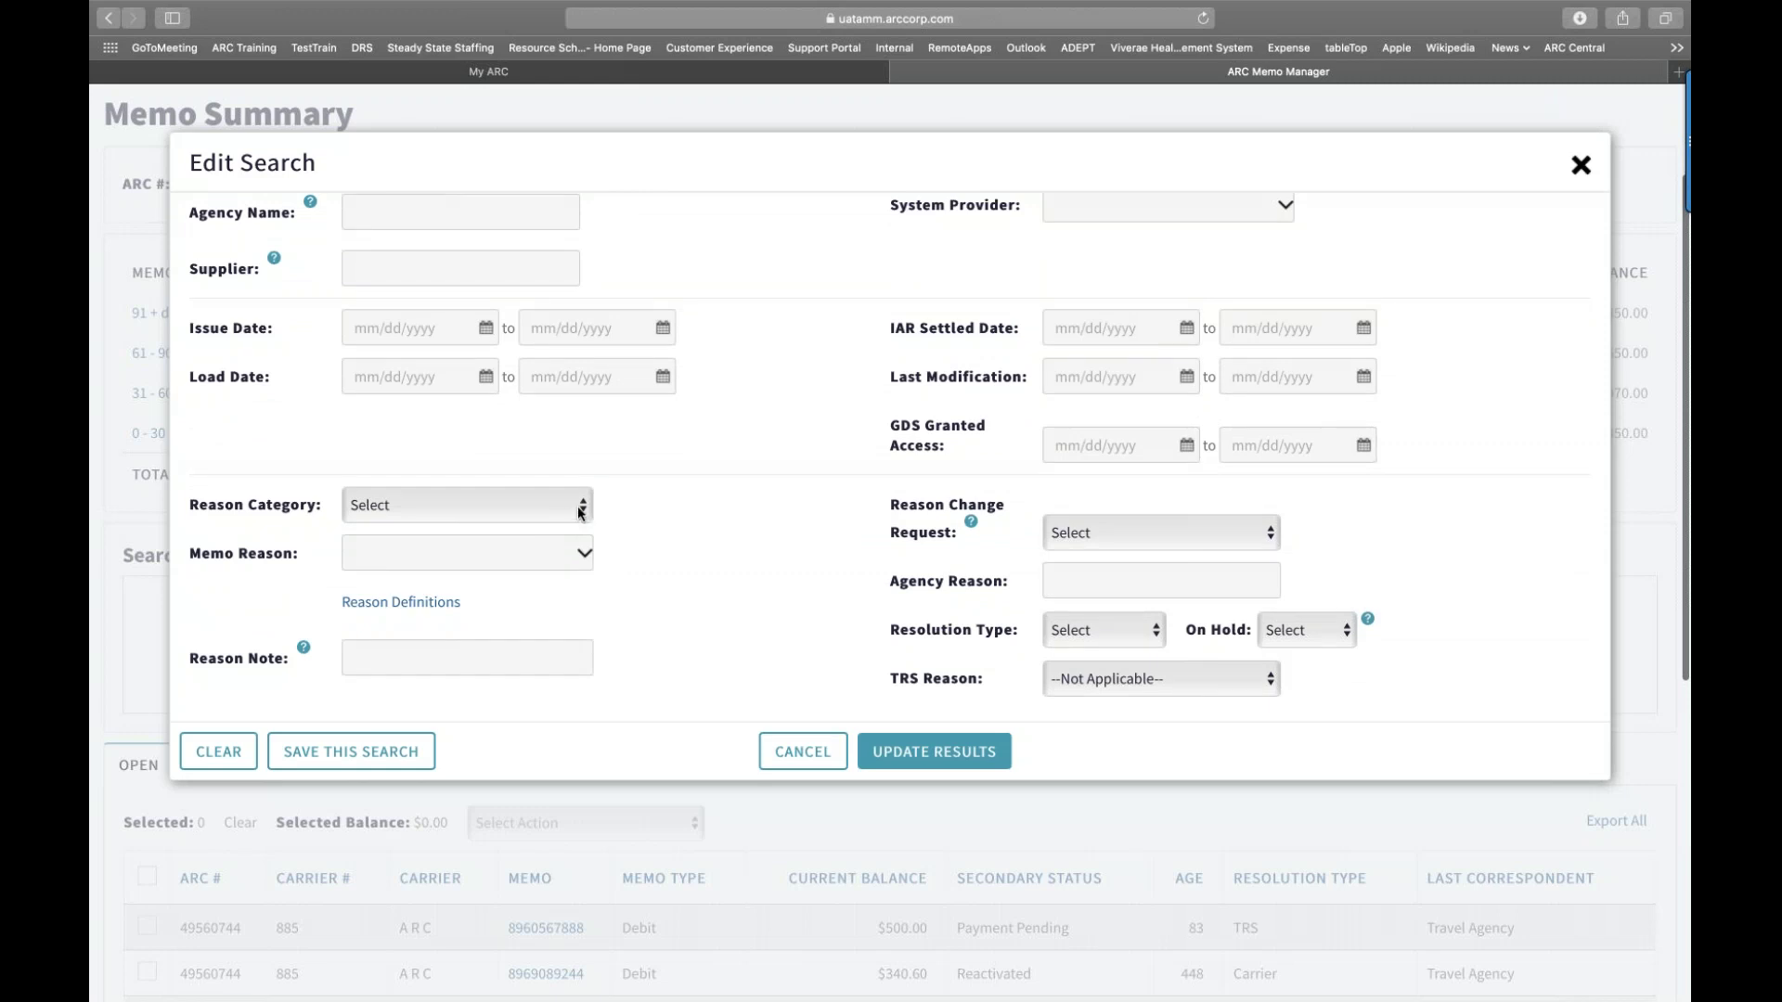
Step: Filter by Reason Category Commission and Memo Reason NON-COMMISSIONABLE (MK), then update results
click(581, 511)
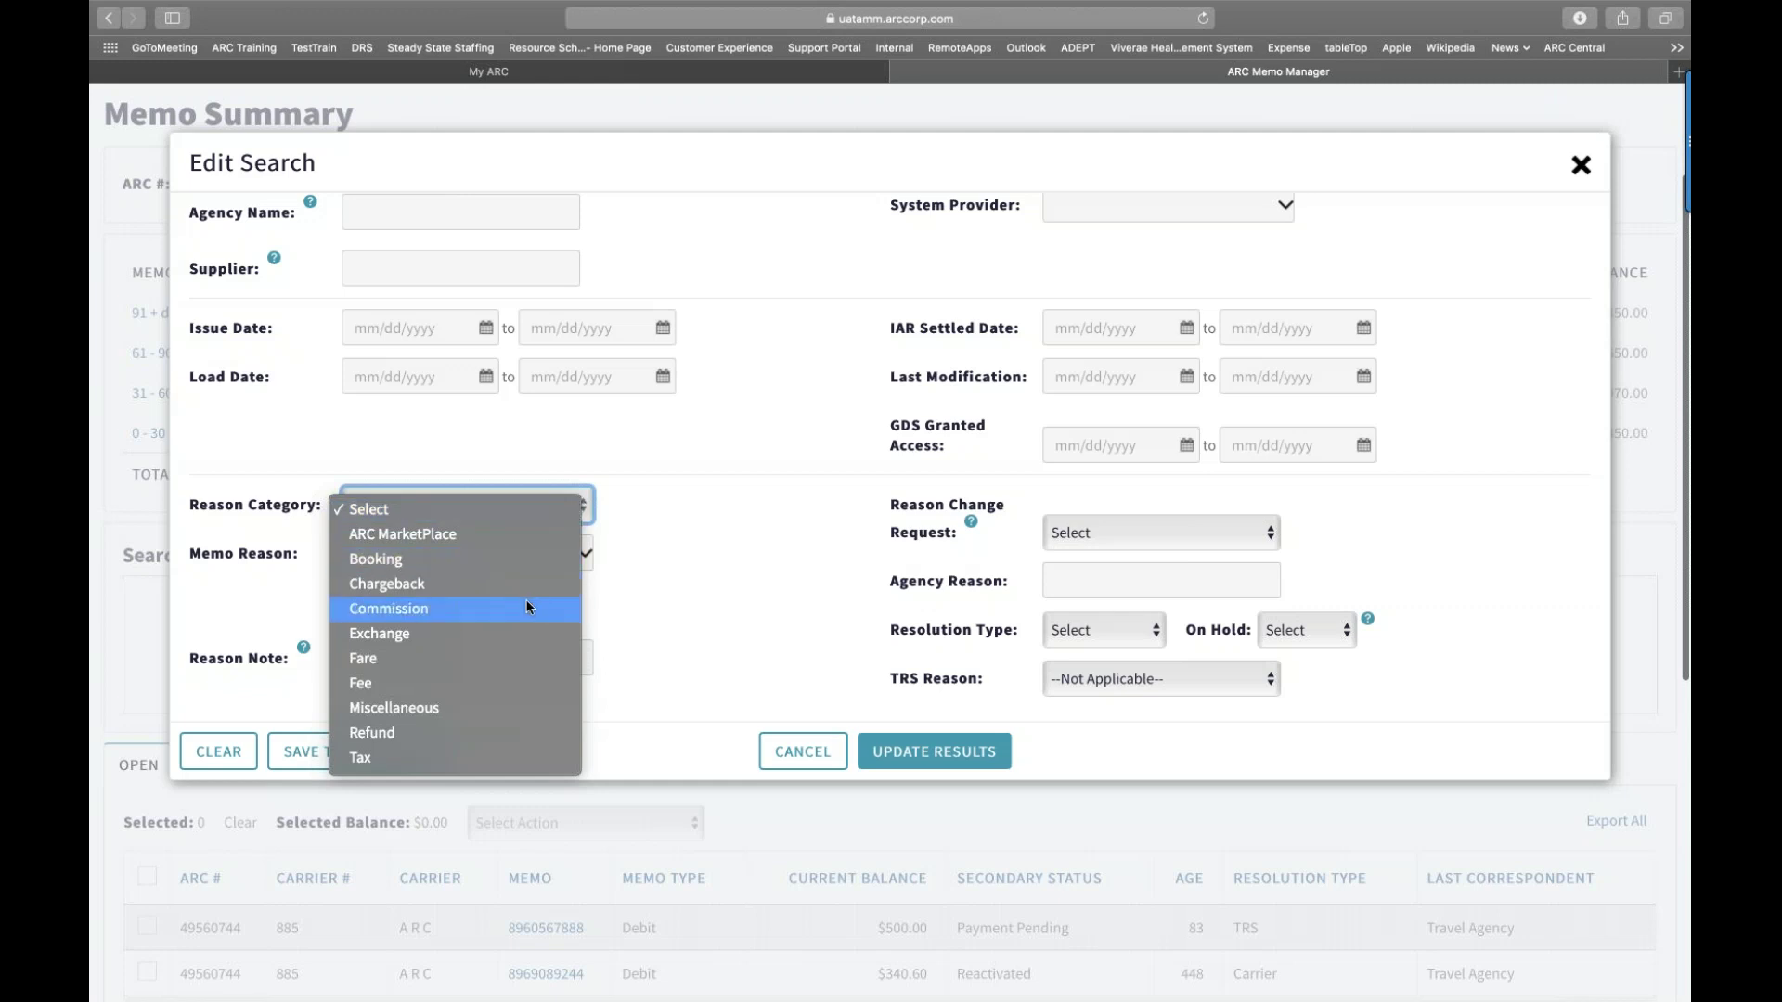
key(Escape)
key(Down)
click(583, 552)
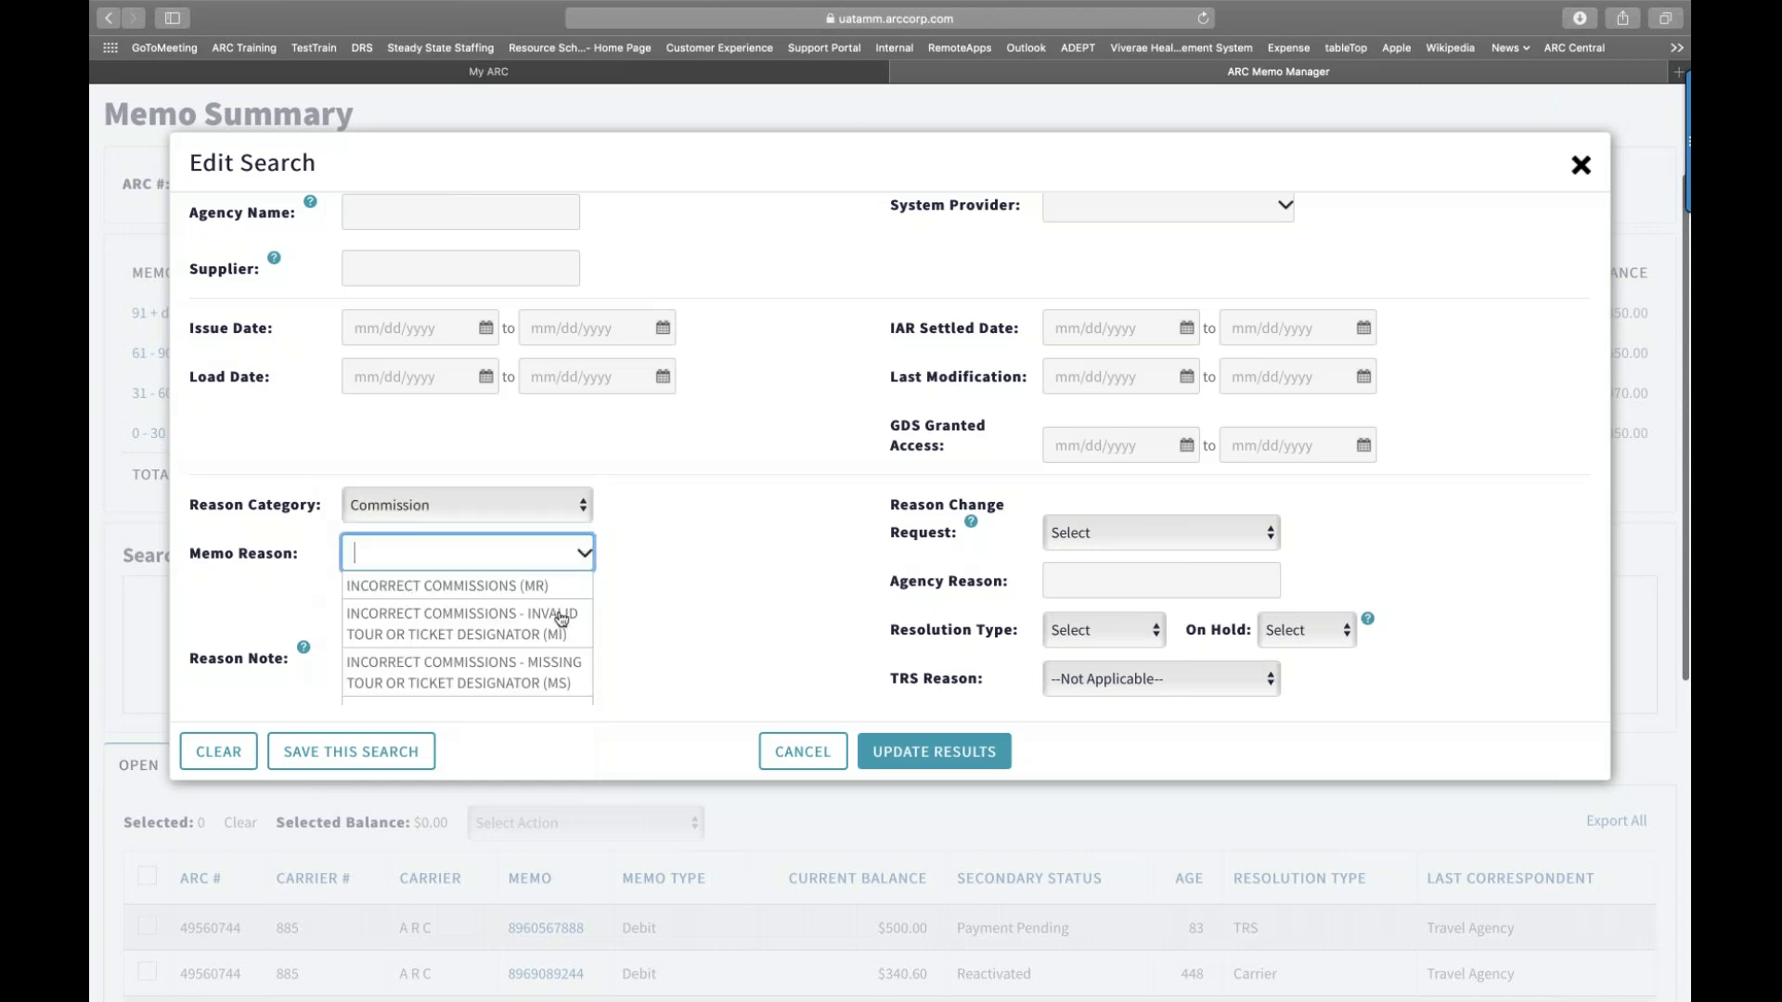
scroll(570, 615, down, 1)
scroll(570, 615, down, 1)
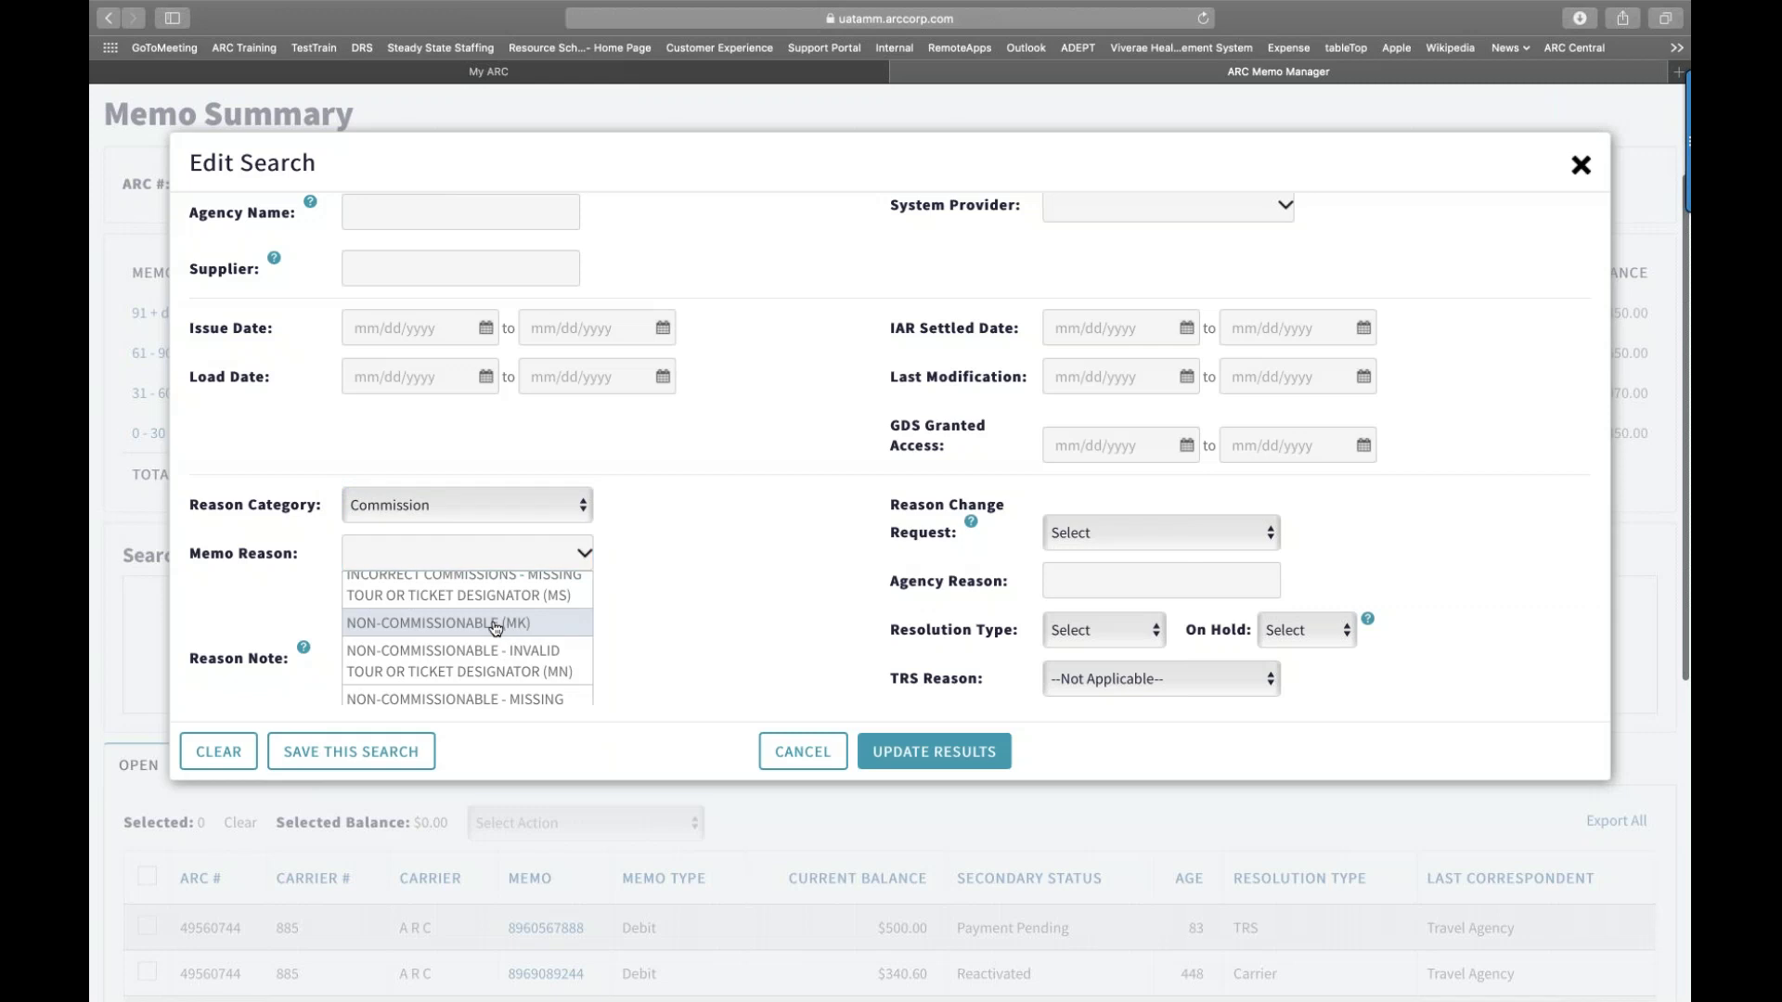
click(495, 625)
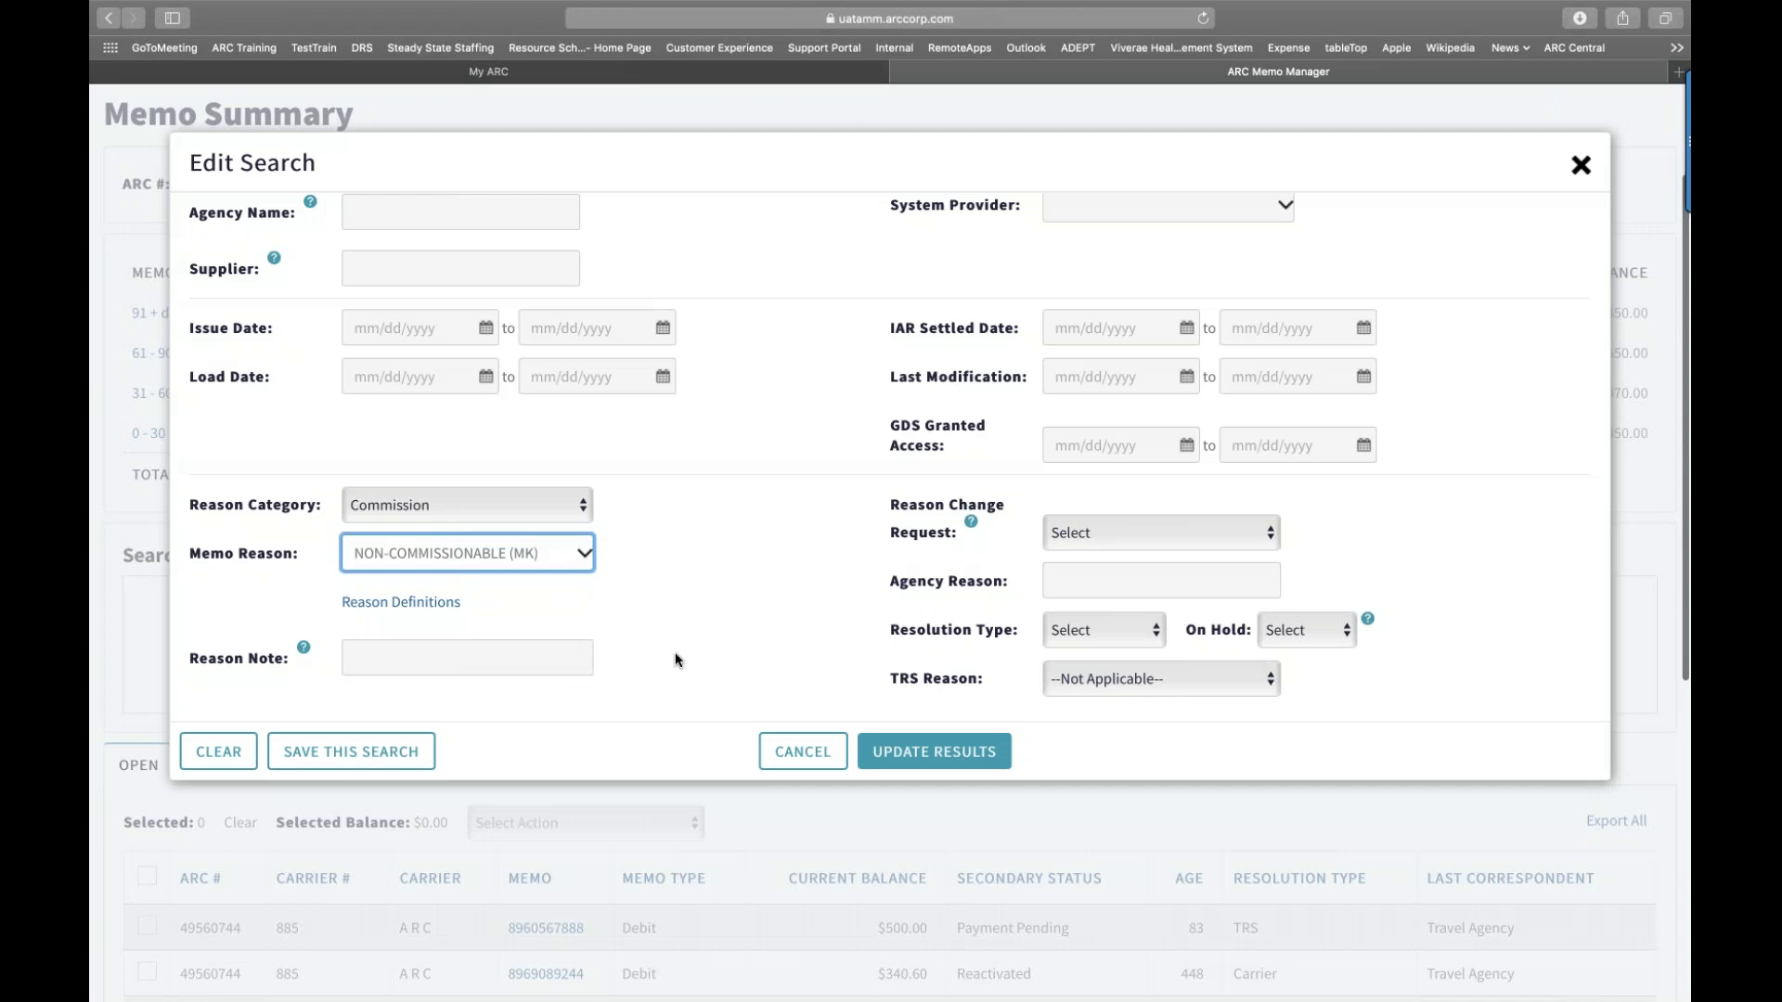
scroll(437, 500, down, 1)
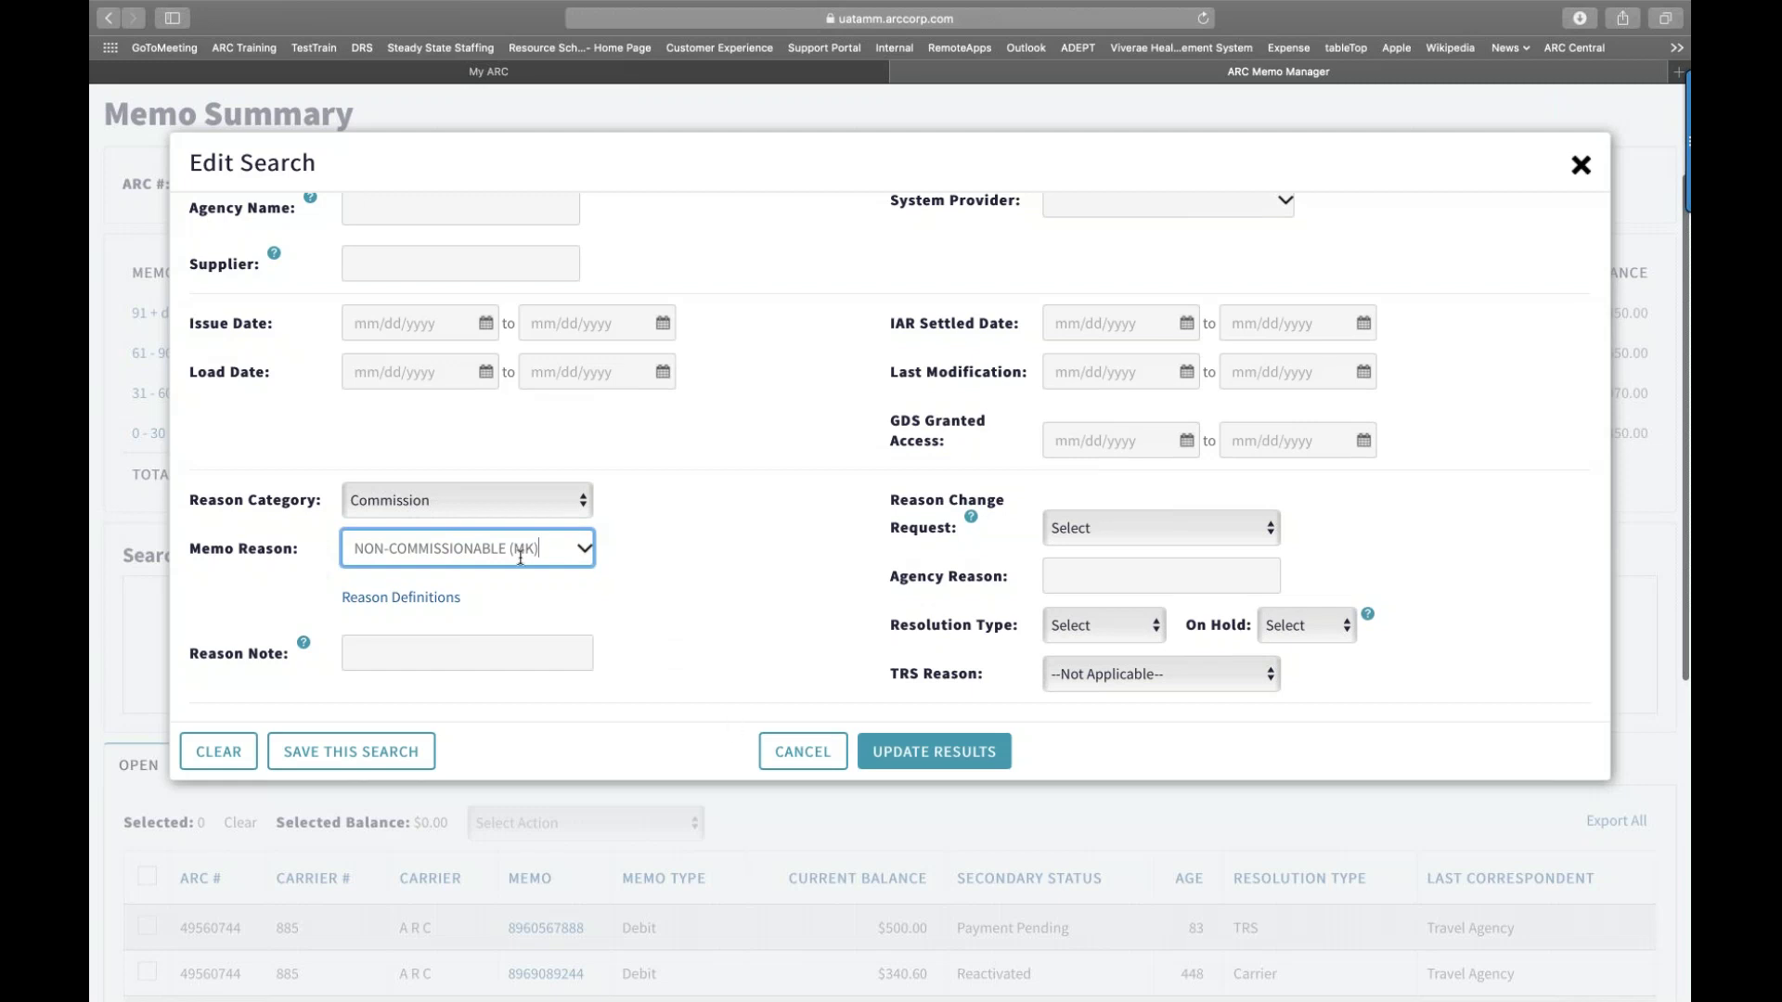
click(896, 759)
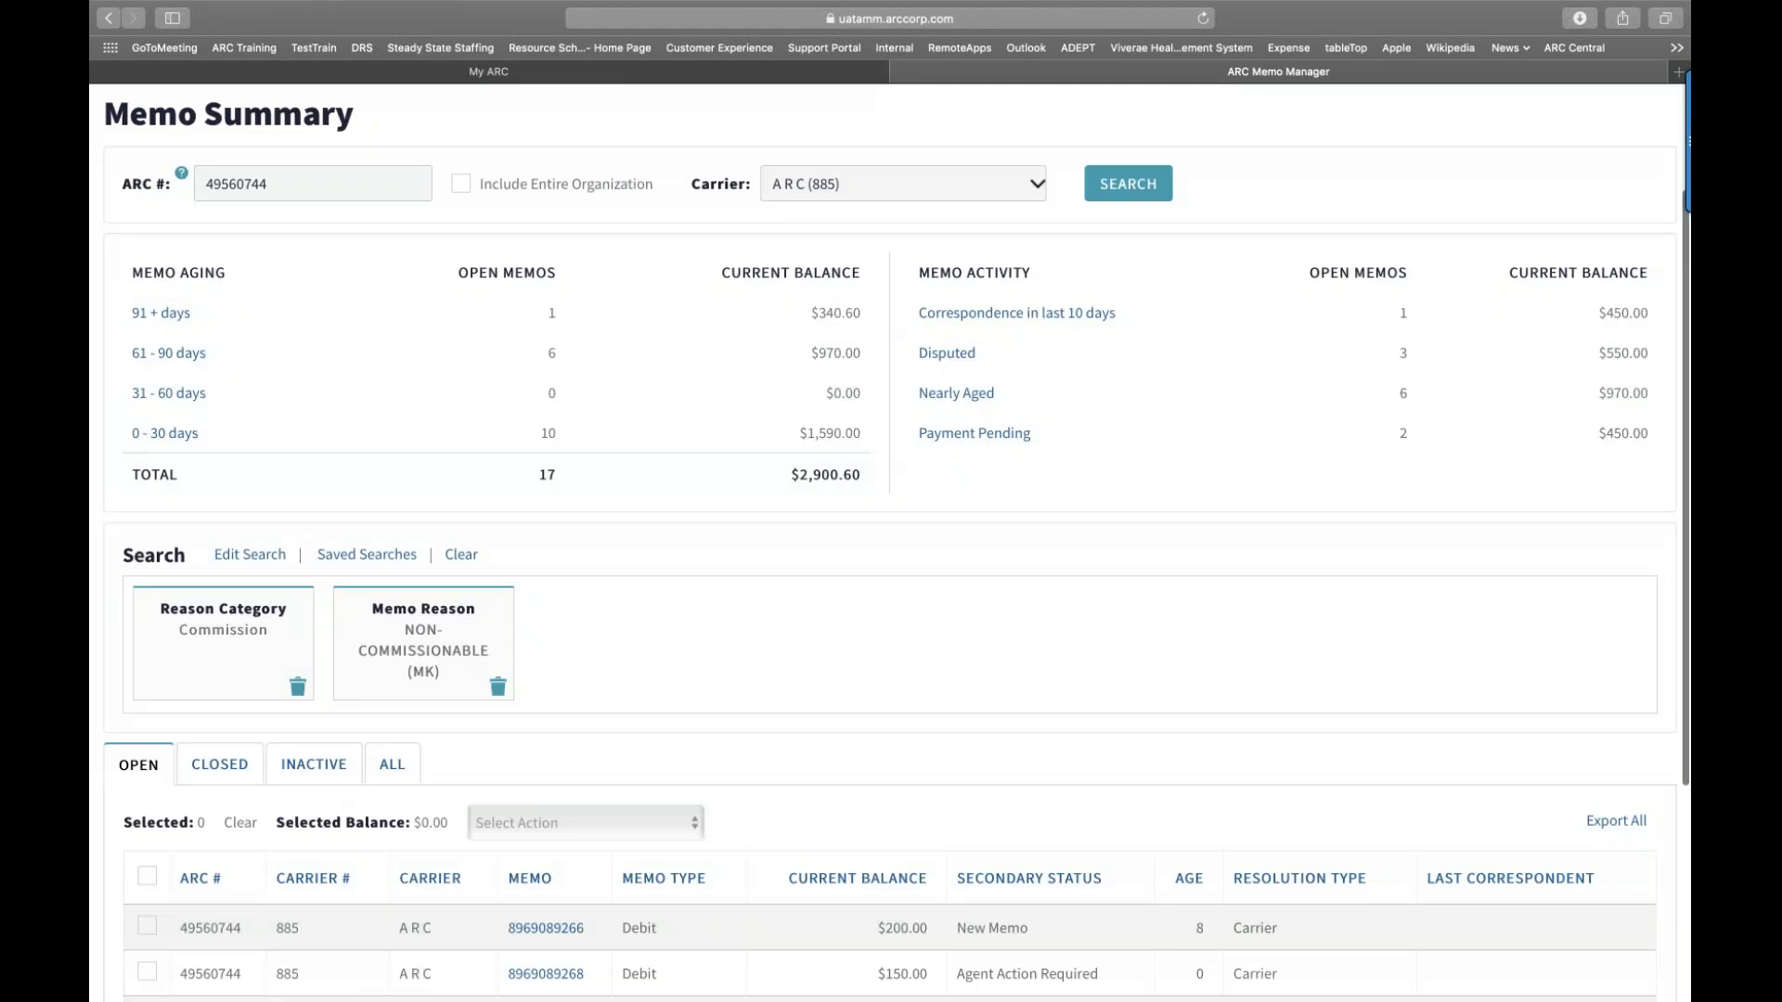
Step: Review the four filtered Commission memos, then clear the search filters
scroll(889, 538, down, 1)
scroll(889, 538, down, 4)
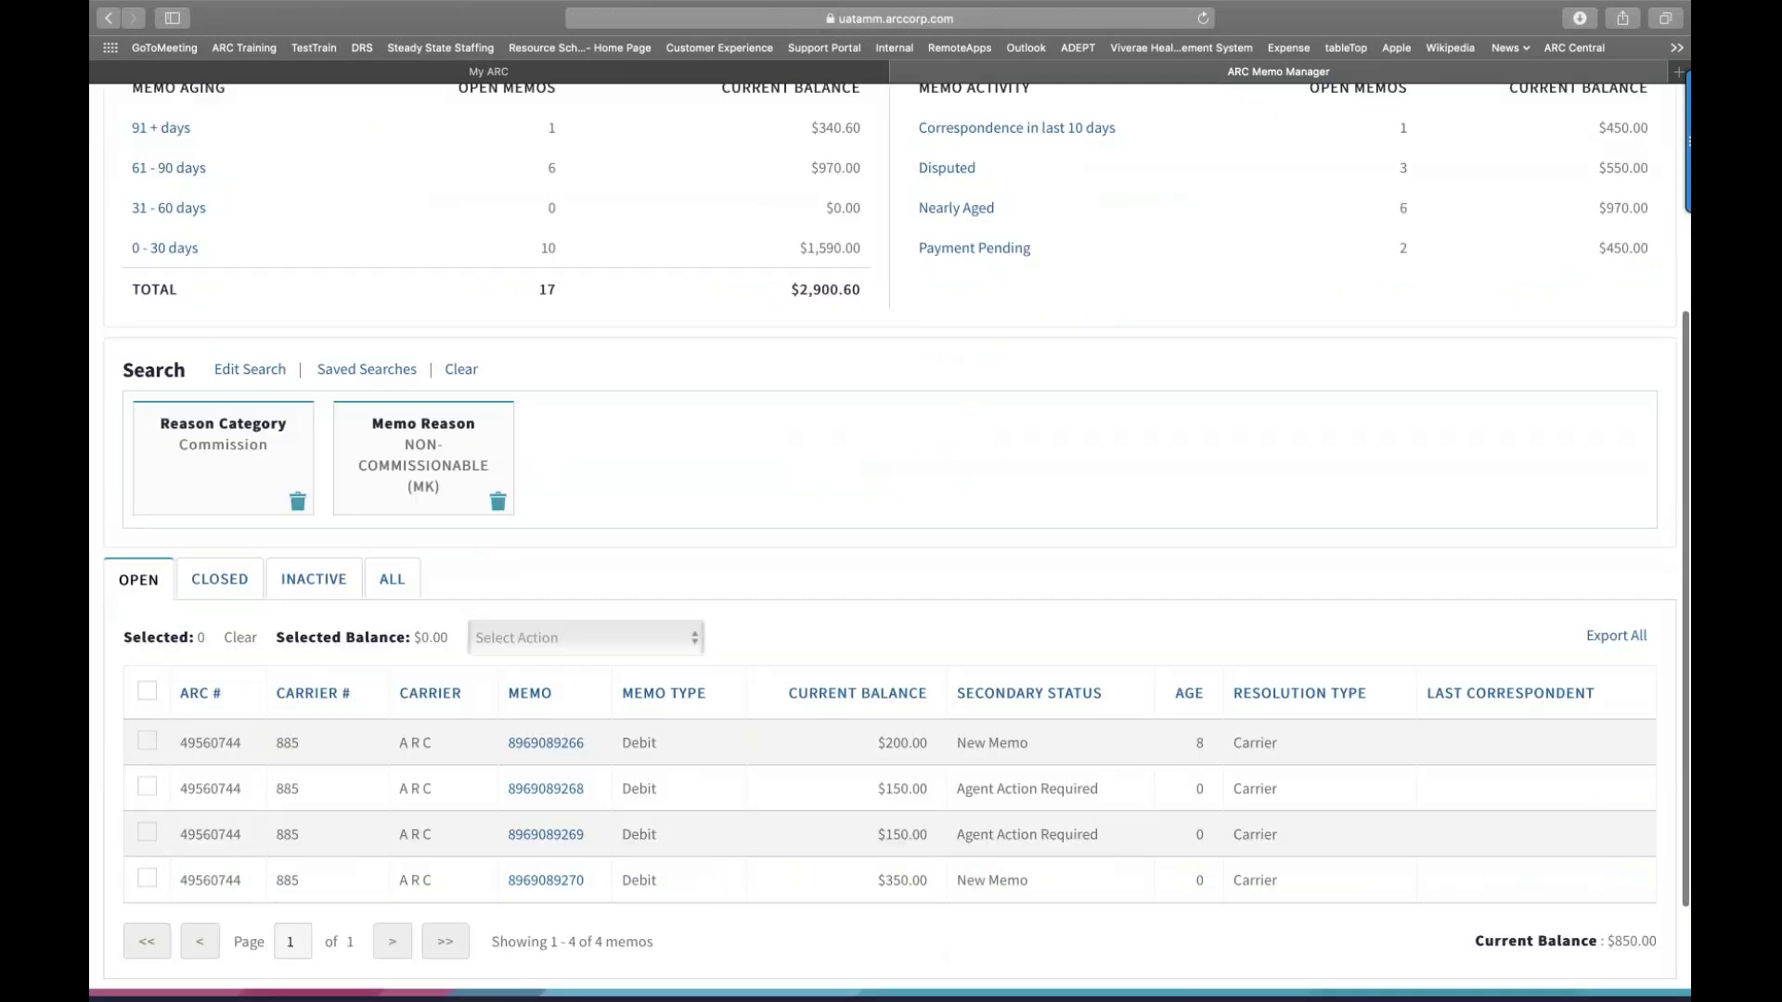
scroll(889, 538, down, 3)
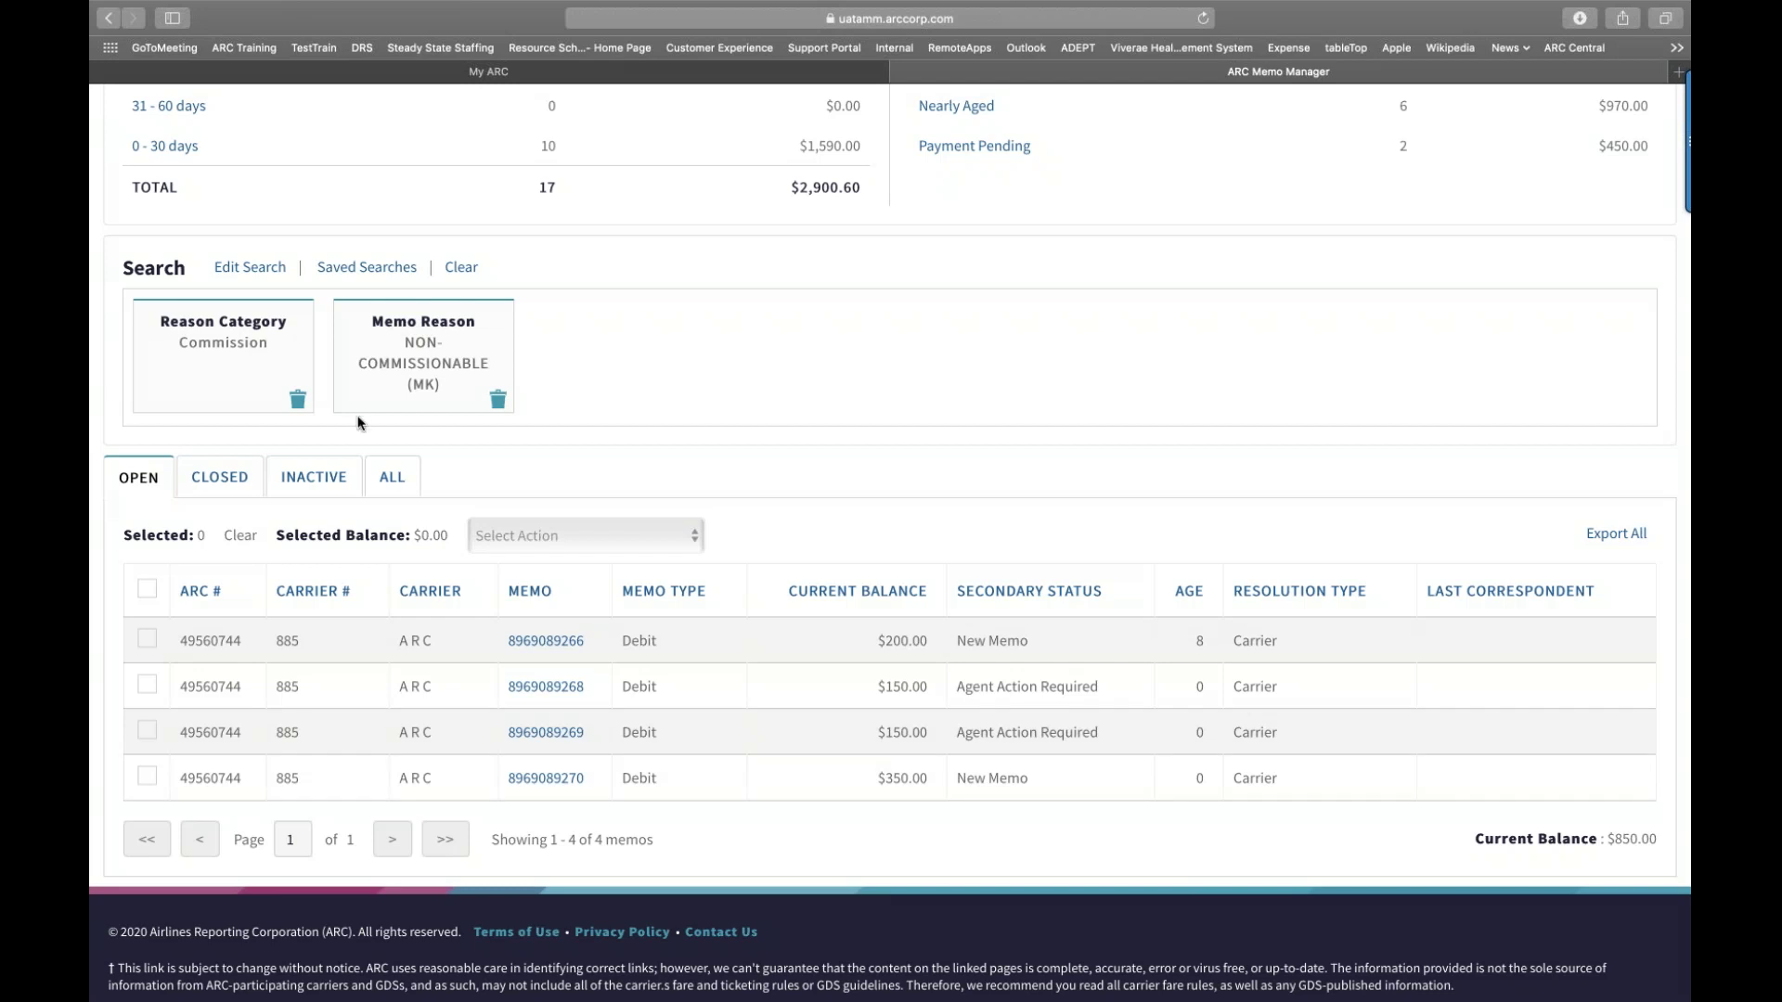
click(461, 269)
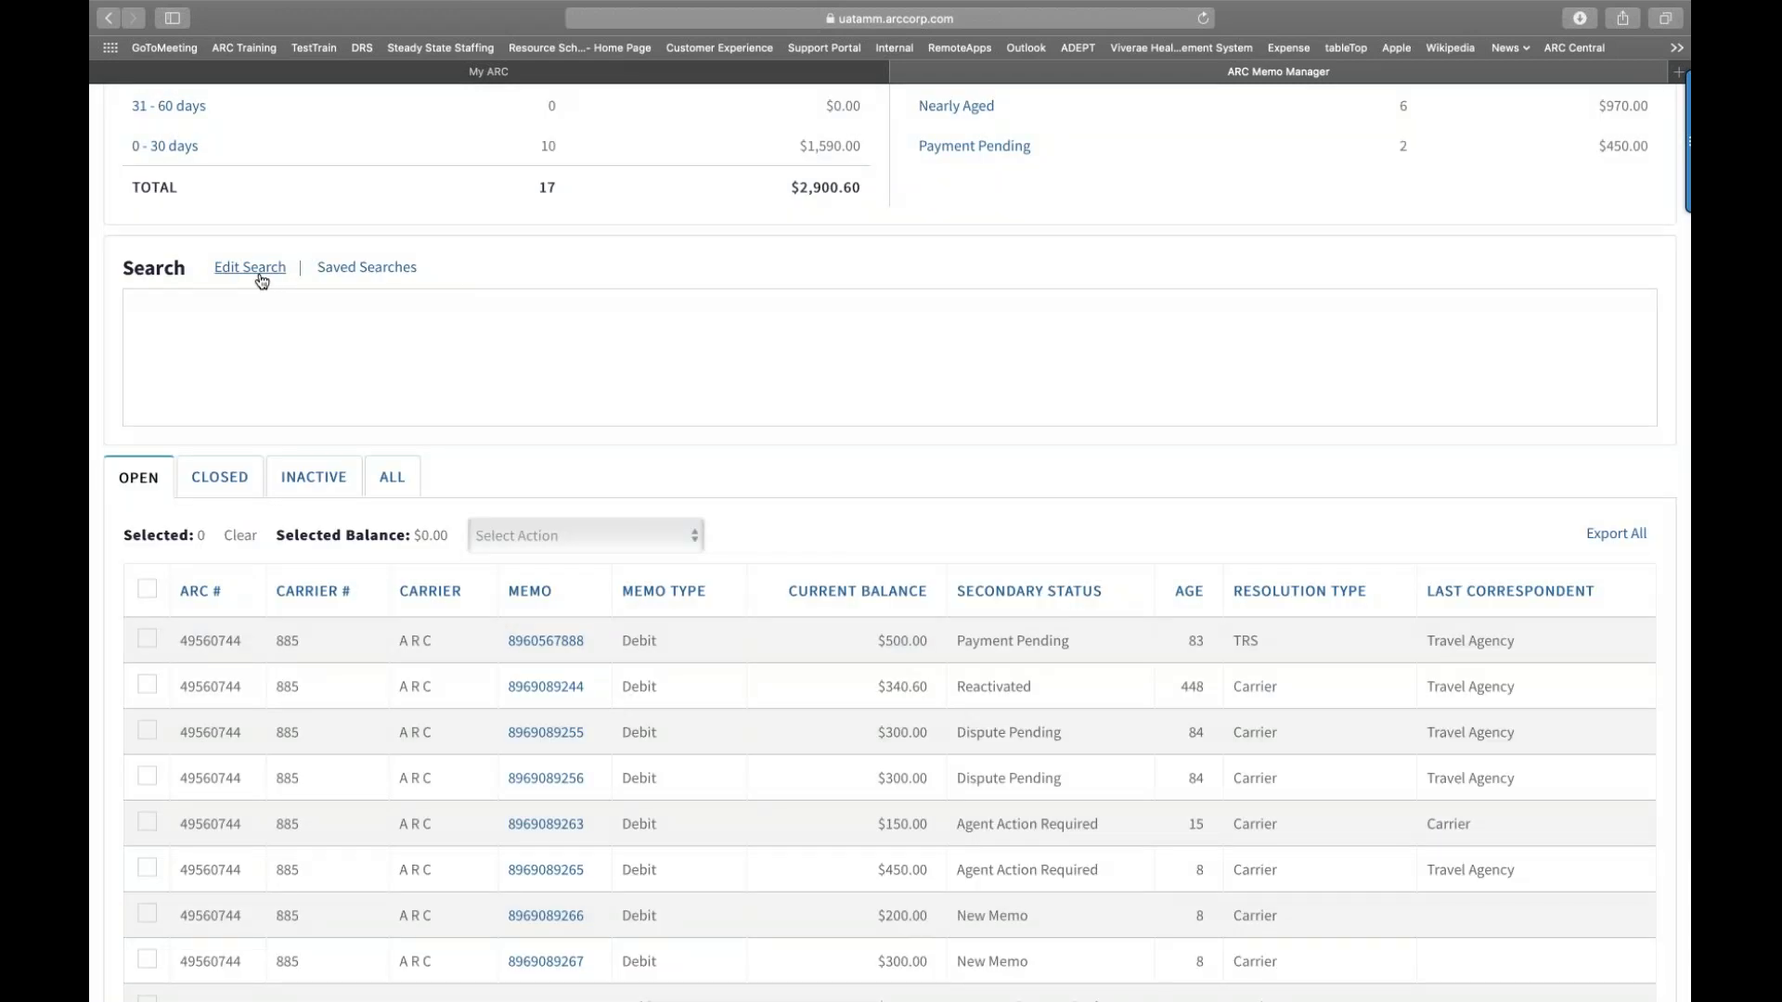
Step: In Edit Search, choose Reason Category Commission and Memo Reason NON-COMMISSIONABLE (MK)
click(260, 275)
scroll(475, 384, down, 5)
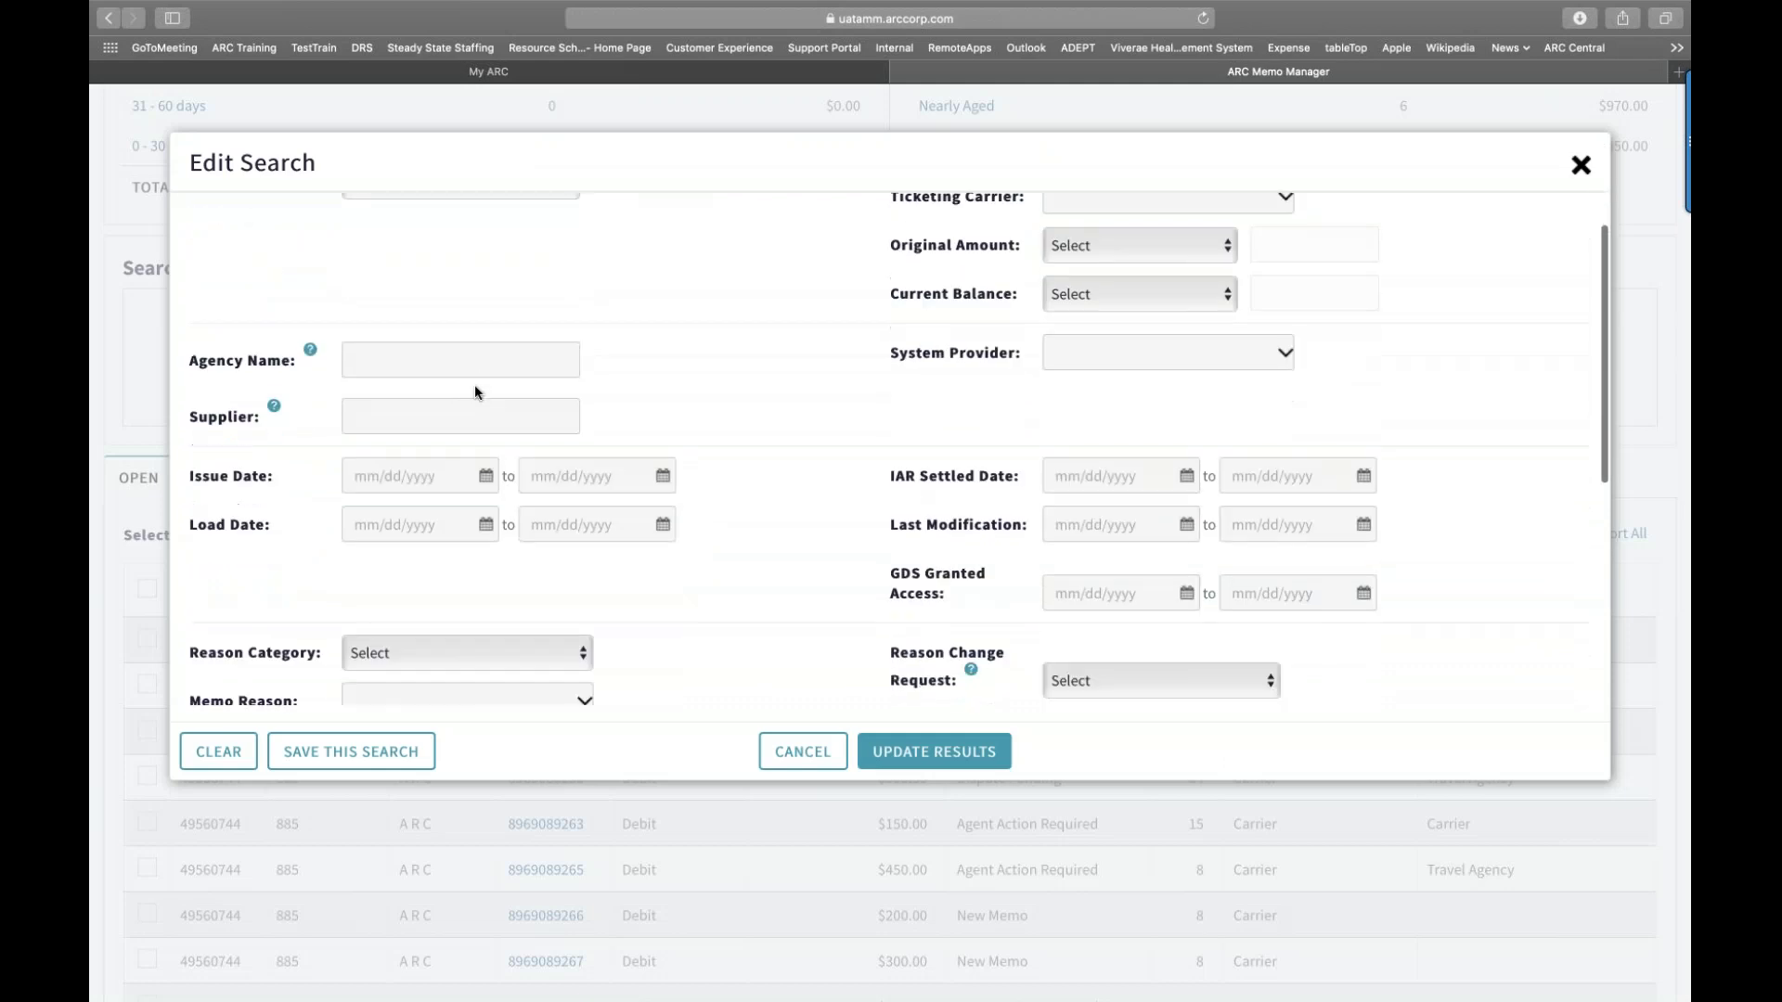
scroll(475, 386, down, 1)
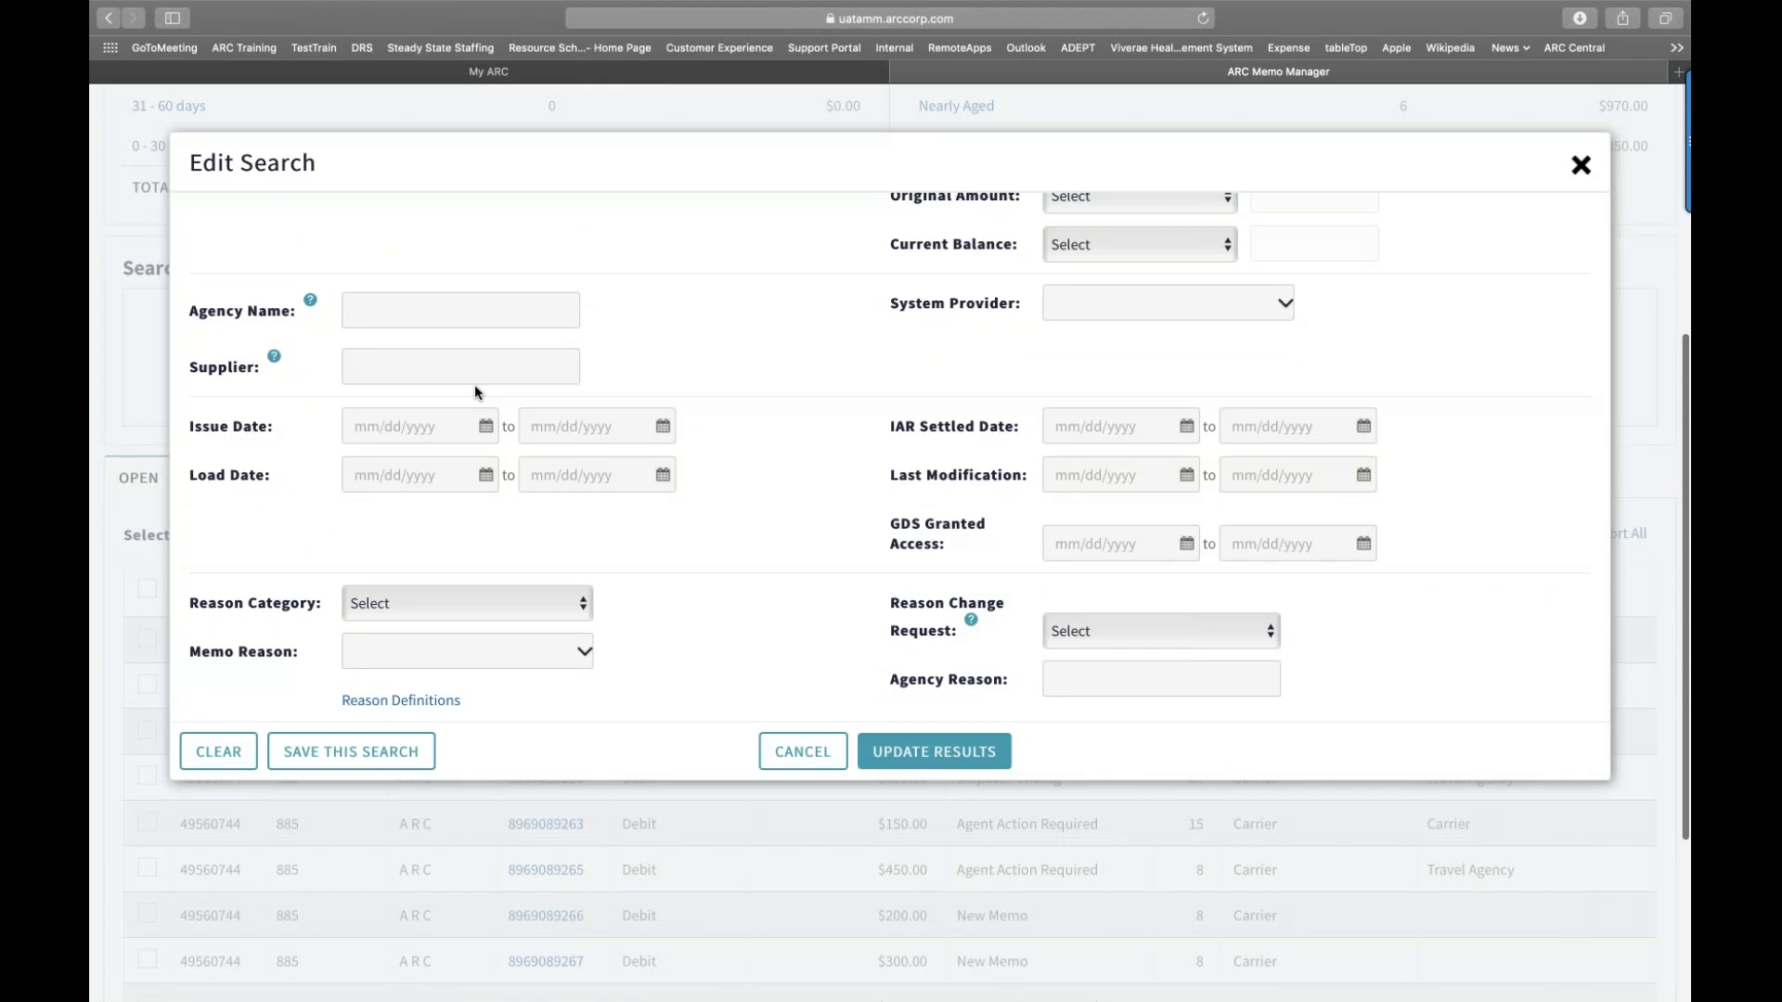
scroll(475, 384, down, 2)
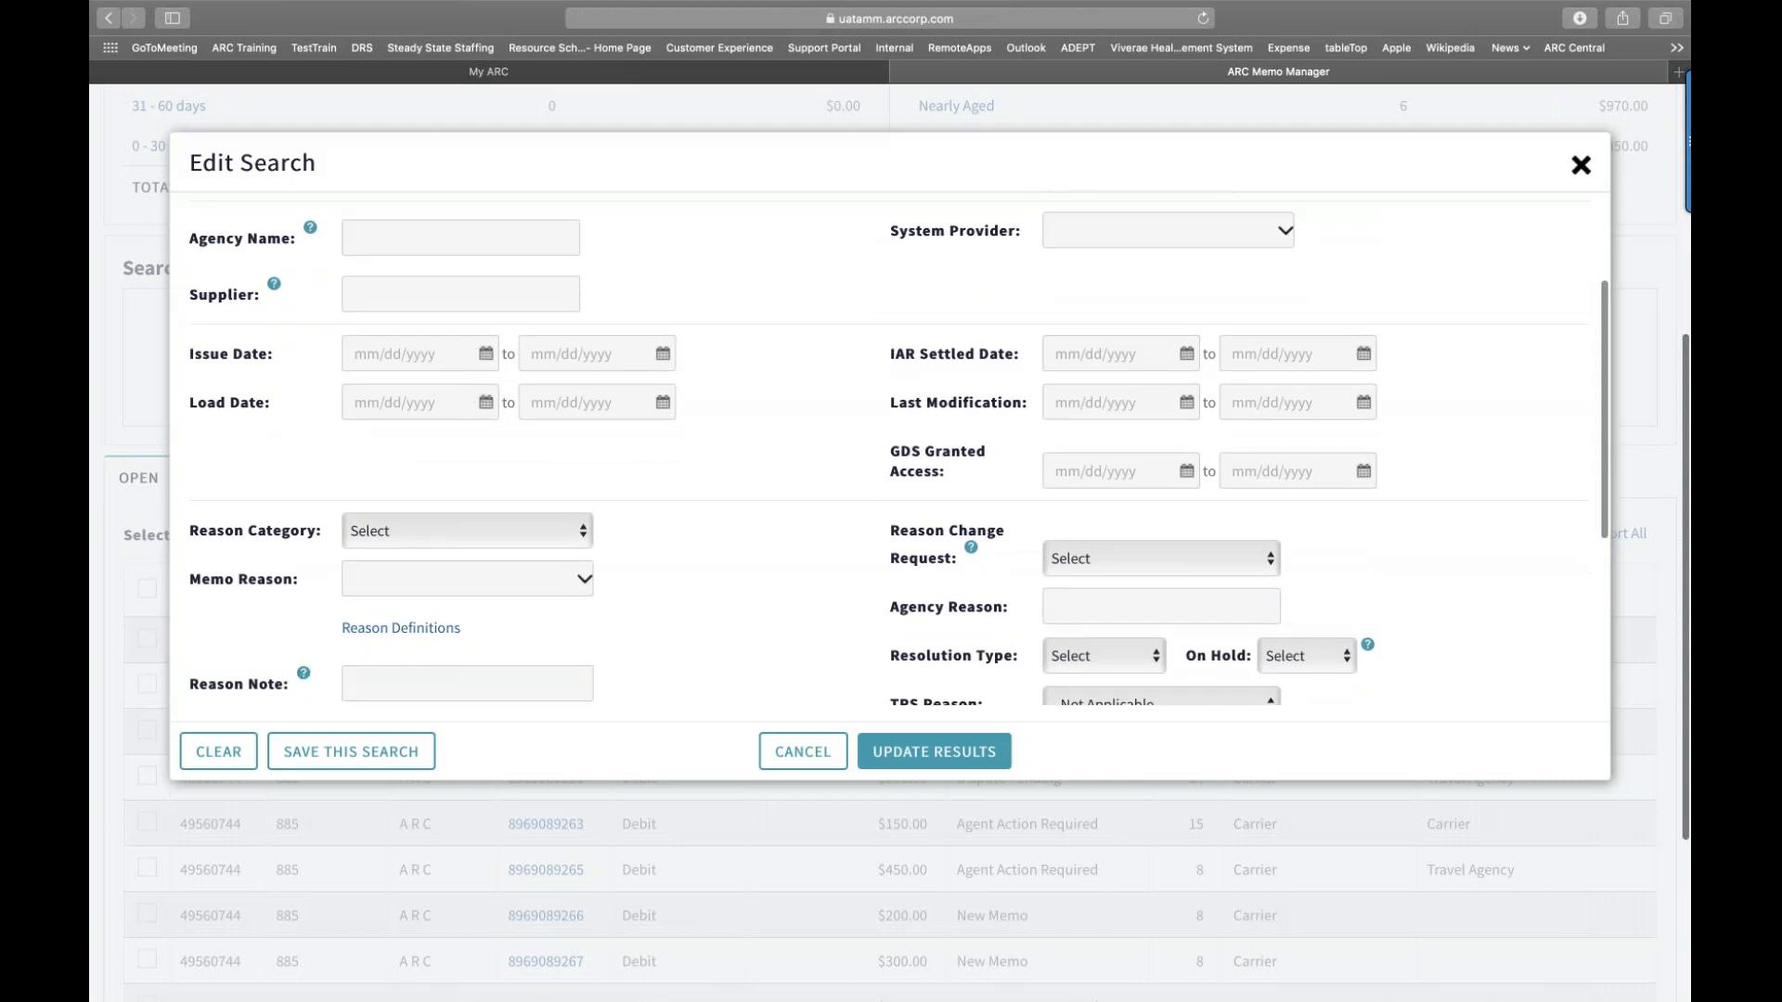
scroll(565, 510, down, 2)
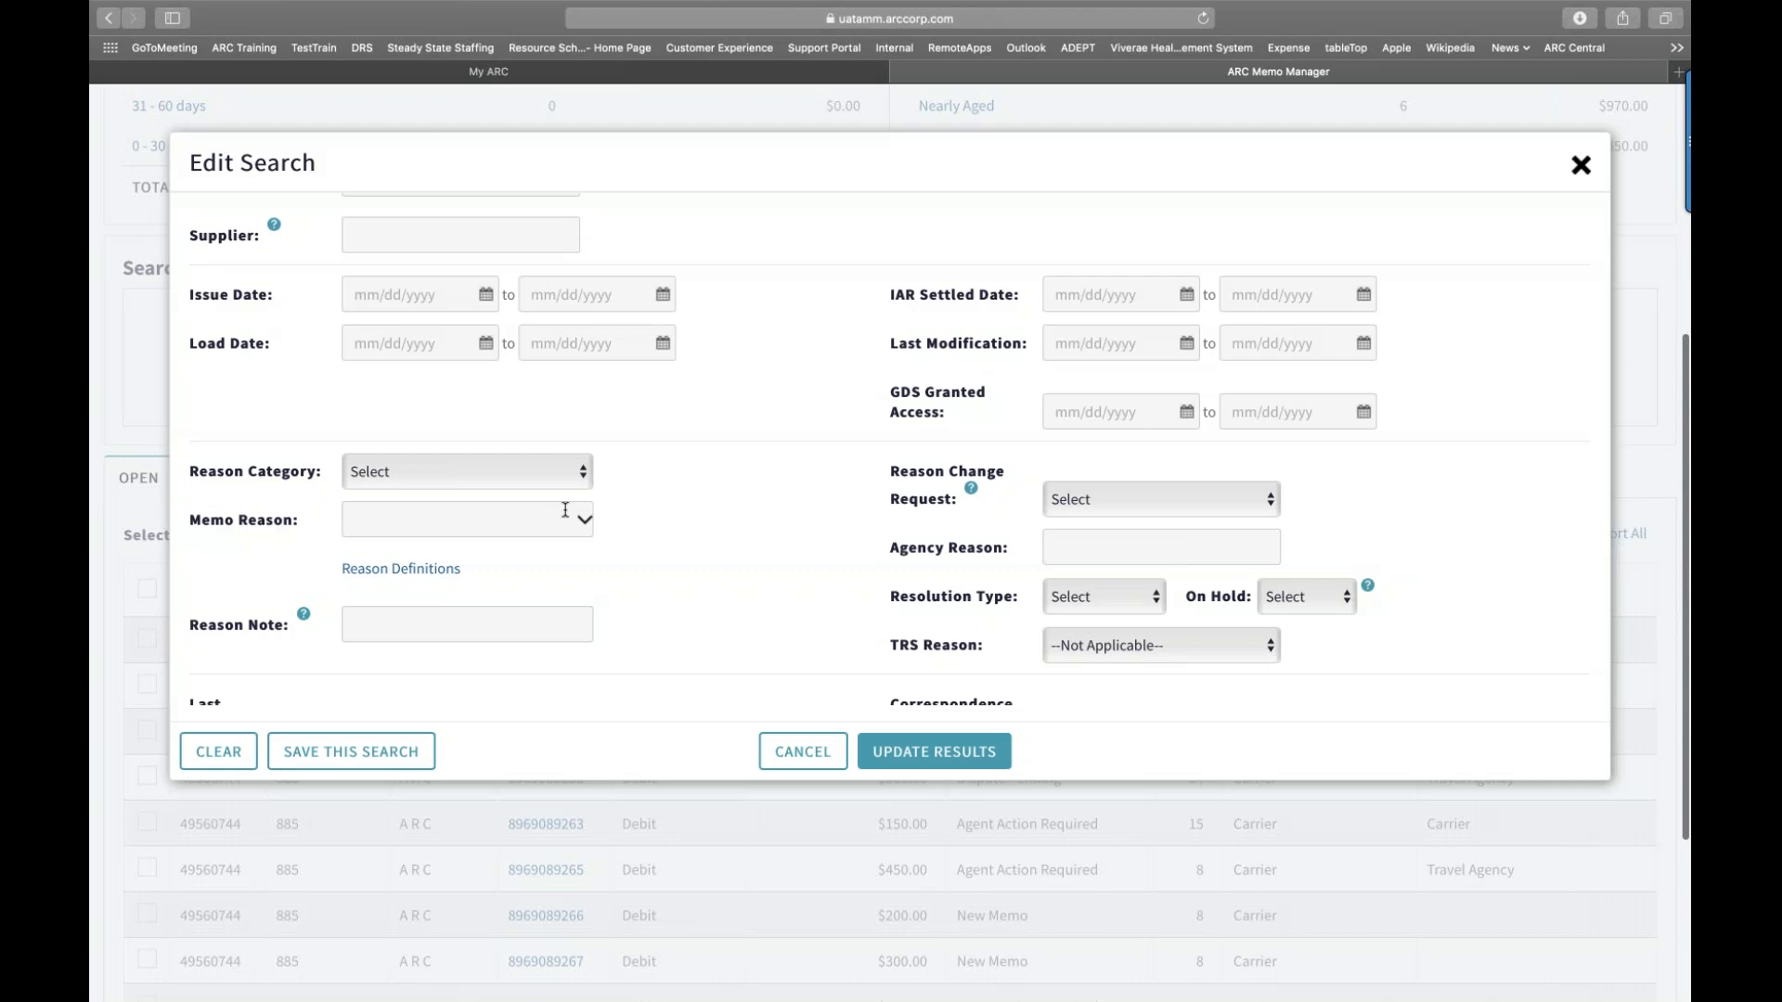
click(582, 472)
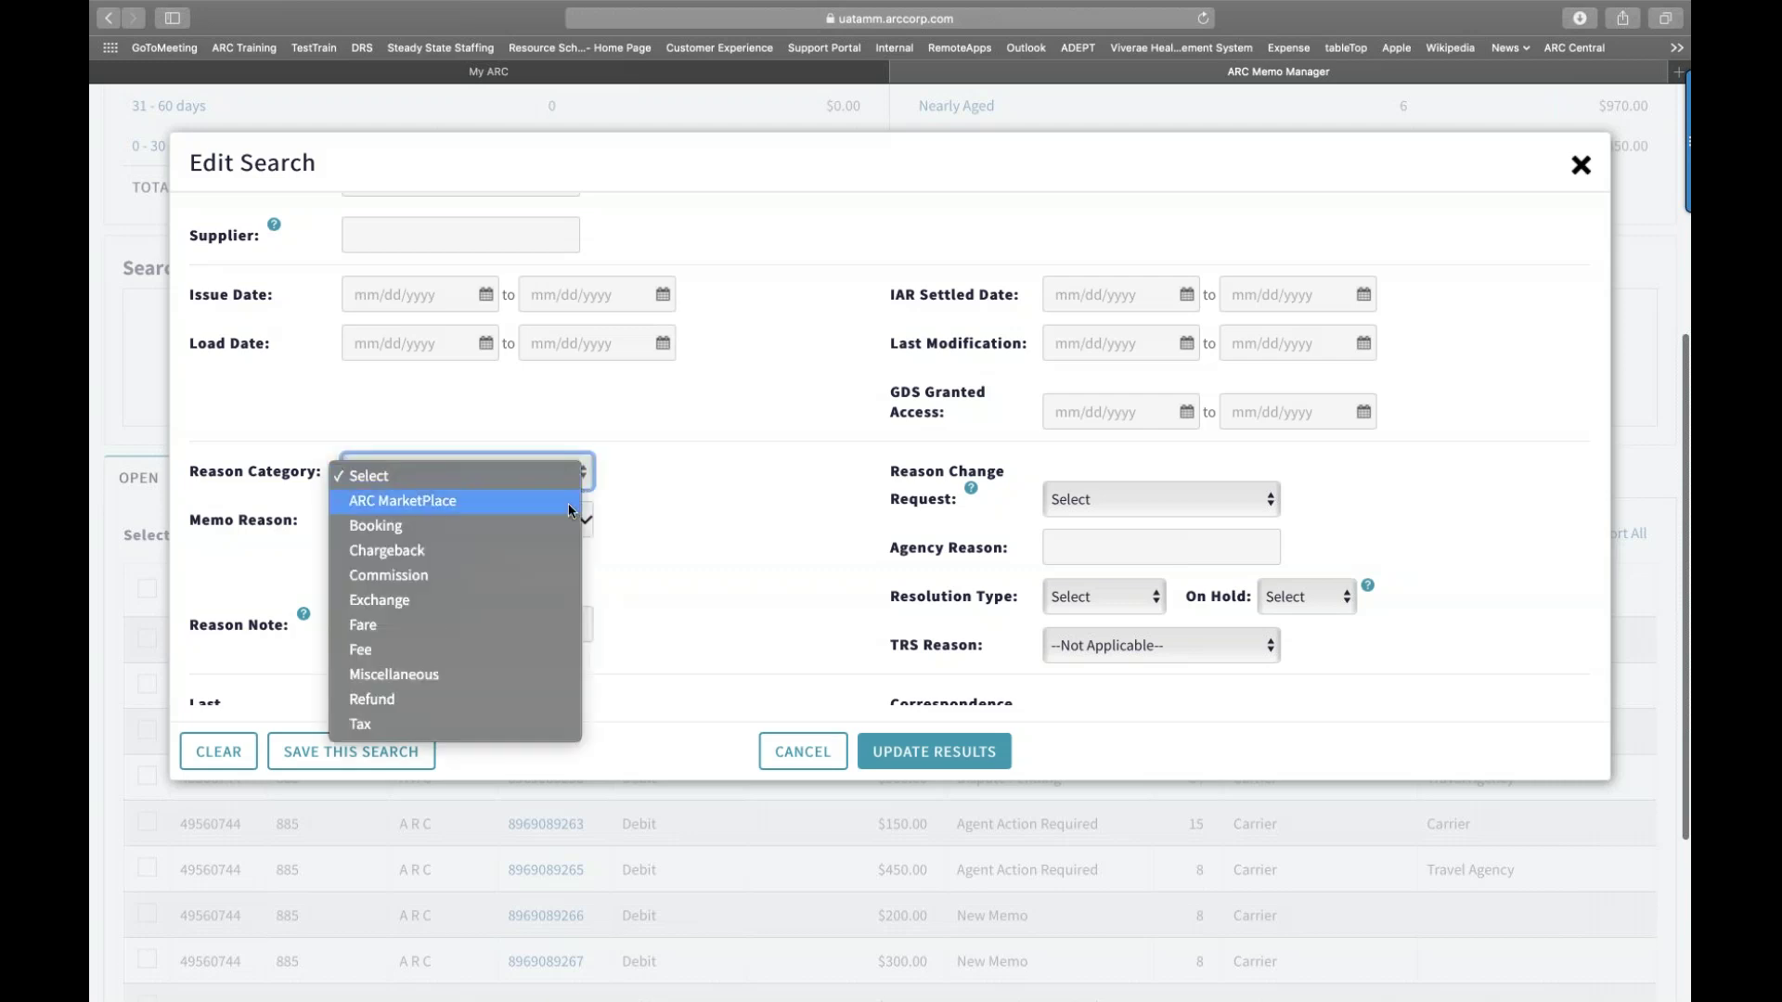
click(531, 572)
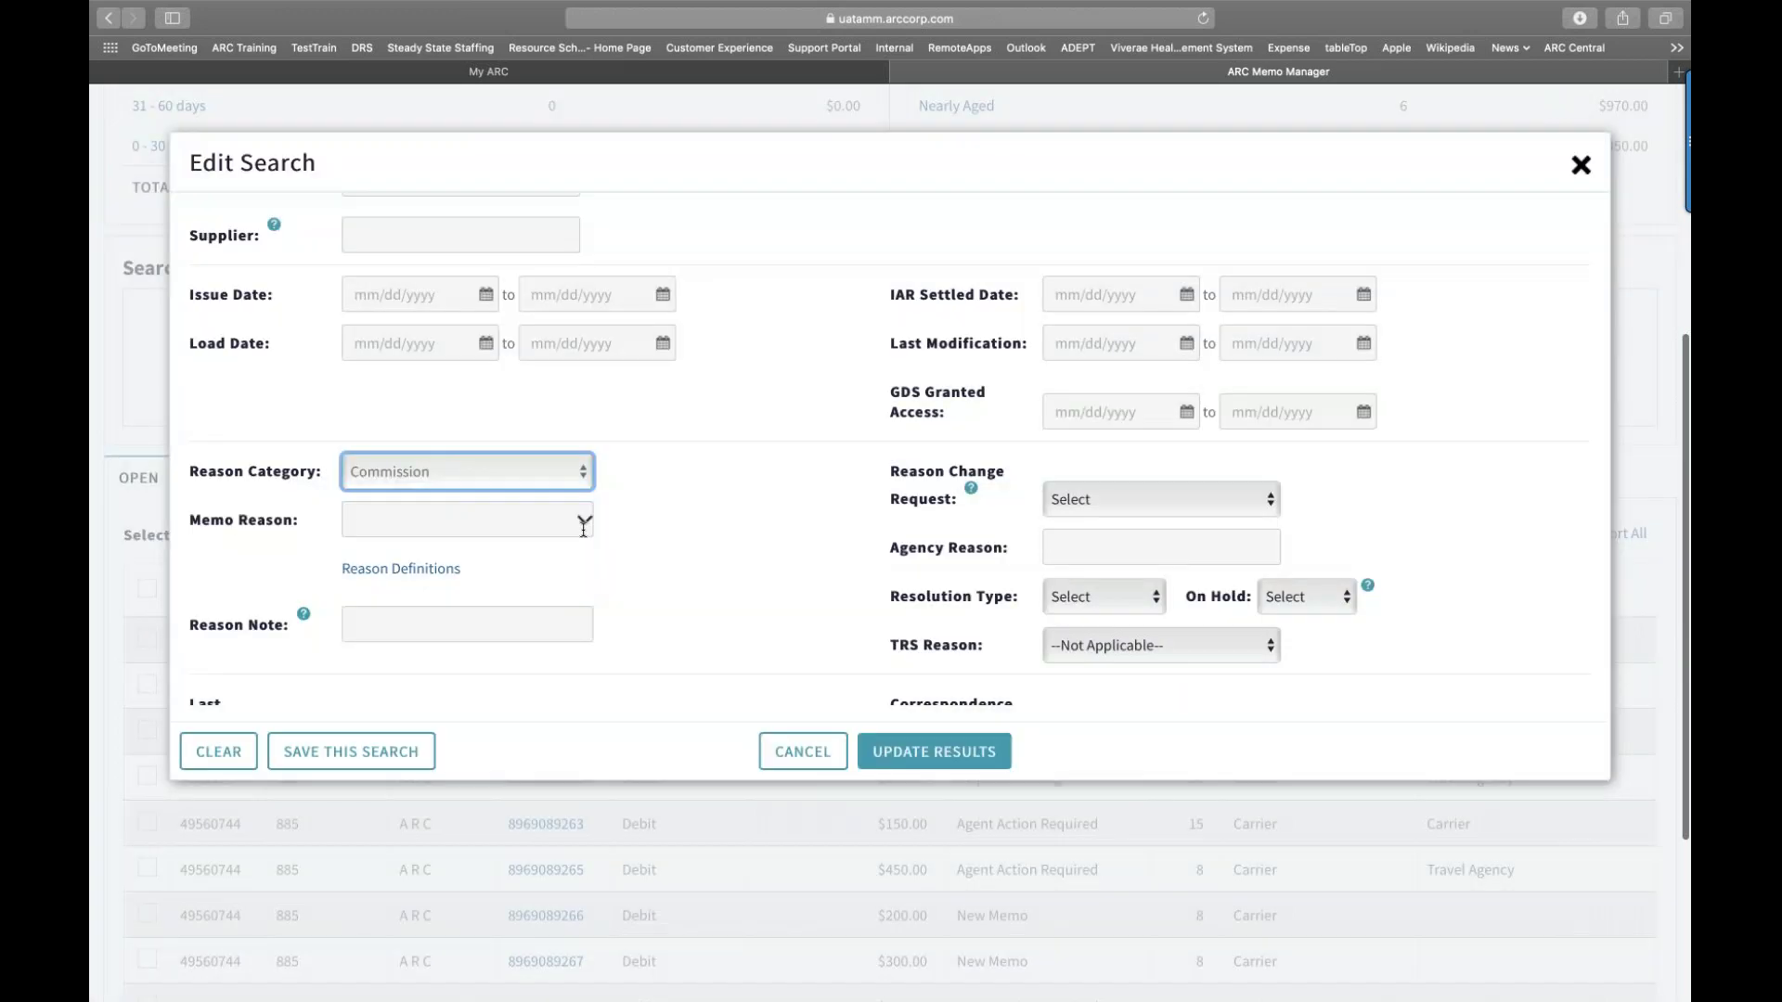
click(583, 520)
scroll(535, 617, down, 4)
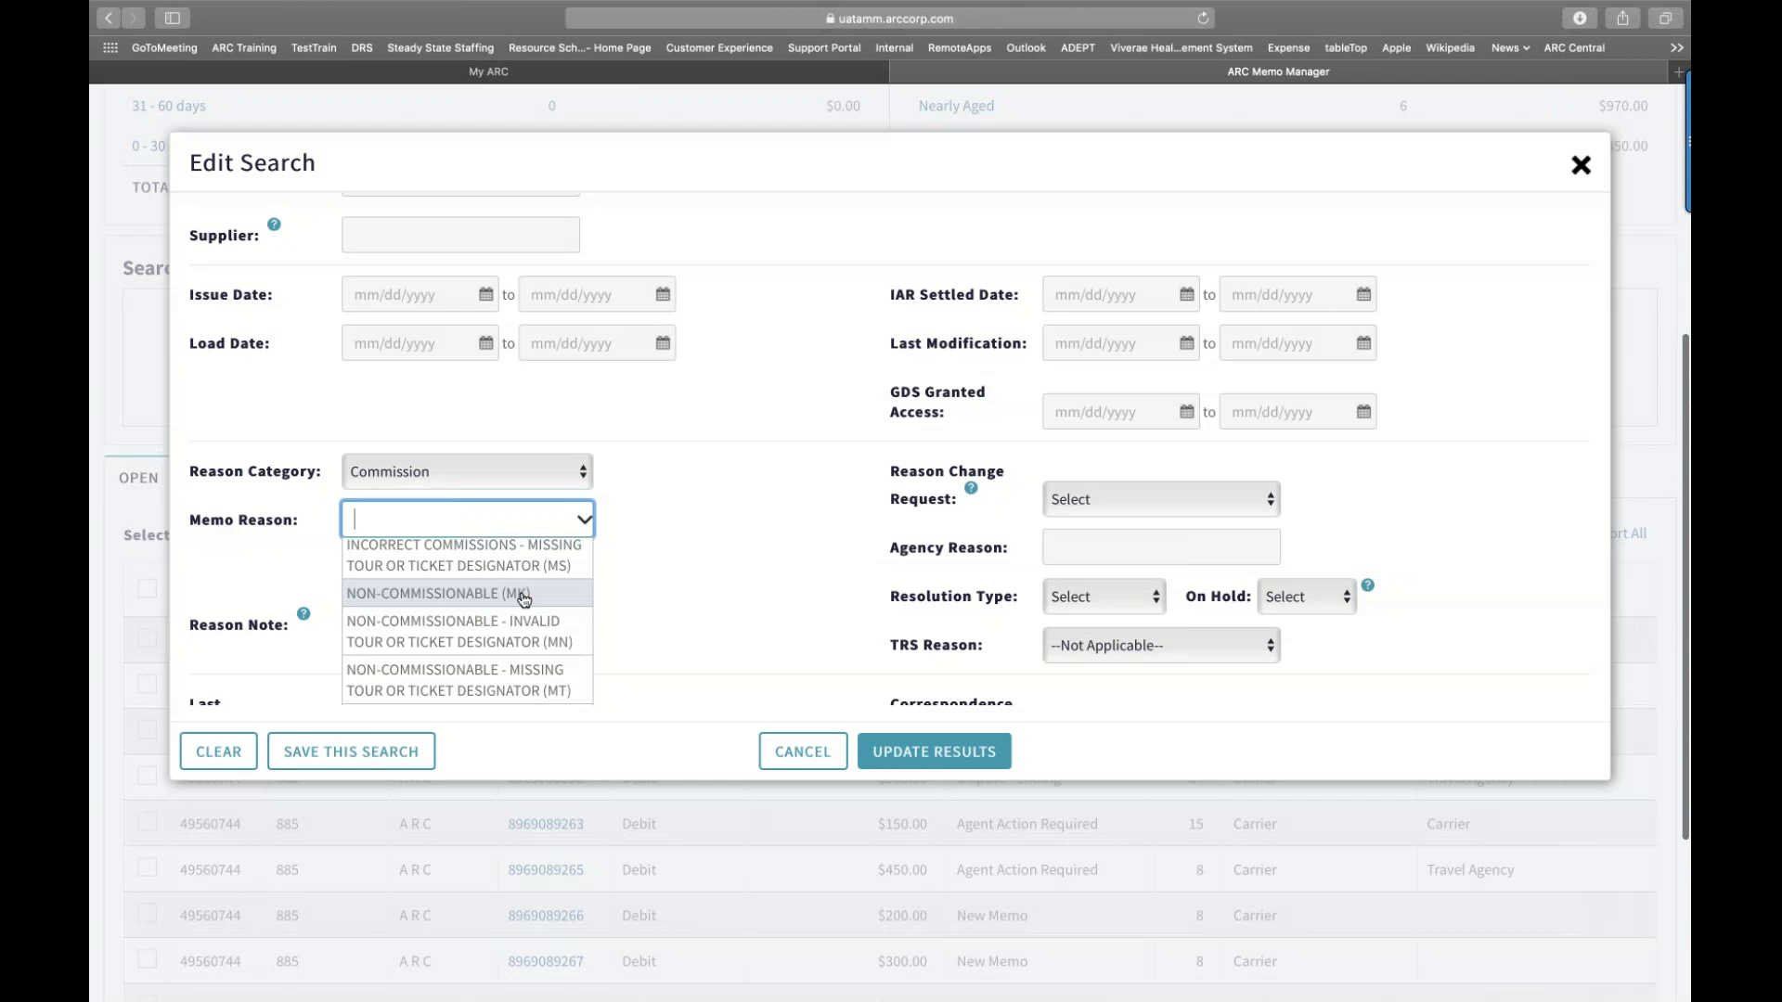
click(548, 593)
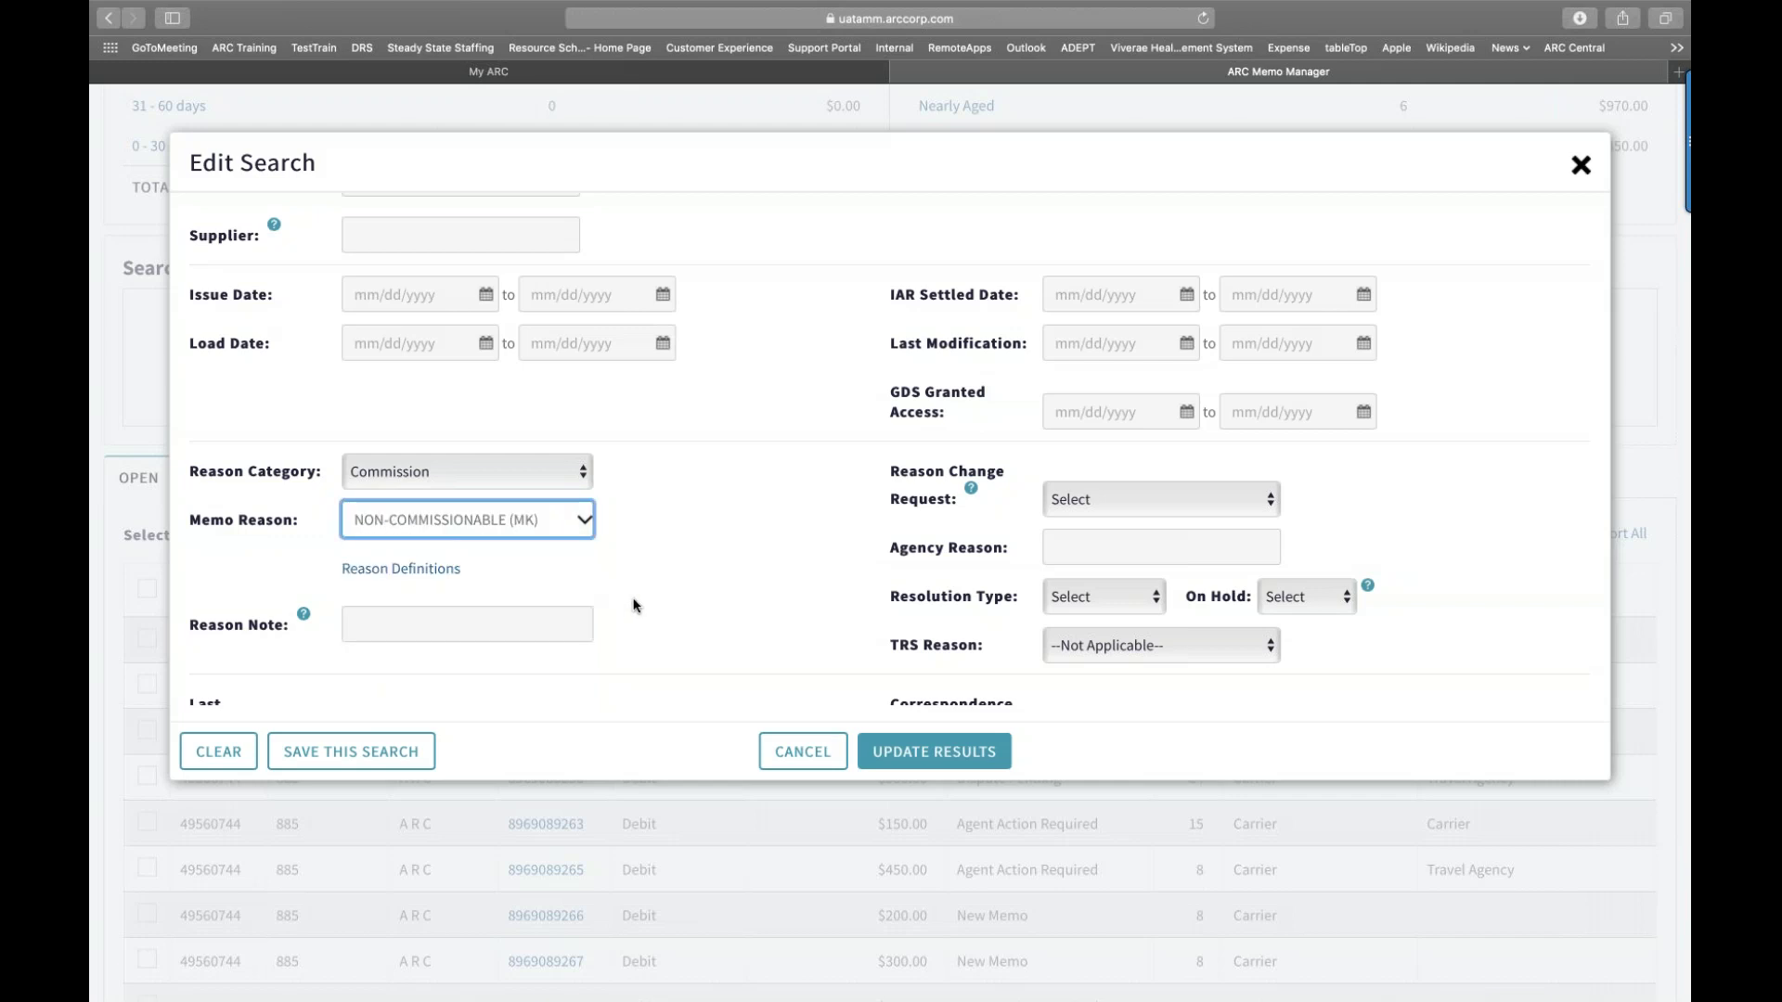
scroll(633, 605, down, 1)
scroll(635, 607, down, 1)
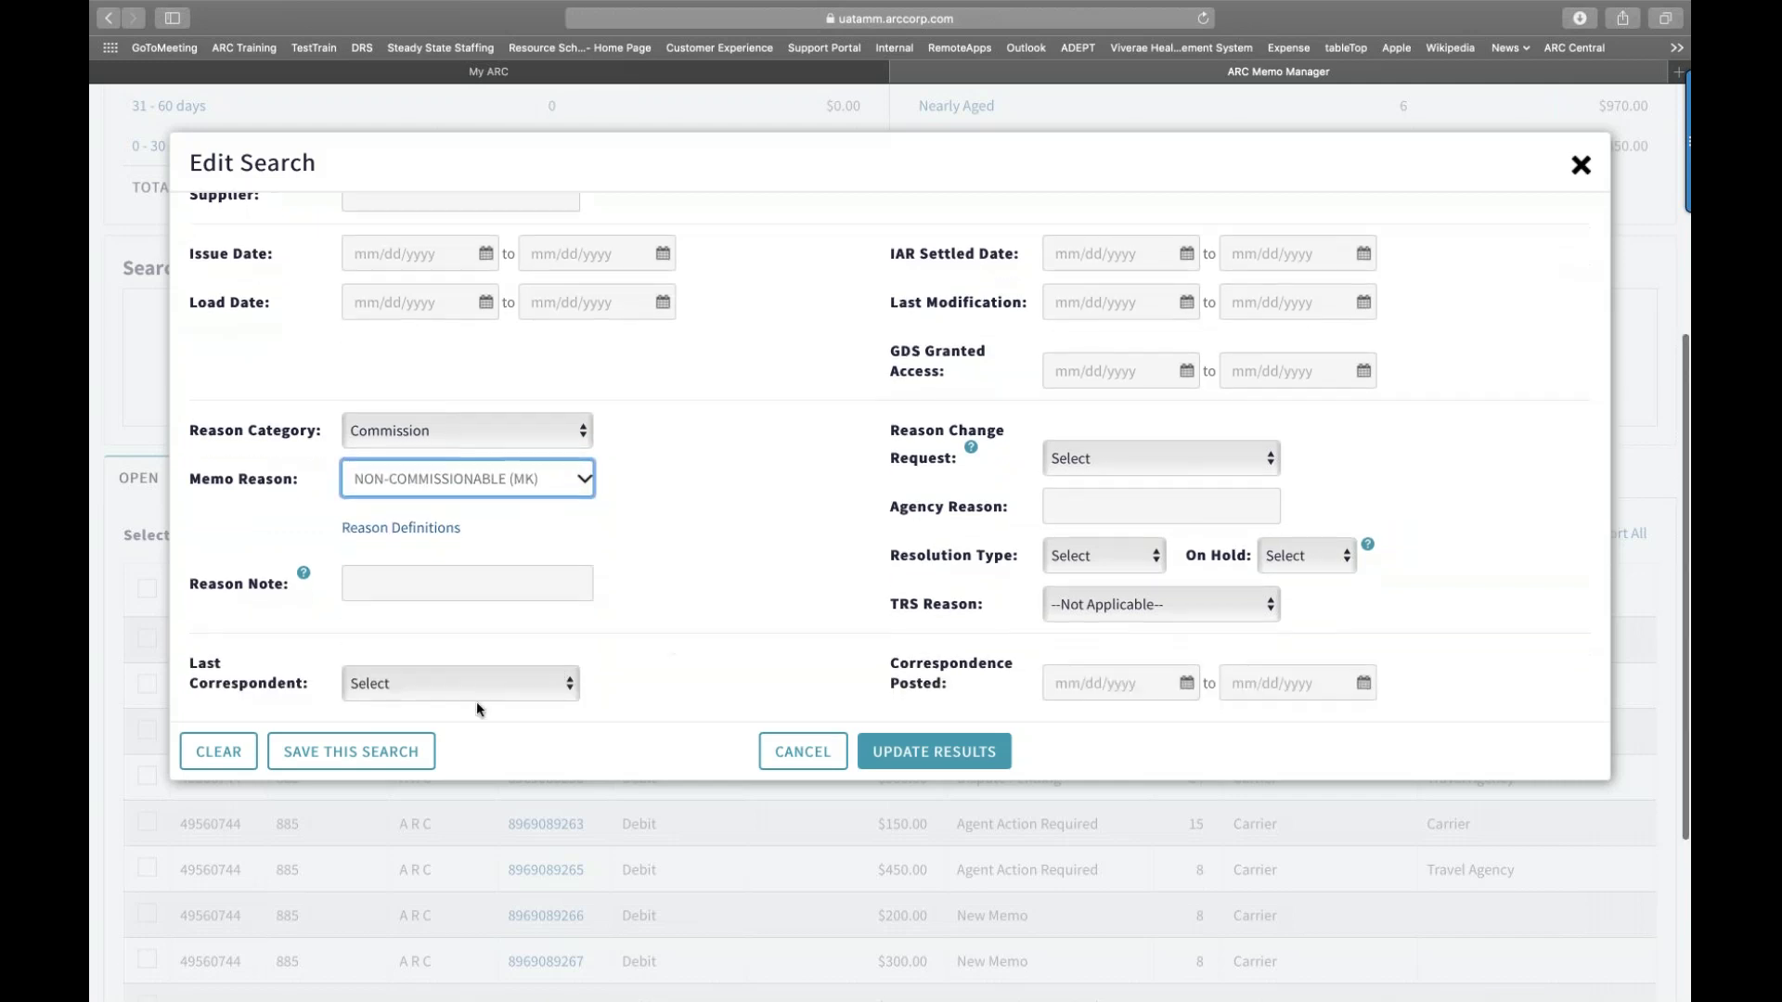
Step: Save the Commission / NON-COMMISSIONABLE (MK) criteria as 'DS-Commission' and close the search editor
click(353, 752)
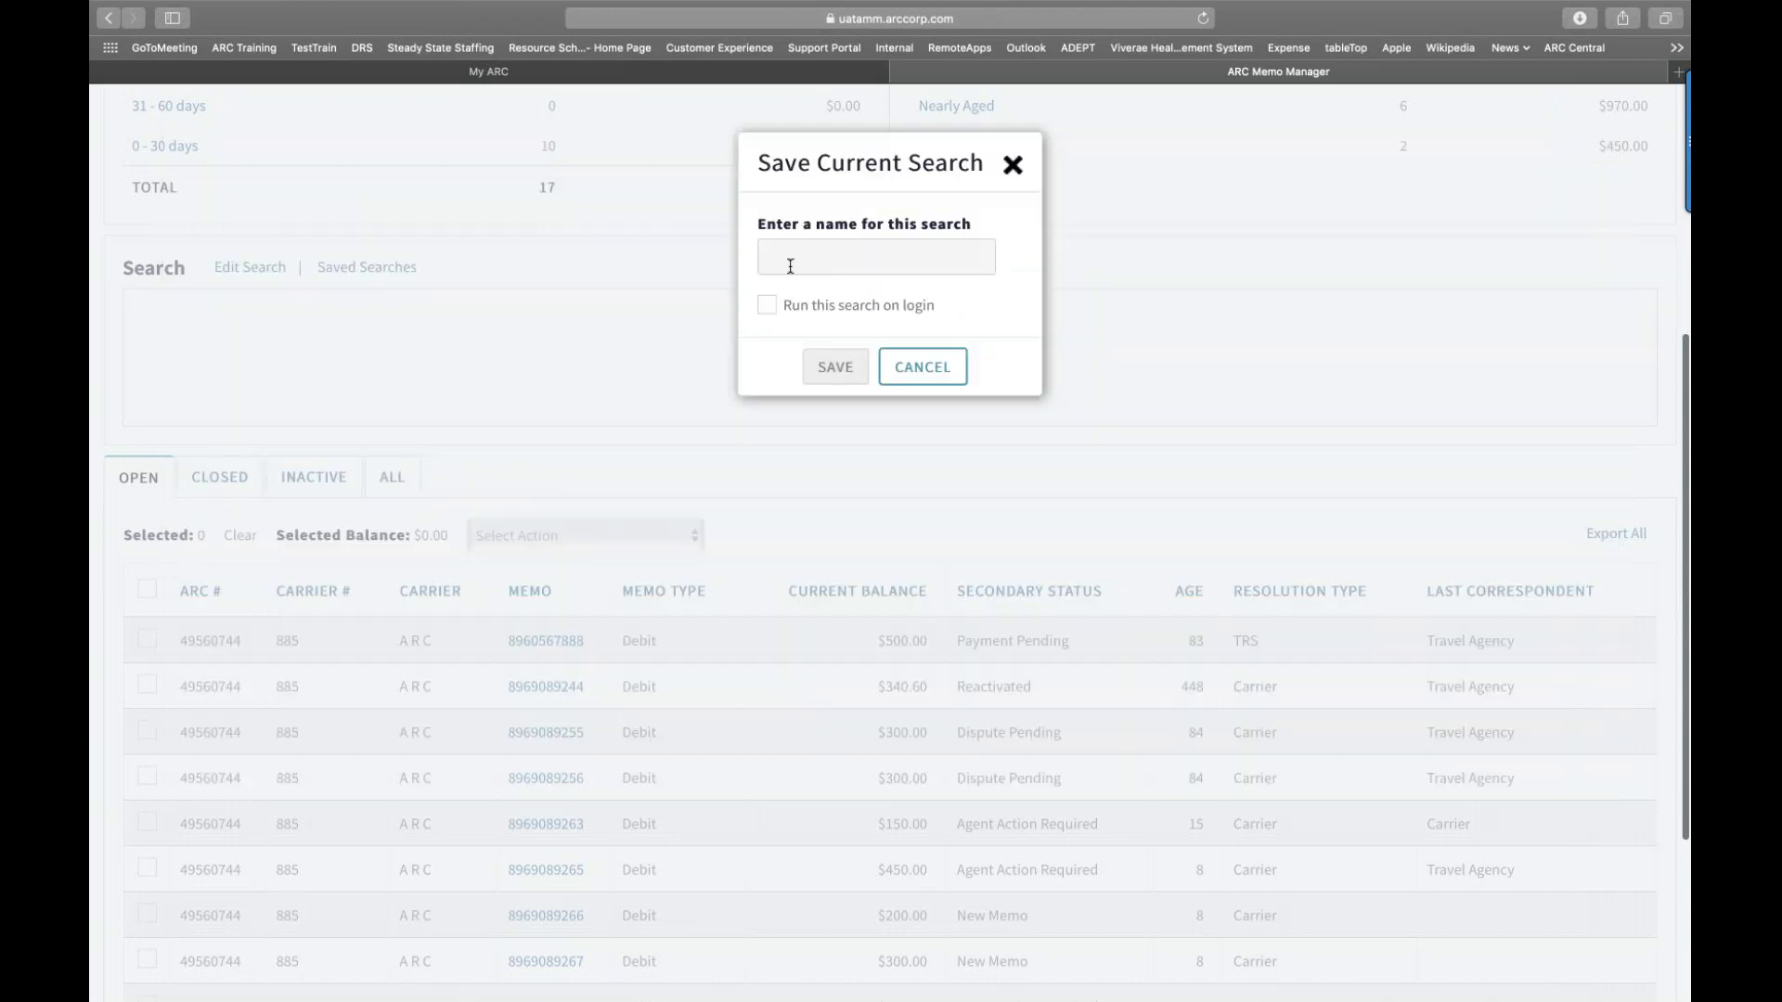
click(790, 267)
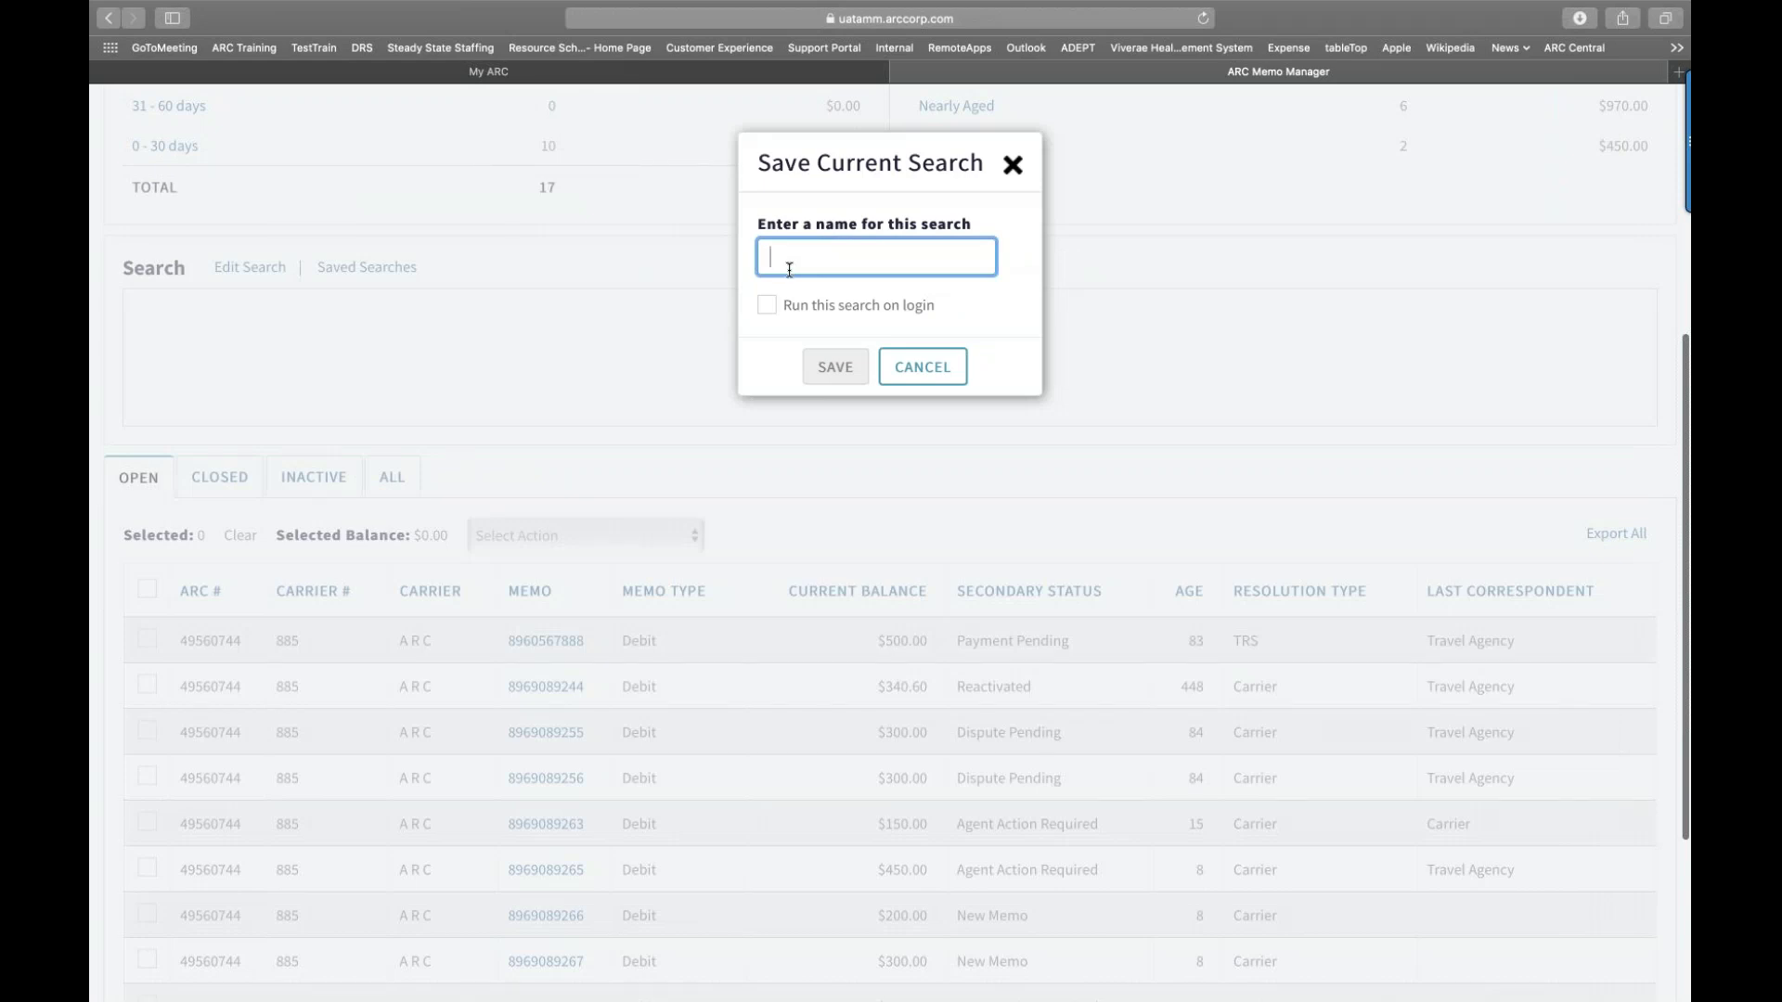
text(DS)
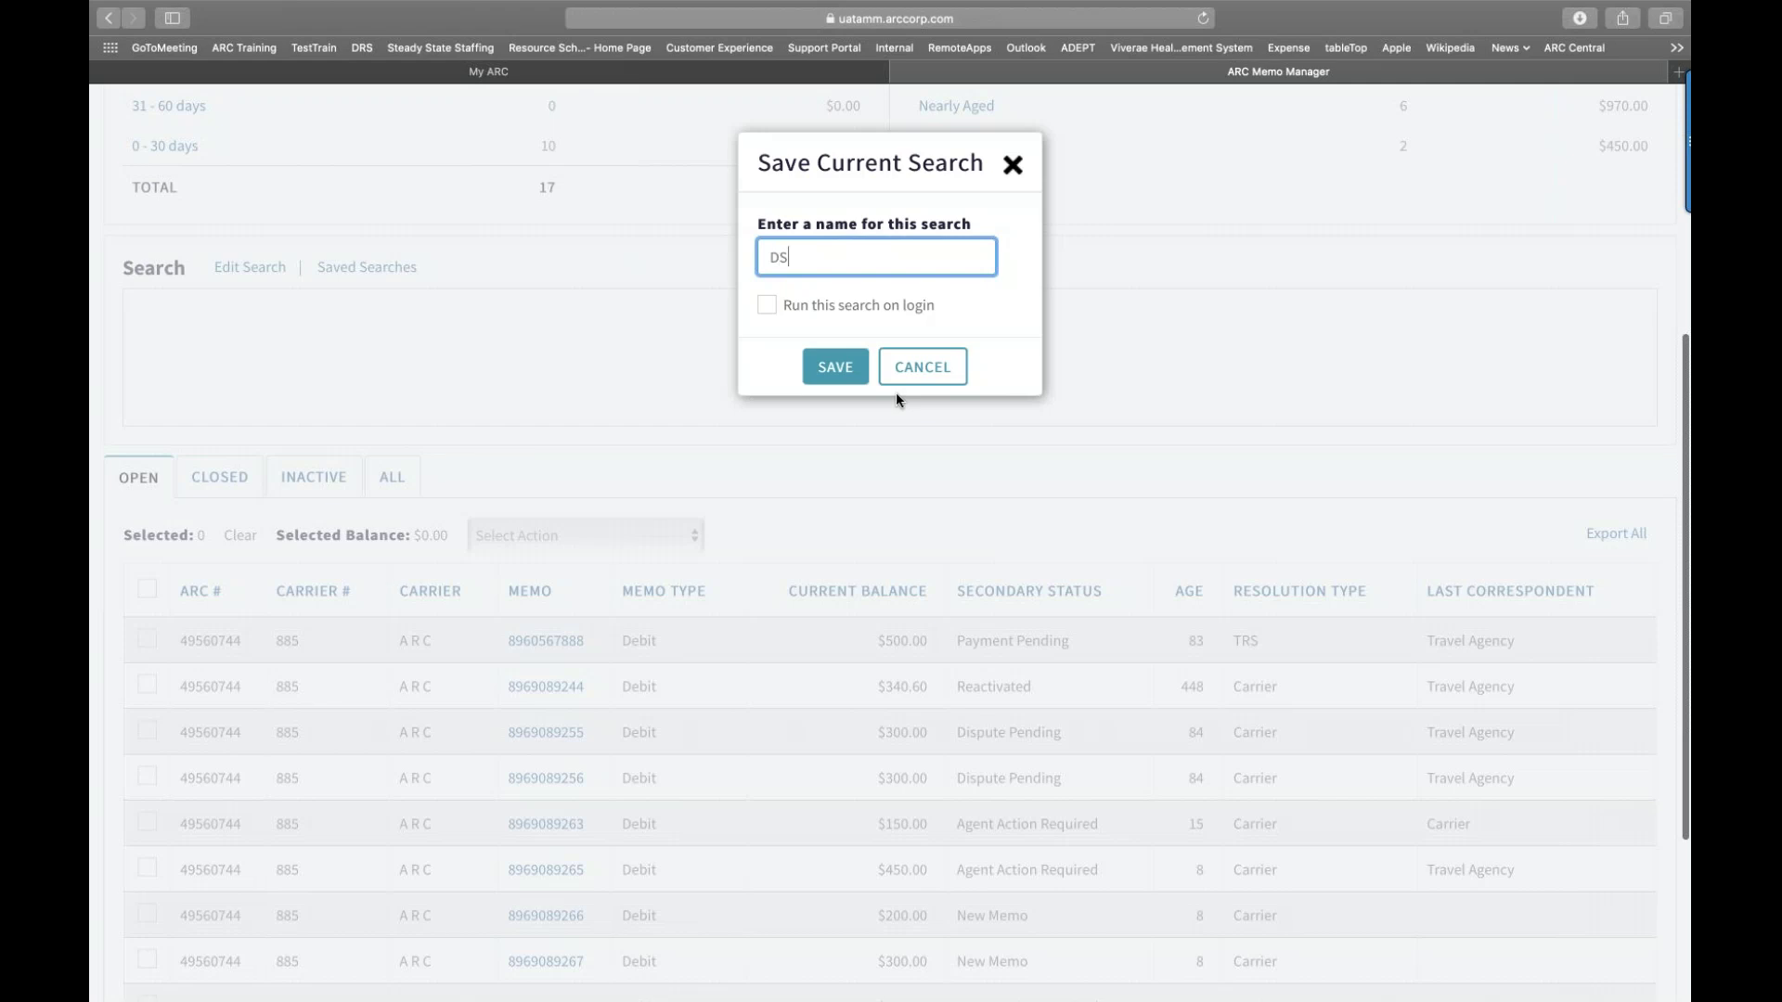
text(-Commission)
click(991, 380)
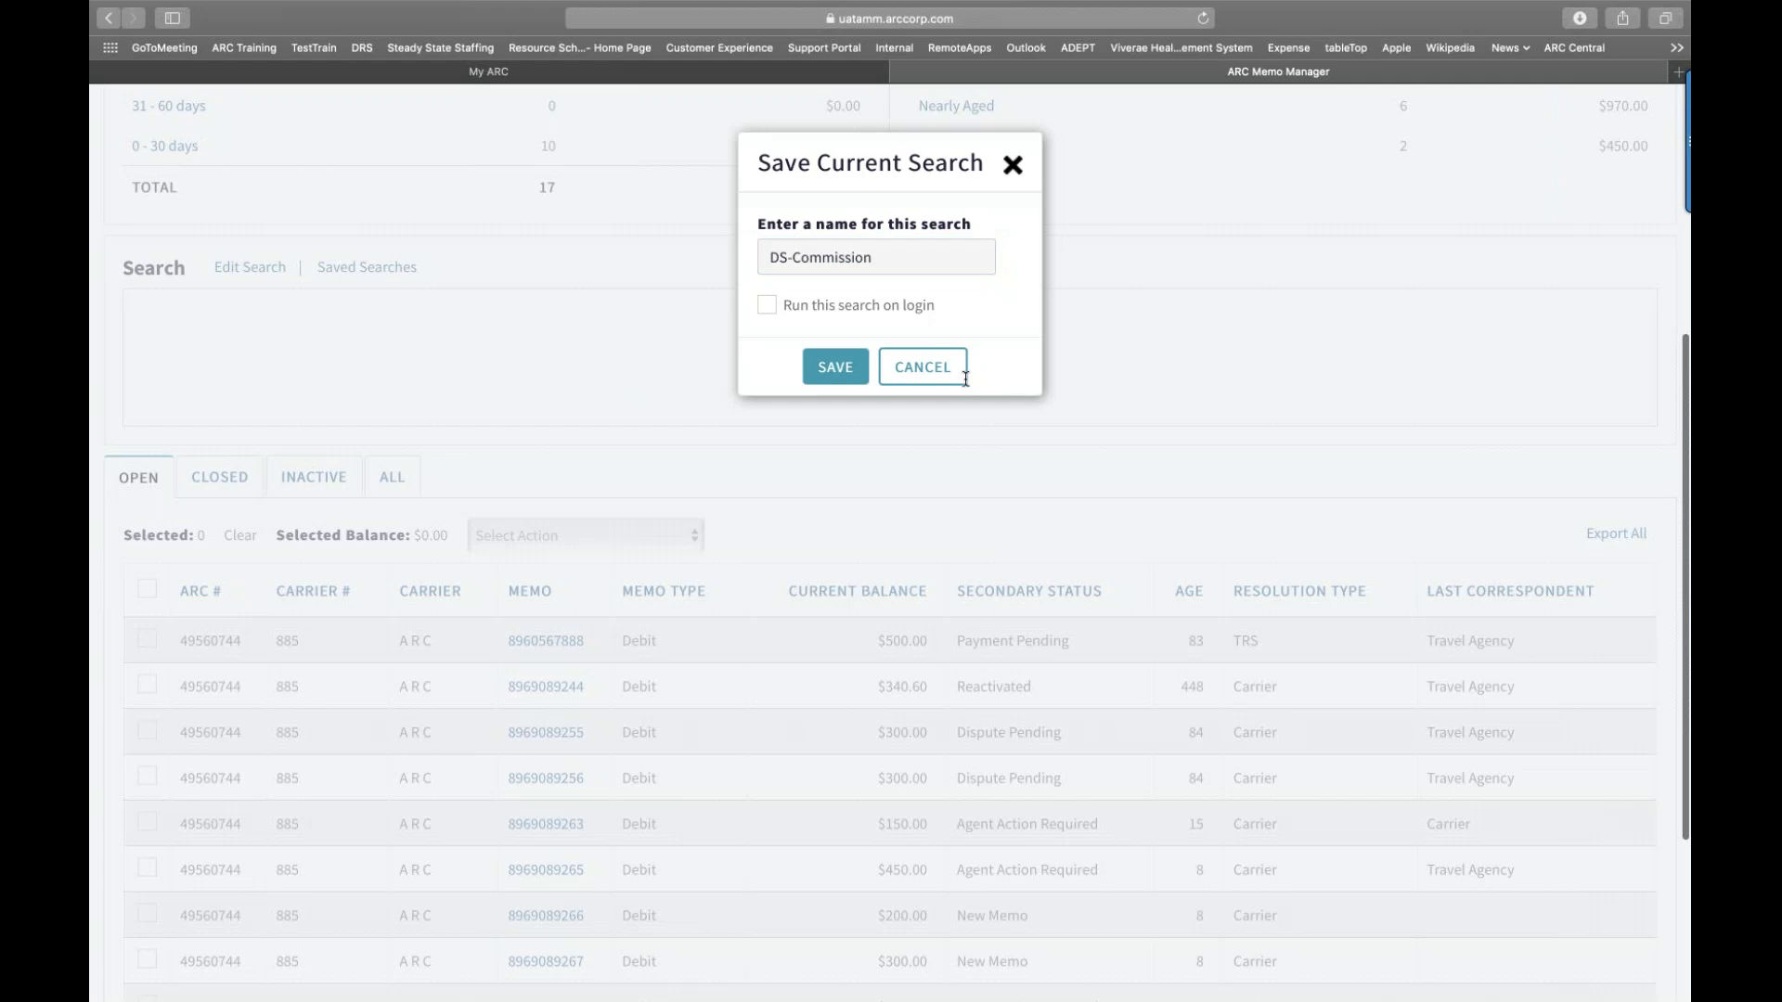
click(852, 372)
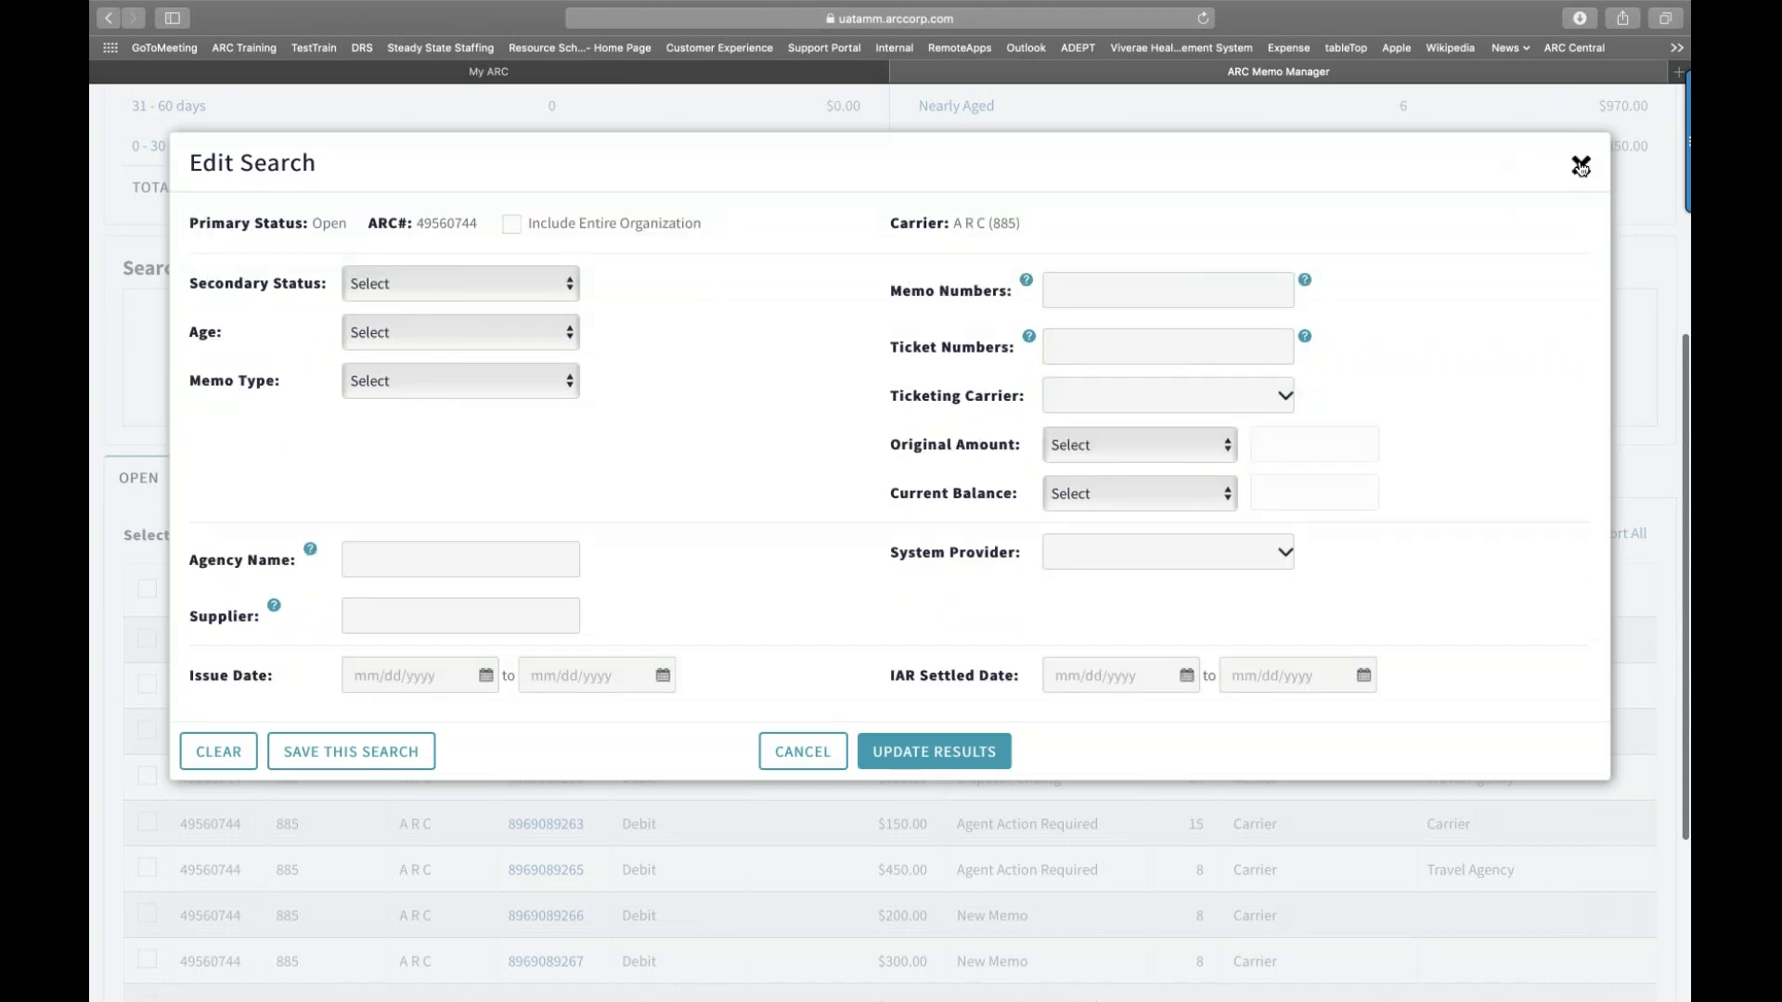
click(1581, 165)
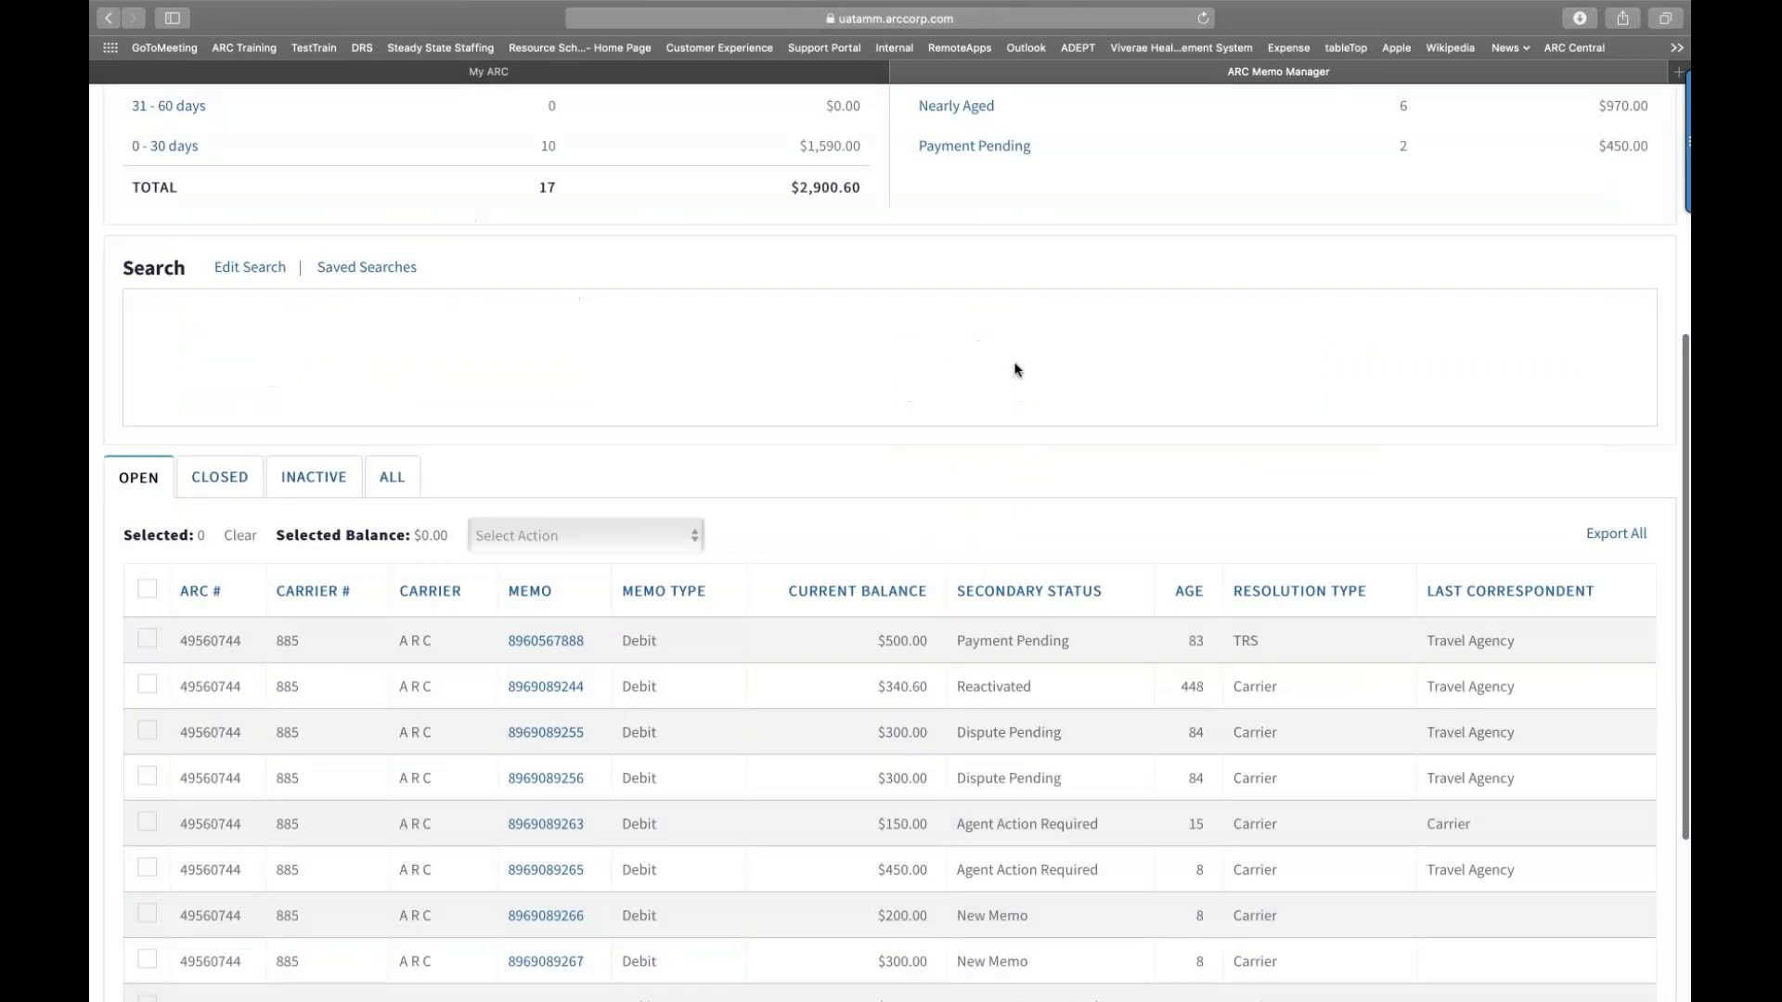
Step: Load the DS-Commission saved search and scroll through its four matching memos
scroll(1014, 370, up, 1)
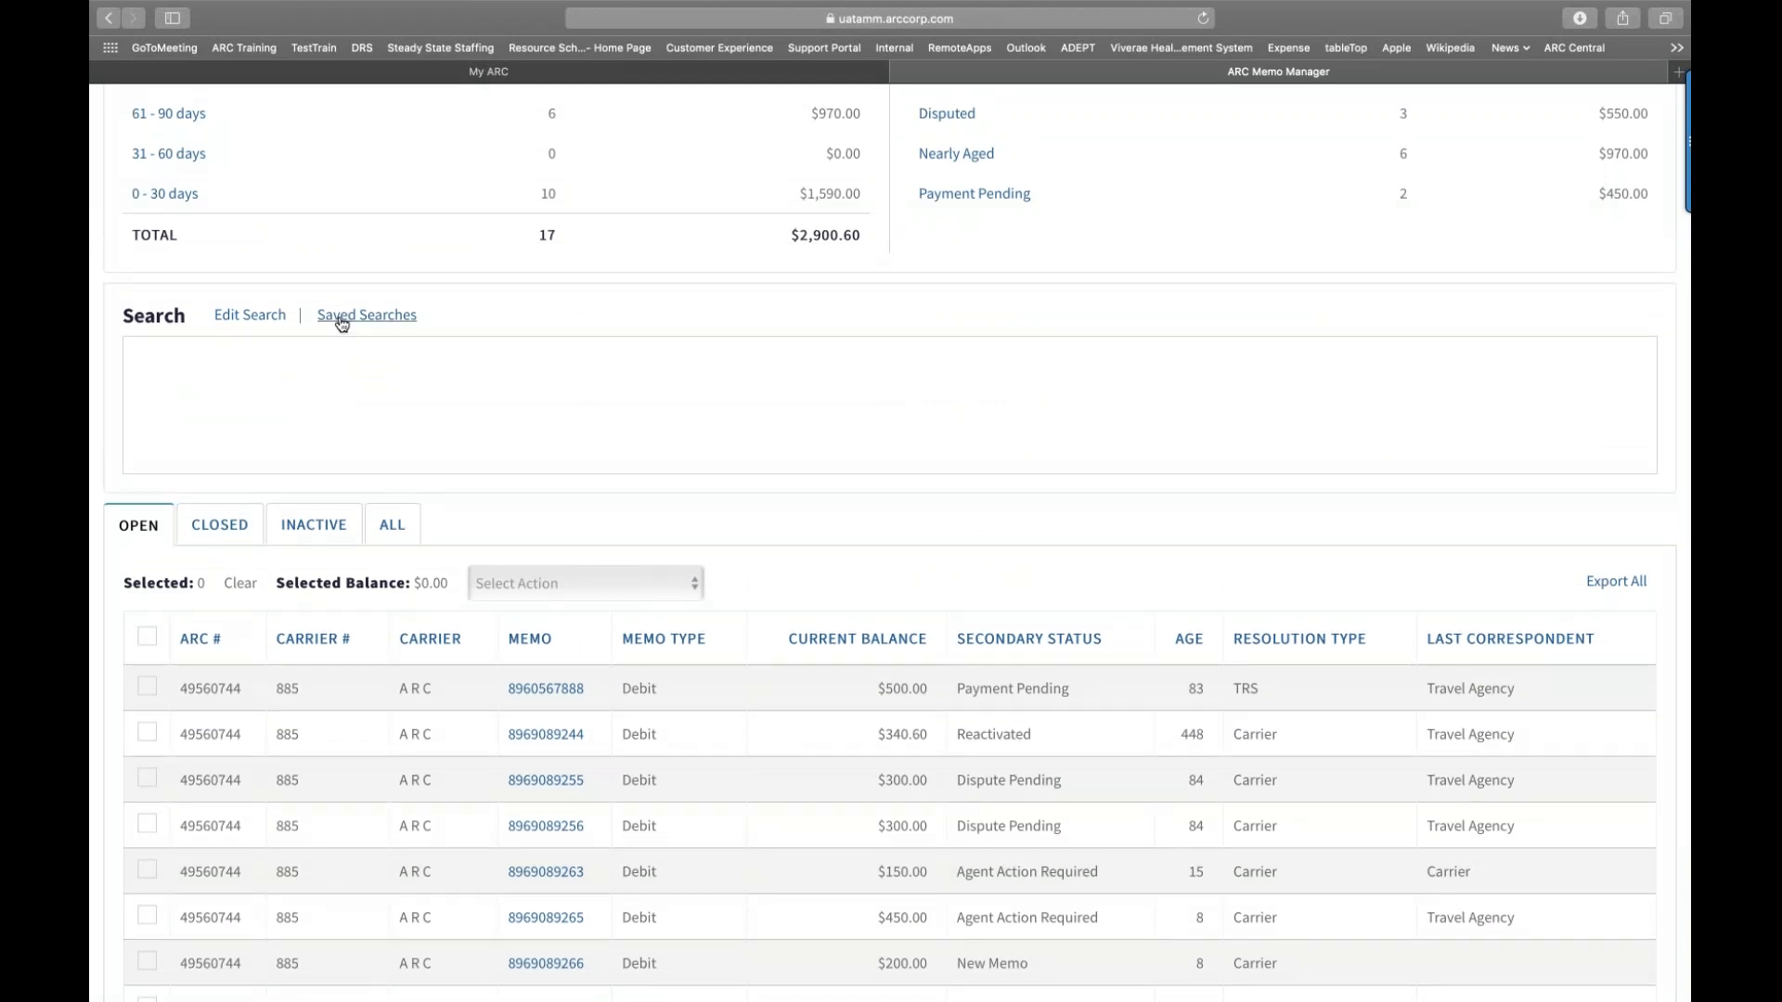
click(342, 317)
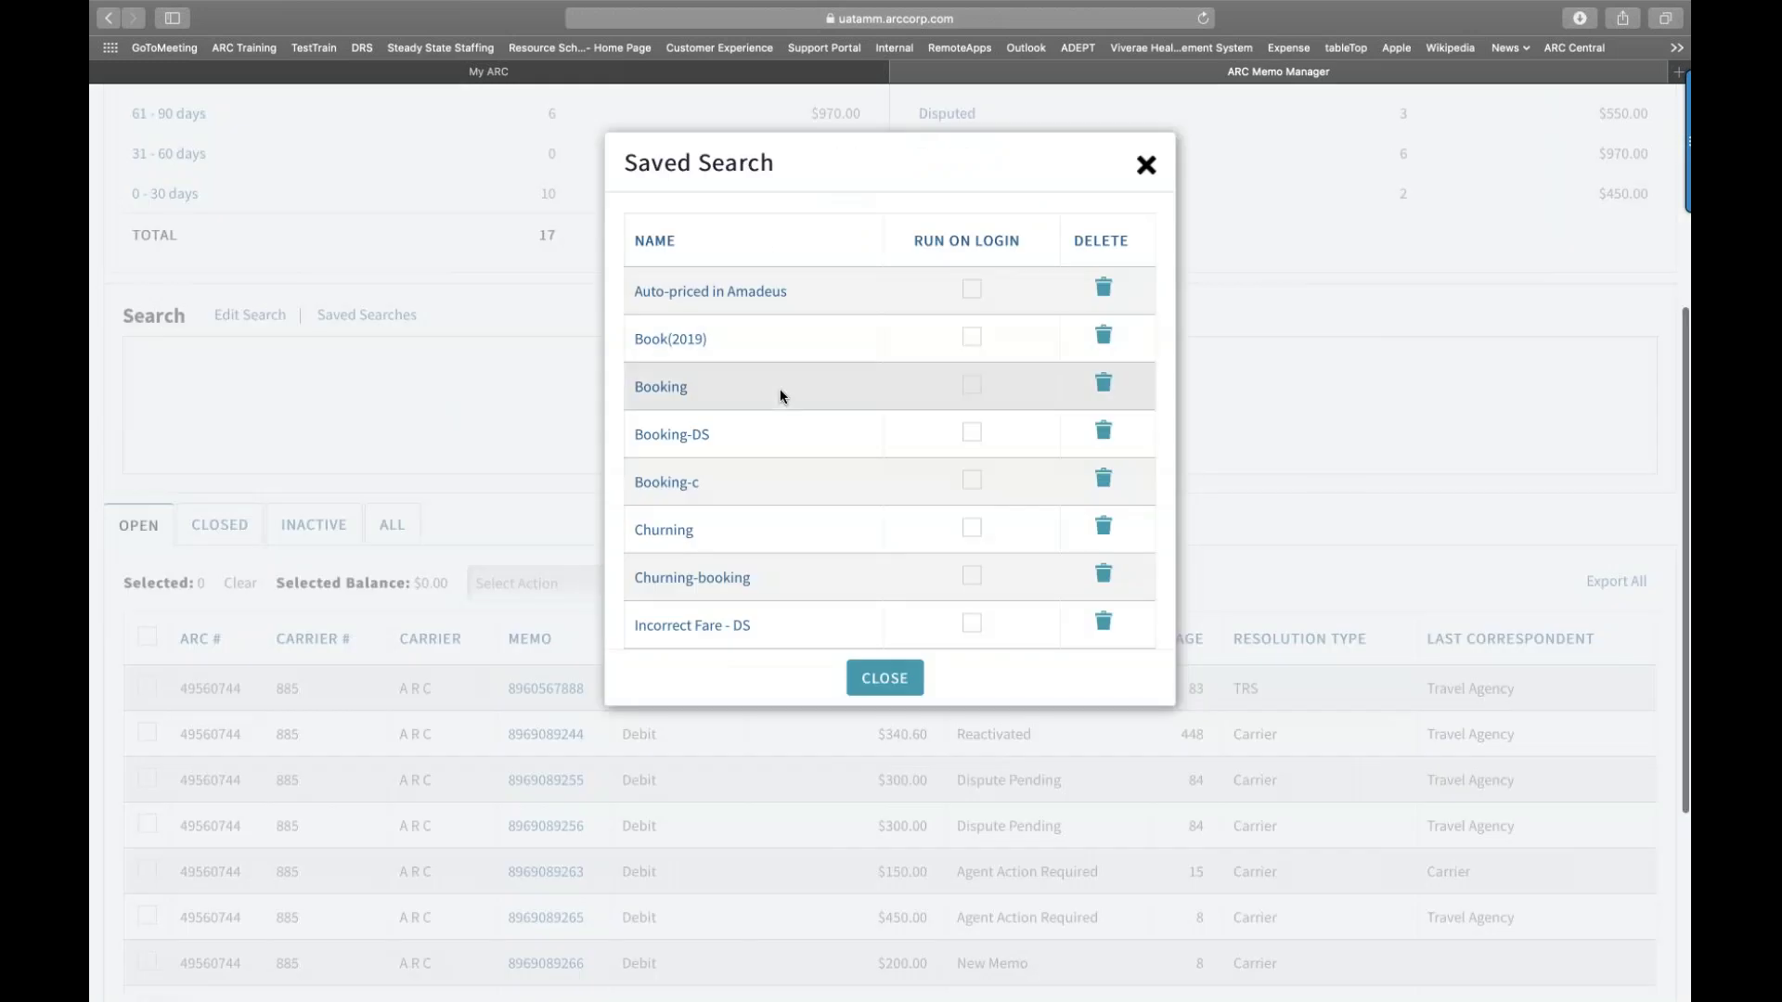
scroll(781, 396, down, 1)
scroll(780, 397, down, 3)
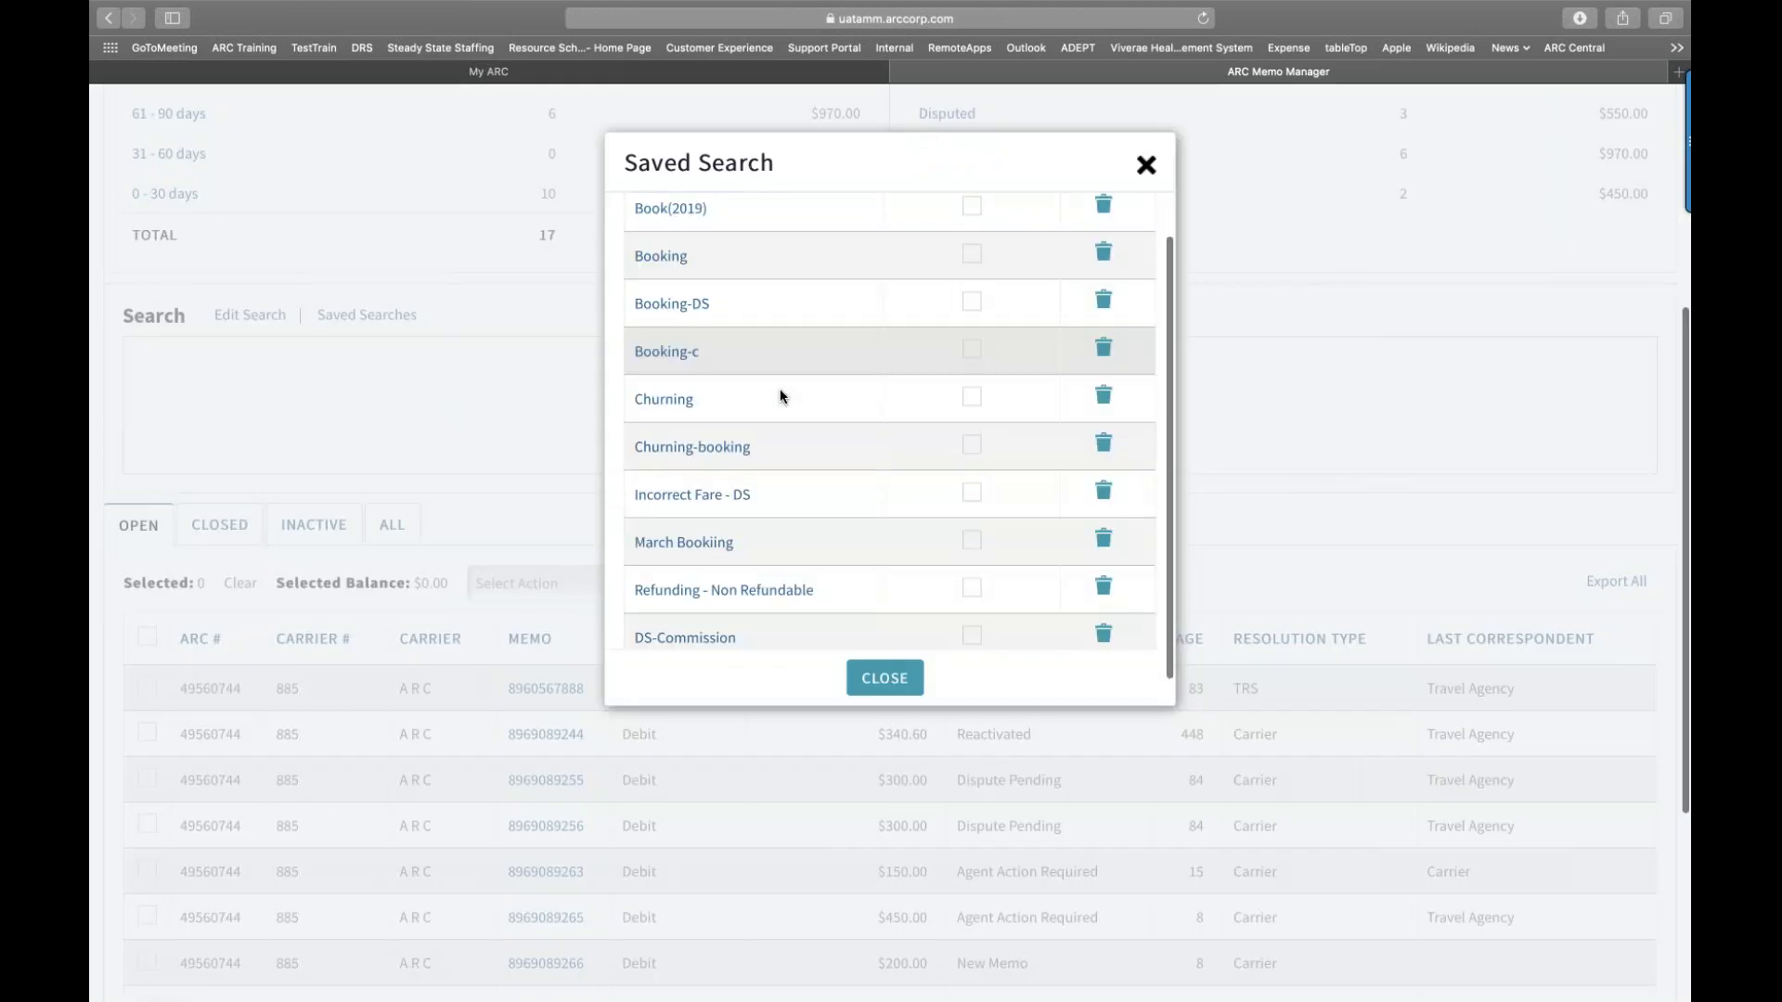
scroll(780, 397, down, 1)
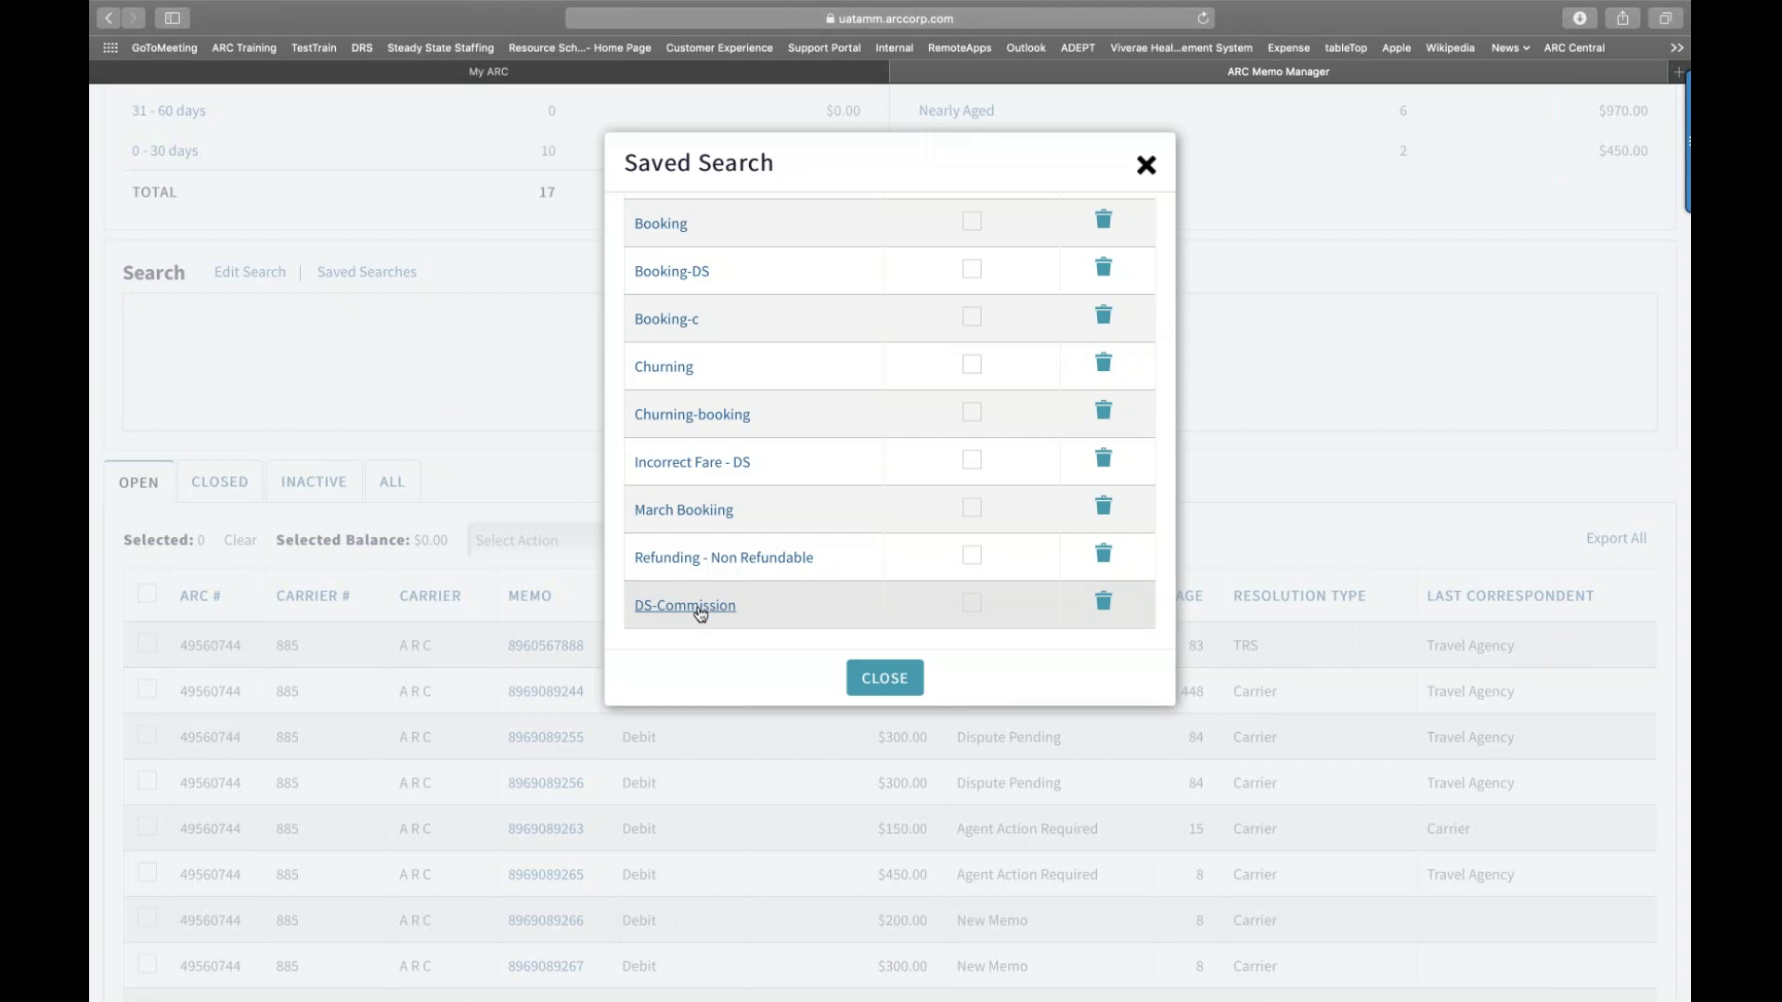
click(701, 612)
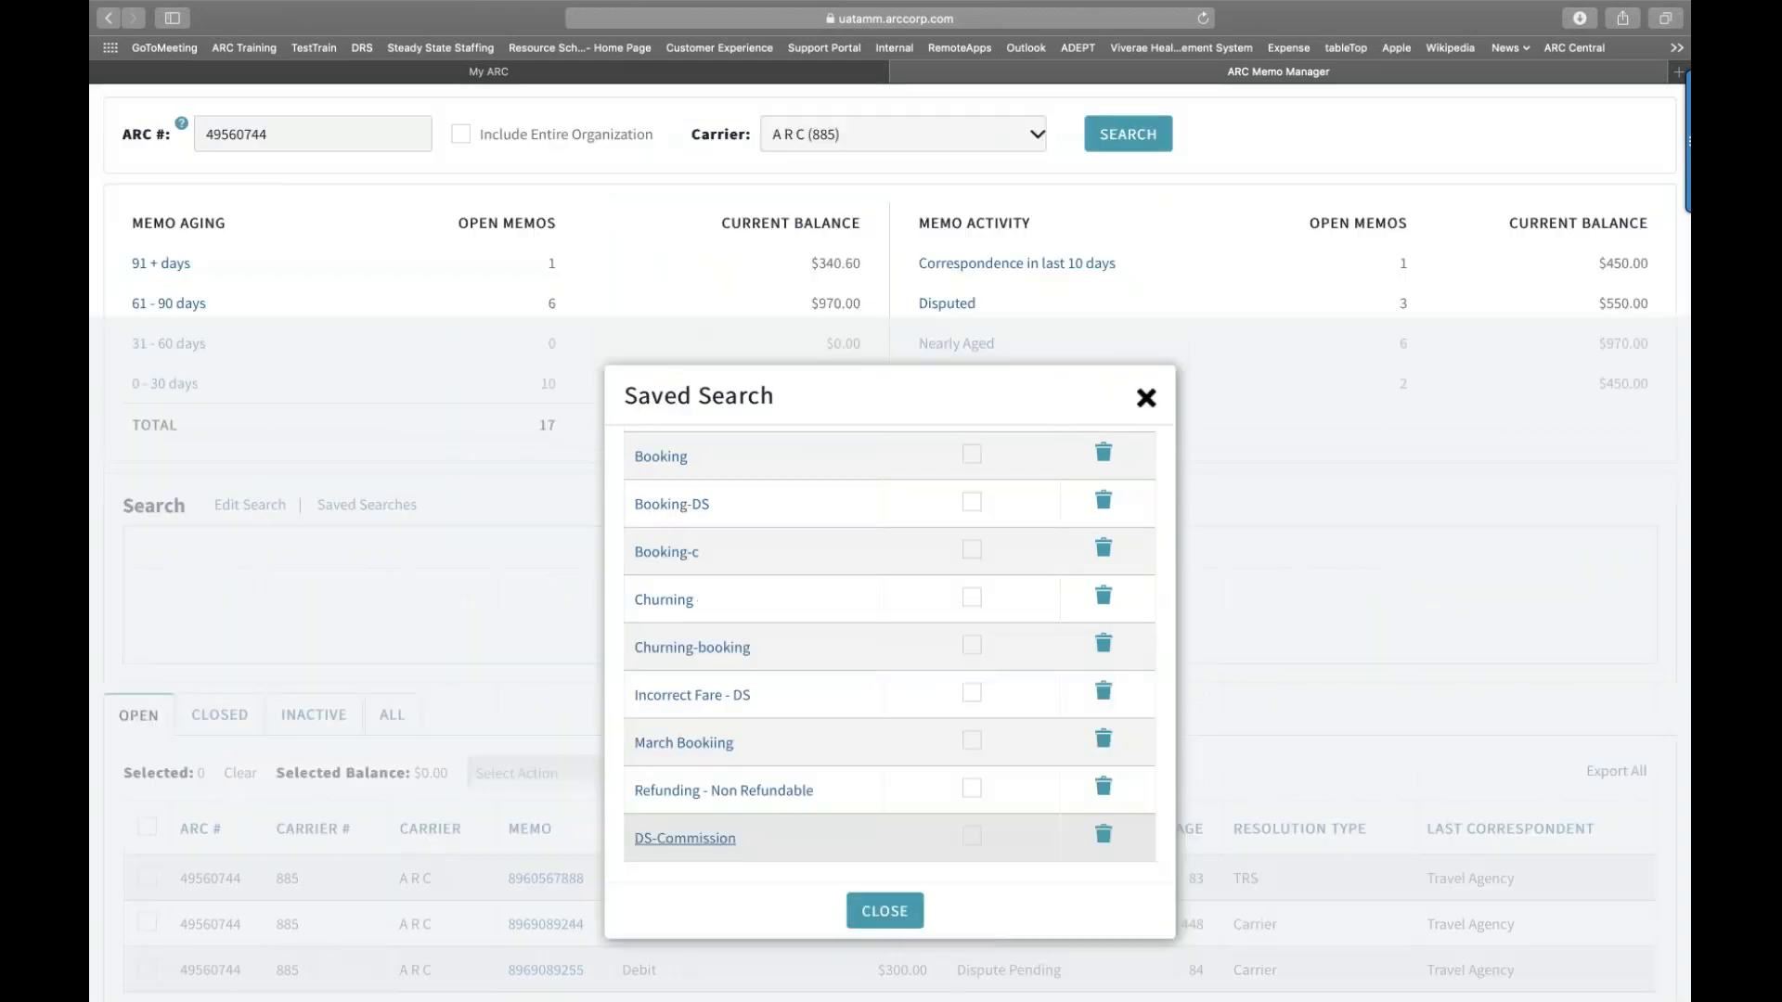
scroll(700, 613, down, 1)
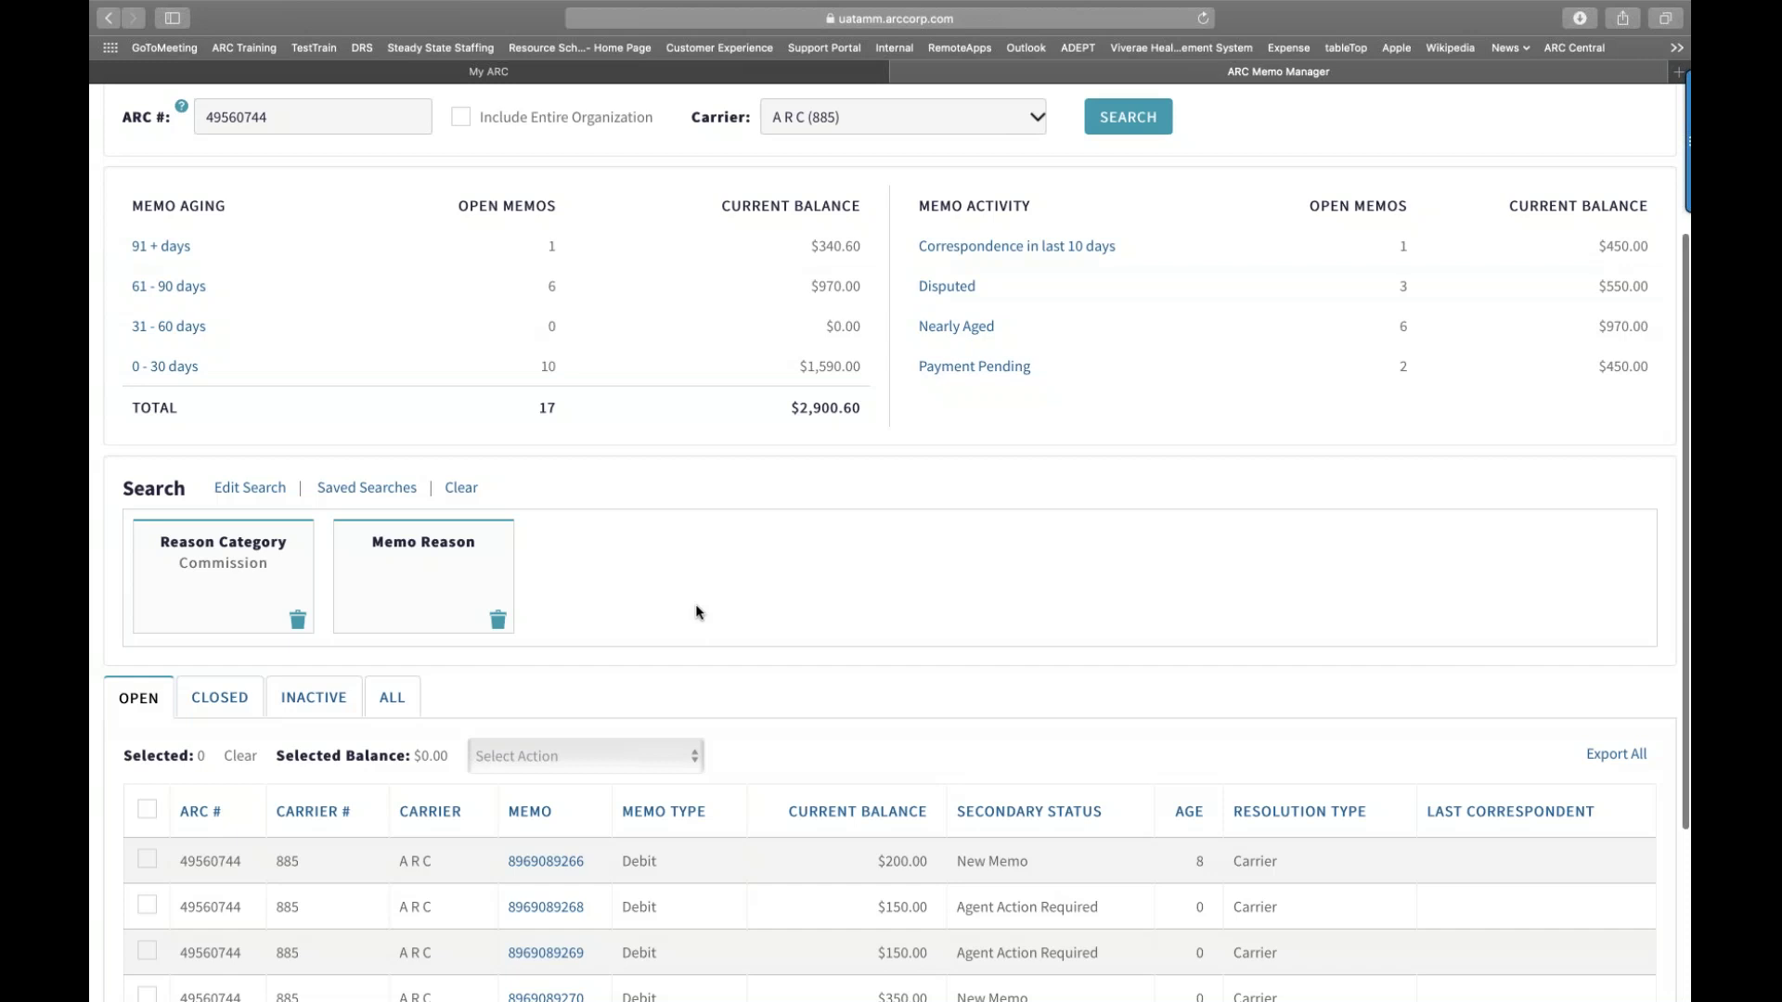
scroll(698, 612, down, 5)
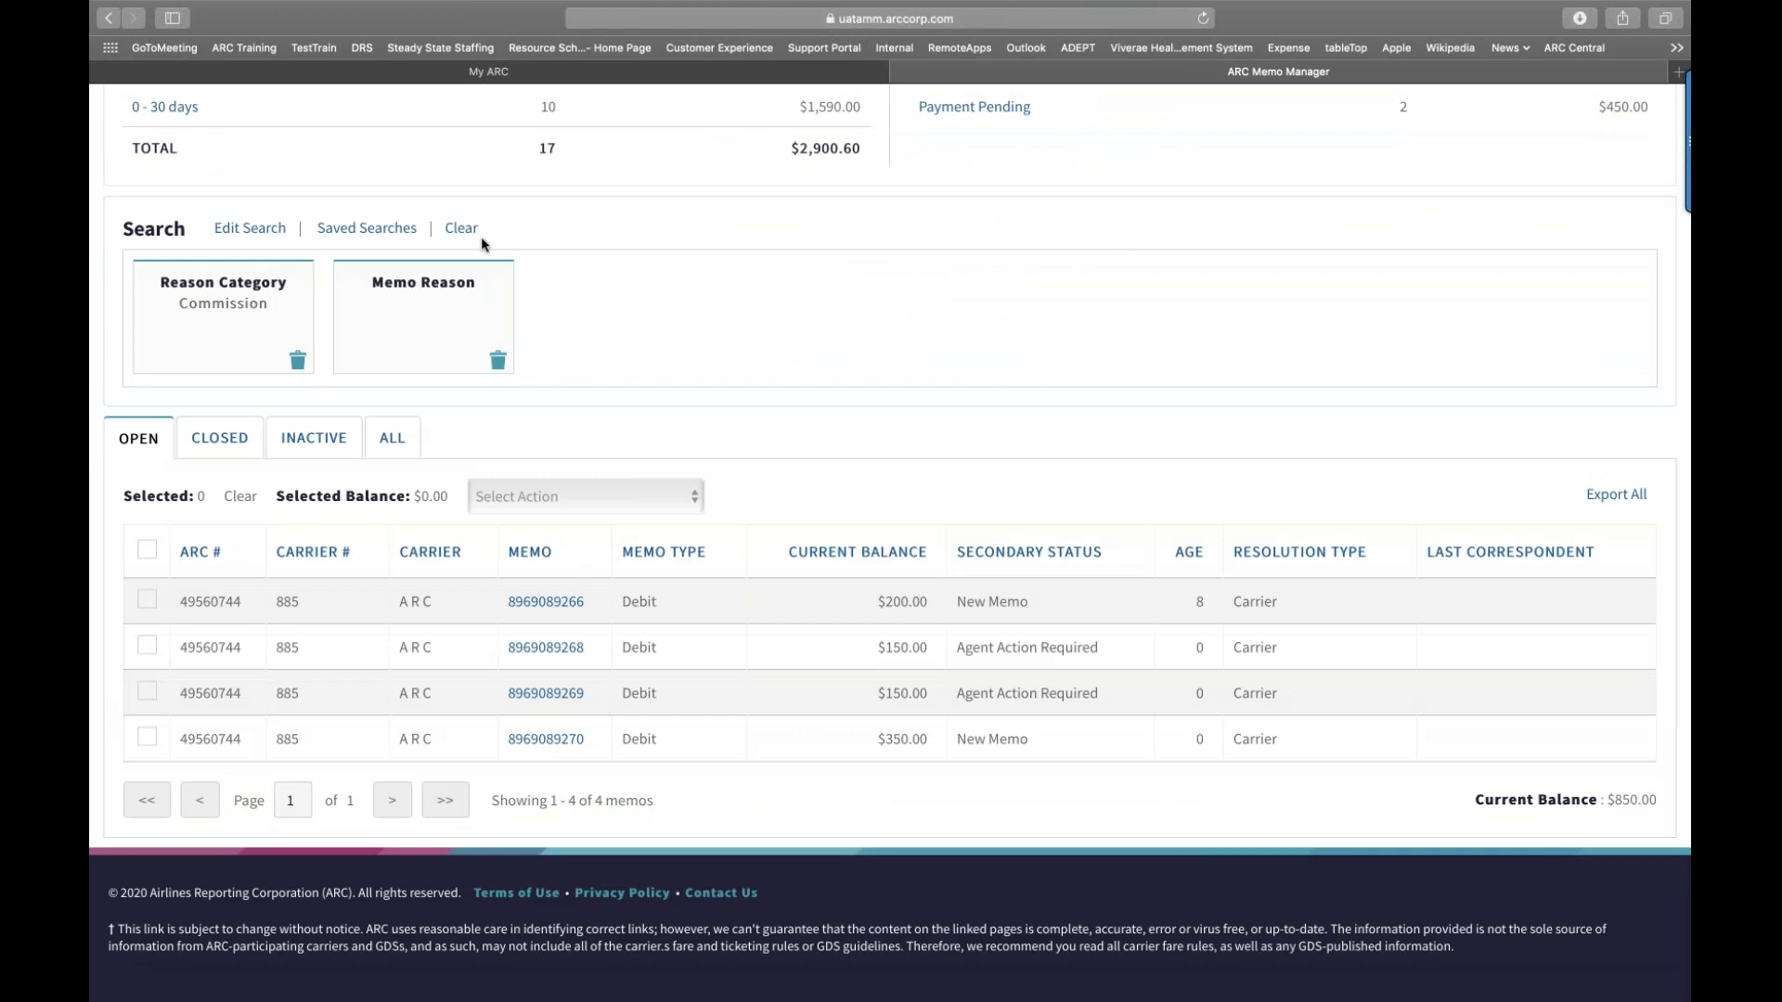
Step: Reopen Edit Search and review its Commission and NON-COMMISSIONABLE (MK) reason fields
click(275, 231)
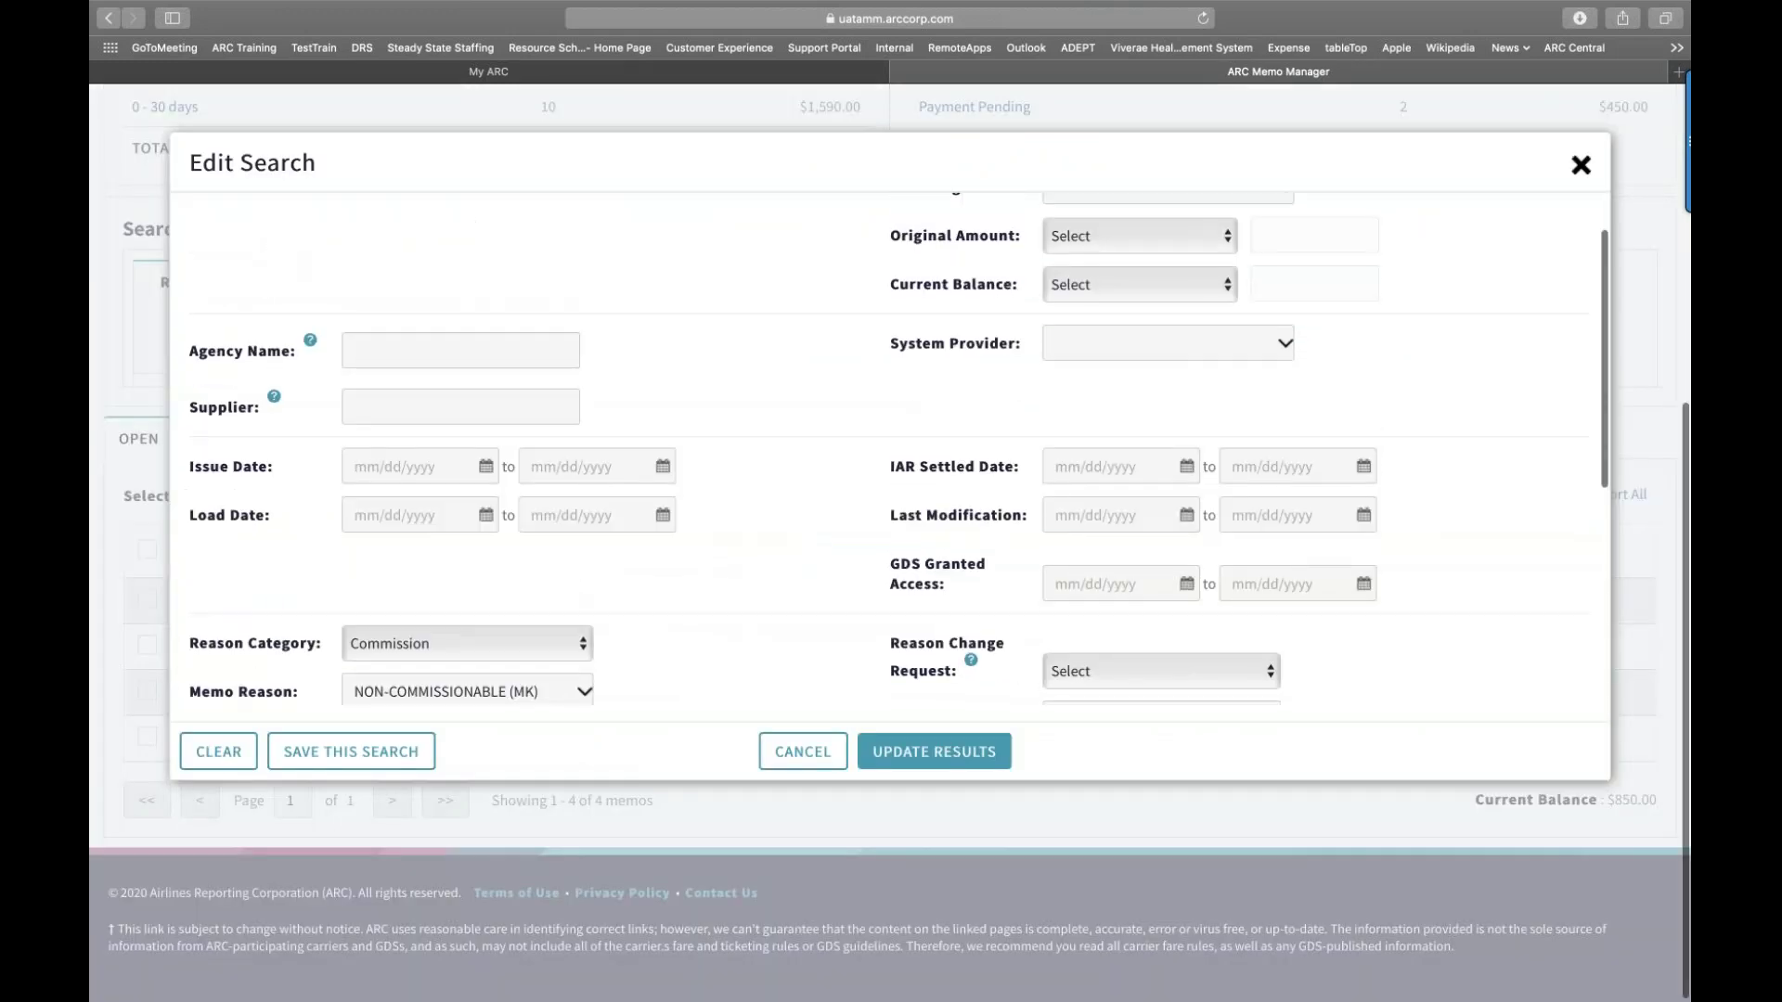
scroll(414, 430, down, 5)
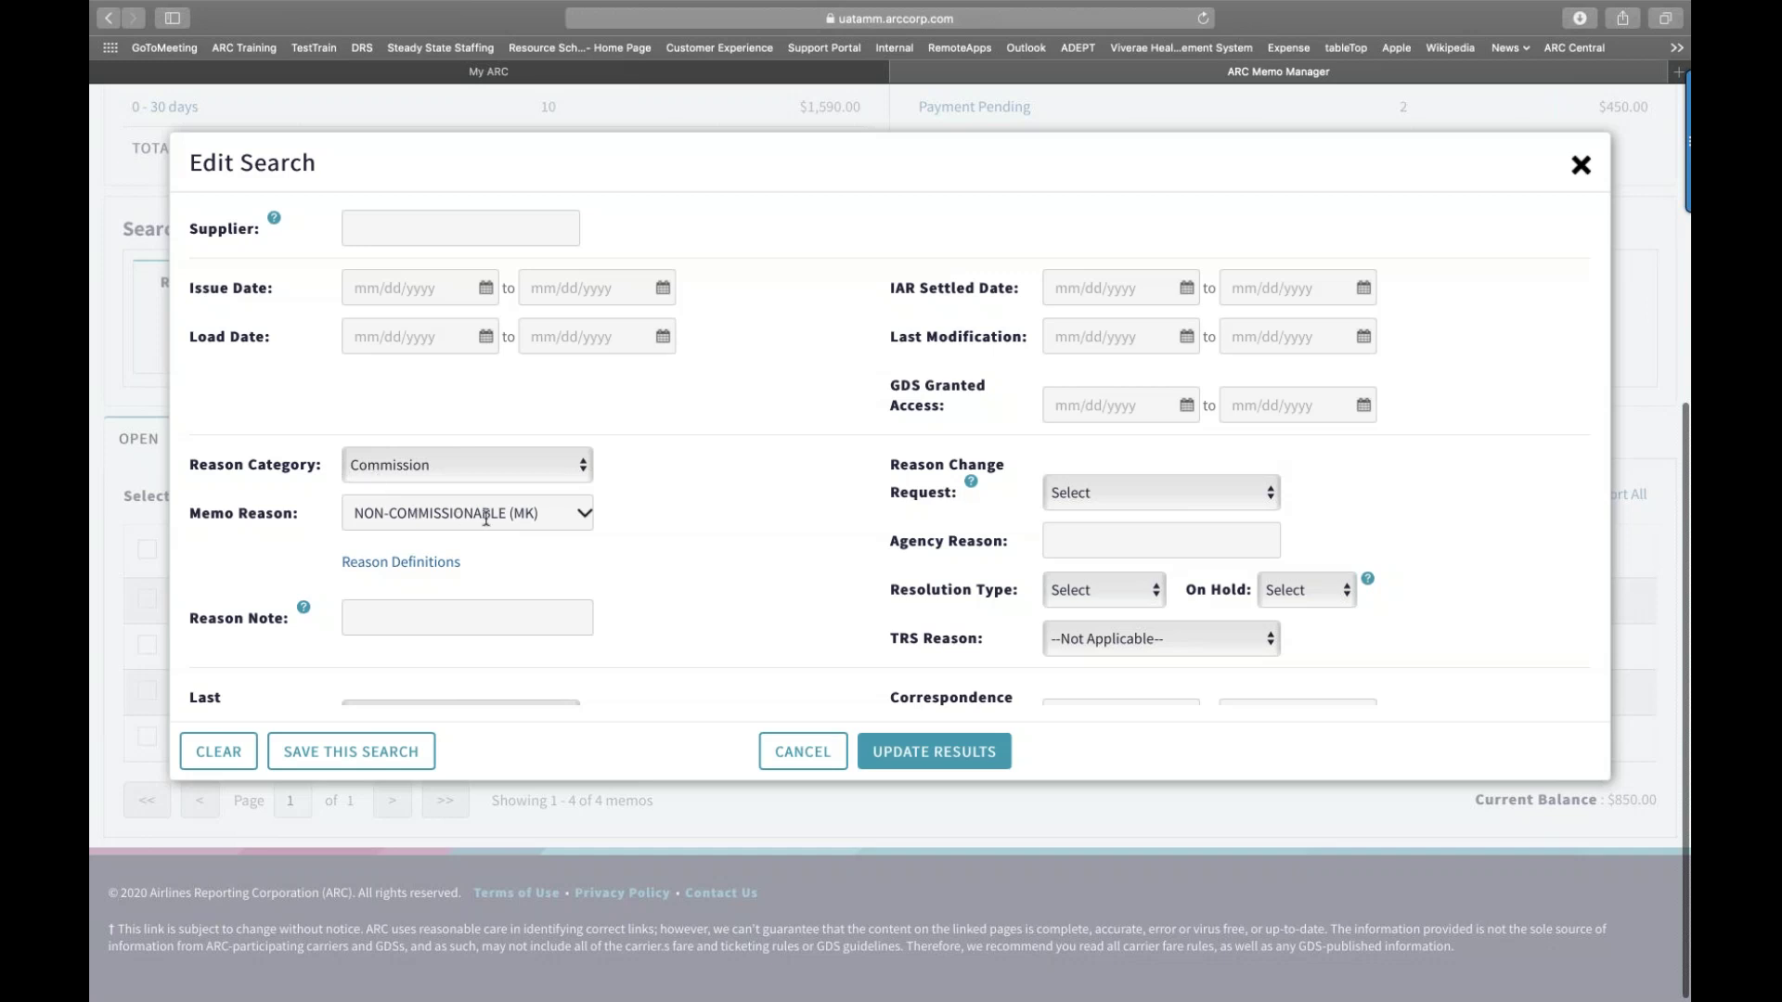
scroll(486, 518, down, 4)
scroll(485, 518, down, 3)
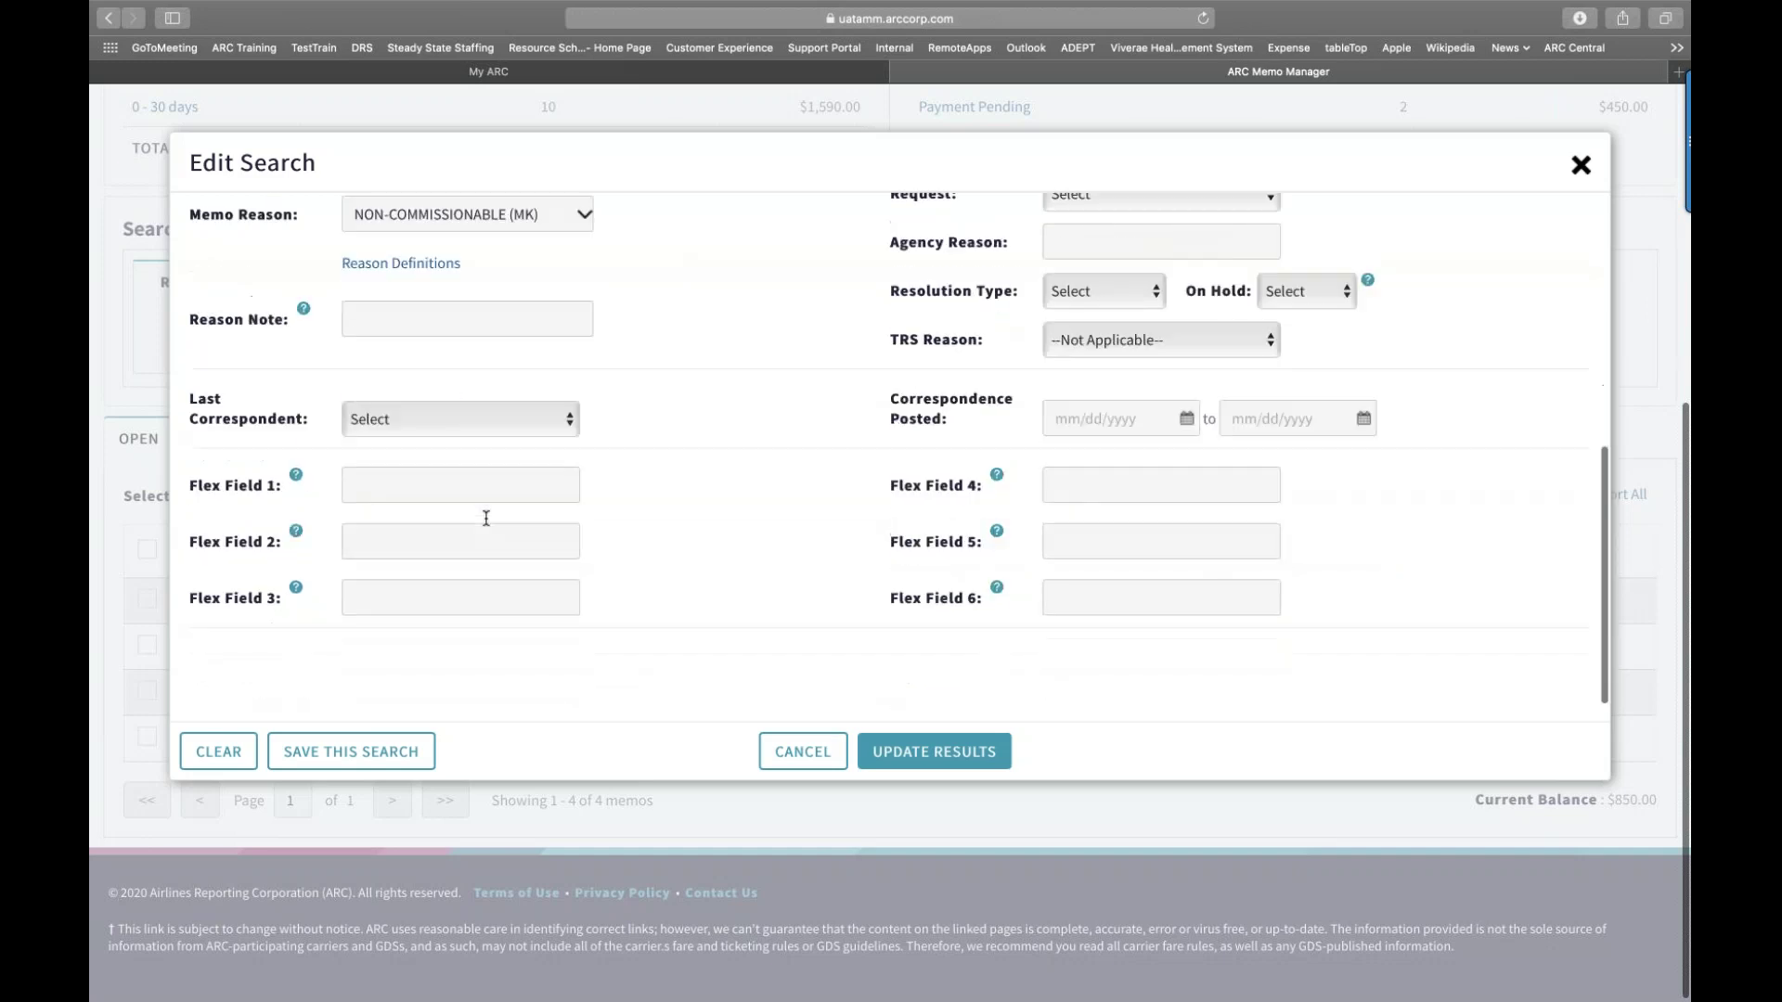
Step: Save the criteria as 'DS-Commission default' with Run On Login enabled, then close the editor
click(352, 752)
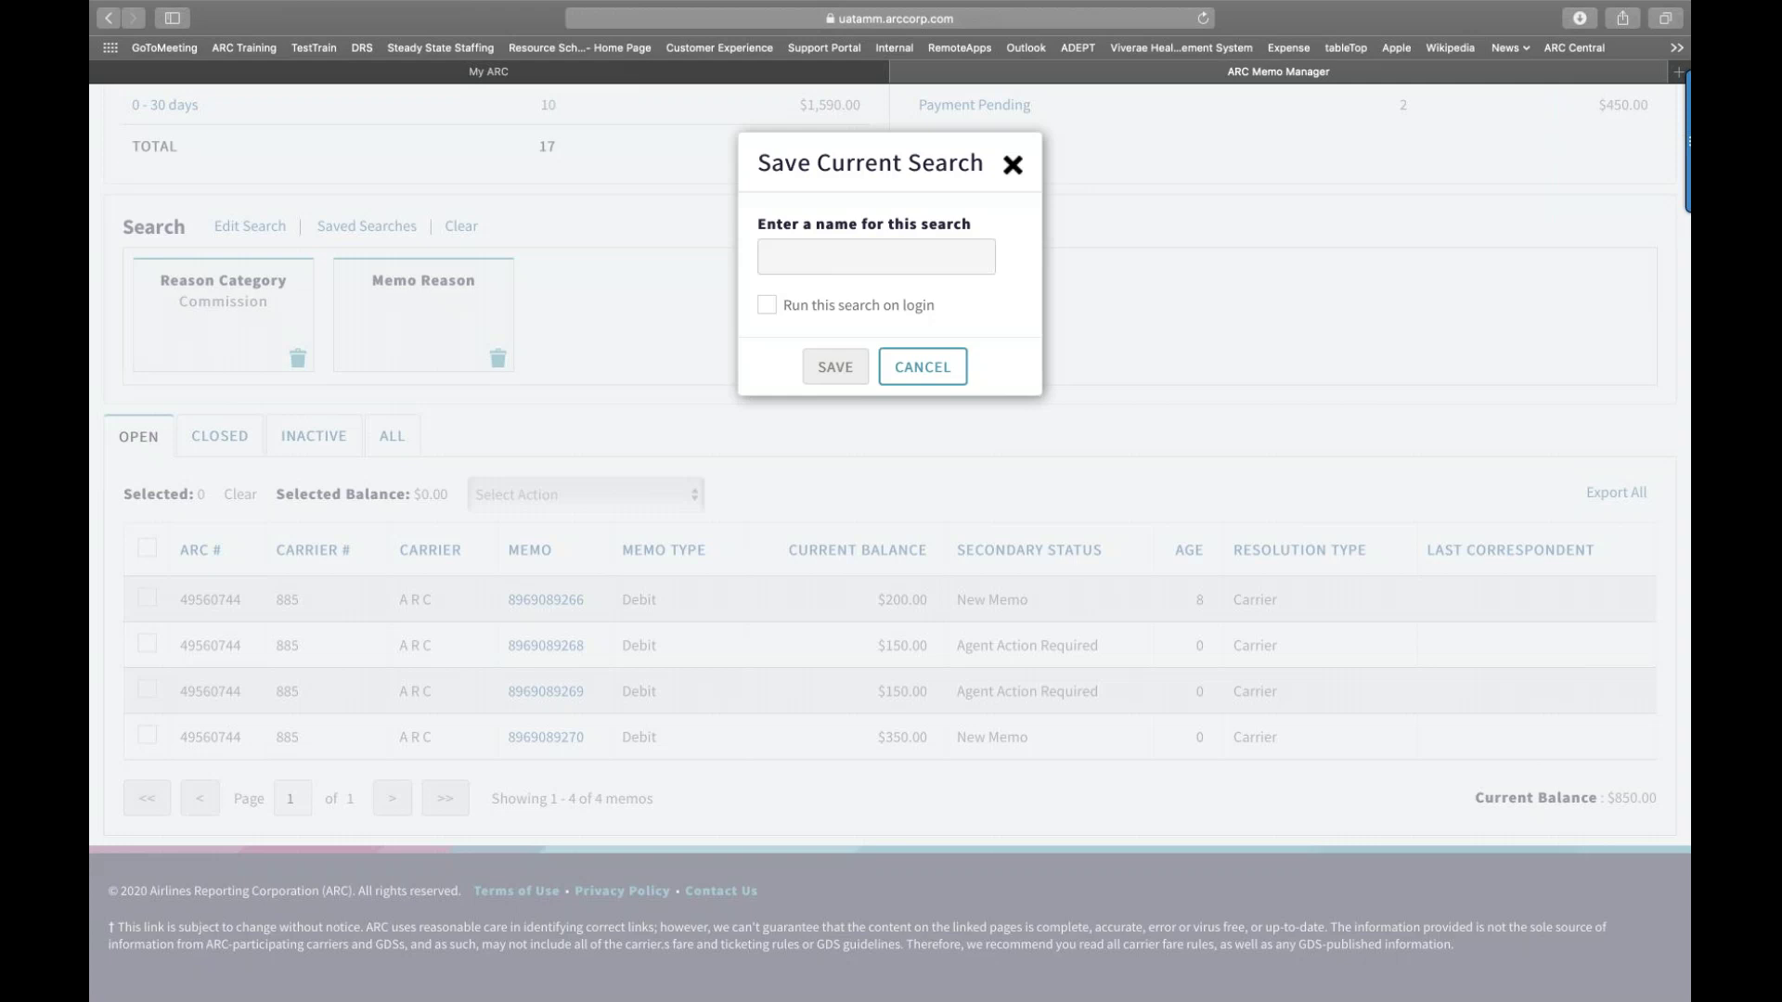
click(845, 263)
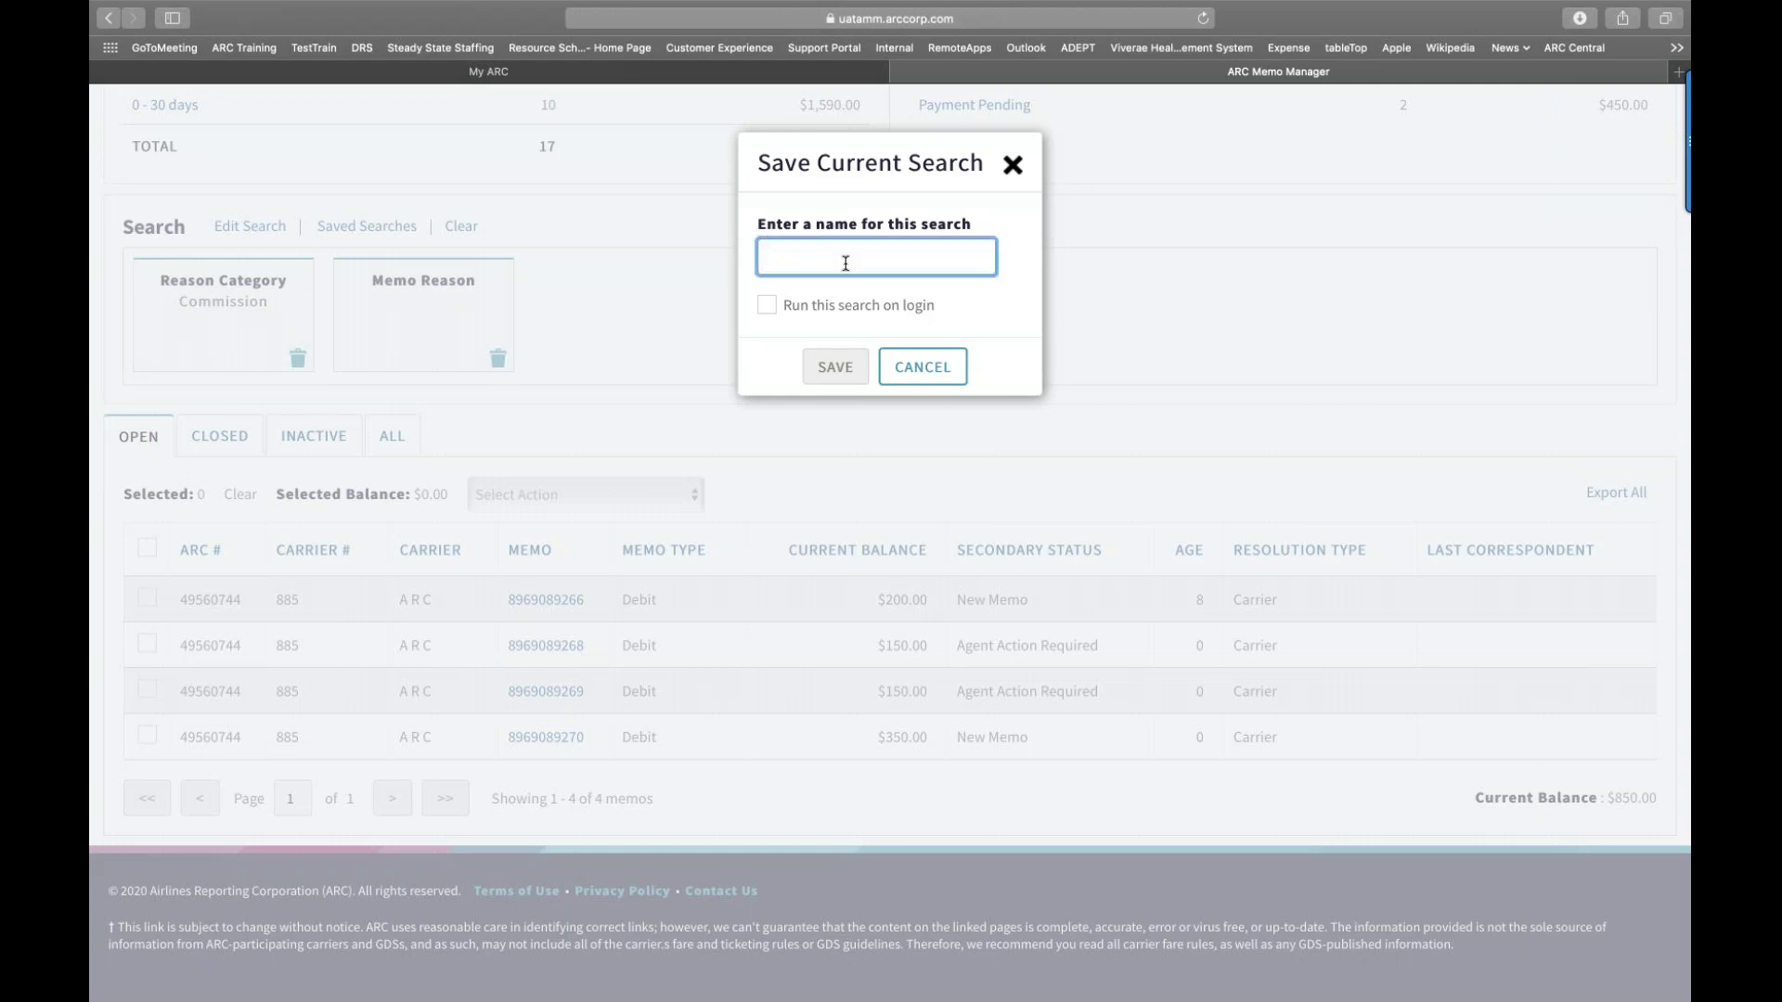
text(DS-Commission )
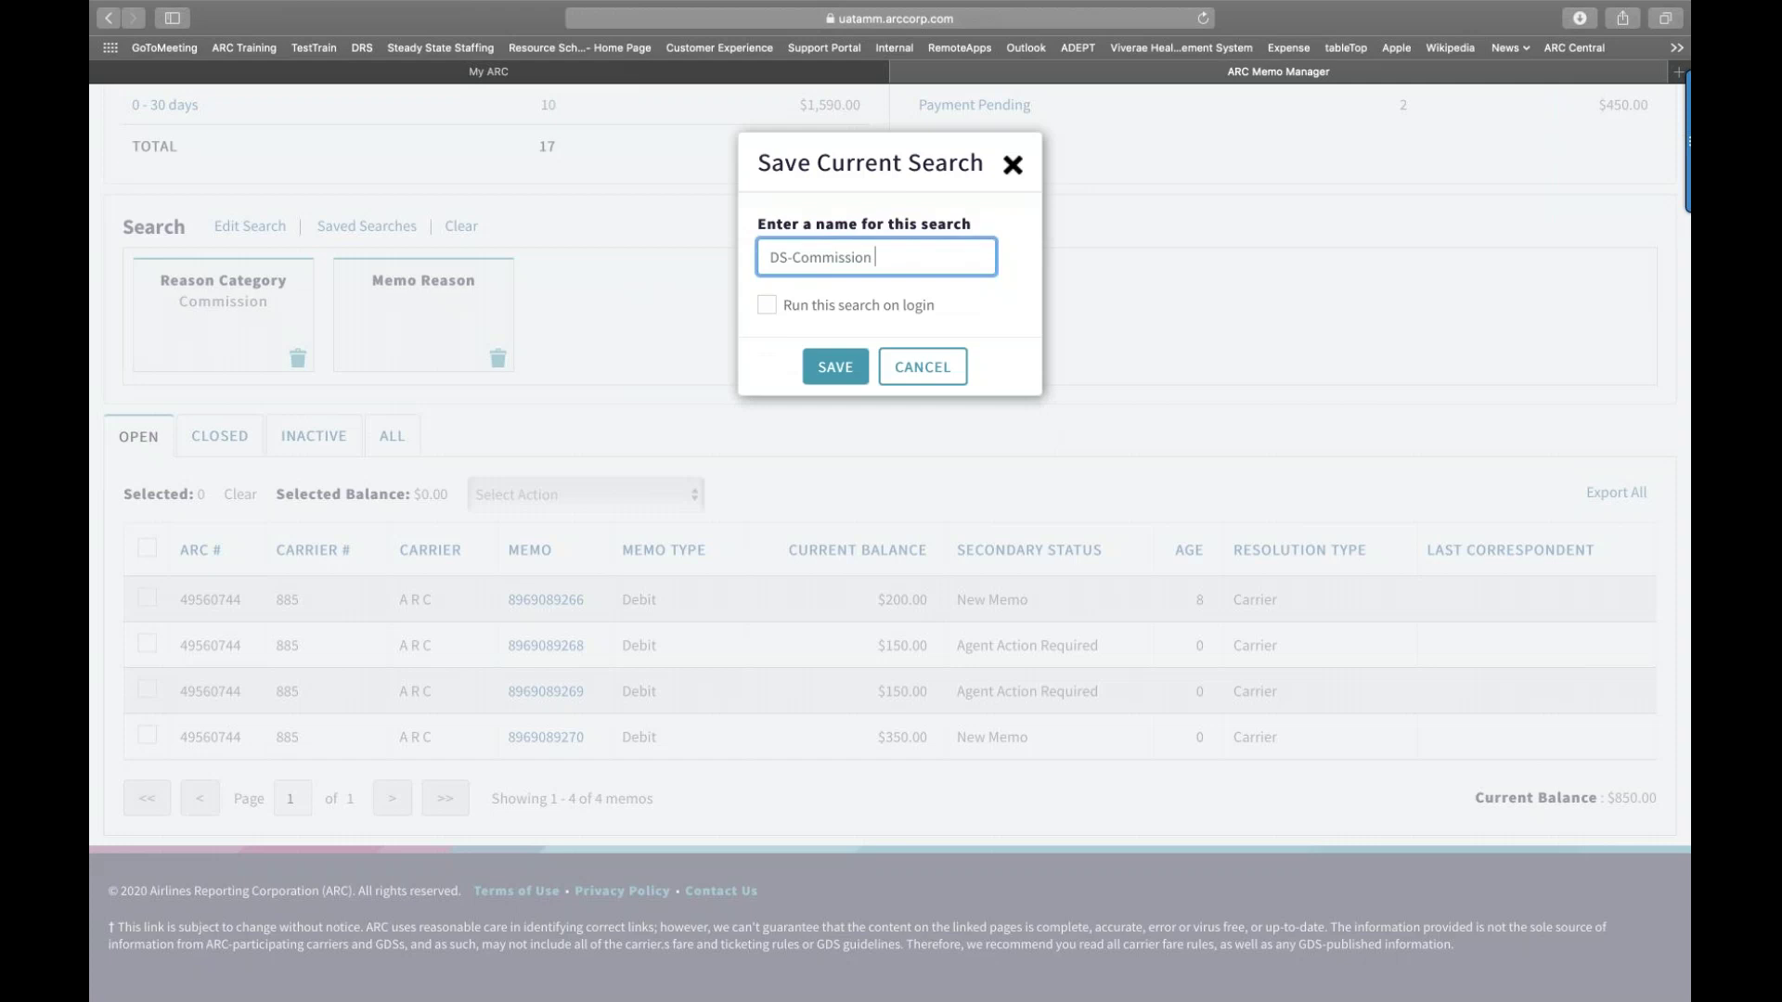
text(default)
click(767, 308)
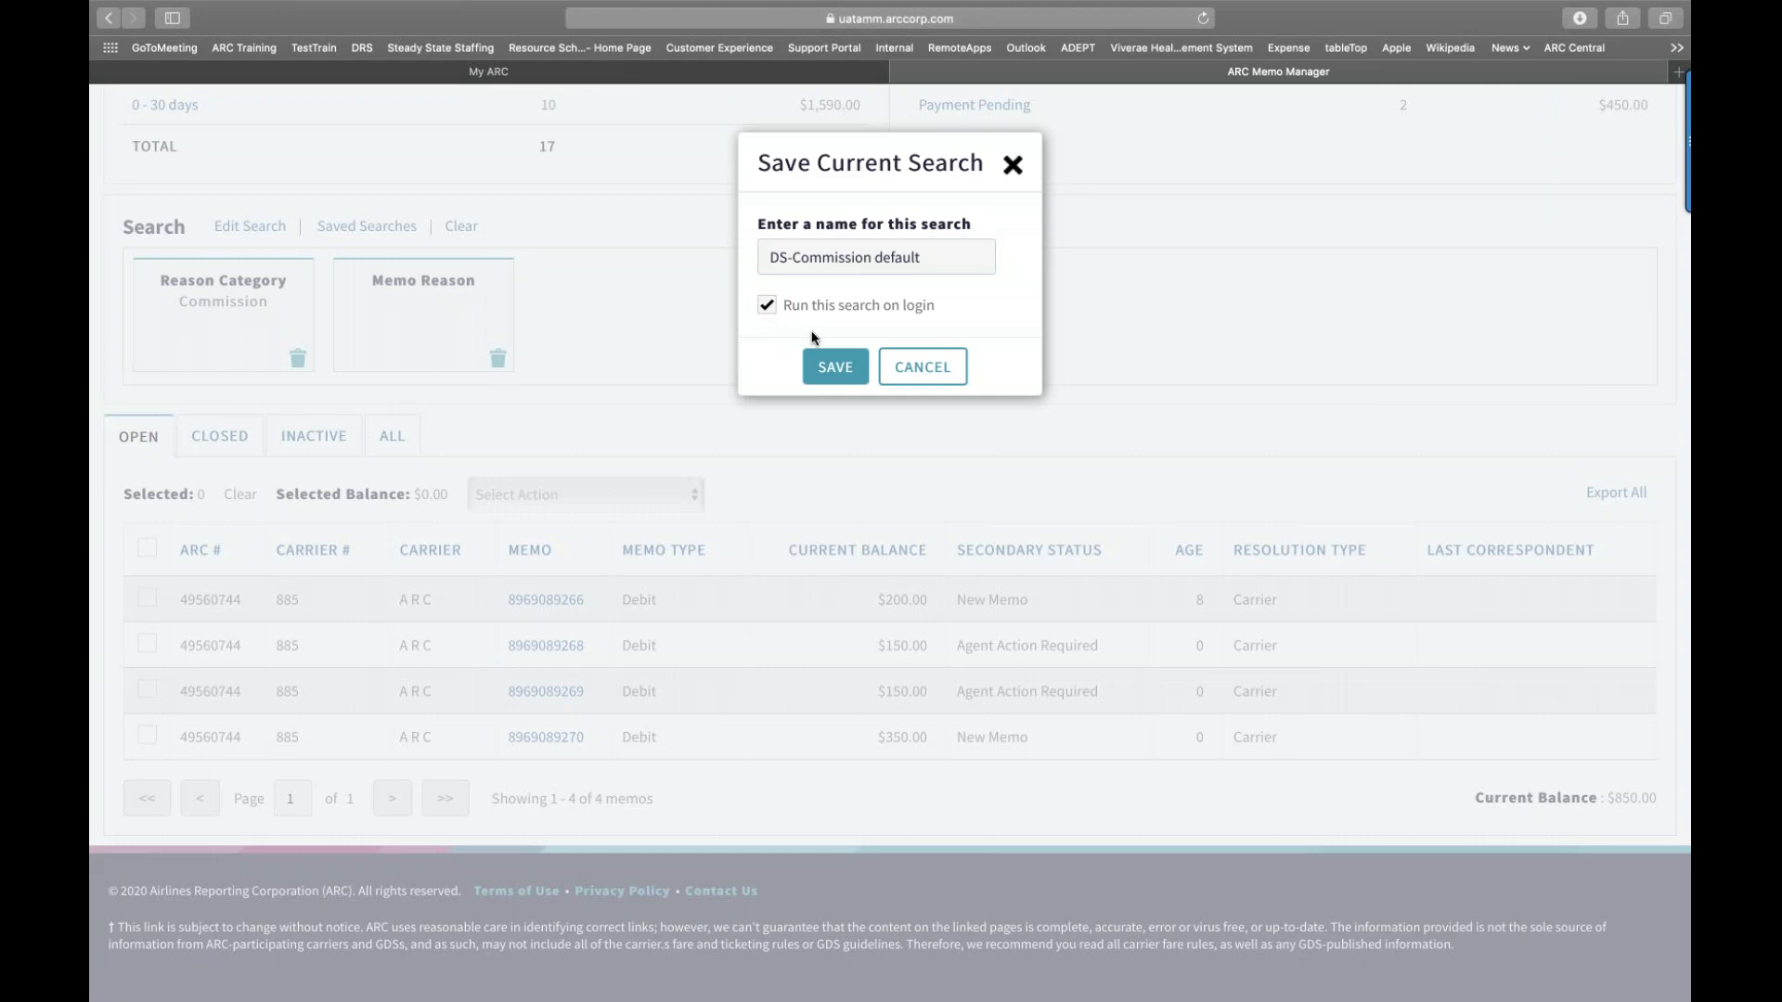
click(828, 371)
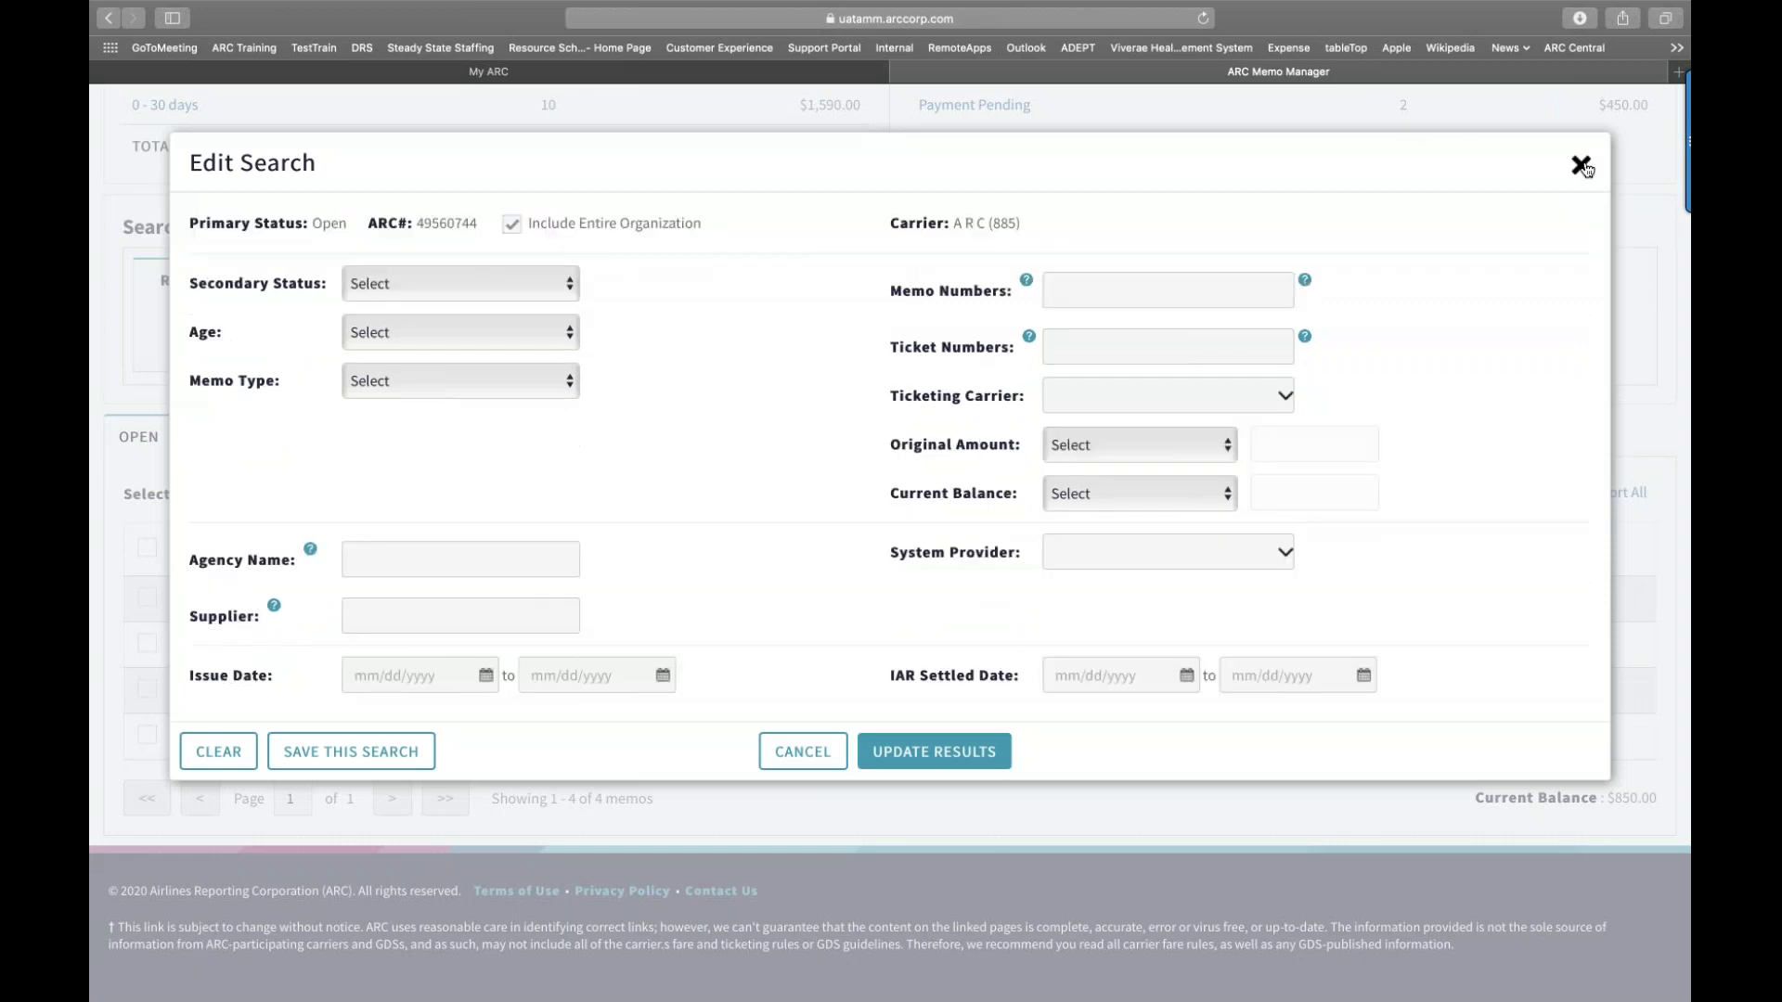
click(1580, 165)
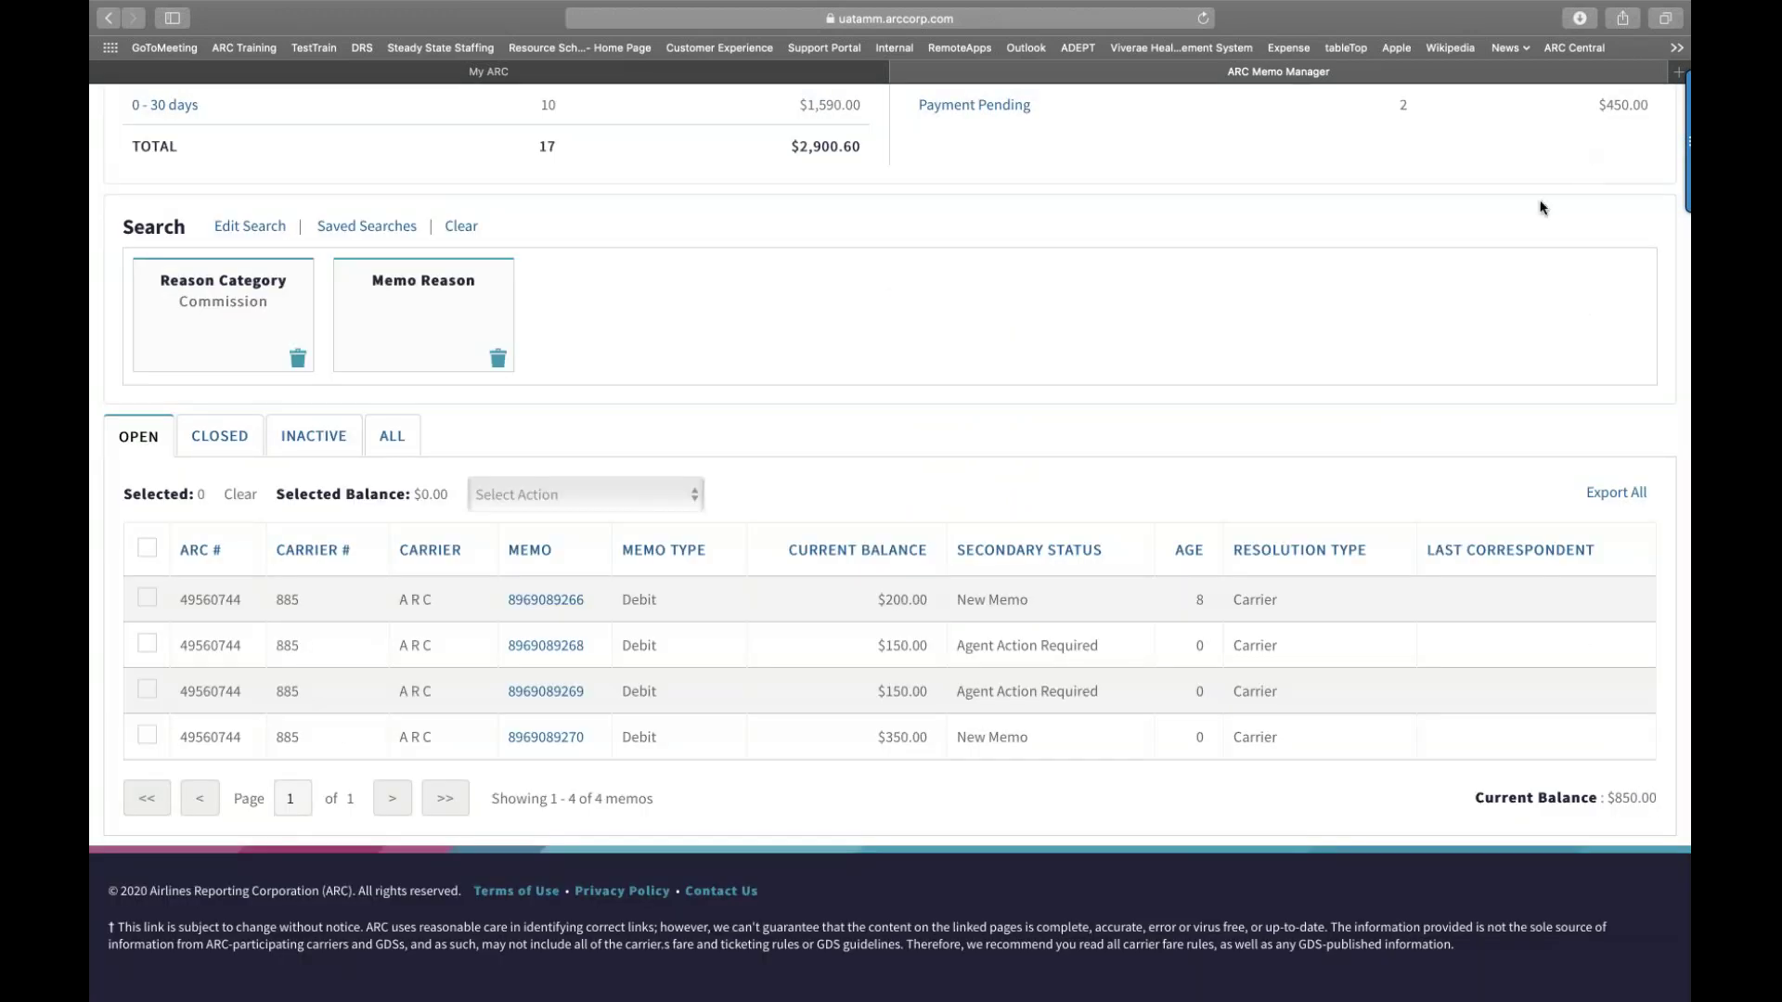
Step: Close Memo Manager and confirm the exit with YES
scroll(1540, 207, up, 3)
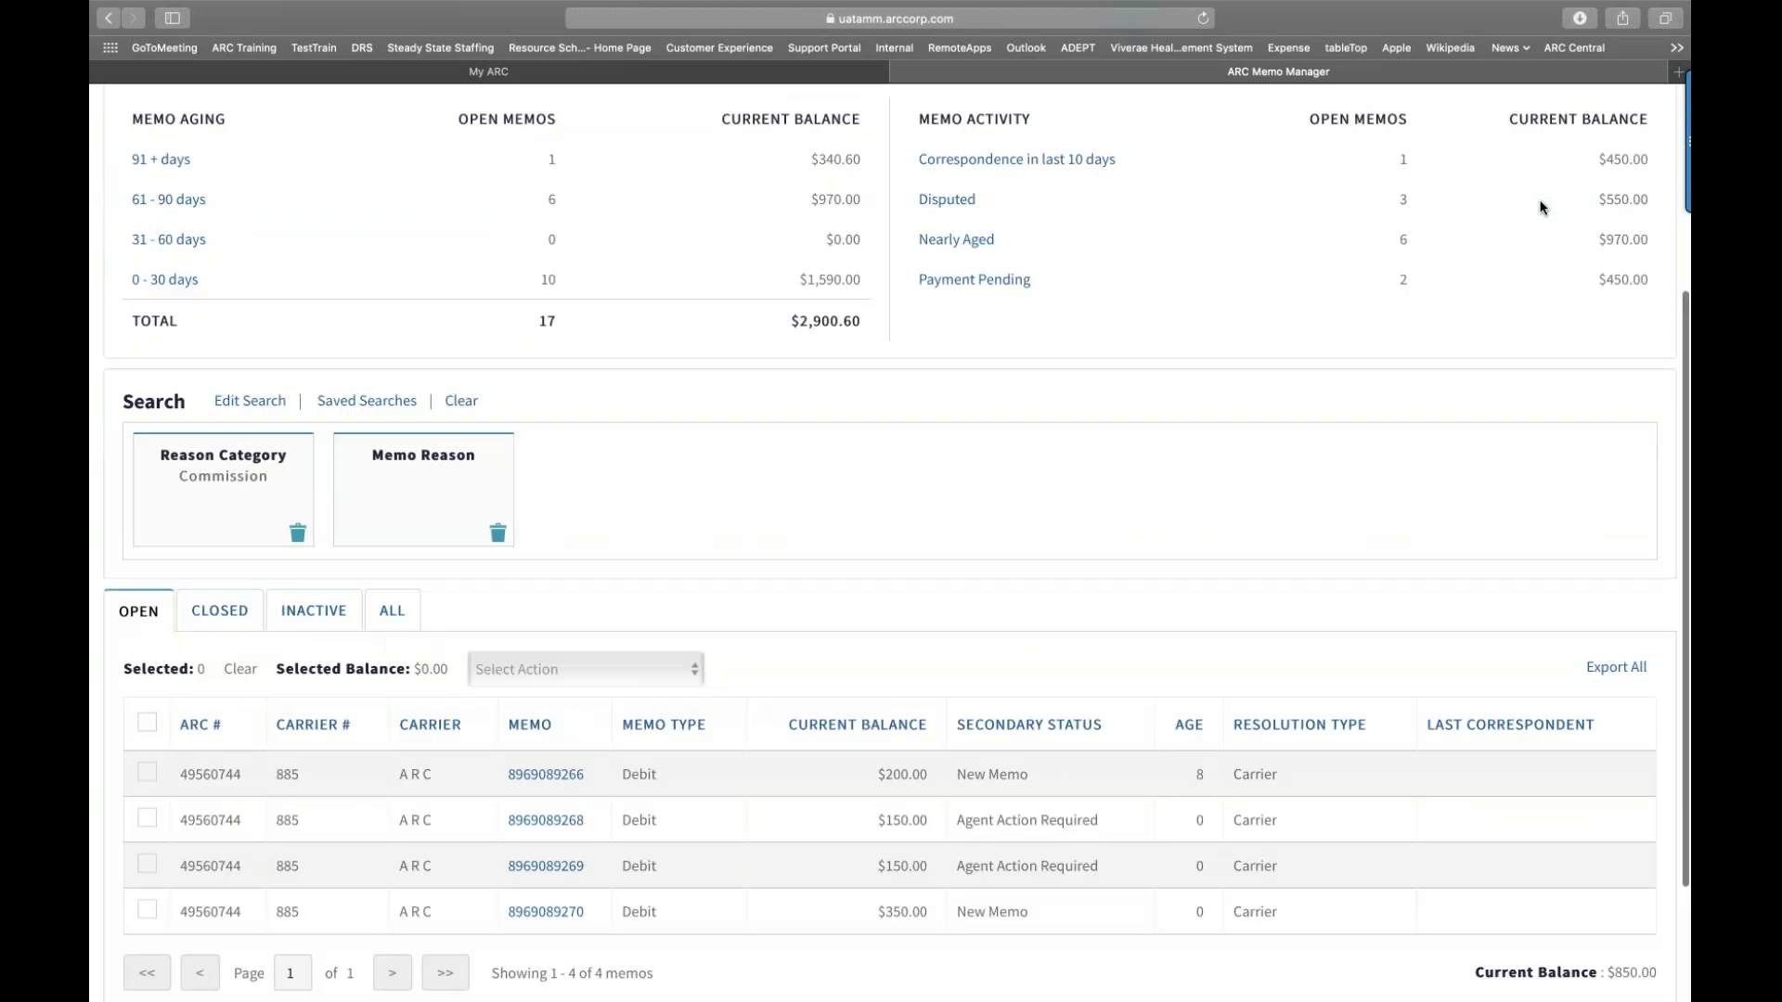
scroll(1541, 206, up, 4)
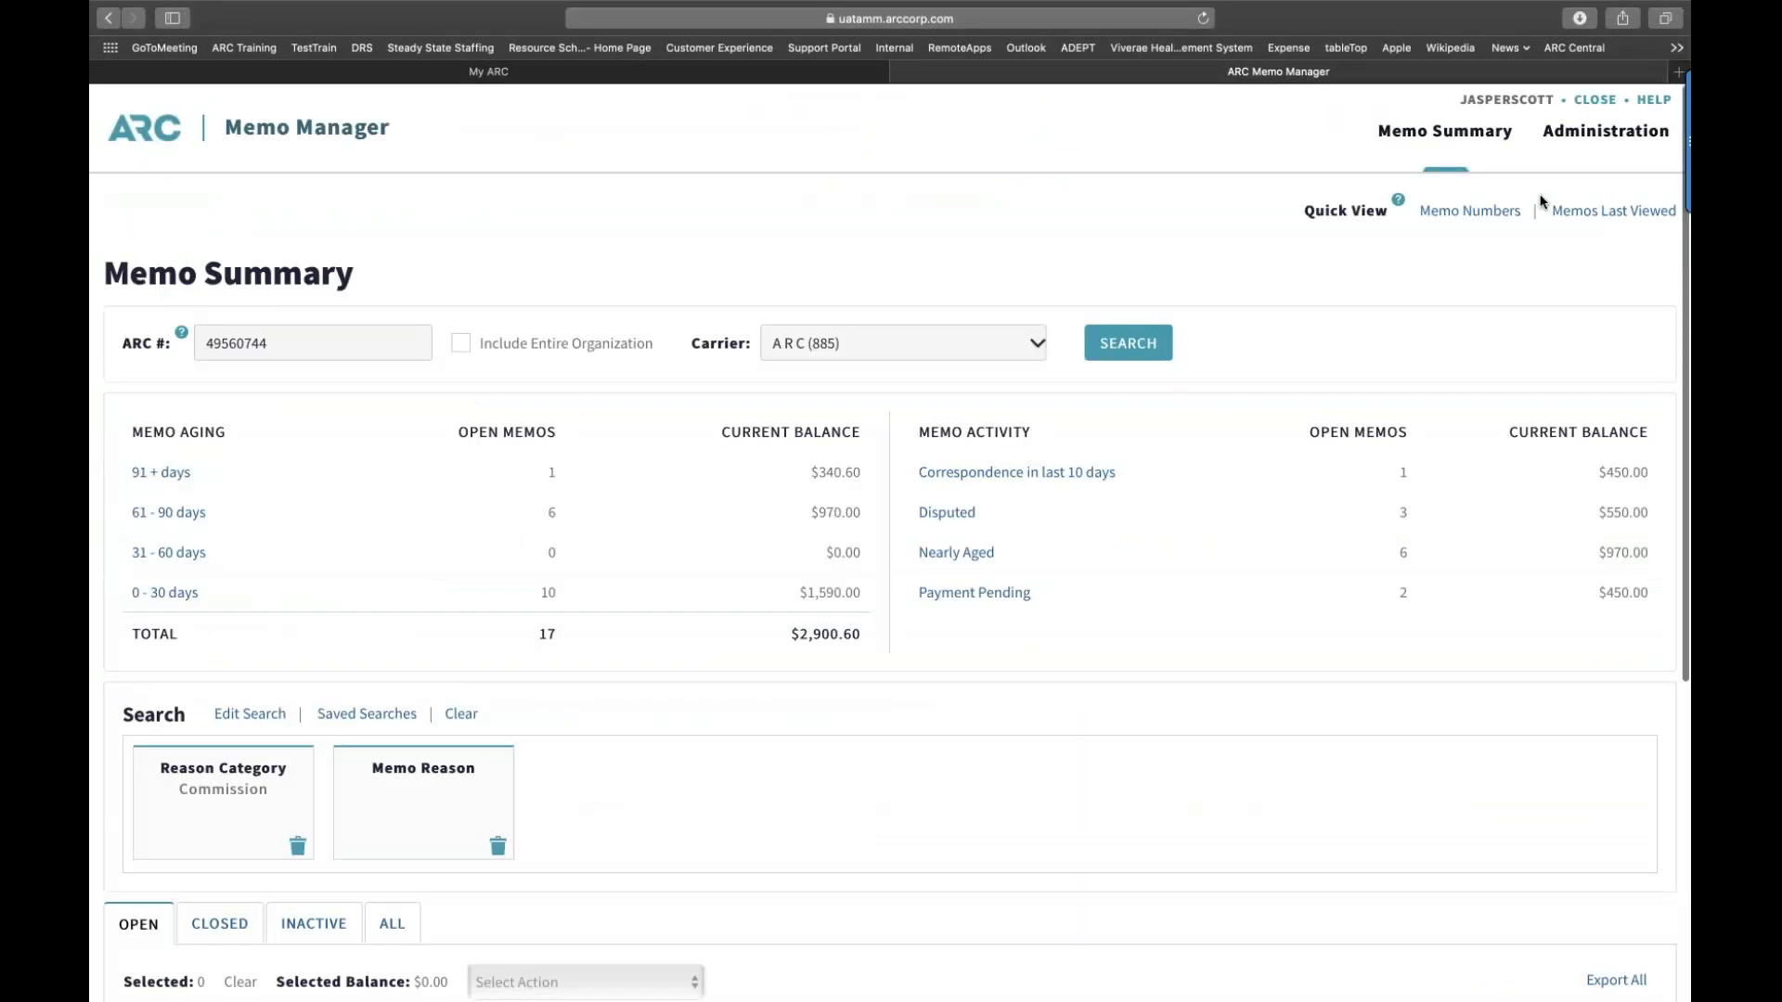
click(1595, 100)
click(853, 292)
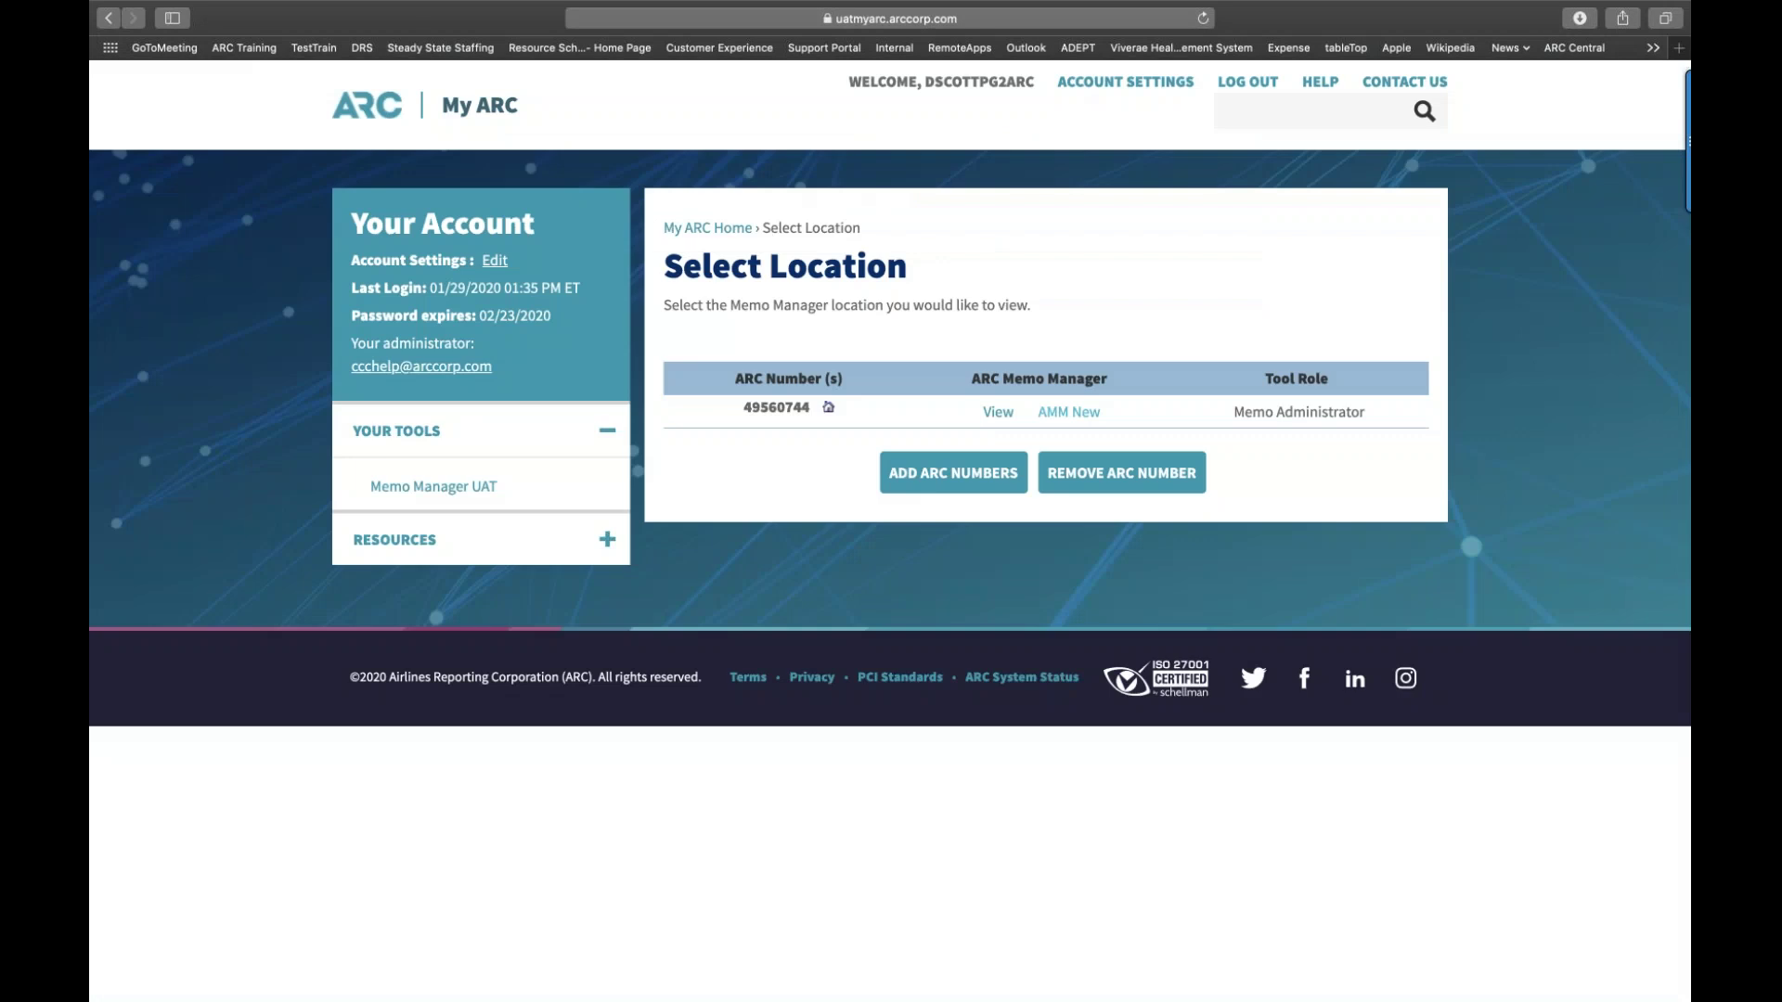
Step: Relaunch Memo Manager via AMM New and review the four Commission memos totalling $850.00
click(1063, 416)
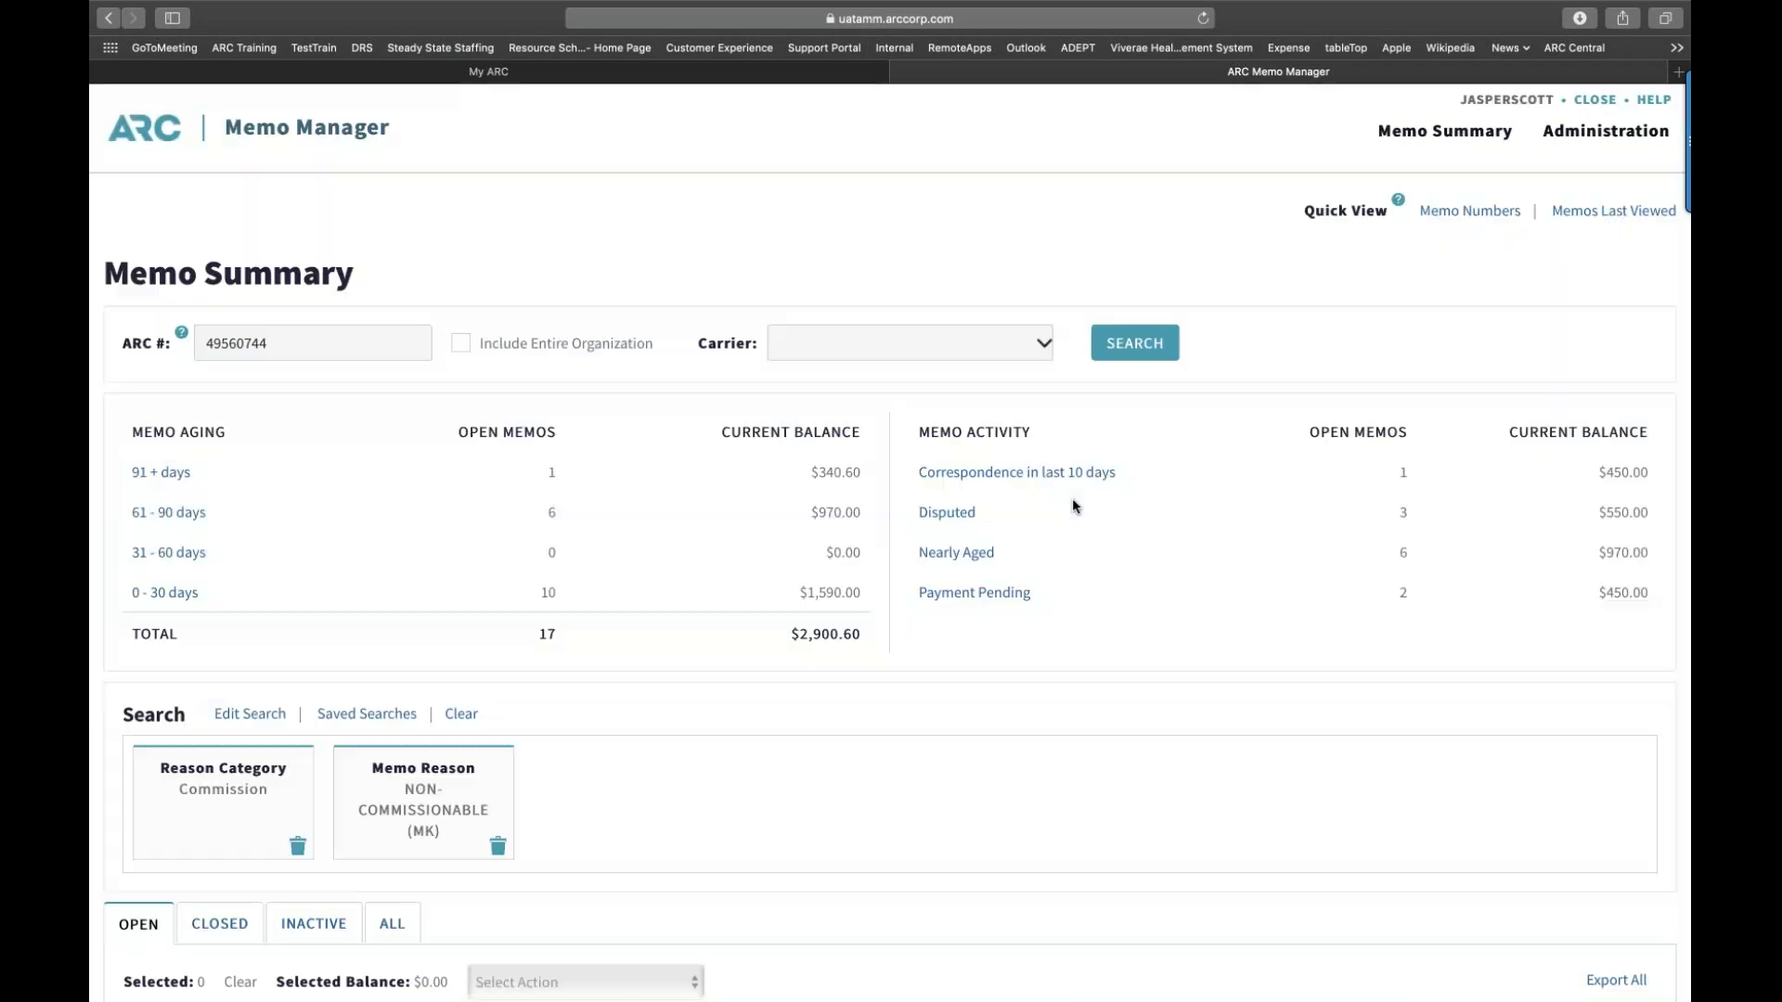
scroll(1073, 501, down, 3)
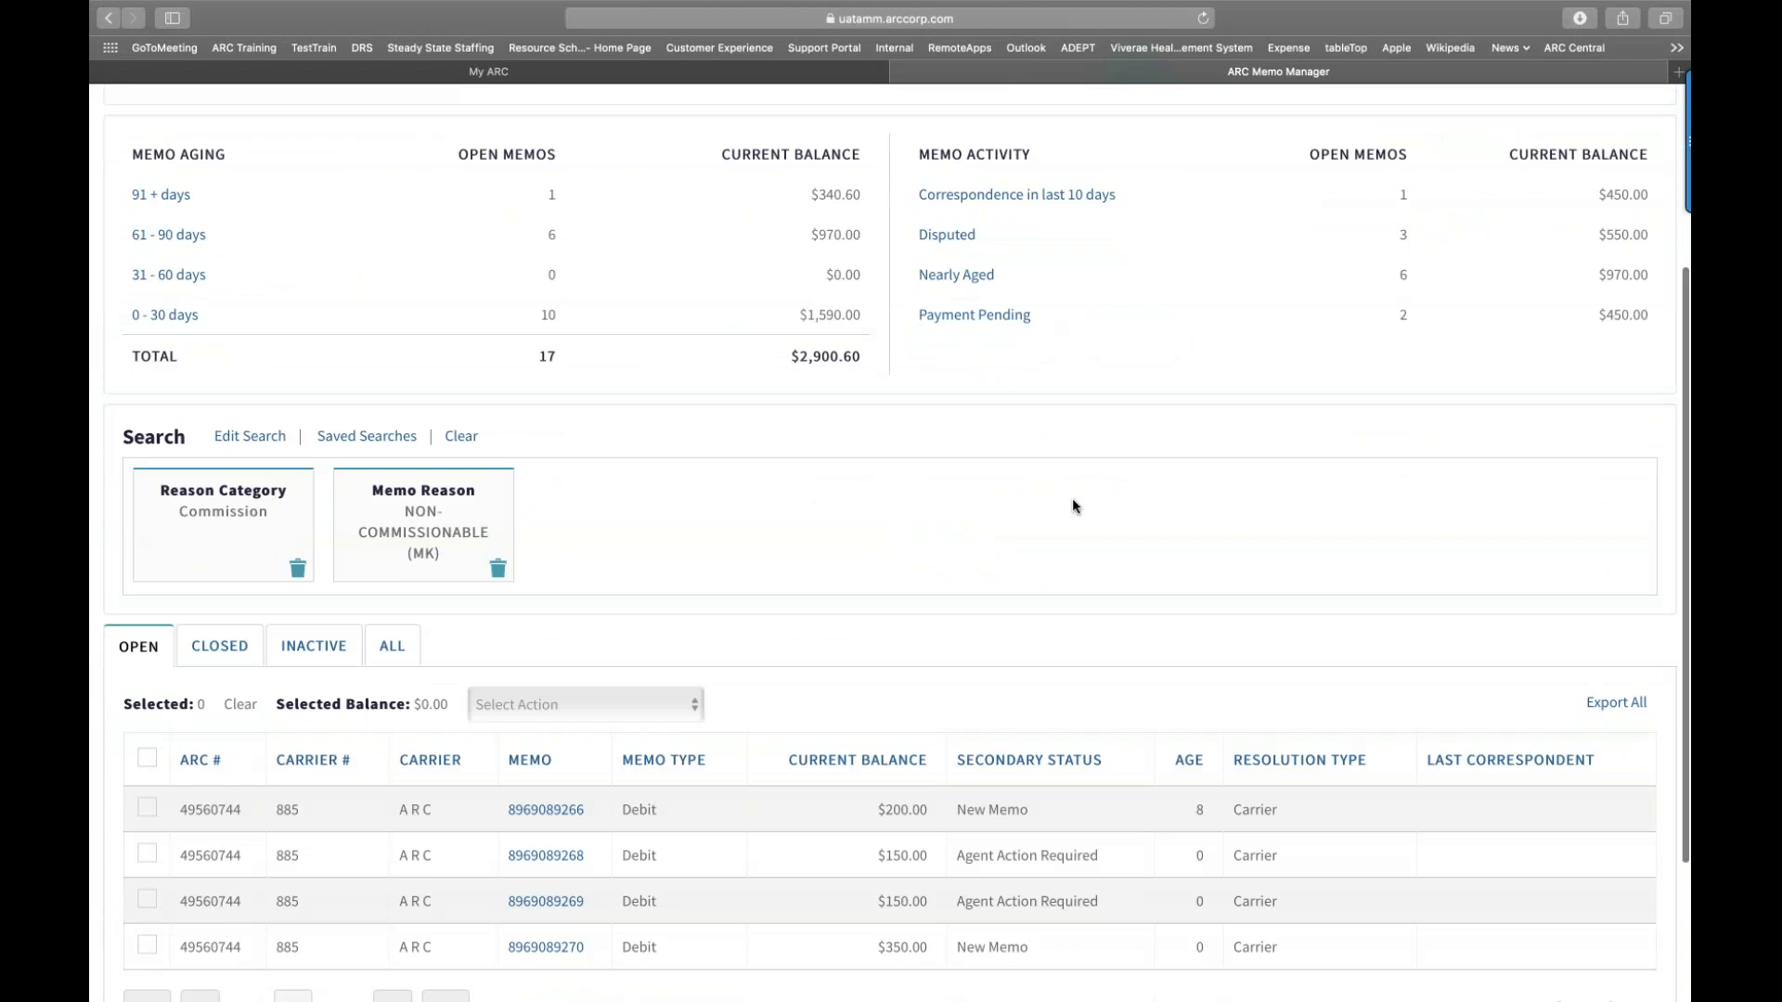
scroll(1073, 500, down, 1)
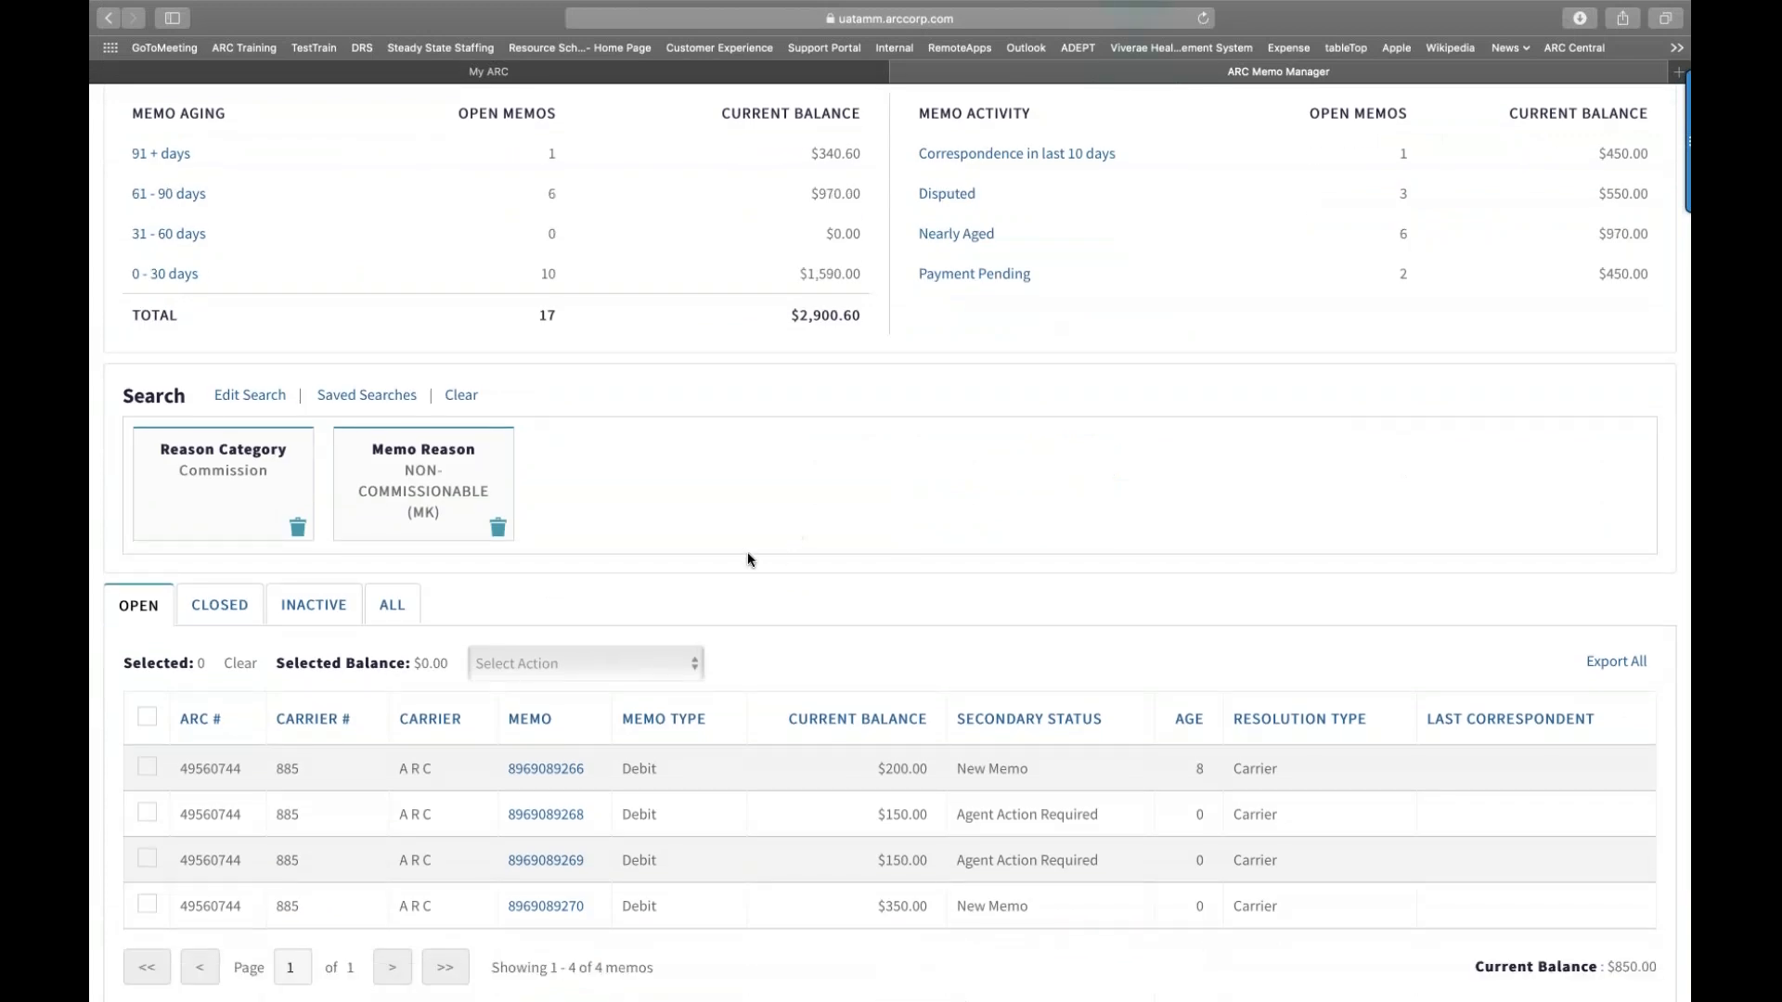
scroll(746, 554, down, 1)
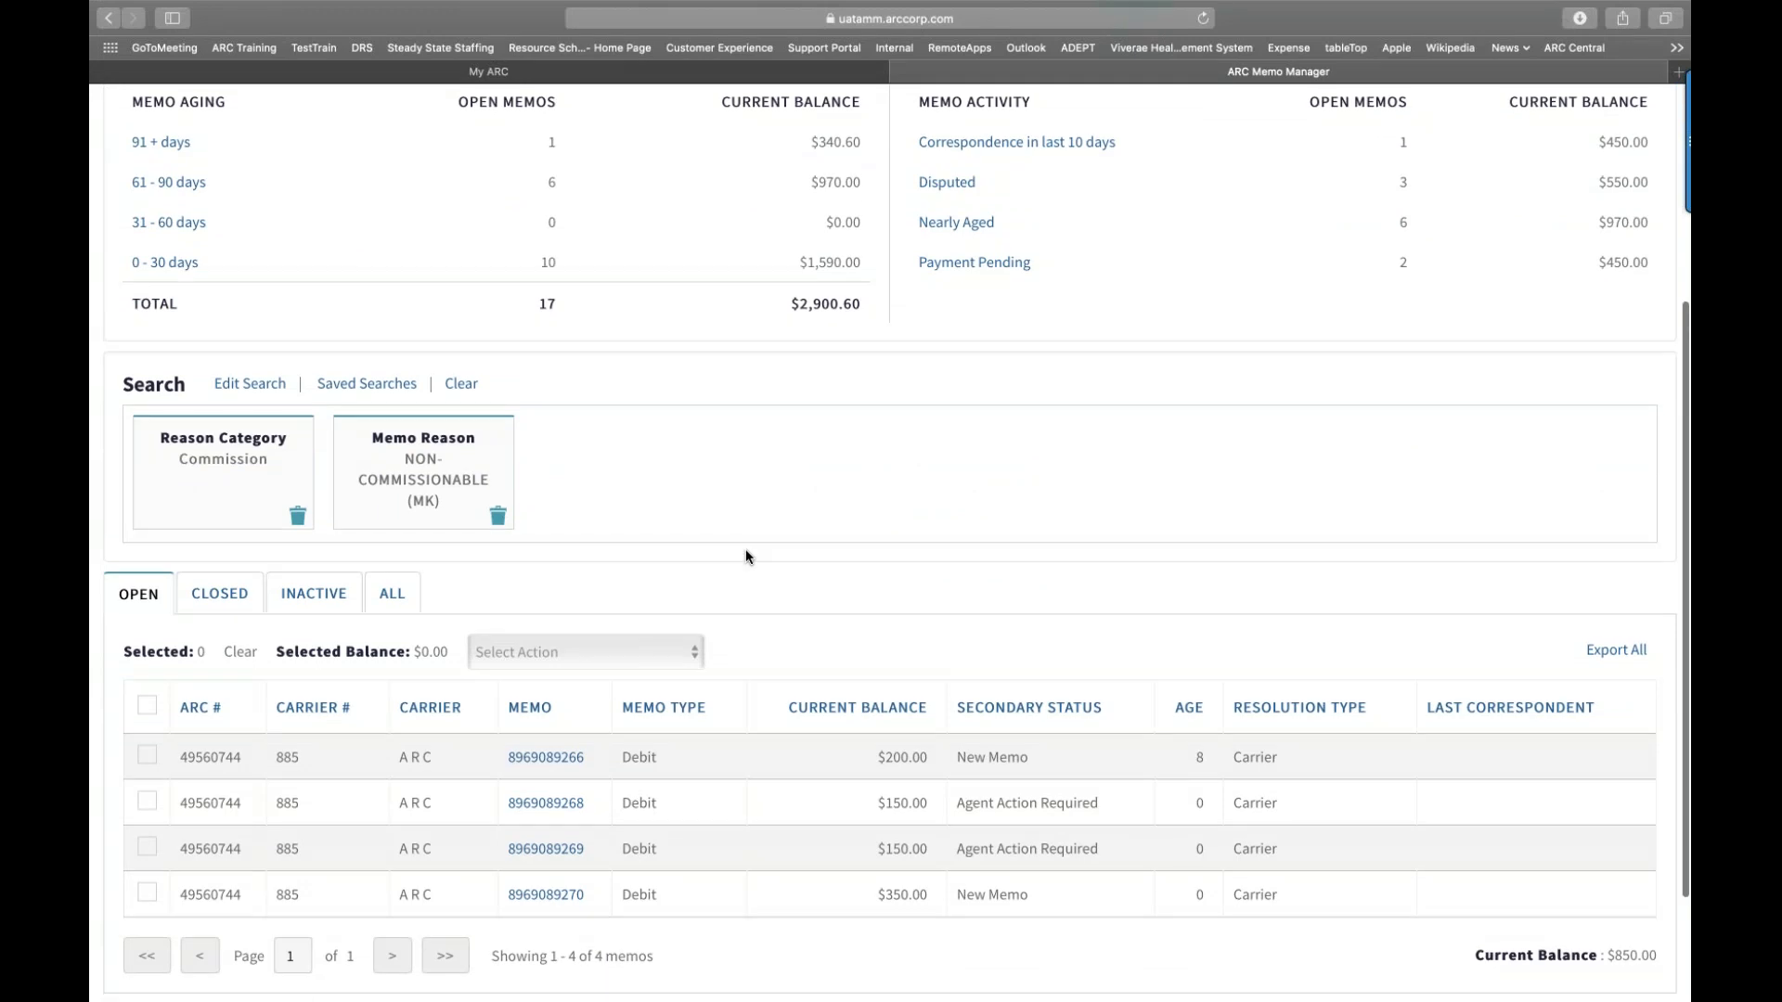
scroll(746, 554, down, 3)
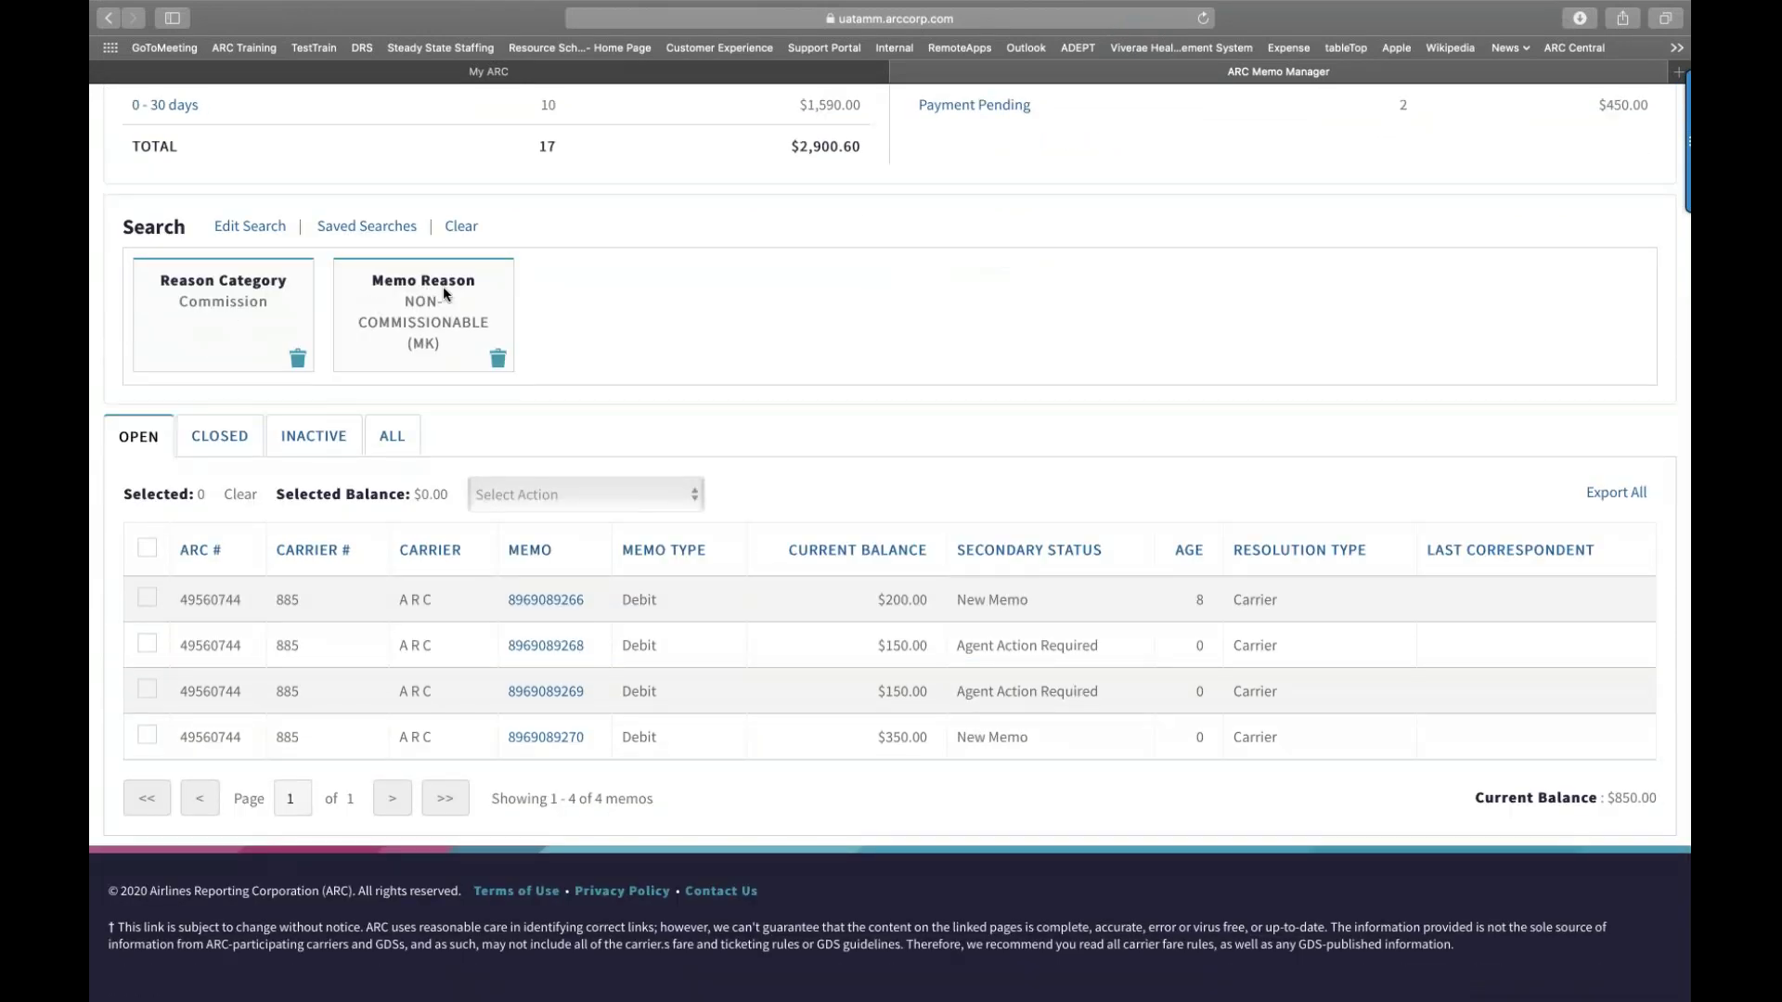
scroll(461, 504, down, 1)
scroll(461, 504, up, 3)
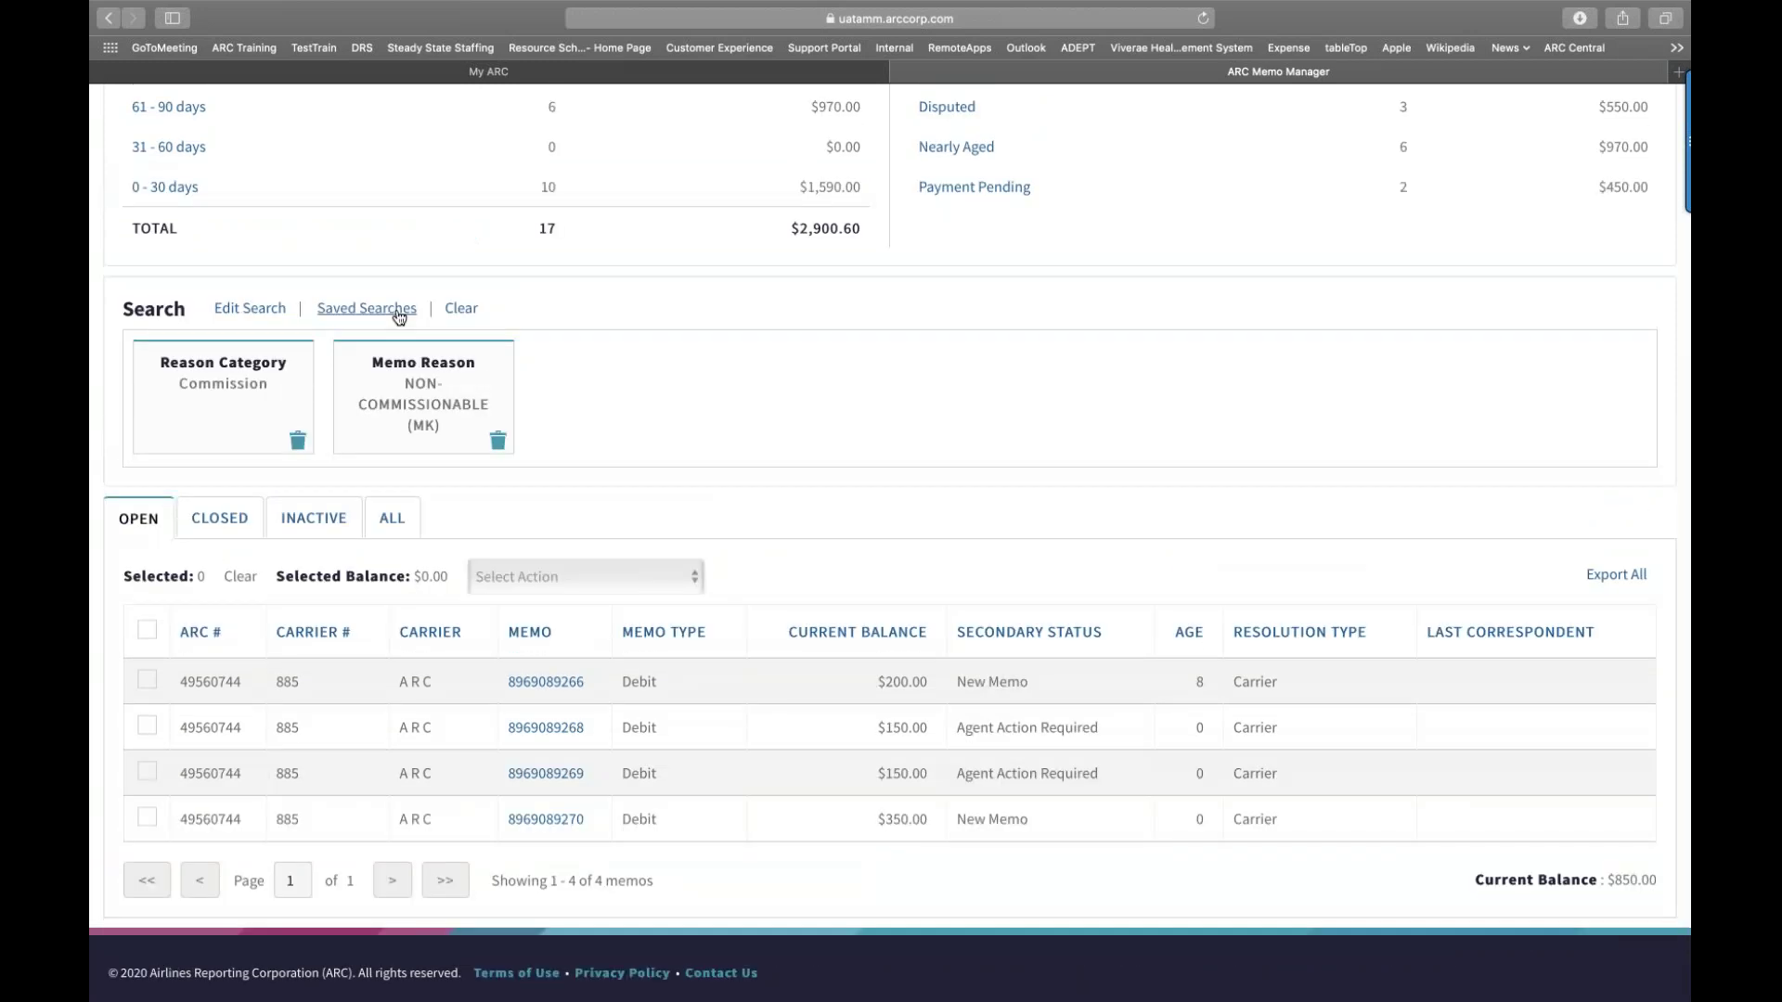
Step: Delete the 'Auto-priced in Amadeus' and 'Book(2019)' saved searches
click(399, 317)
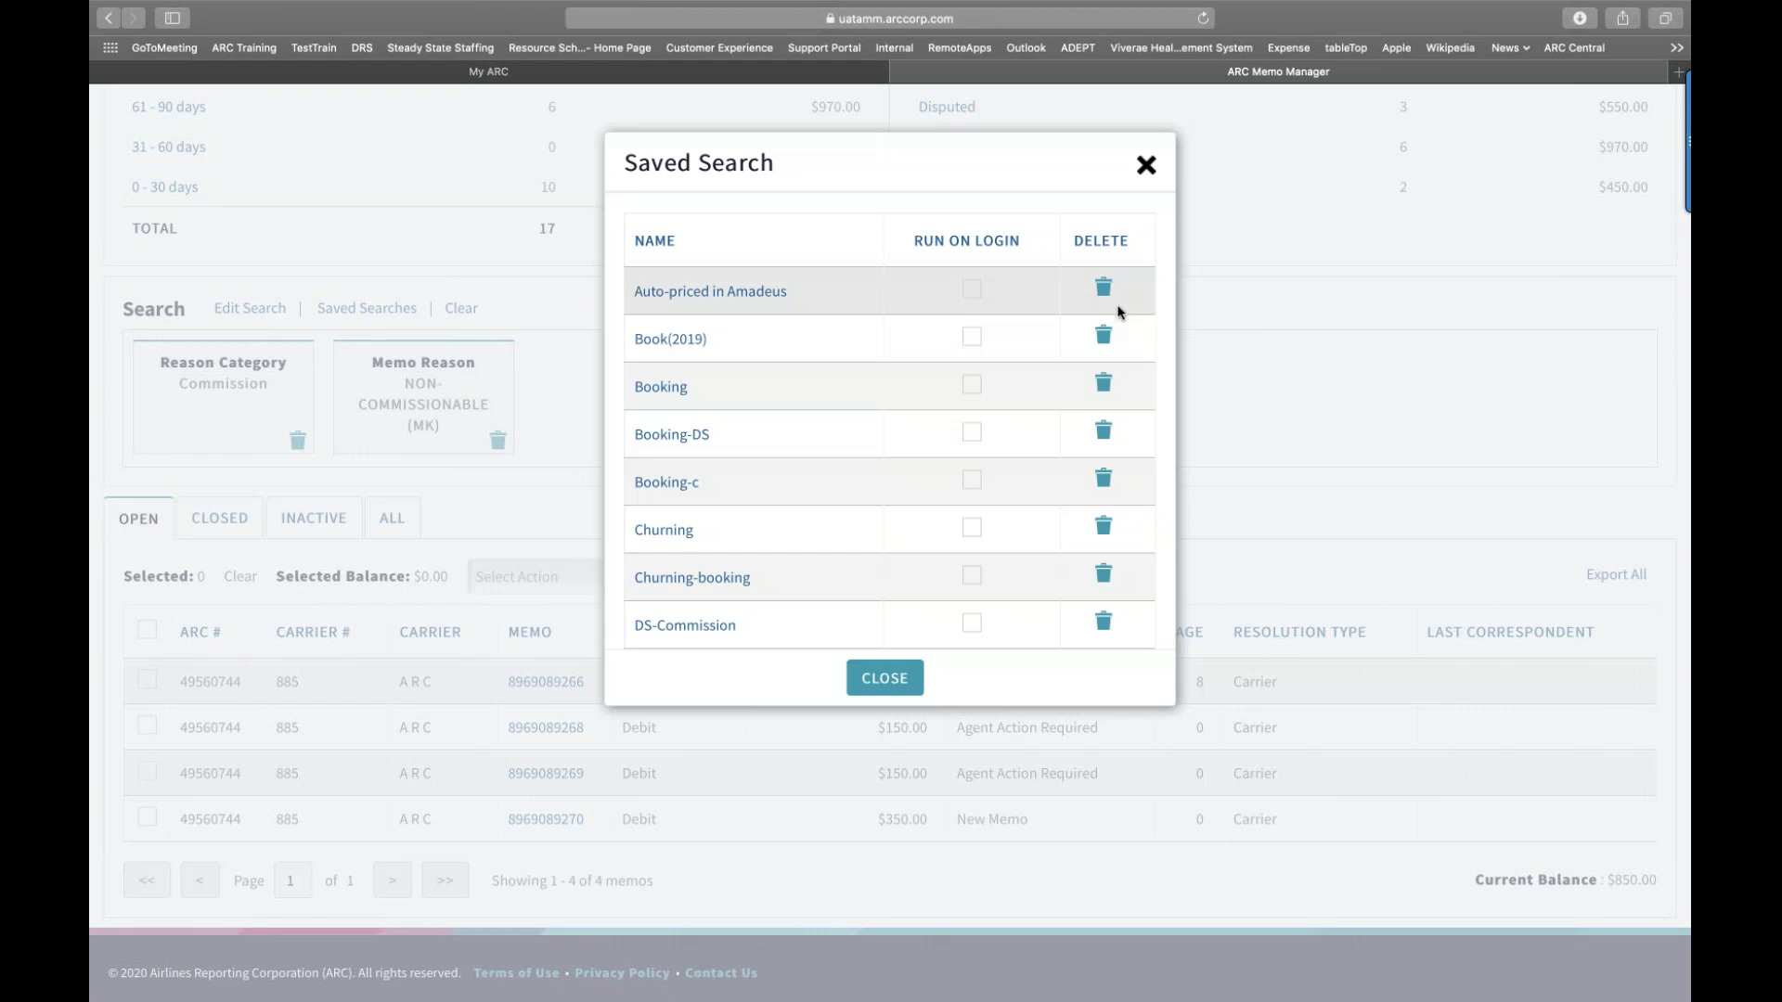
scroll(1109, 304, down, 2)
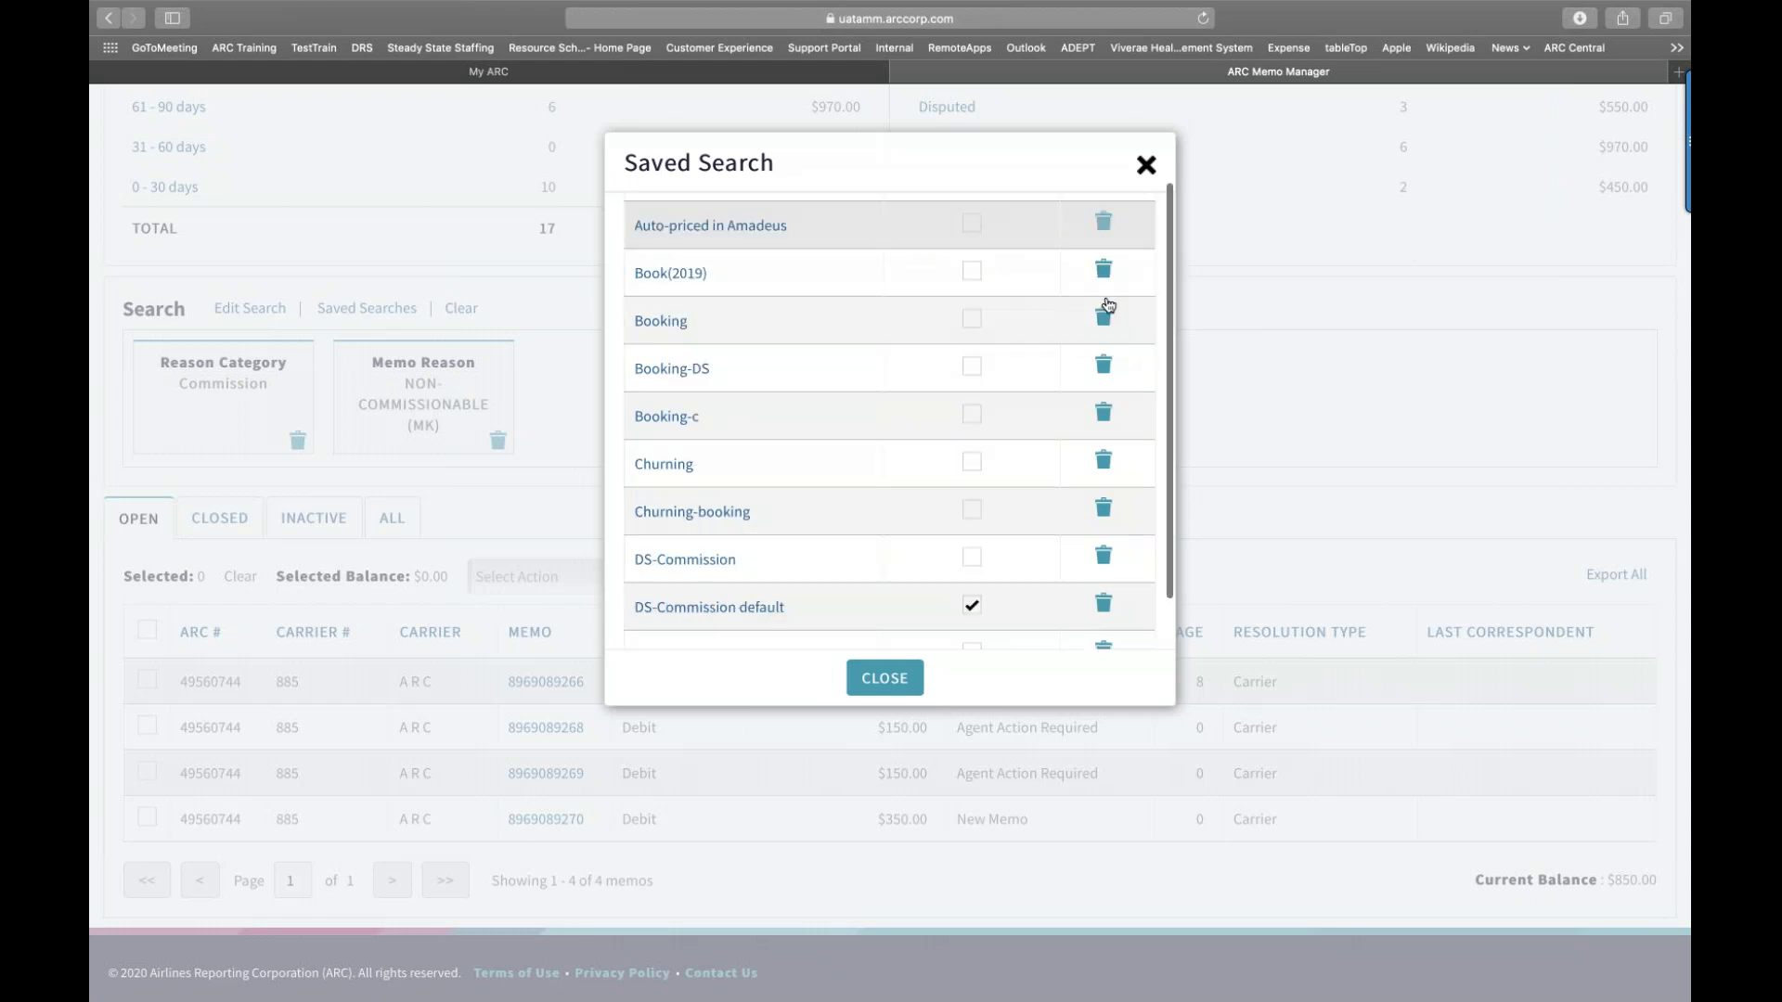
scroll(1107, 306, up, 2)
click(1103, 289)
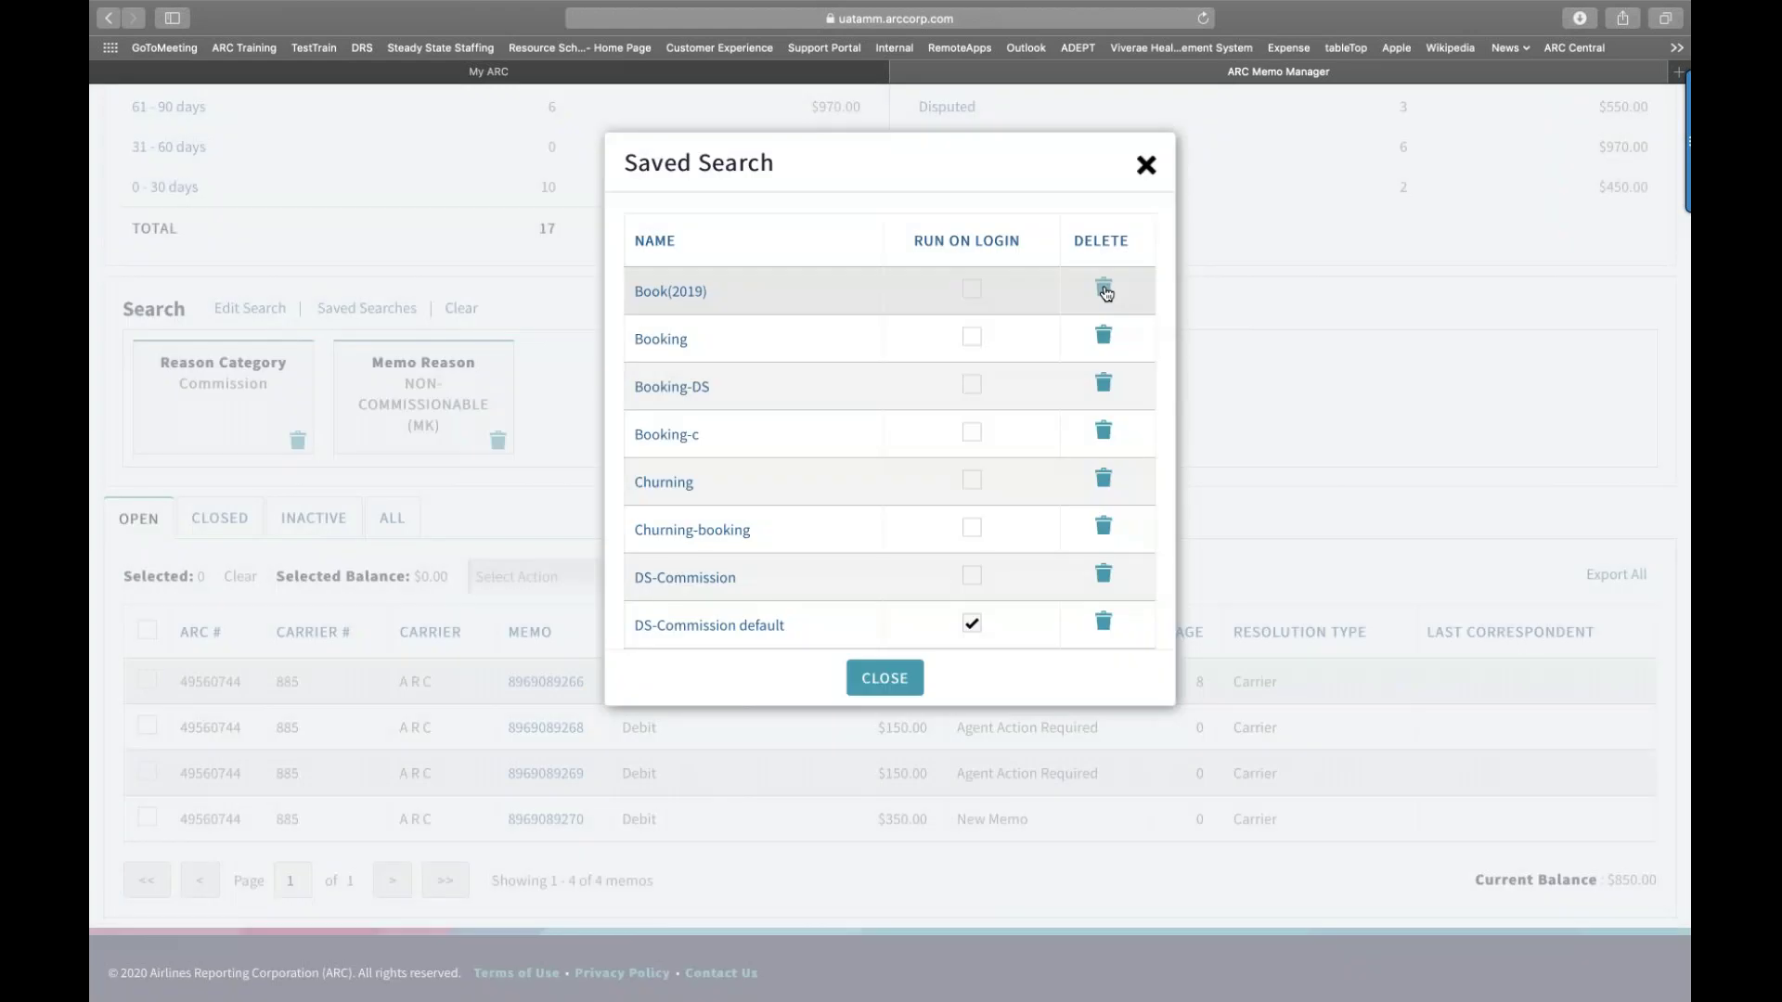
click(1103, 289)
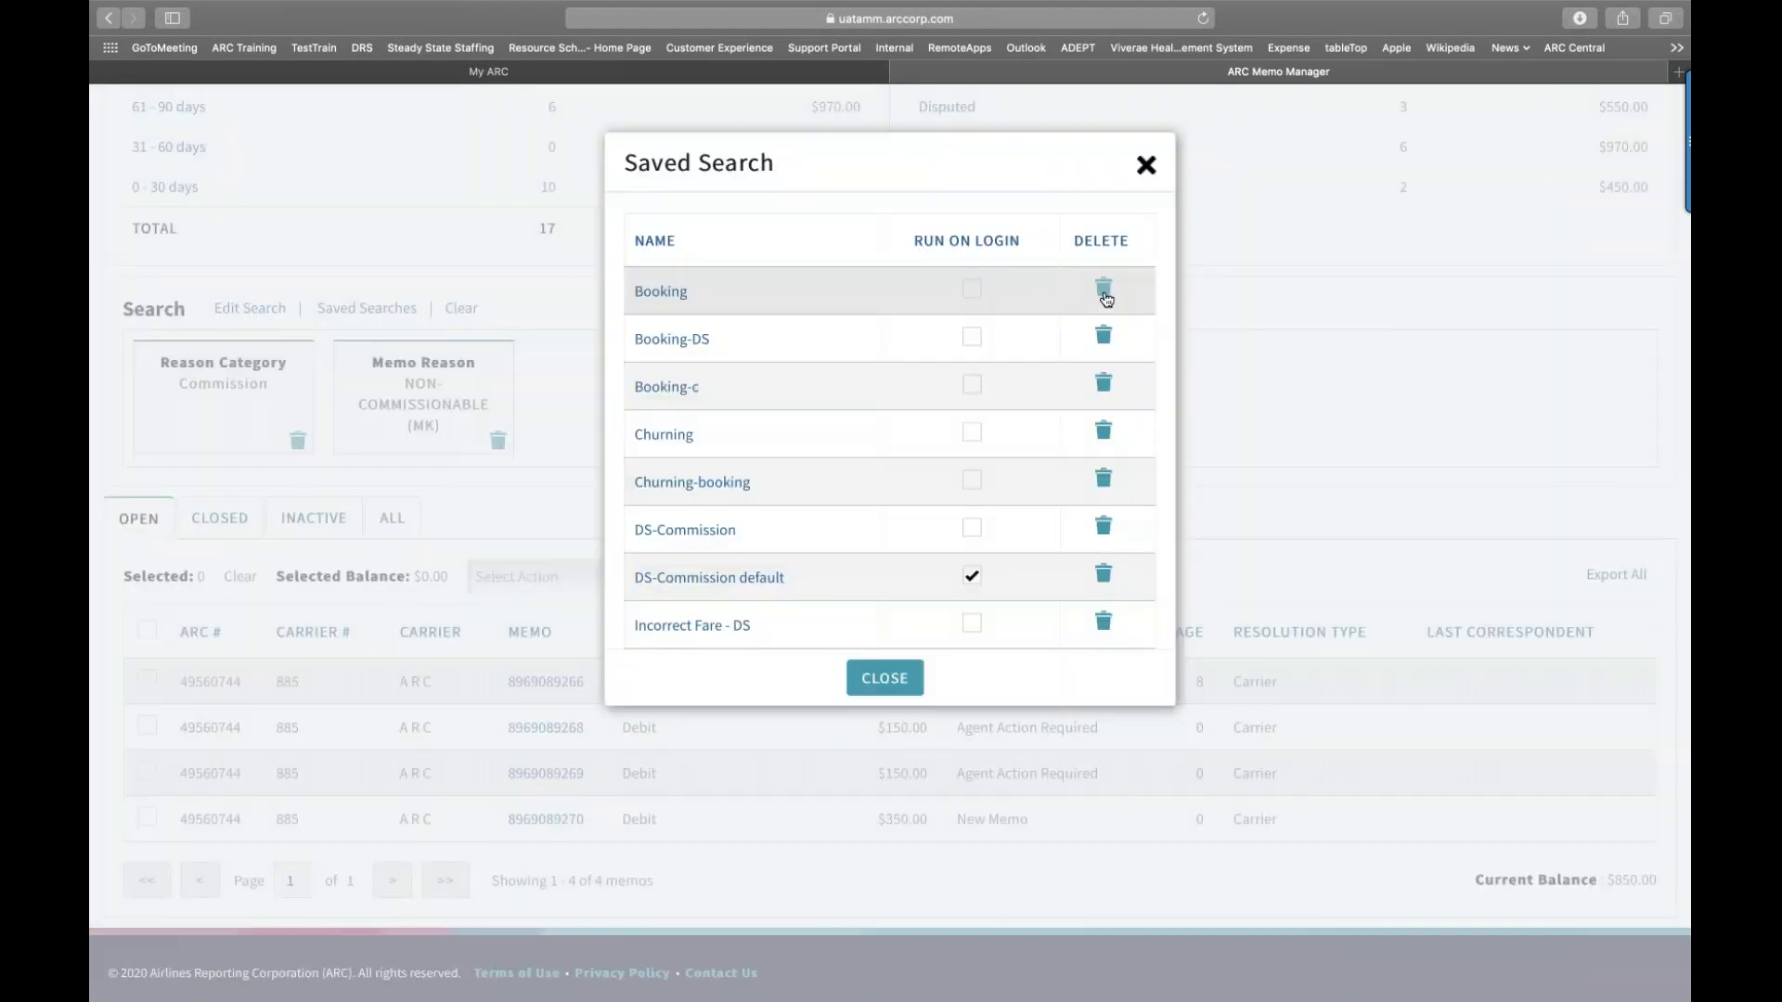
Step: Turn off Run On Login for 'DS-Commission default' and close the saved searches list
click(971, 574)
scroll(873, 585, down, 3)
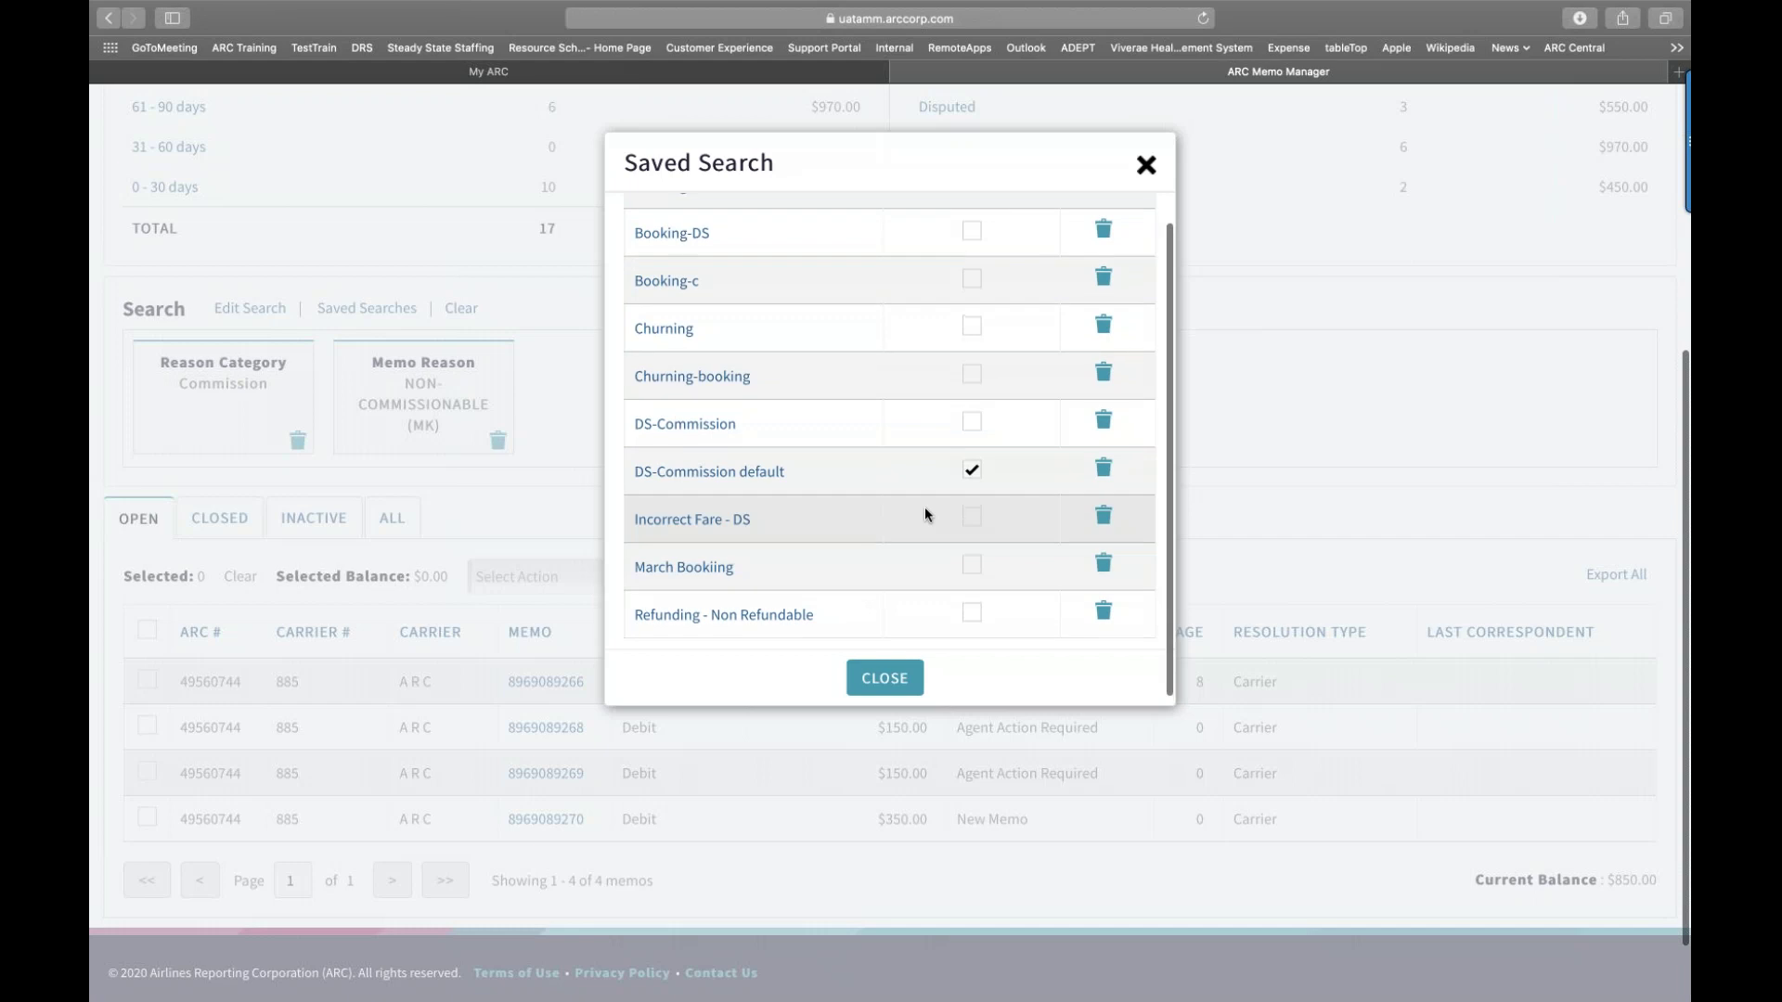
scroll(947, 501, up, 1)
click(974, 490)
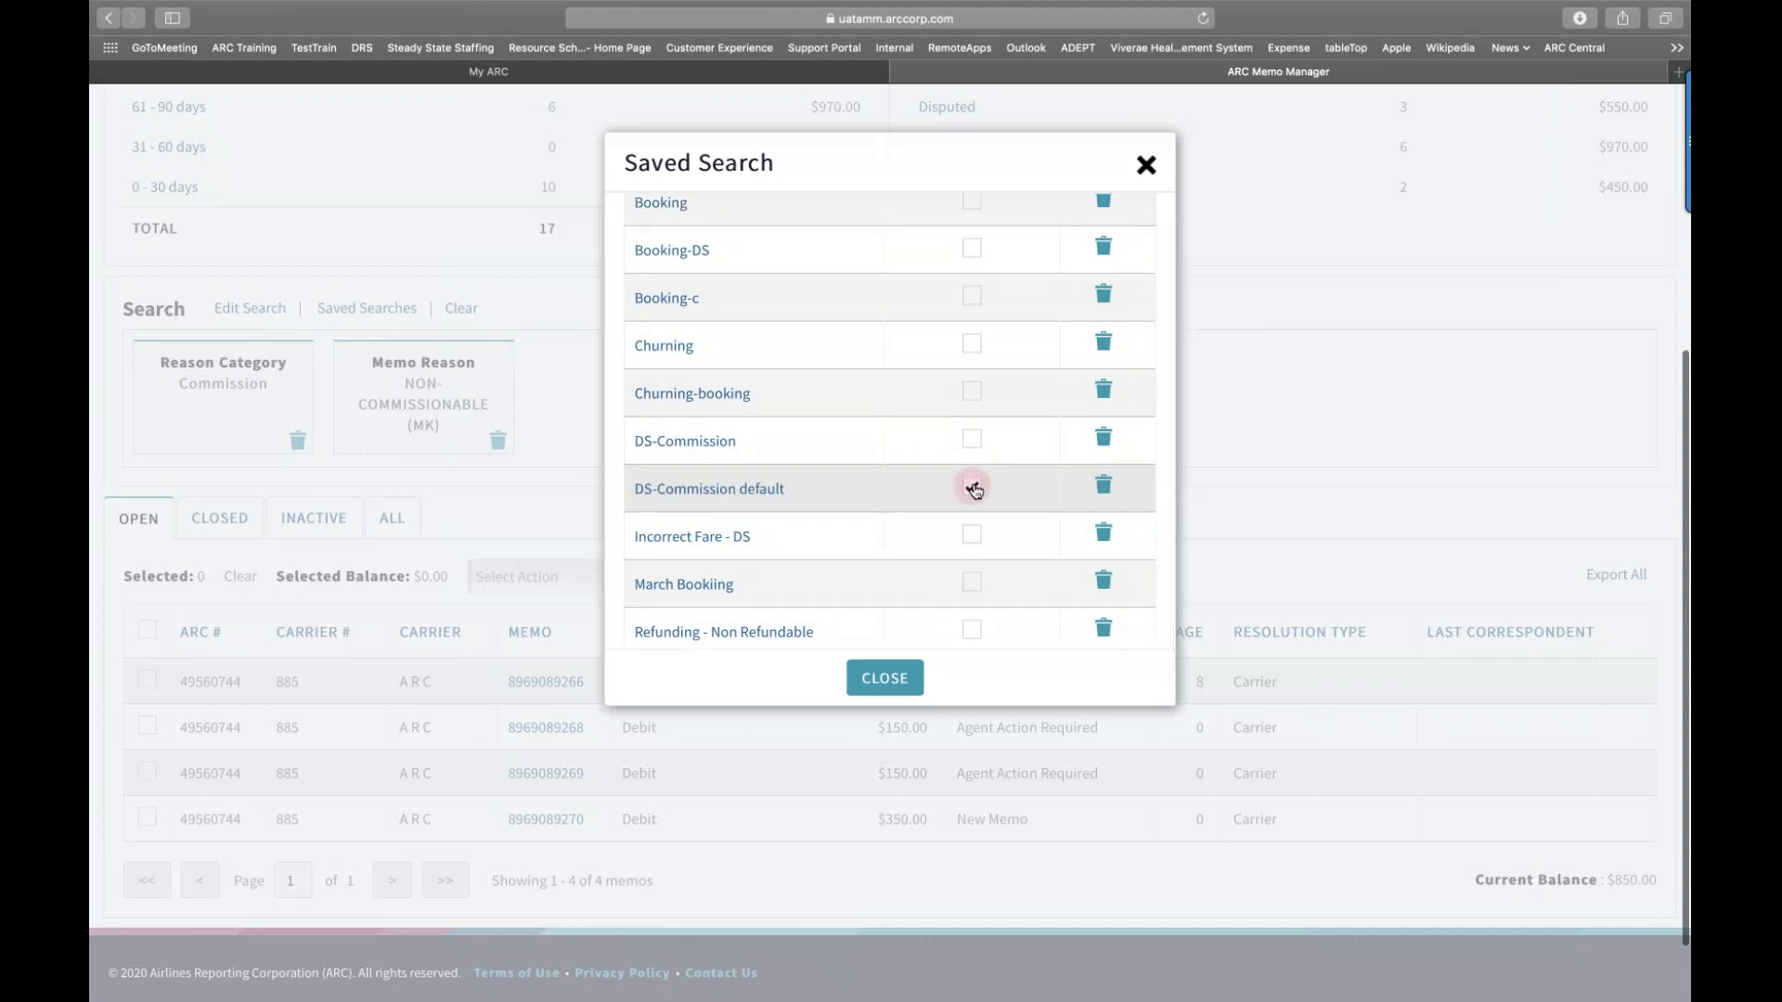
click(972, 348)
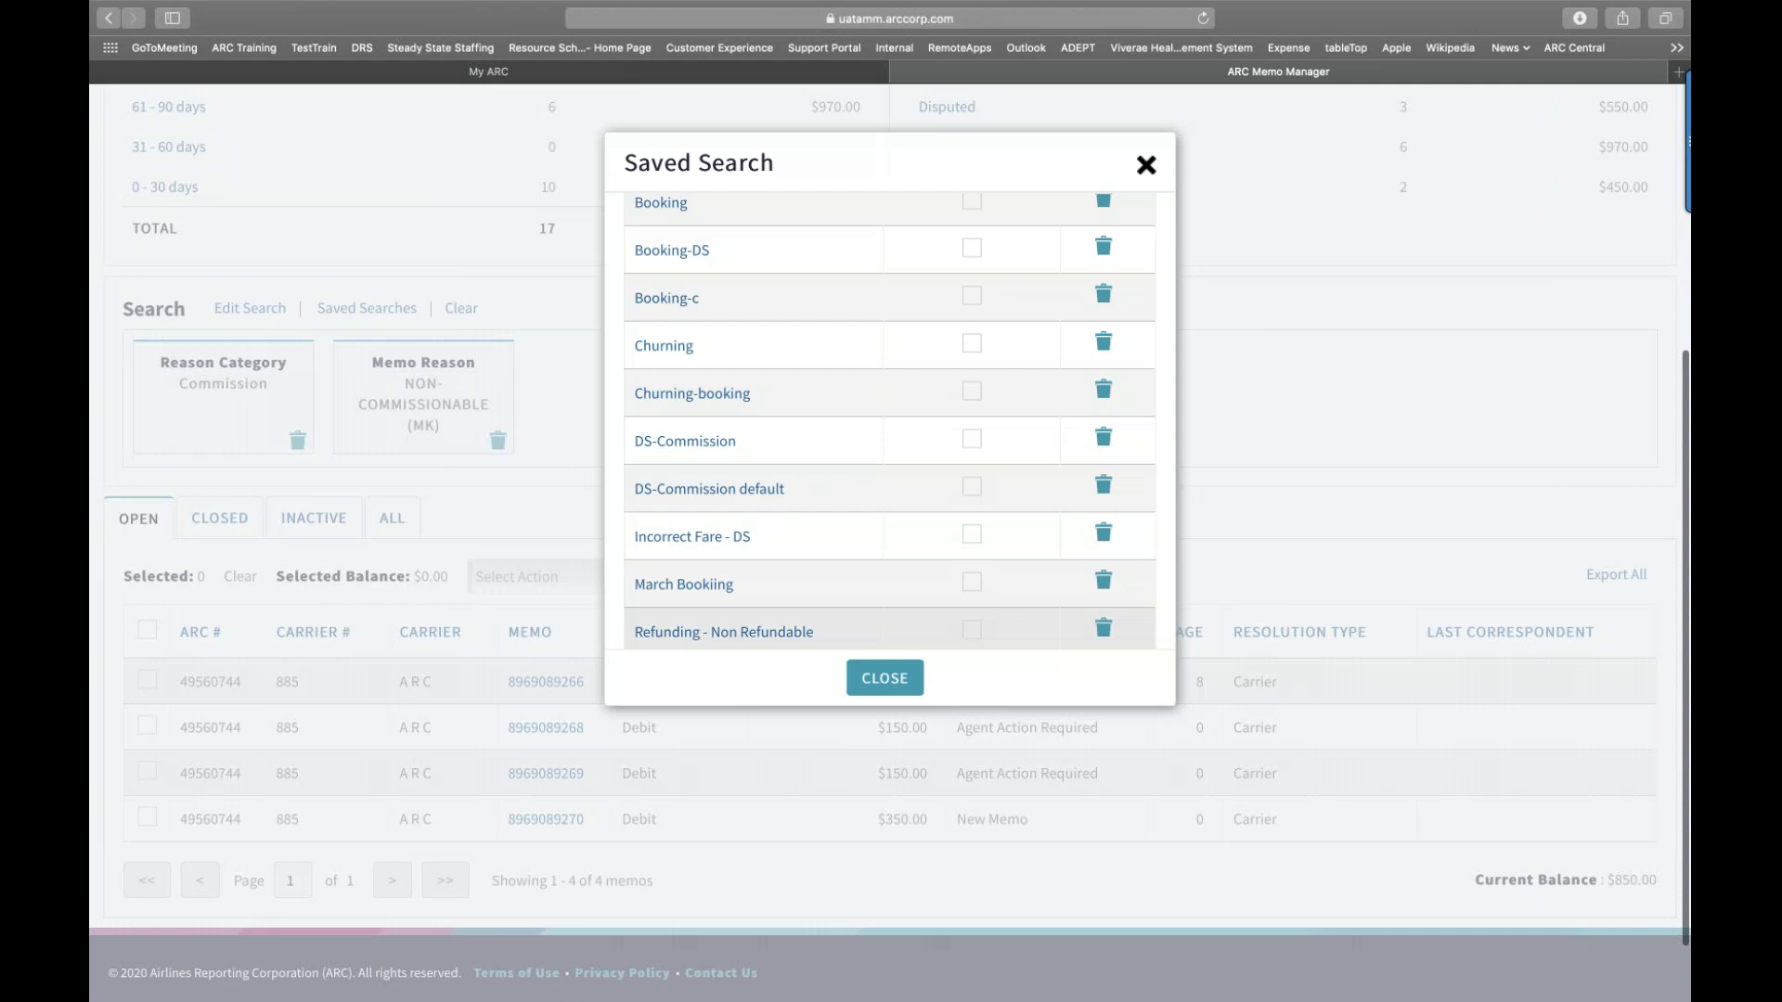
click(874, 680)
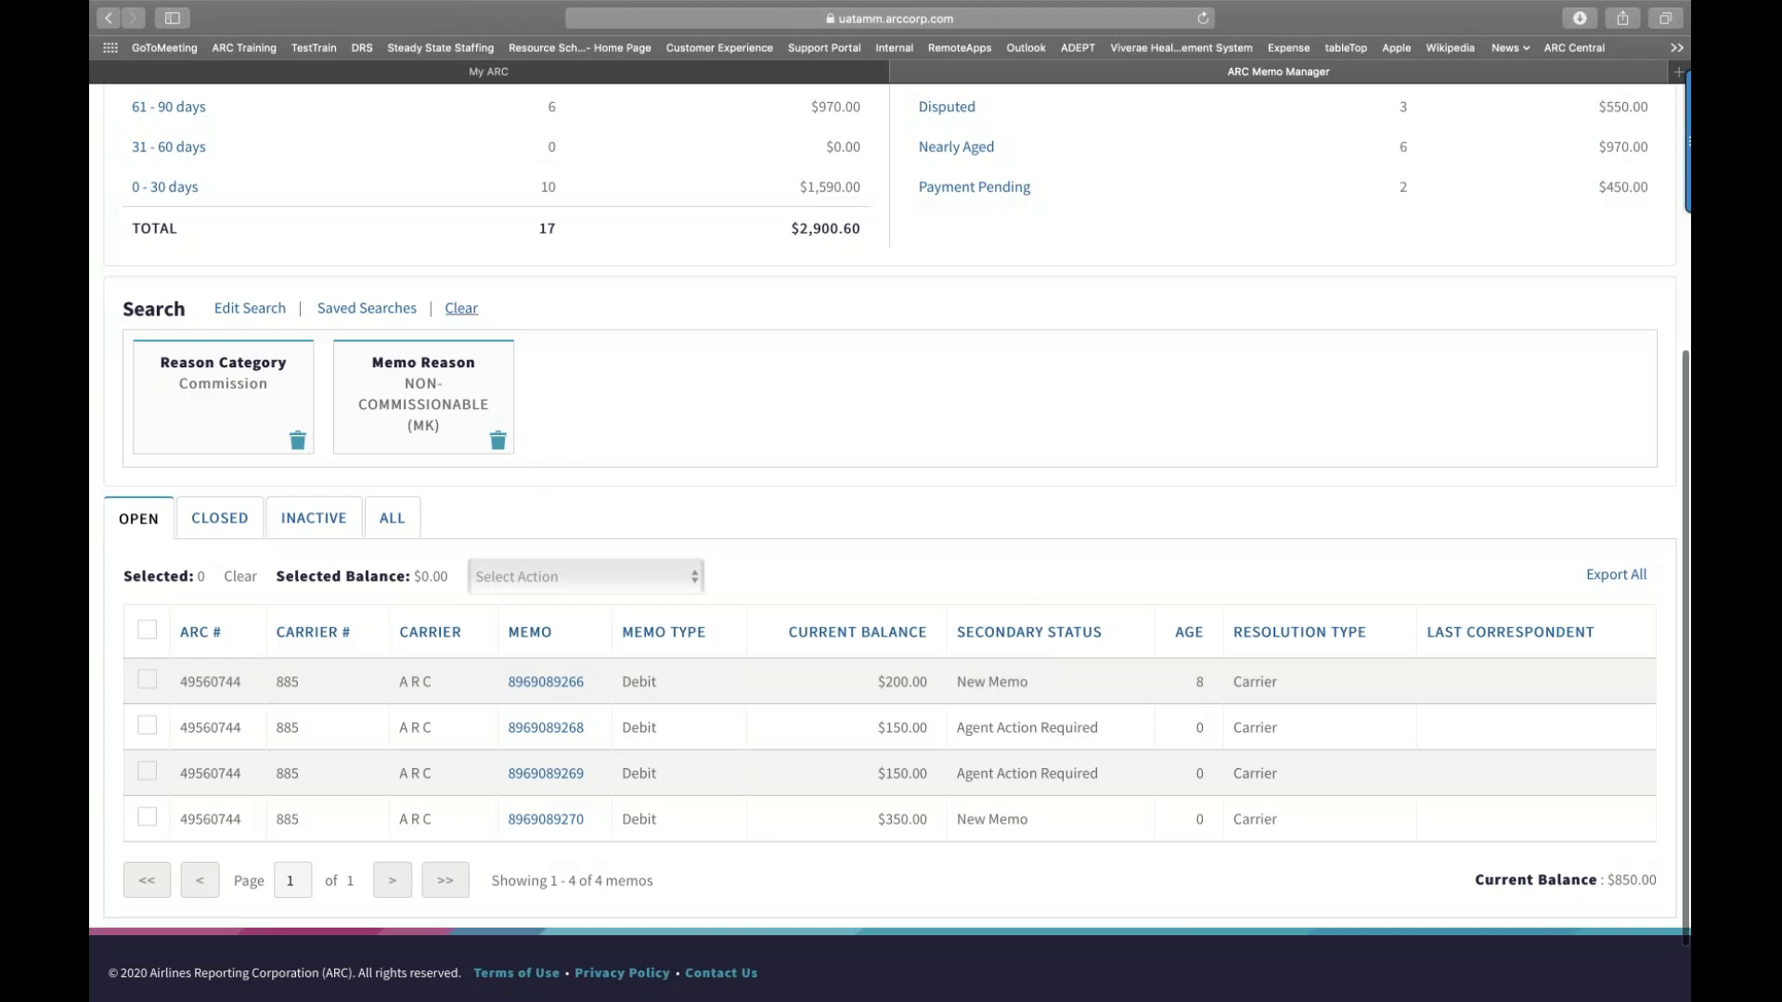
Step: Clear the Commission filters and review all 17 open memos totalling $2,900.60
click(461, 309)
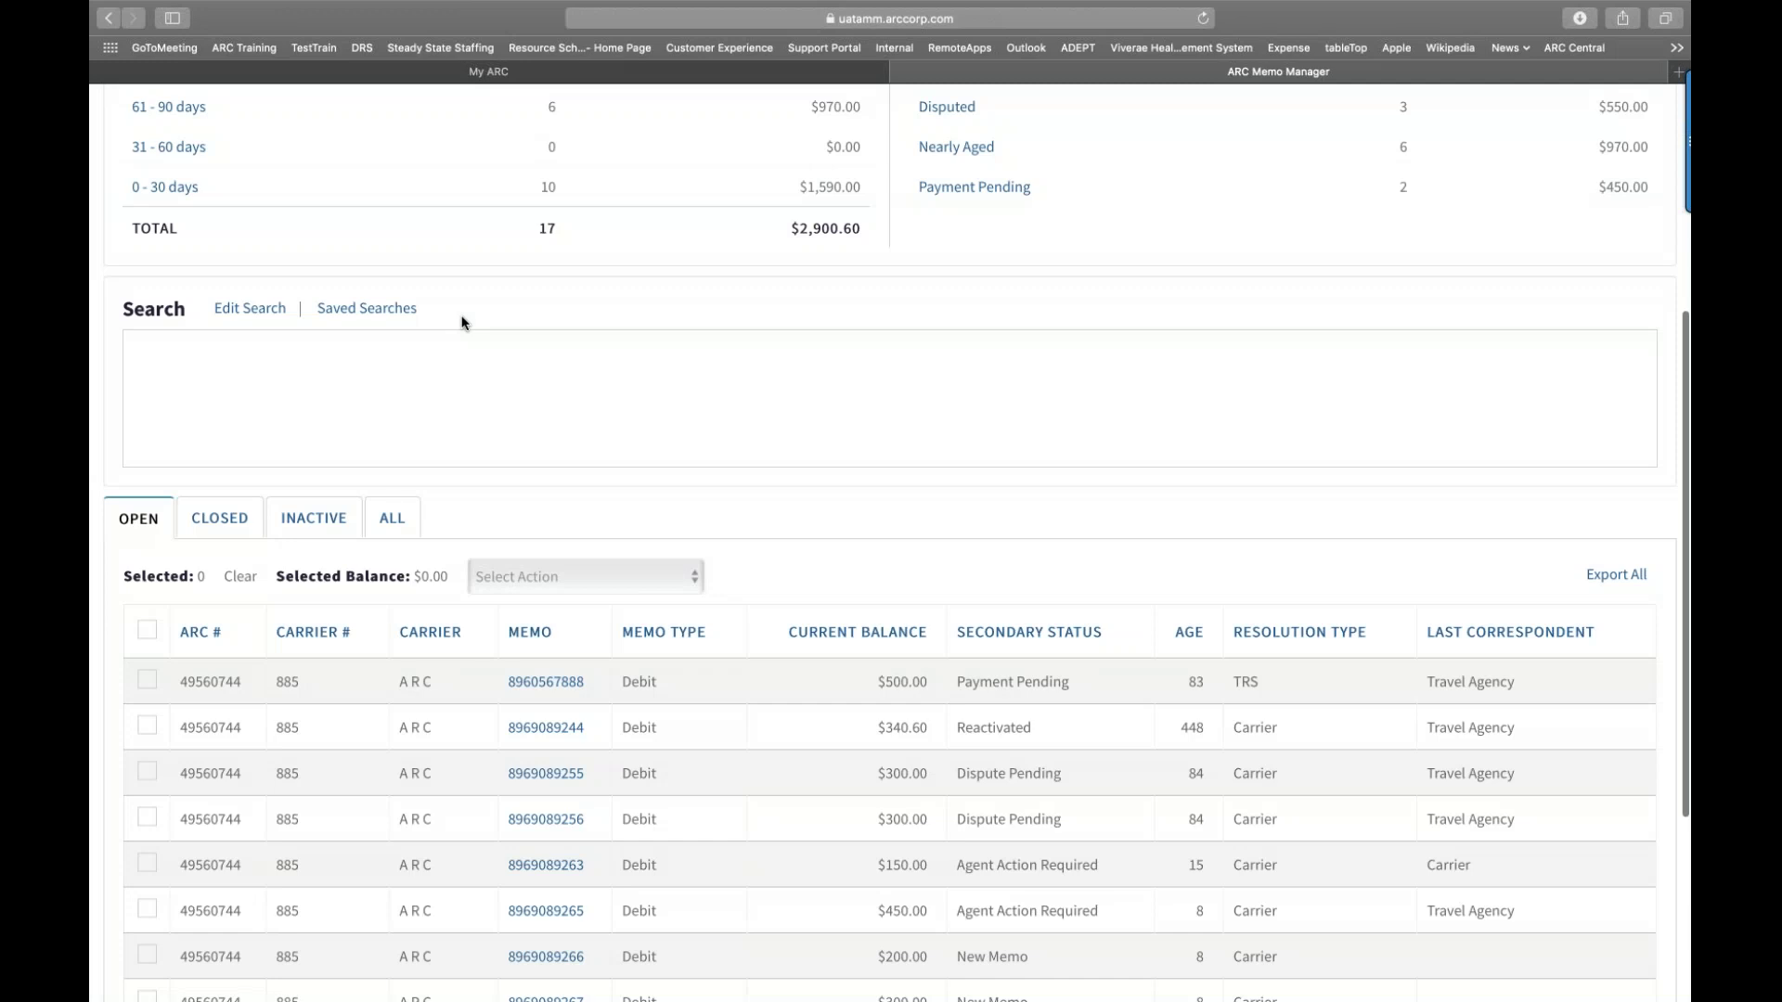
scroll(461, 322, down, 1)
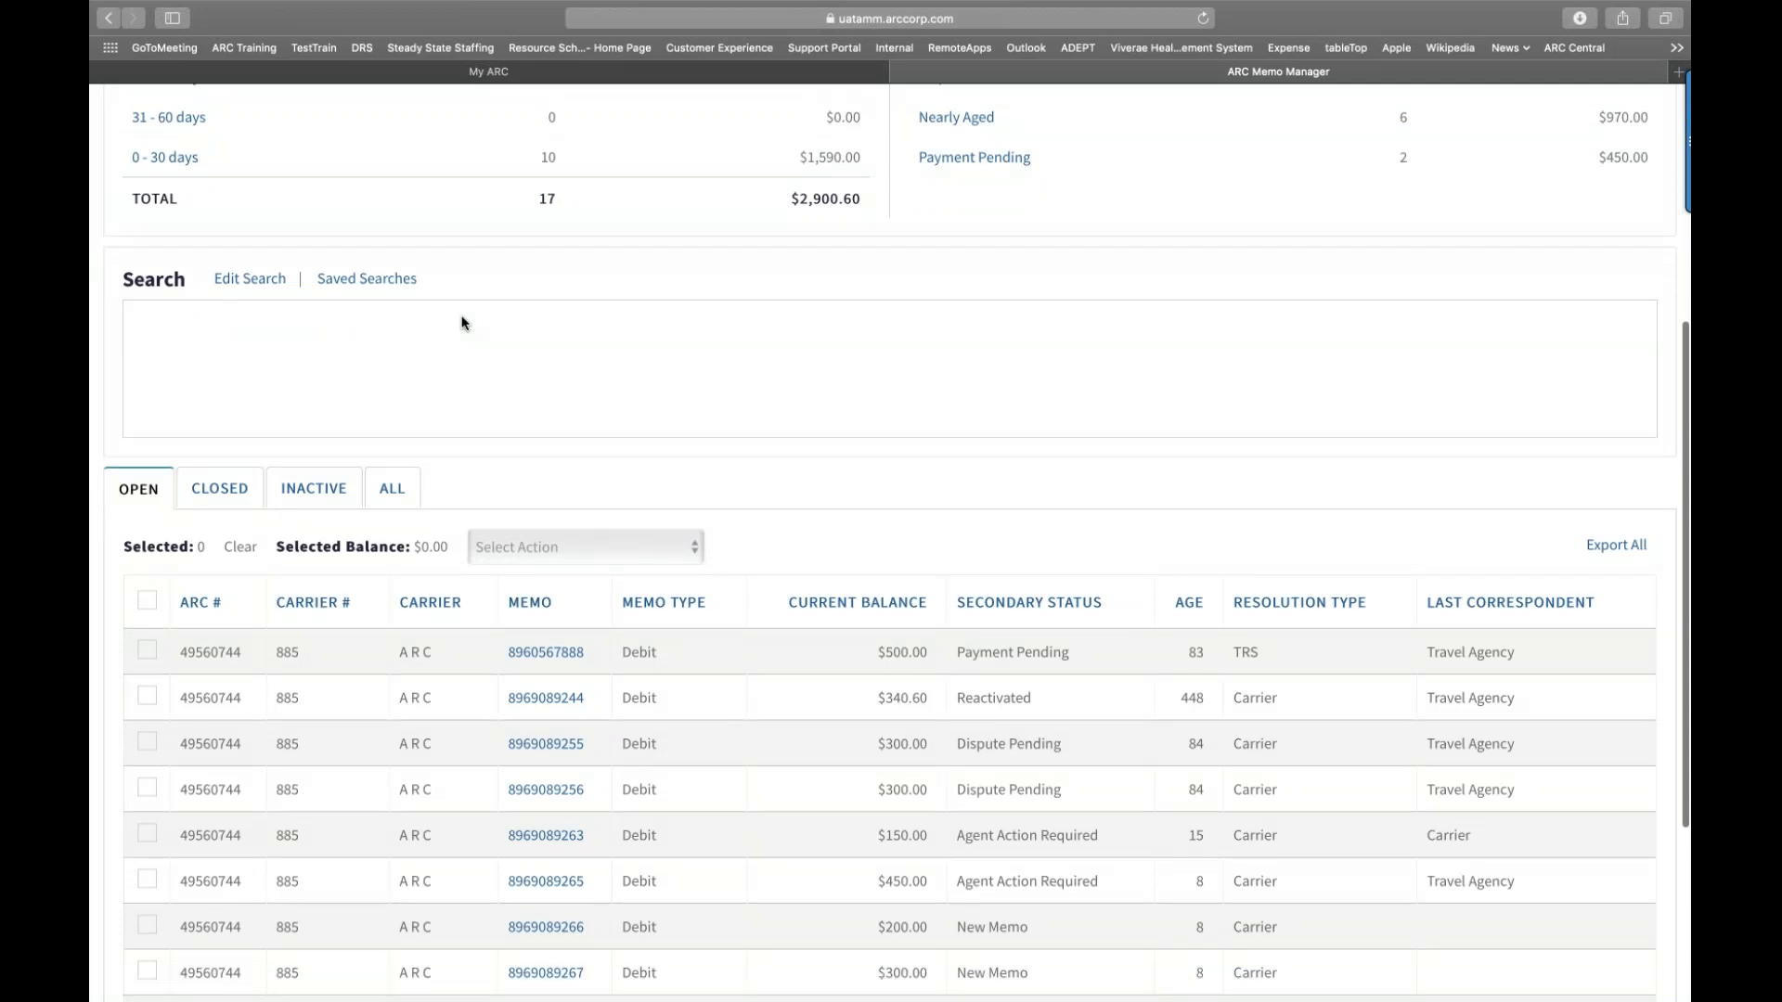
scroll(461, 322, down, 4)
scroll(547, 445, down, 2)
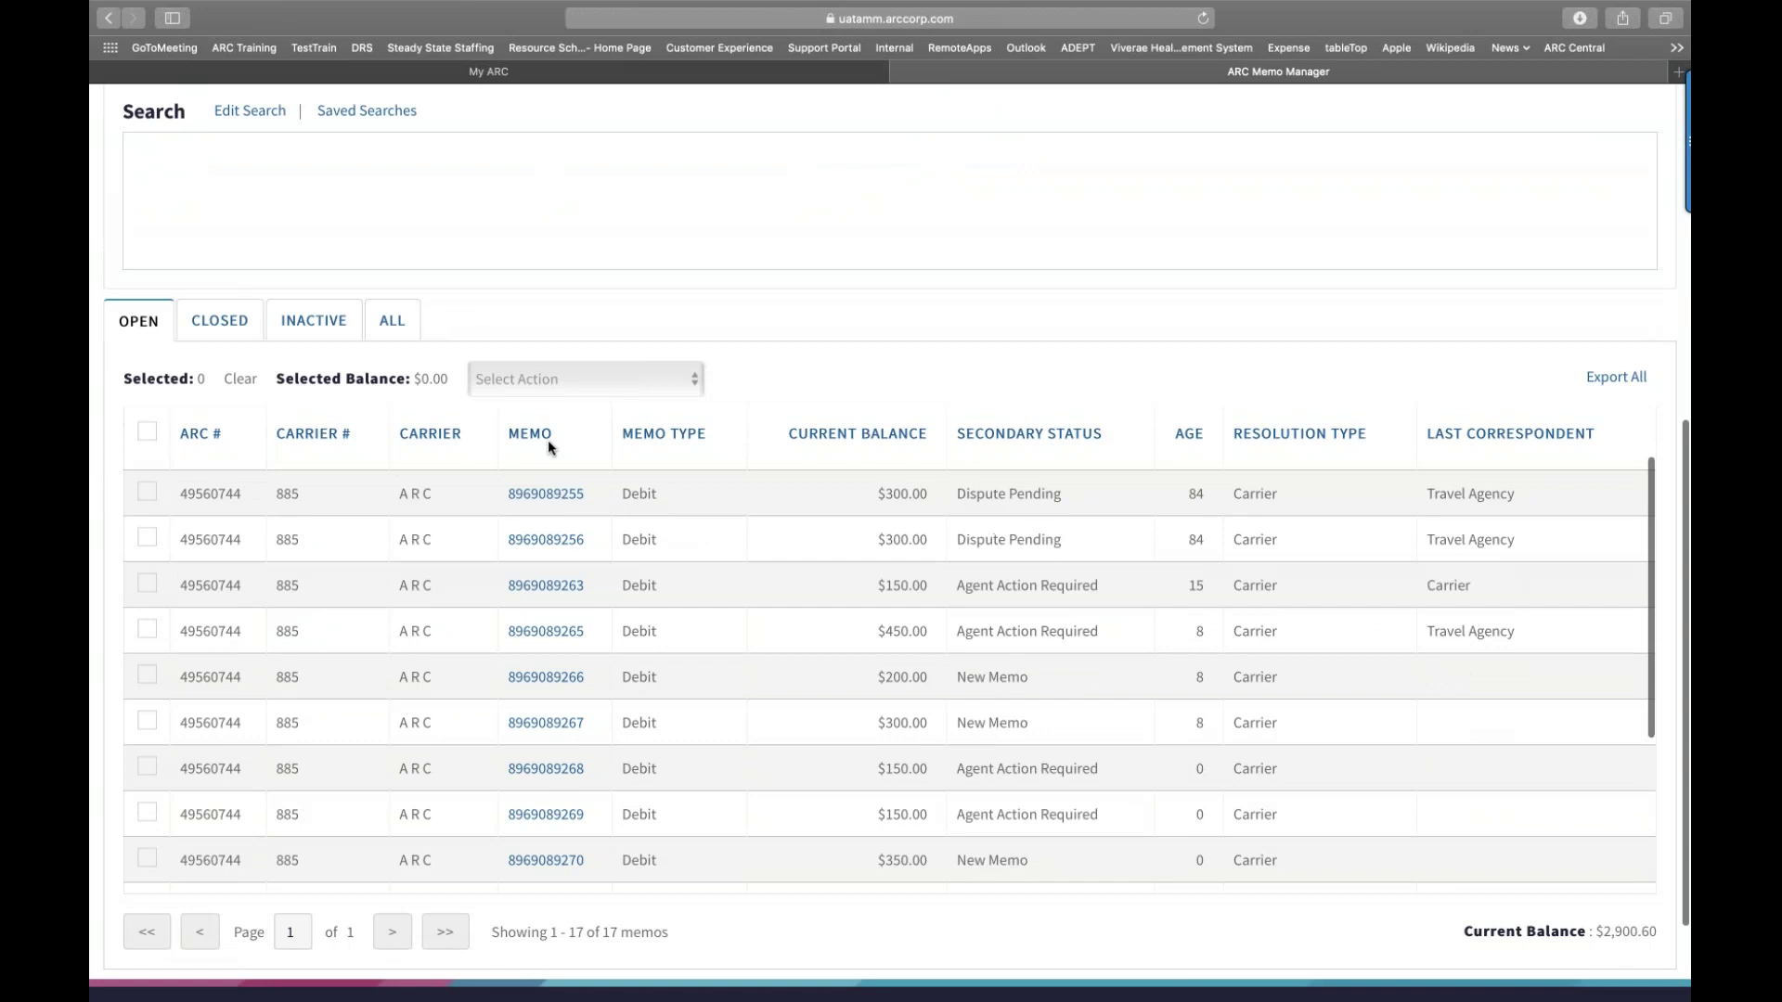
scroll(547, 443, up, 5)
scroll(547, 444, down, 6)
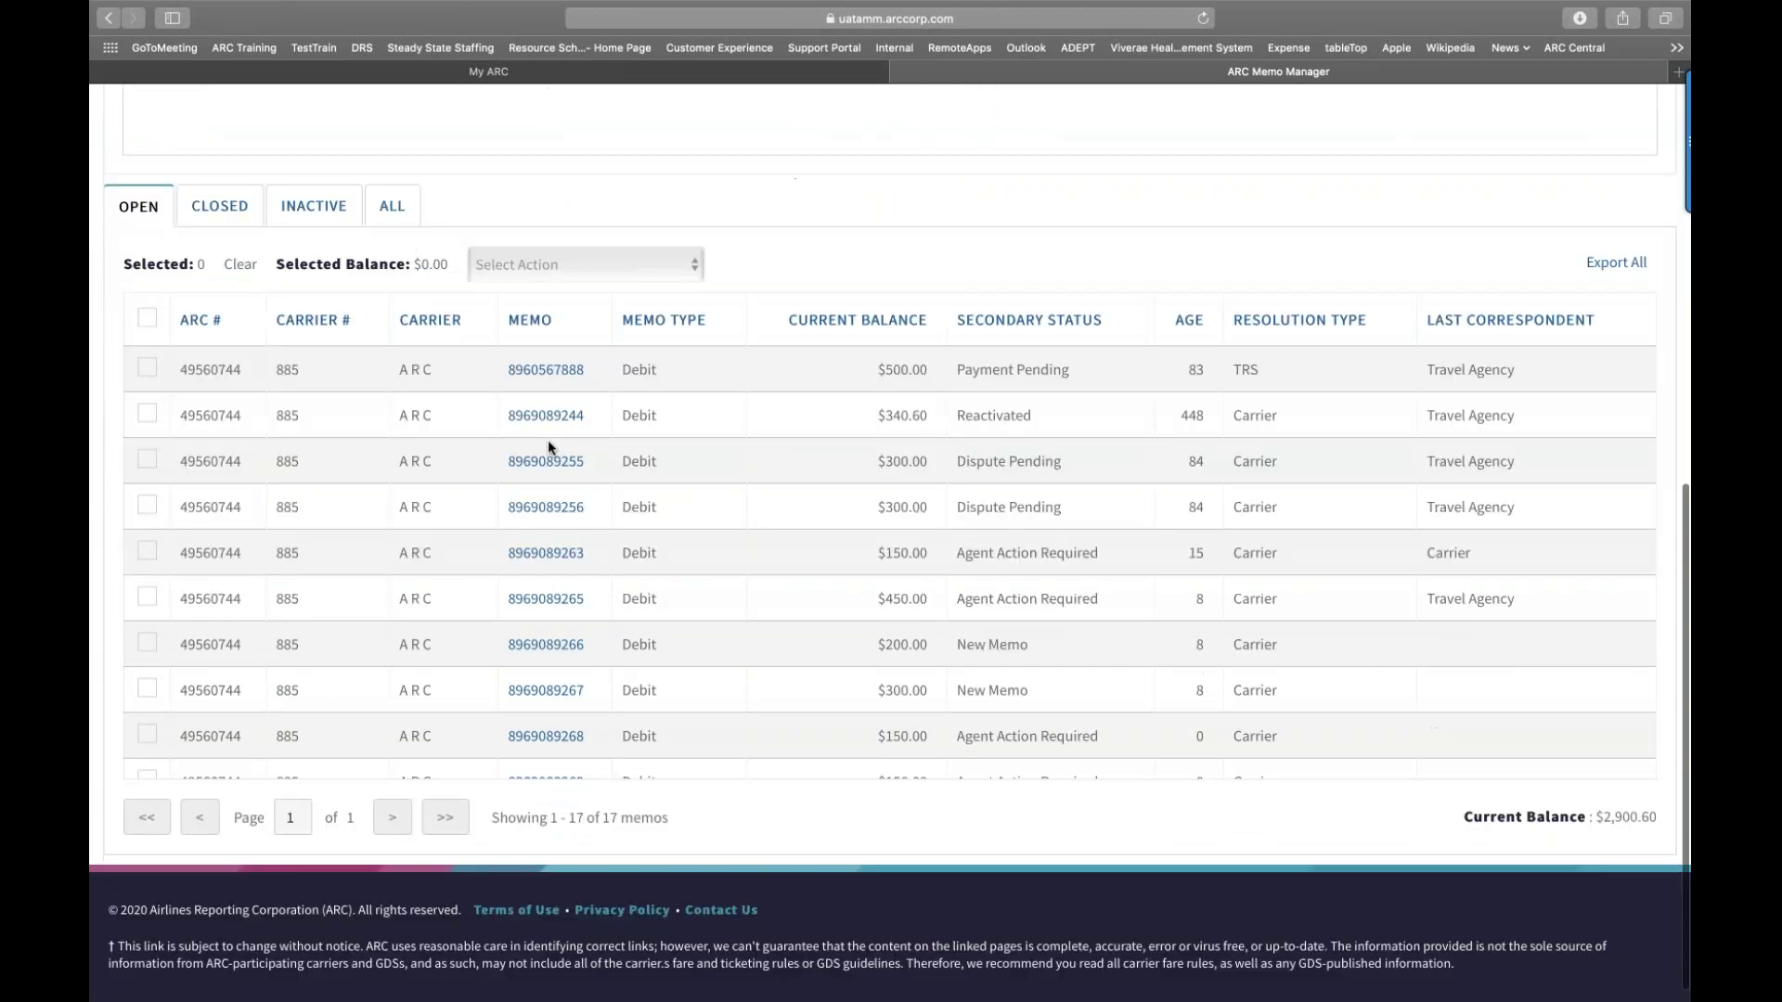
scroll(549, 446, up, 5)
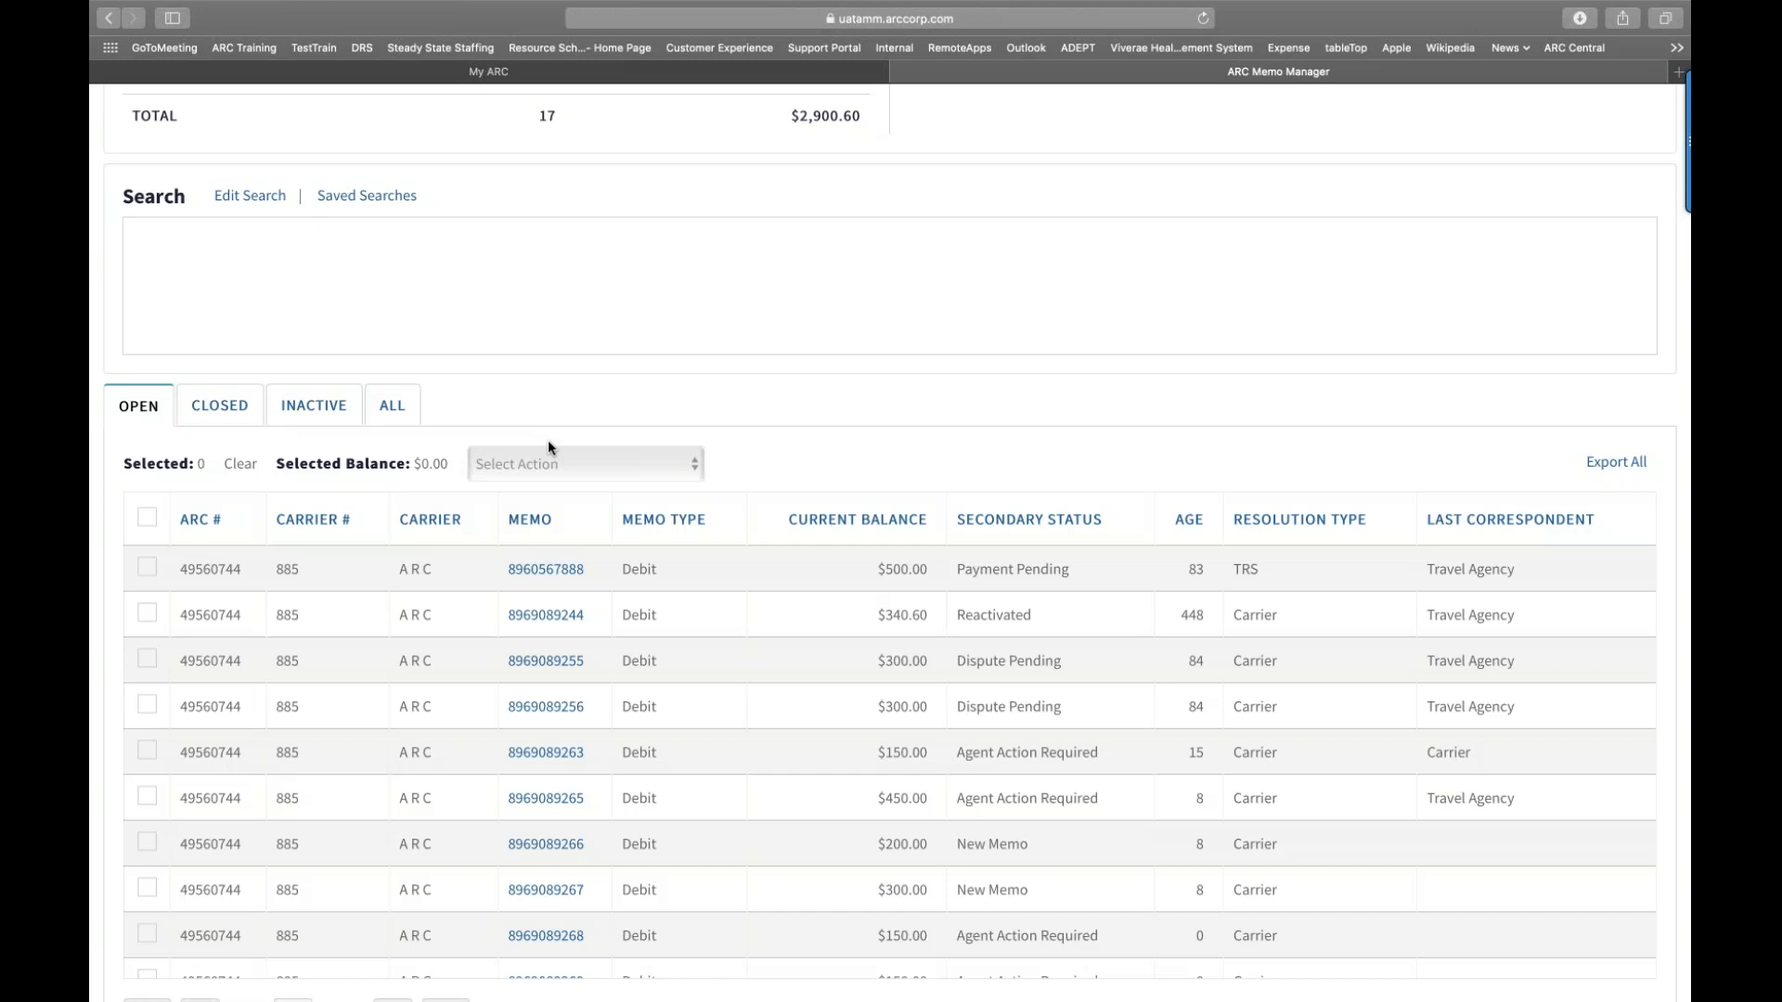
Step: Tick the first three open debit memos, totalling $1,140.60, and open the Select Action list
scroll(547, 447, down, 1)
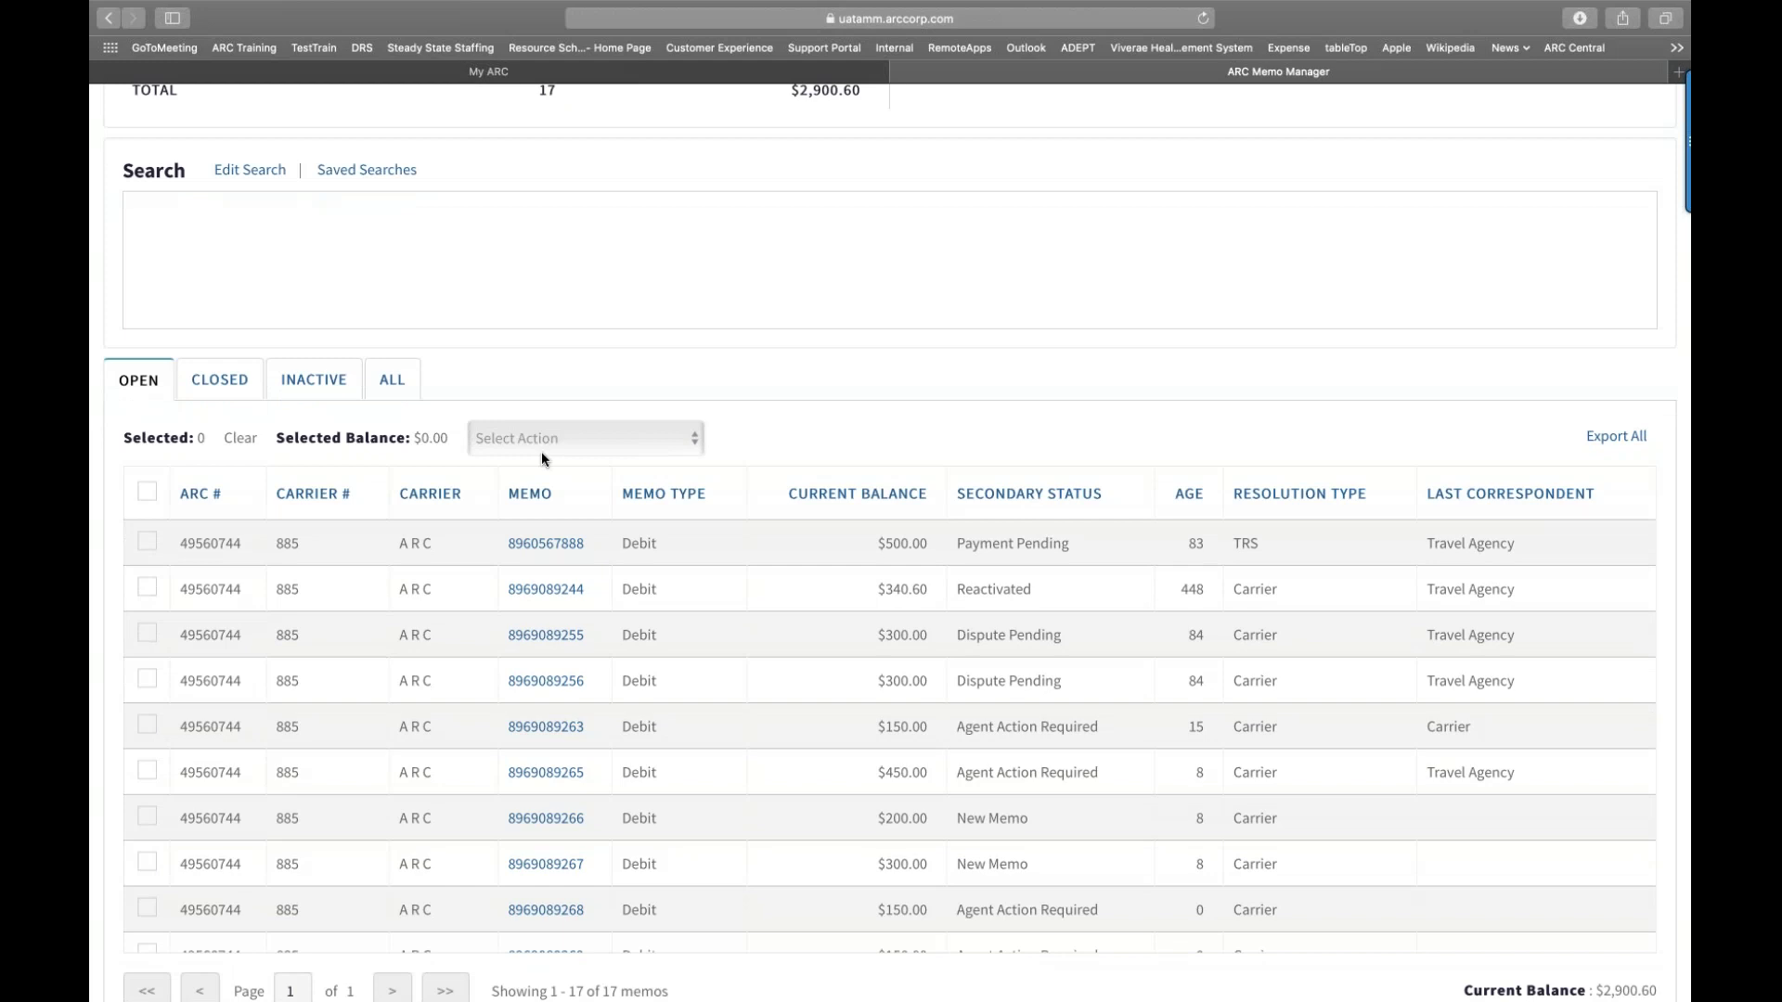
click(148, 543)
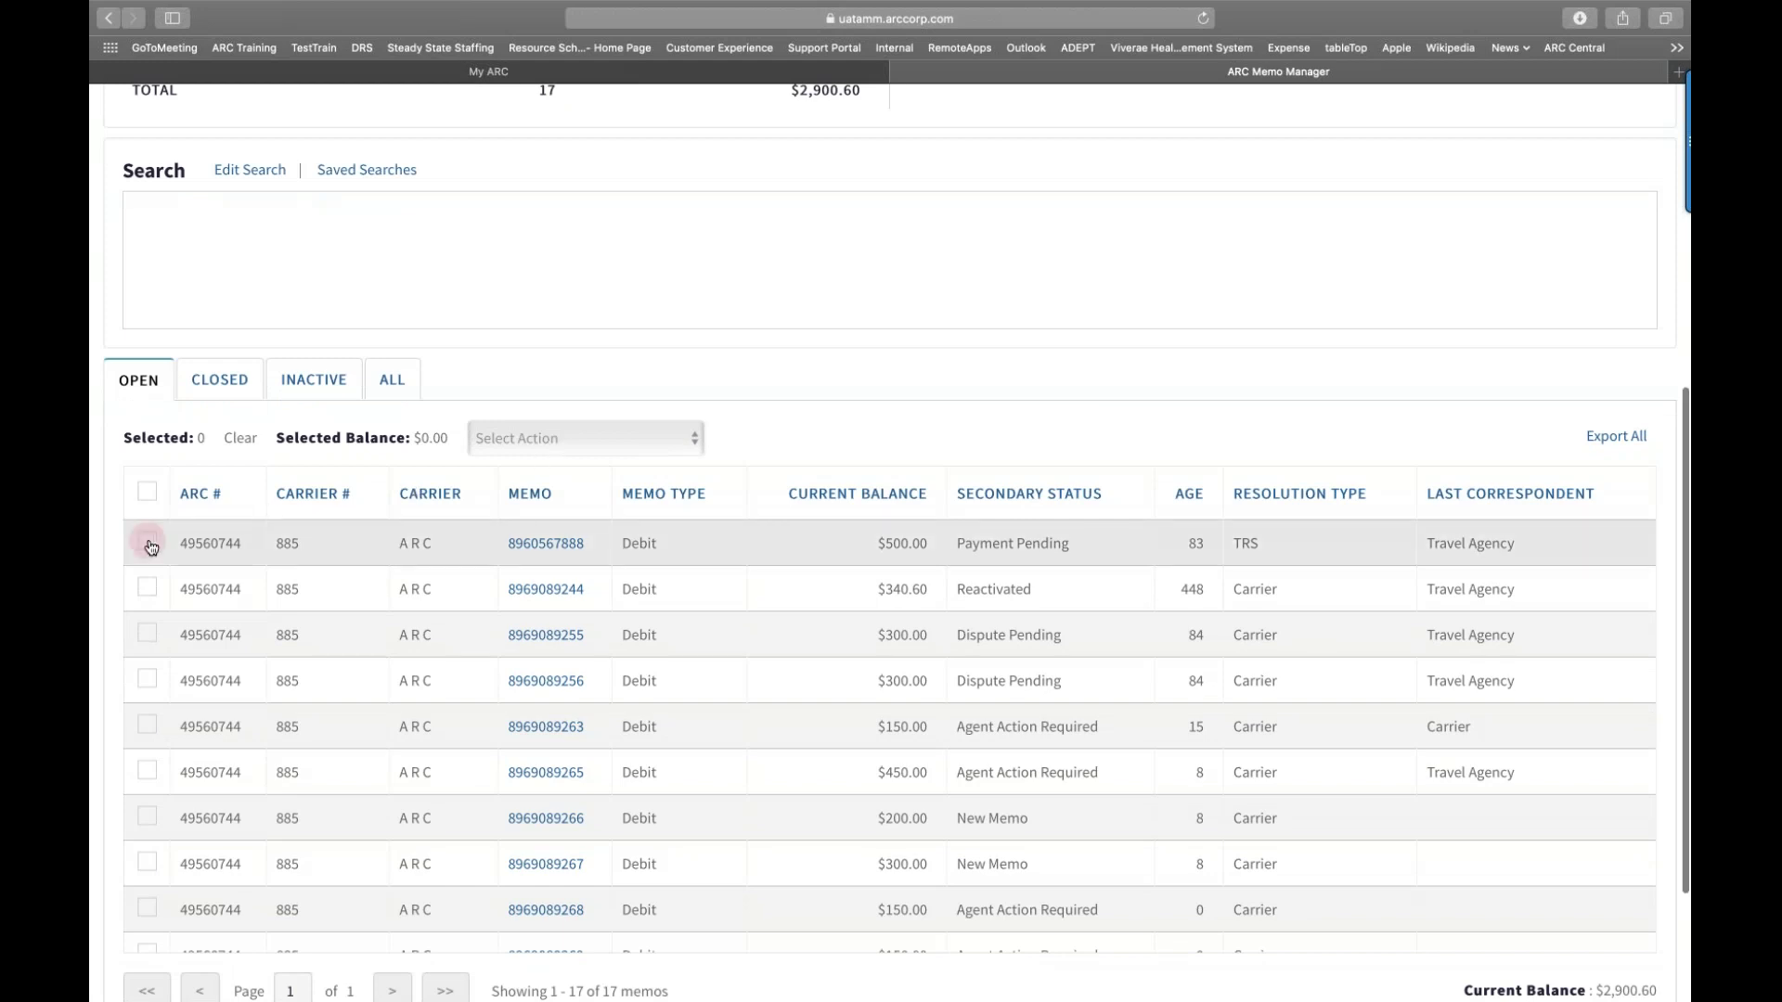
click(148, 588)
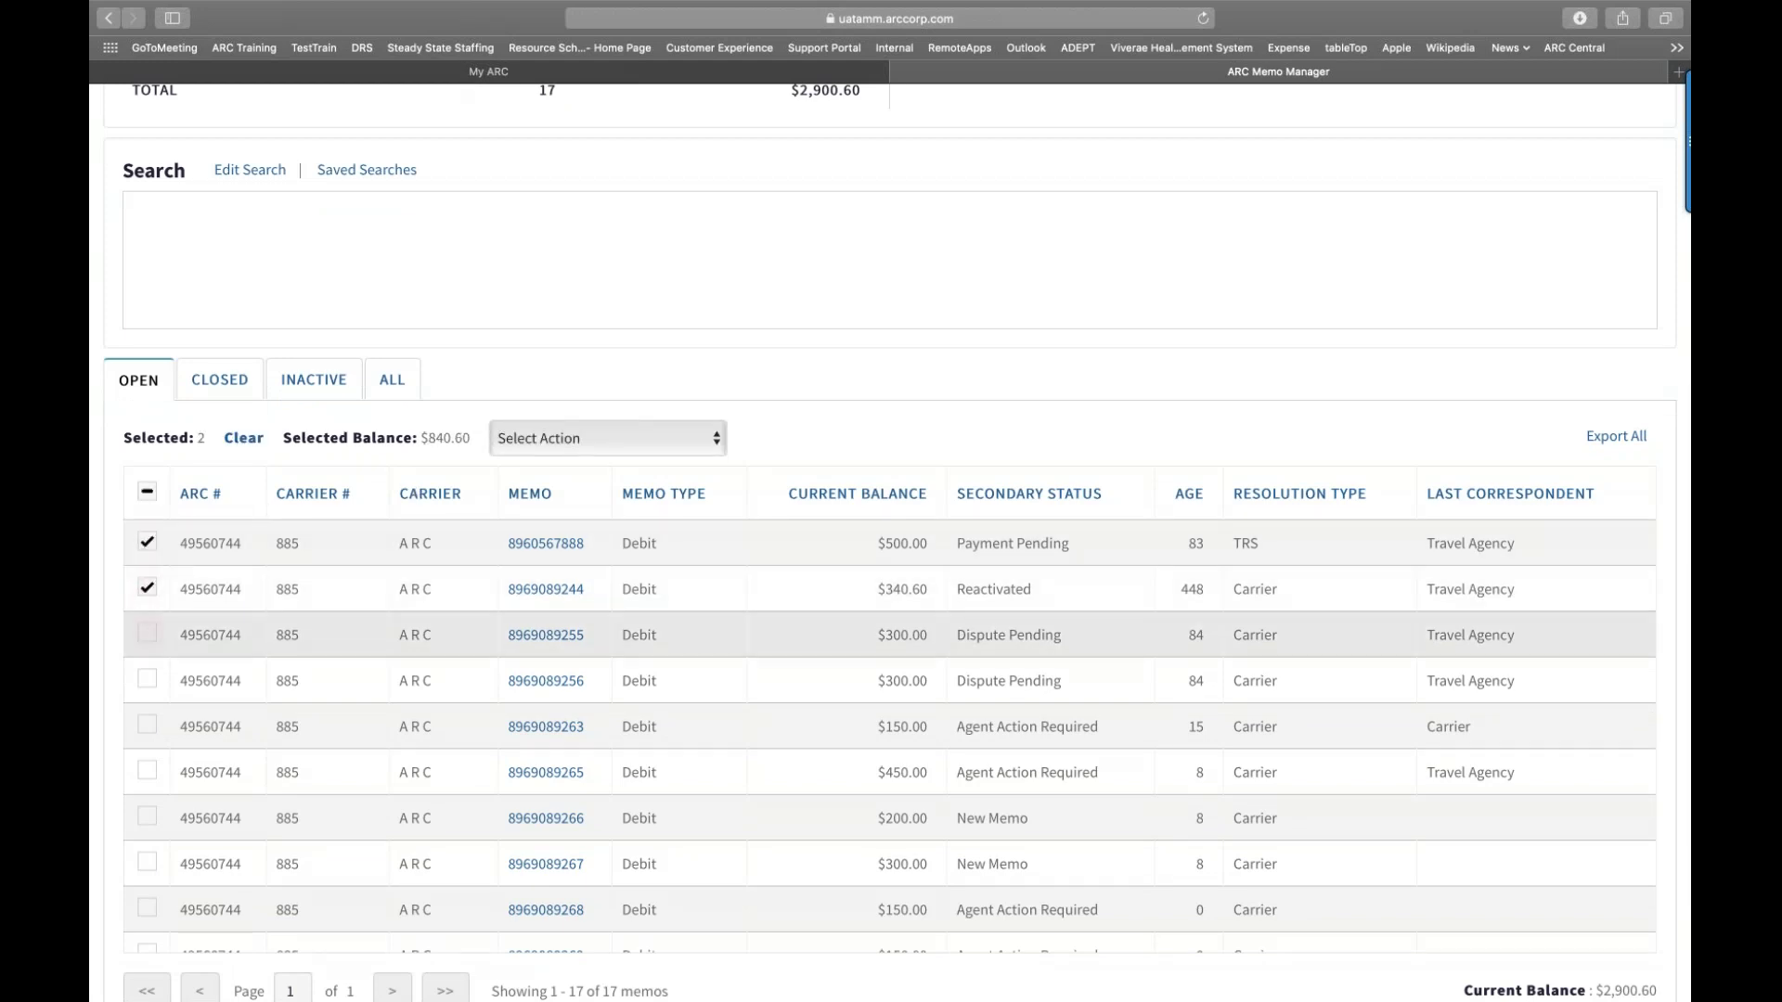
click(147, 633)
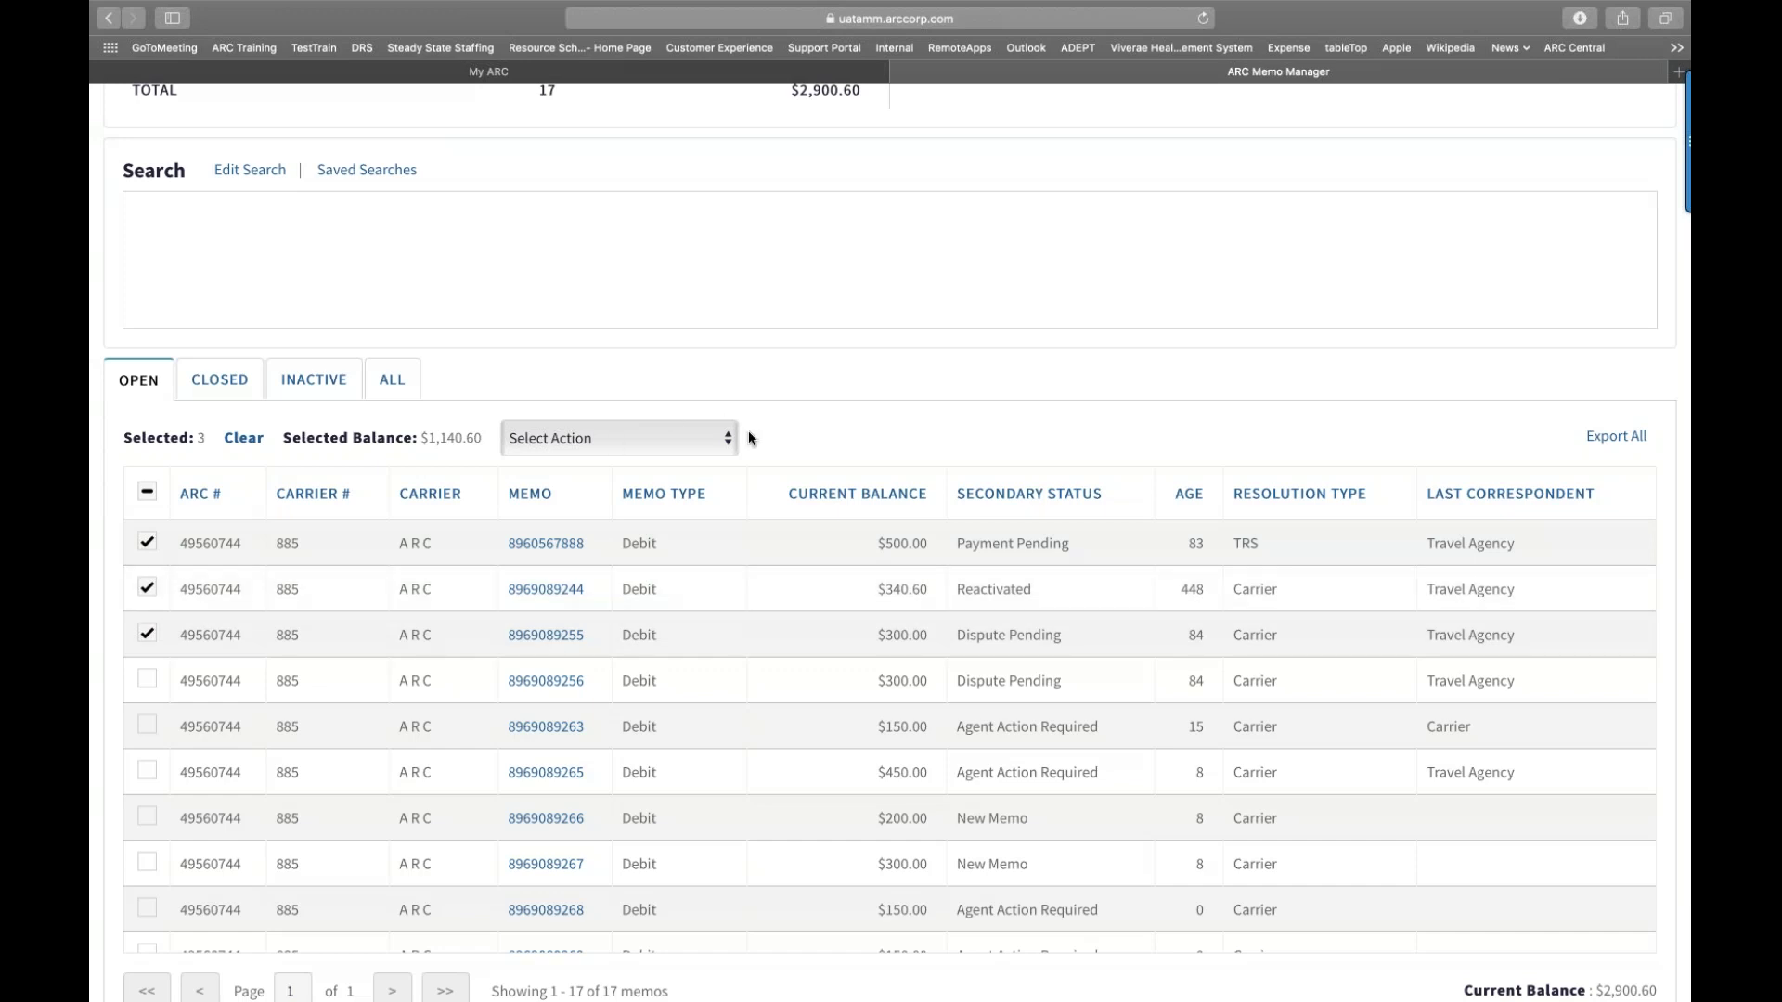
click(729, 444)
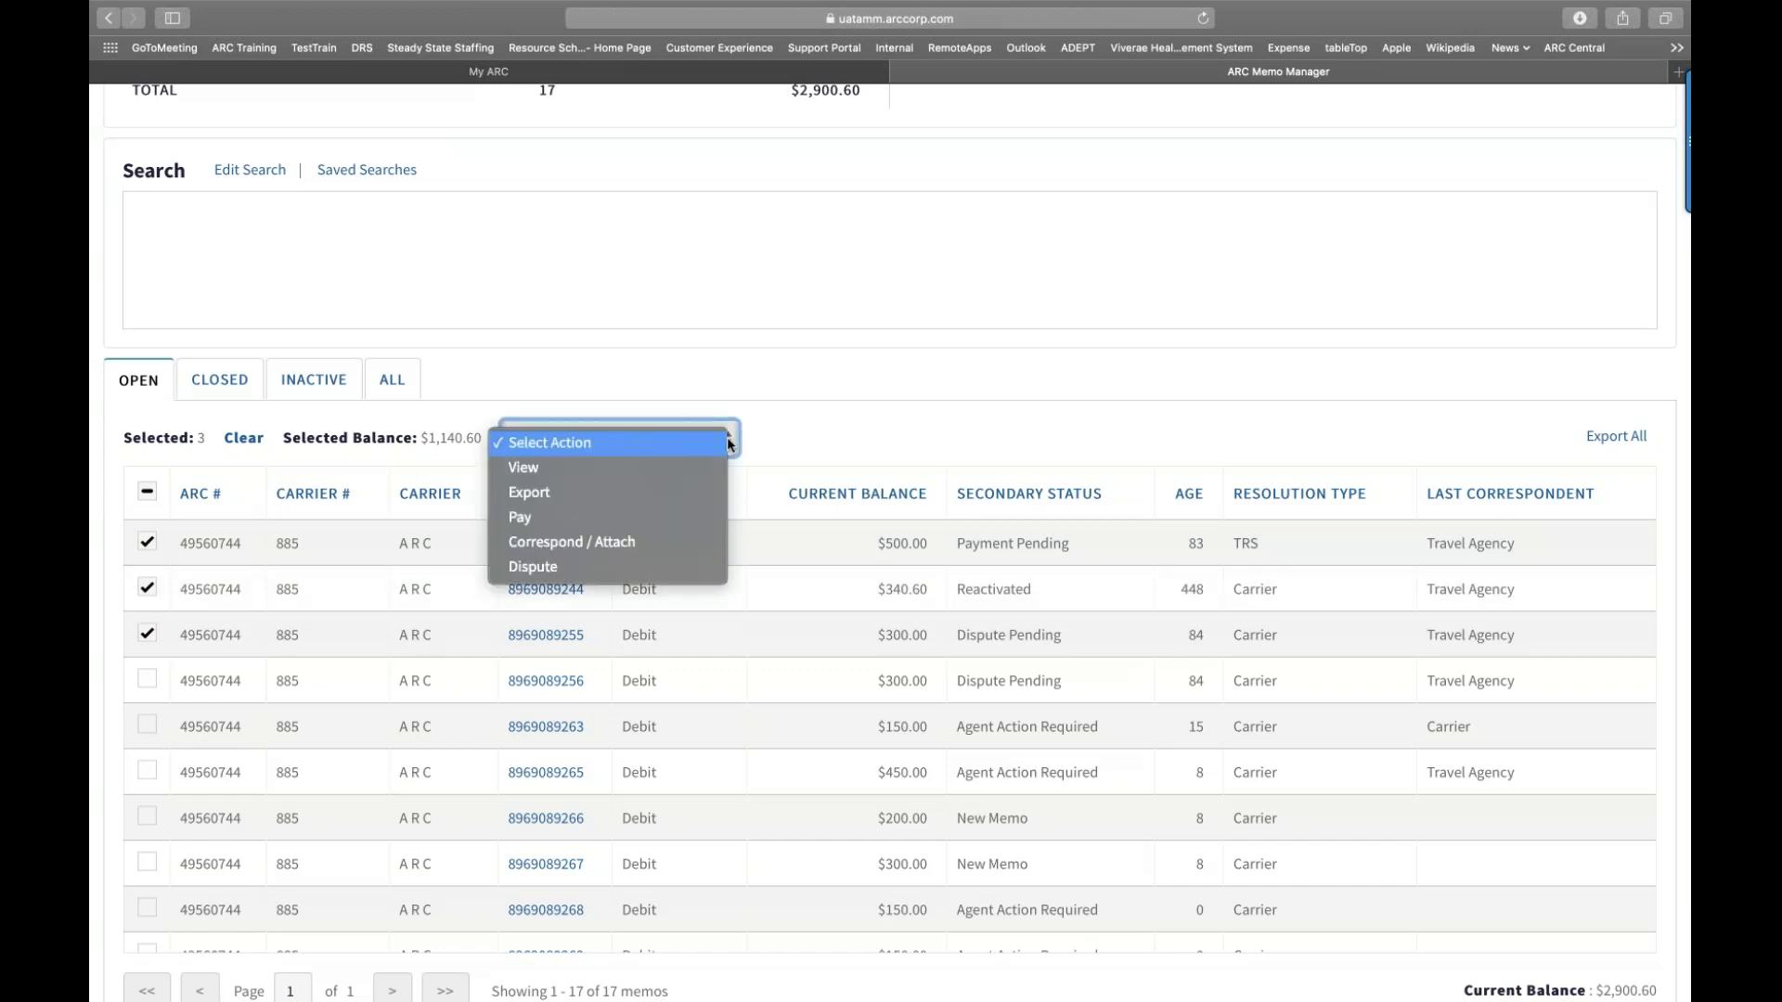
Step: Export the three selected memos in CSV format
click(705, 493)
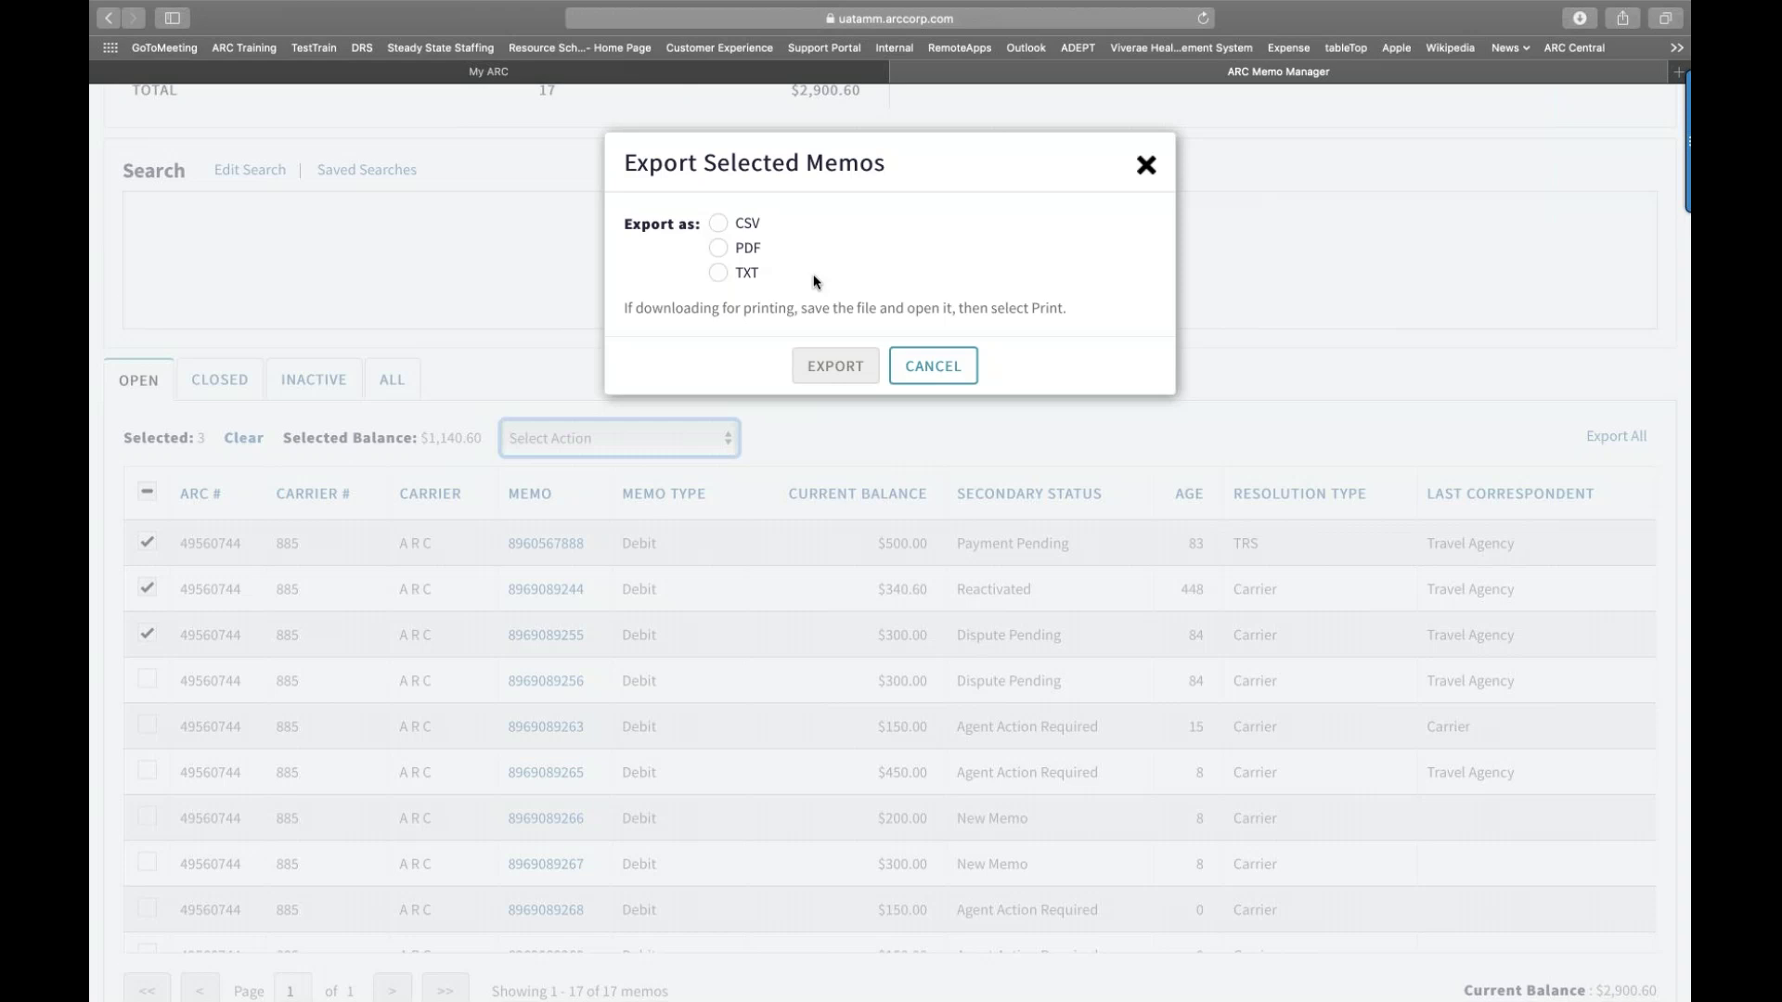
click(720, 225)
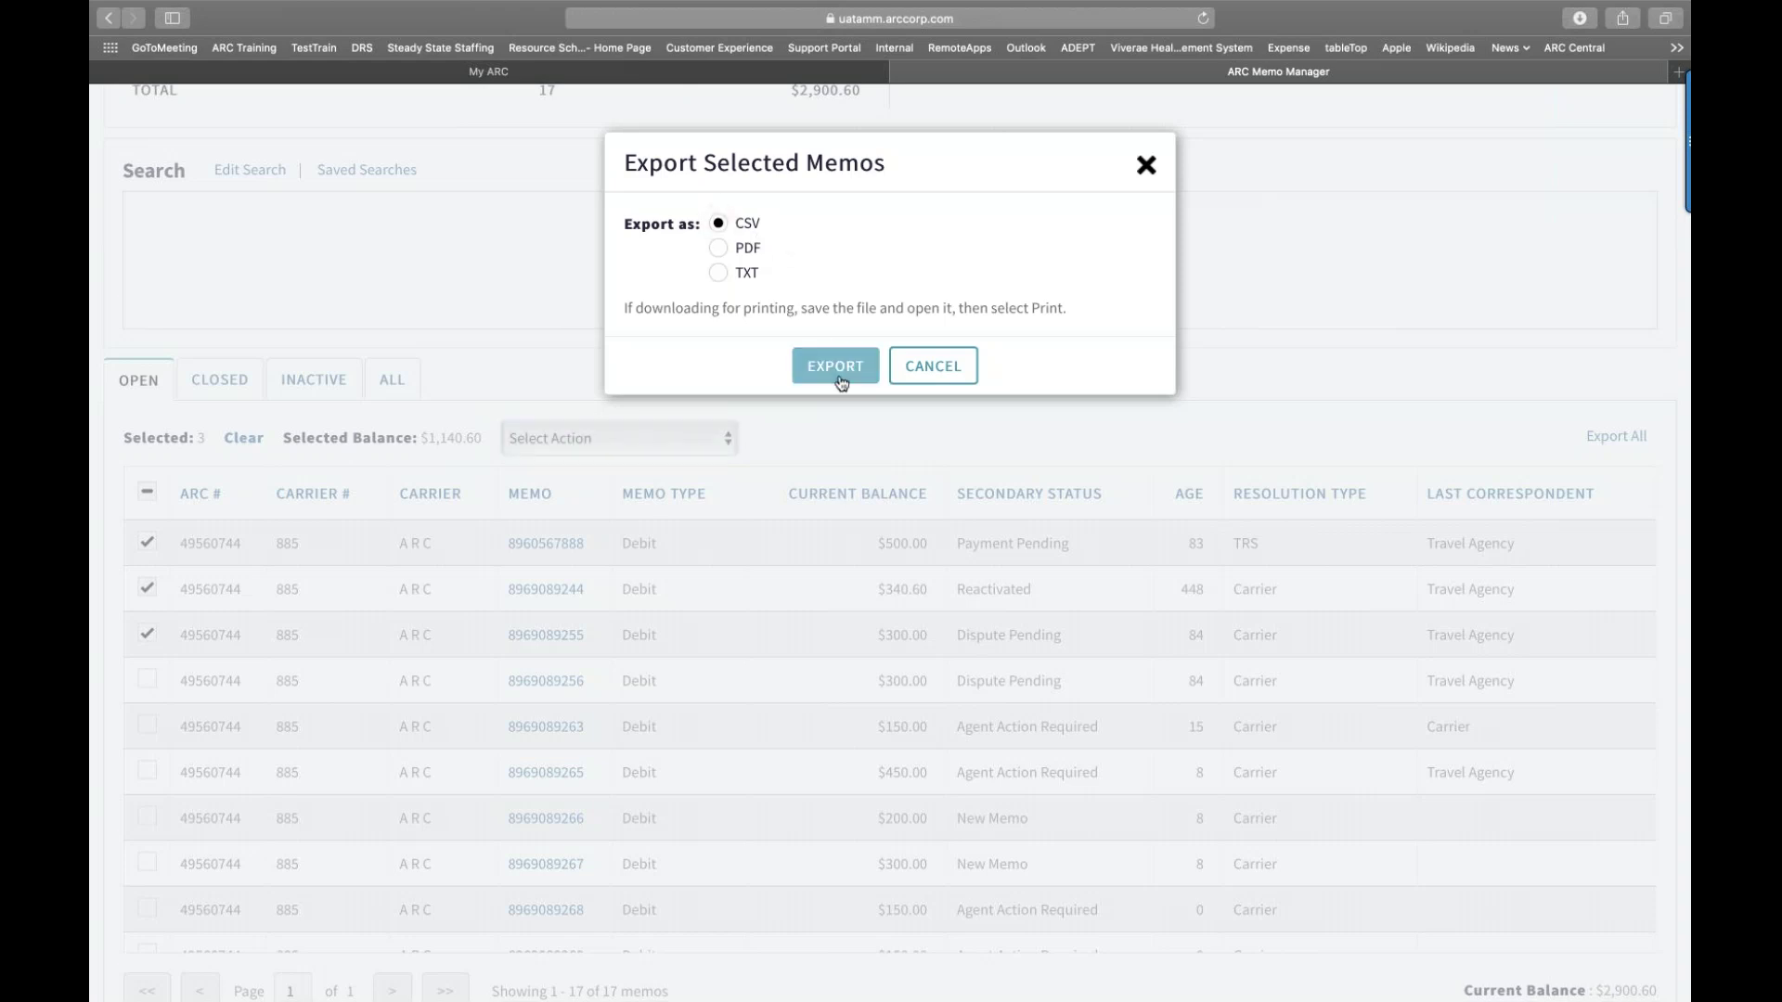
click(836, 368)
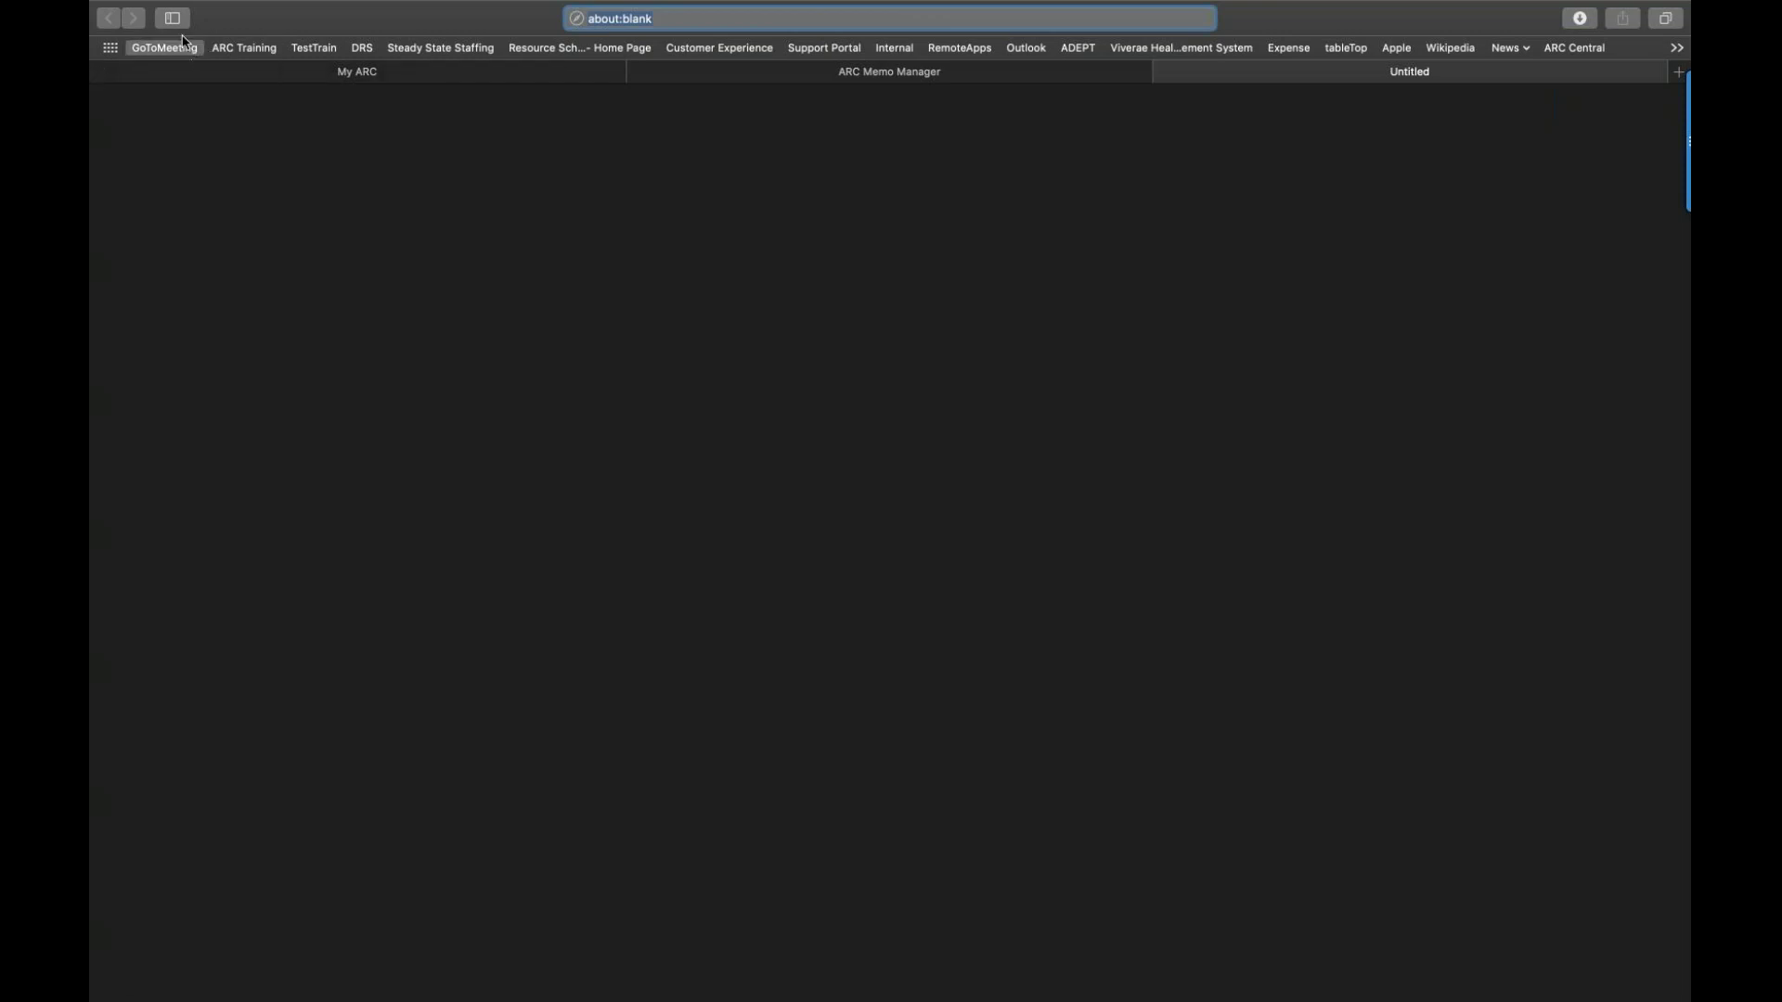
Step: Switch back to the ARC Memo Manager tab using Safari's tab overview
mouse_move(899, 3)
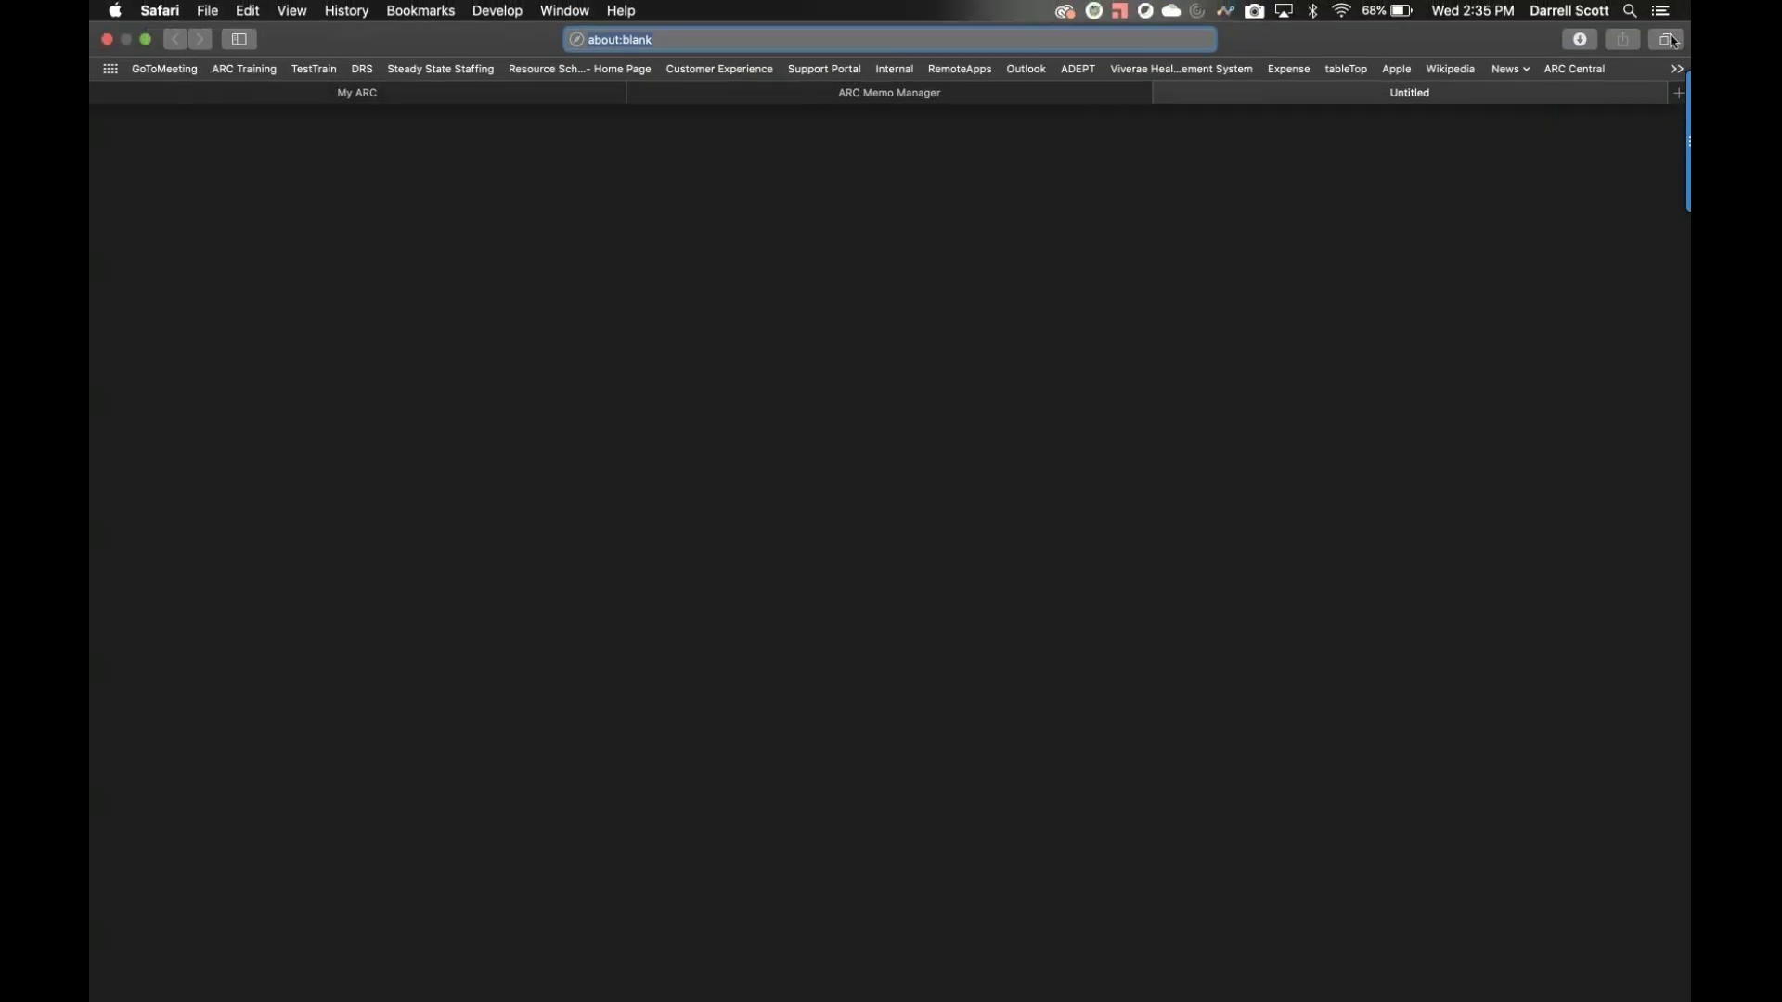
click(1665, 41)
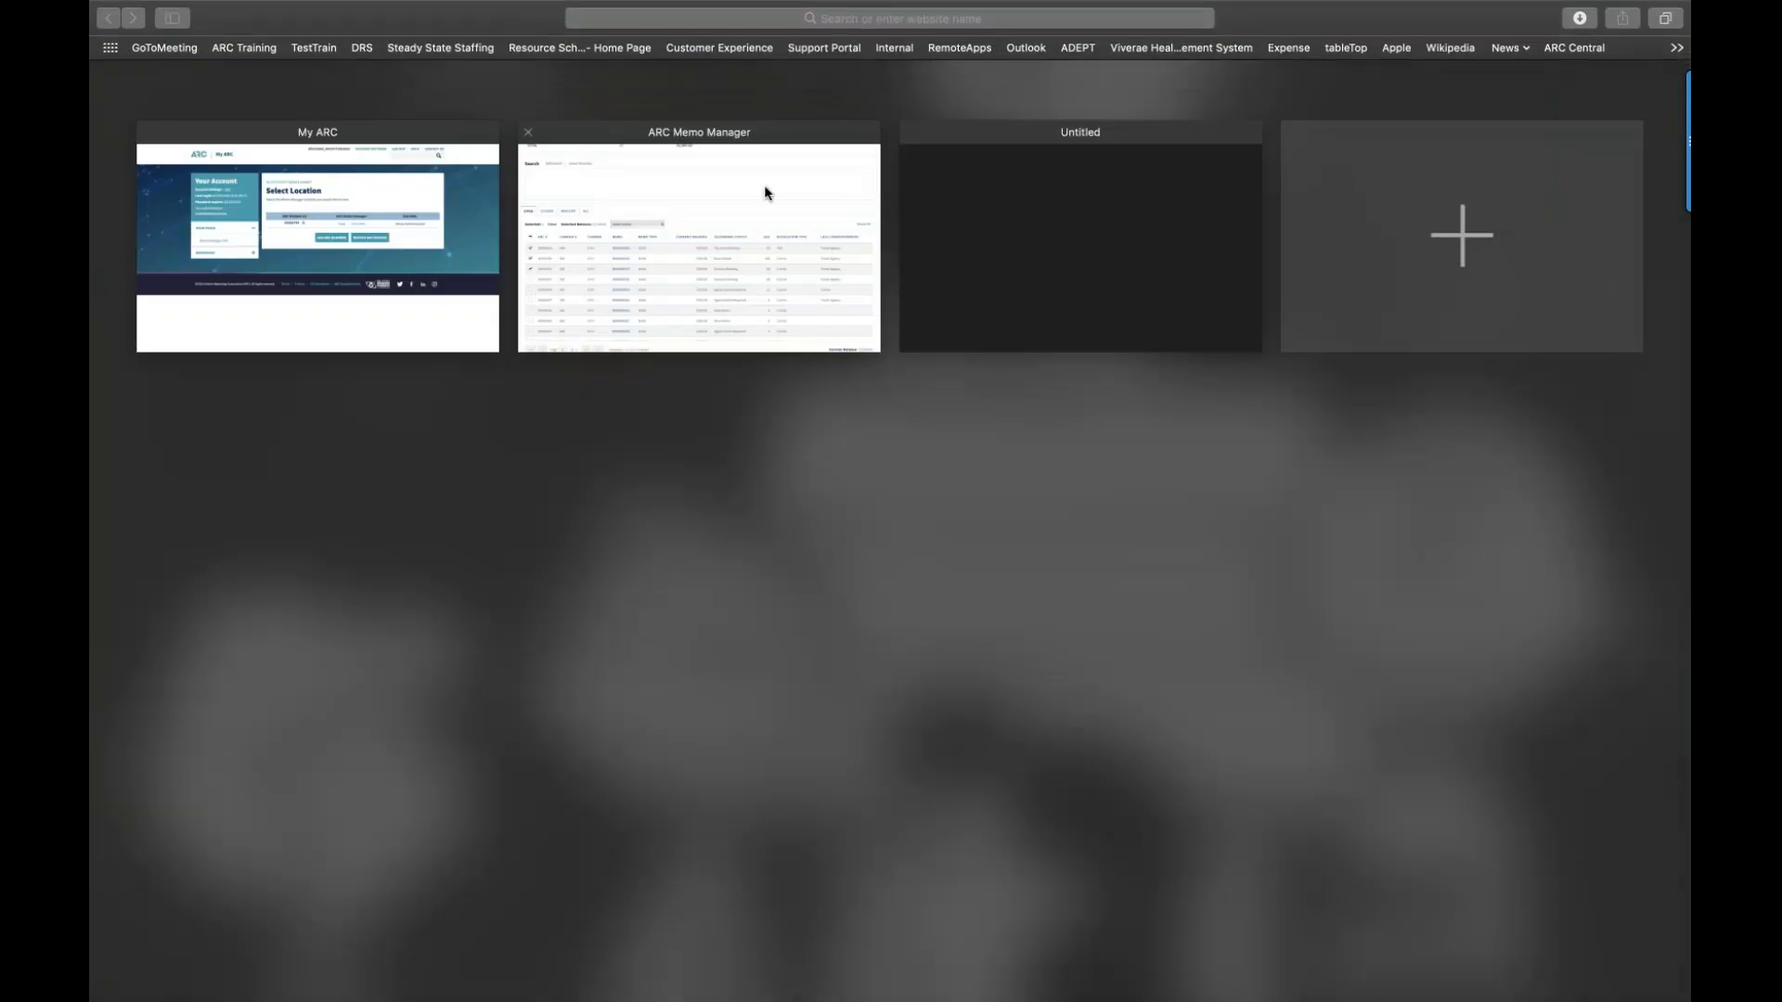
click(764, 187)
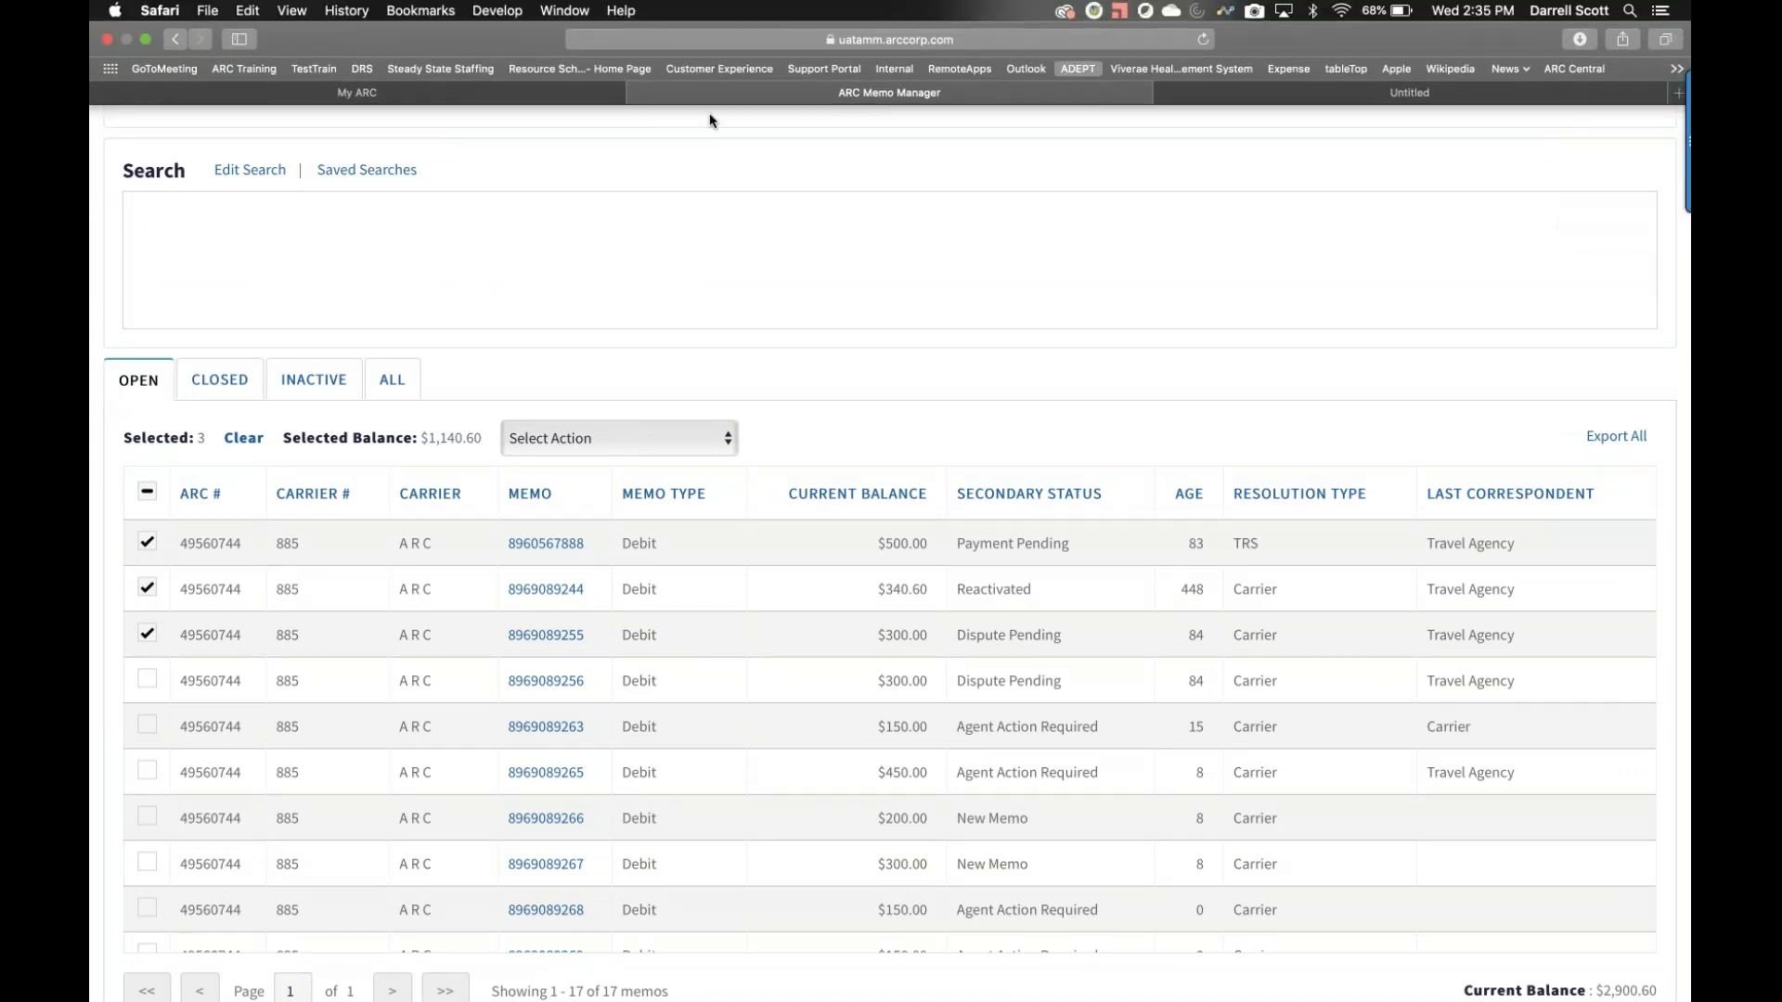
Step: Exit full screen and open the downloaded memo CSV from the Downloads stack
click(144, 42)
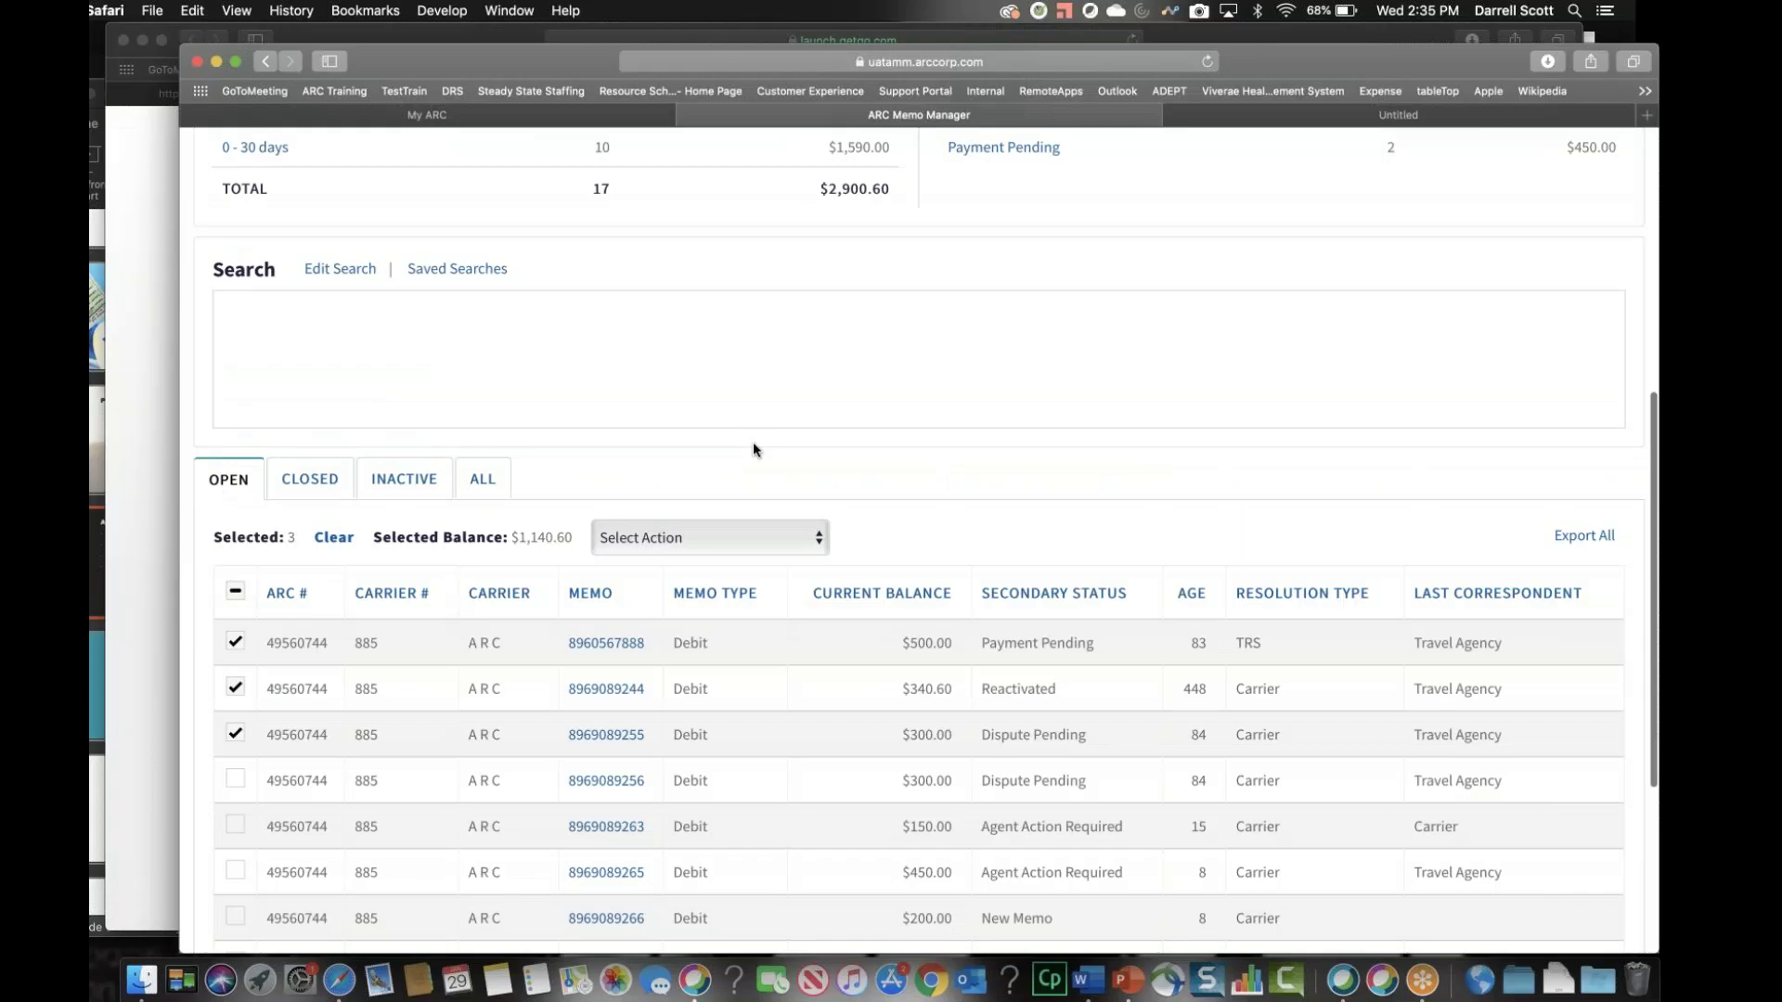
click(1555, 976)
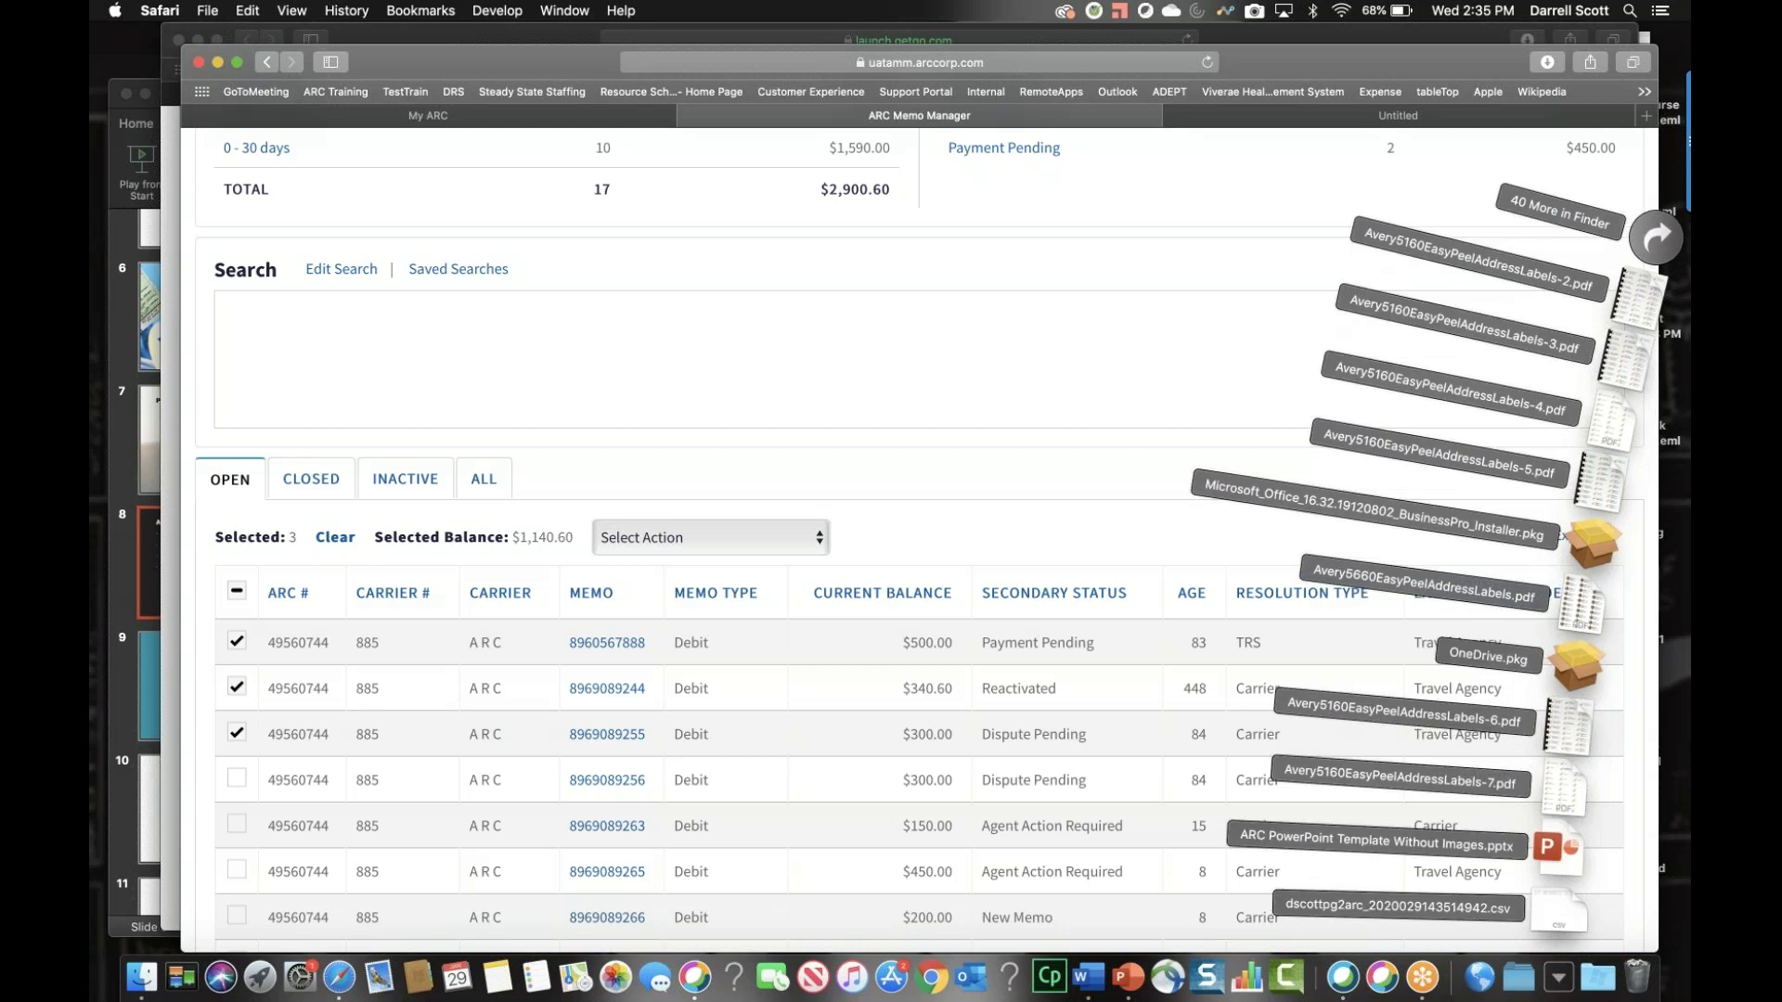
click(1556, 979)
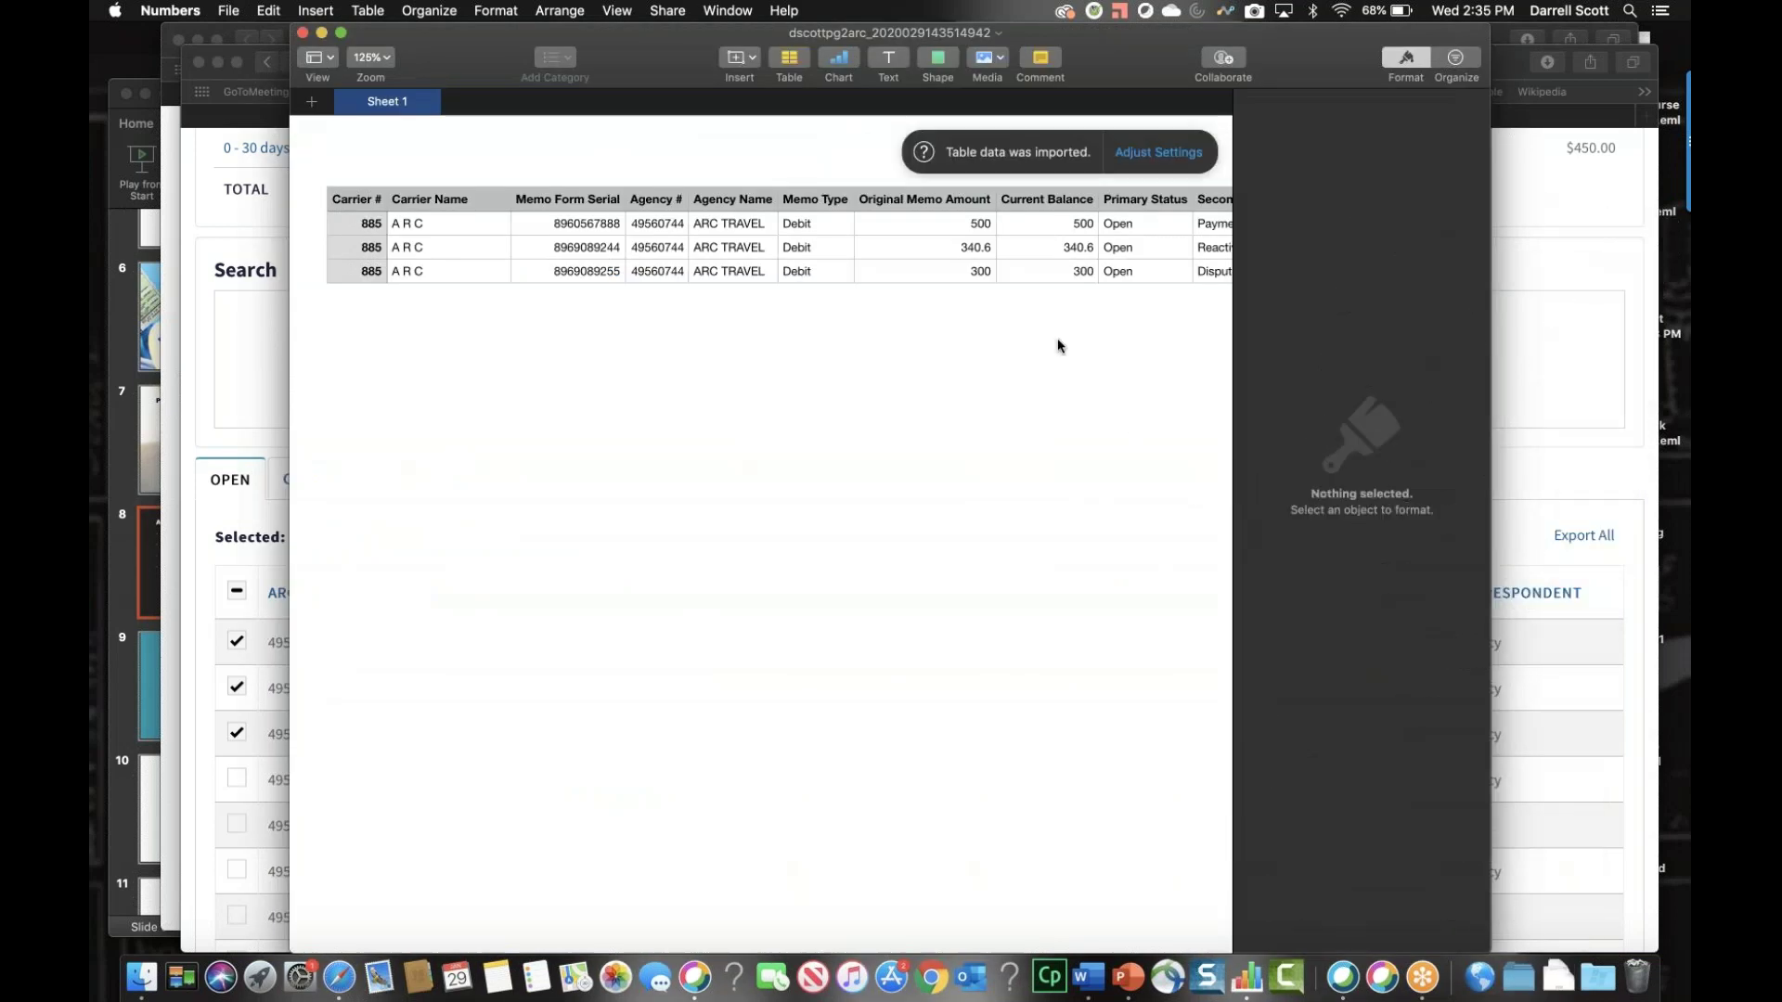
Step: Scroll across the imported table from Carrier # through supplier, reason and Agency Flex Field 3
scroll(1057, 345, left, 2)
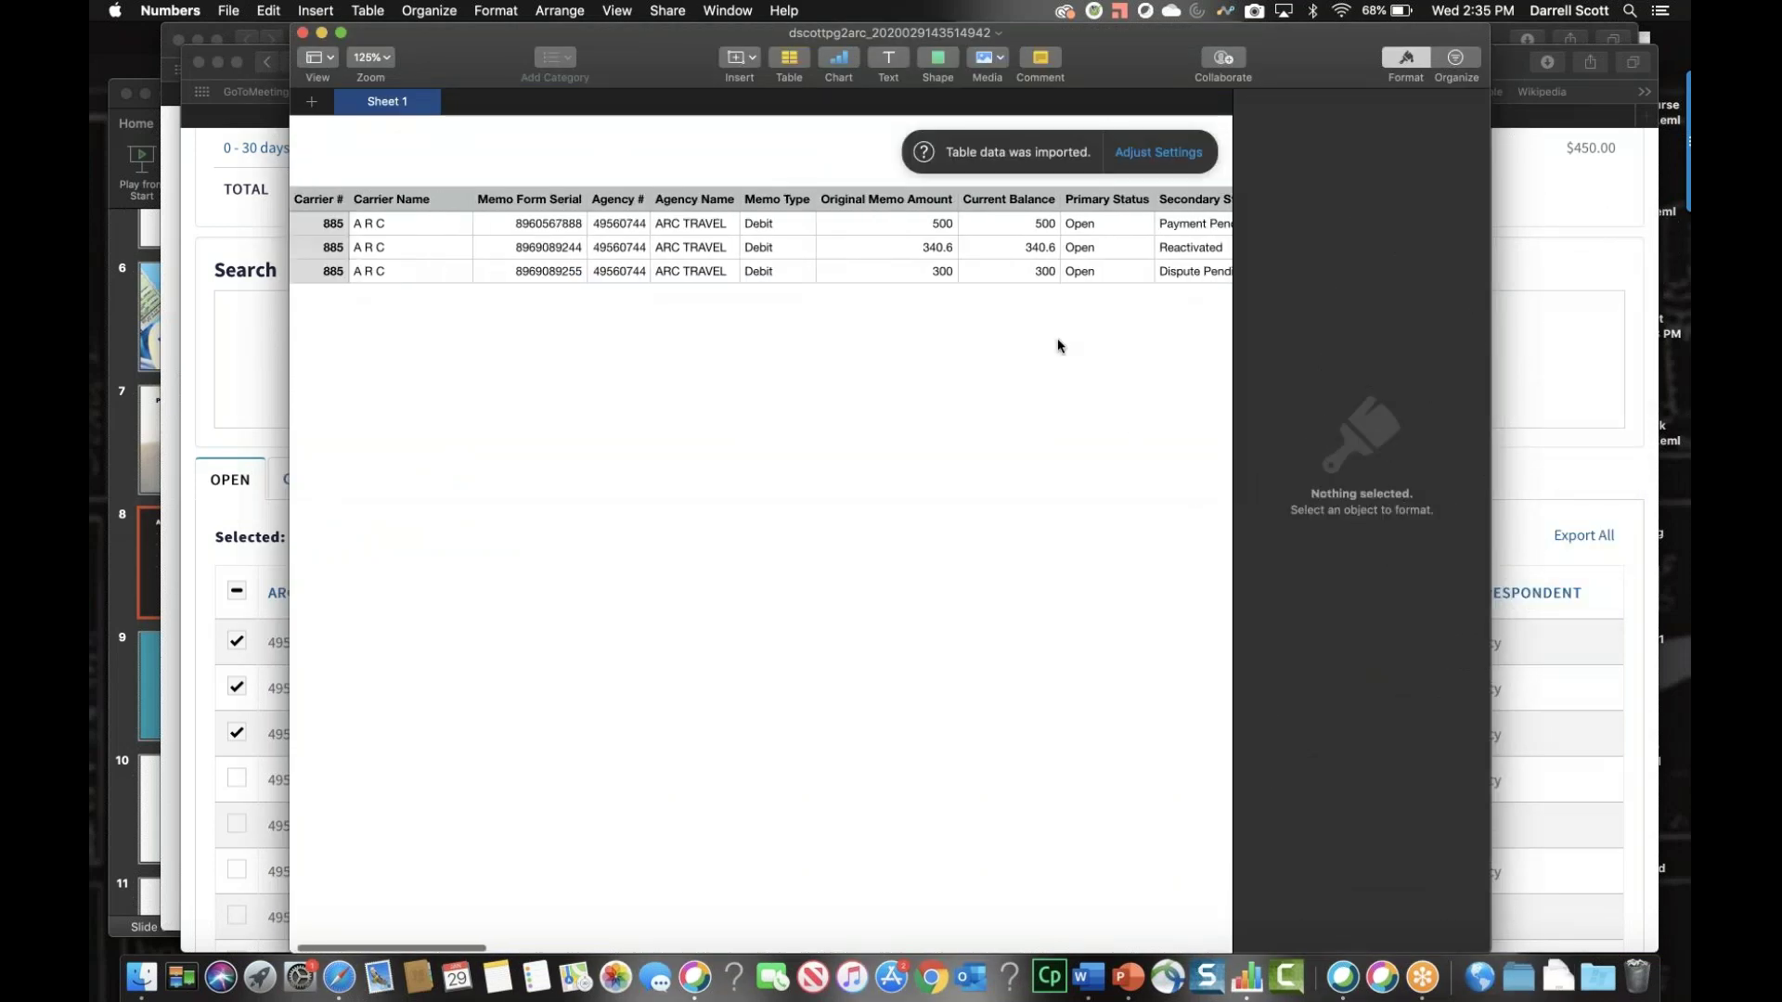
scroll(1056, 338, right, 2)
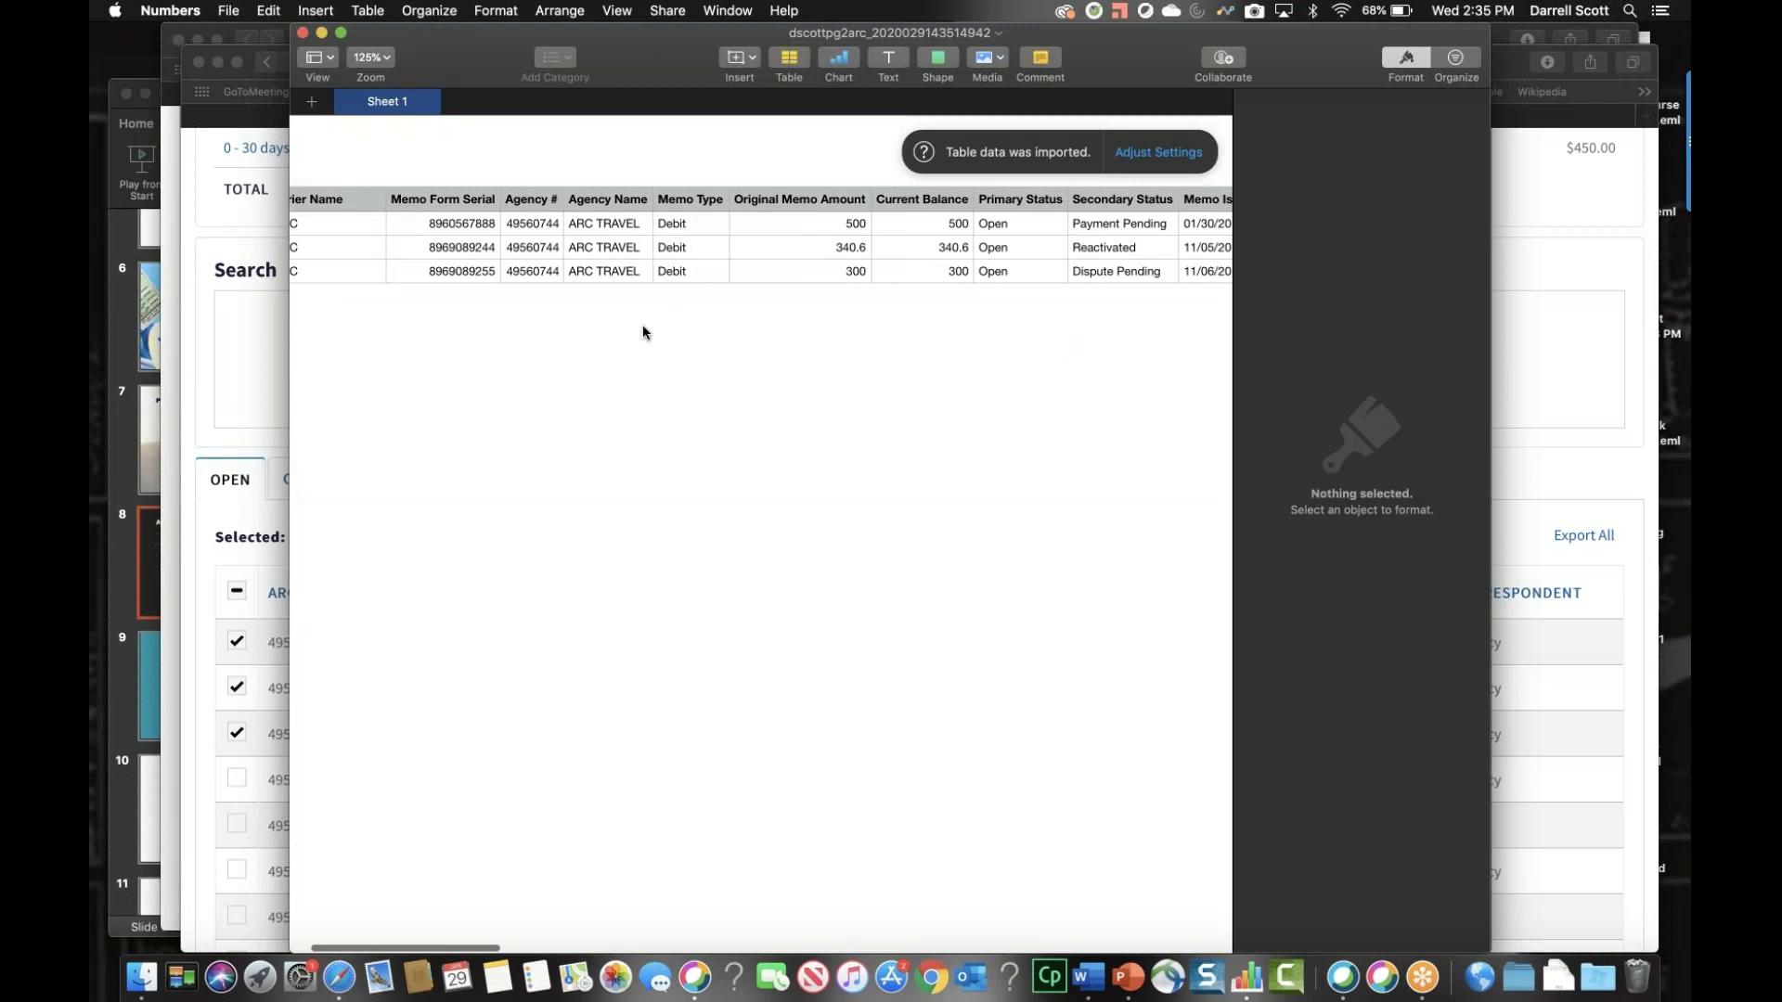
scroll(644, 334, left, 3)
scroll(642, 338, left, 1)
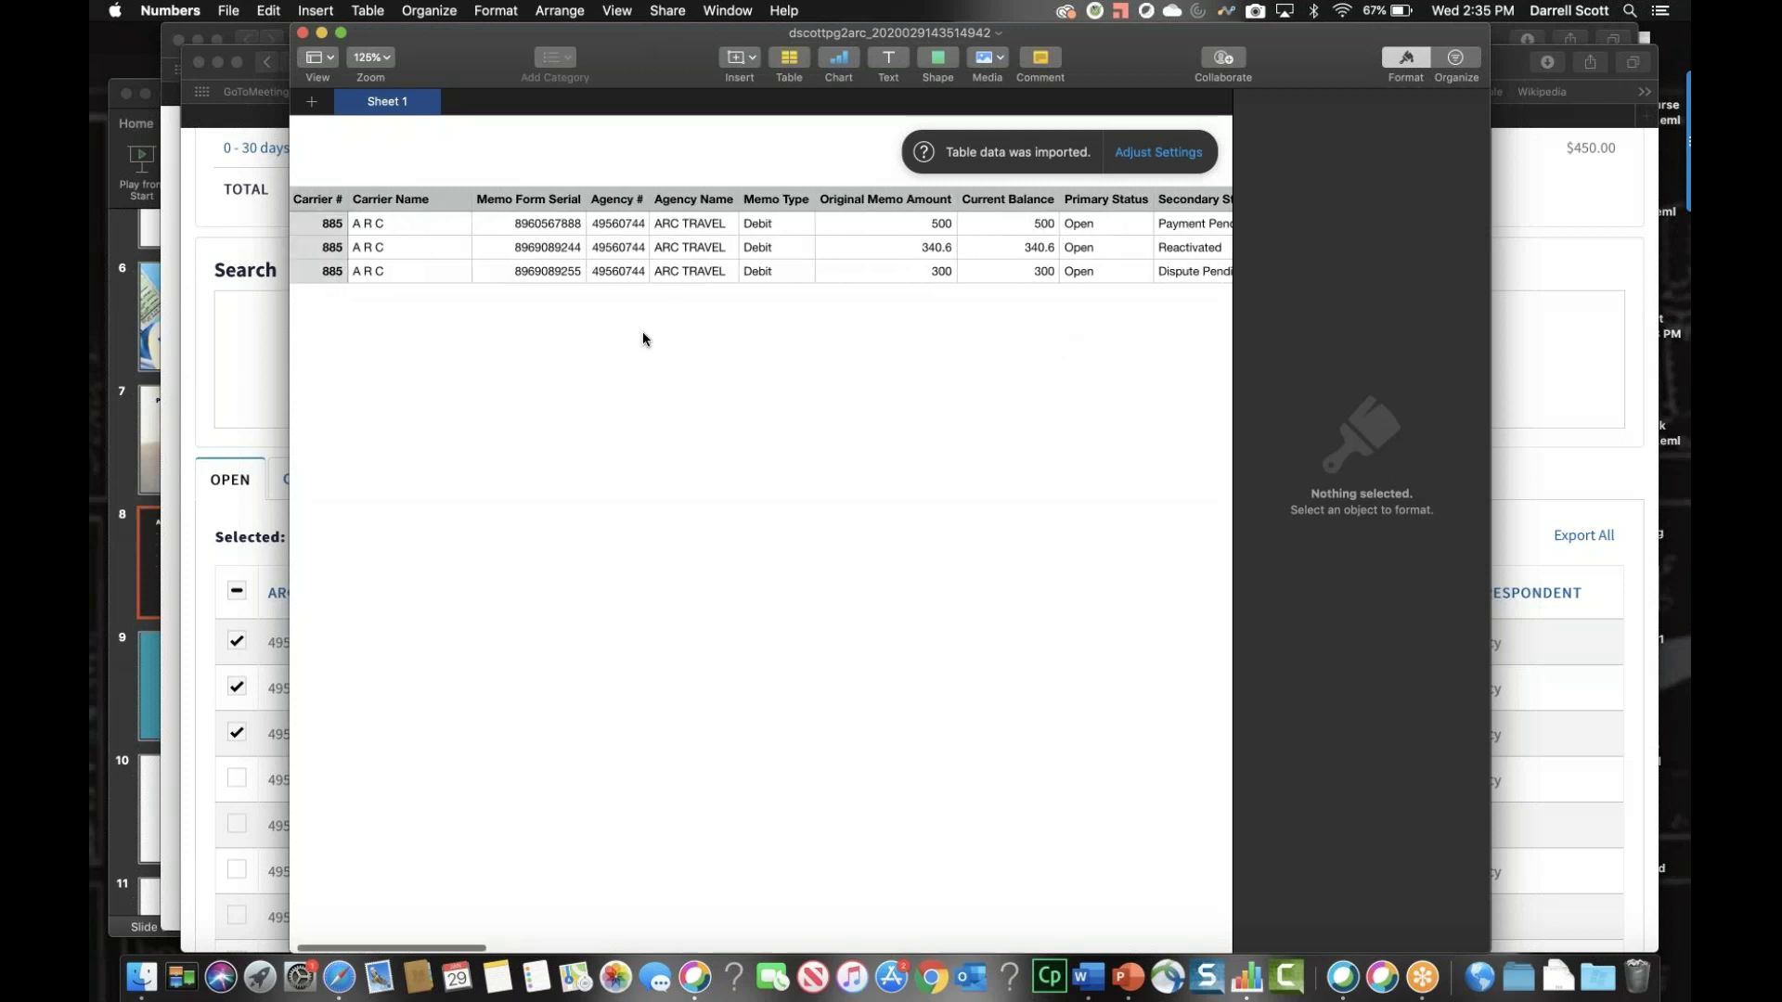
scroll(642, 339, right, 2)
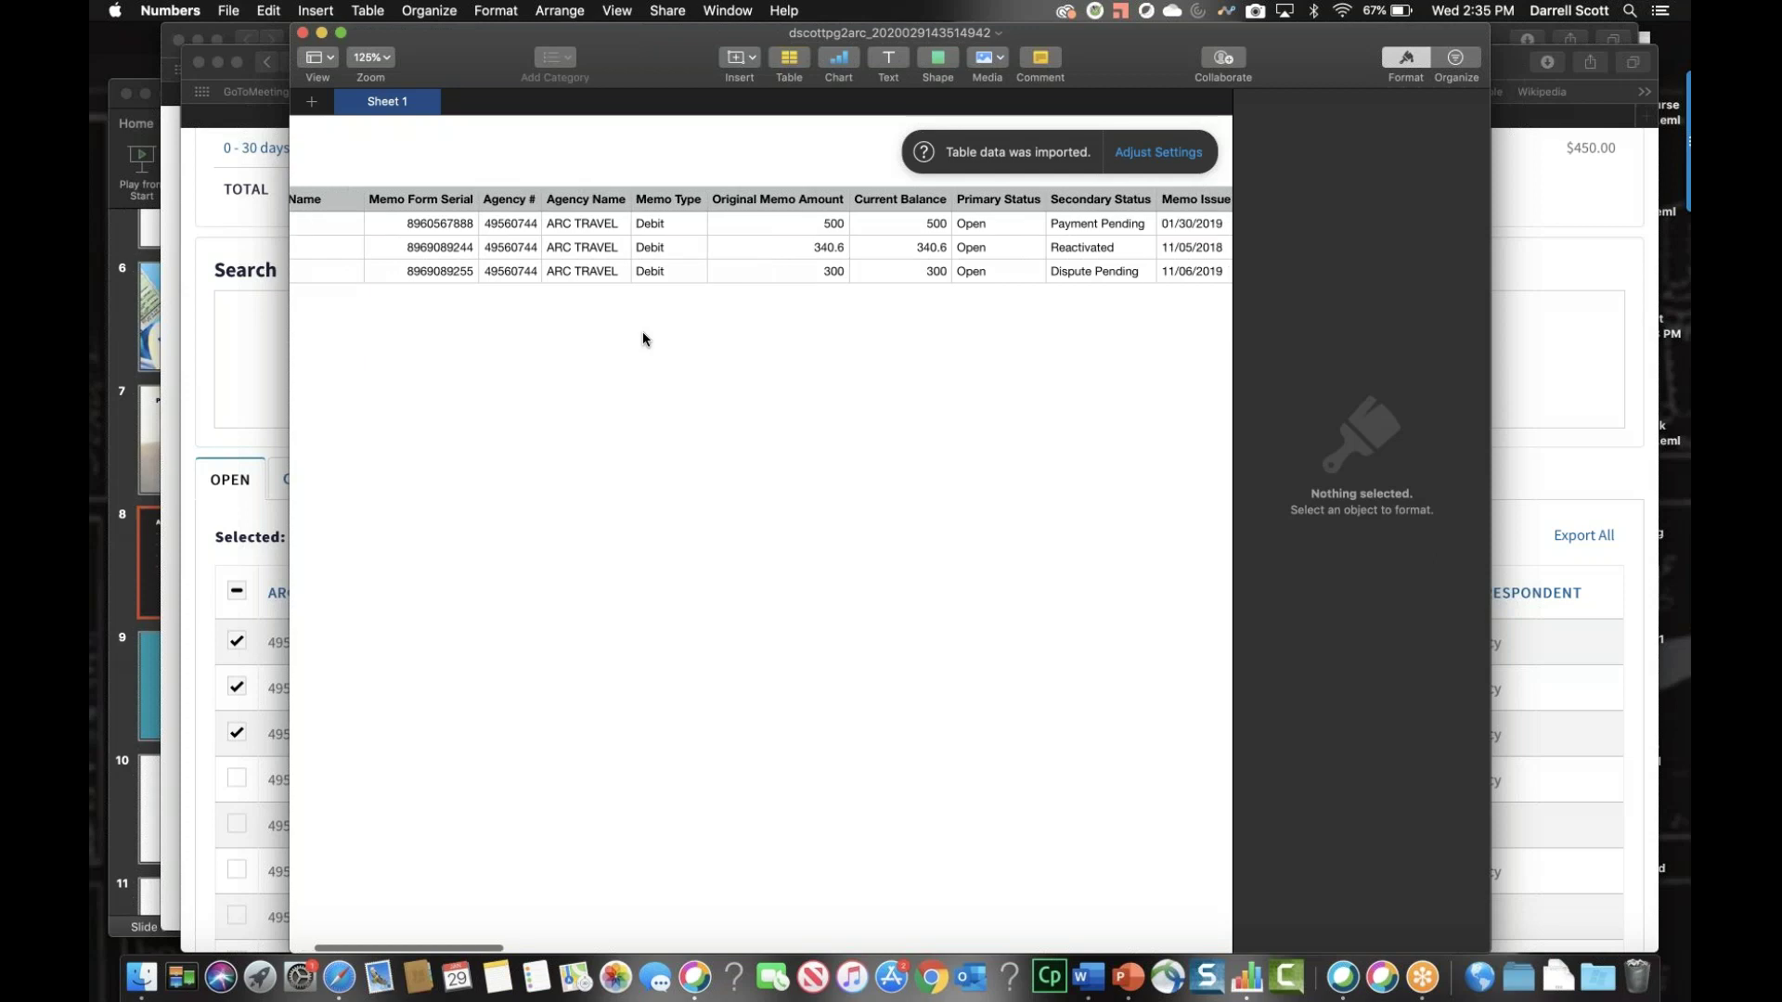
scroll(641, 336, left, 2)
scroll(508, 235, right, 2)
scroll(496, 234, right, 10)
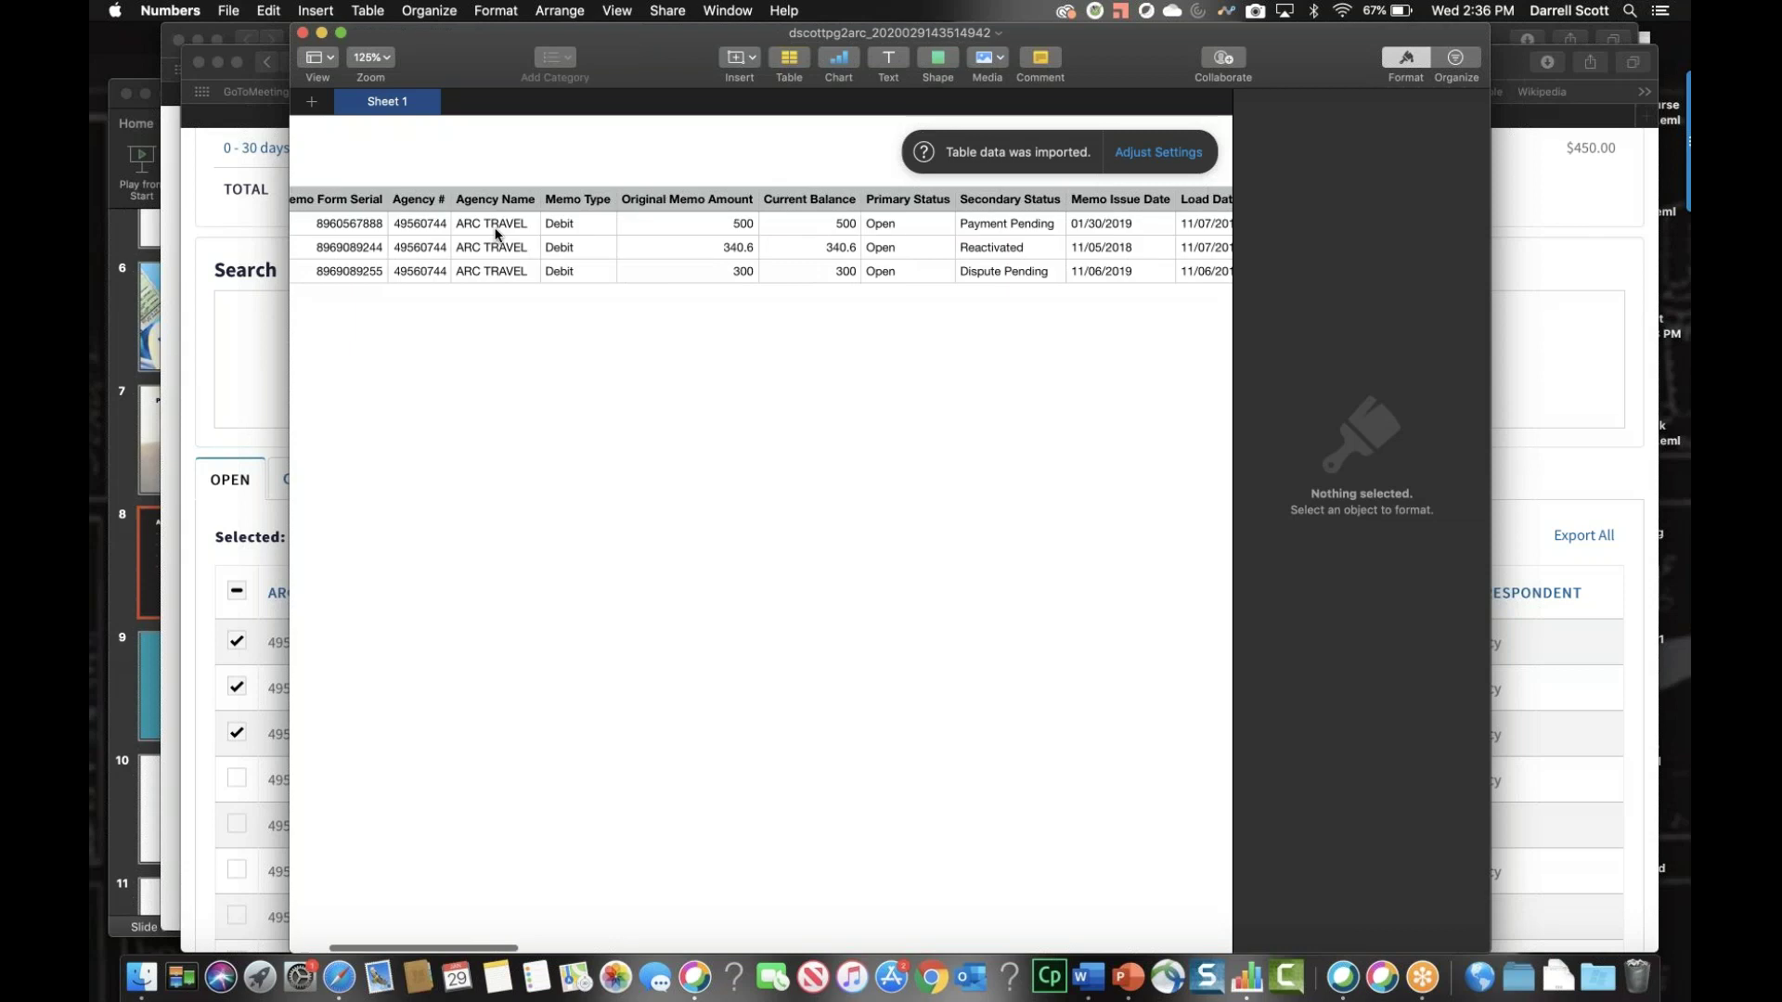
scroll(497, 234, right, 10)
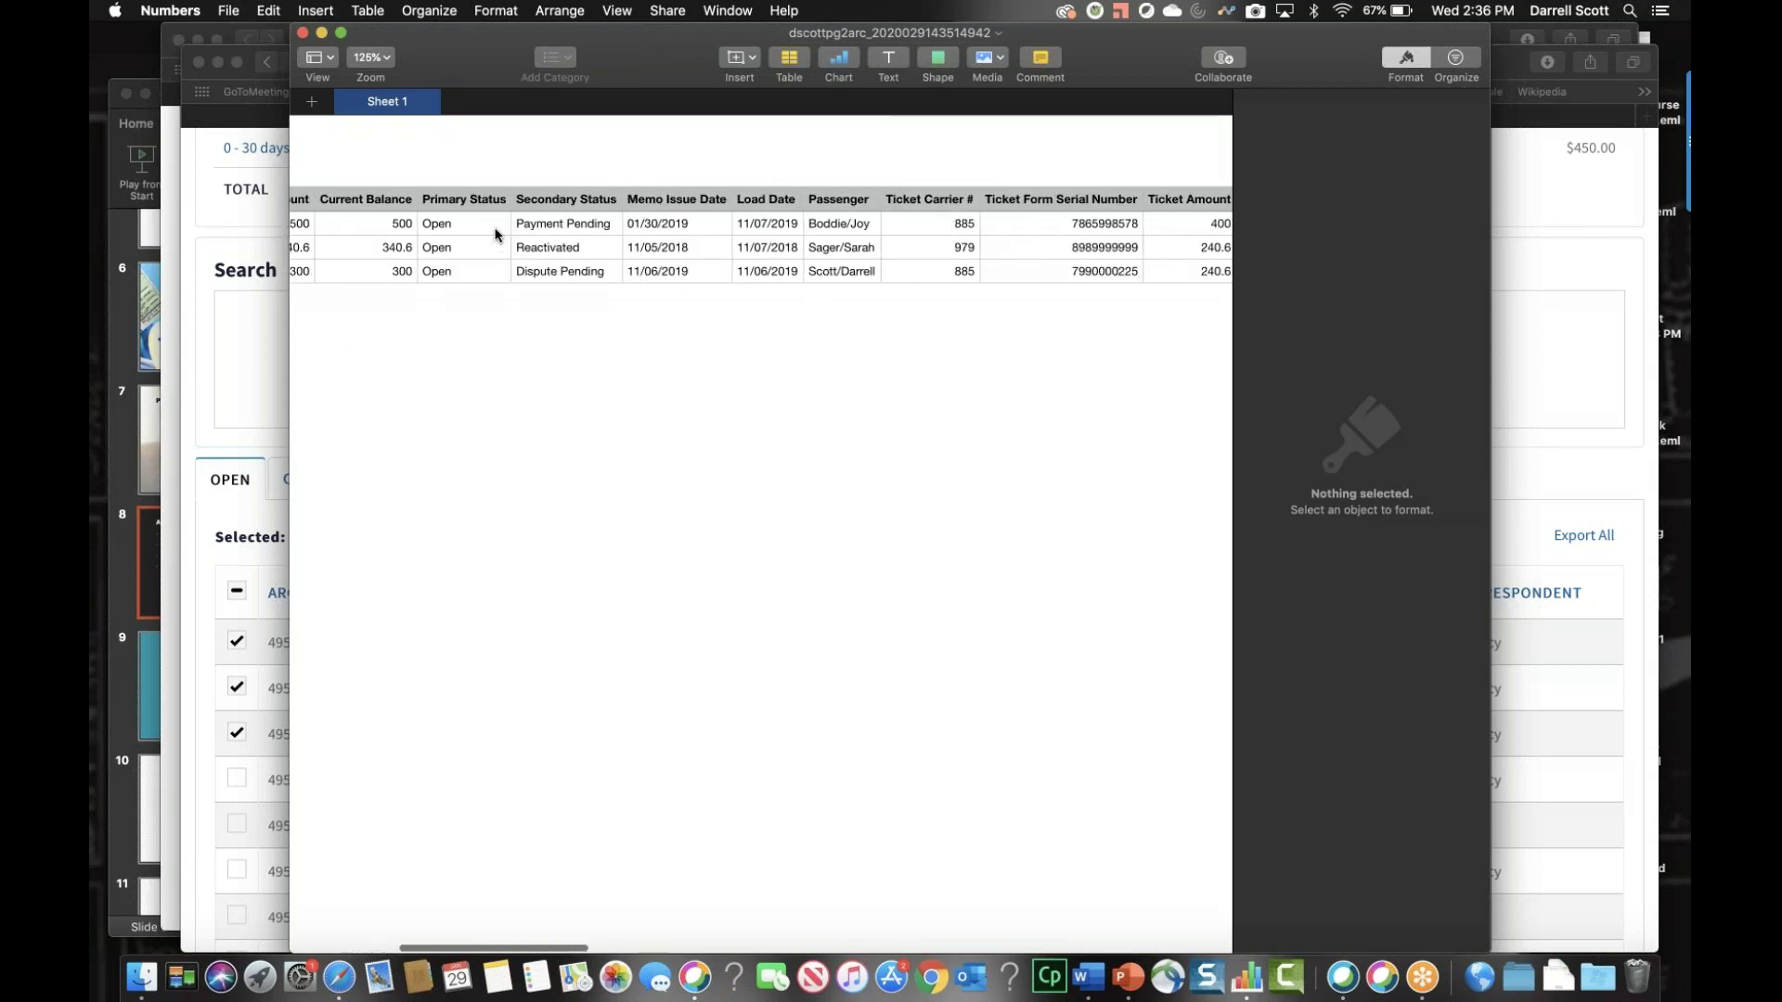
scroll(496, 235, right, 10)
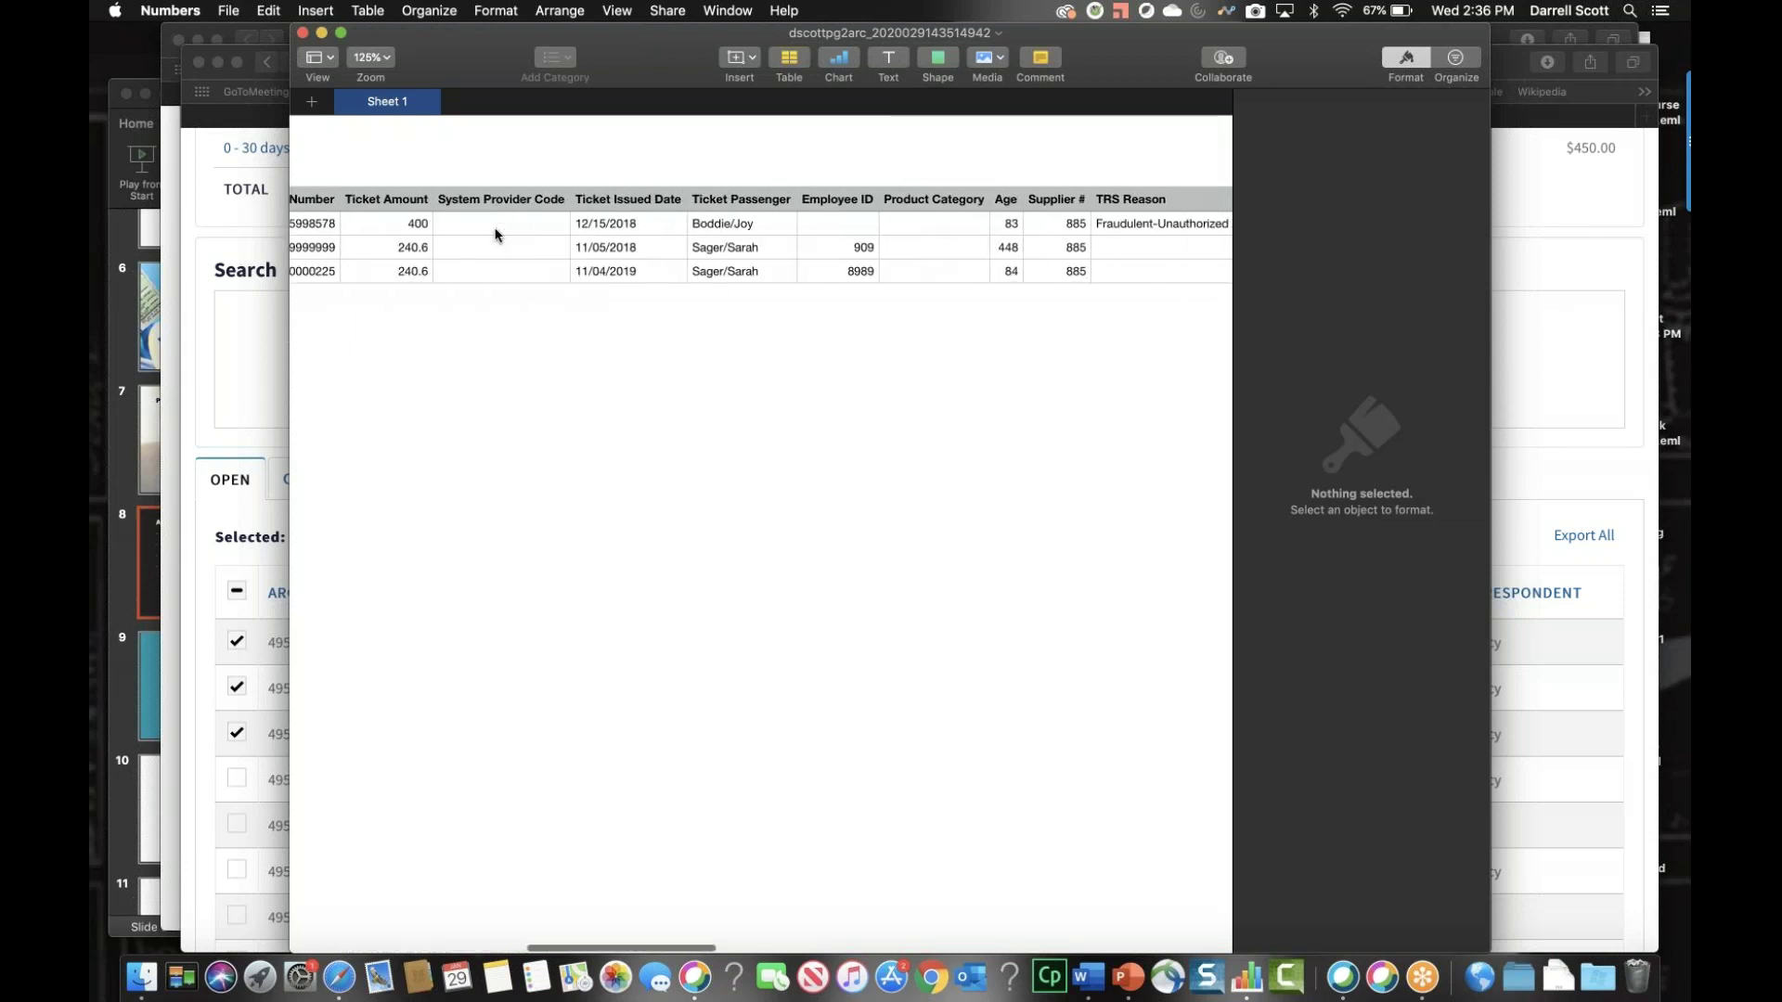
scroll(496, 235, right, 1)
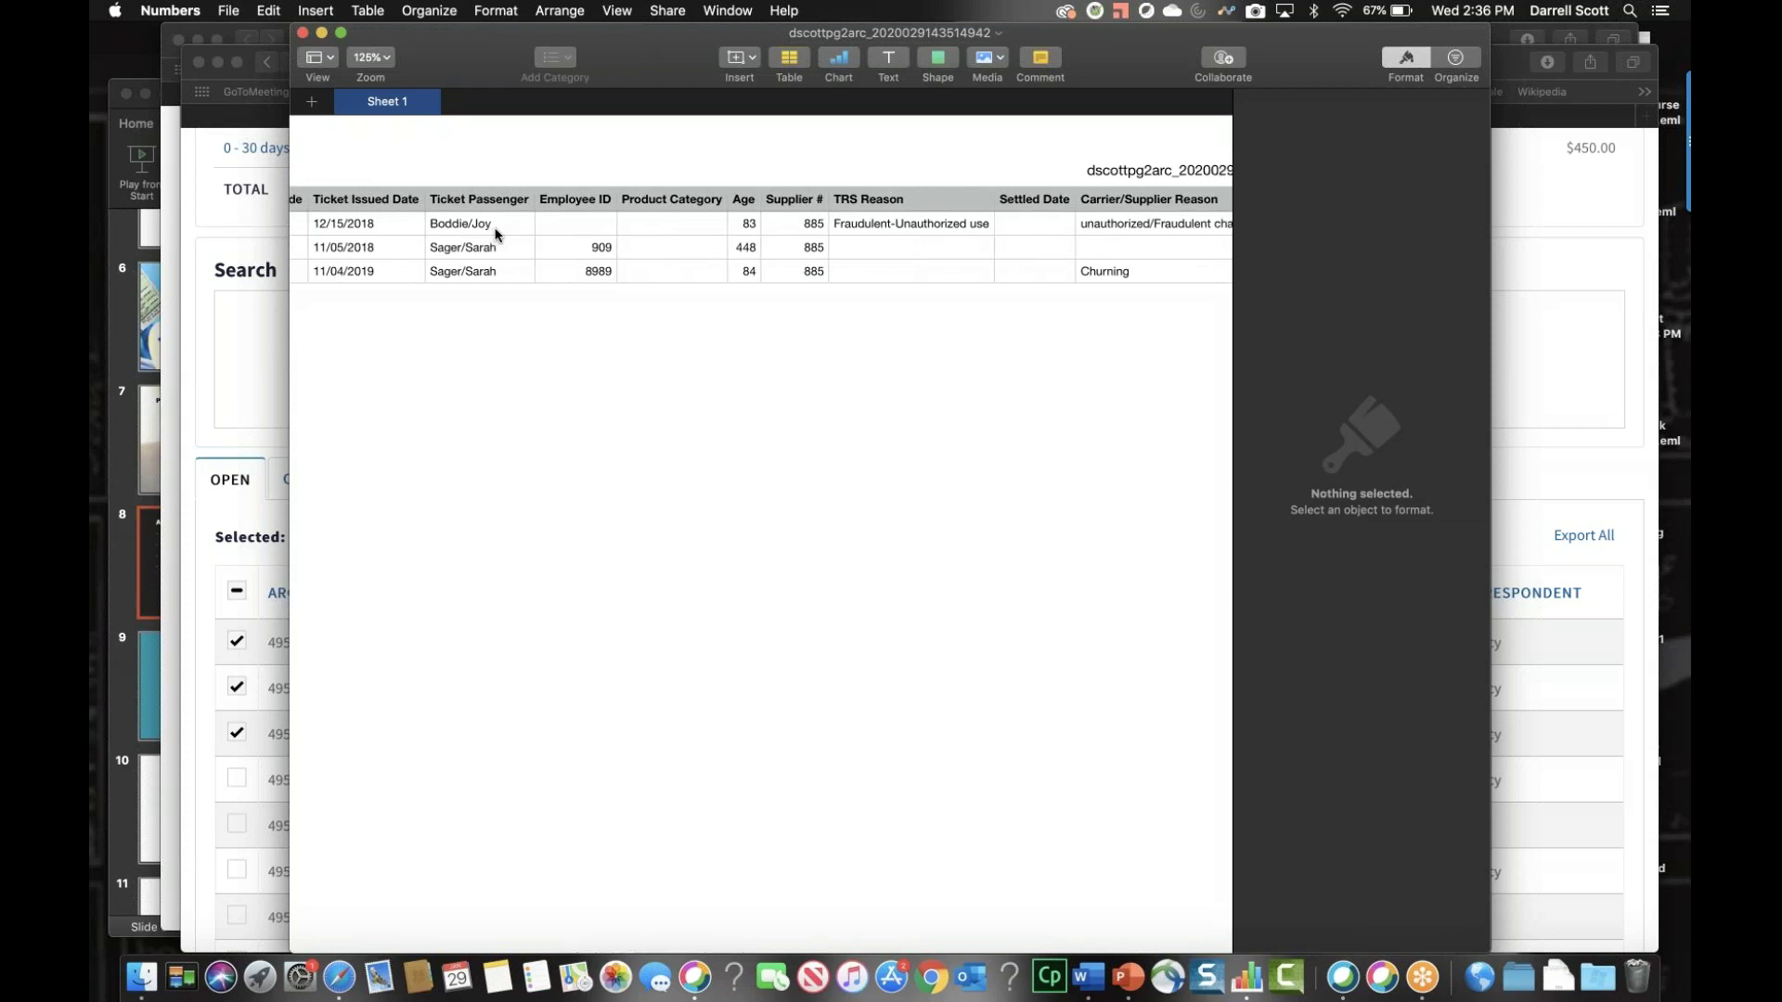
scroll(496, 234, right, 5)
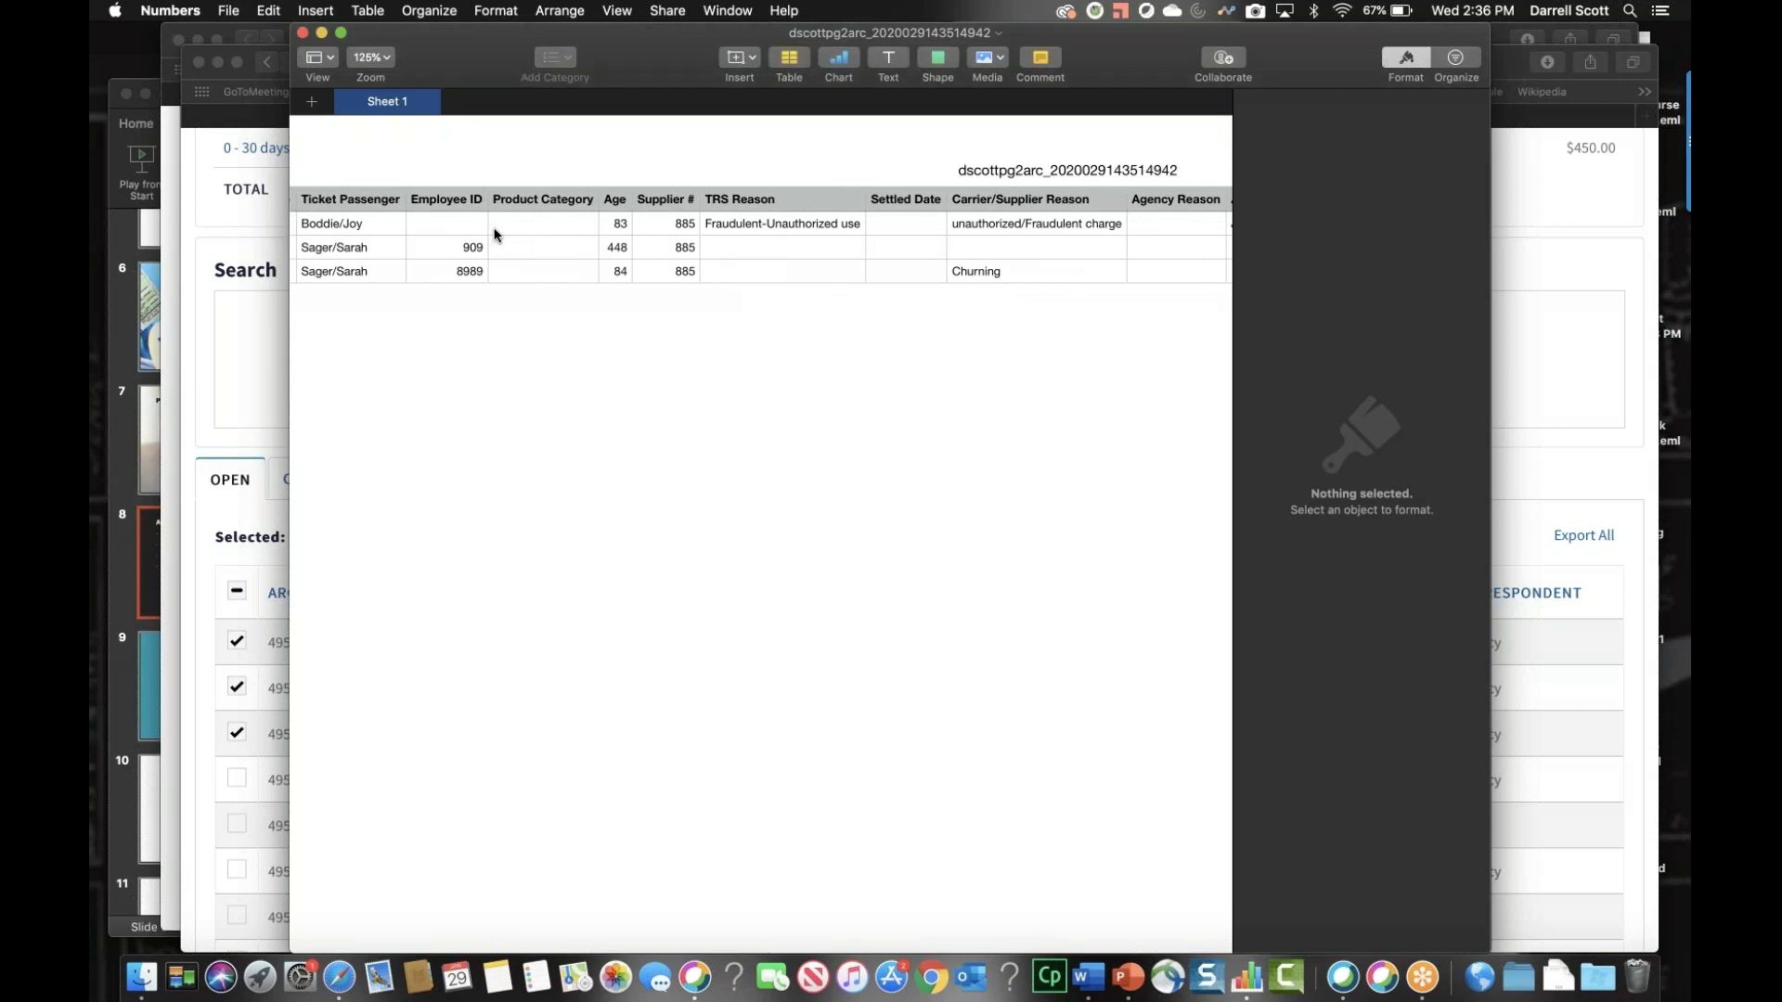
scroll(495, 234, right, 5)
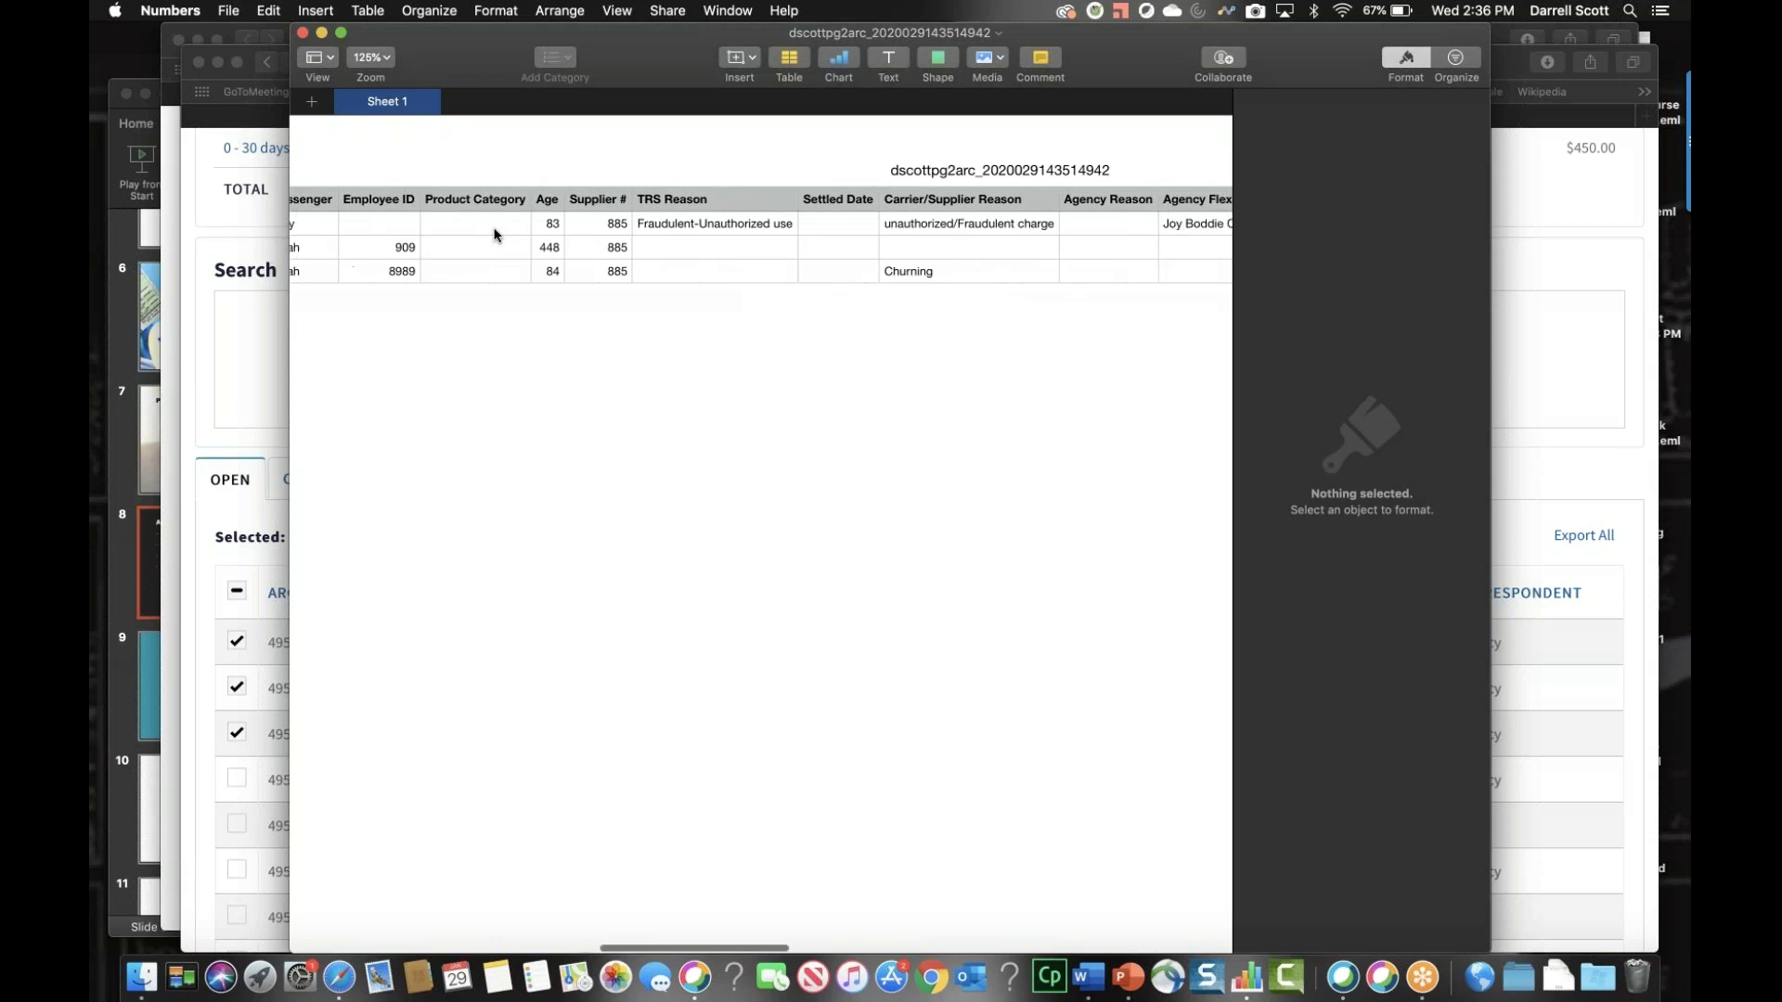
scroll(494, 235, right, 5)
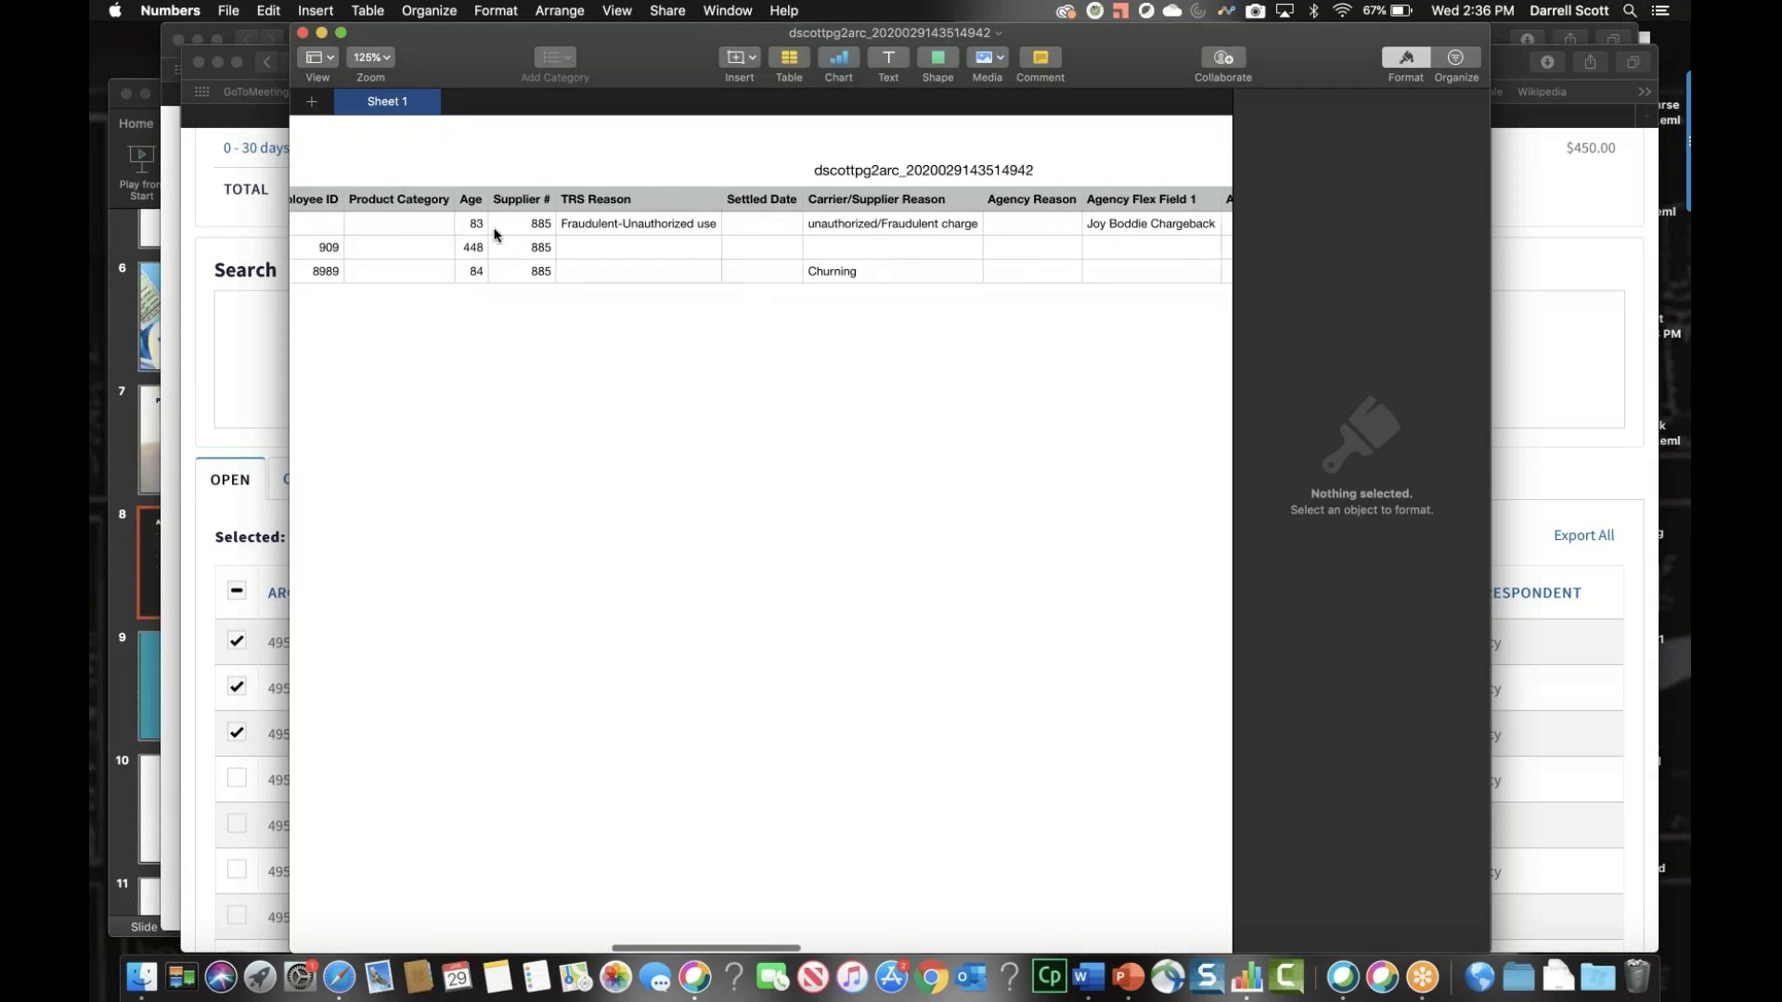
scroll(495, 234, right, 4)
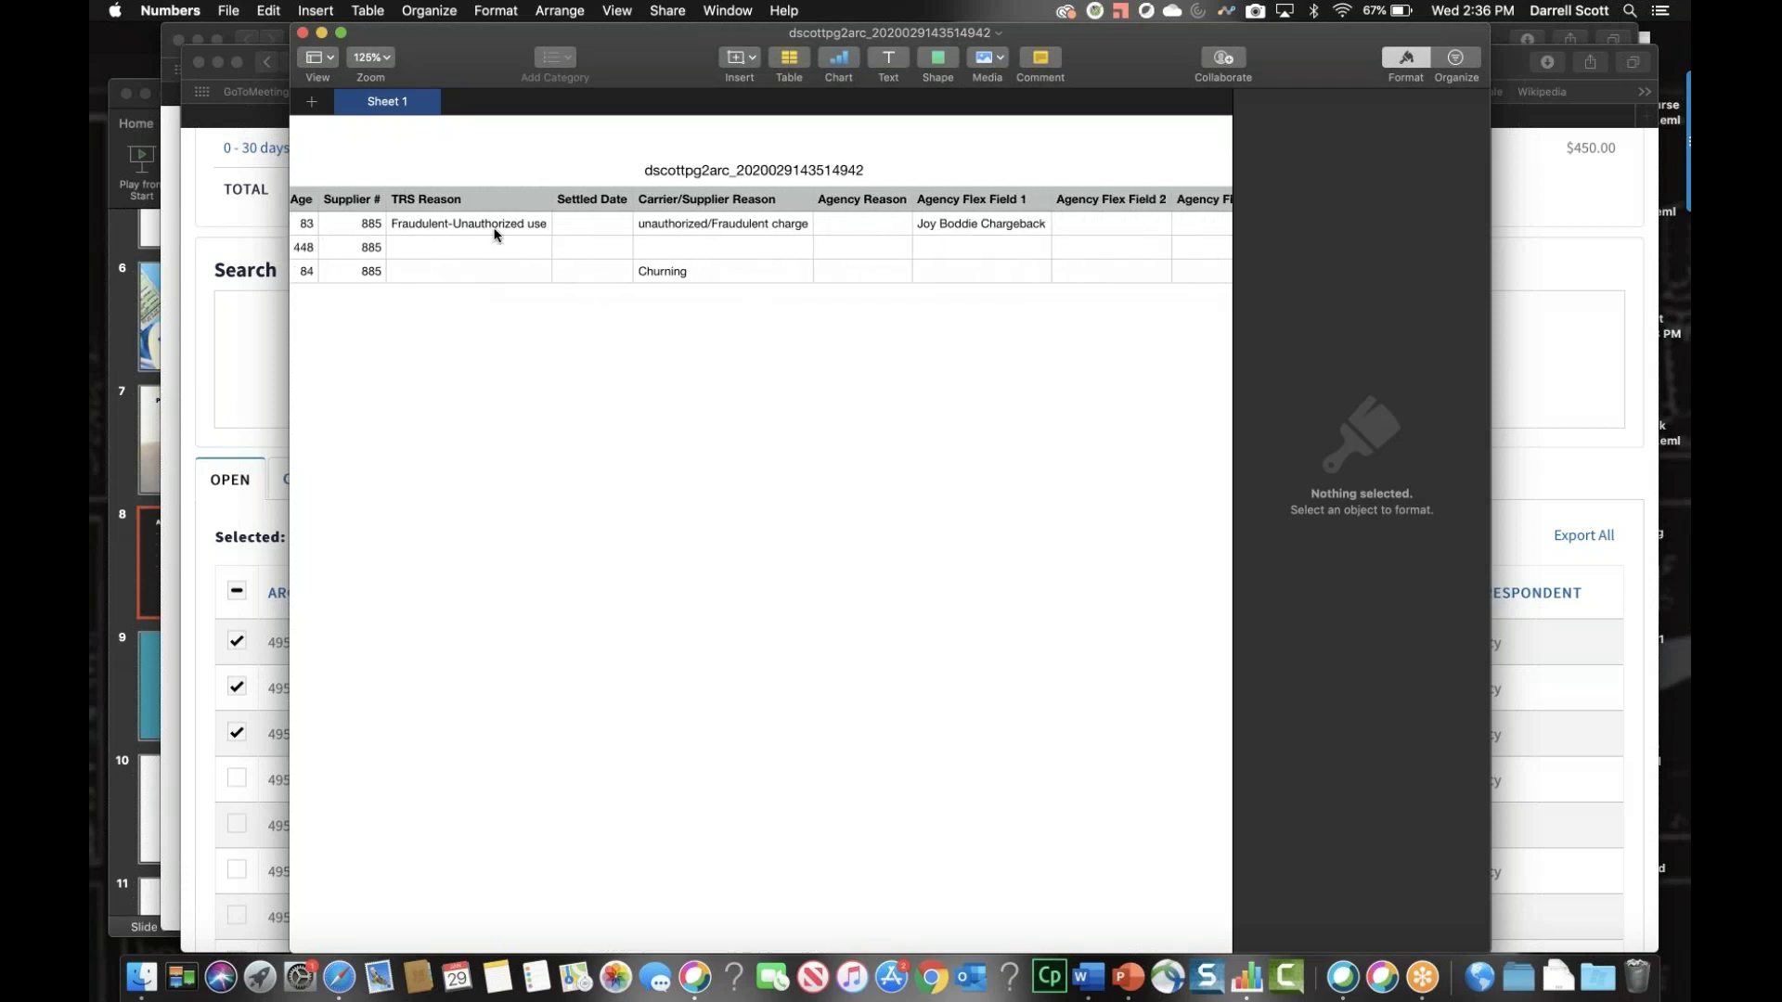
scroll(495, 235, right, 6)
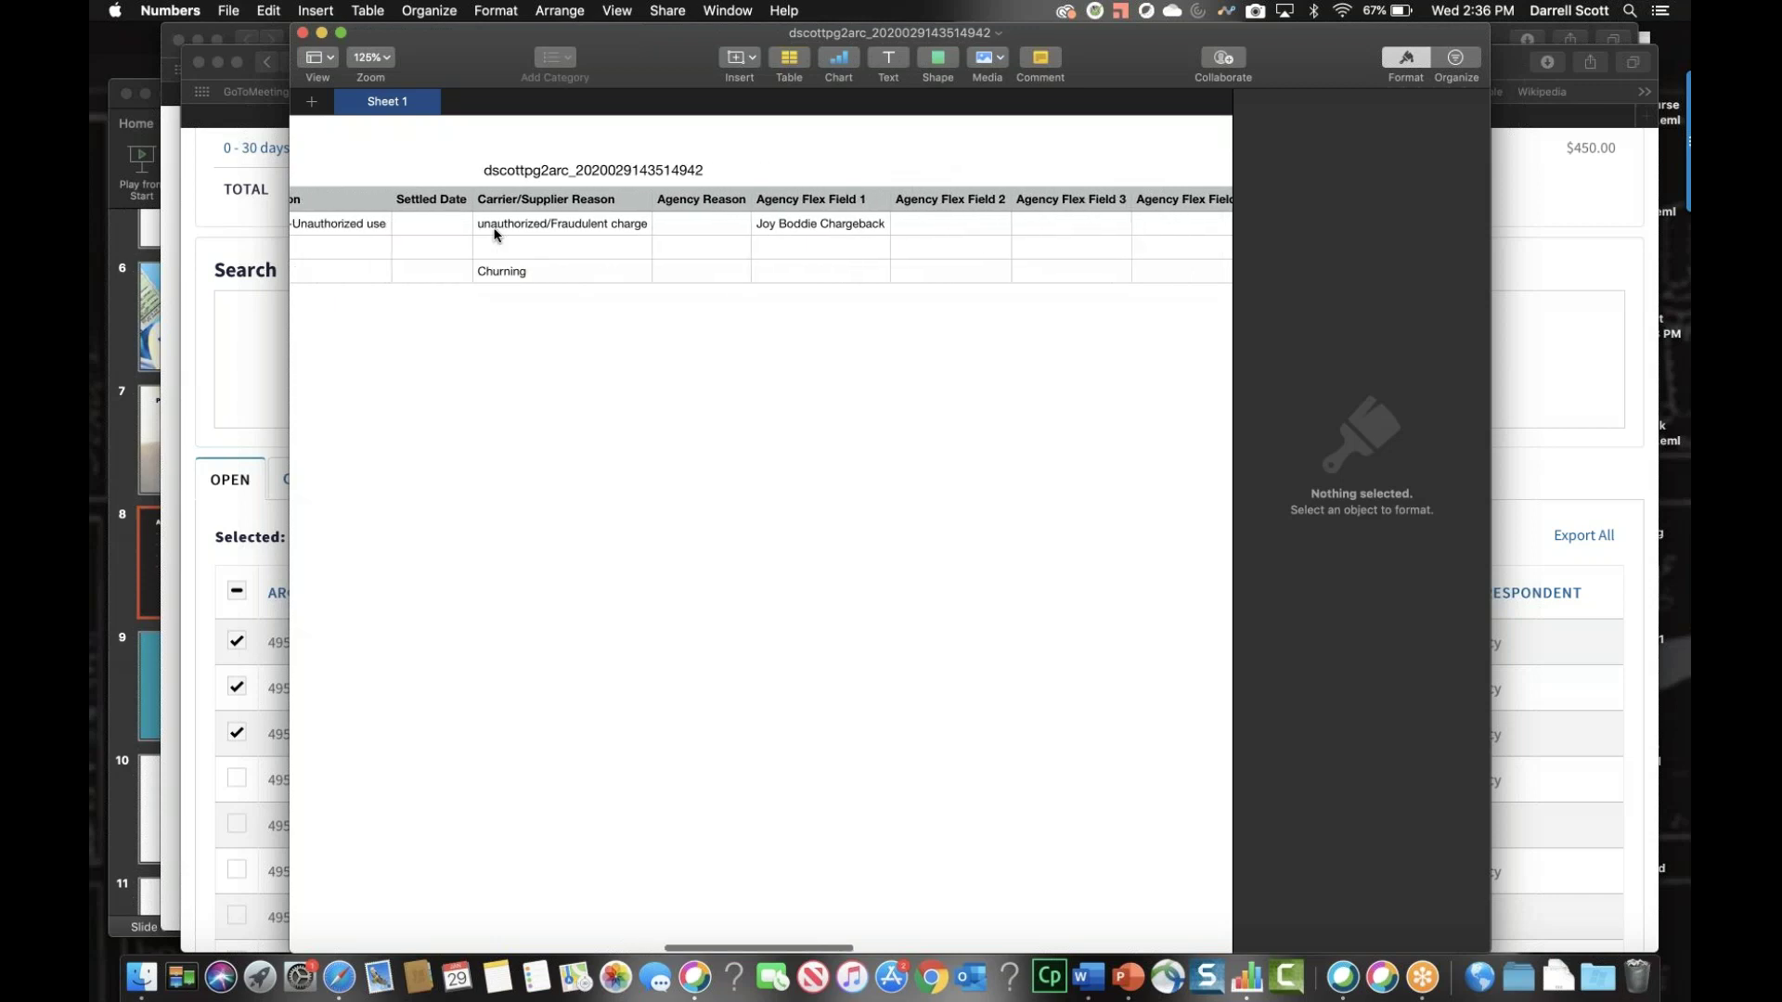
click(302, 35)
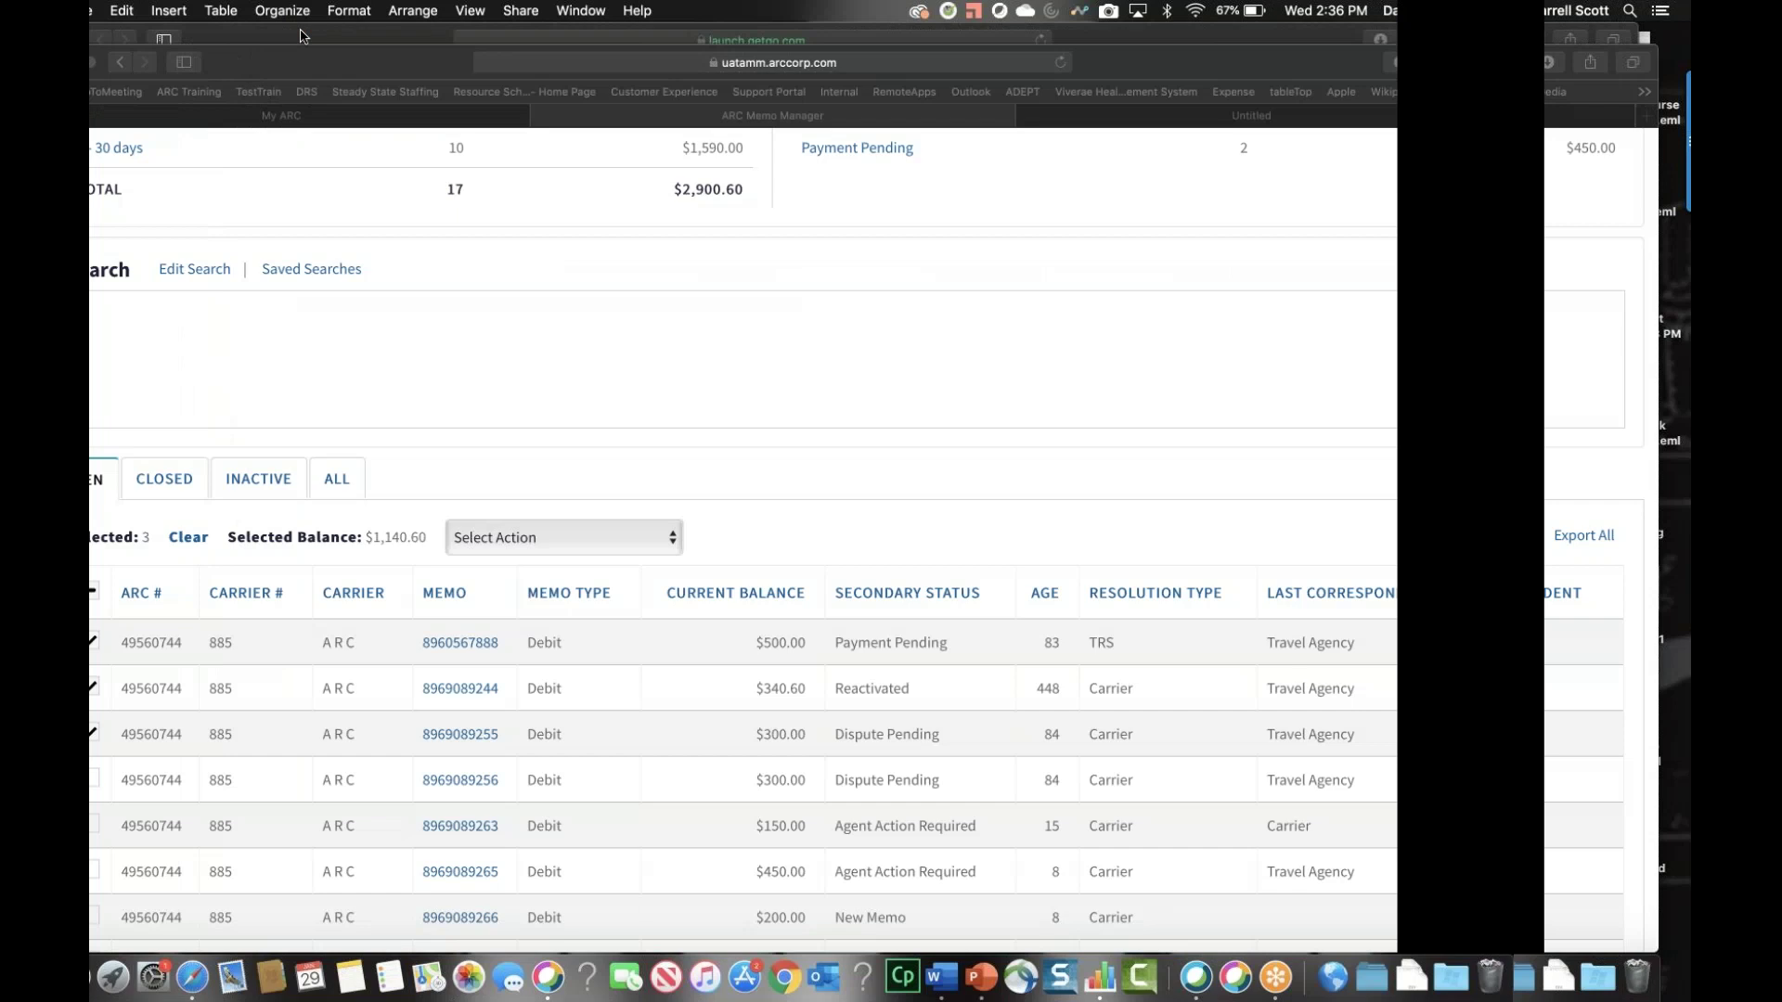
click(236, 70)
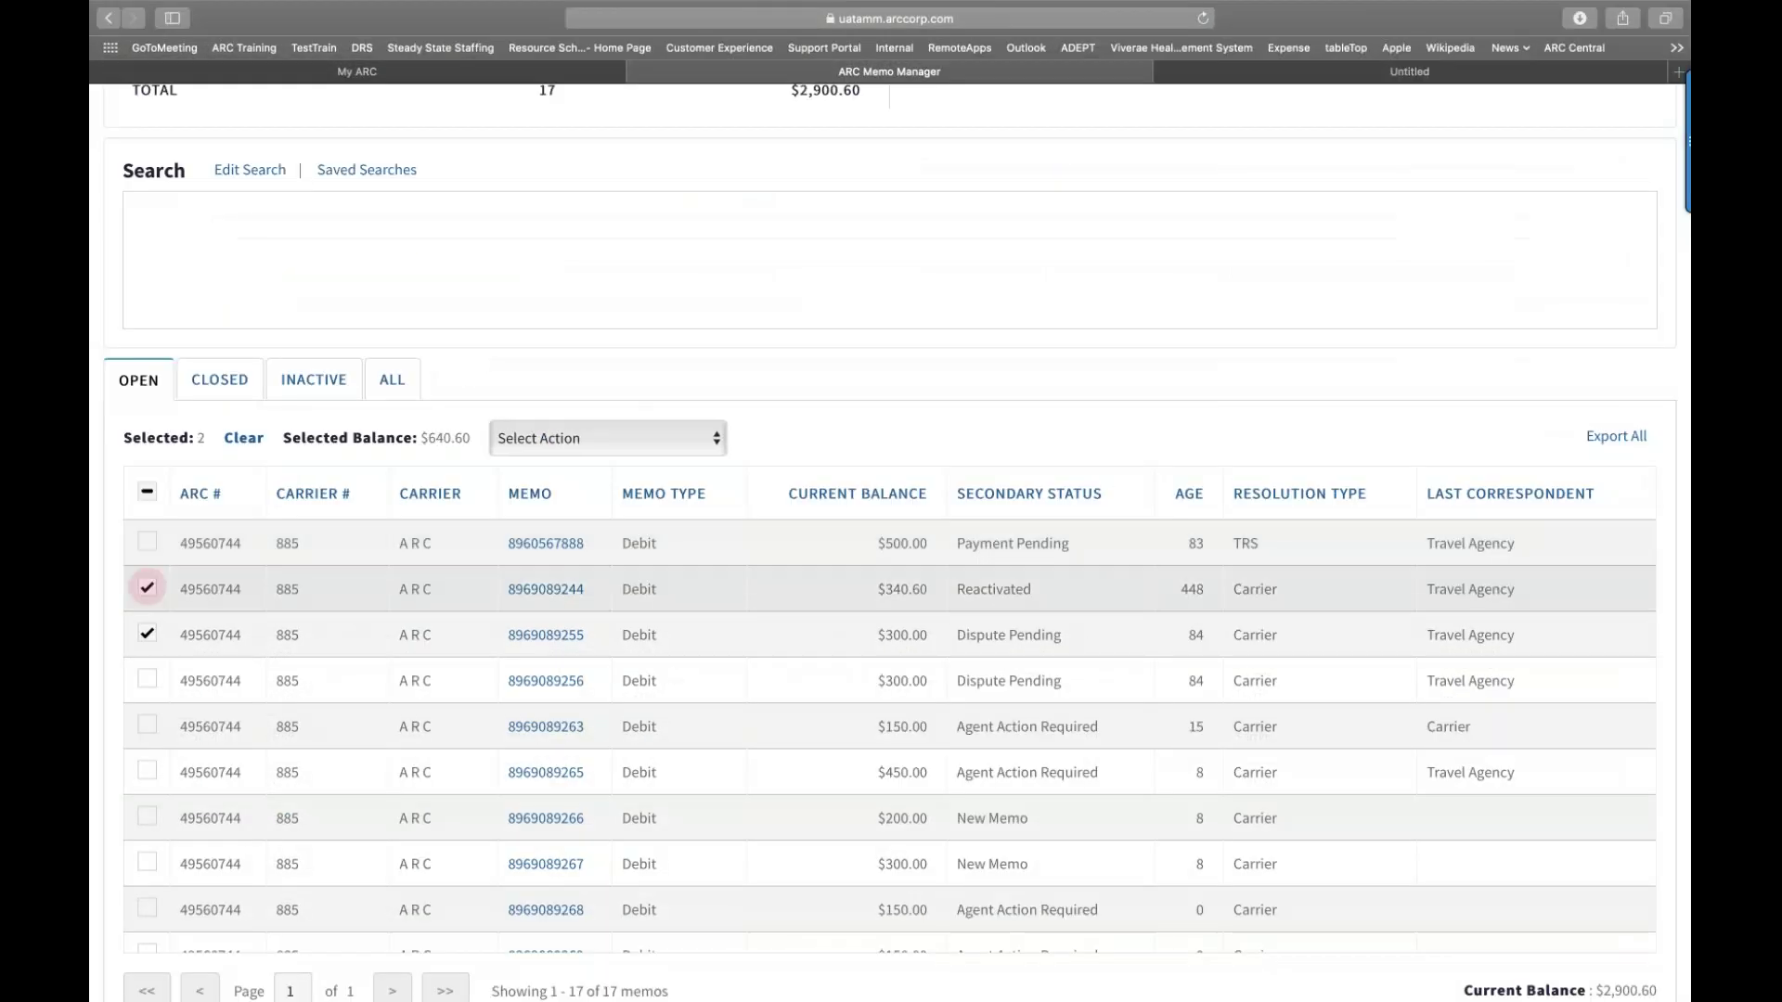
click(236, 590)
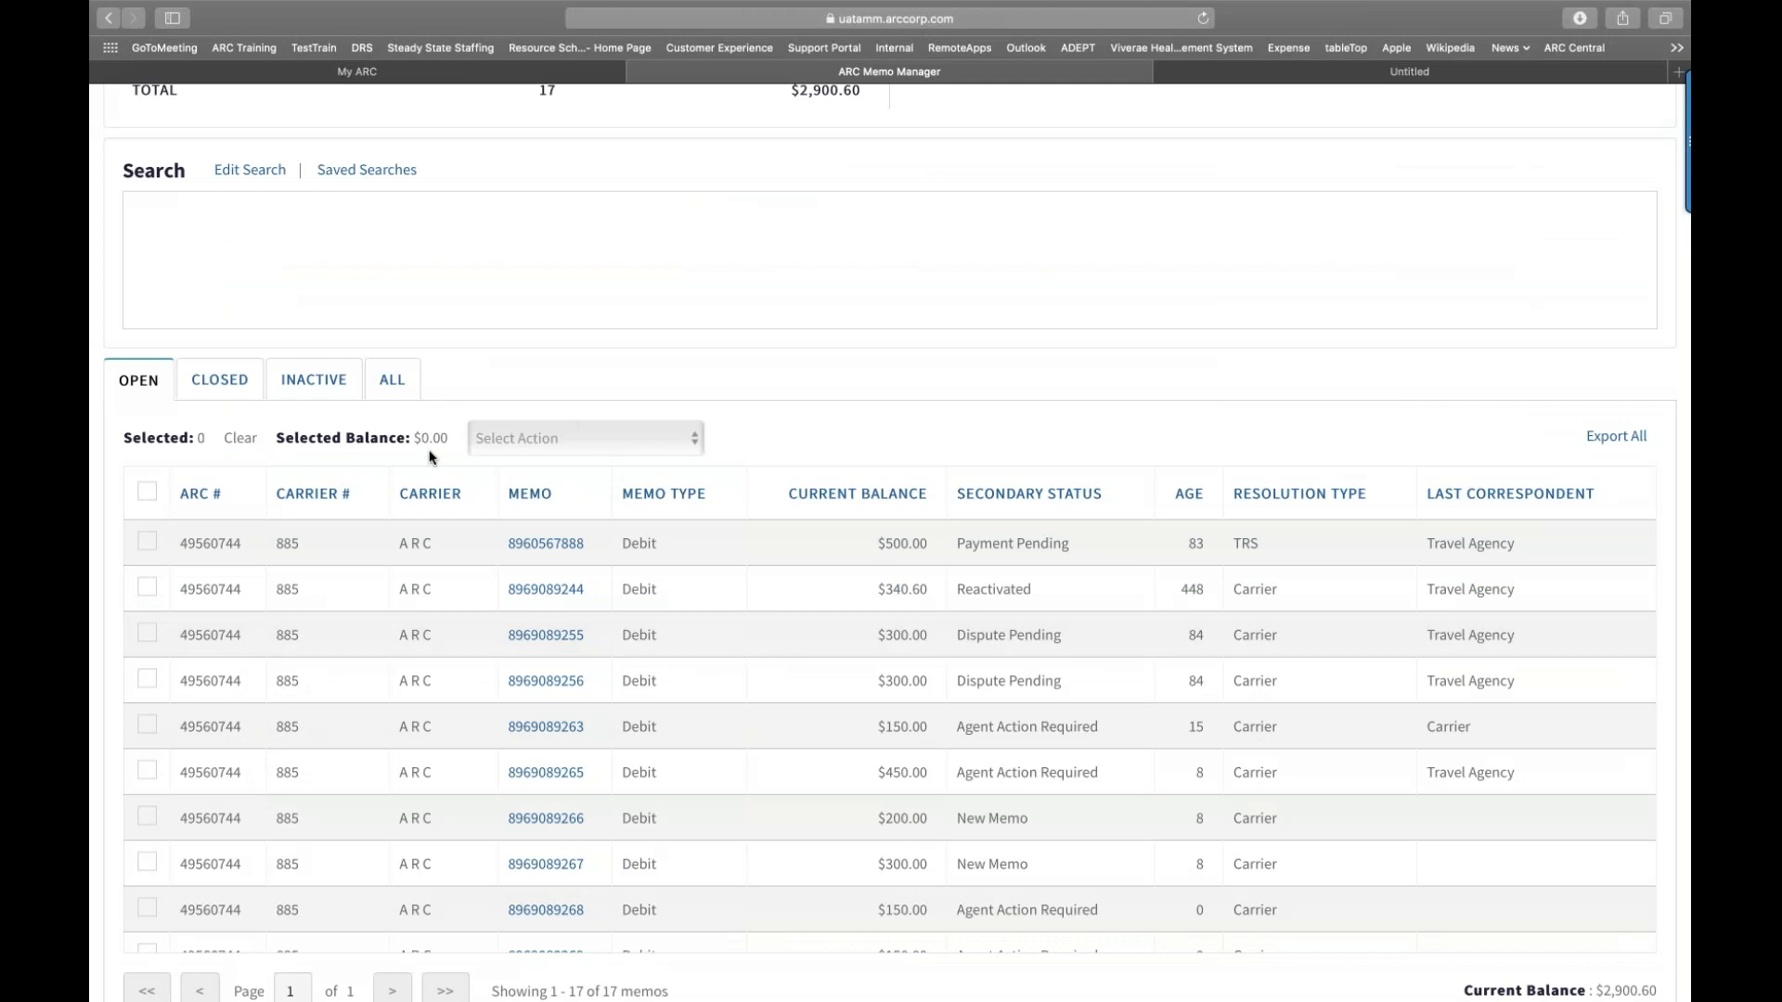
scroll(380, 487, down, 1)
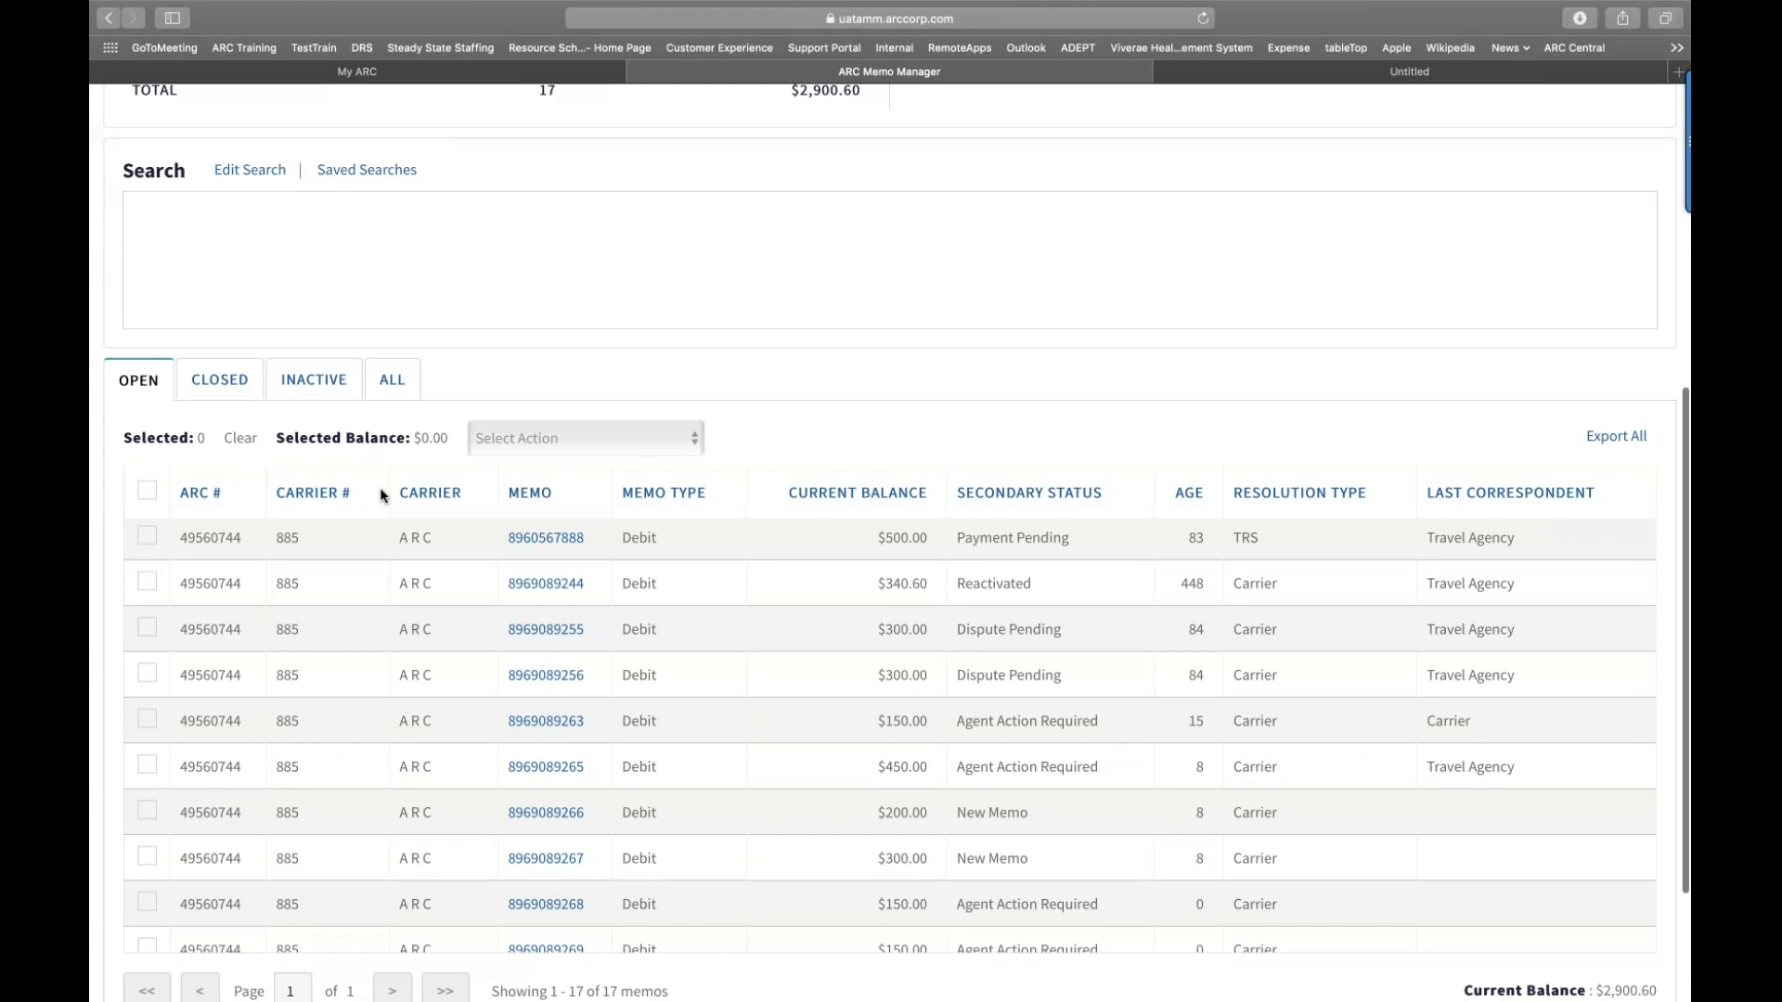
scroll(380, 487, down, 6)
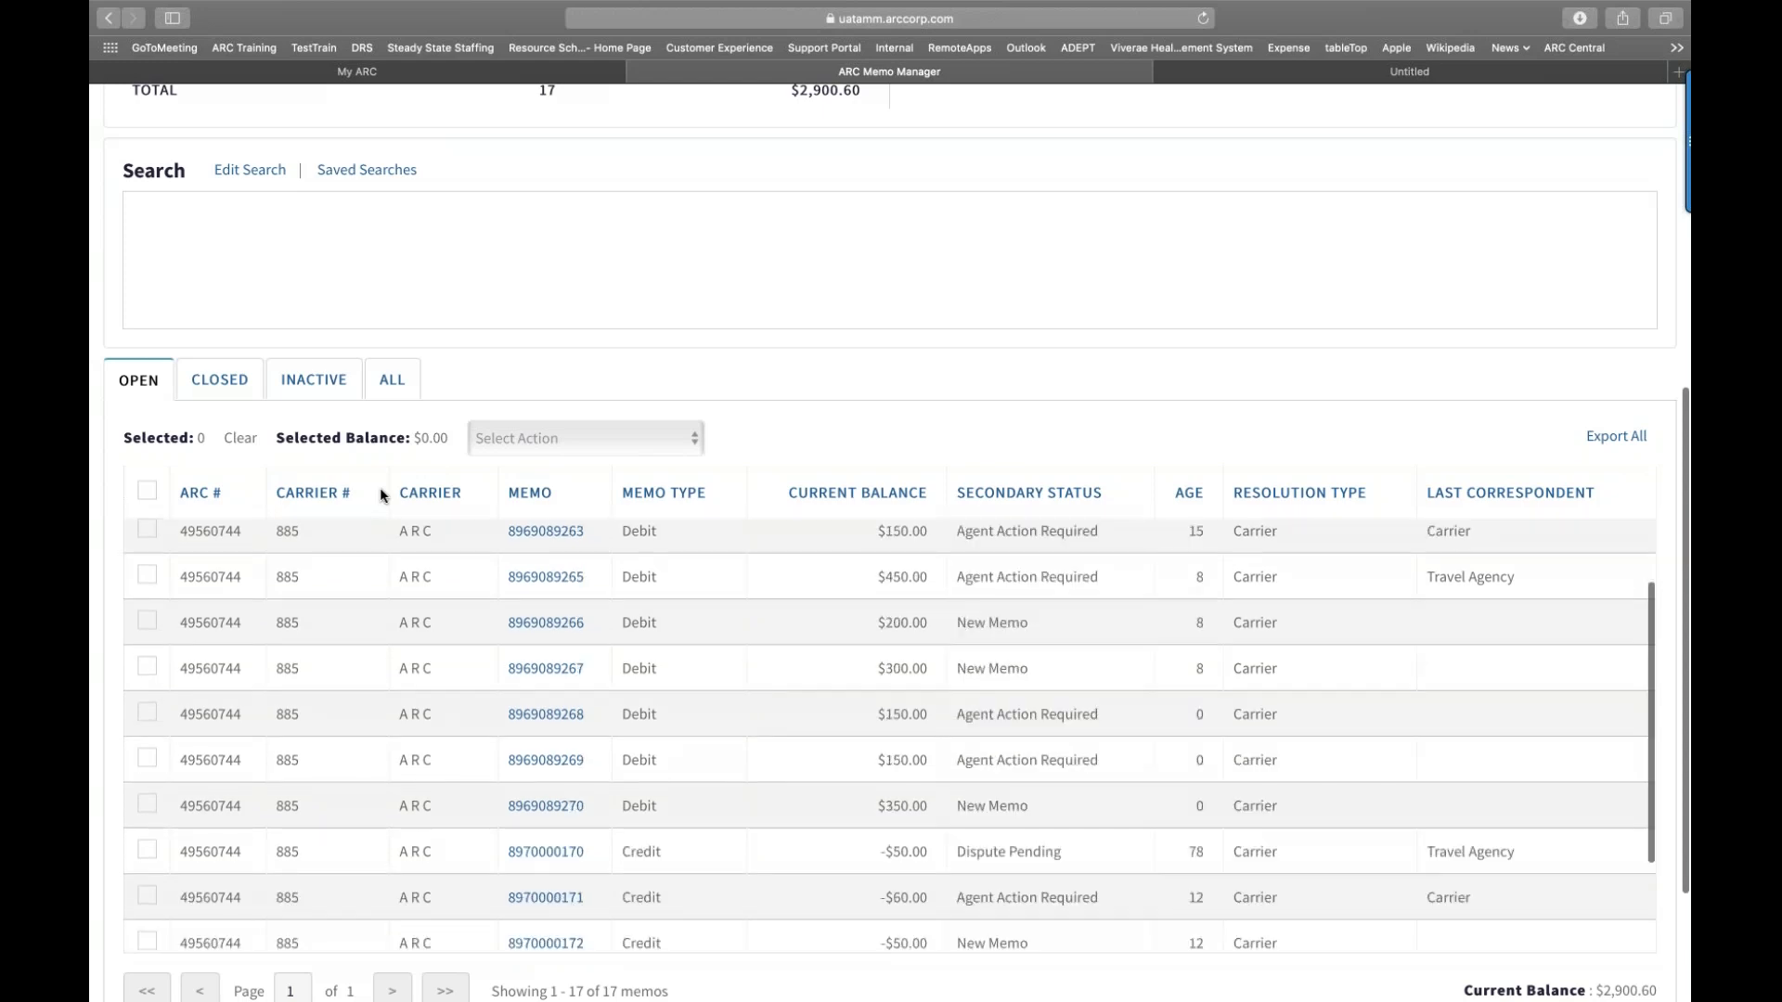
scroll(380, 487, down, 1)
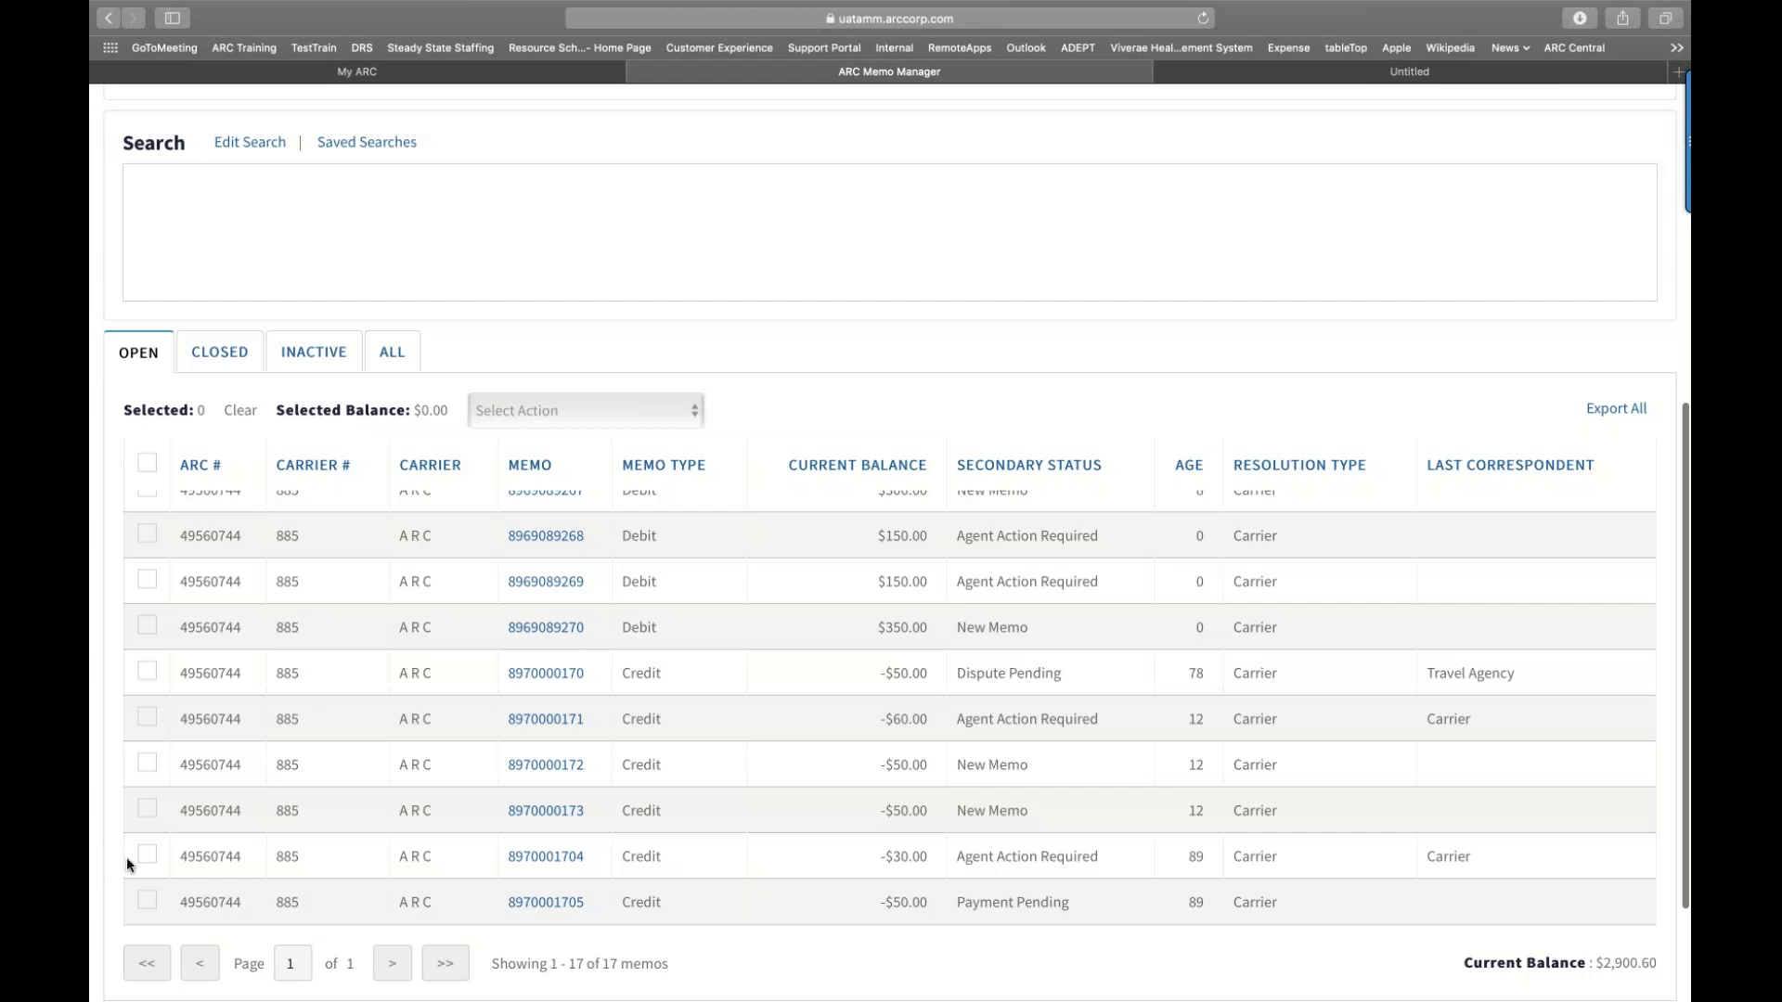
click(146, 810)
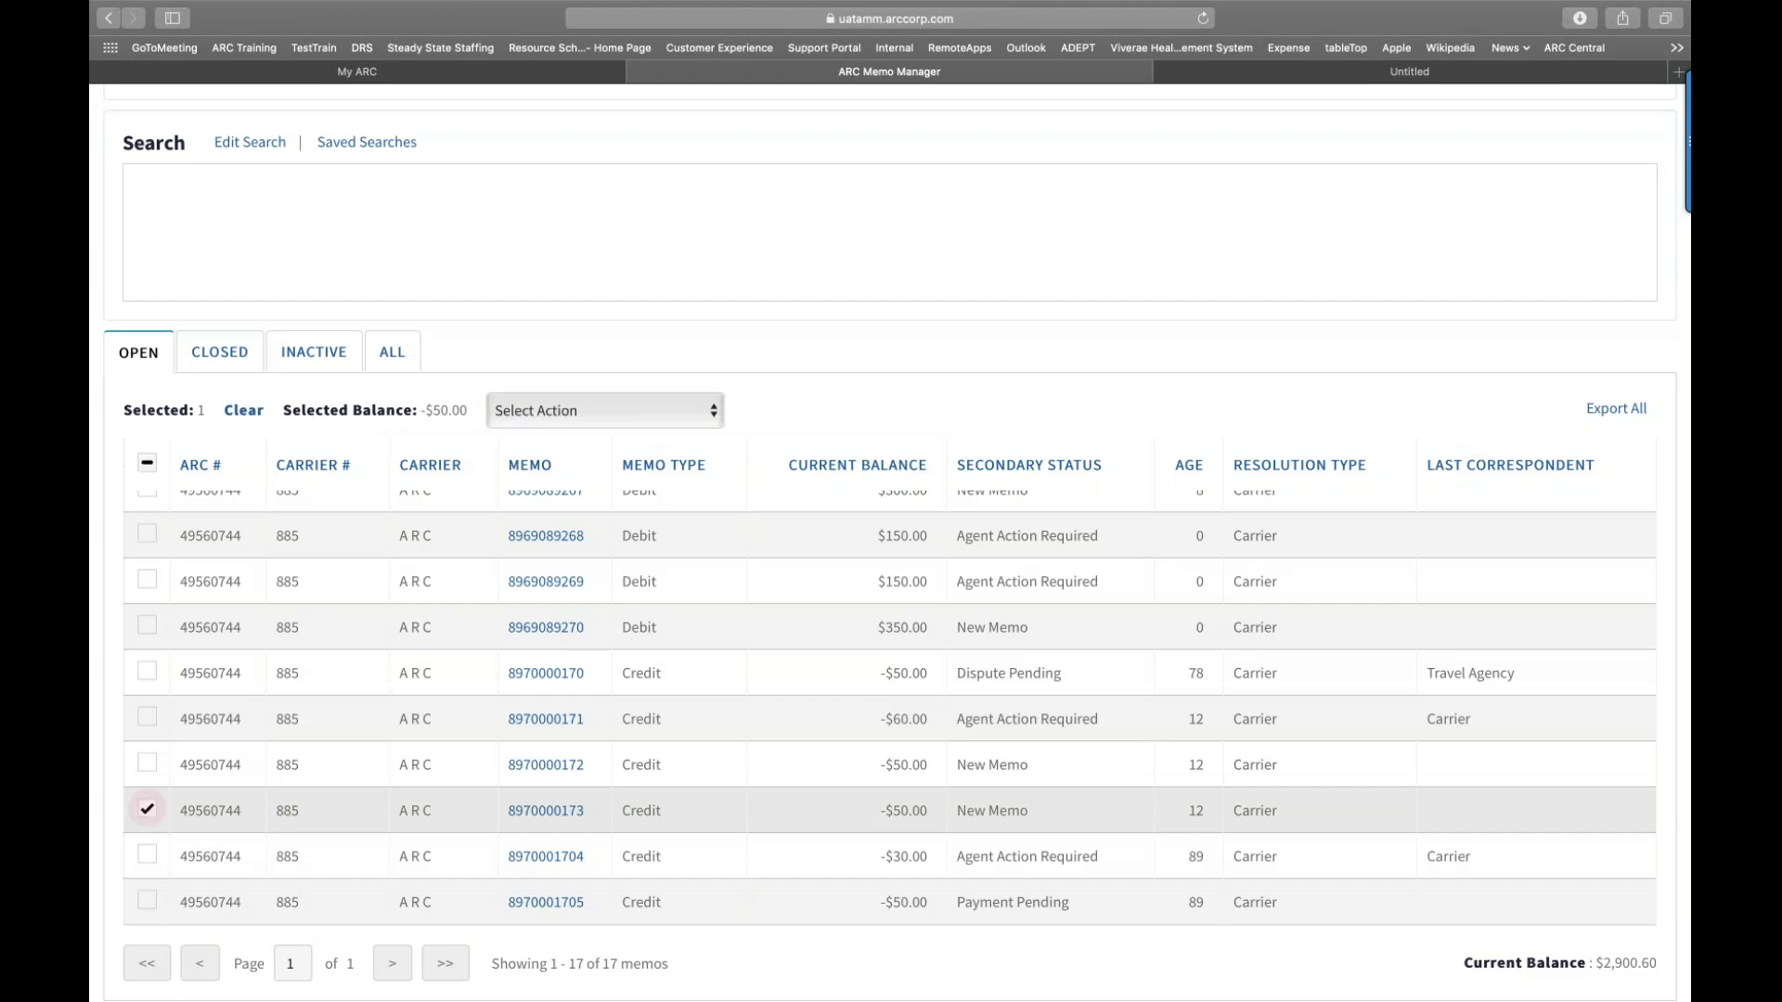
click(146, 854)
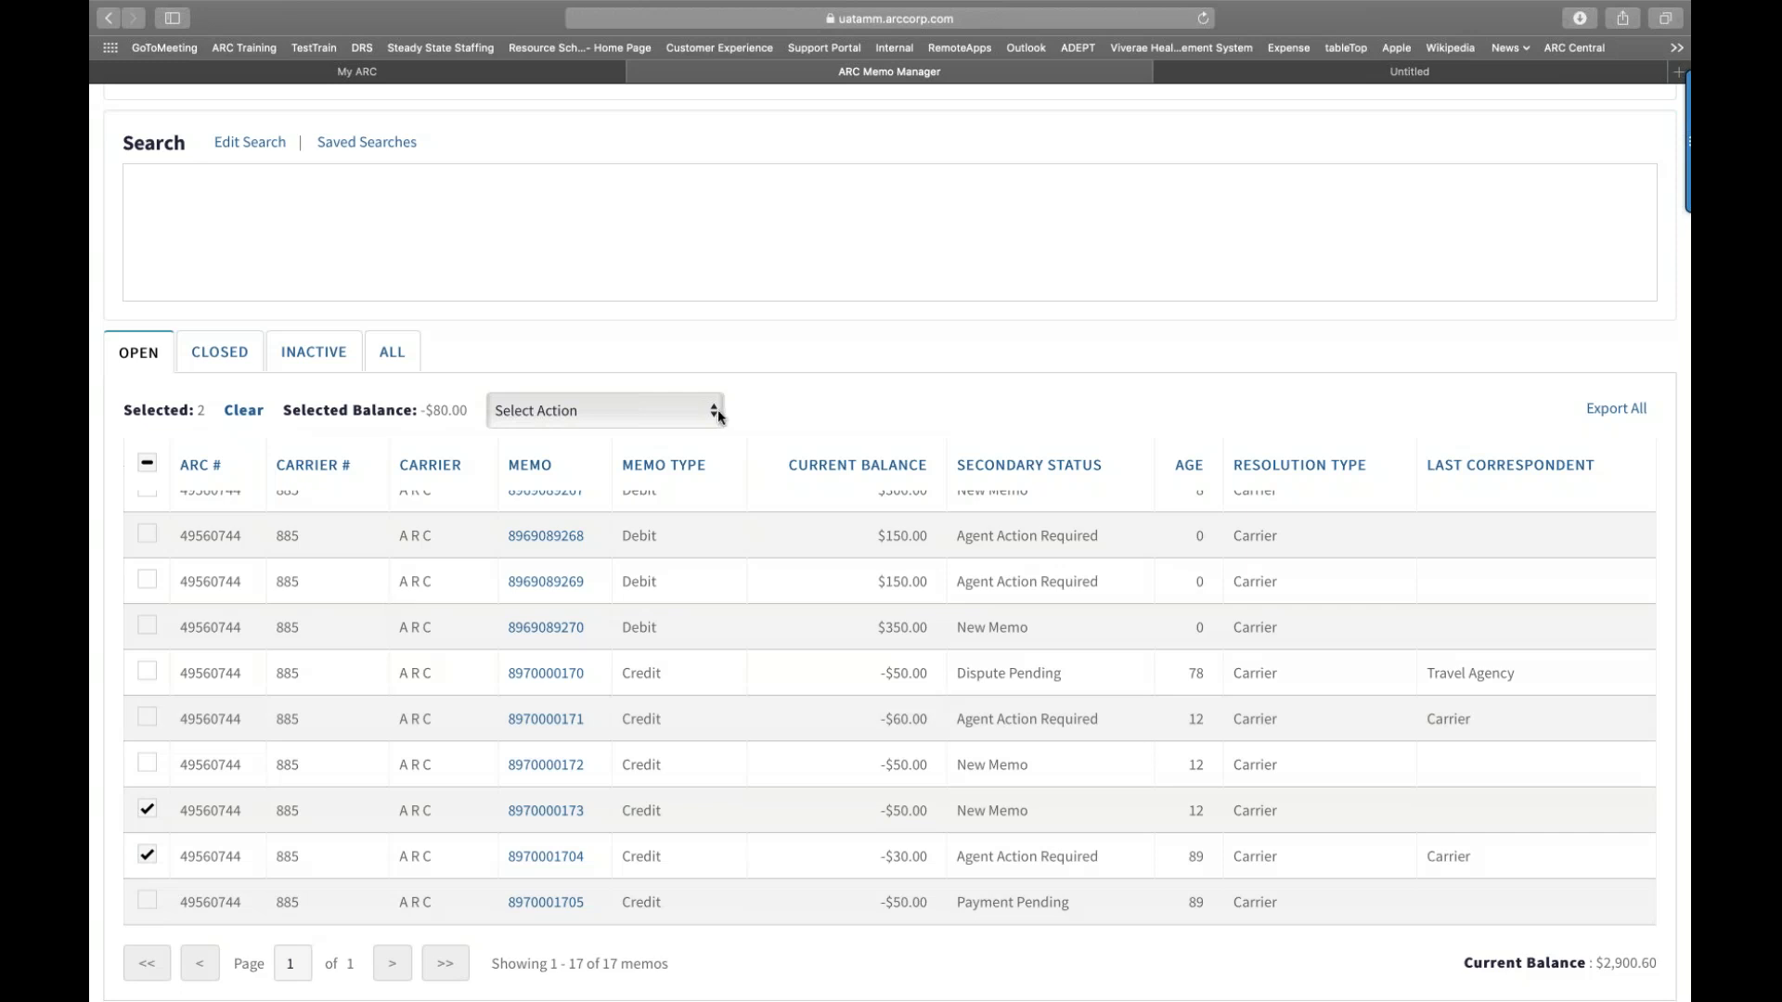
click(713, 409)
click(668, 486)
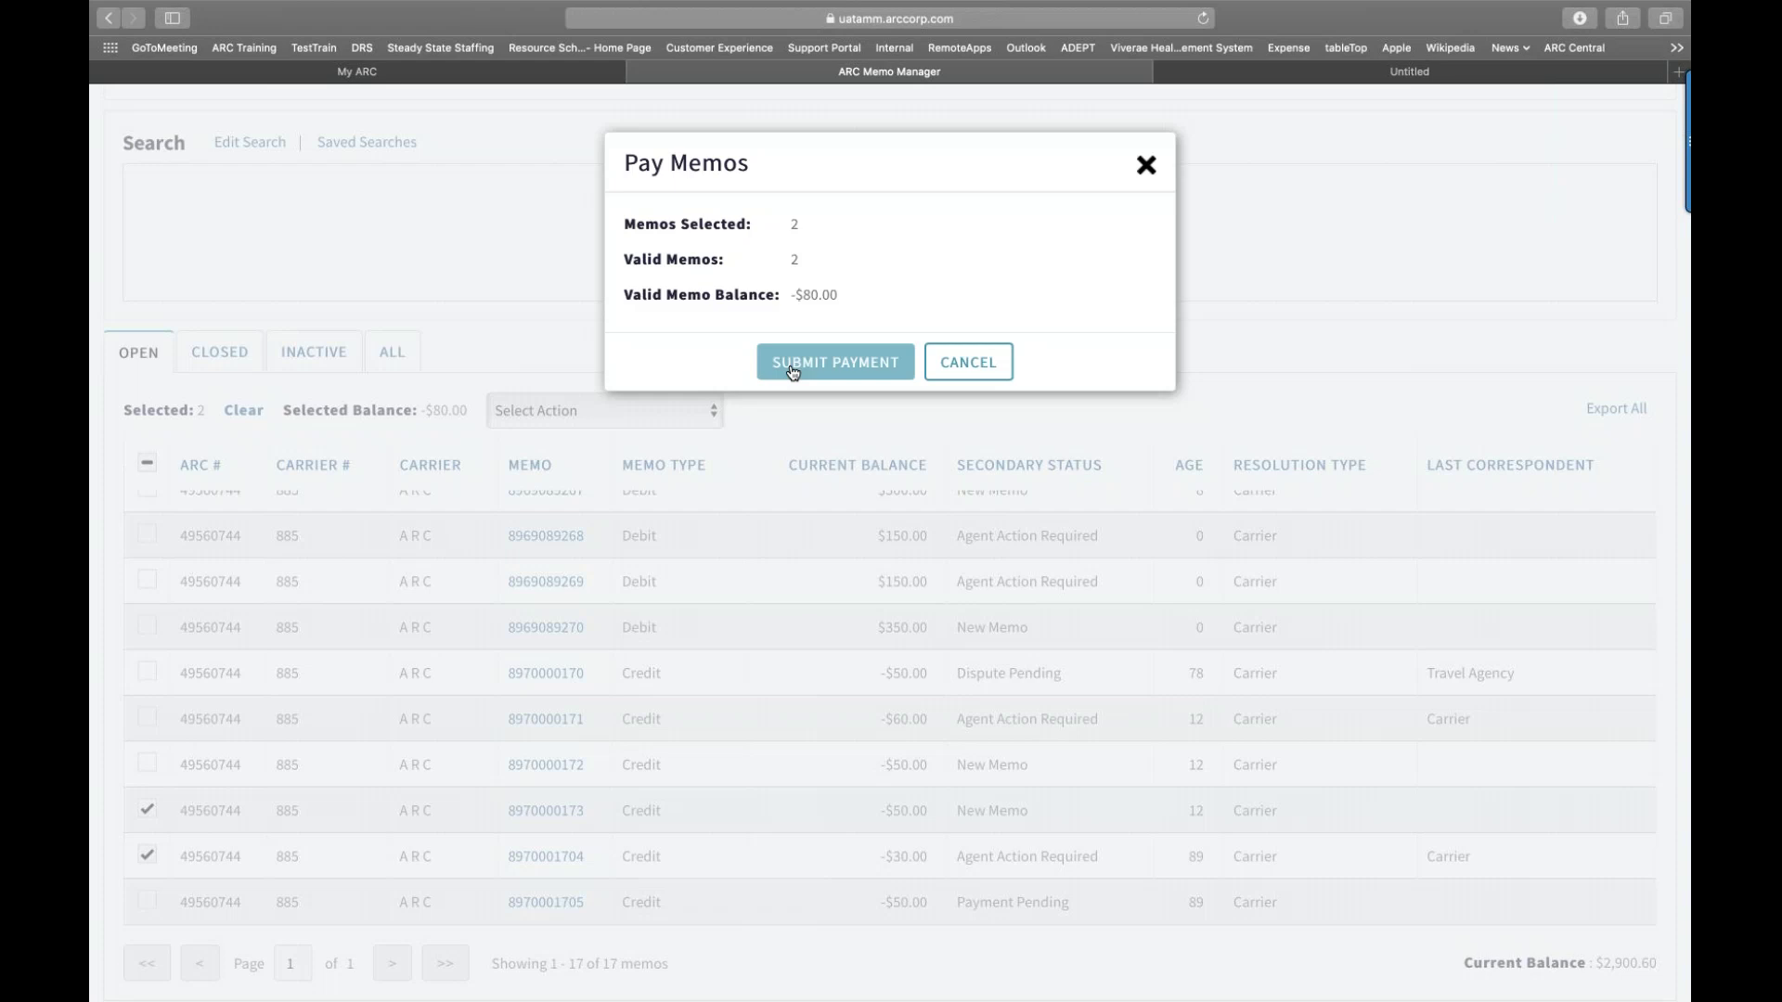
Step: Submit payment for both credit memos and close the invalid-carrier-code failure summary
click(792, 372)
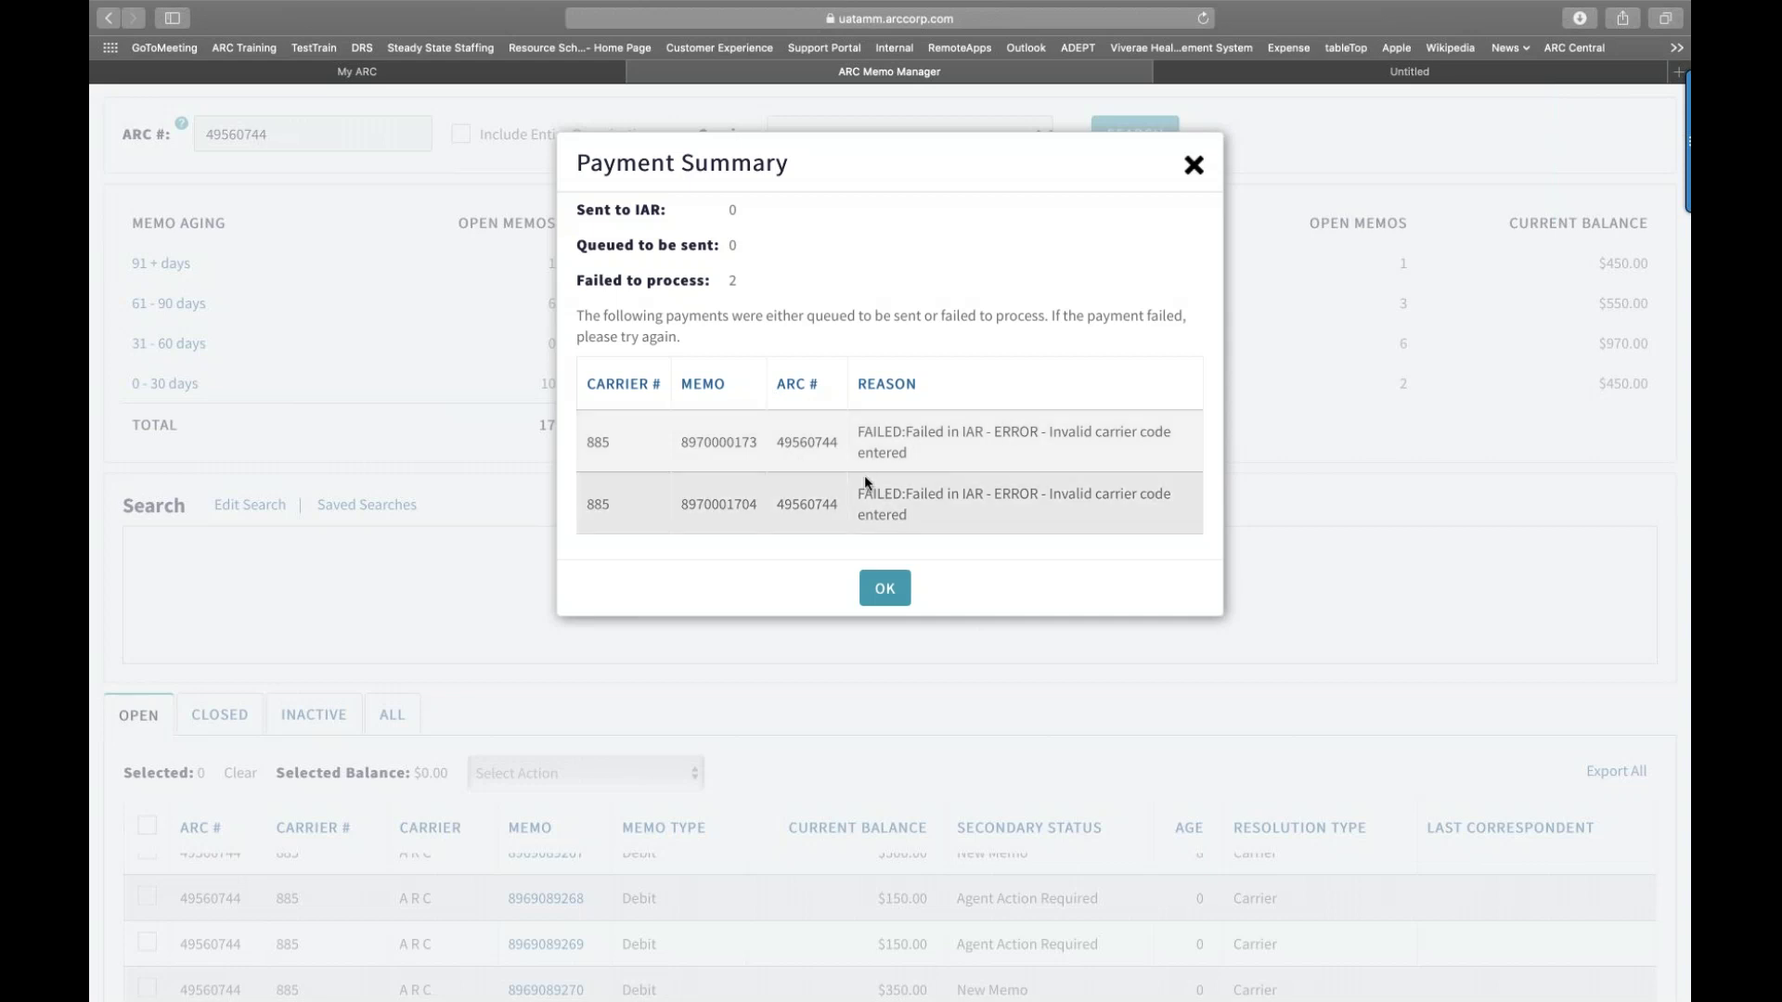
click(883, 593)
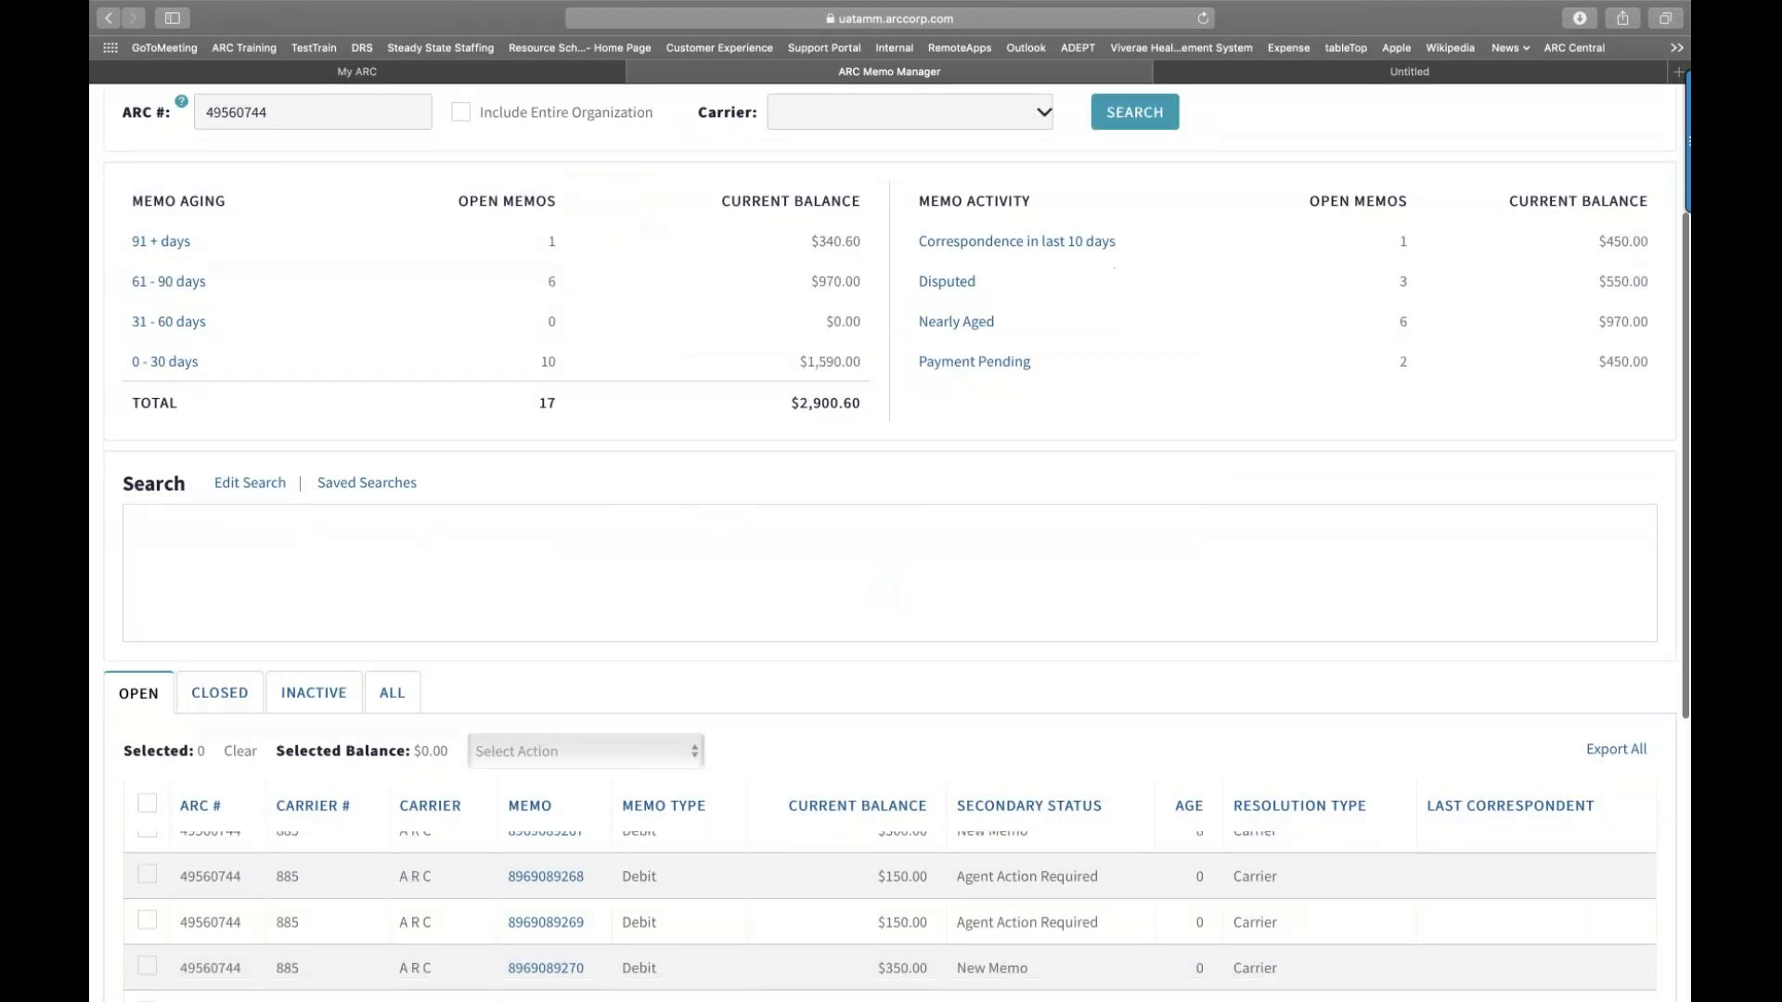
scroll(882, 593, down, 2)
scroll(889, 543, down, 4)
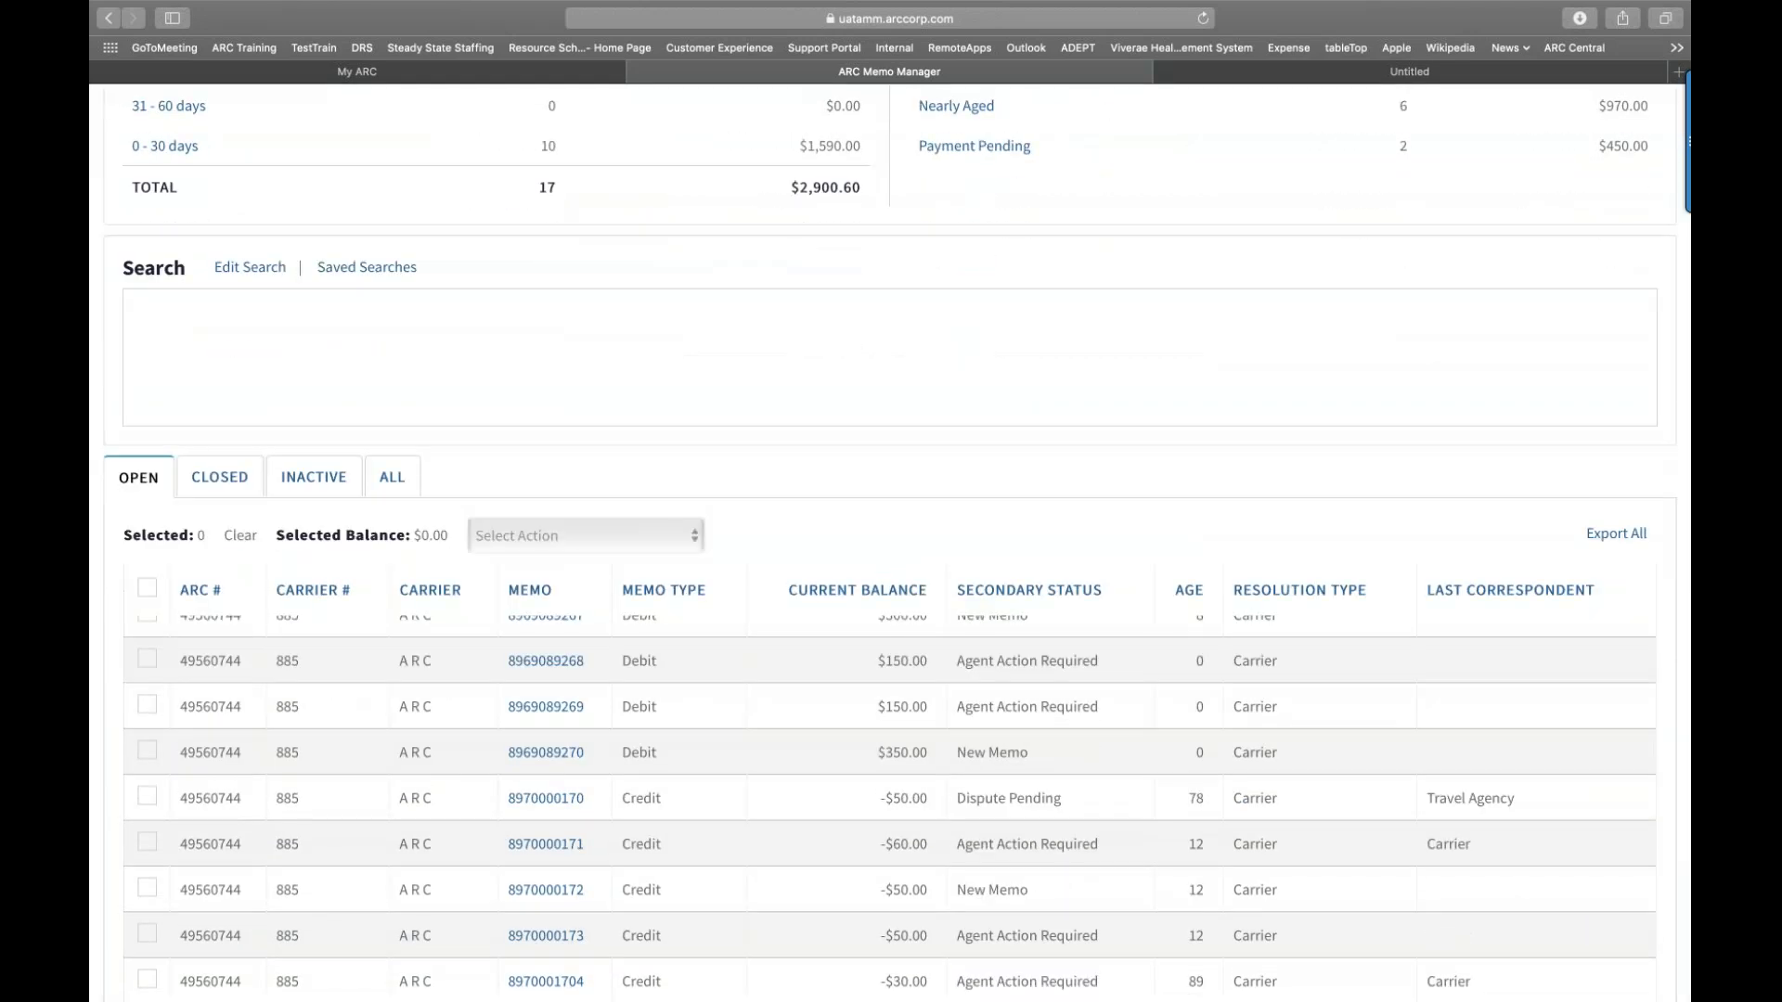
scroll(1037, 587, up, 5)
scroll(1038, 587, up, 5)
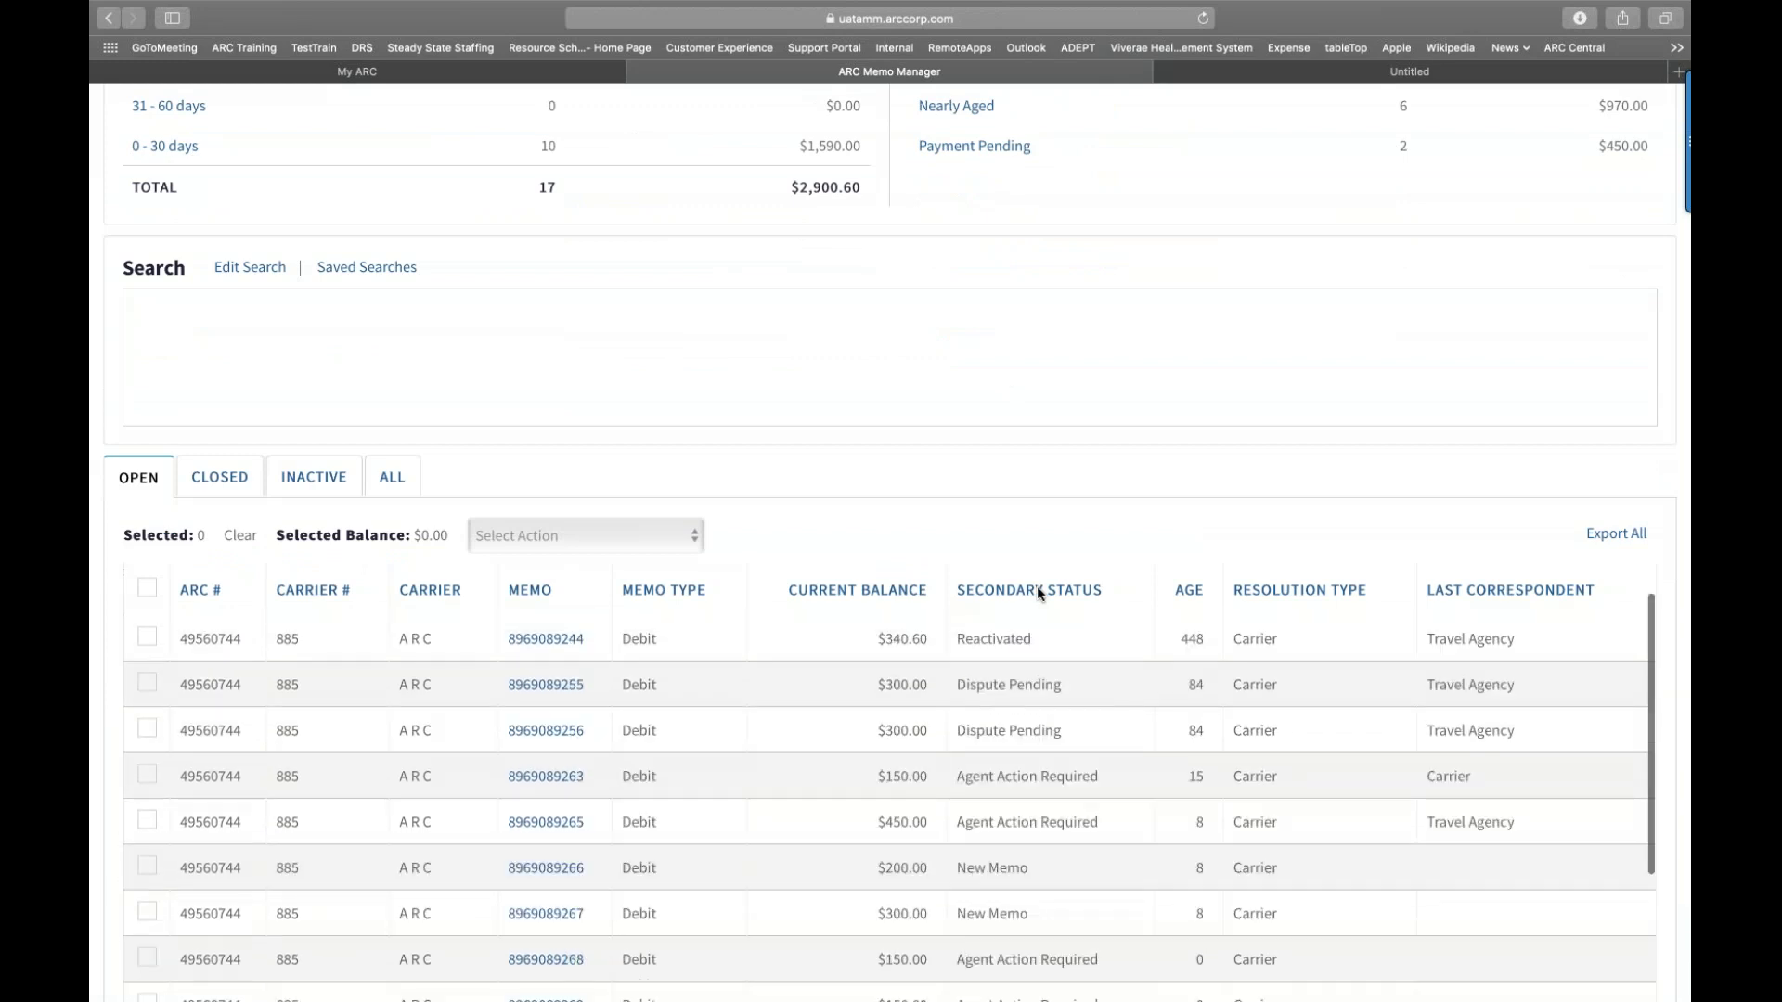
scroll(1037, 594, down, 3)
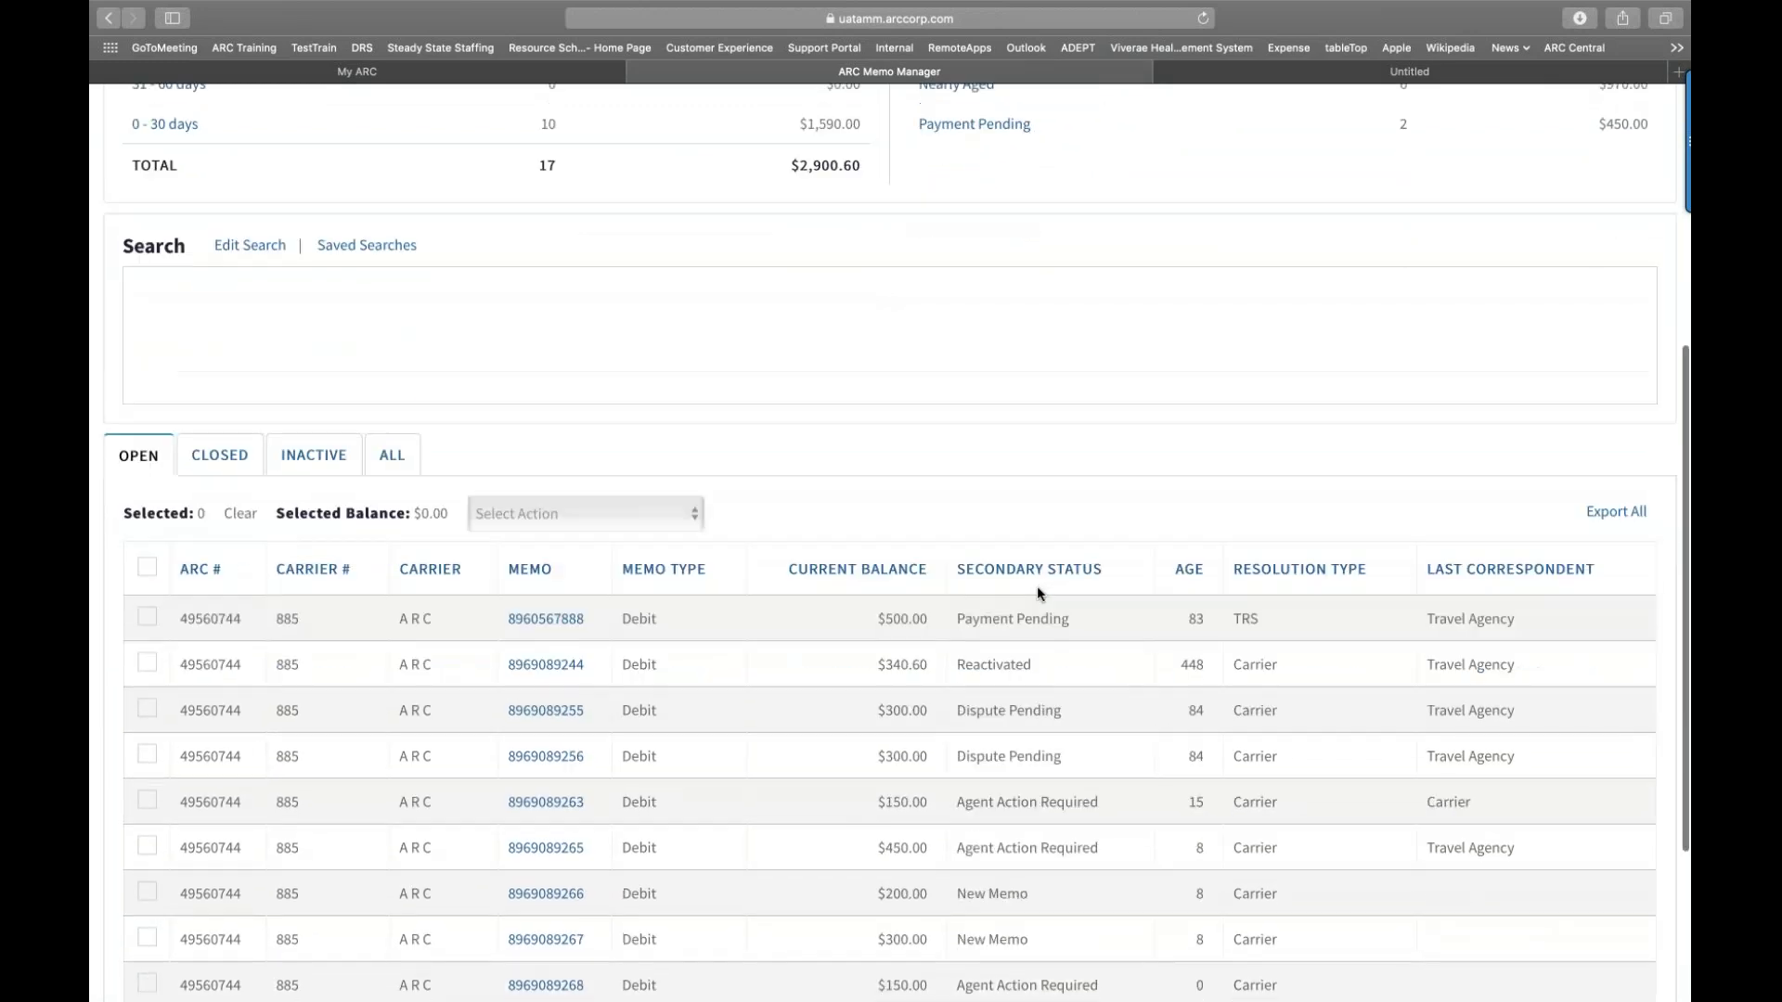
scroll(863, 586, up, 1)
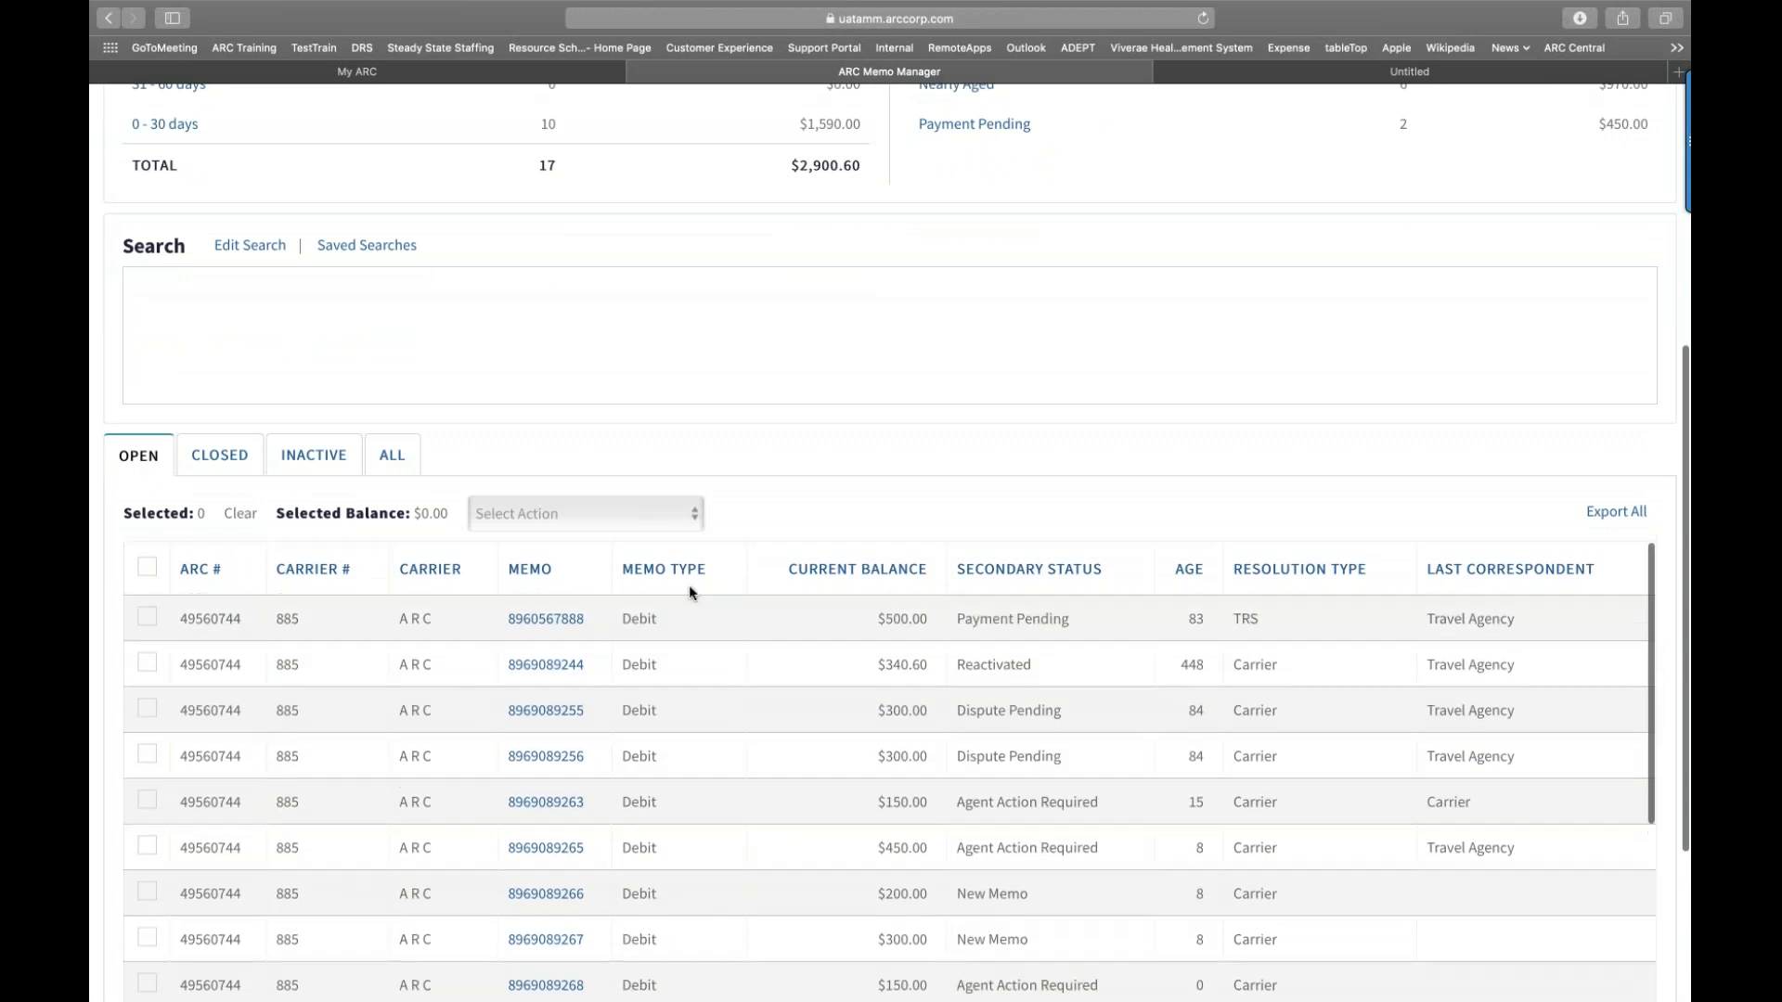
click(147, 664)
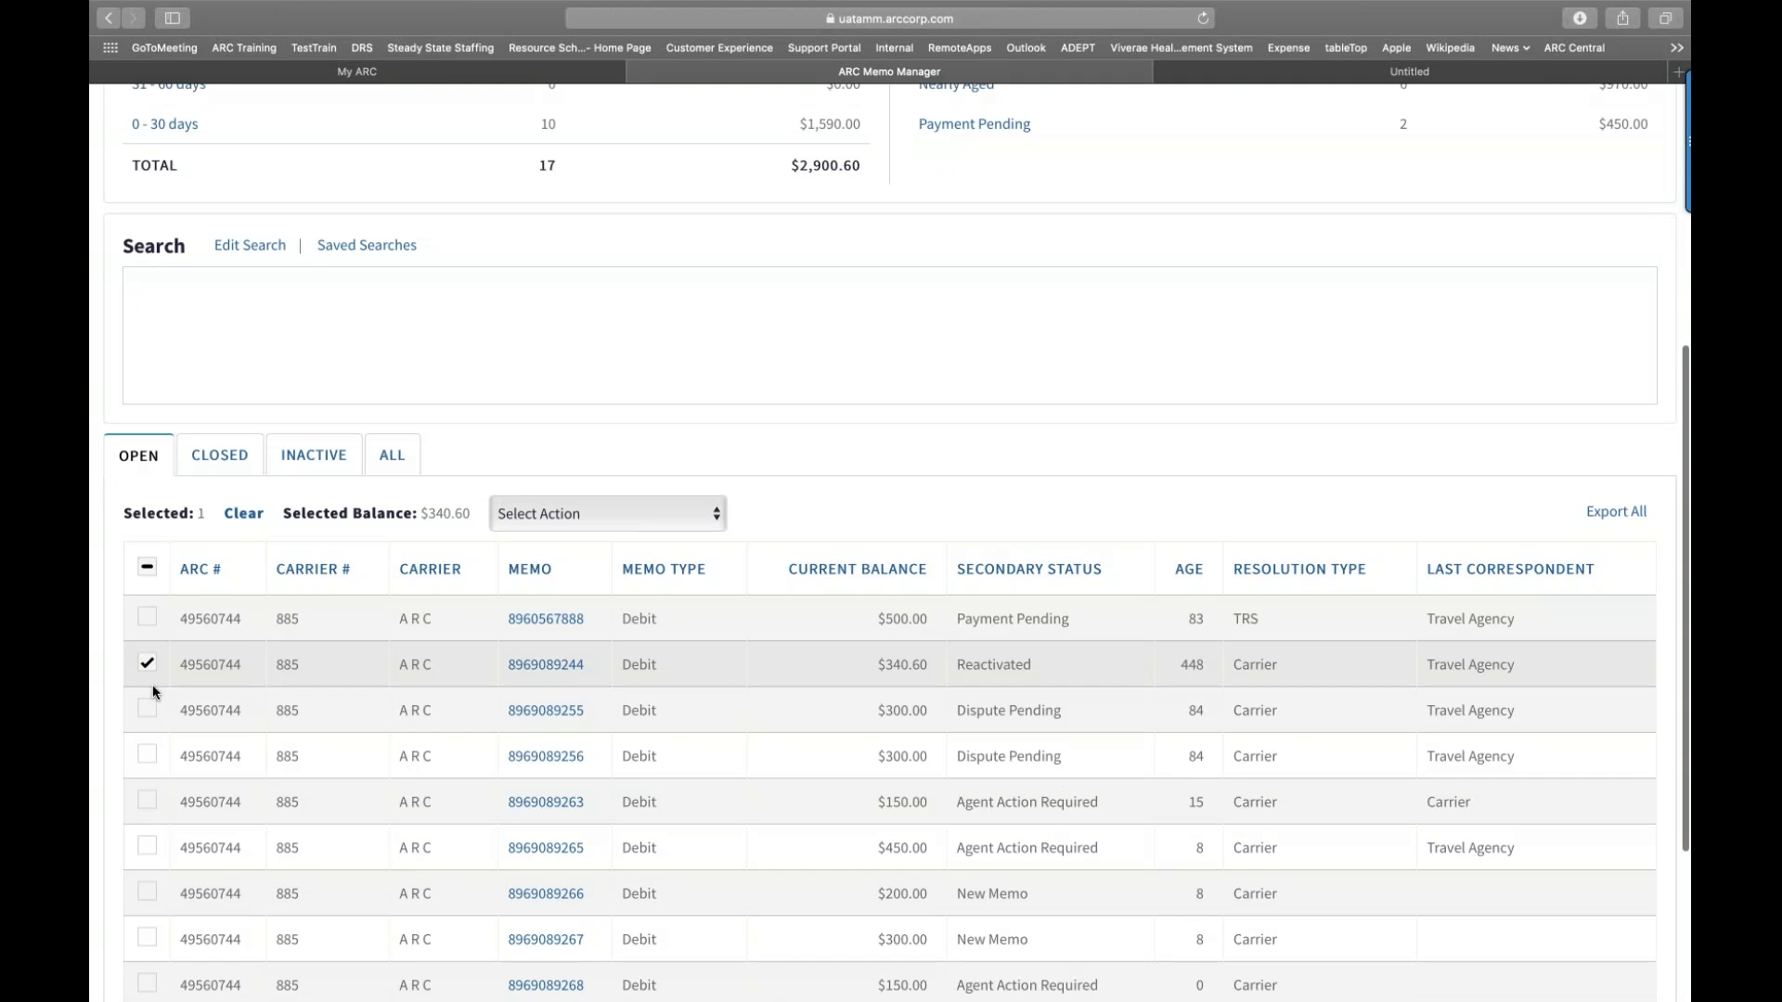
scroll(153, 692, down, 1)
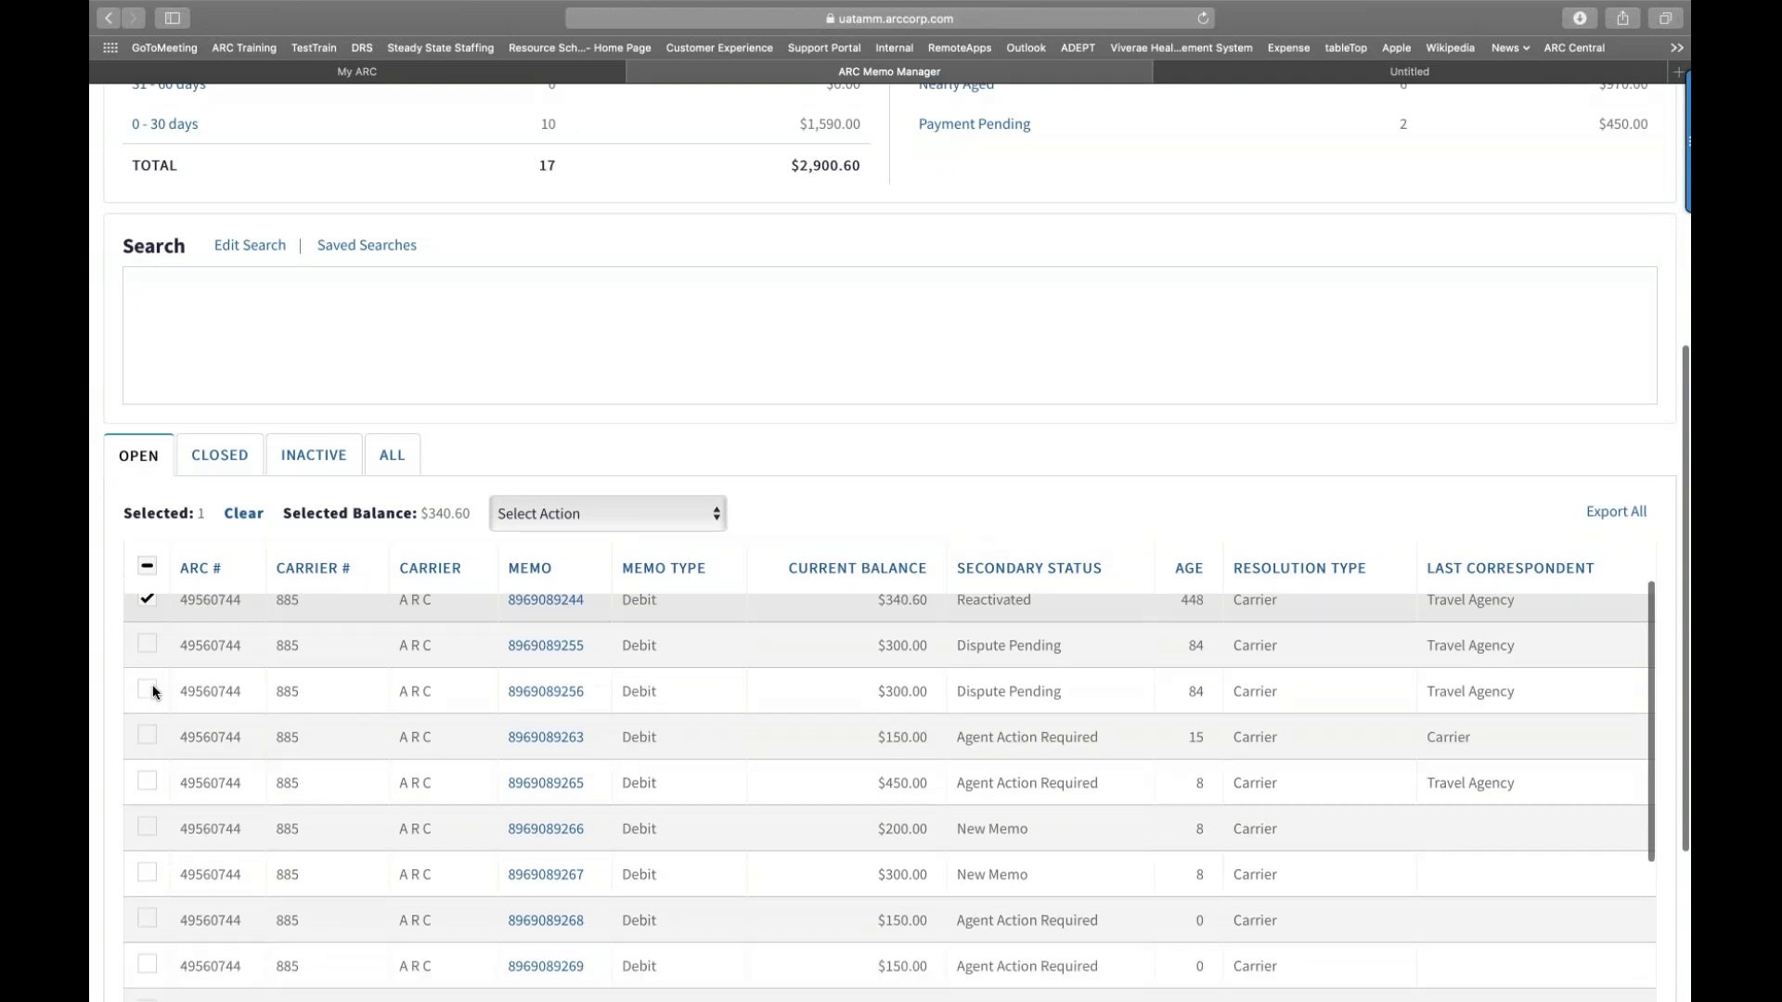
scroll(148, 733, down, 1)
scroll(135, 770, down, 5)
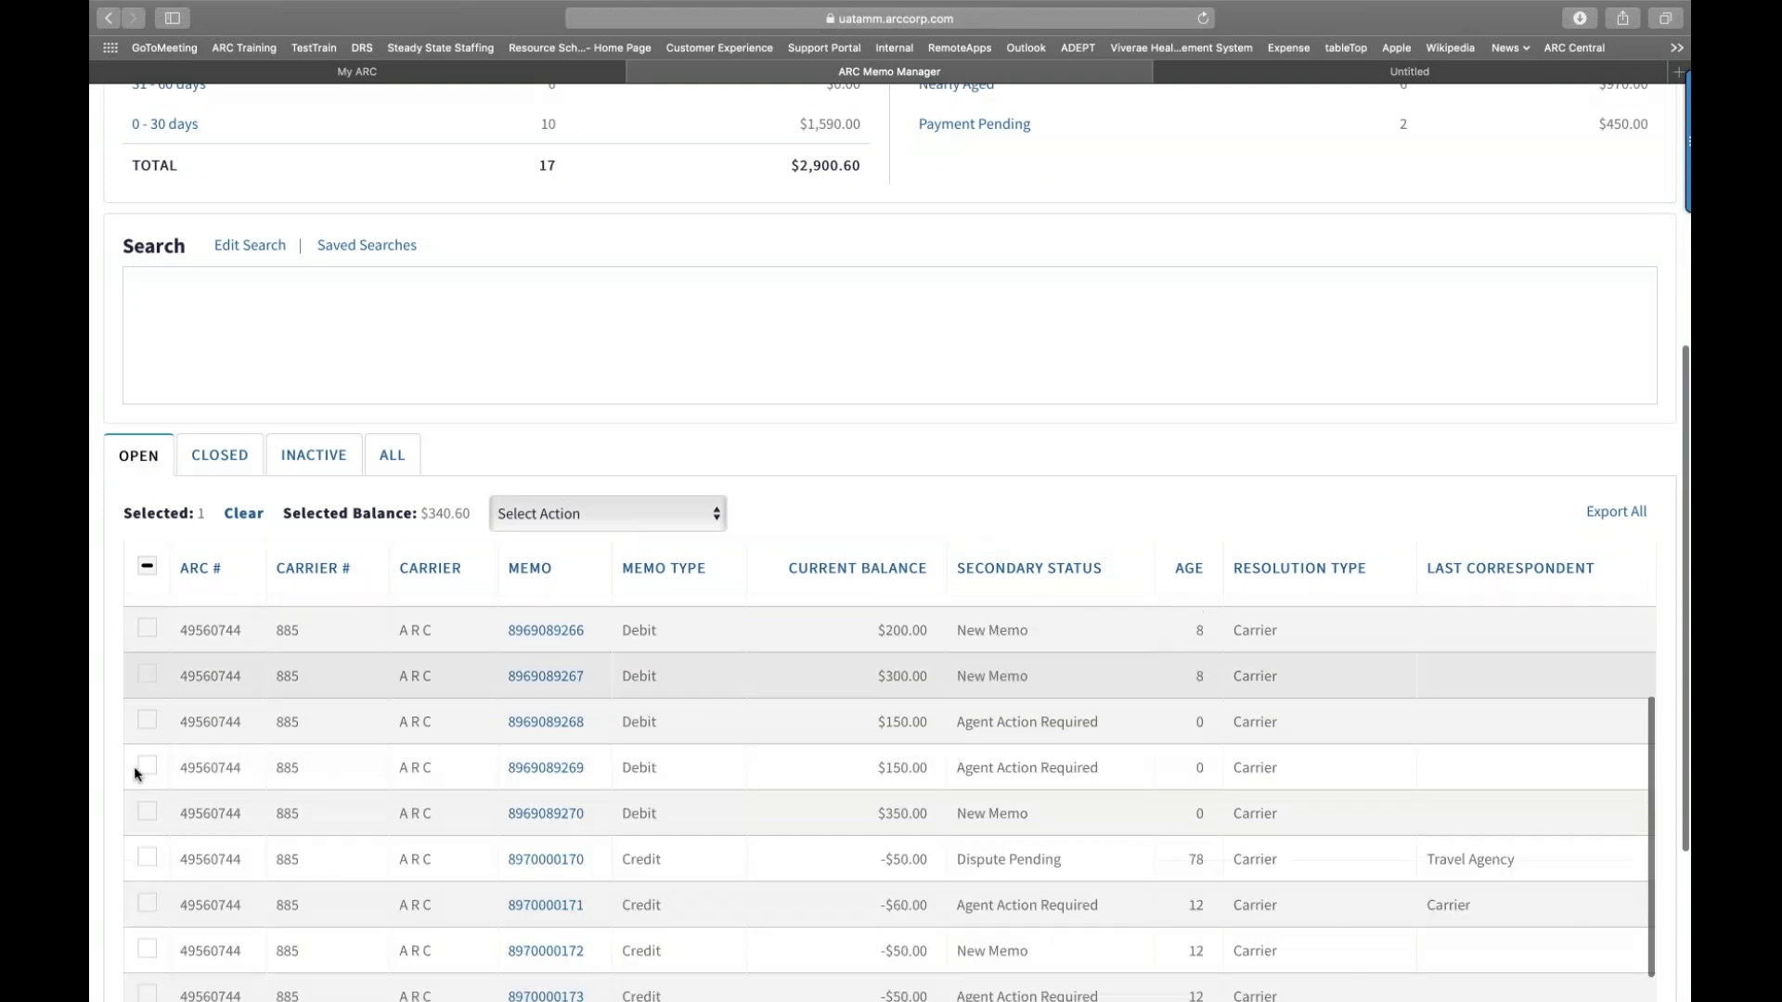
scroll(186, 844, down, 1)
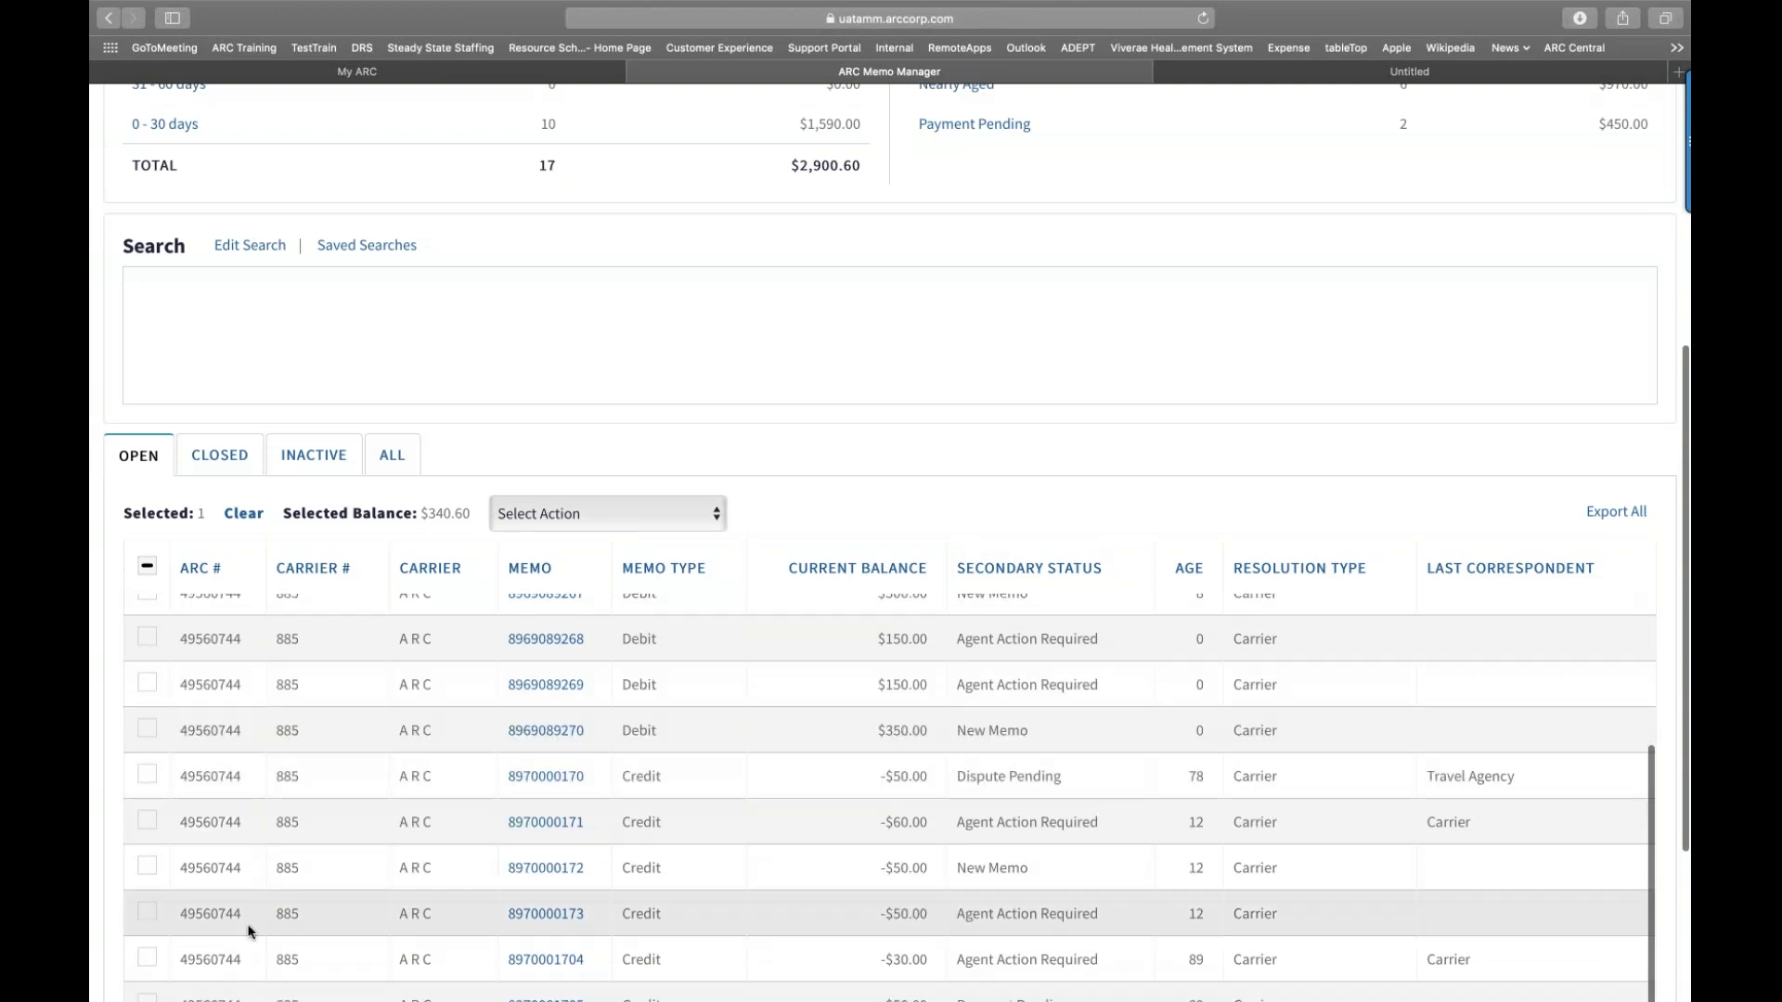
scroll(249, 931, down, 1)
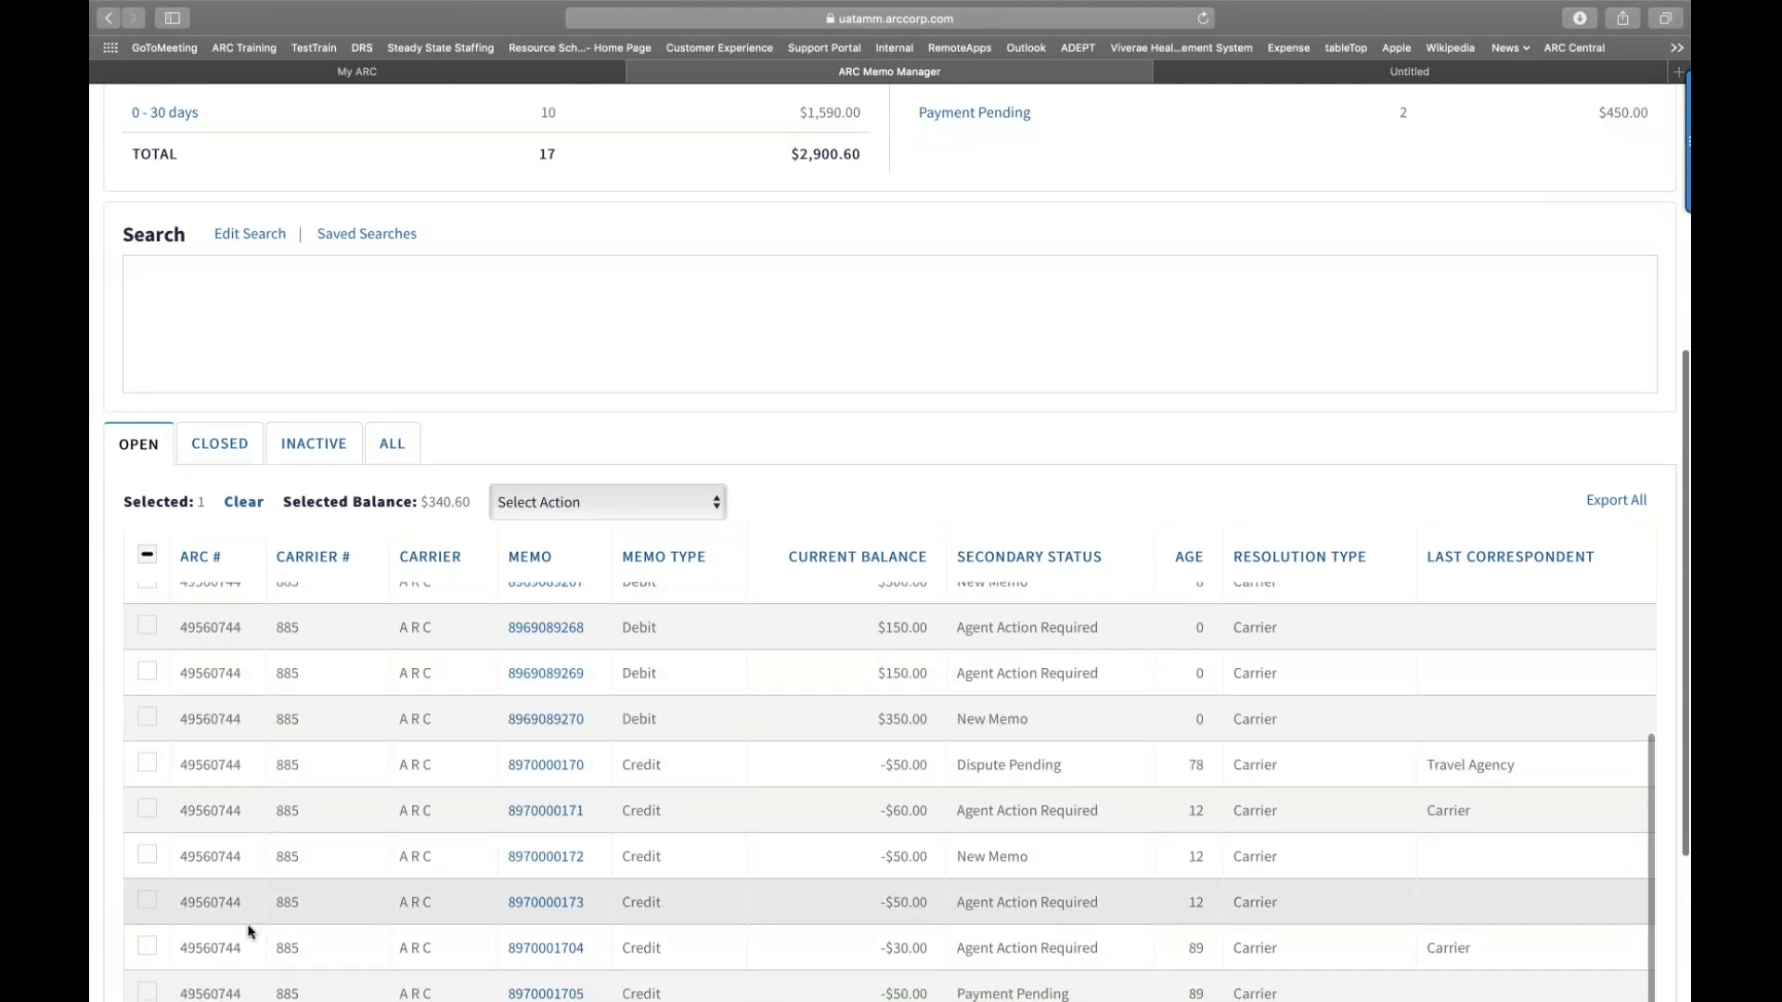
scroll(249, 930, down, 2)
scroll(249, 931, up, 3)
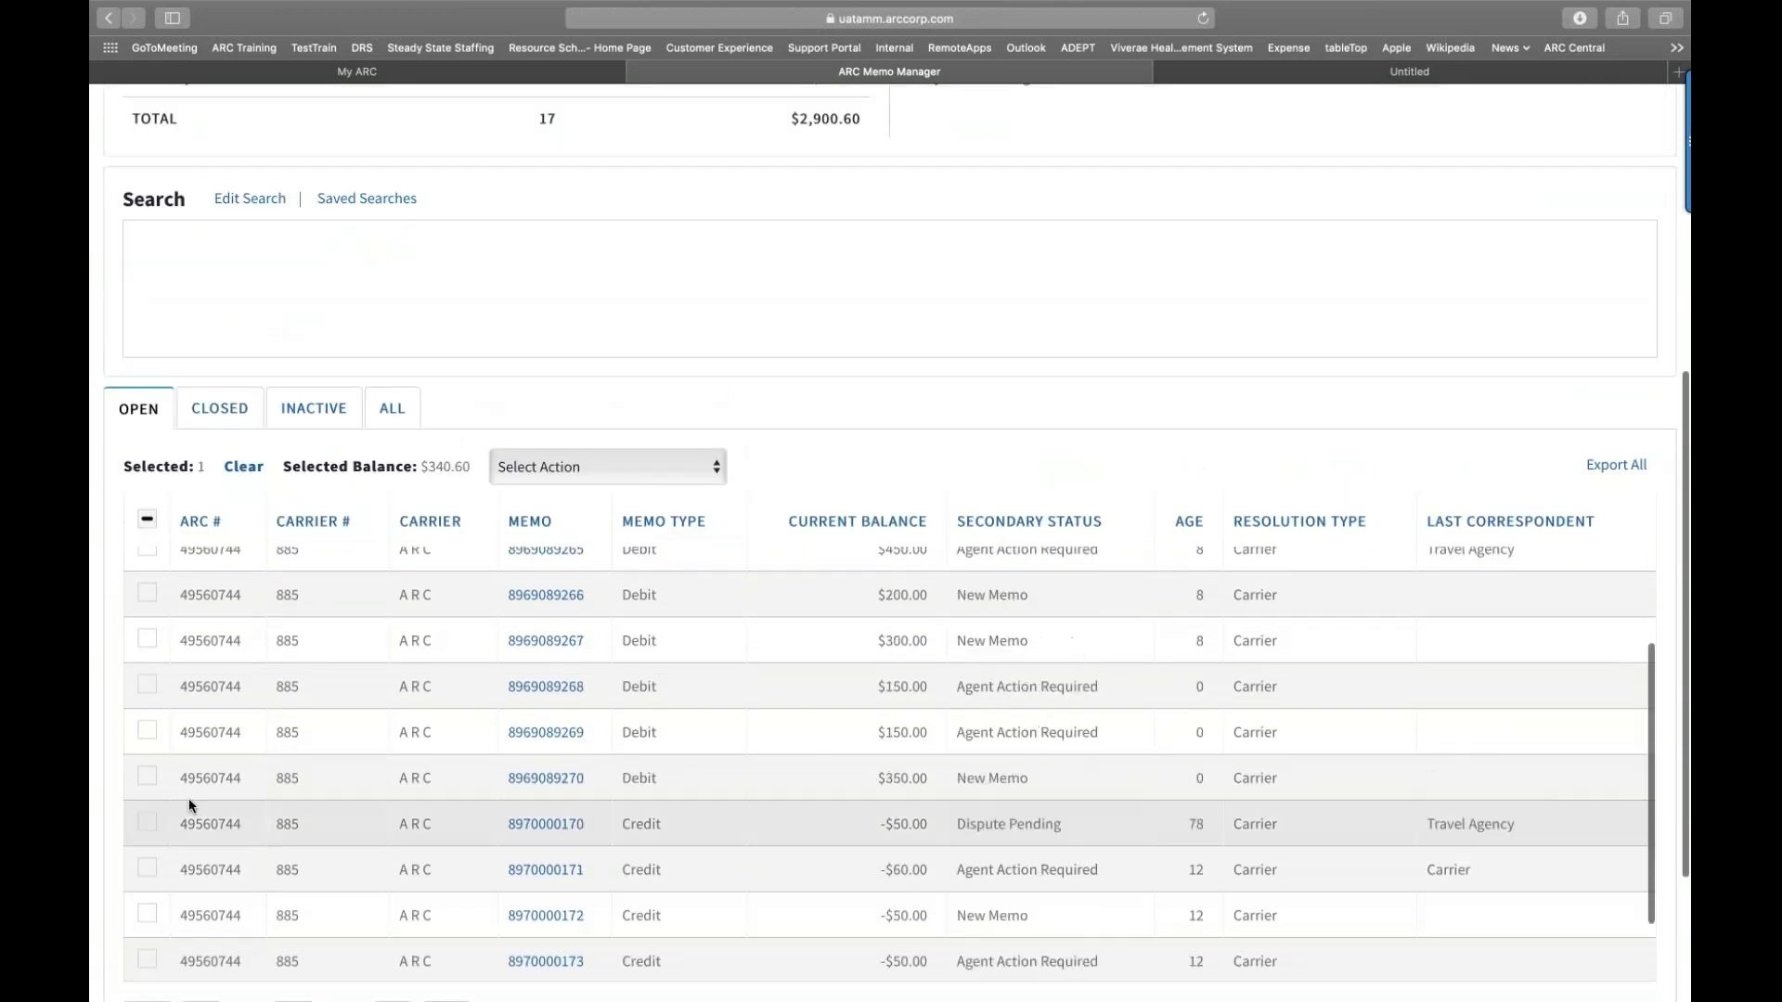
click(147, 732)
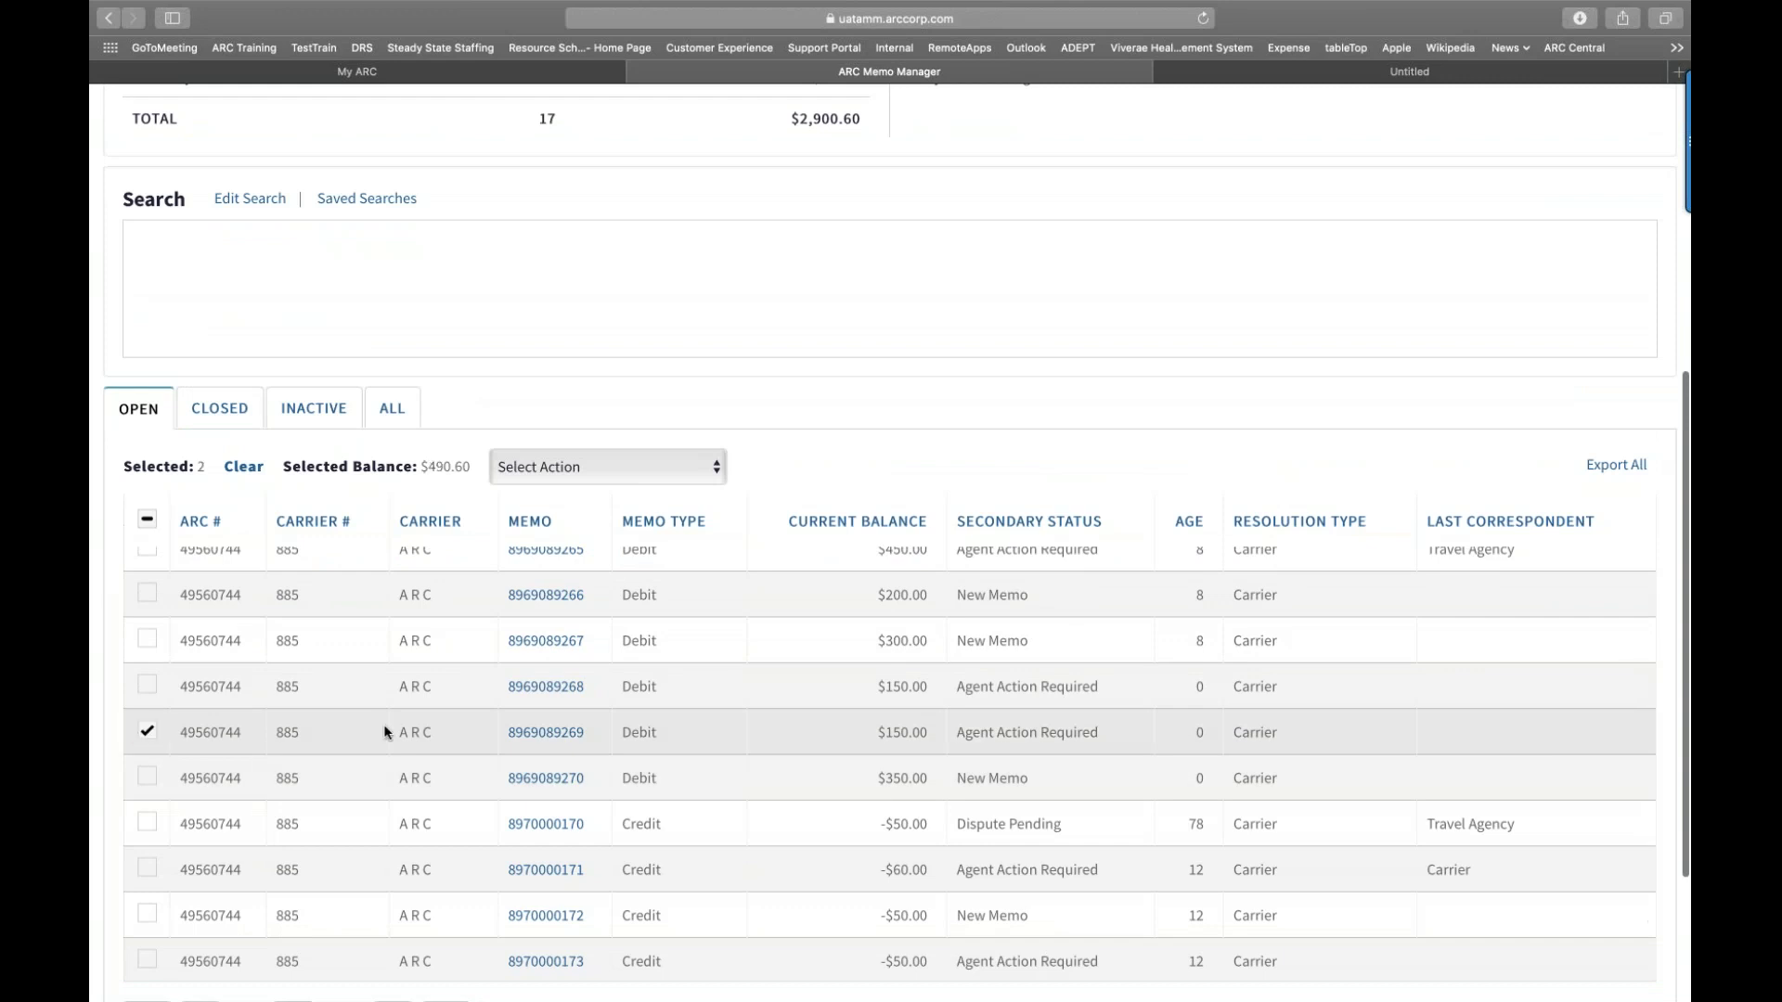
scroll(414, 725, up, 3)
scroll(413, 725, up, 2)
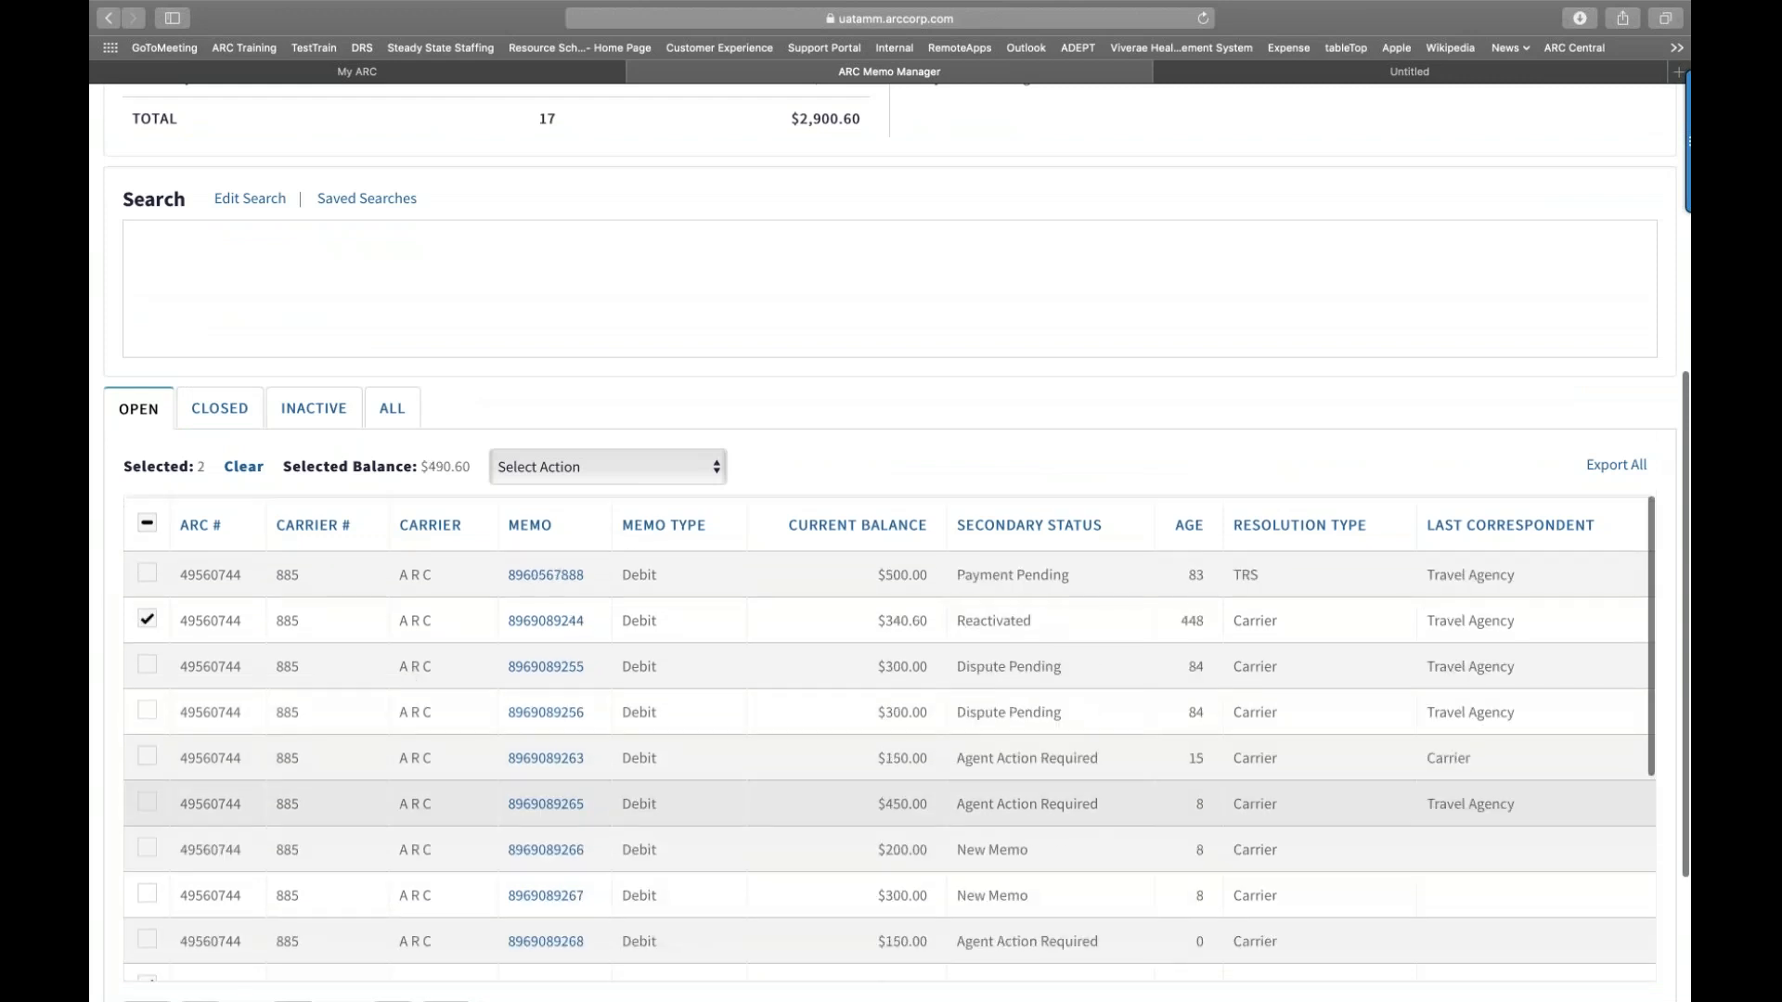
click(720, 466)
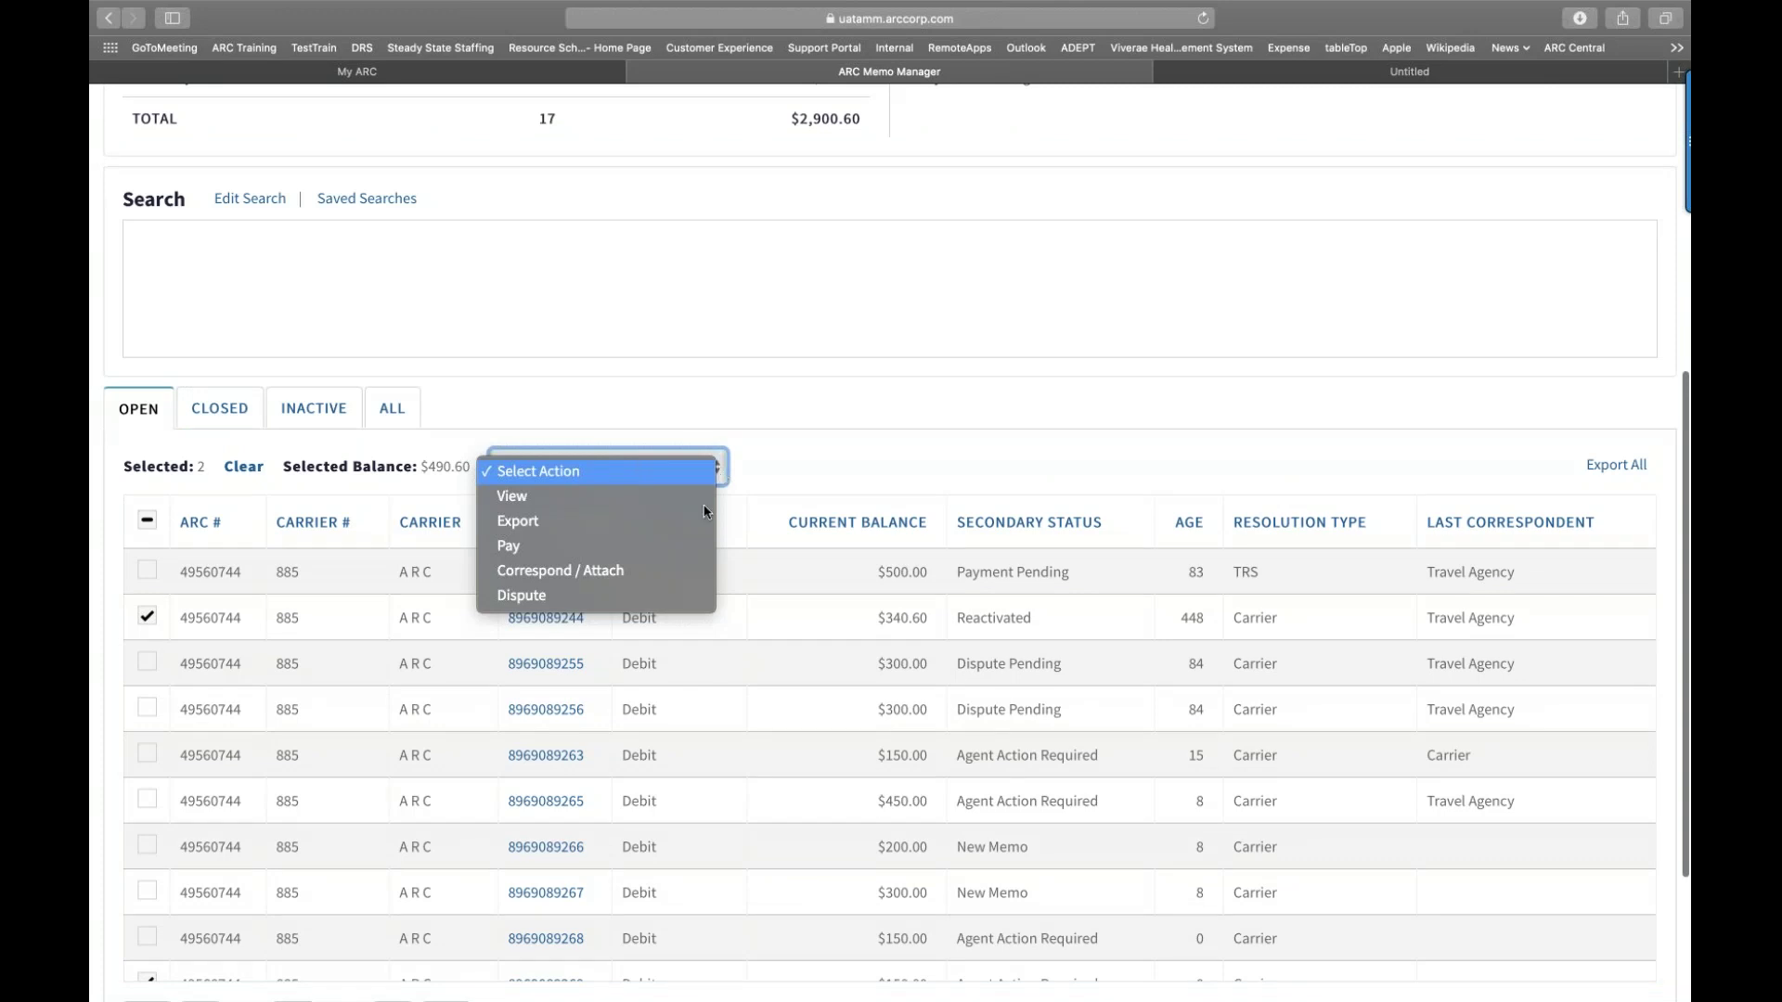
Step: Dispute the selected memos for a partial amount of 75.00
click(631, 595)
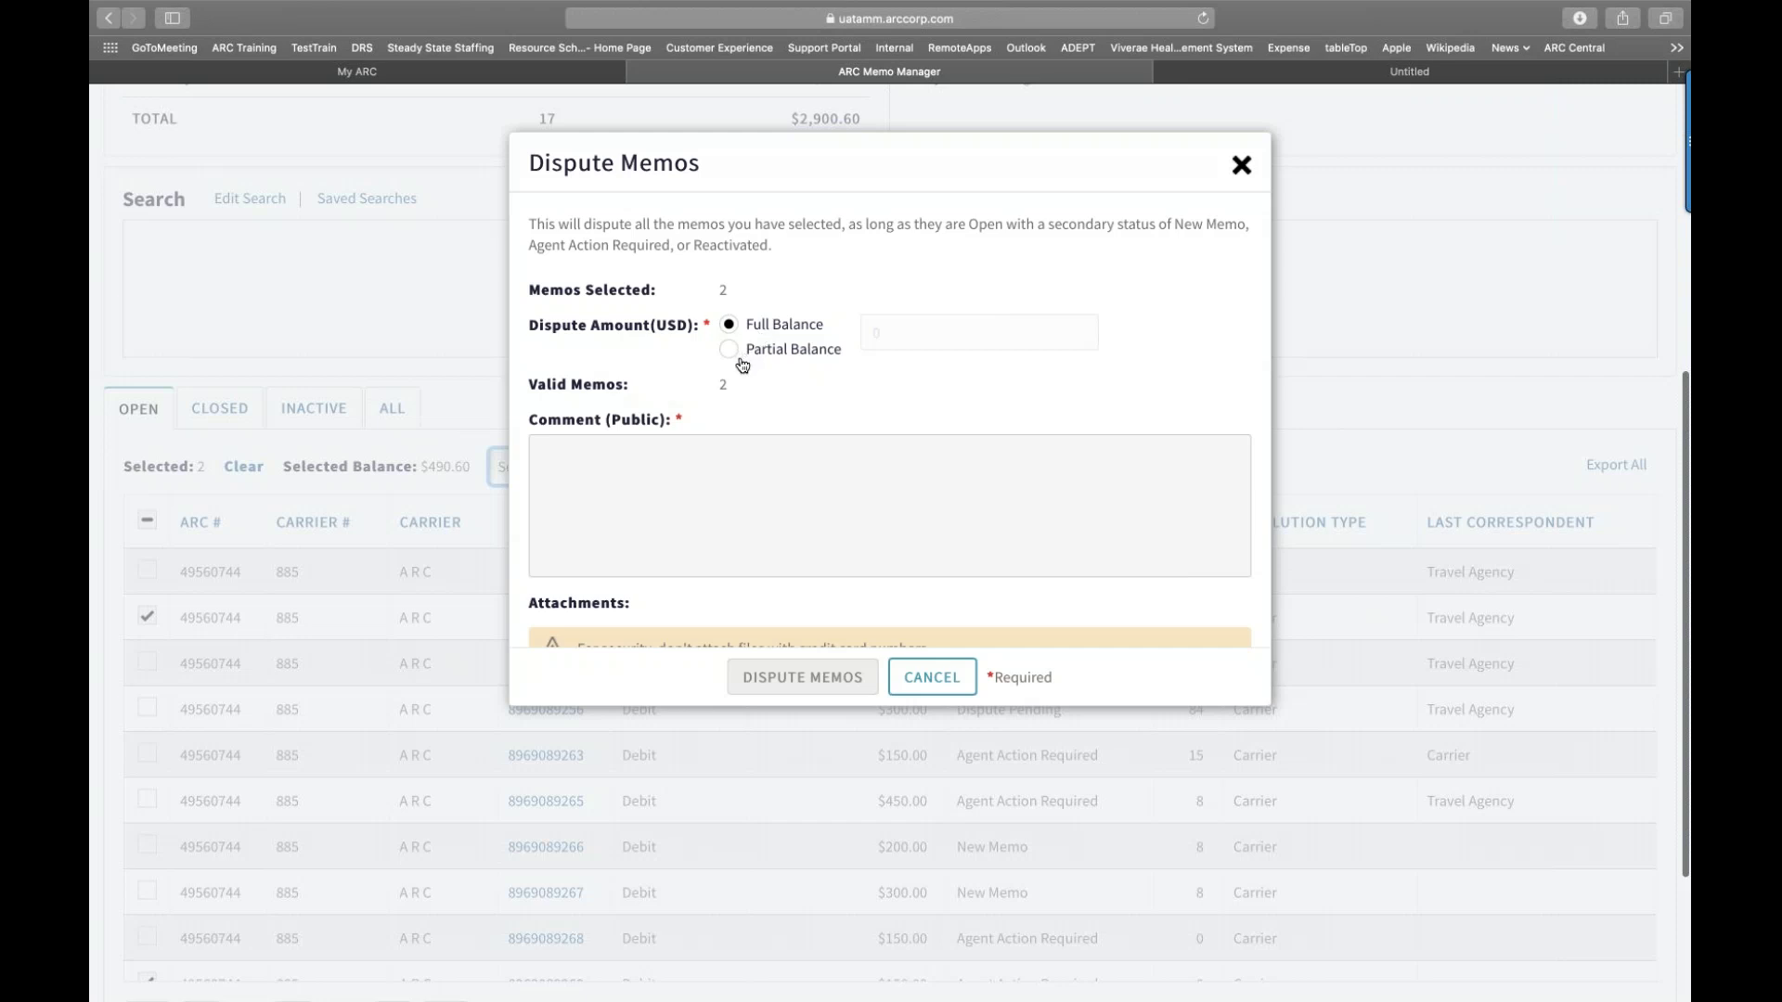
click(728, 349)
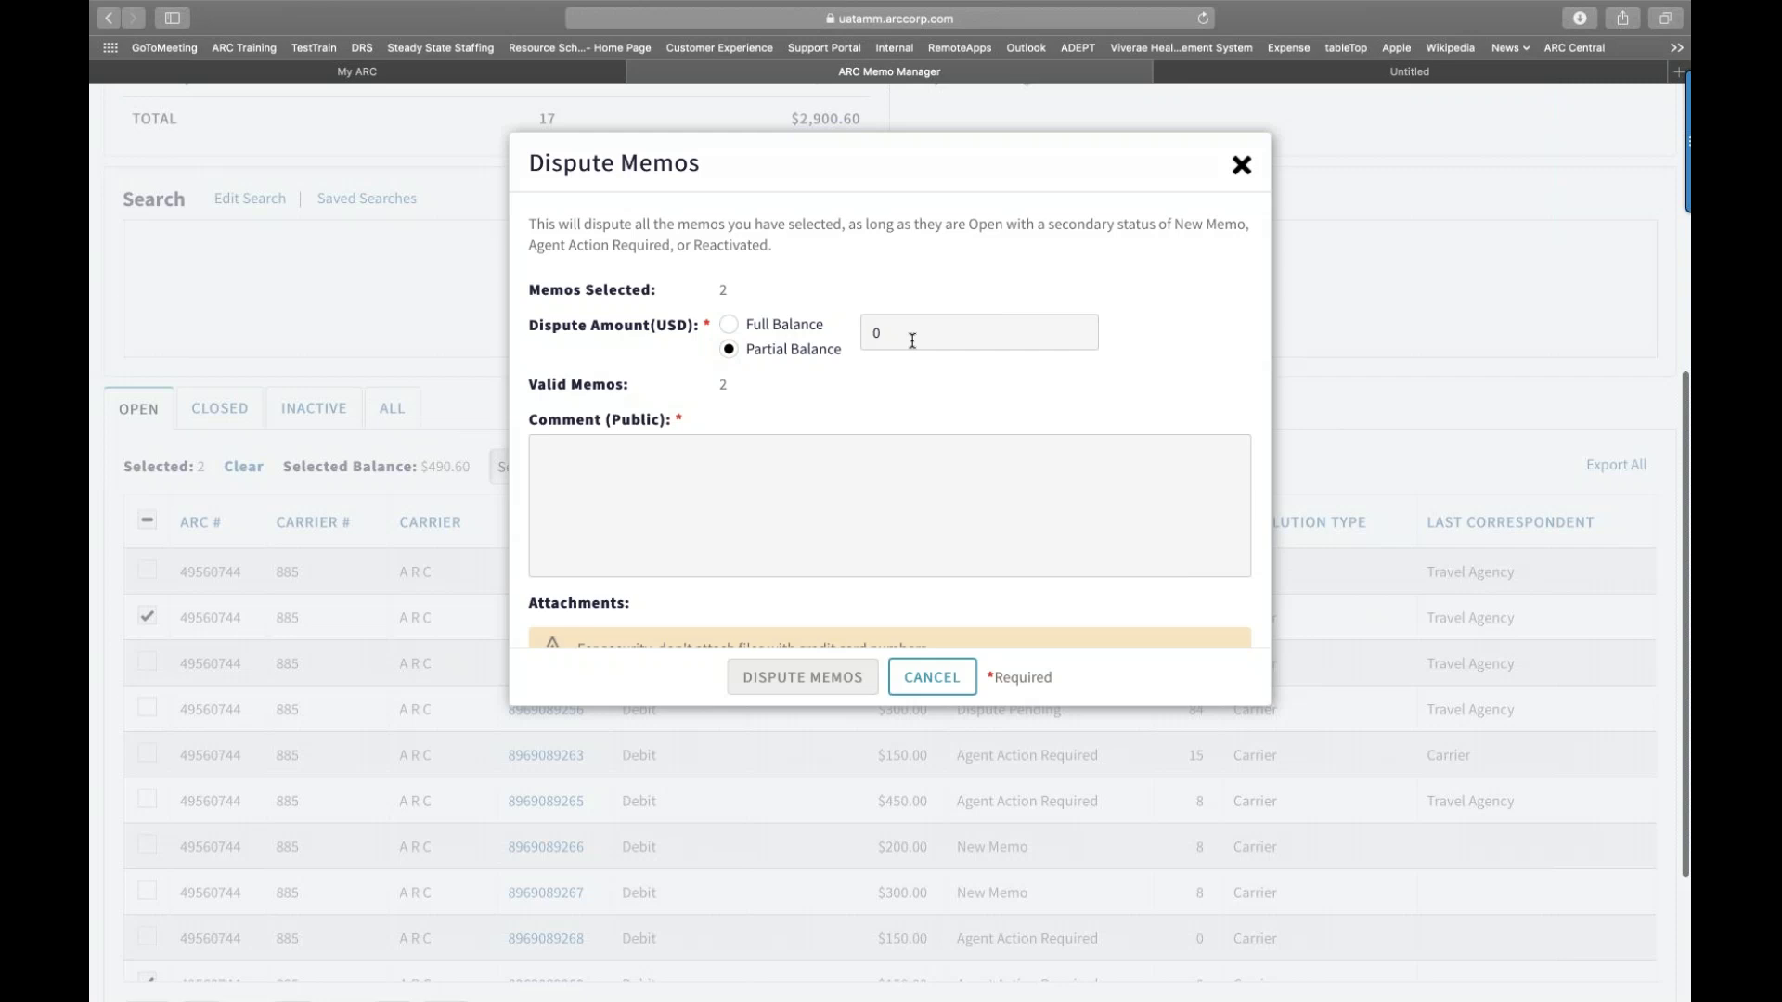
click(957, 336)
key(BackSpace)
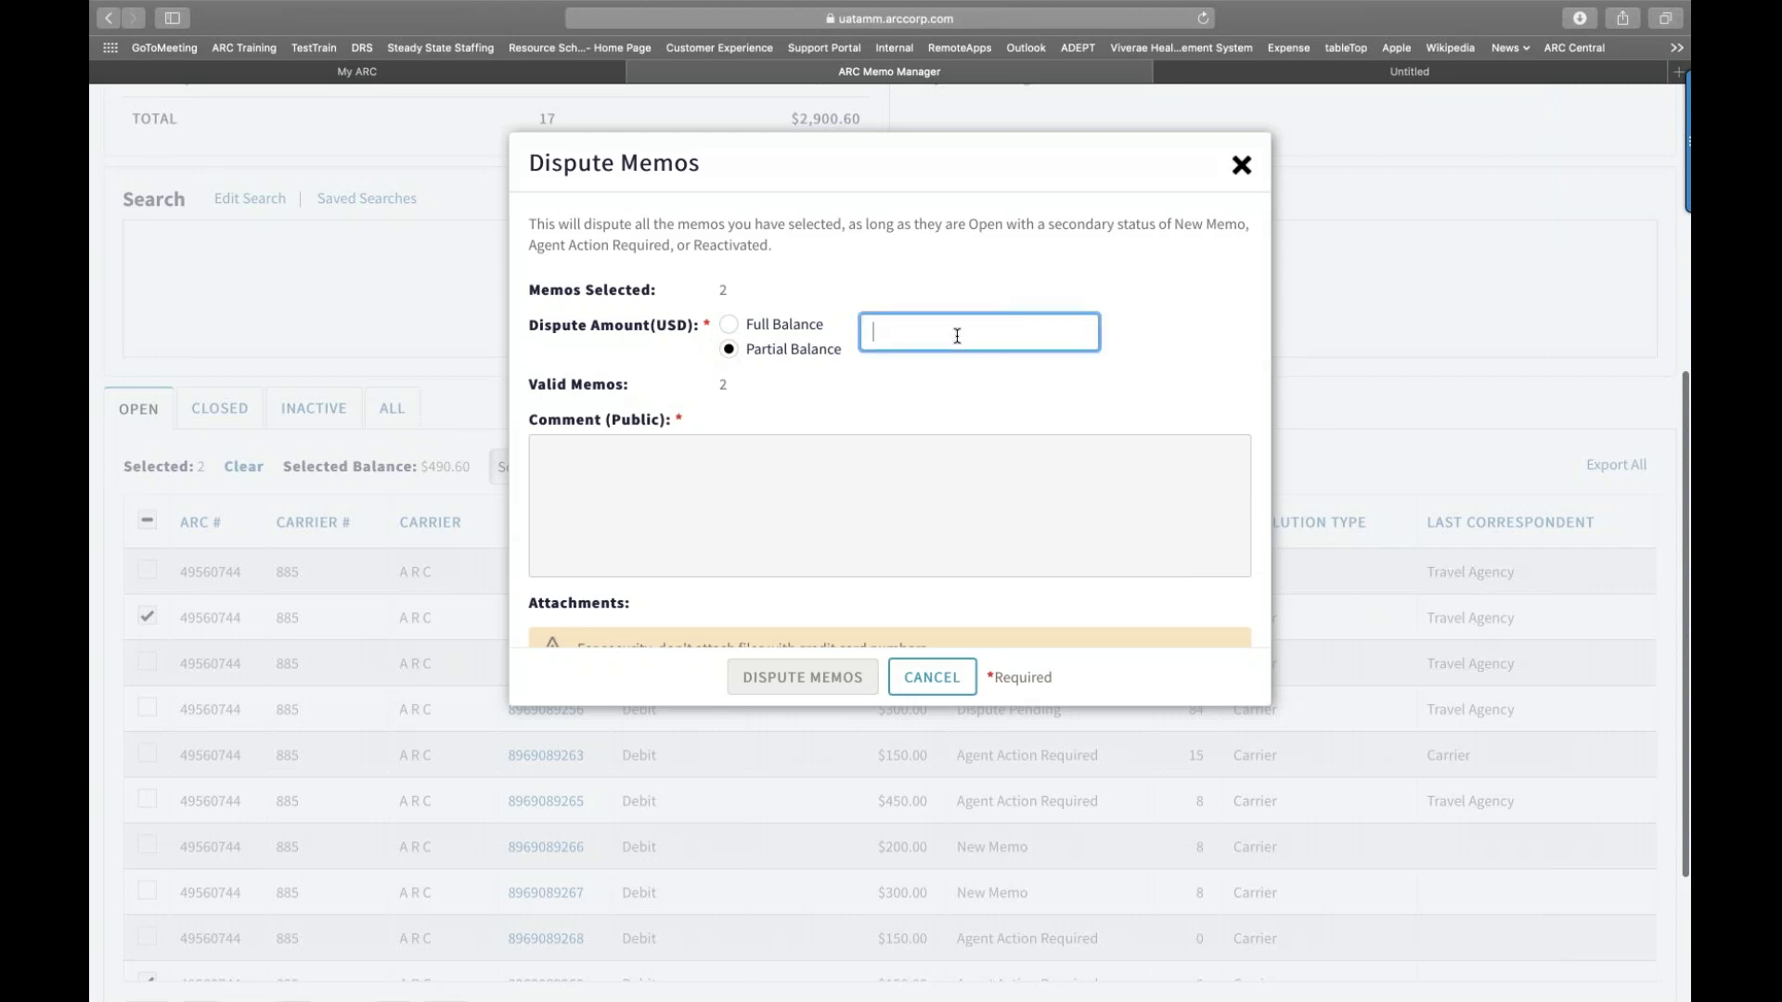
text(1)
key(BackSpace)
text(75.00)
Step: Enter 'Test' as the dispute's public comment
click(667, 466)
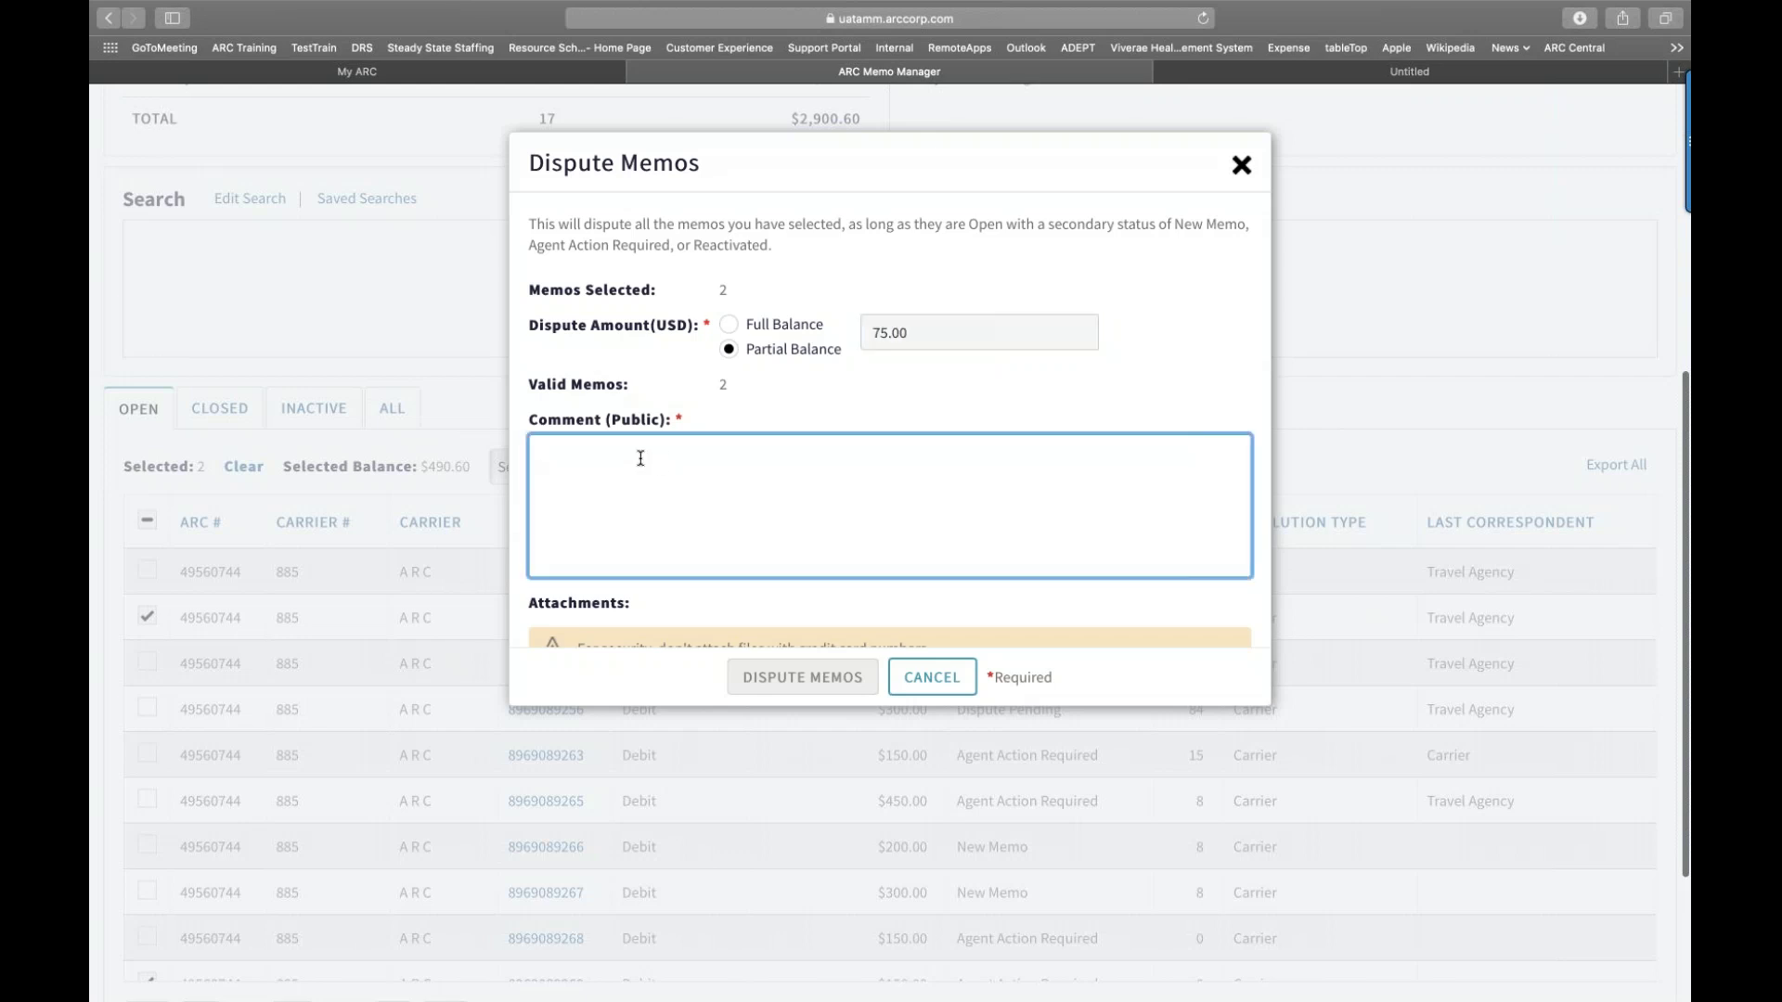
right_click(641, 455)
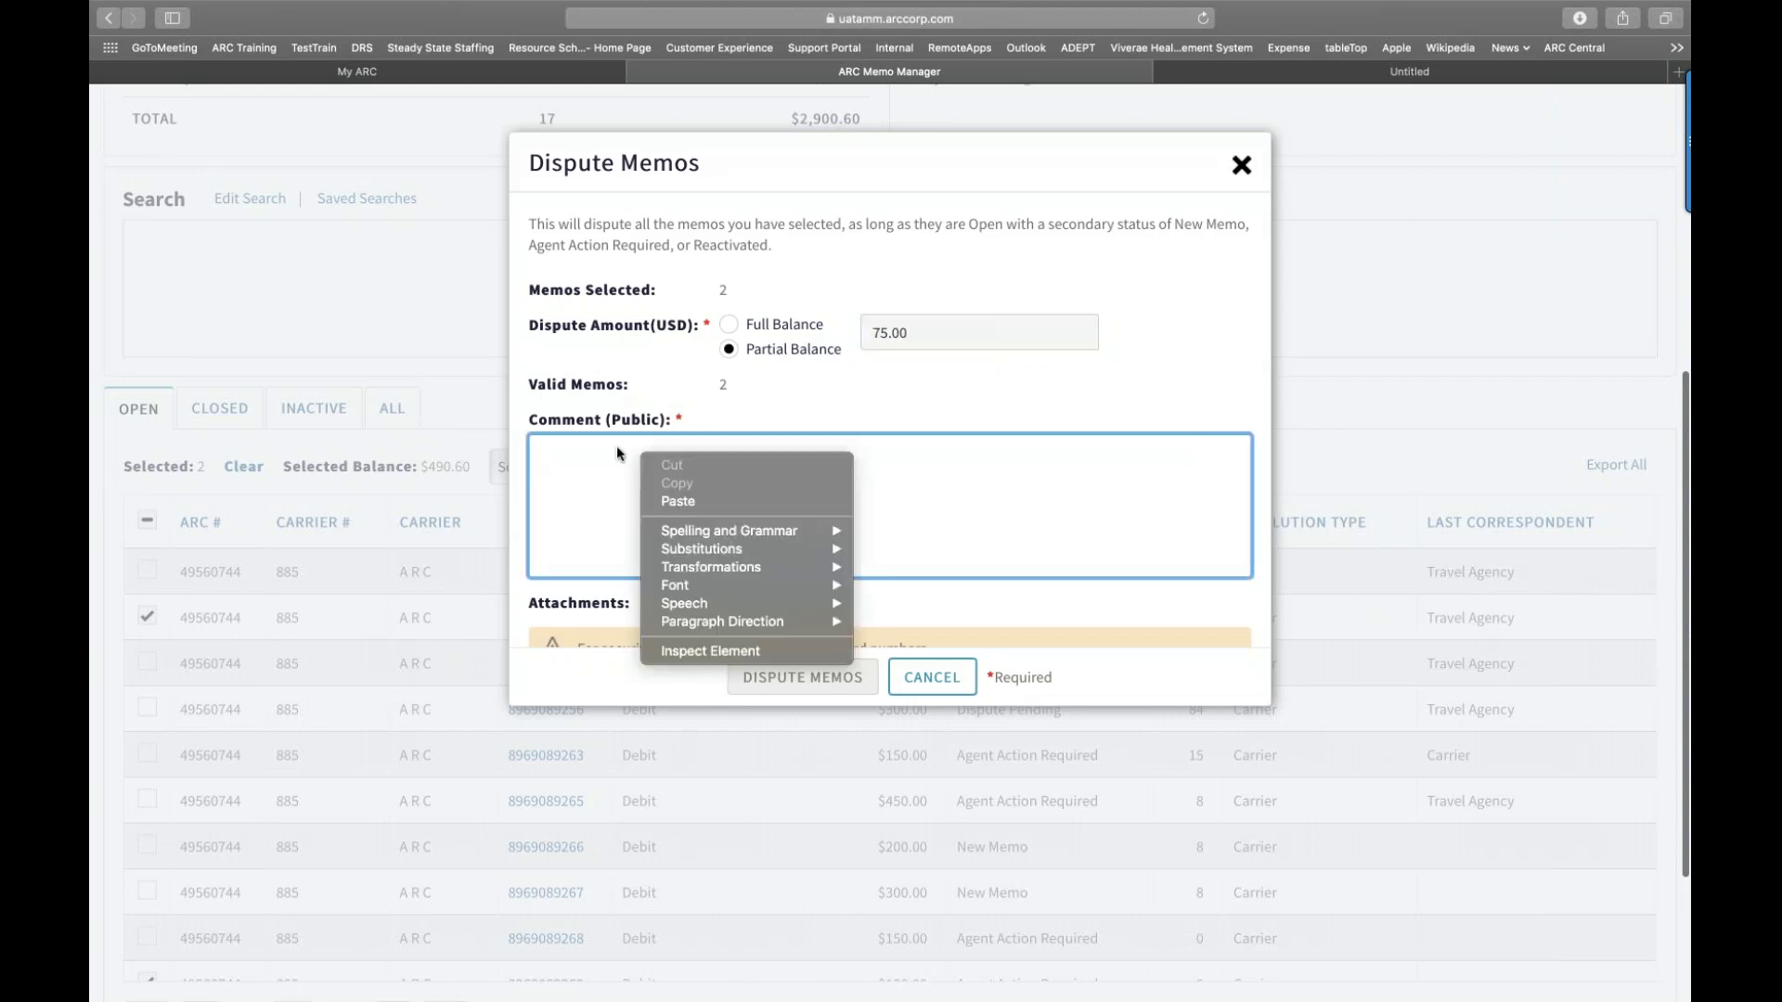
click(581, 448)
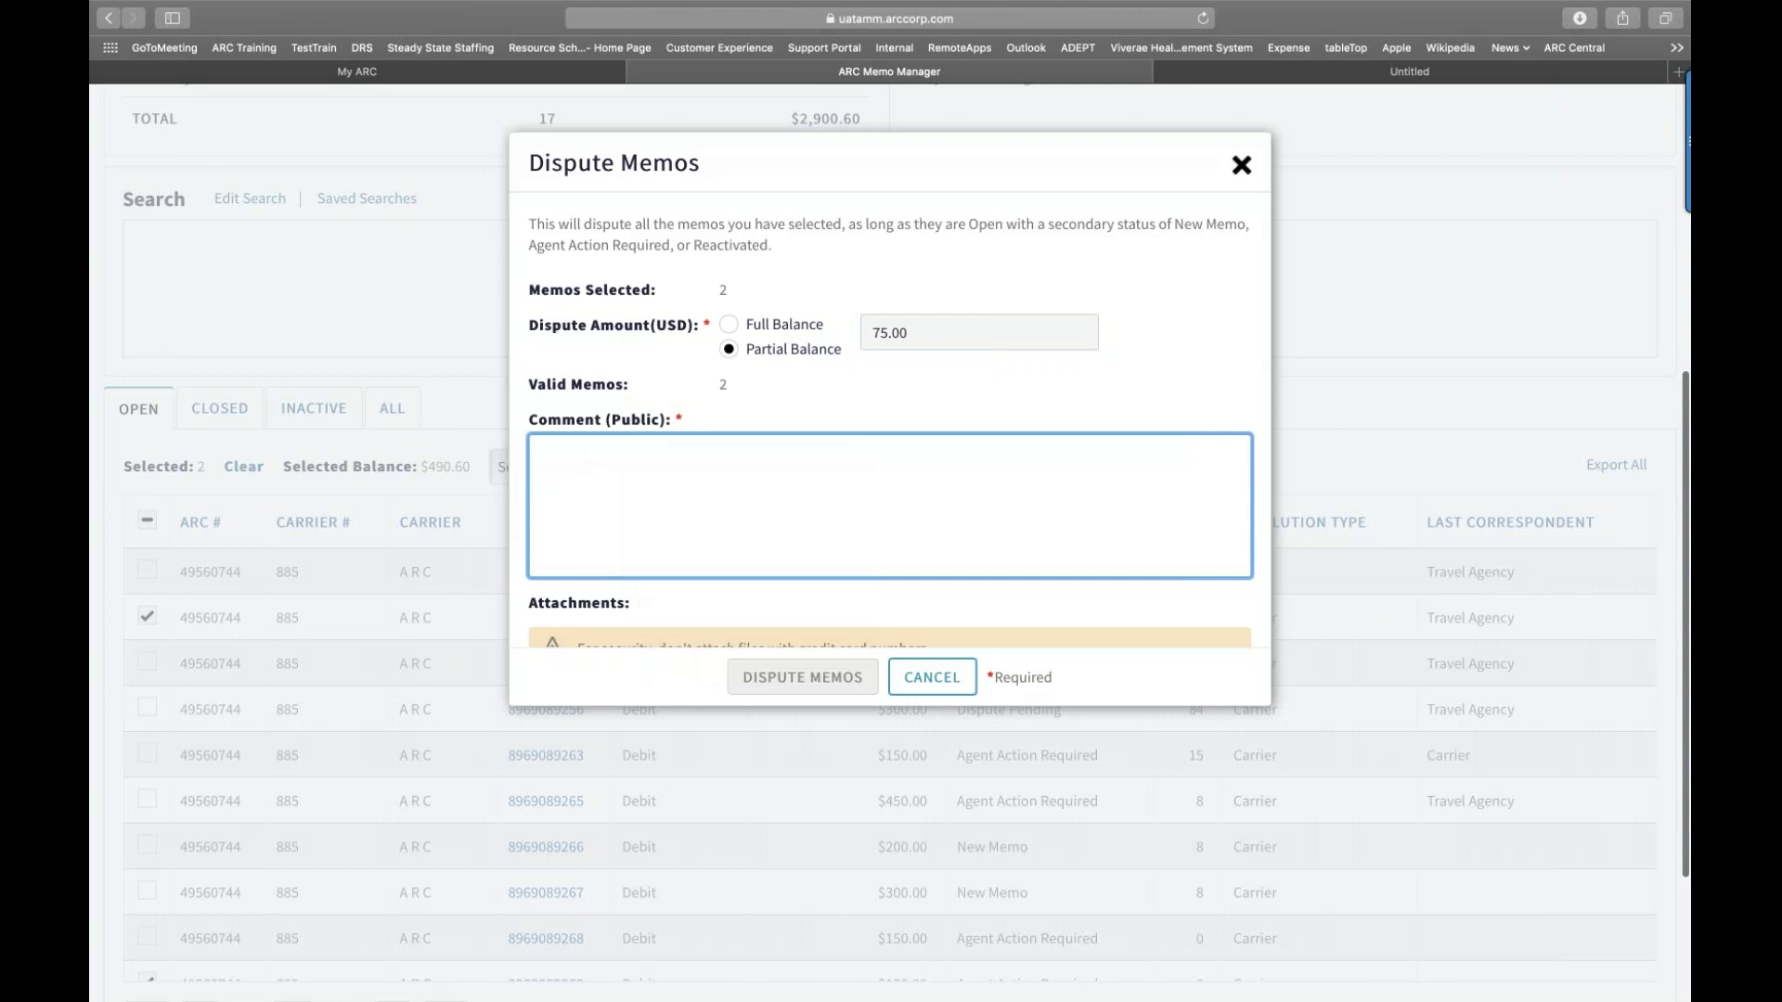
text(Test)
Step: Submit the dispute and close the summary showing 2 disputed, 0 failed
scroll(845, 524, down, 2)
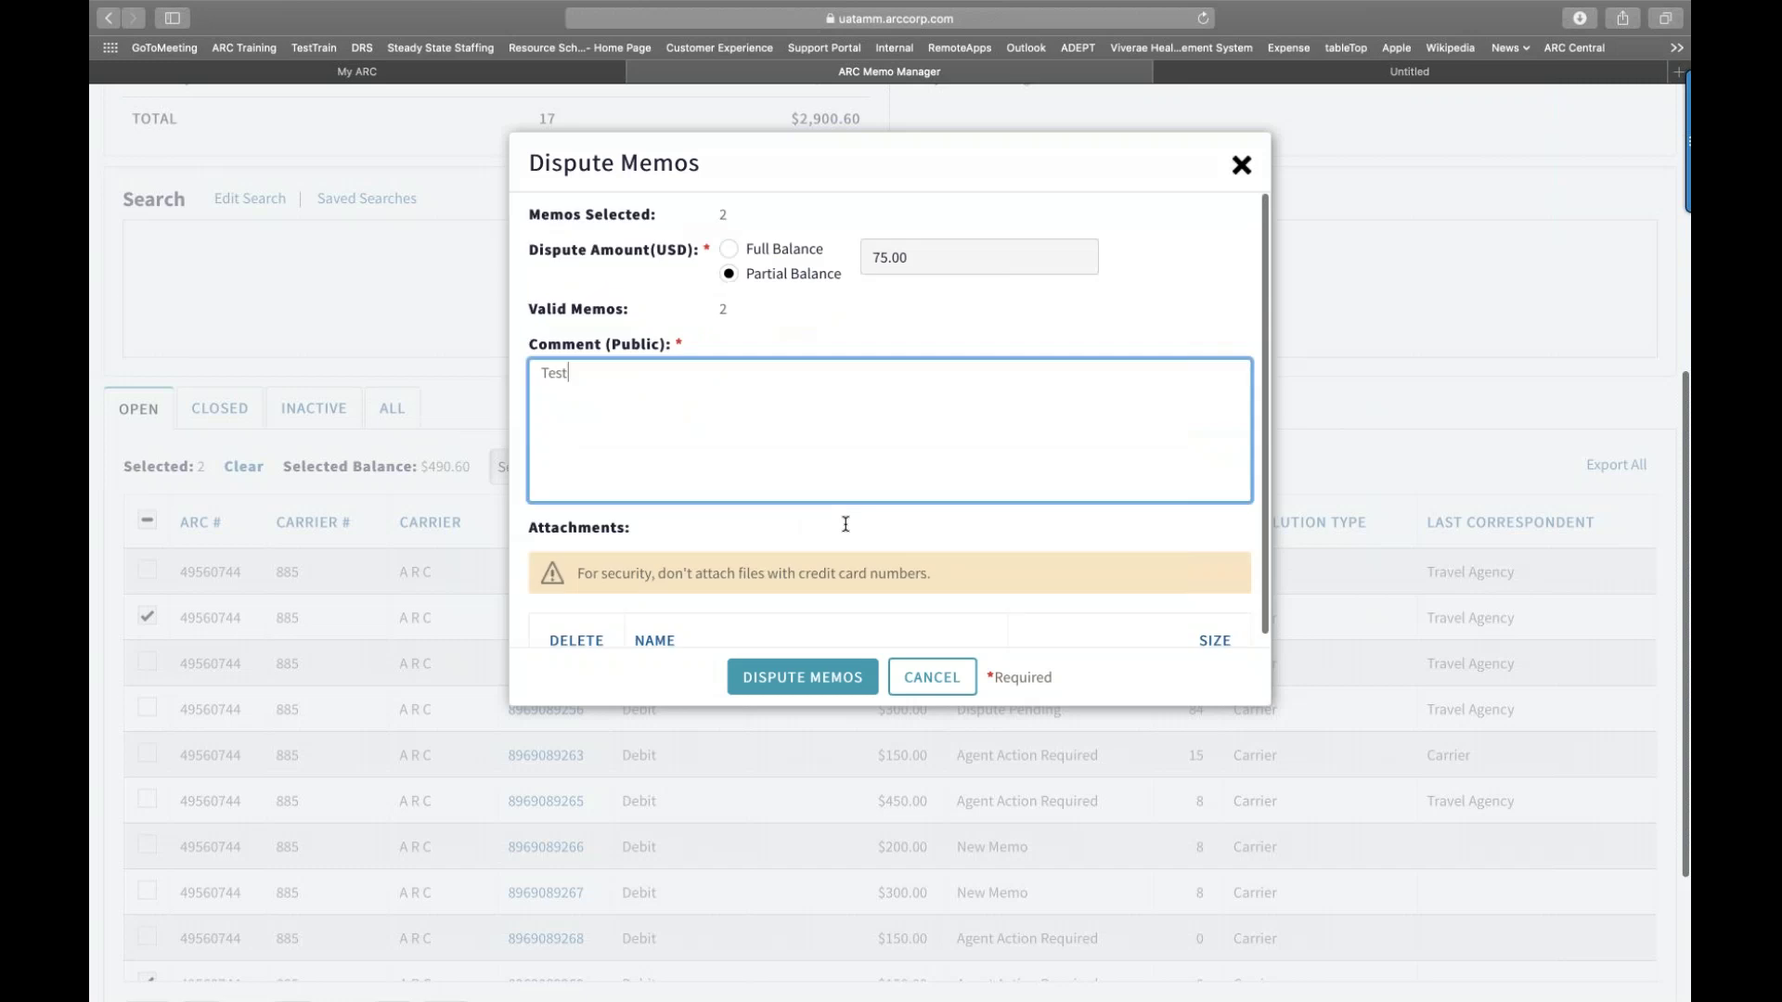
scroll(845, 524, down, 2)
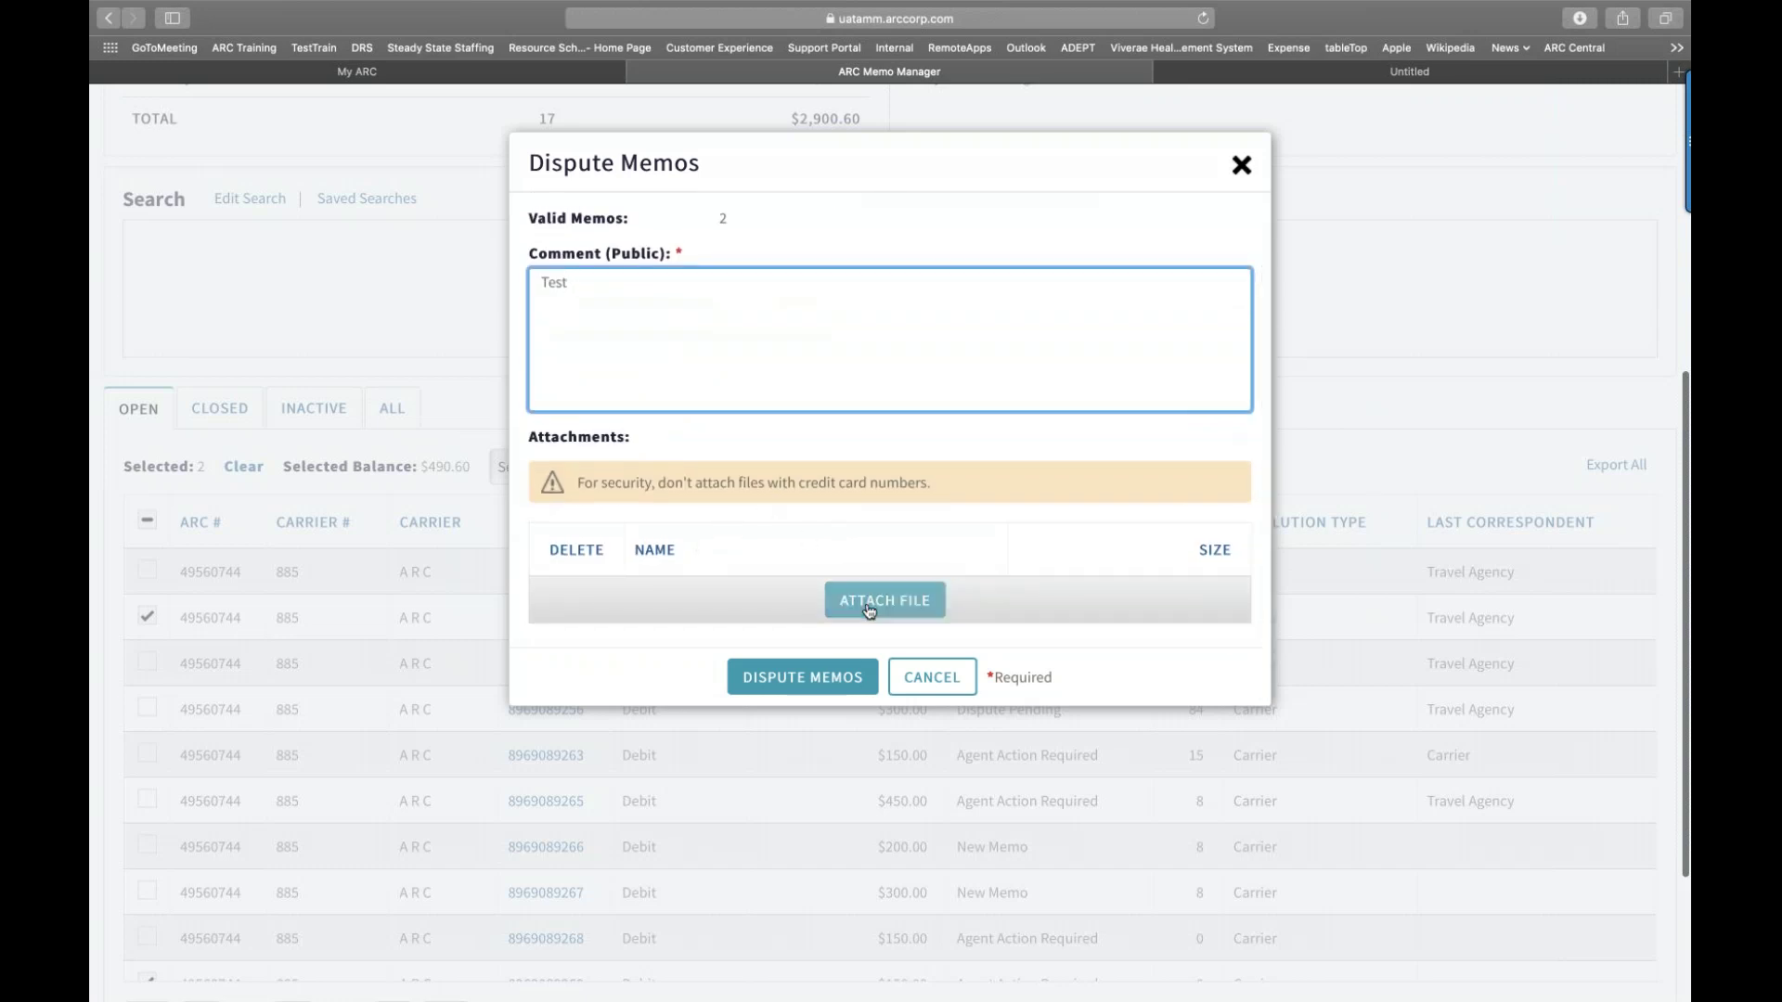
click(828, 681)
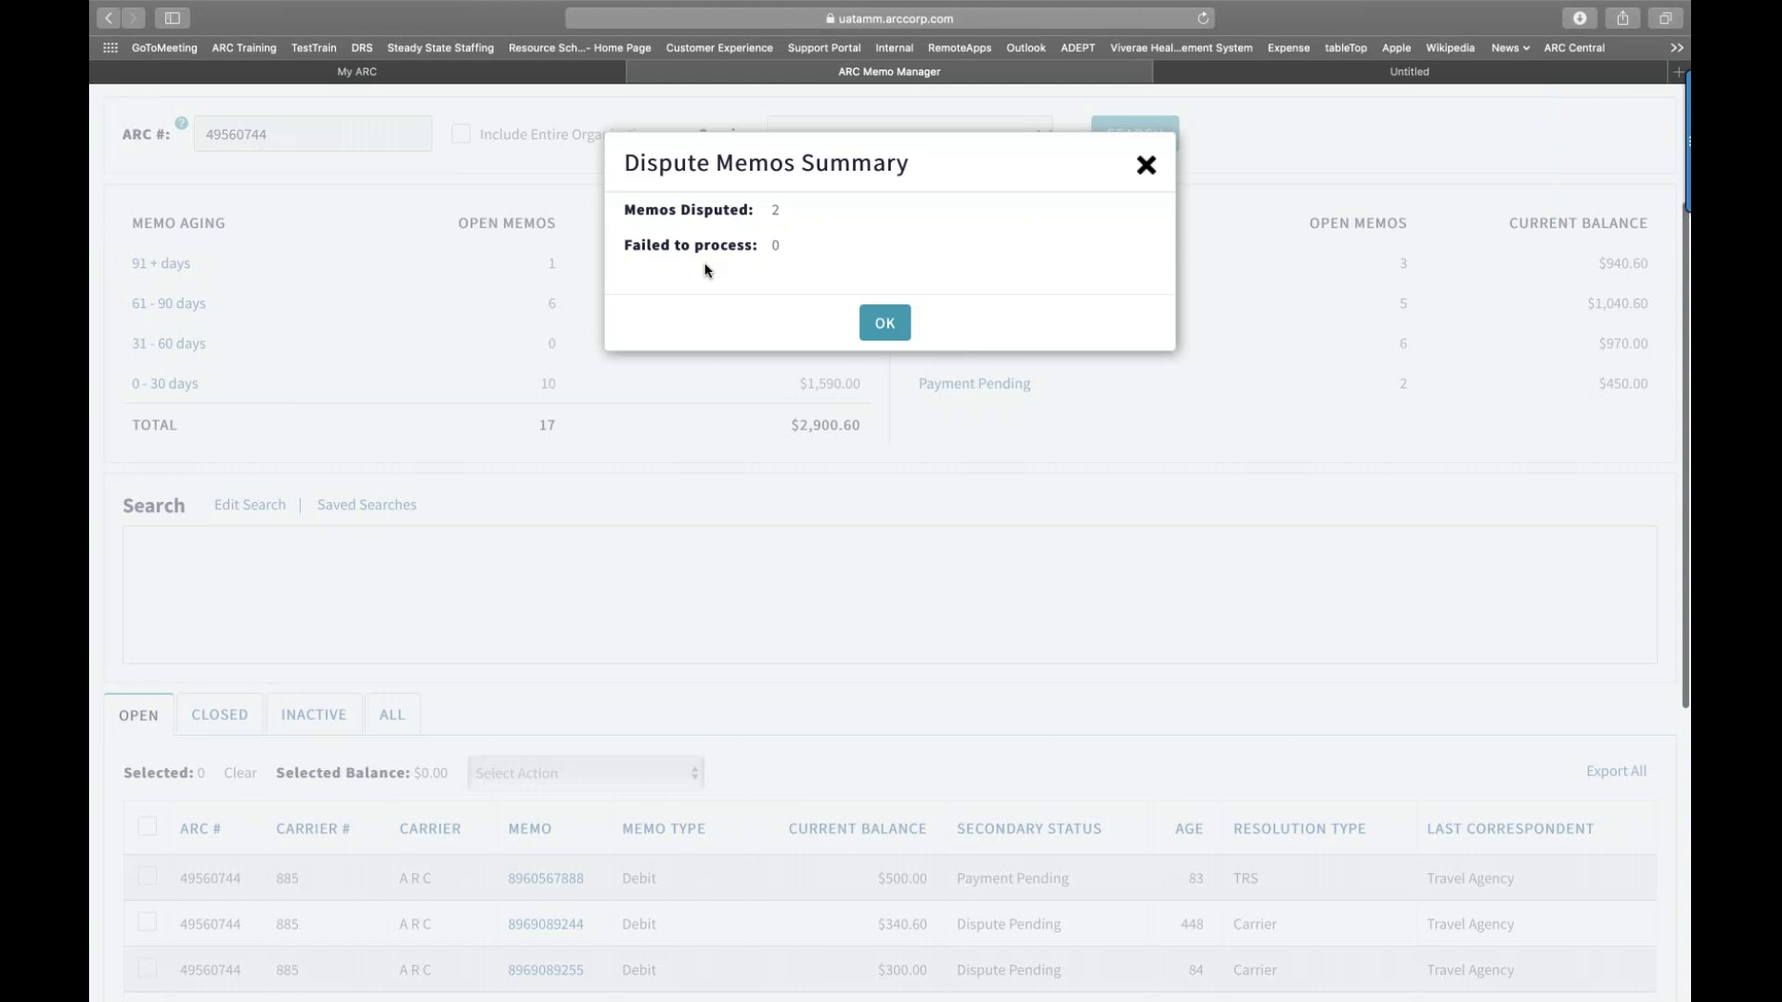
click(877, 323)
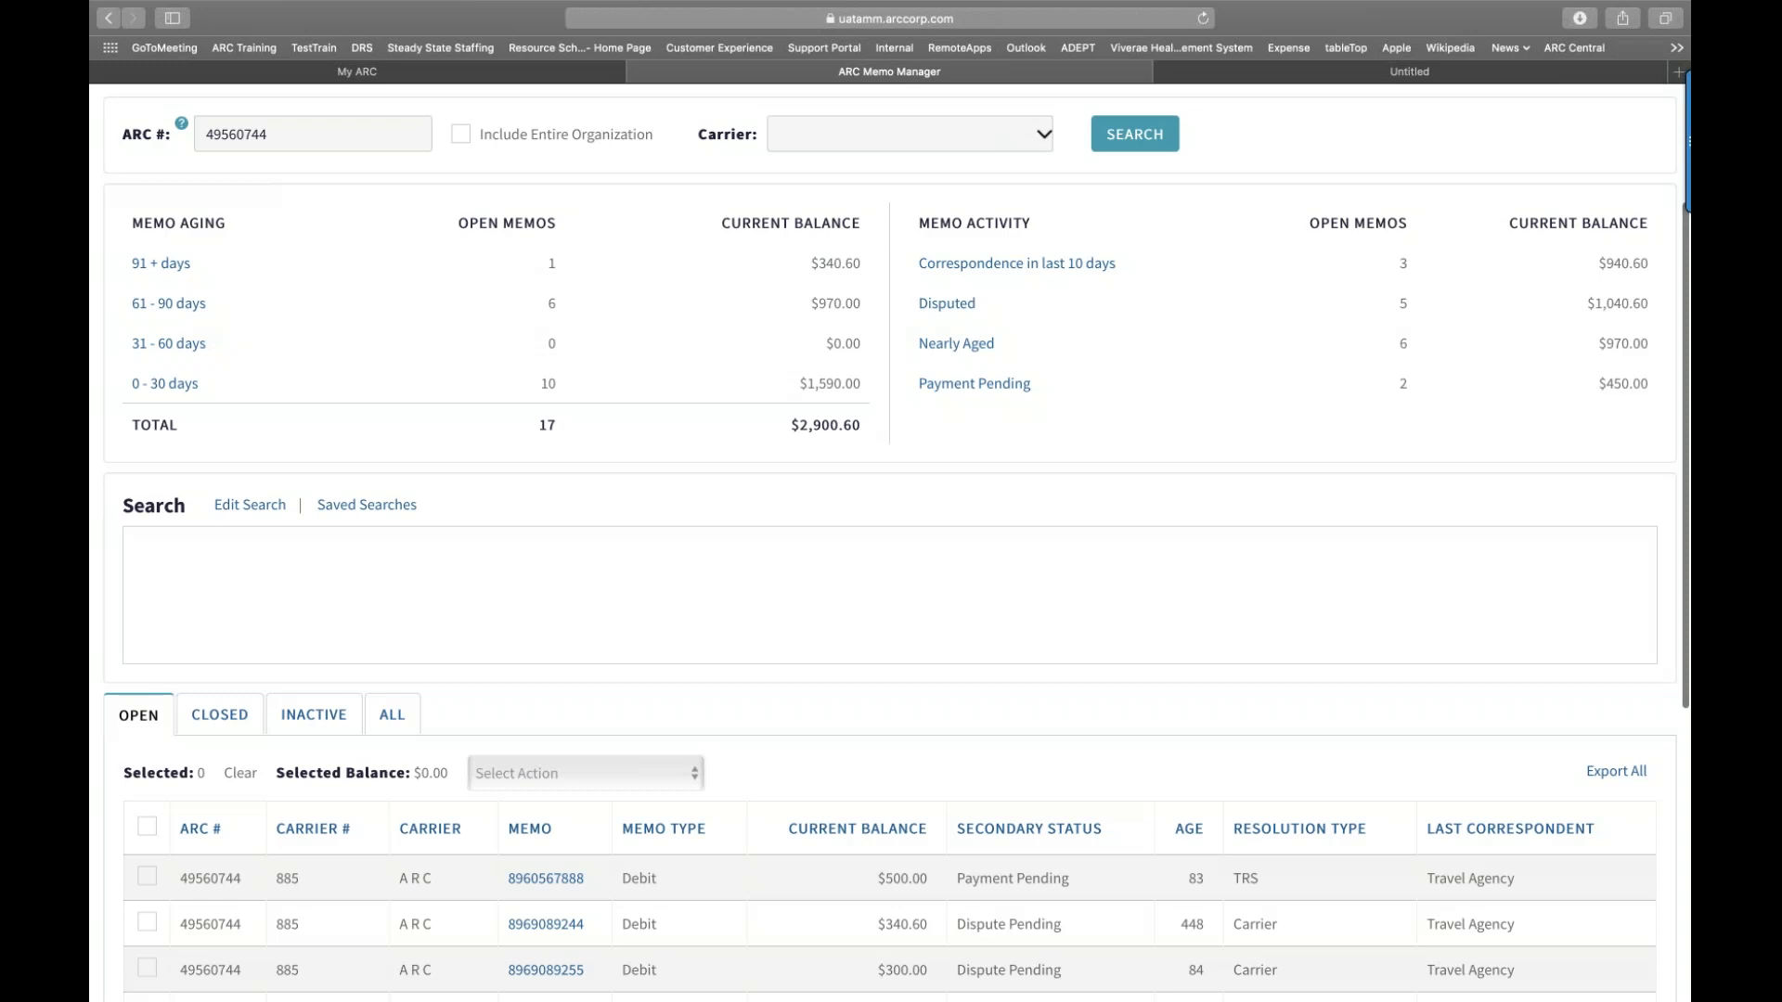
scroll(873, 328, up, 3)
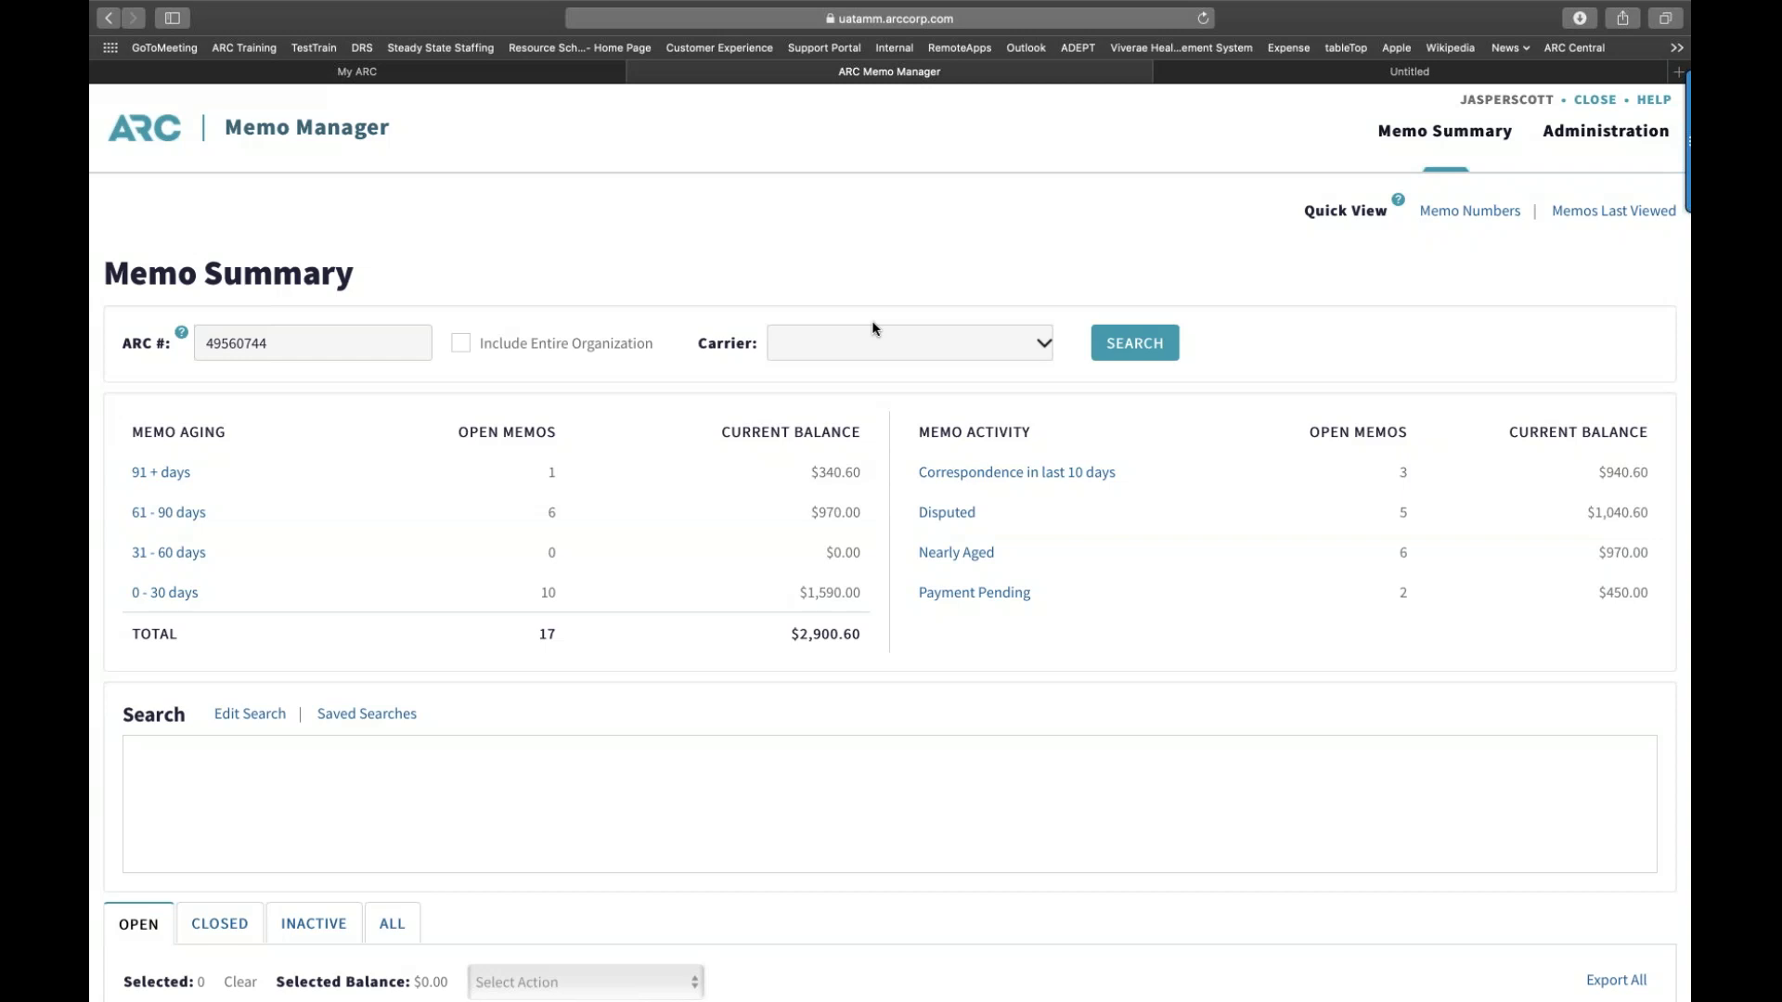
scroll(872, 328, down, 5)
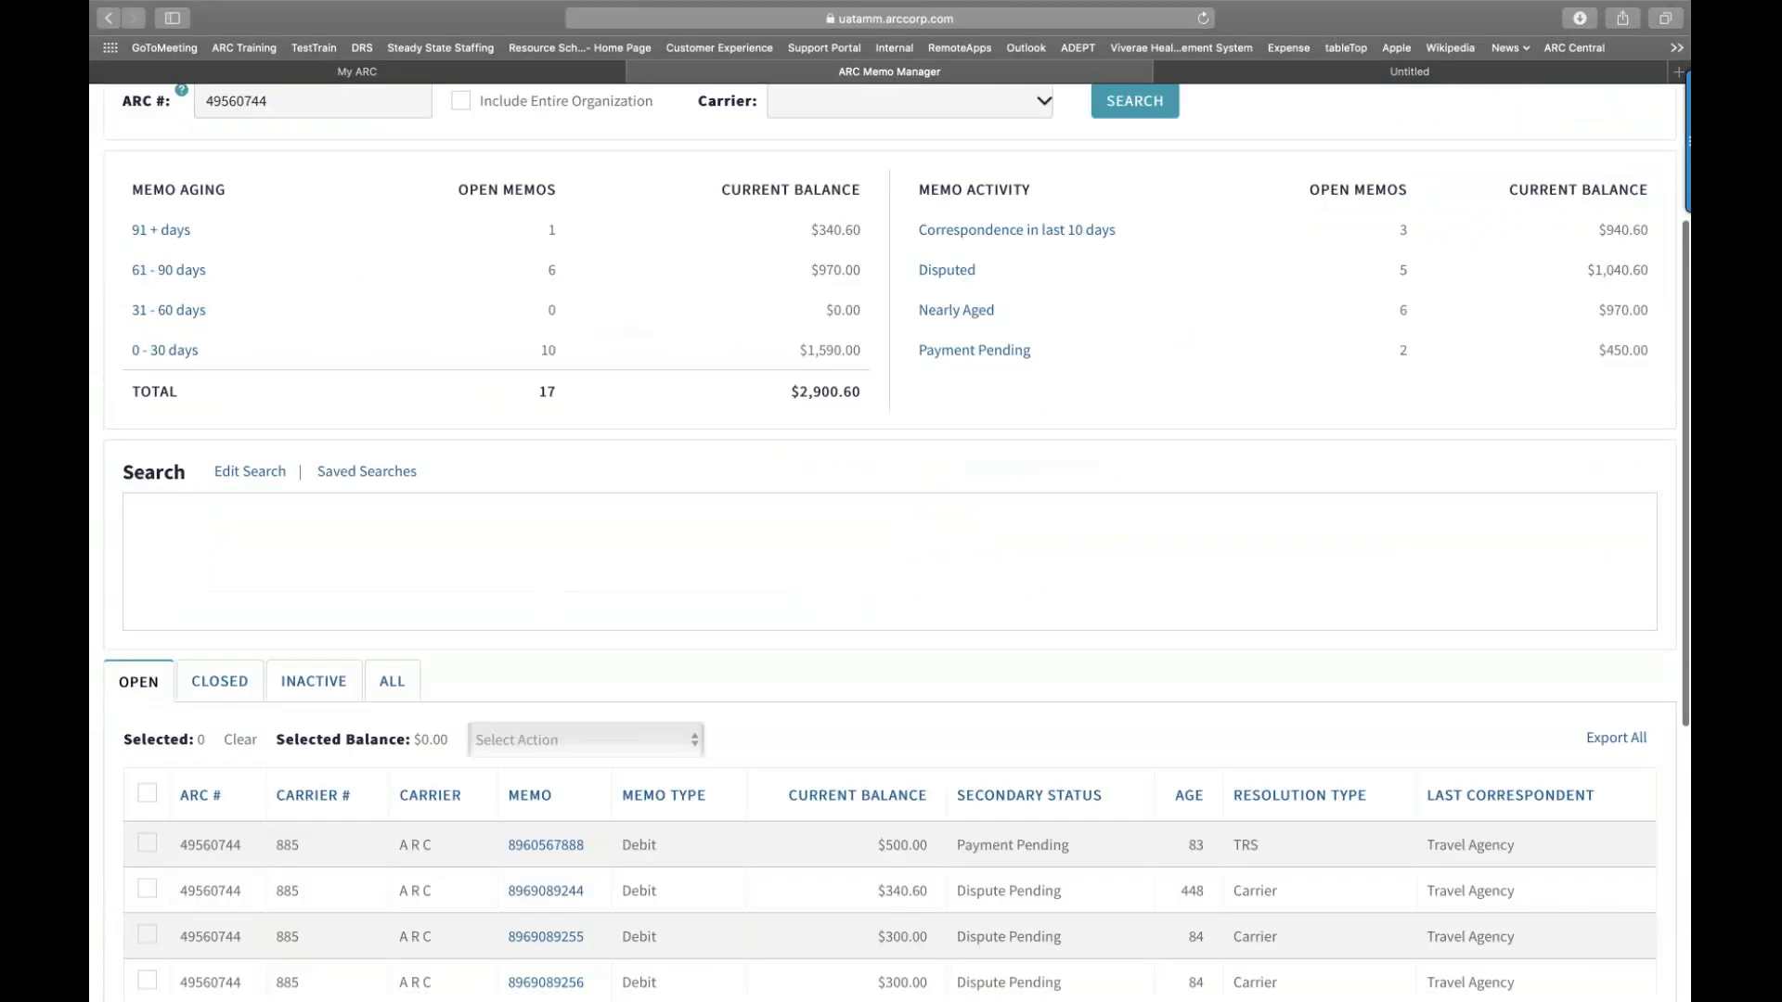
scroll(889, 557, down, 6)
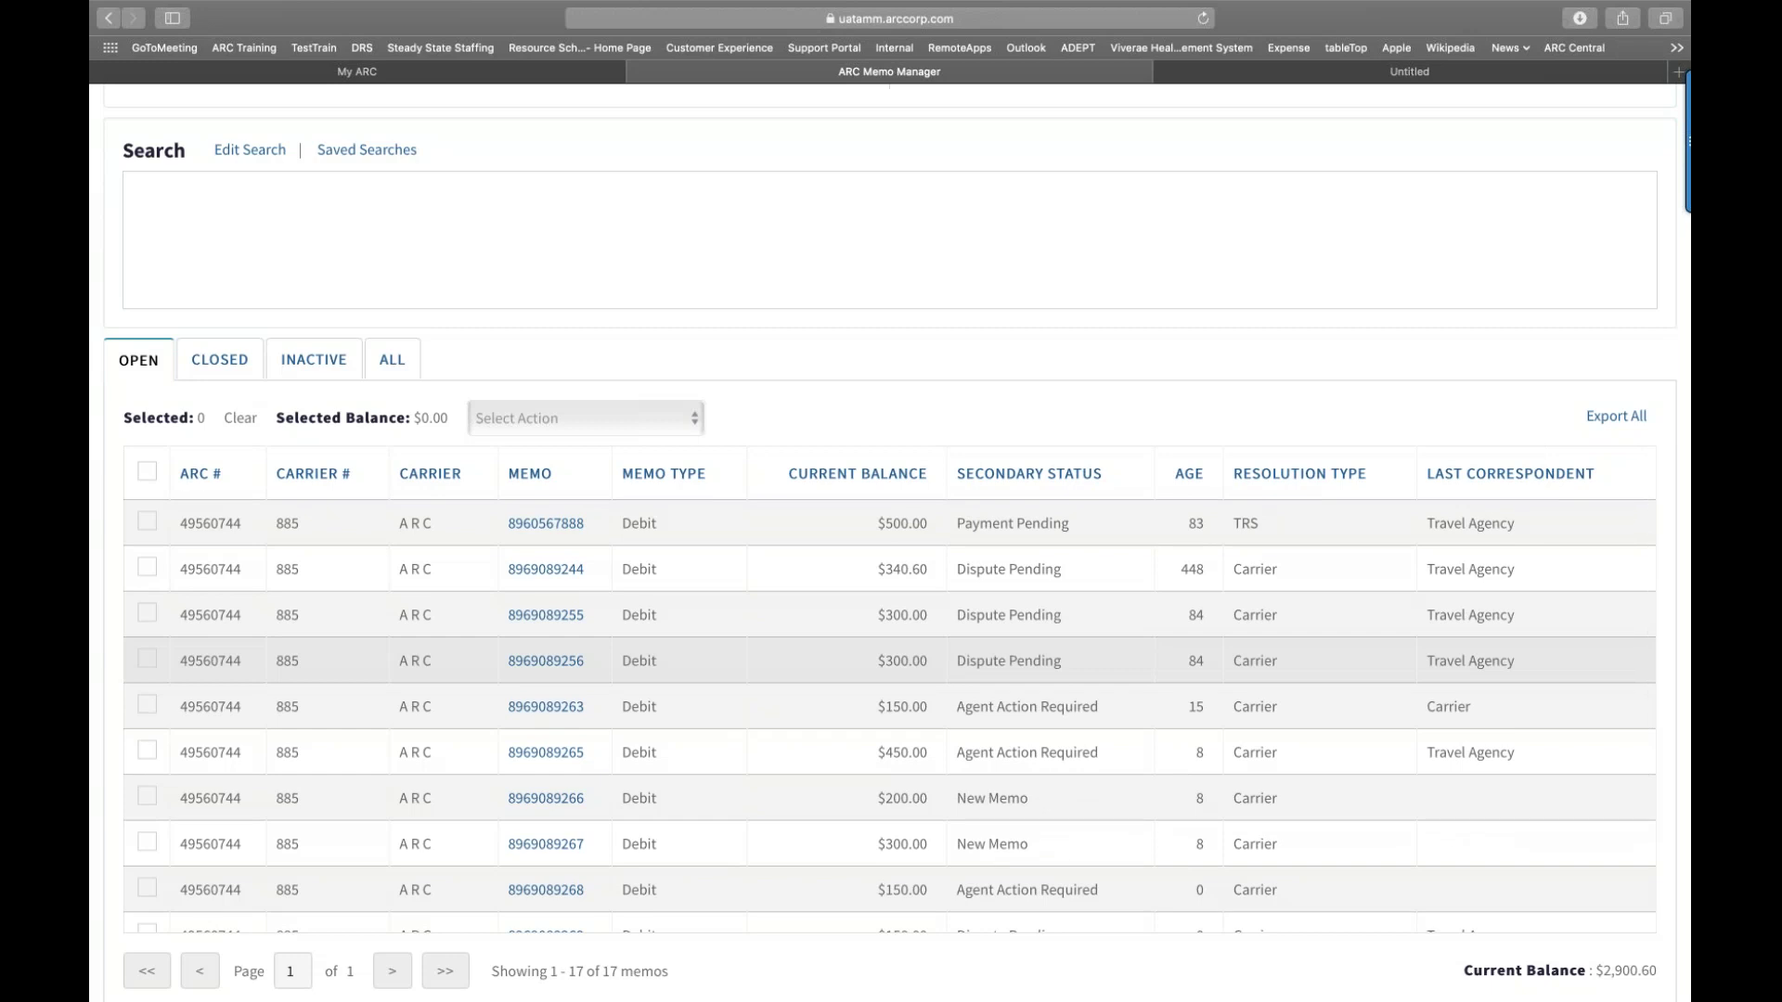
scroll(118, 660, up, 3)
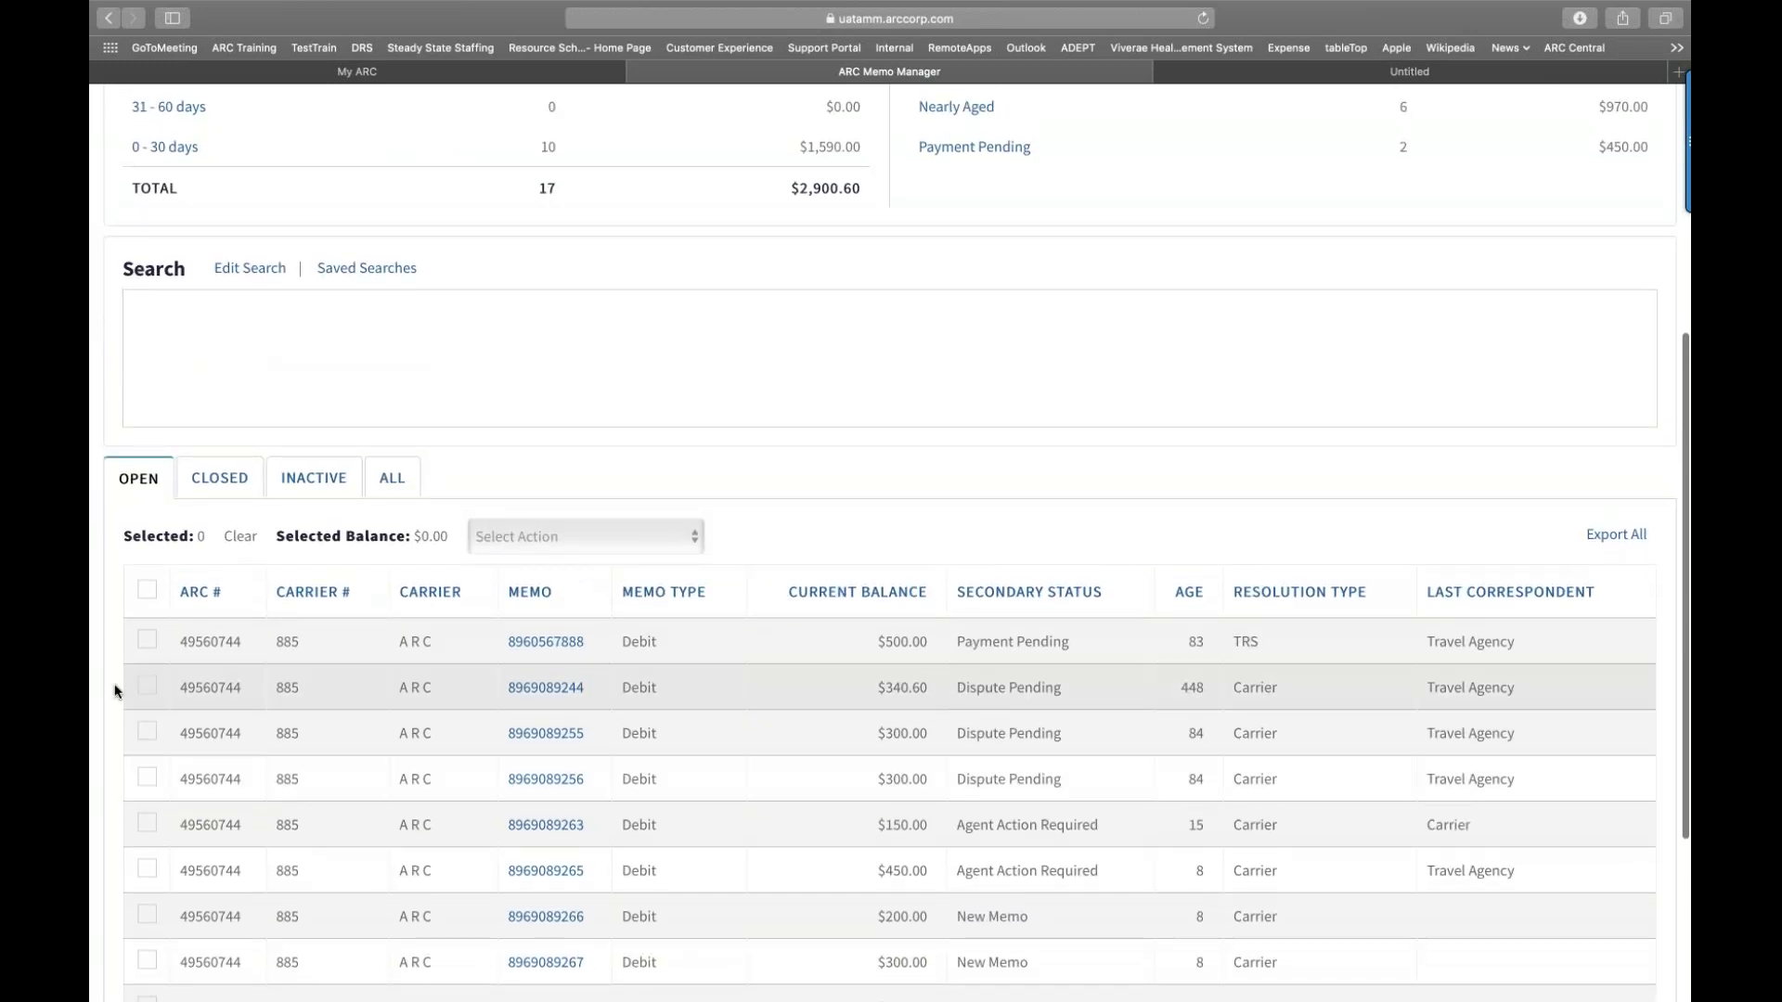
click(146, 640)
click(147, 686)
click(715, 537)
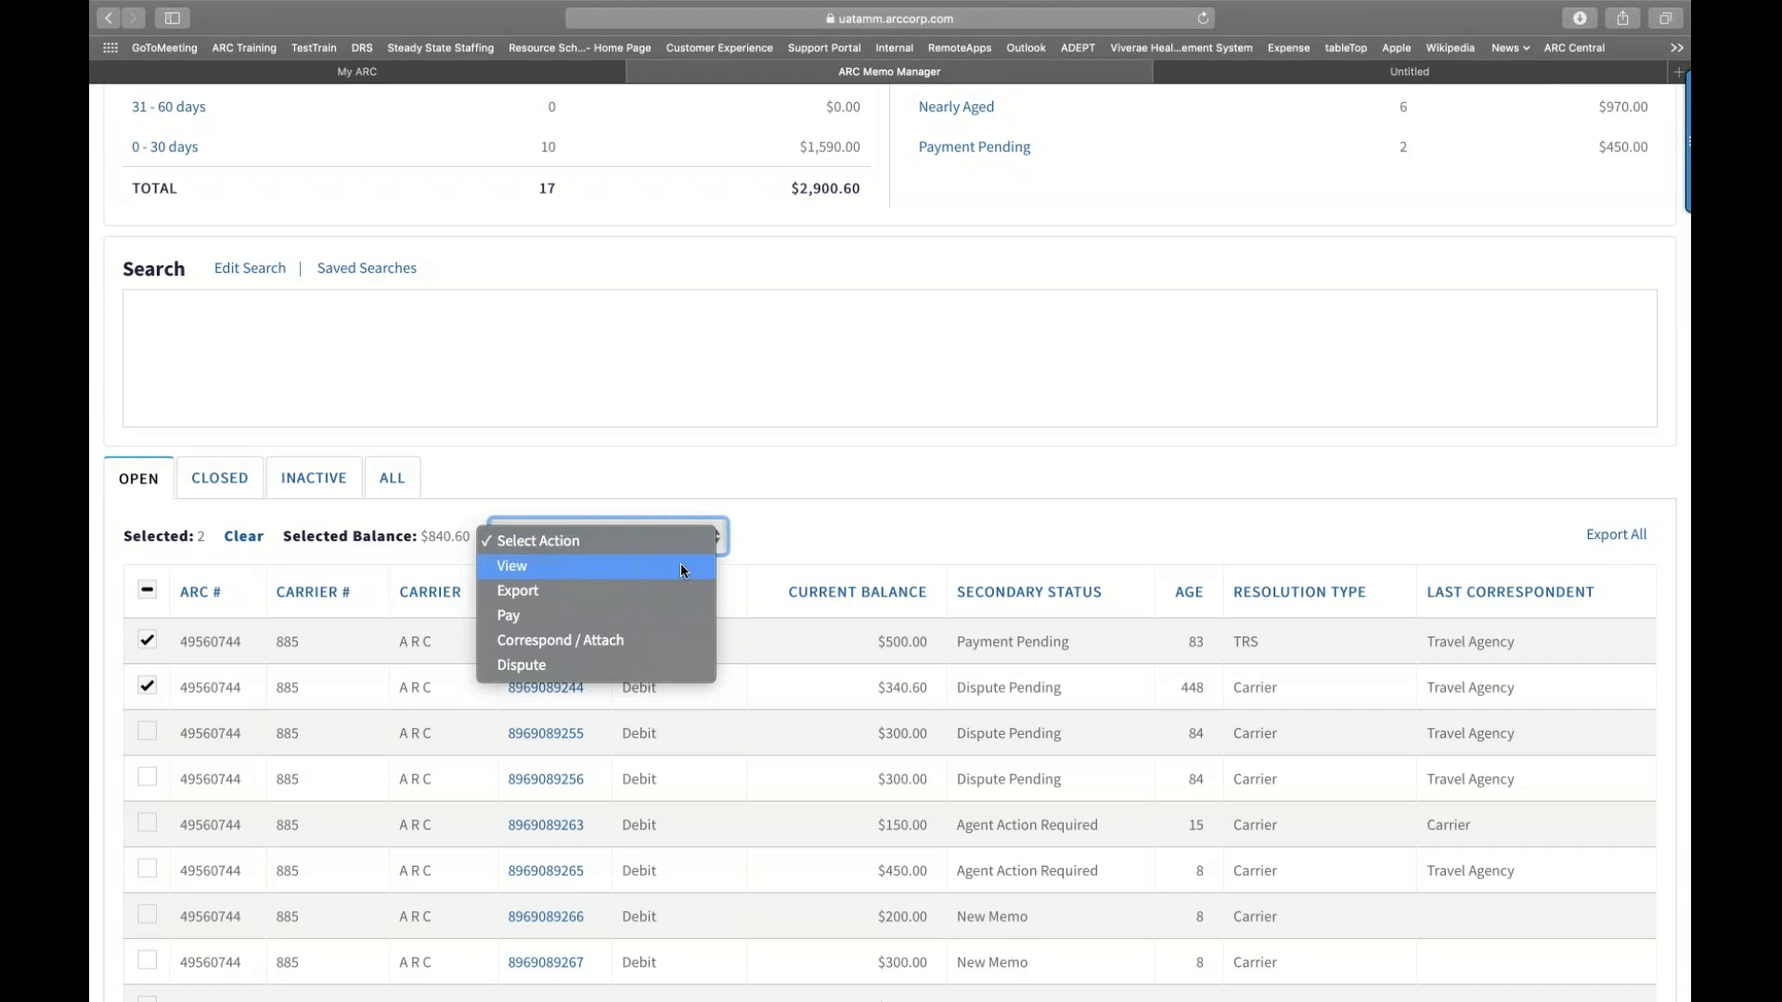
click(681, 564)
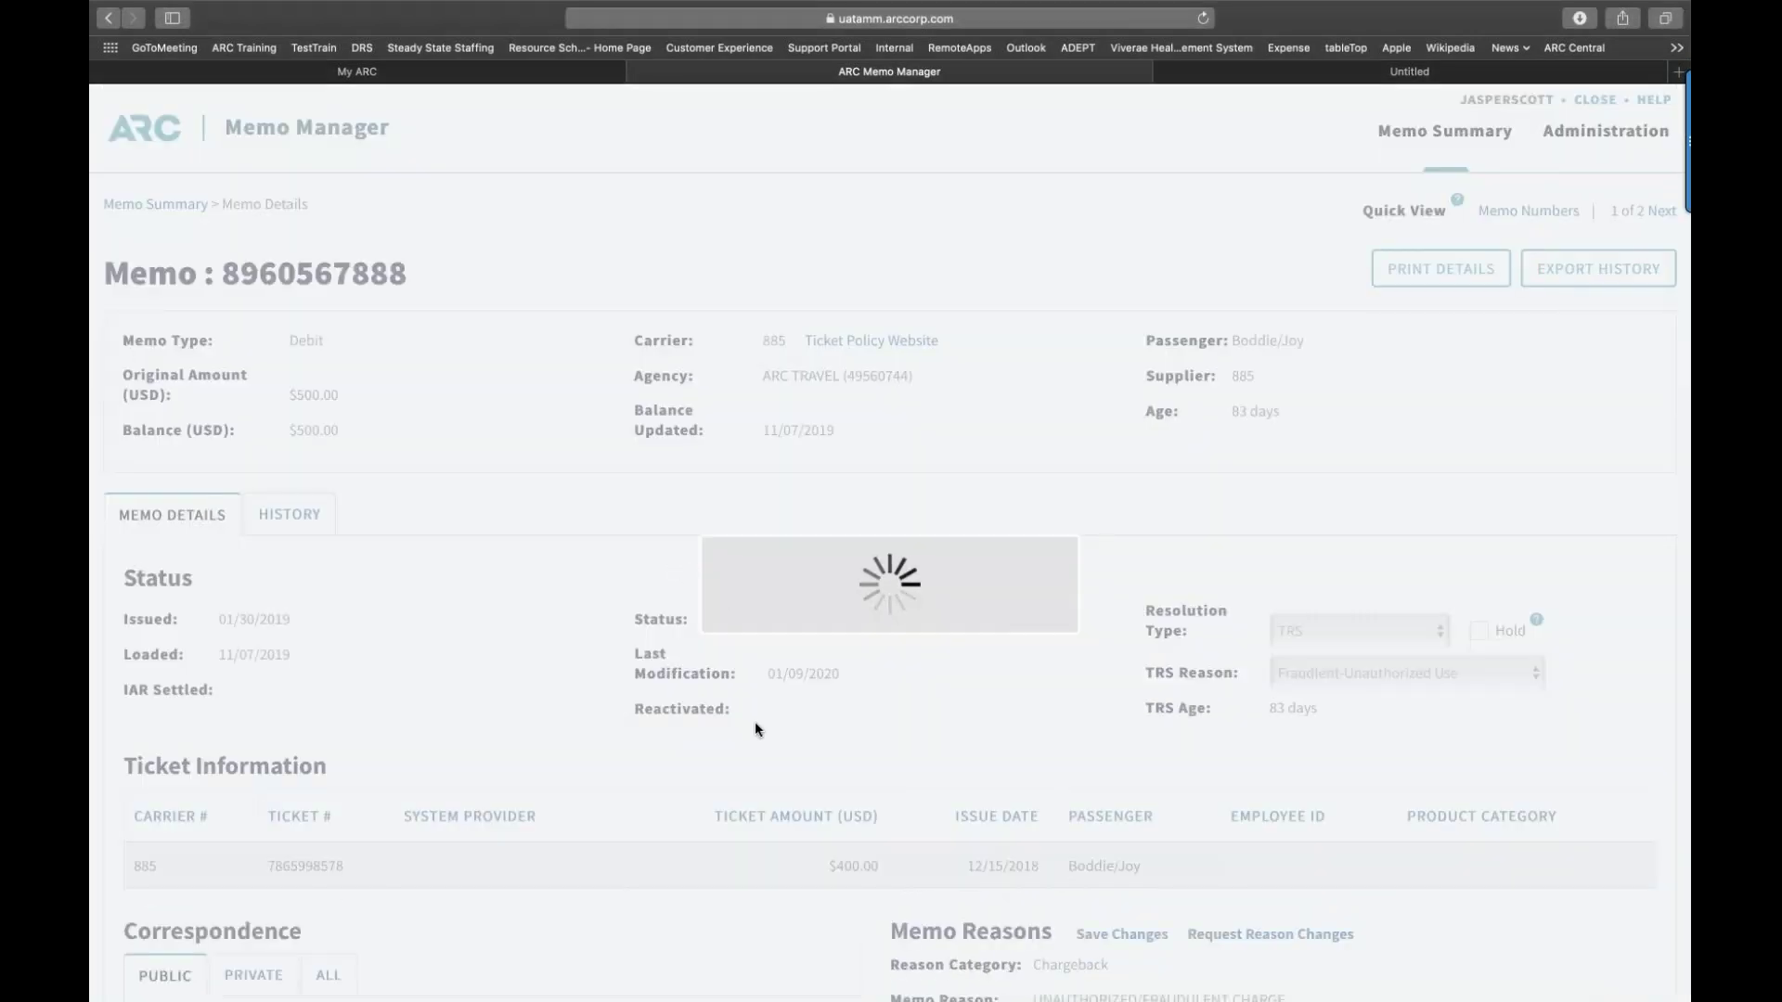
scroll(754, 728, down, 1)
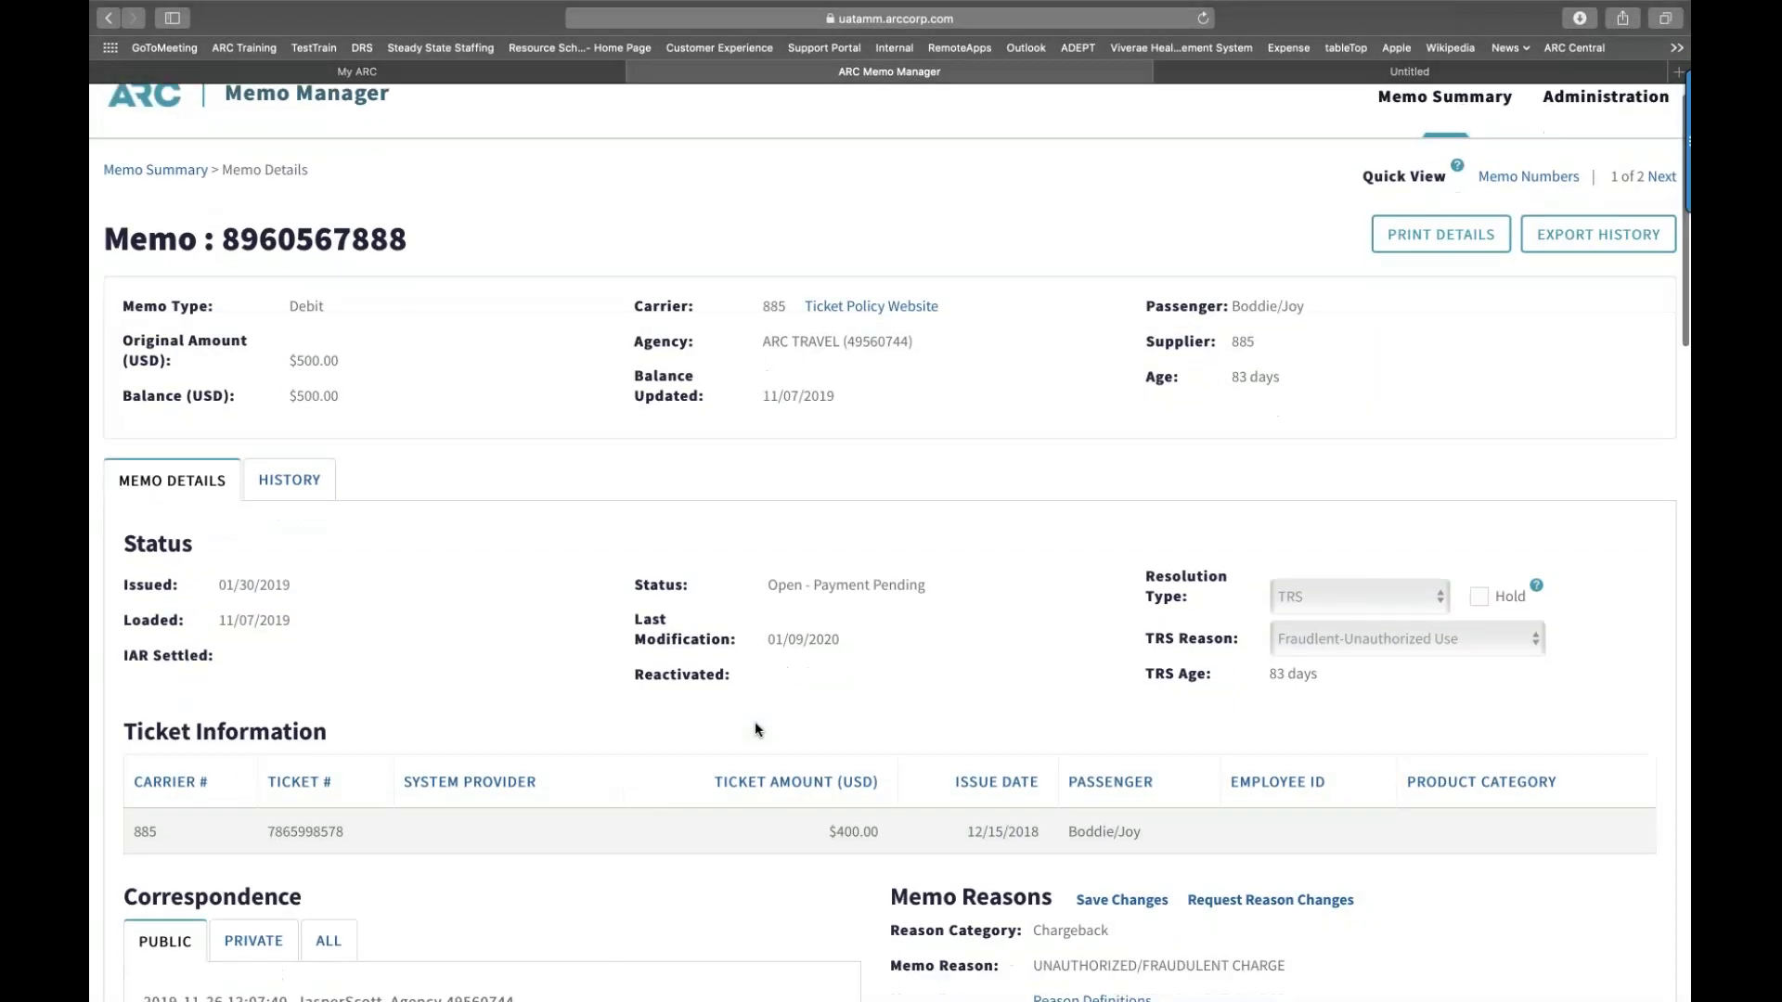
scroll(755, 728, down, 5)
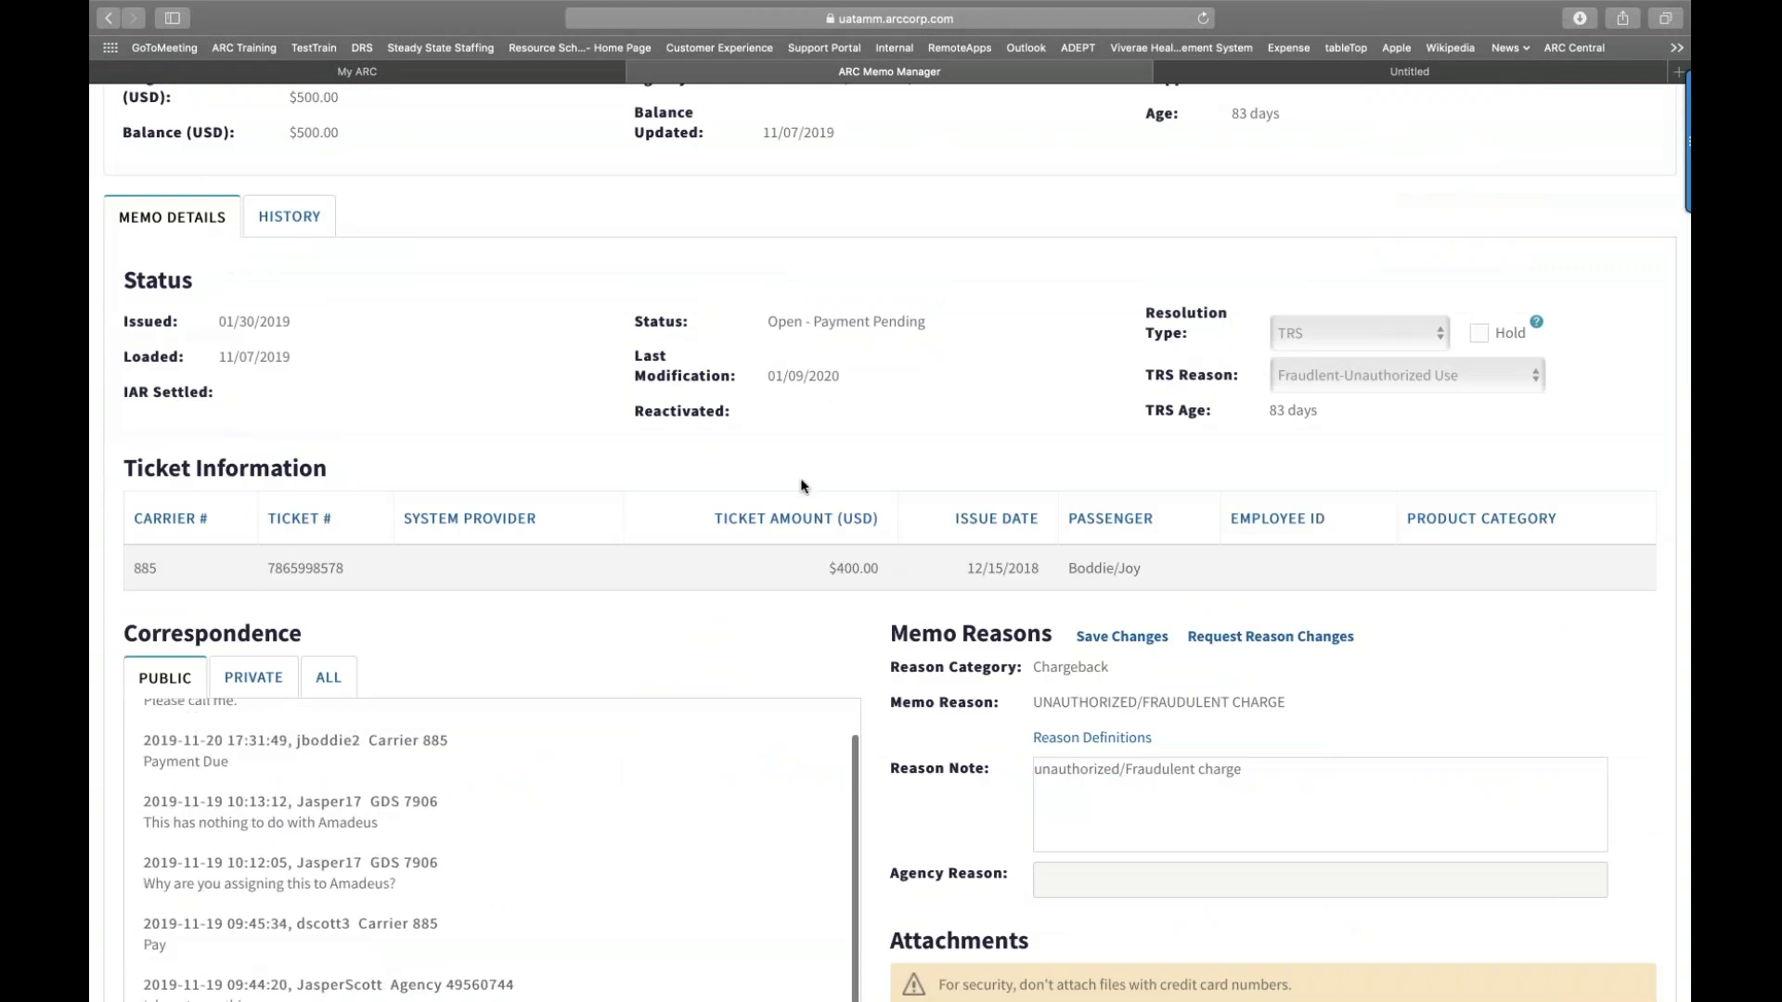
scroll(804, 485, up, 6)
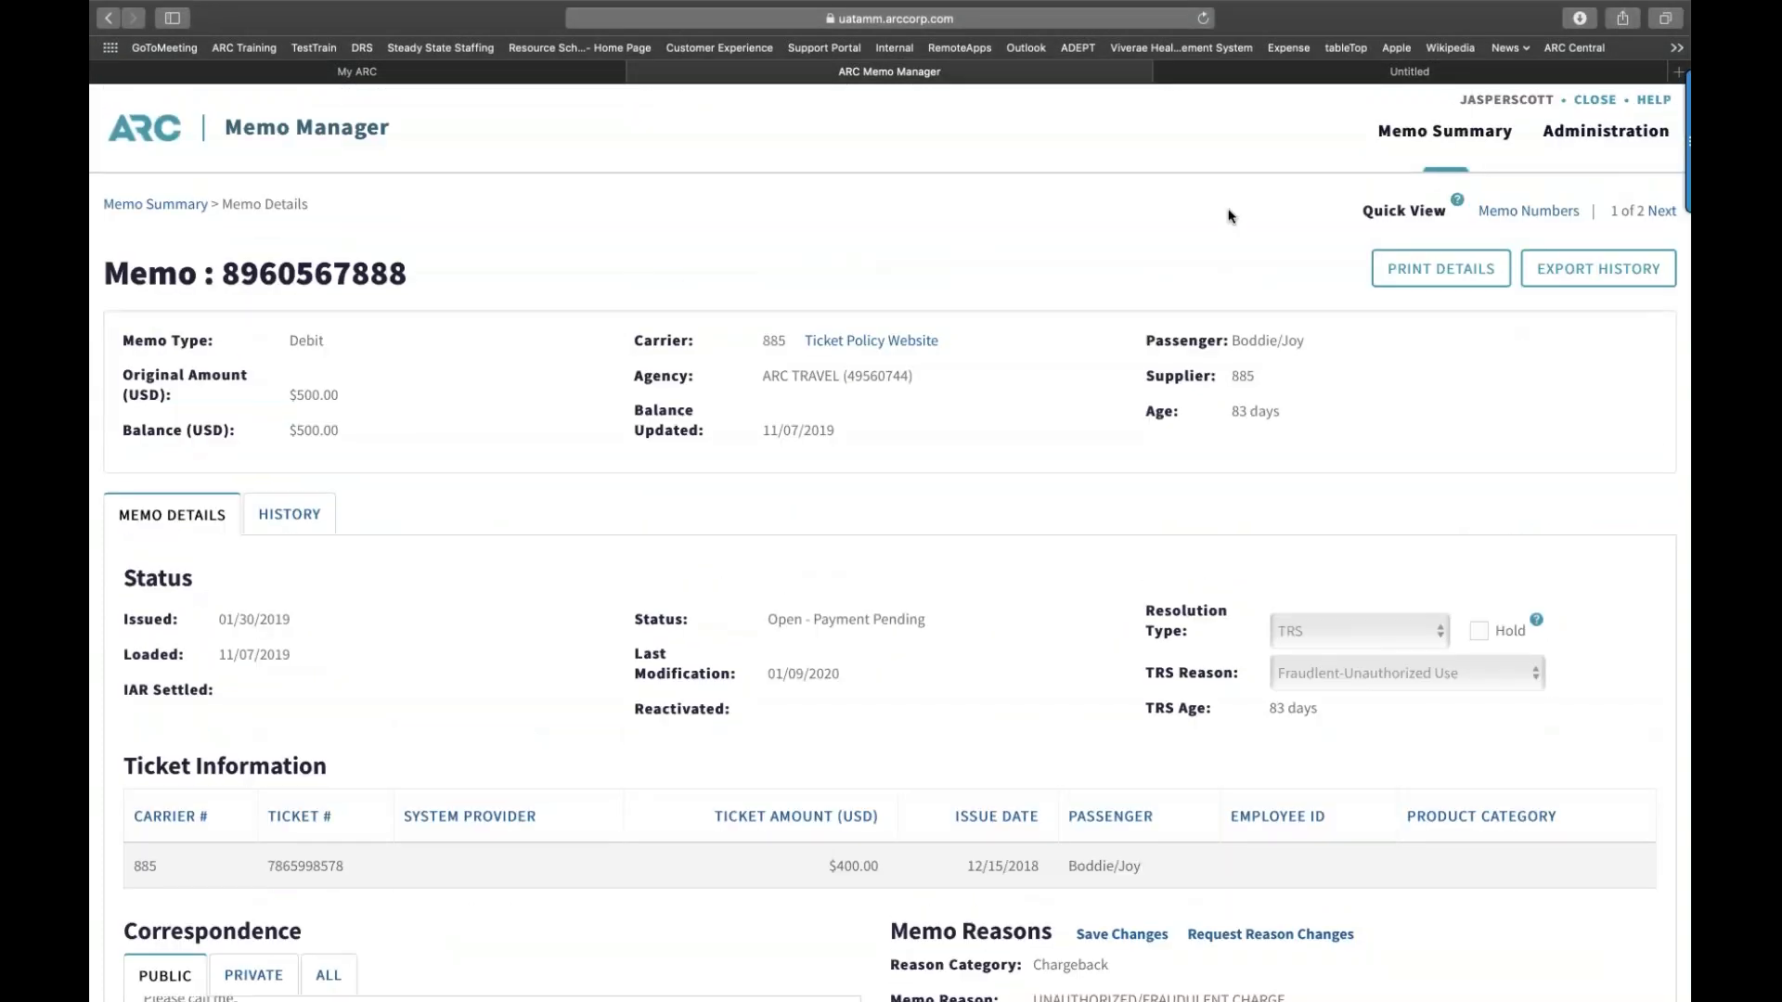
click(1652, 216)
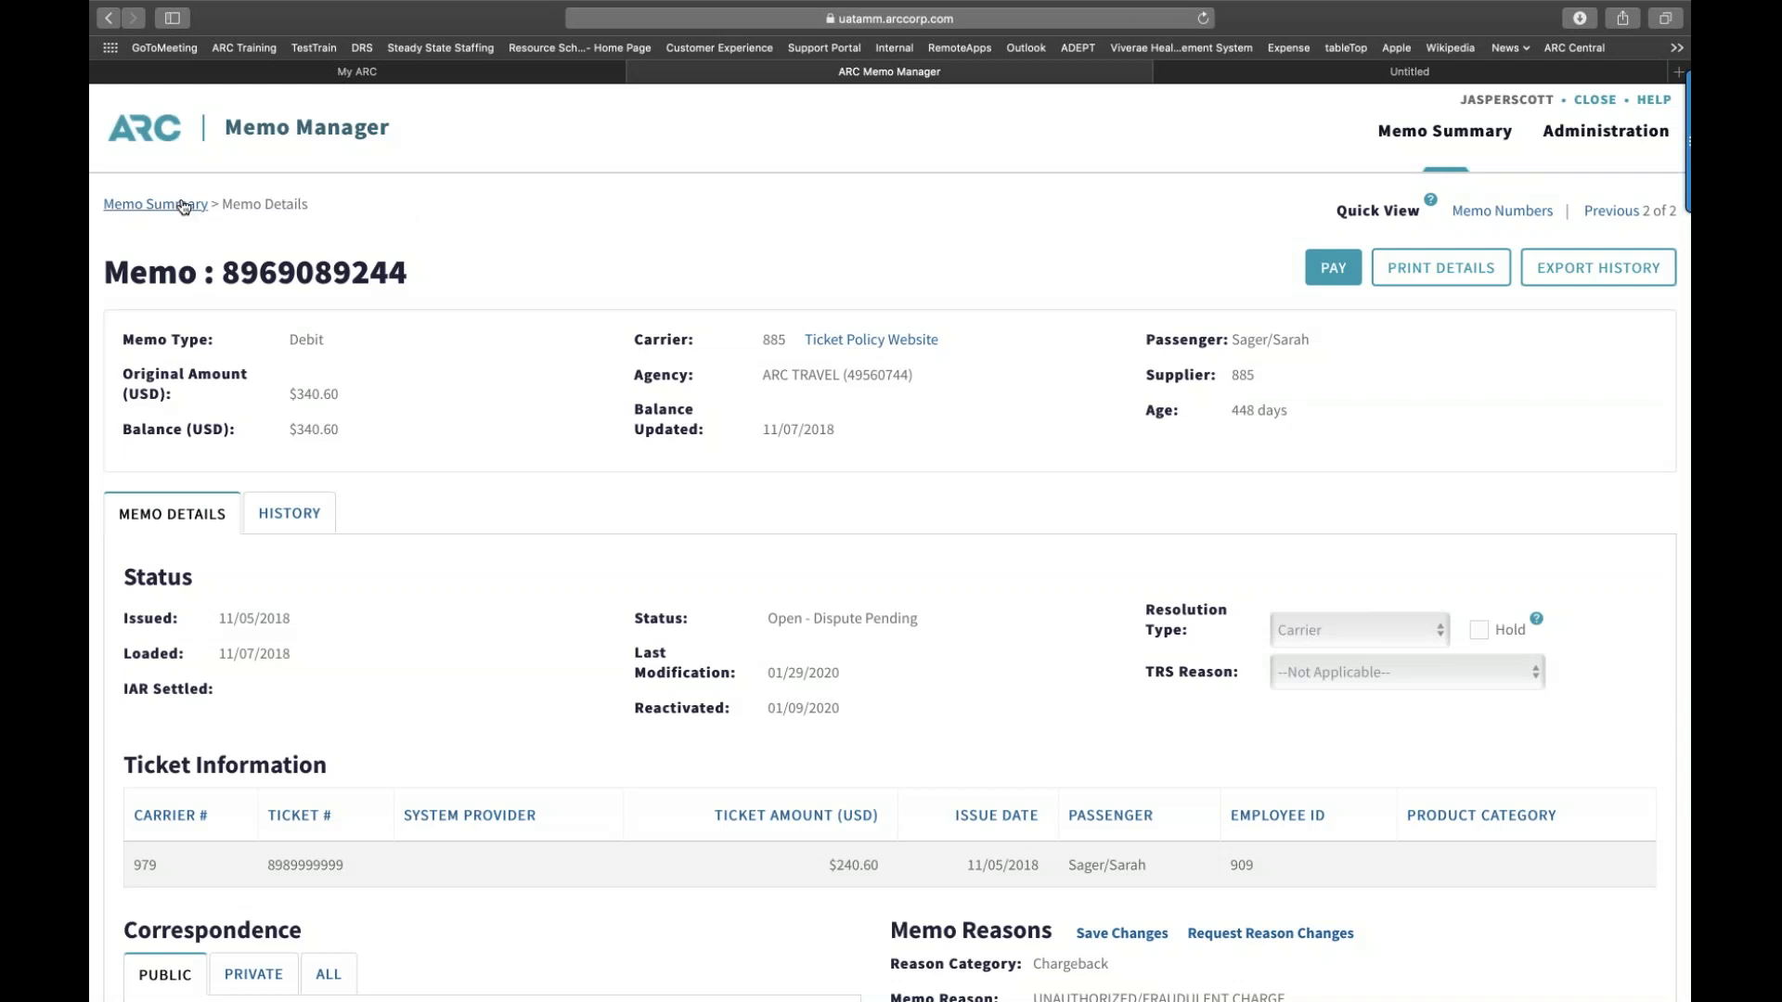
Step: Return to the Memo Summary and uncheck both selected memos, leaving $0.00 selected
click(180, 215)
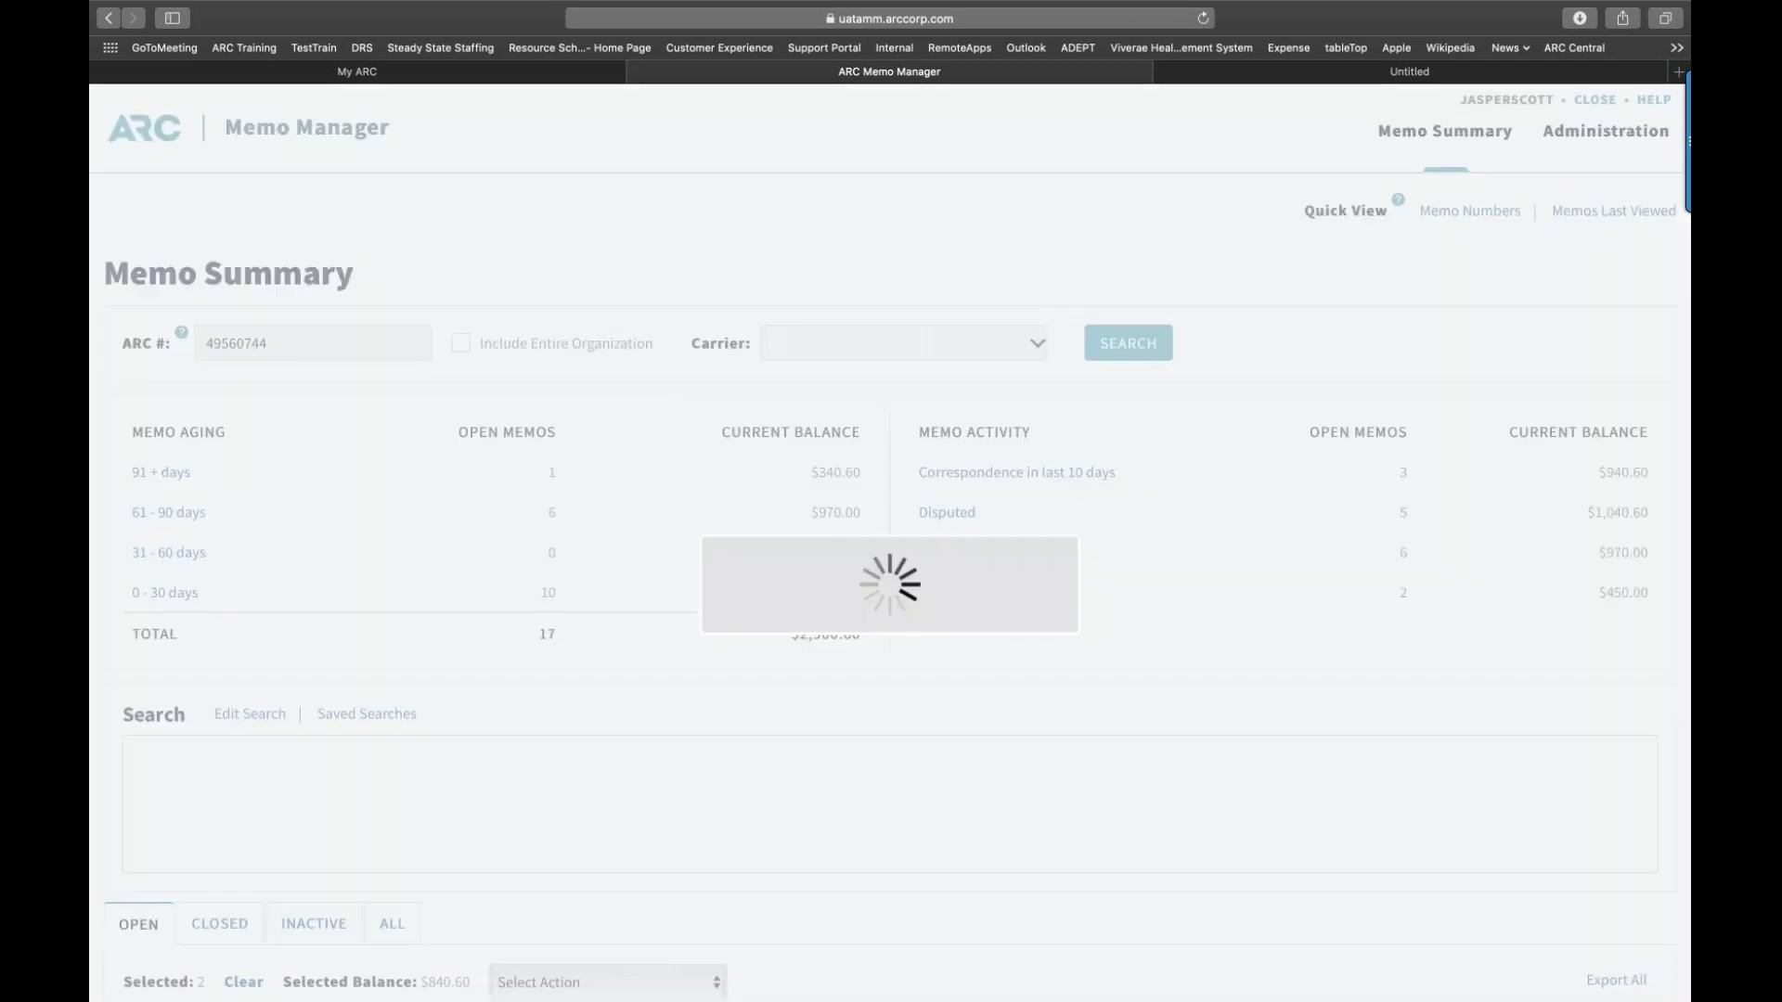
scroll(486, 489, down, 5)
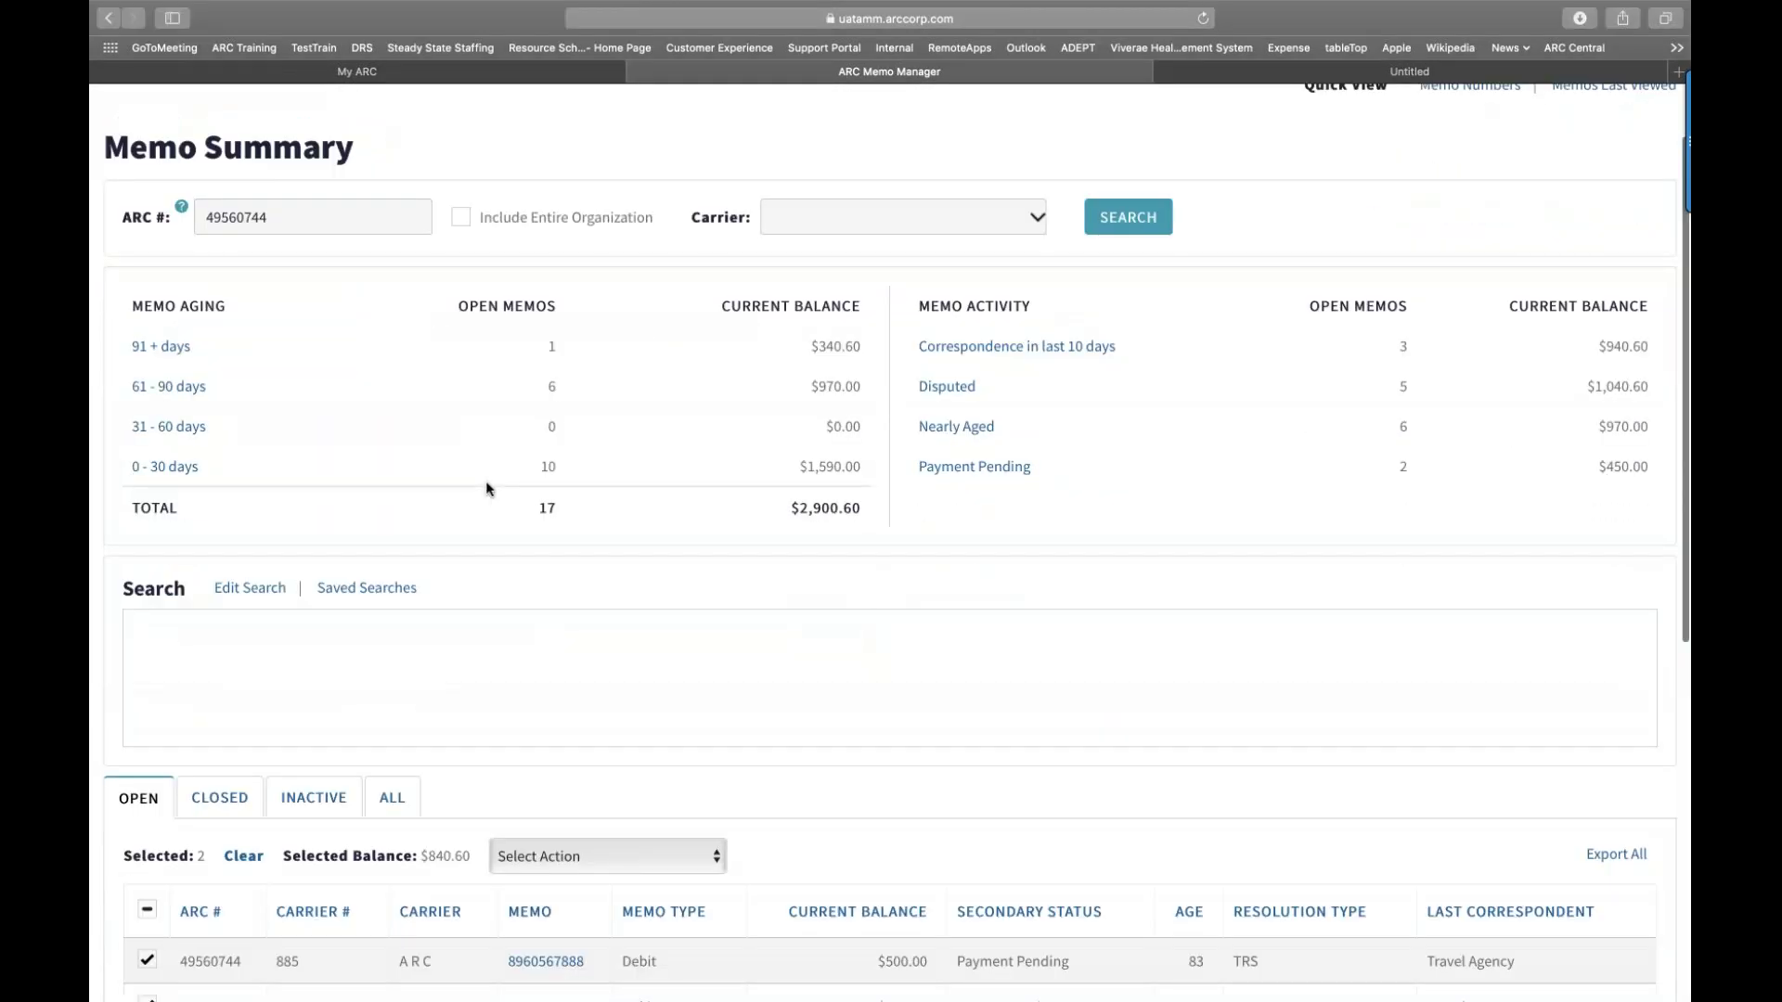
scroll(487, 489, up, 2)
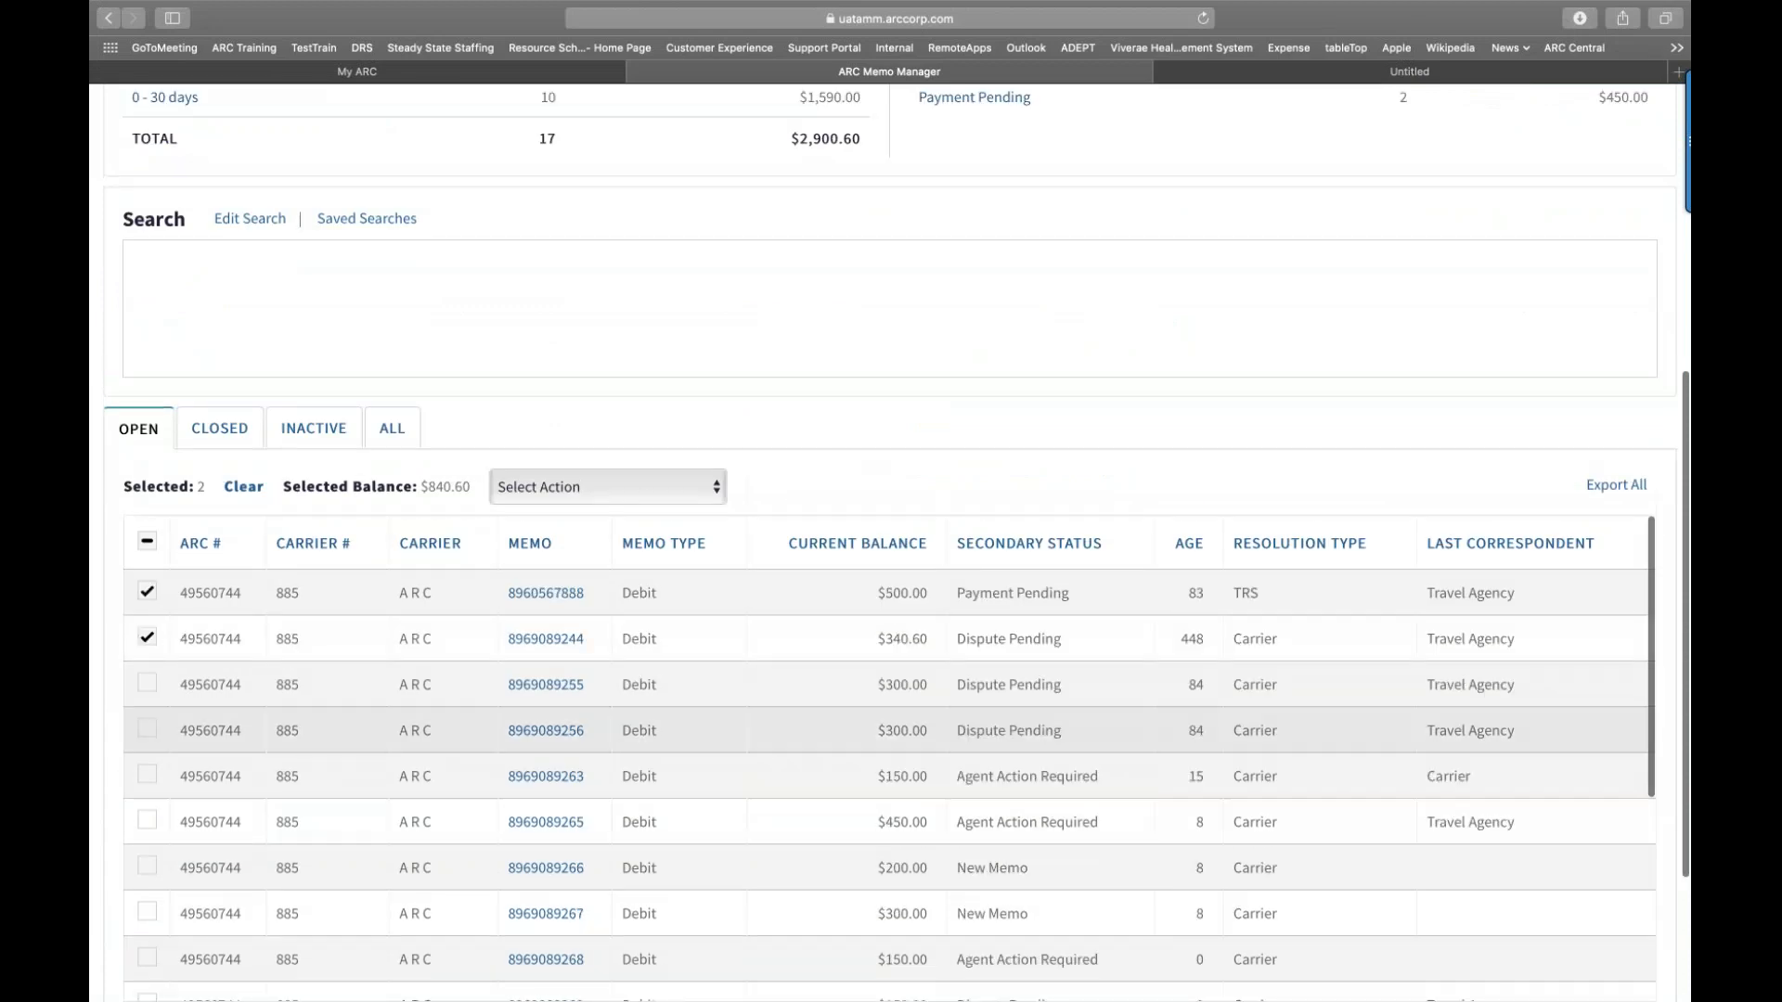
click(147, 723)
click(146, 771)
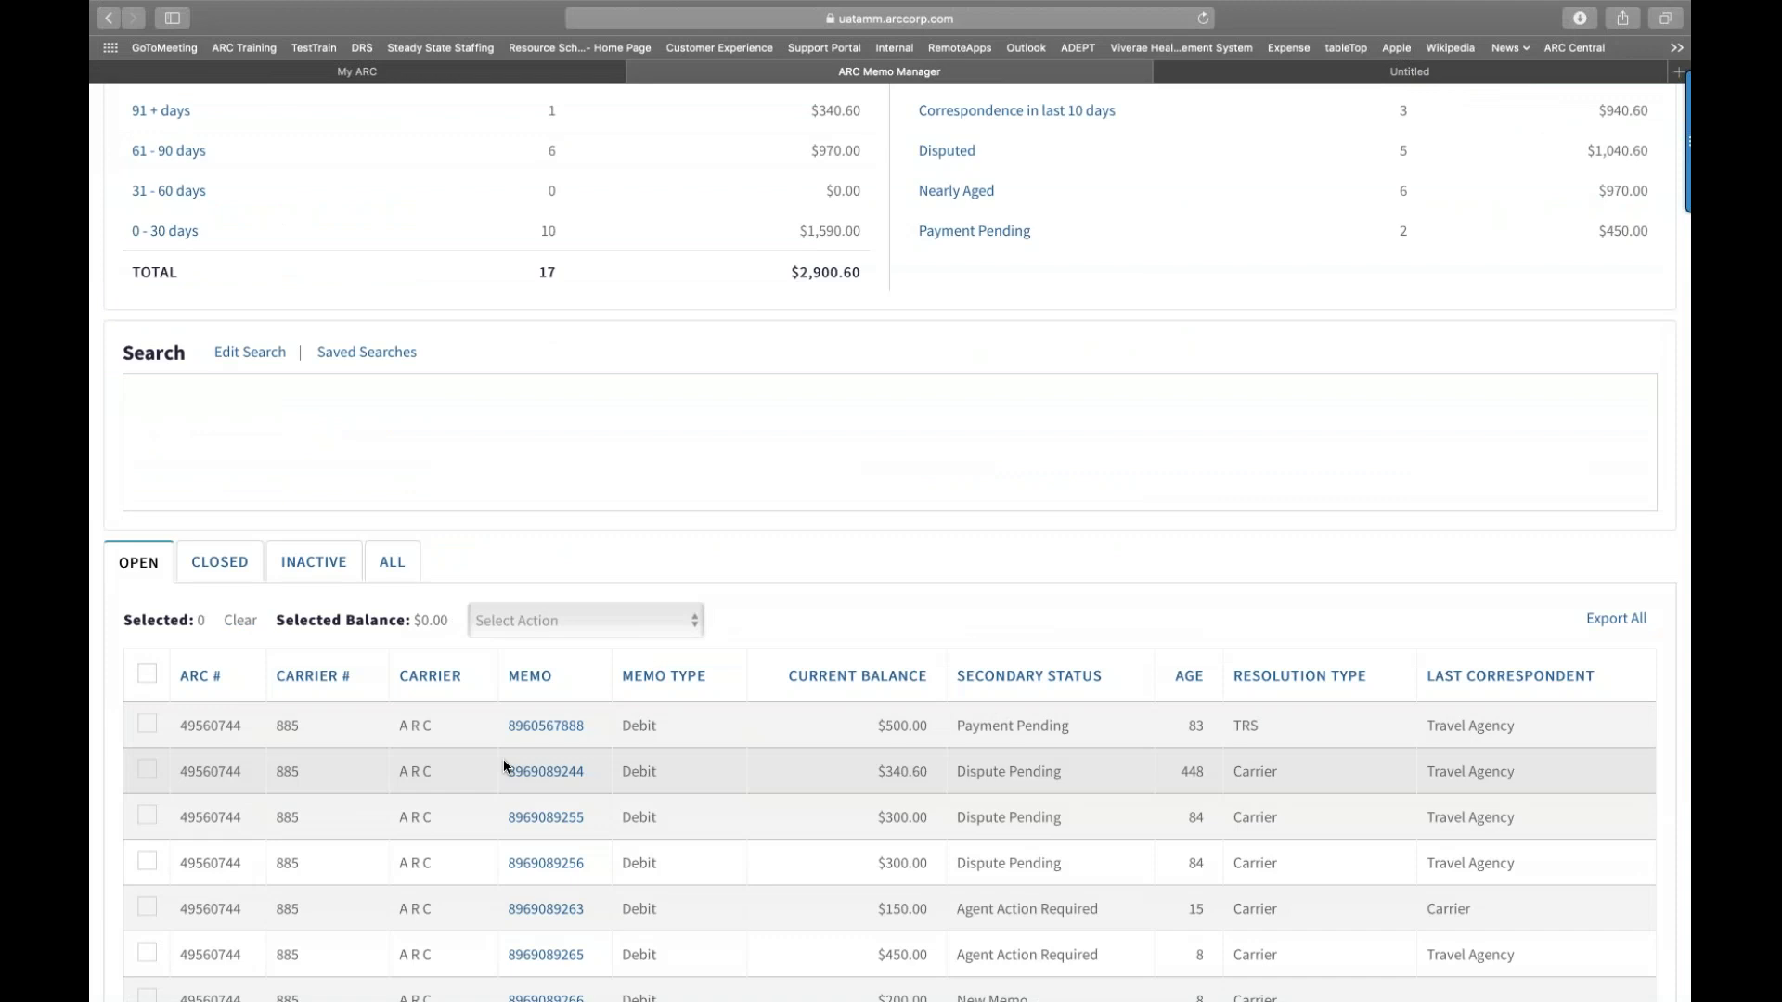
scroll(505, 767, down, 2)
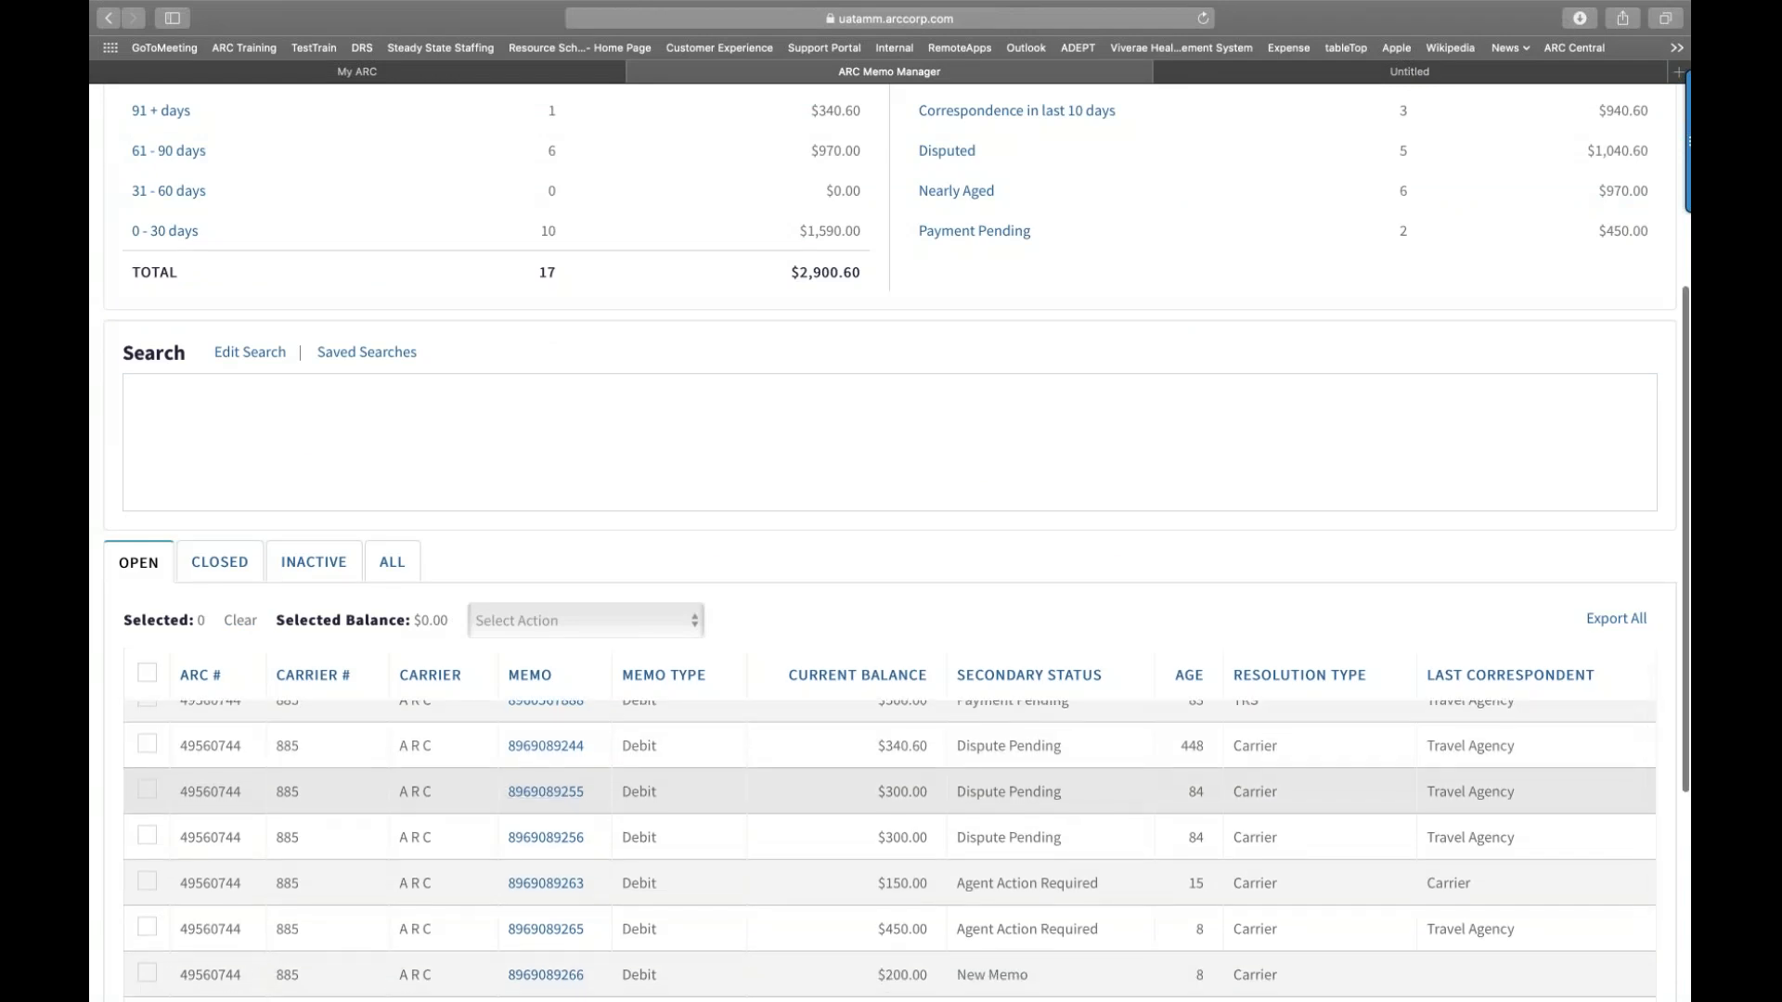
scroll(520, 797, down, 1)
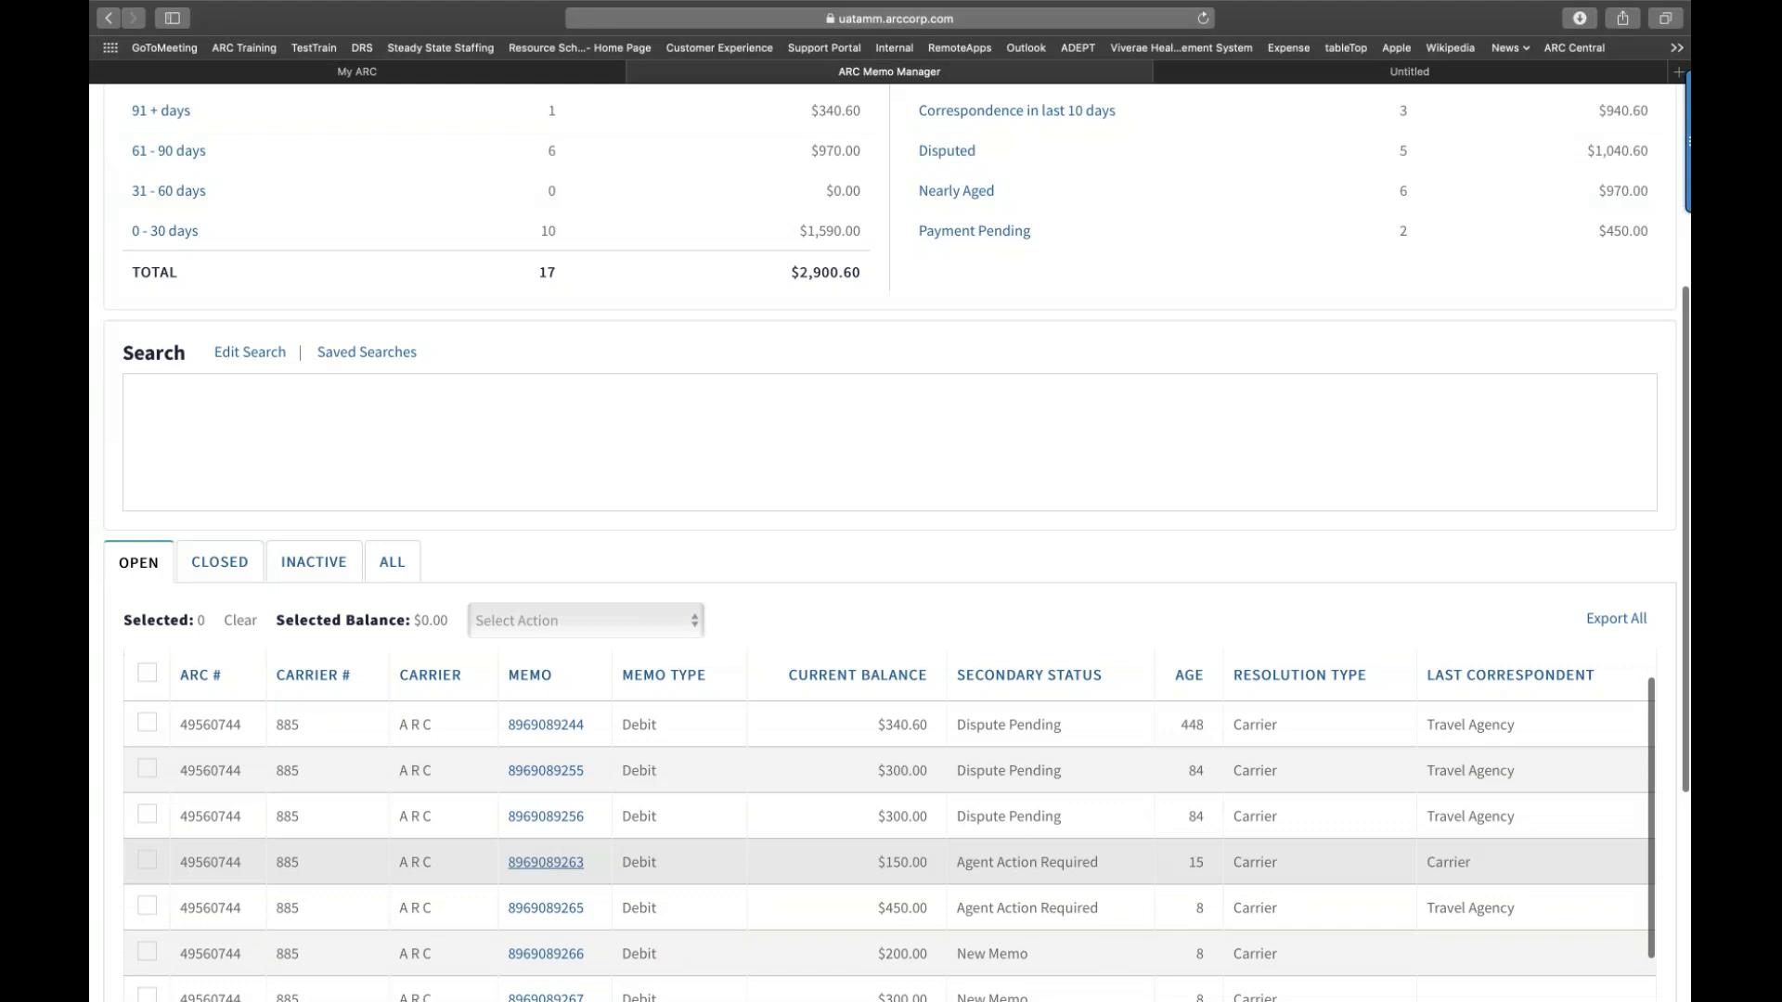
click(546, 862)
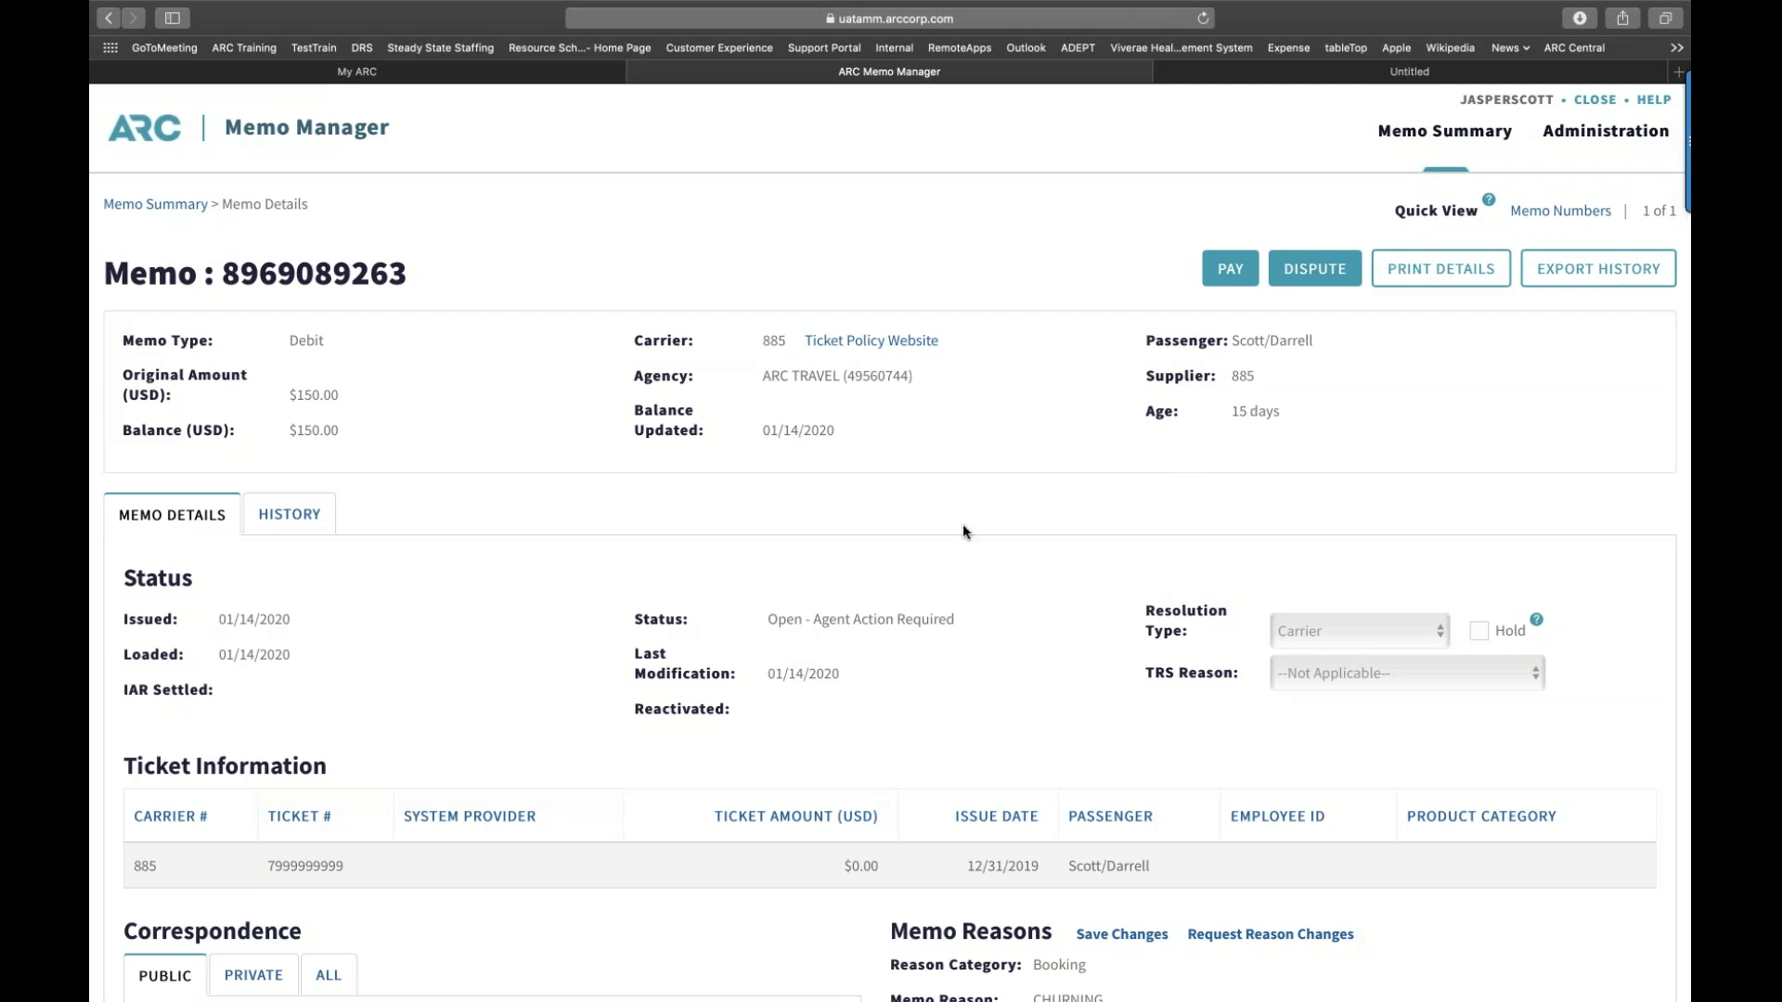
scroll(962, 530, down, 3)
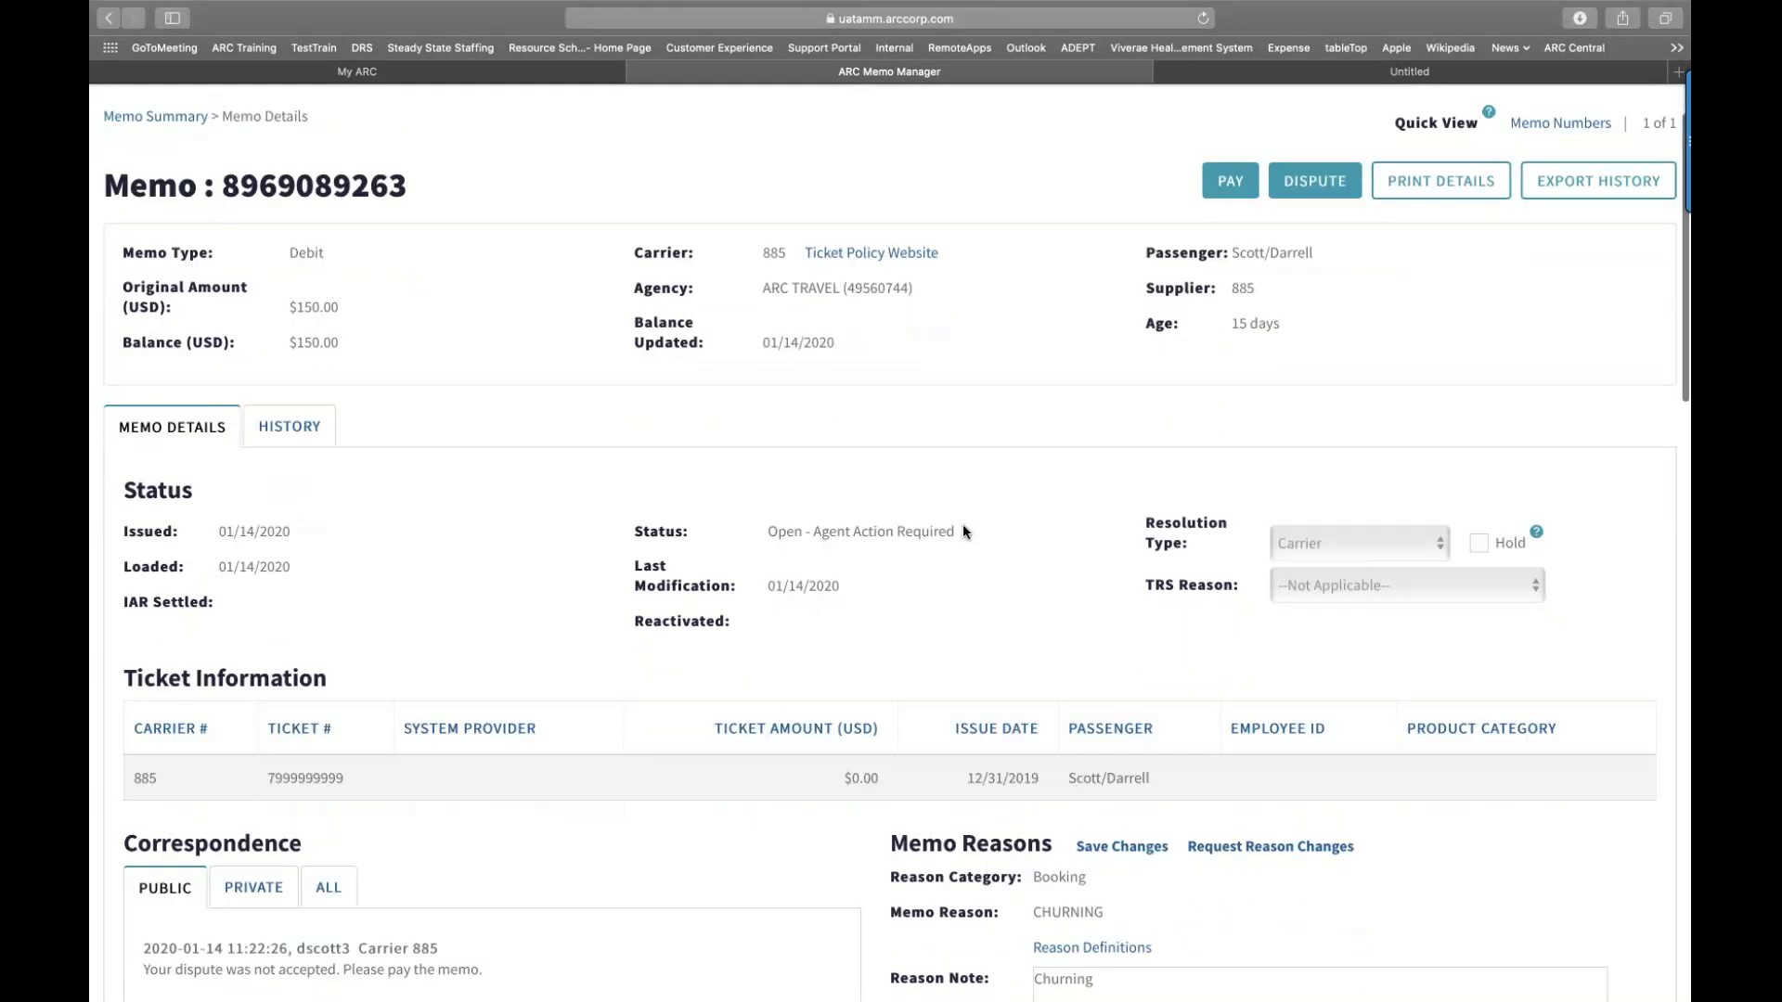
scroll(962, 531, down, 1)
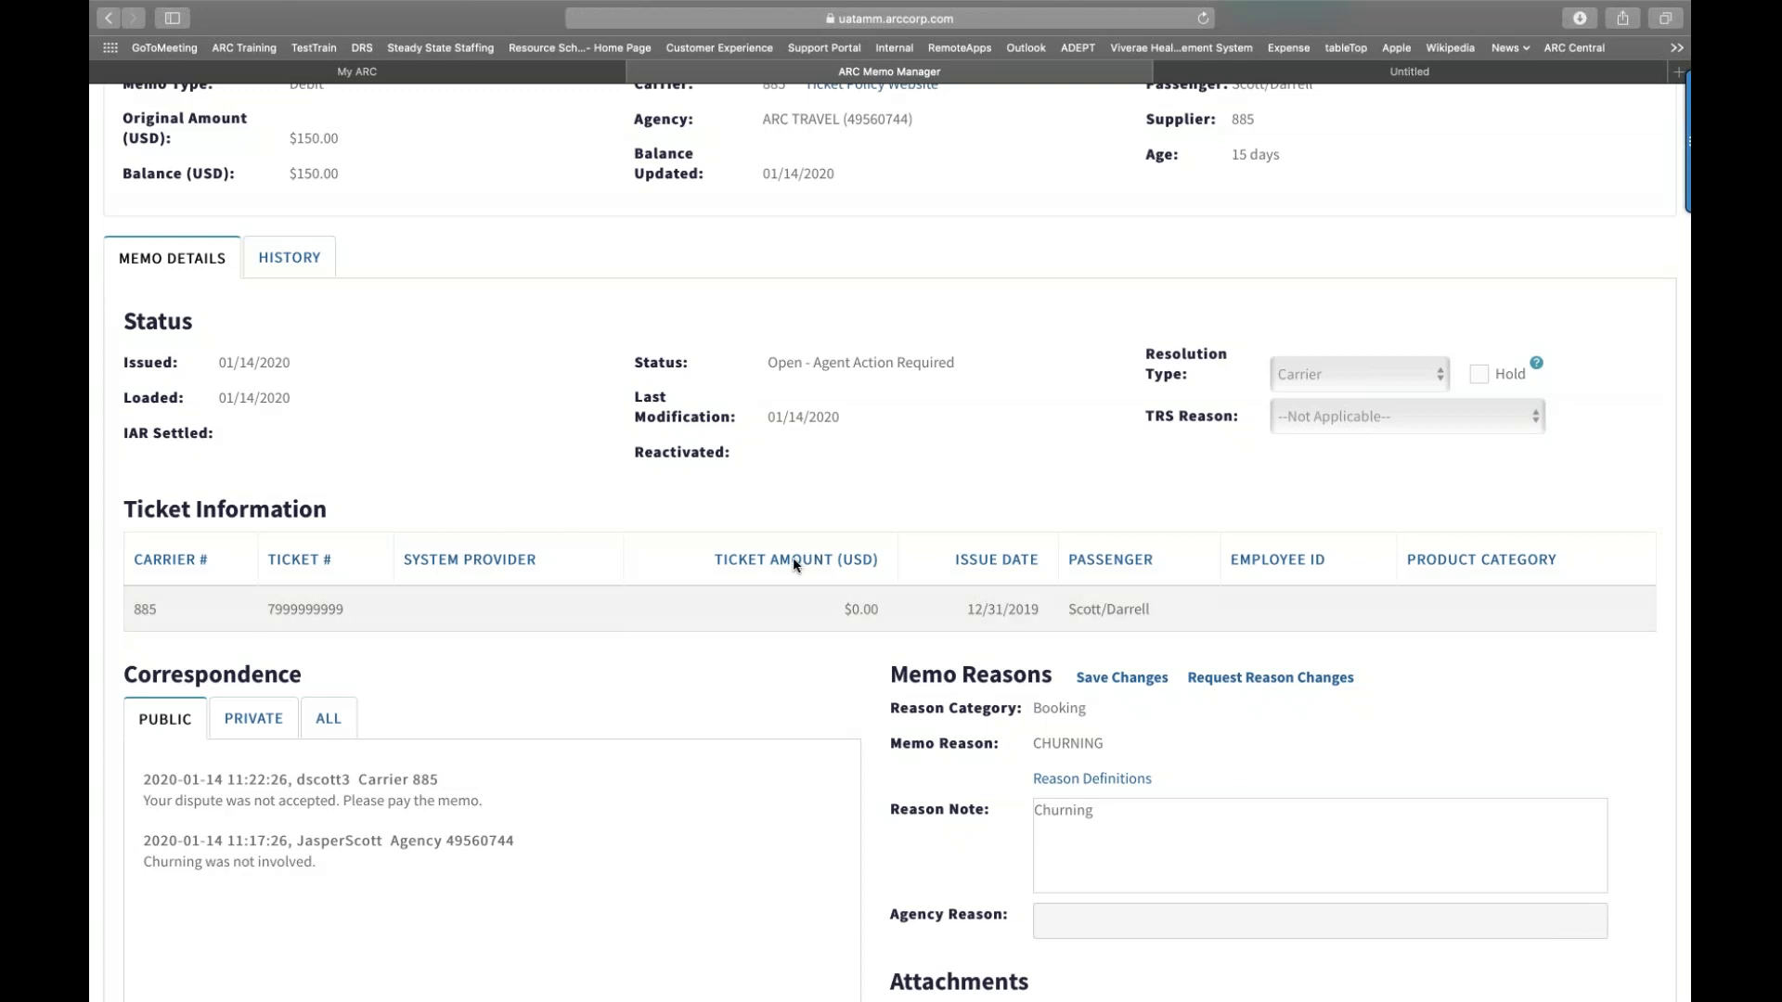
scroll(751, 458, down, 3)
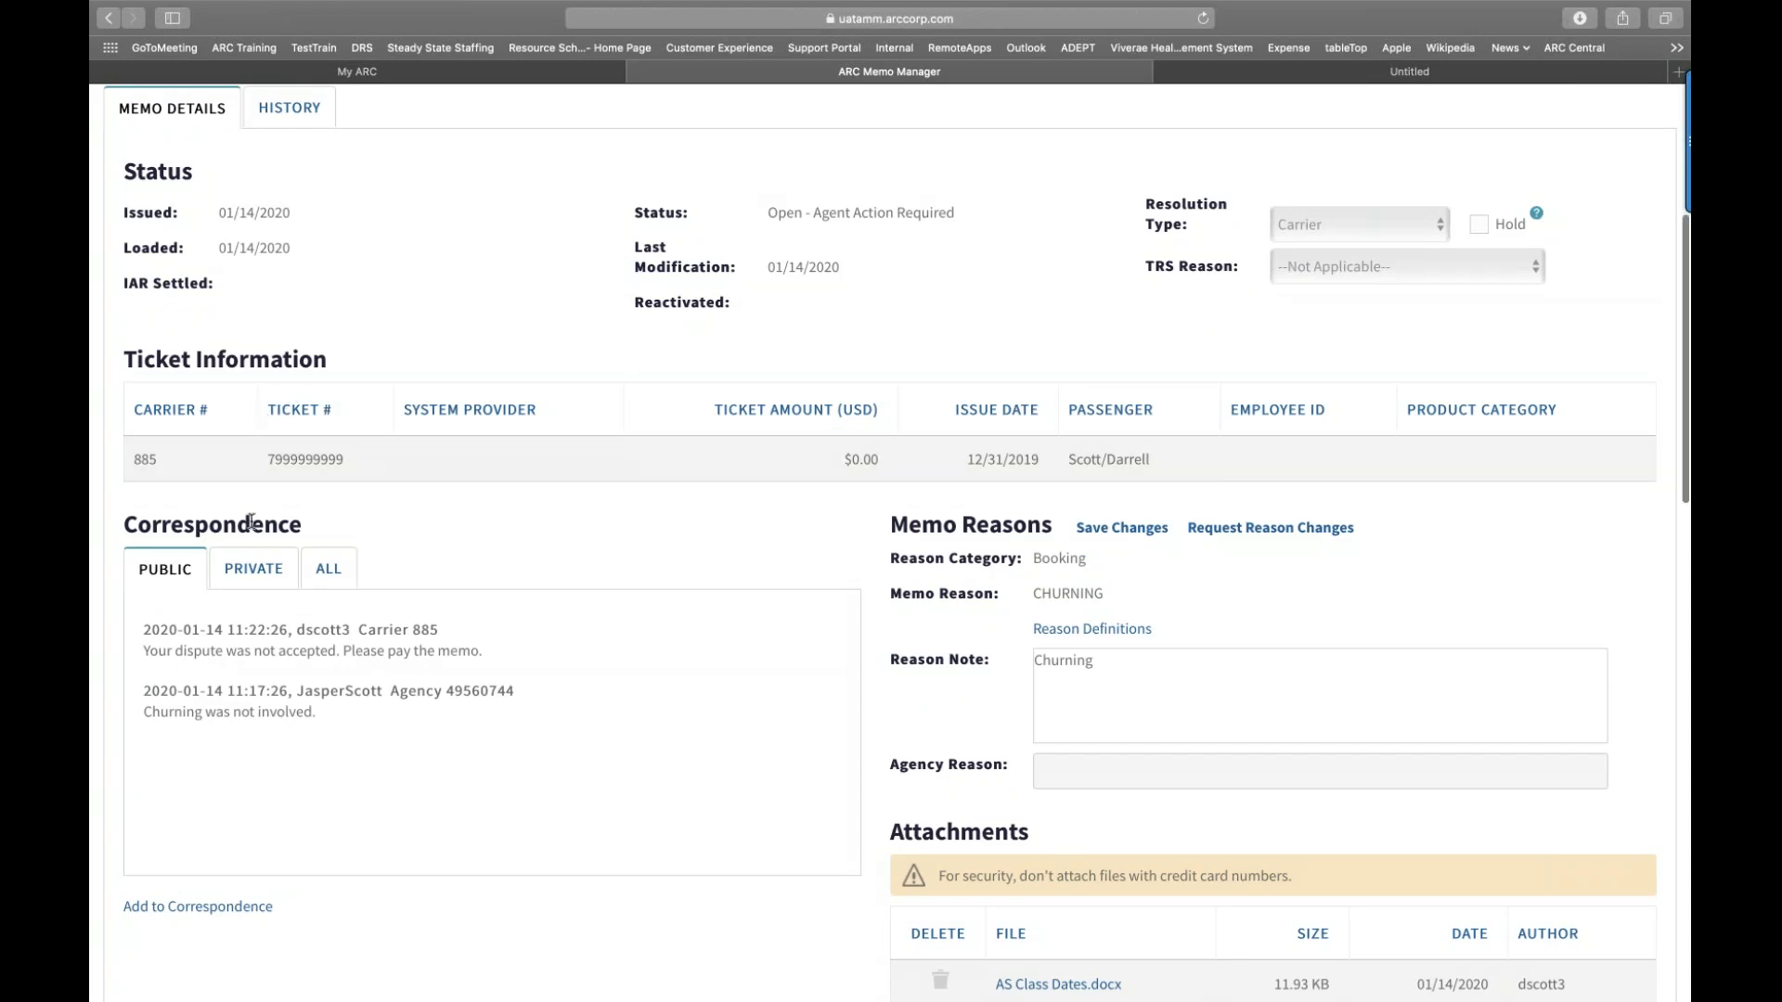
scroll(250, 521, down, 1)
scroll(251, 522, down, 5)
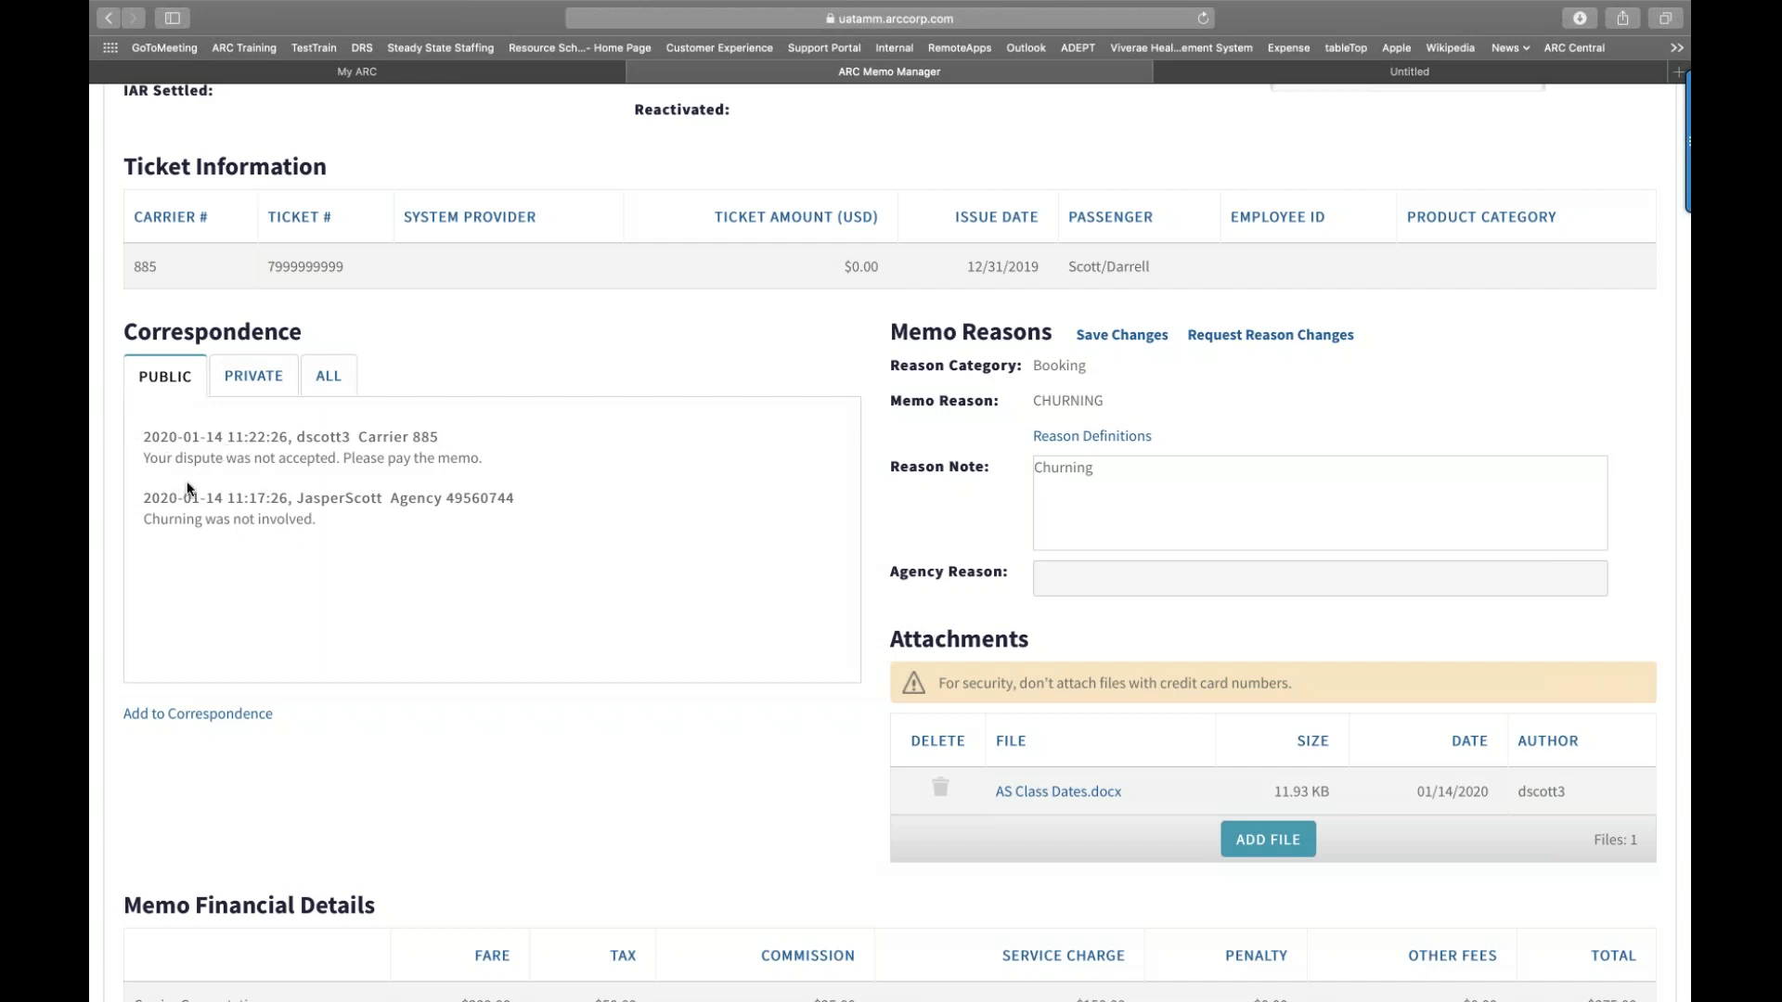
Step: Review the memo's private and all correspondence, then start a new correspondence note
click(263, 403)
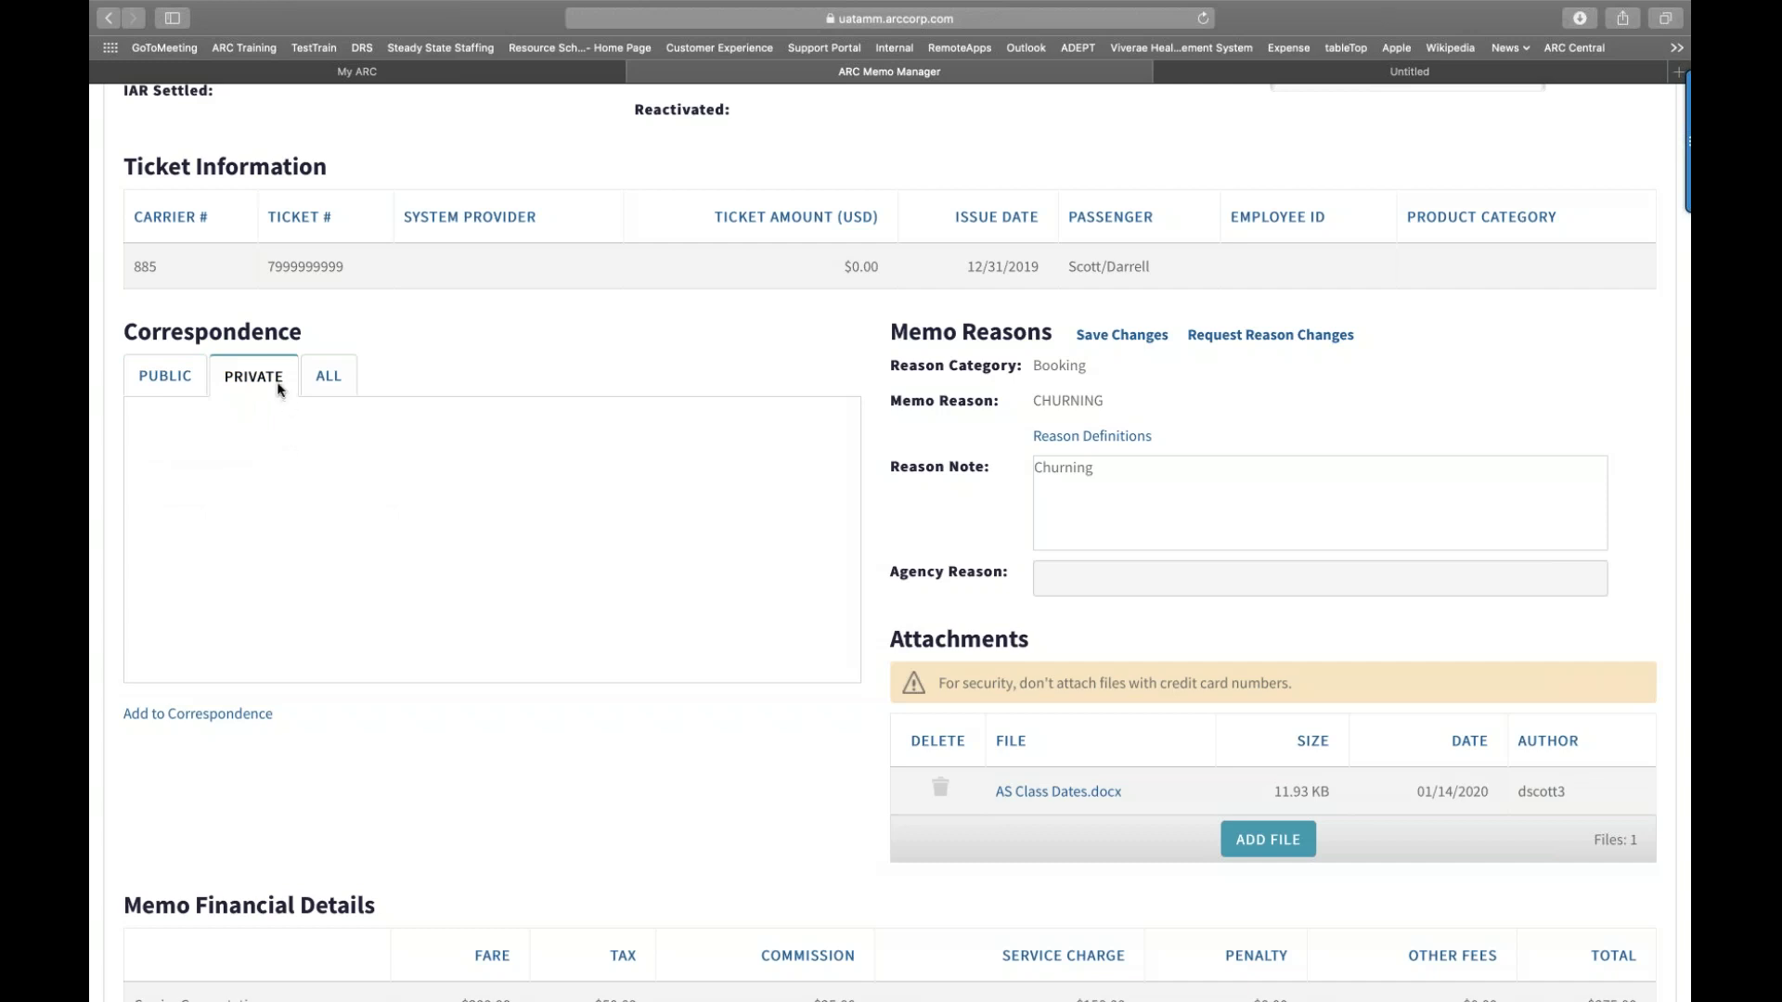
click(330, 384)
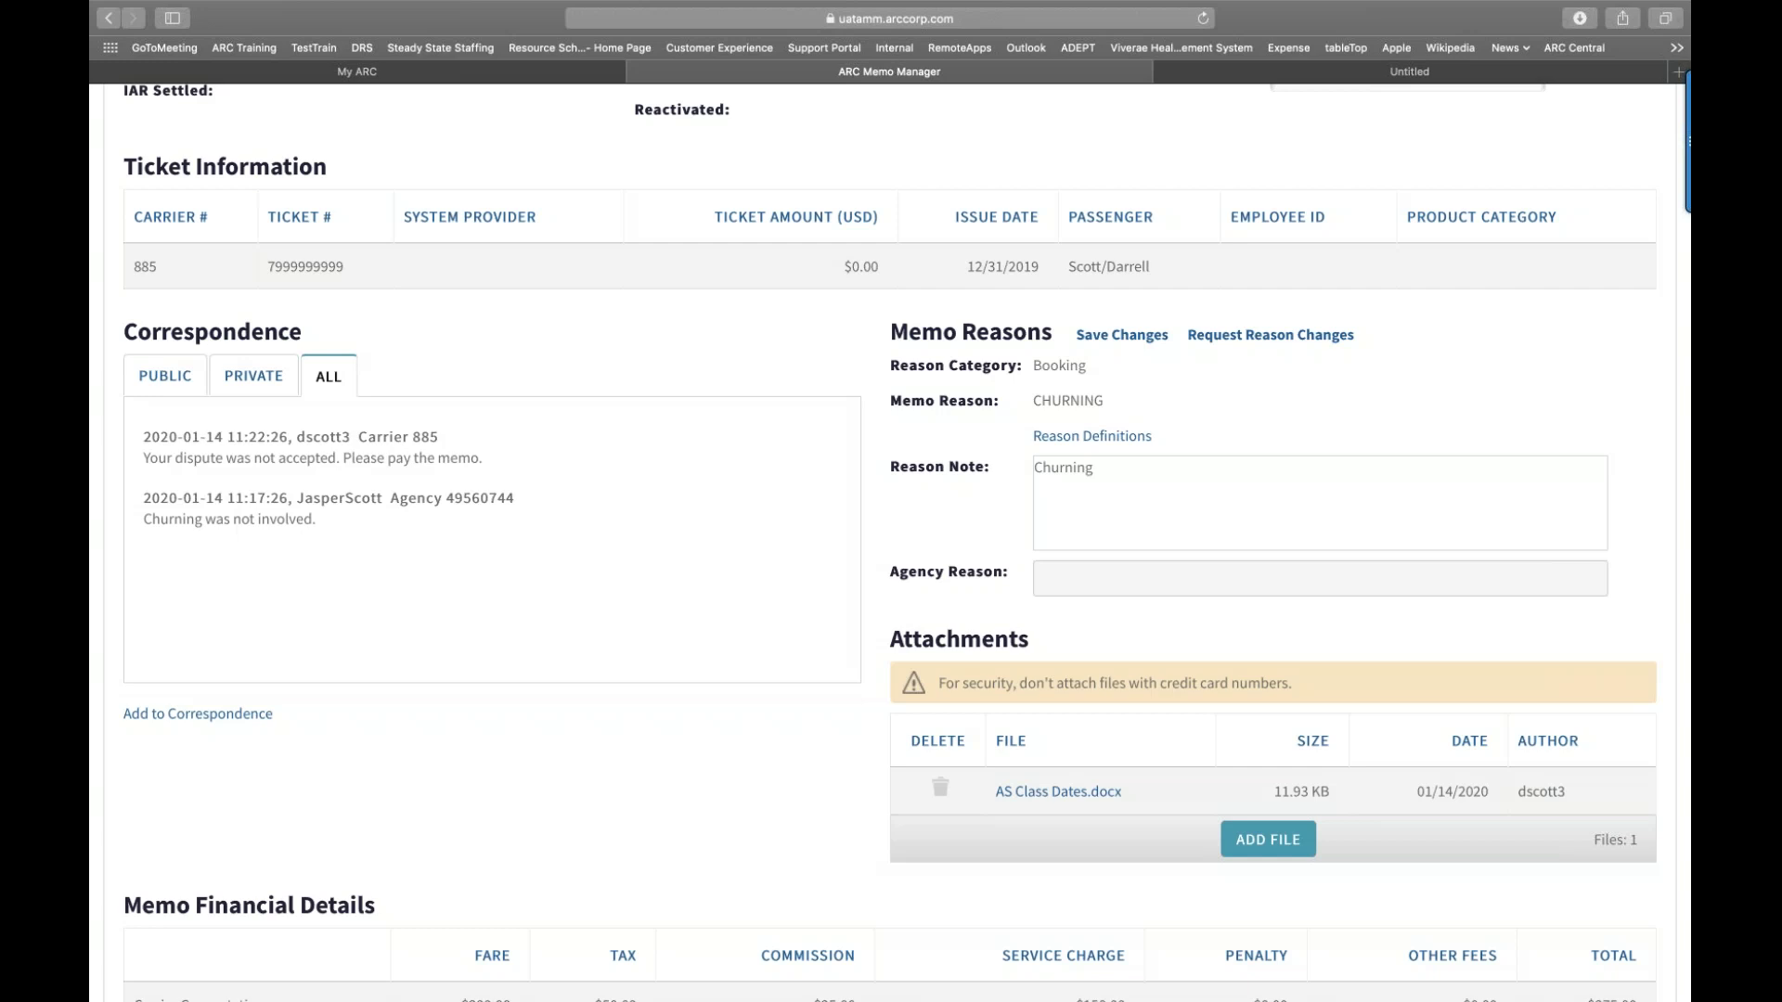
click(188, 726)
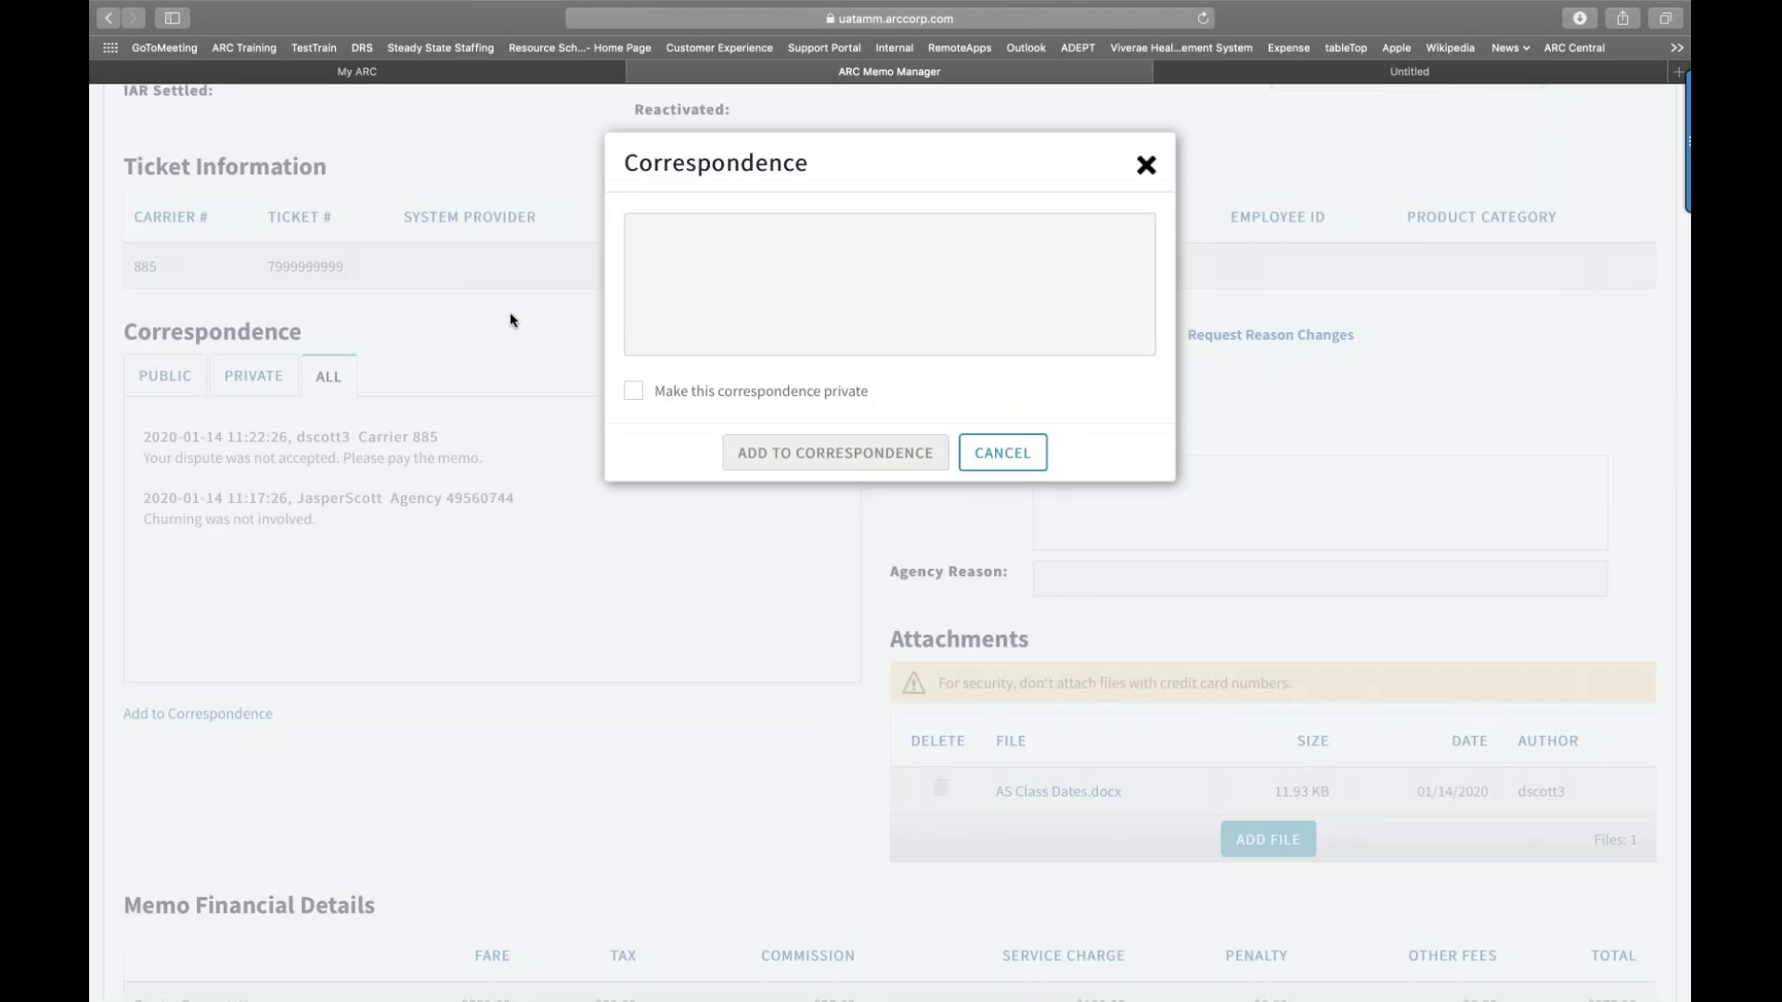
Step: Post the public note 'I do not owe this.' and view the public correspondence
click(711, 237)
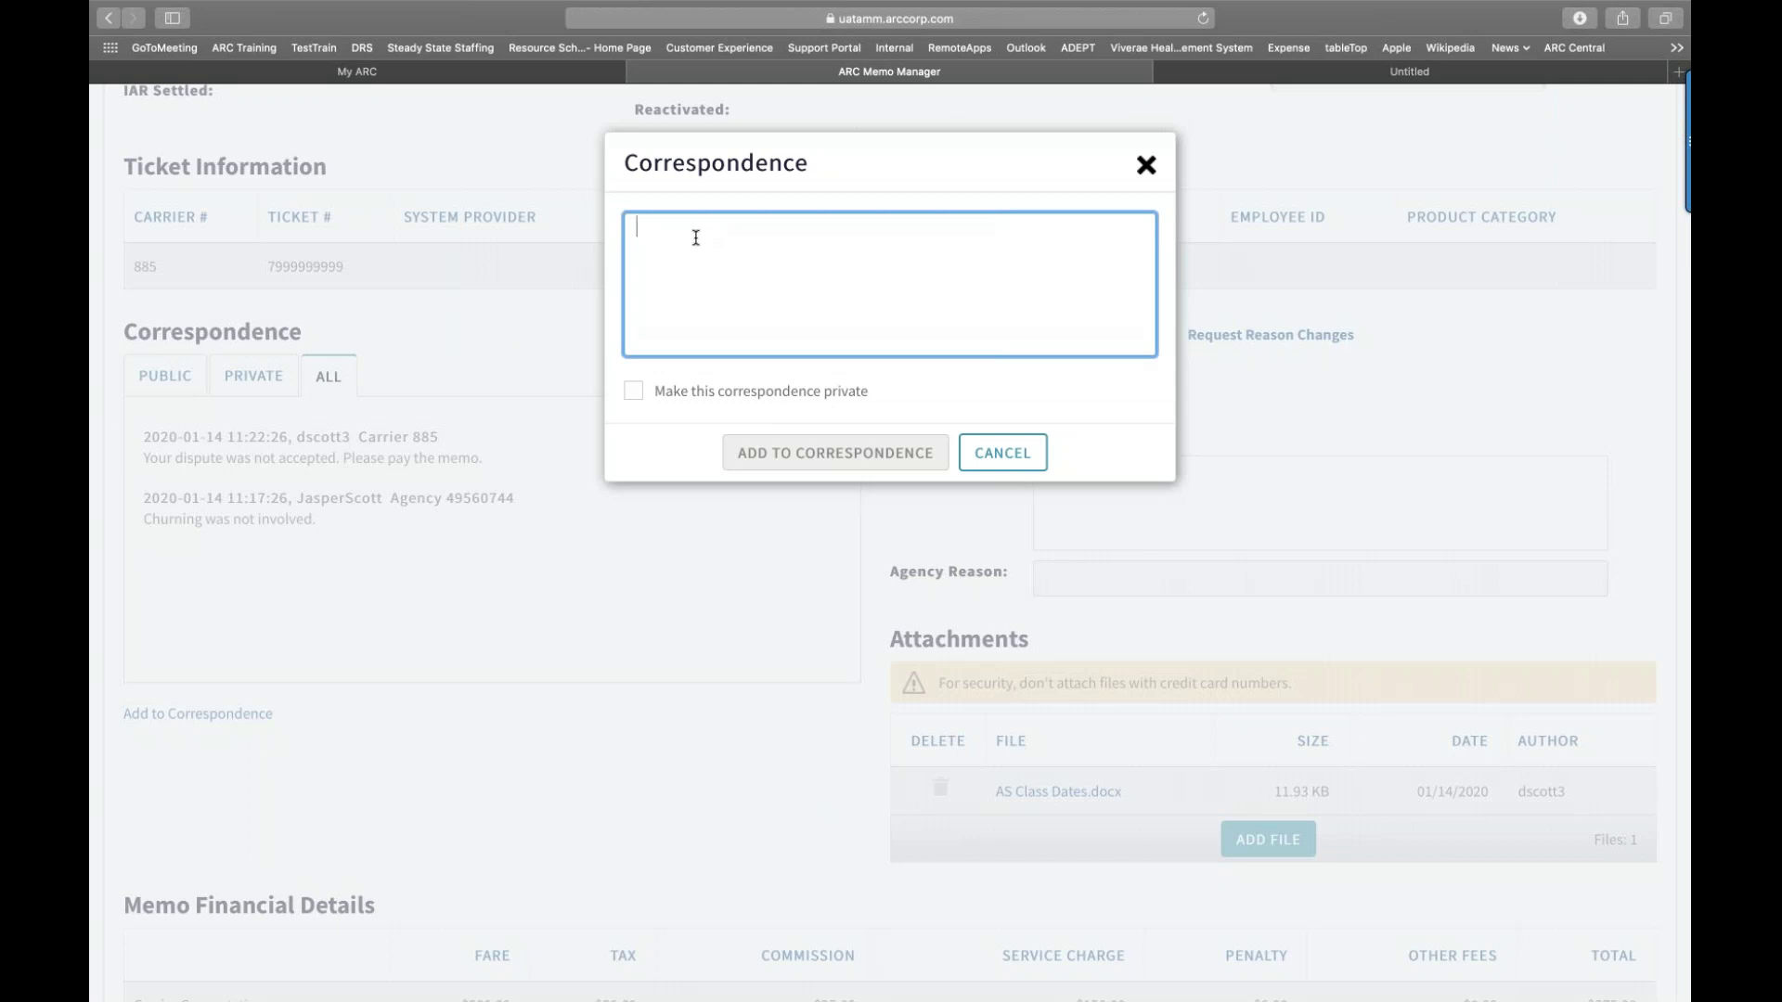
text(Hi J)
key(BackSpace)
key(BackSpace)
key(BackSpace)
key(BackSpace)
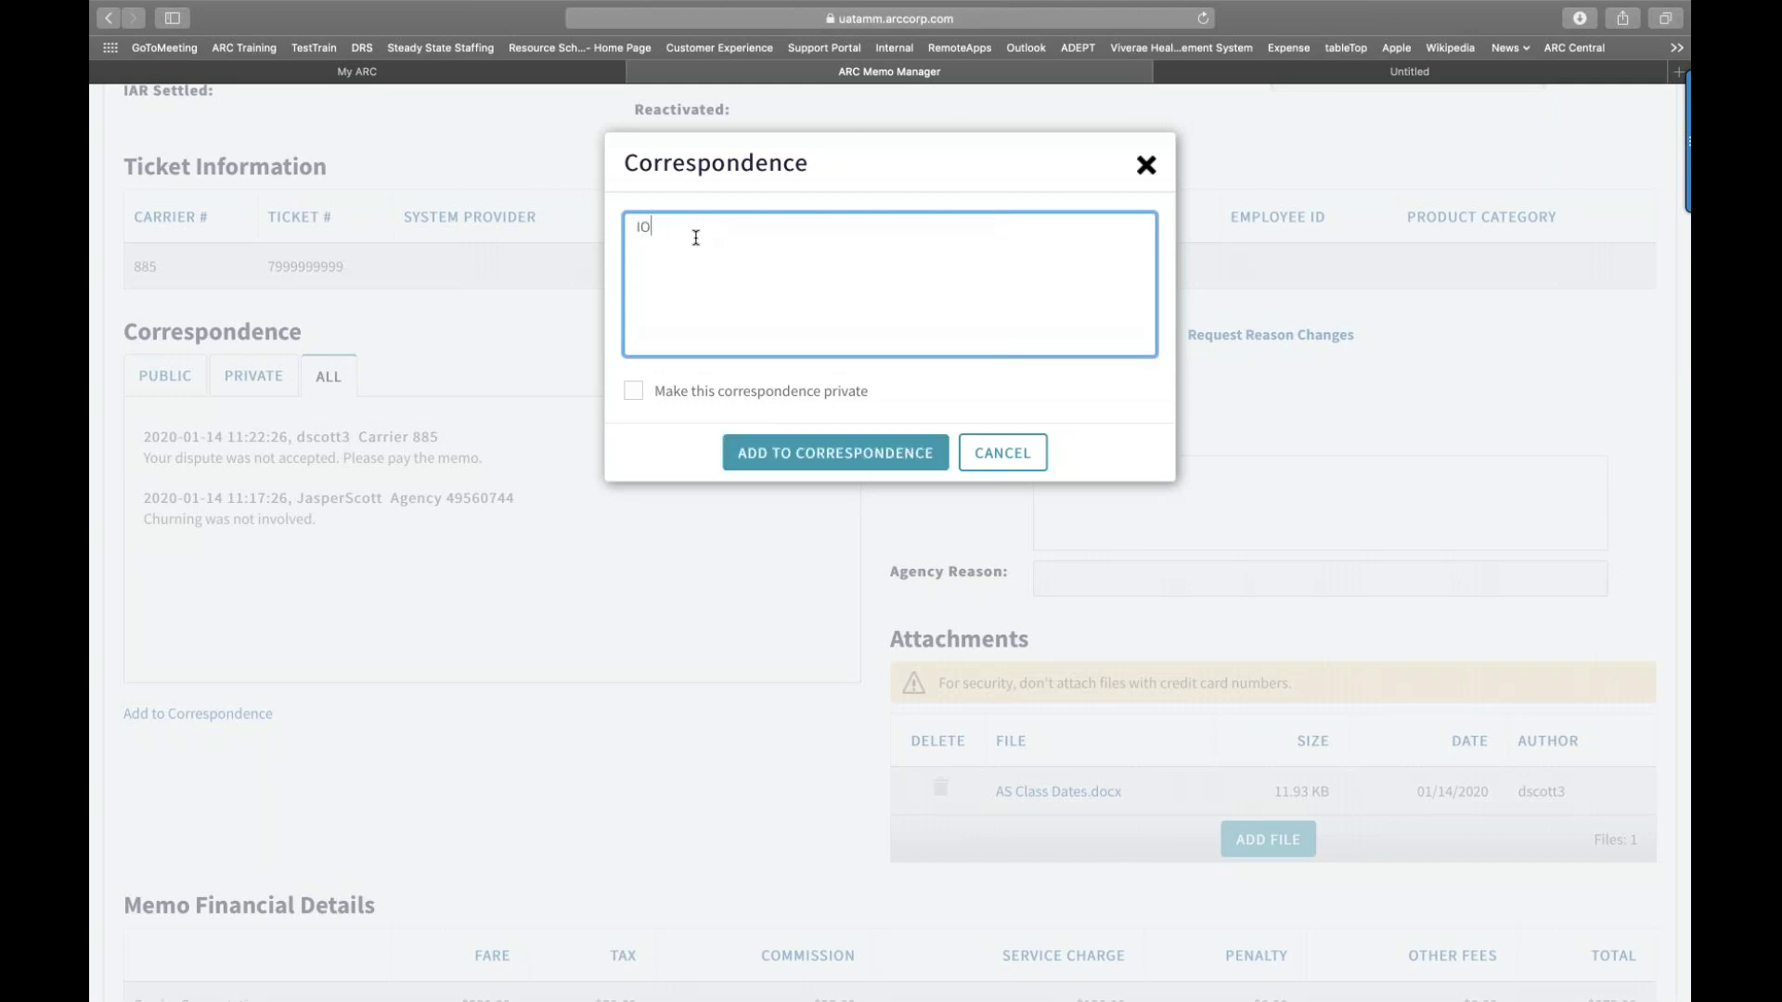
text(I do not owe this.)
click(764, 463)
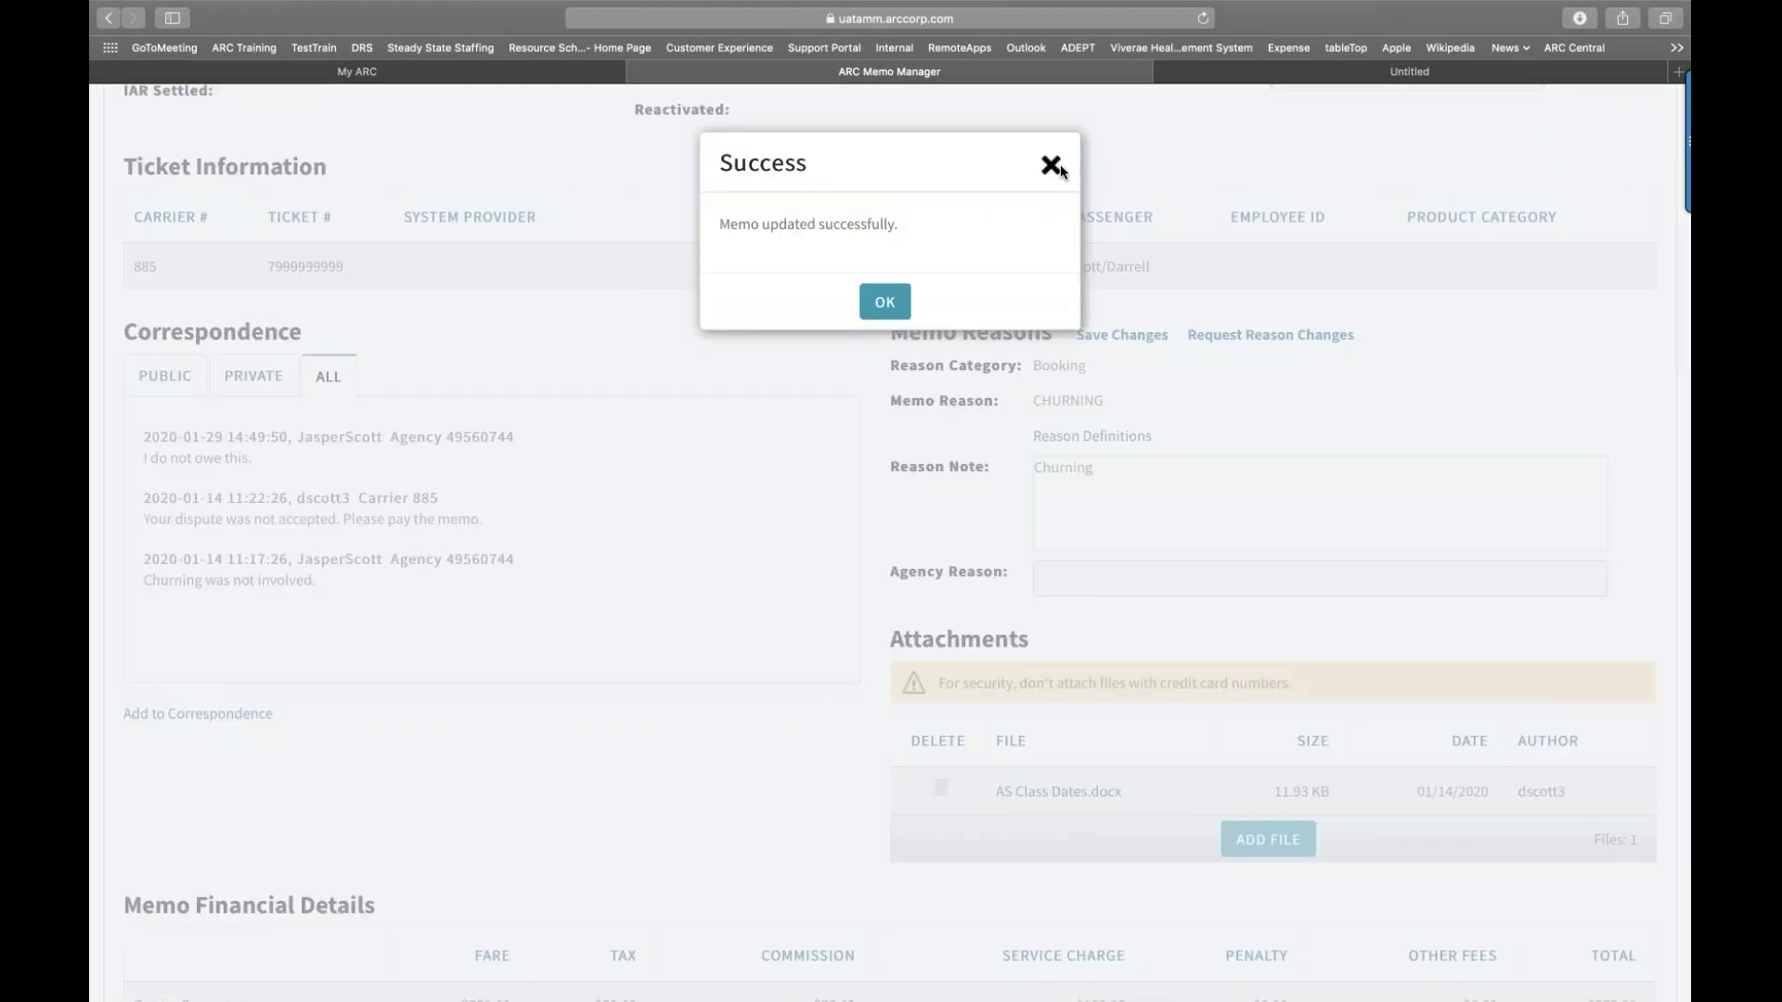
click(1058, 167)
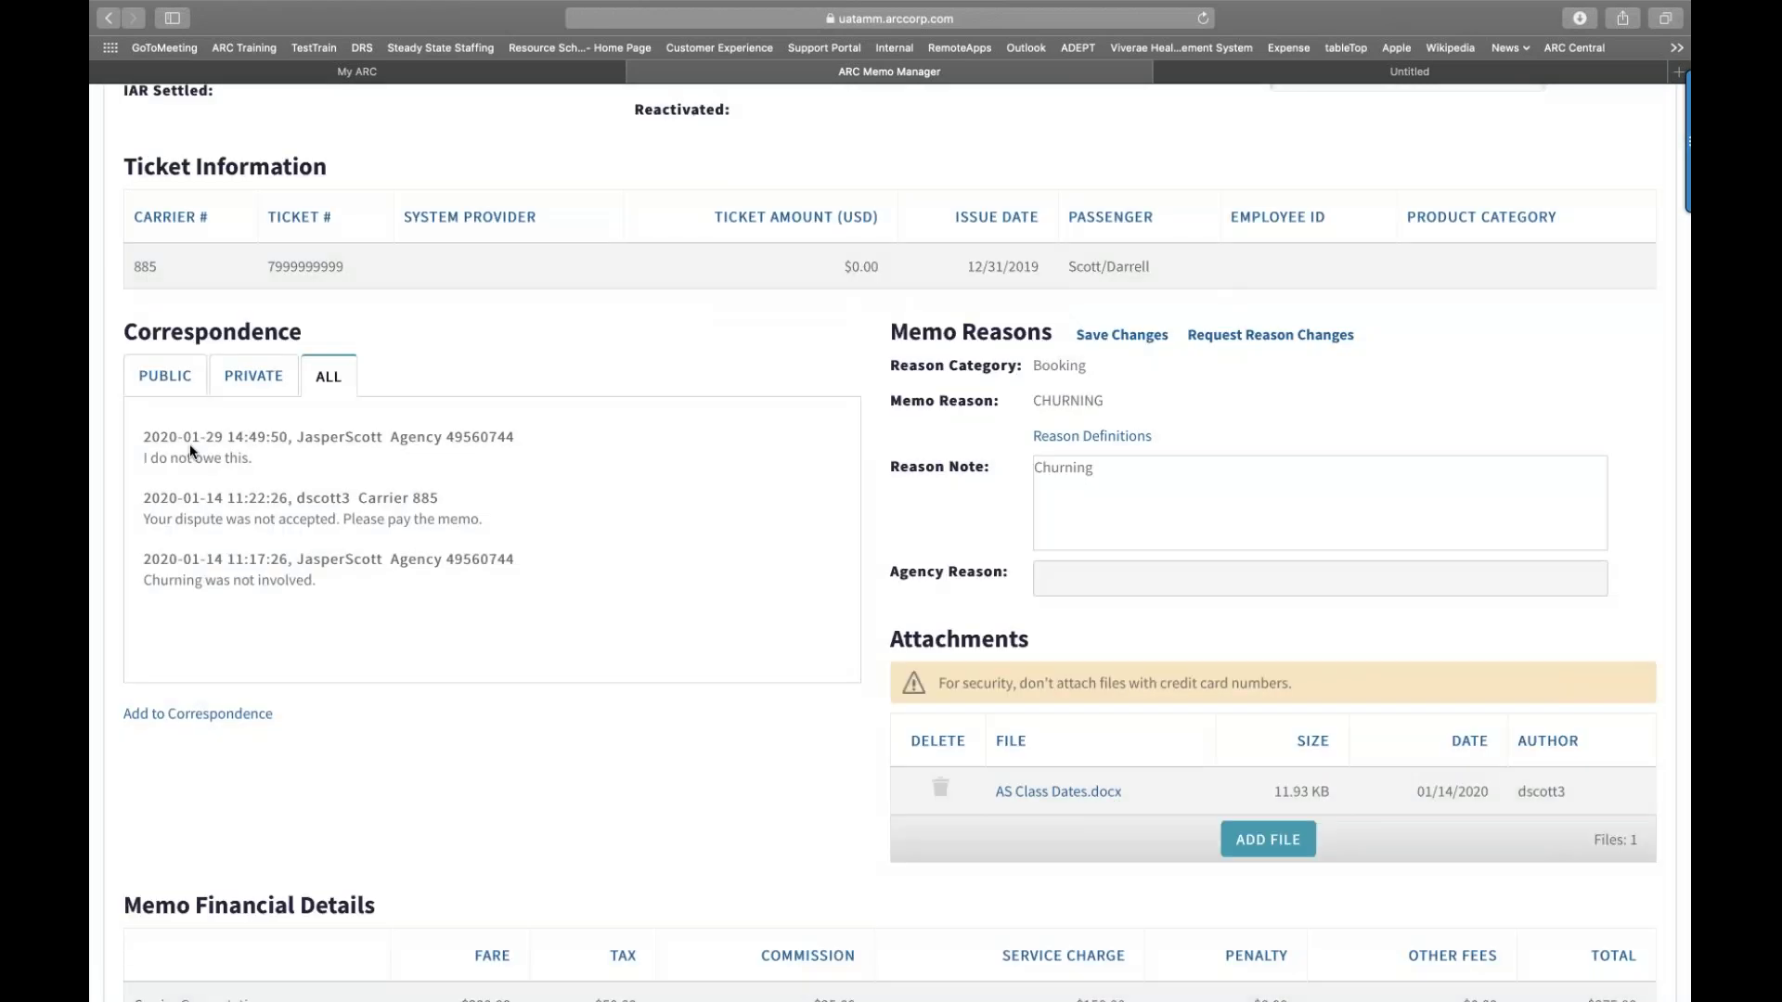
click(165, 376)
Step: Add a private correspondence note asking a colleague to call the airline
click(198, 714)
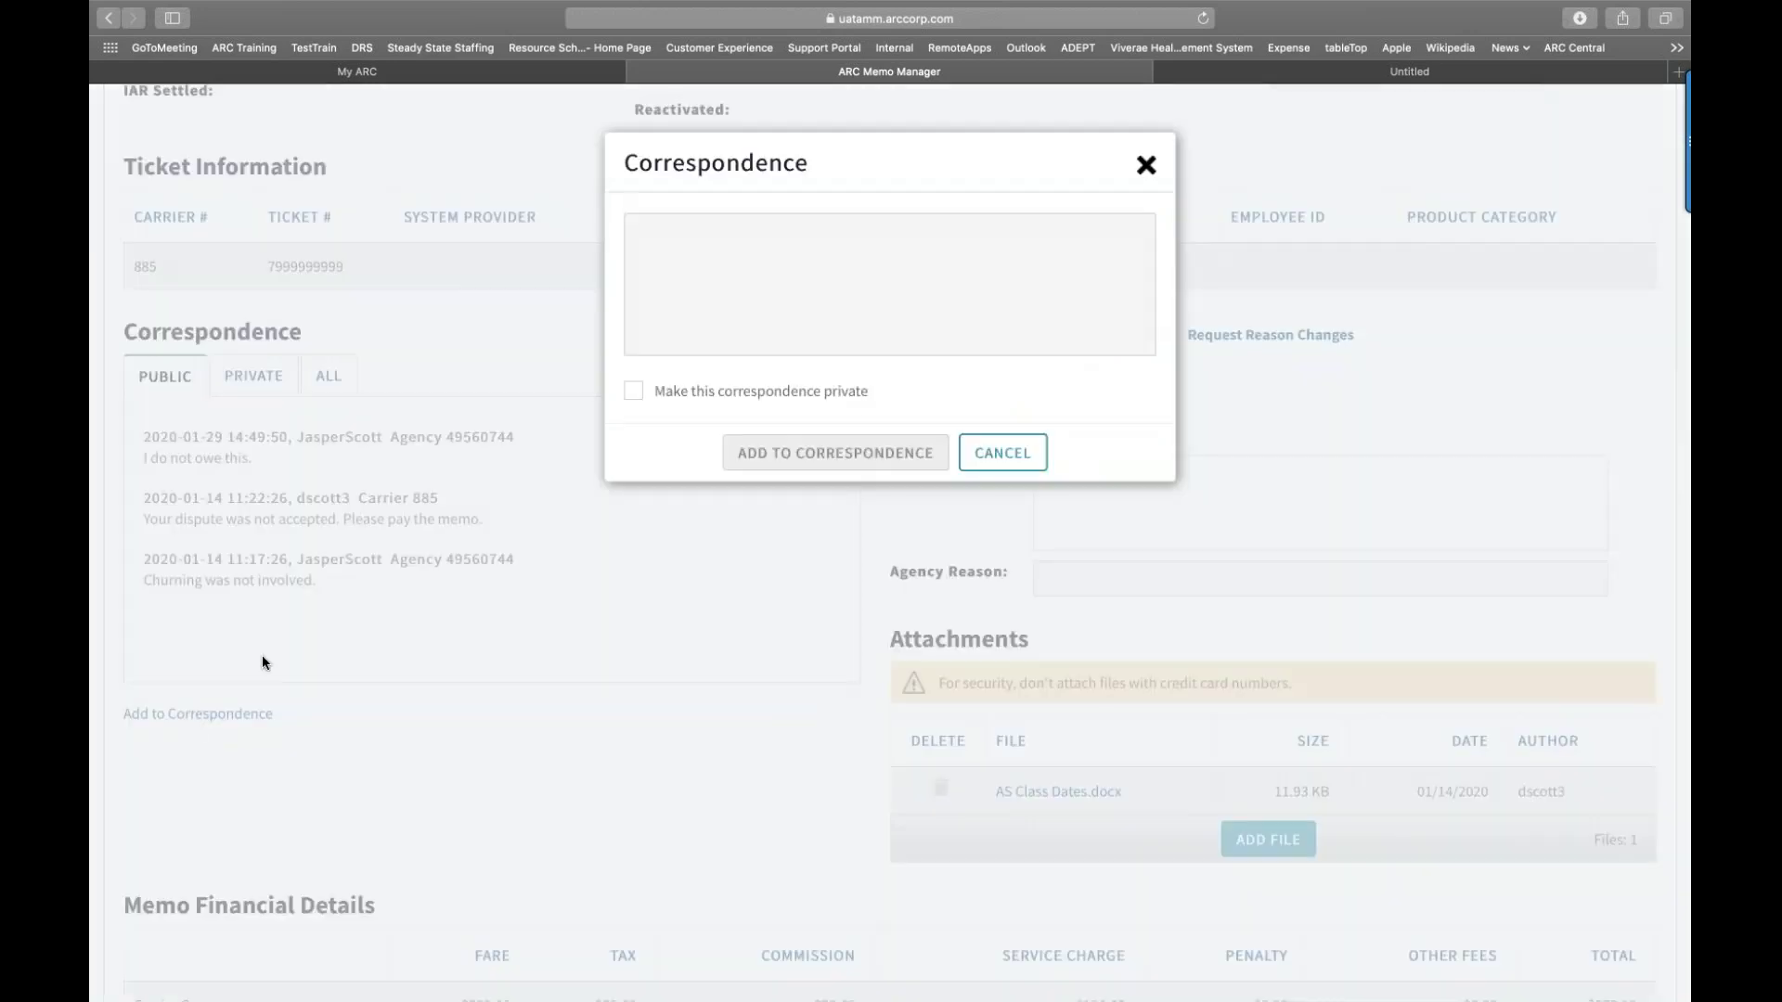
click(682, 270)
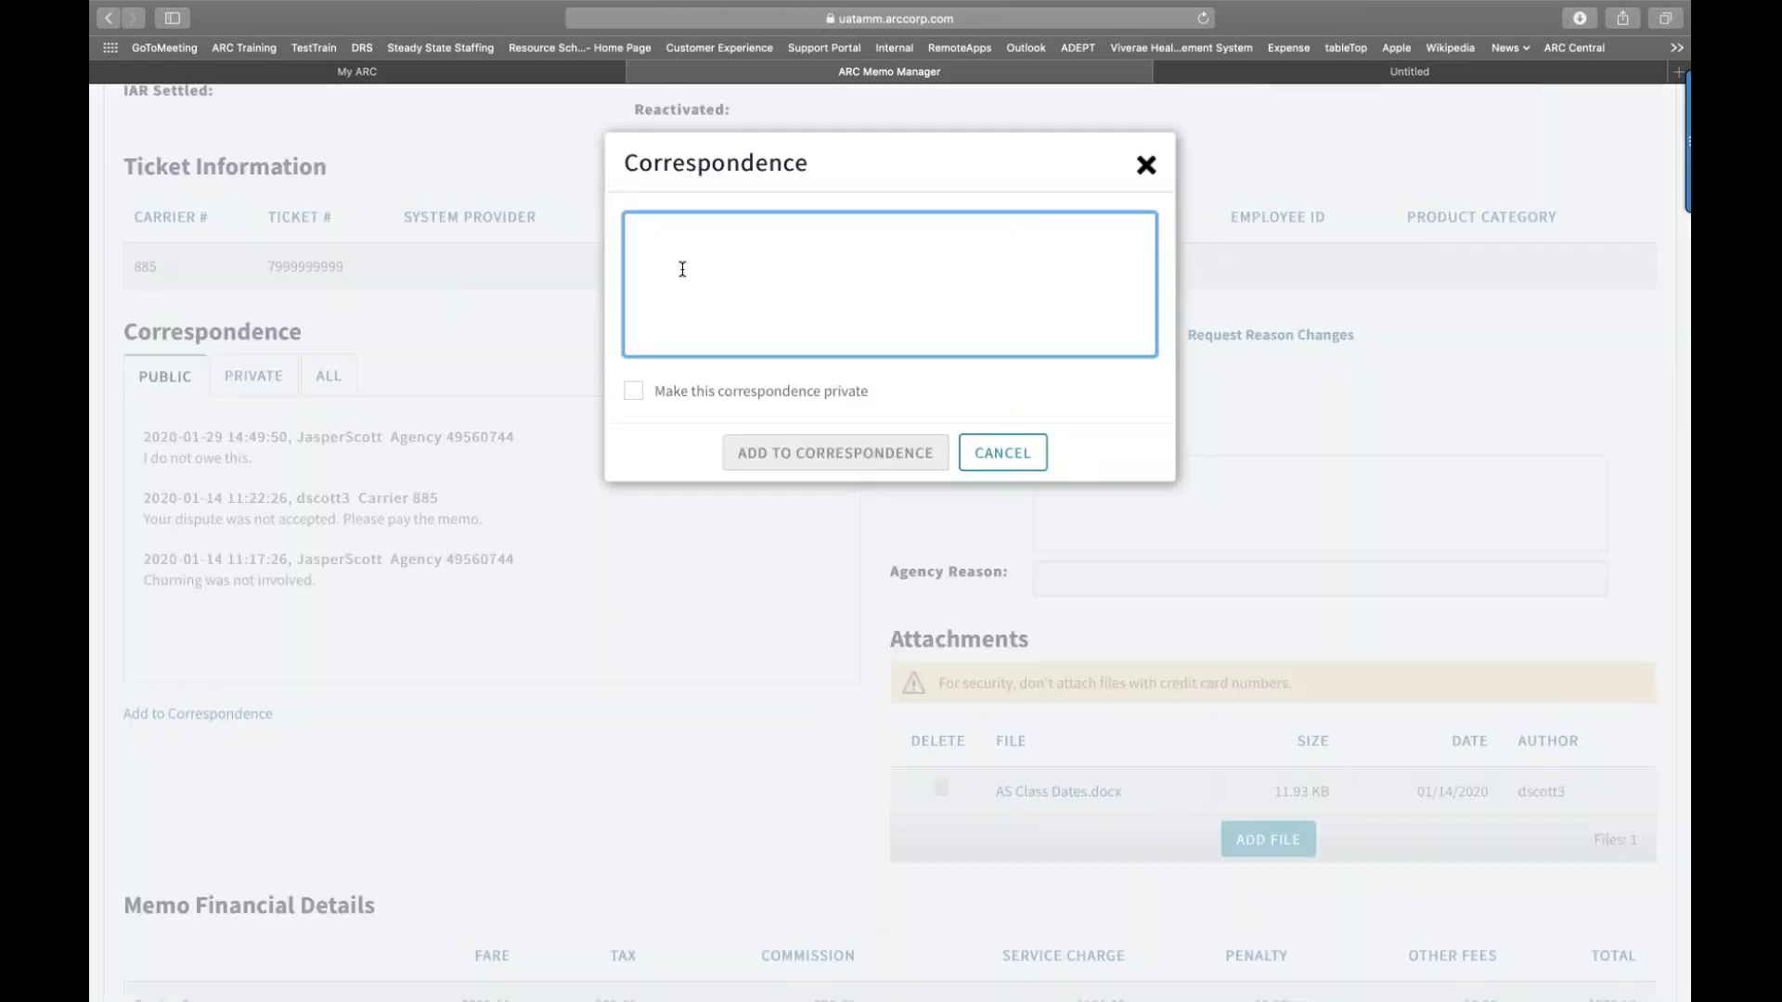
text(Sara)
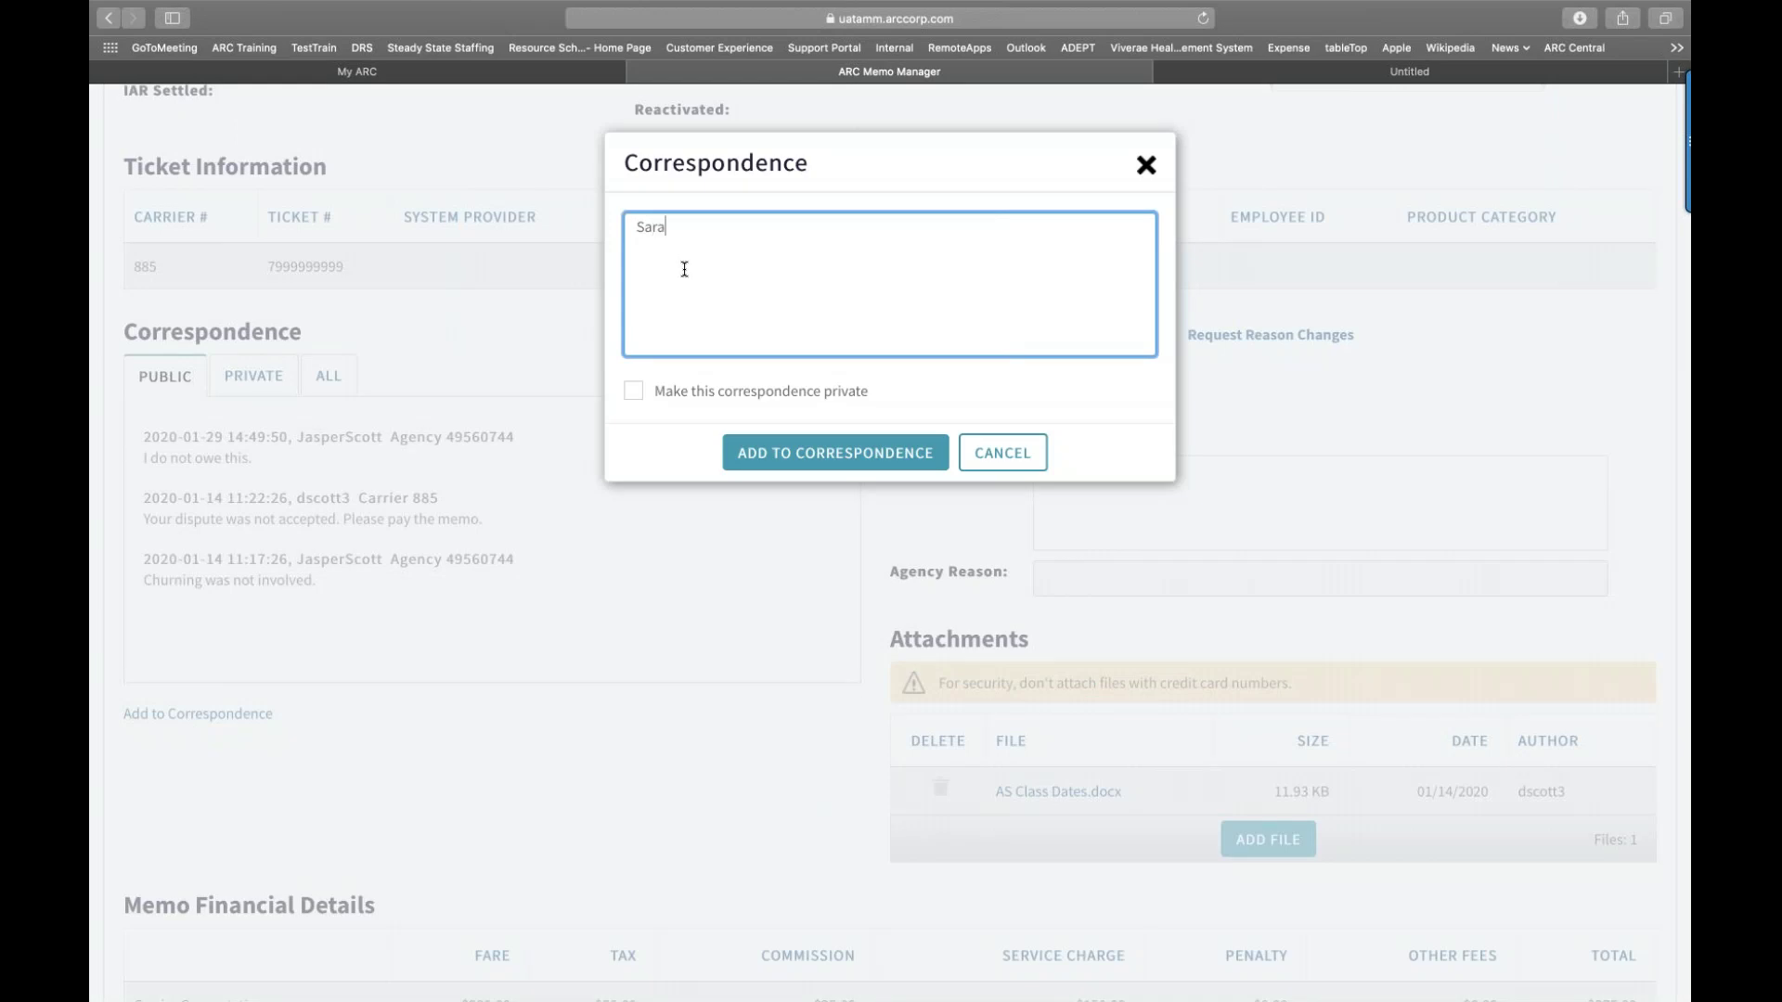
text(h, please call the airline.)
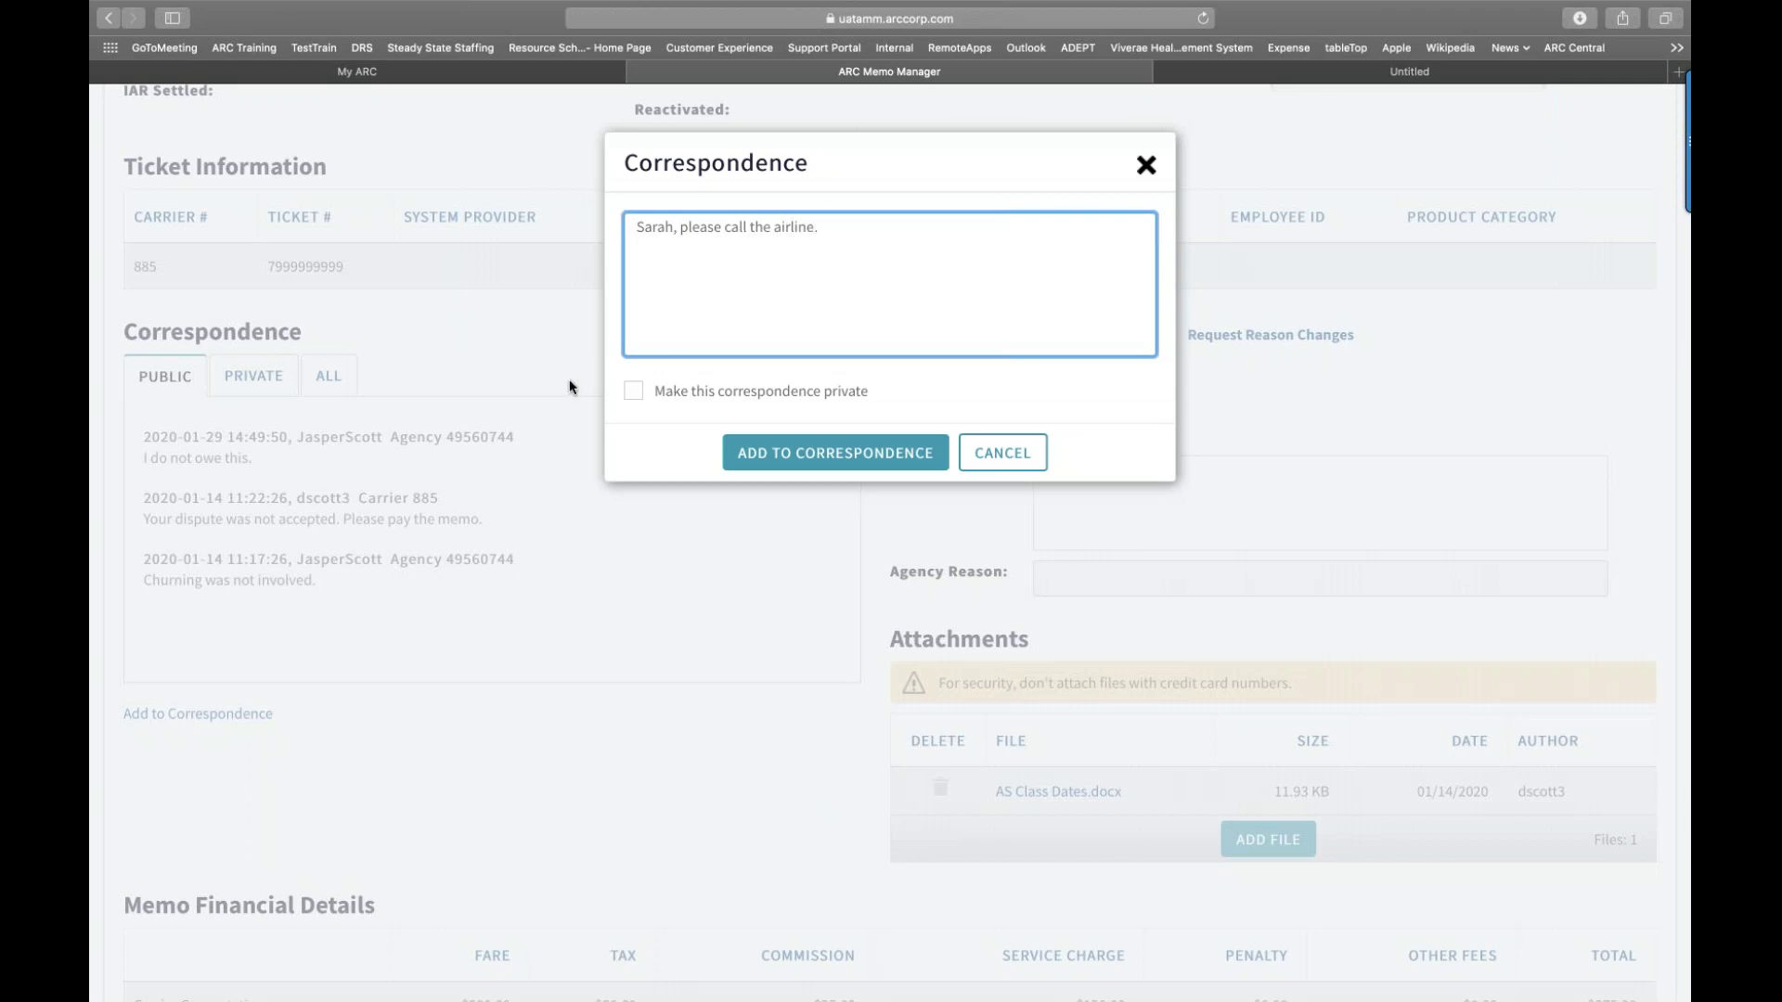
click(631, 397)
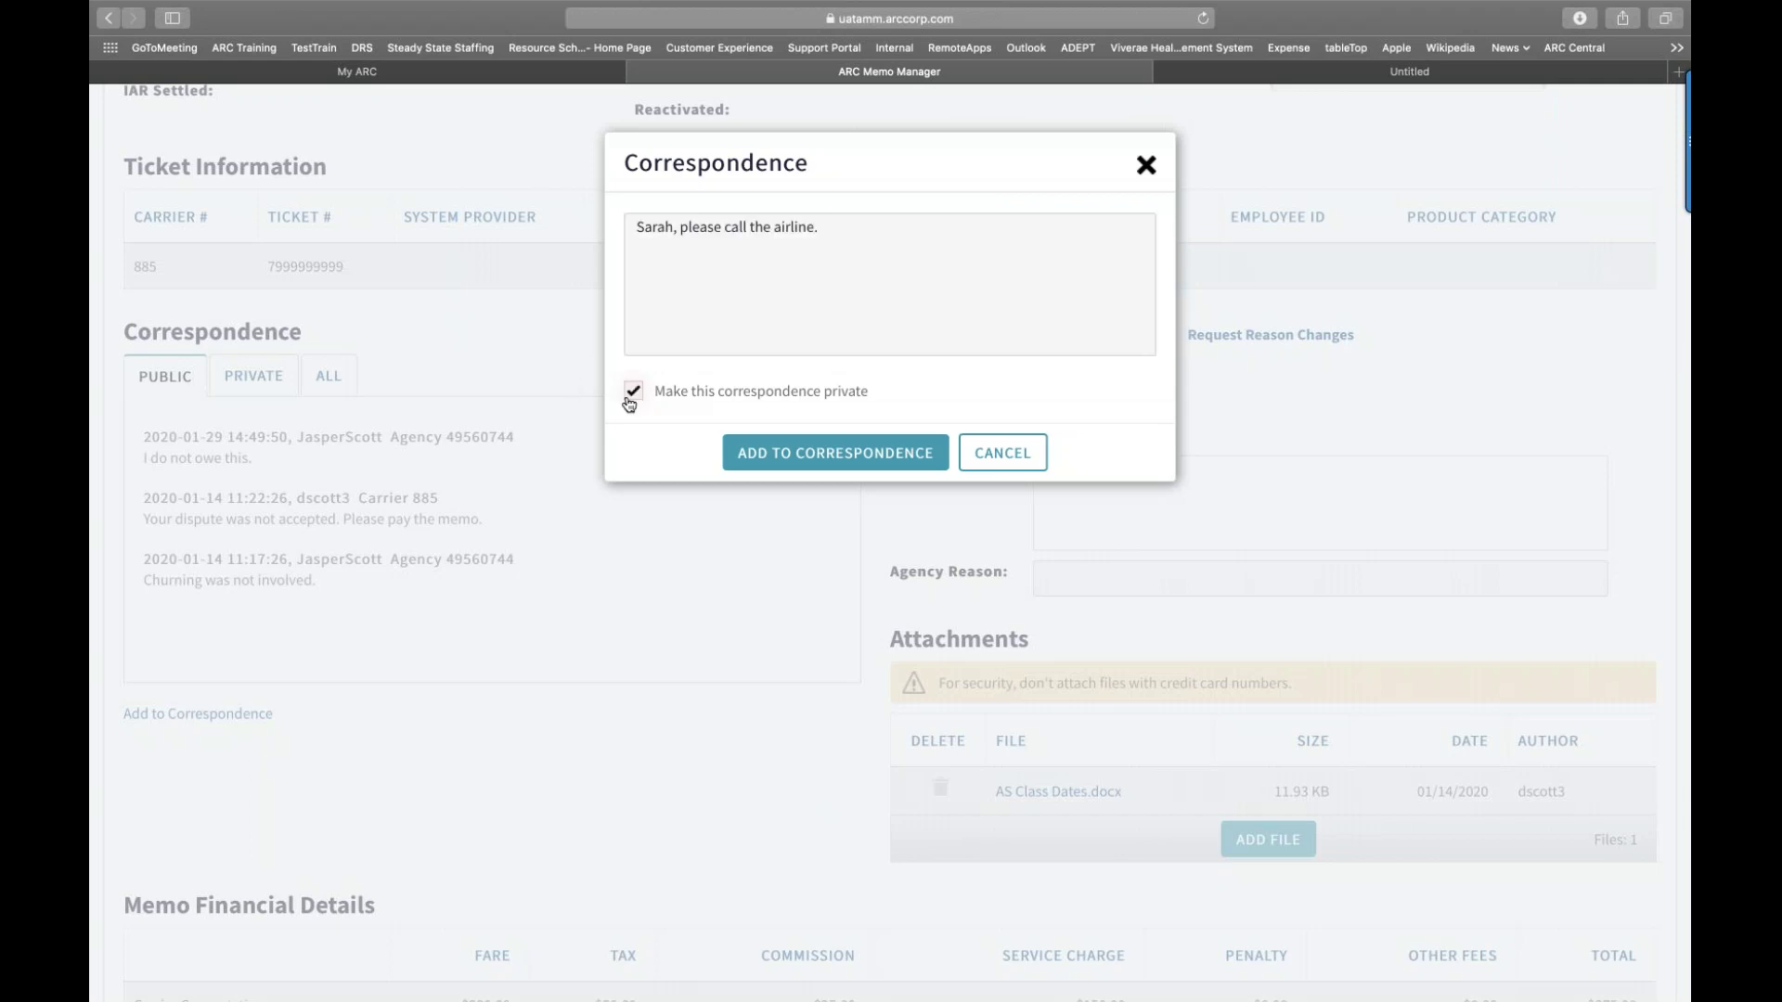
click(796, 461)
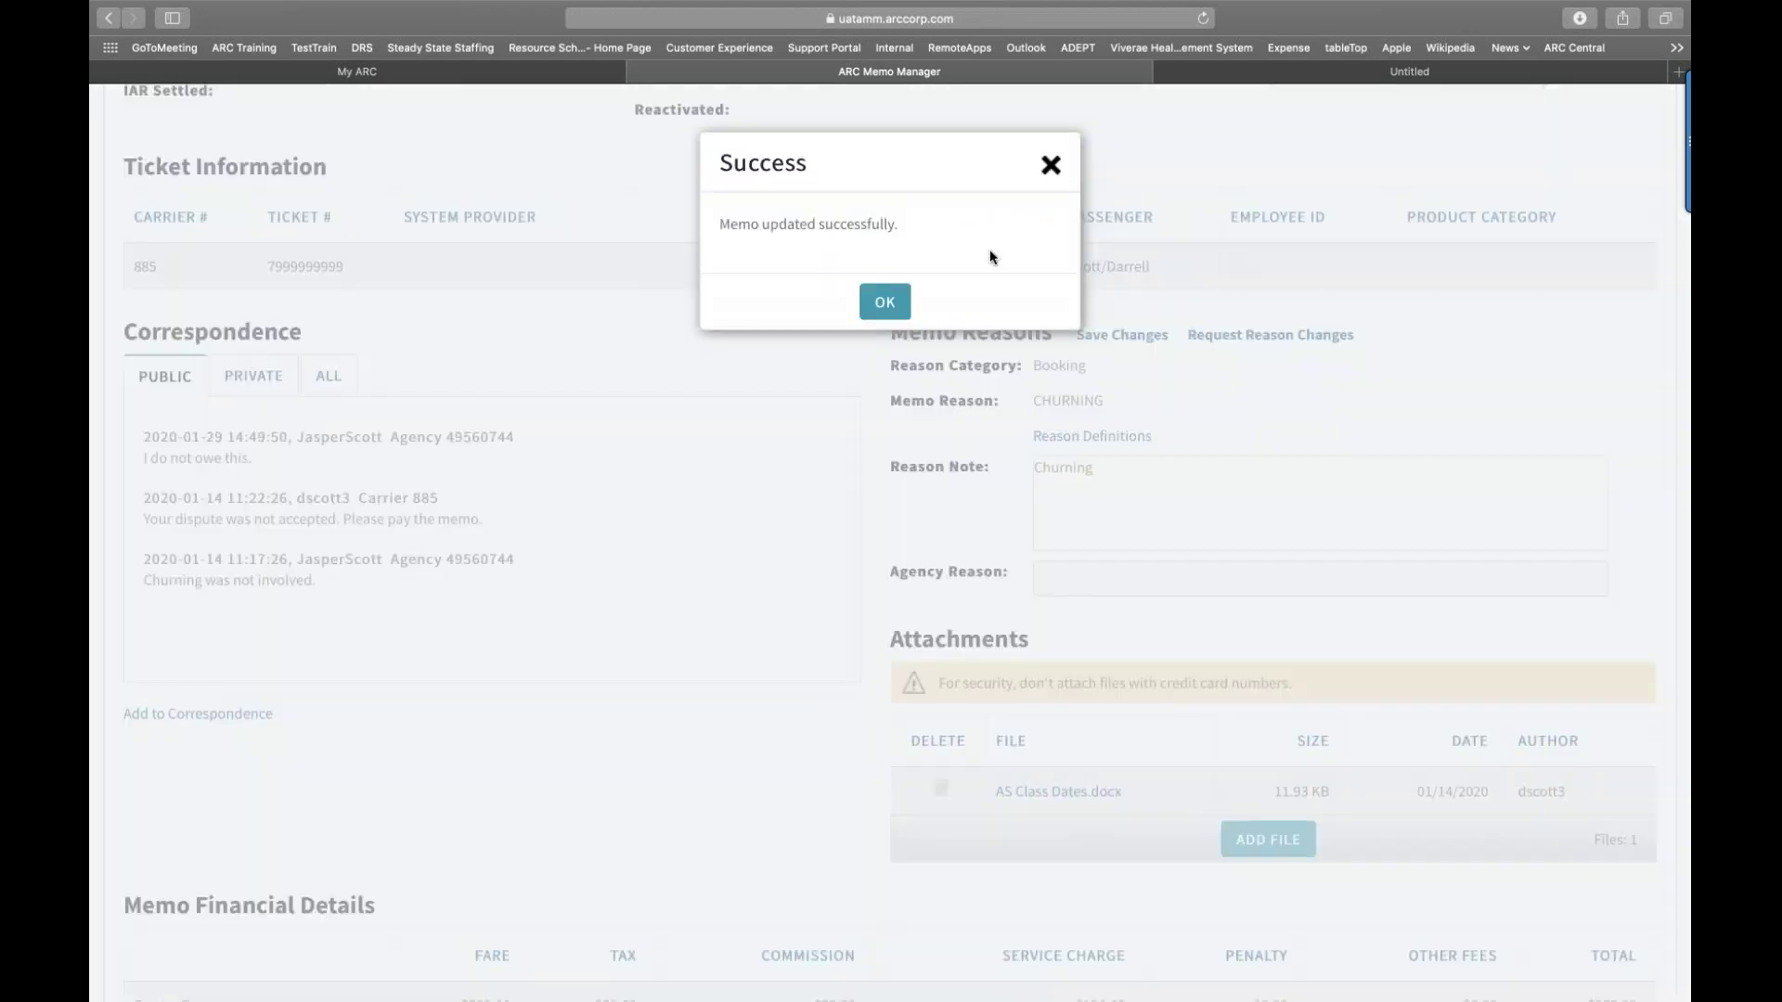
click(1051, 167)
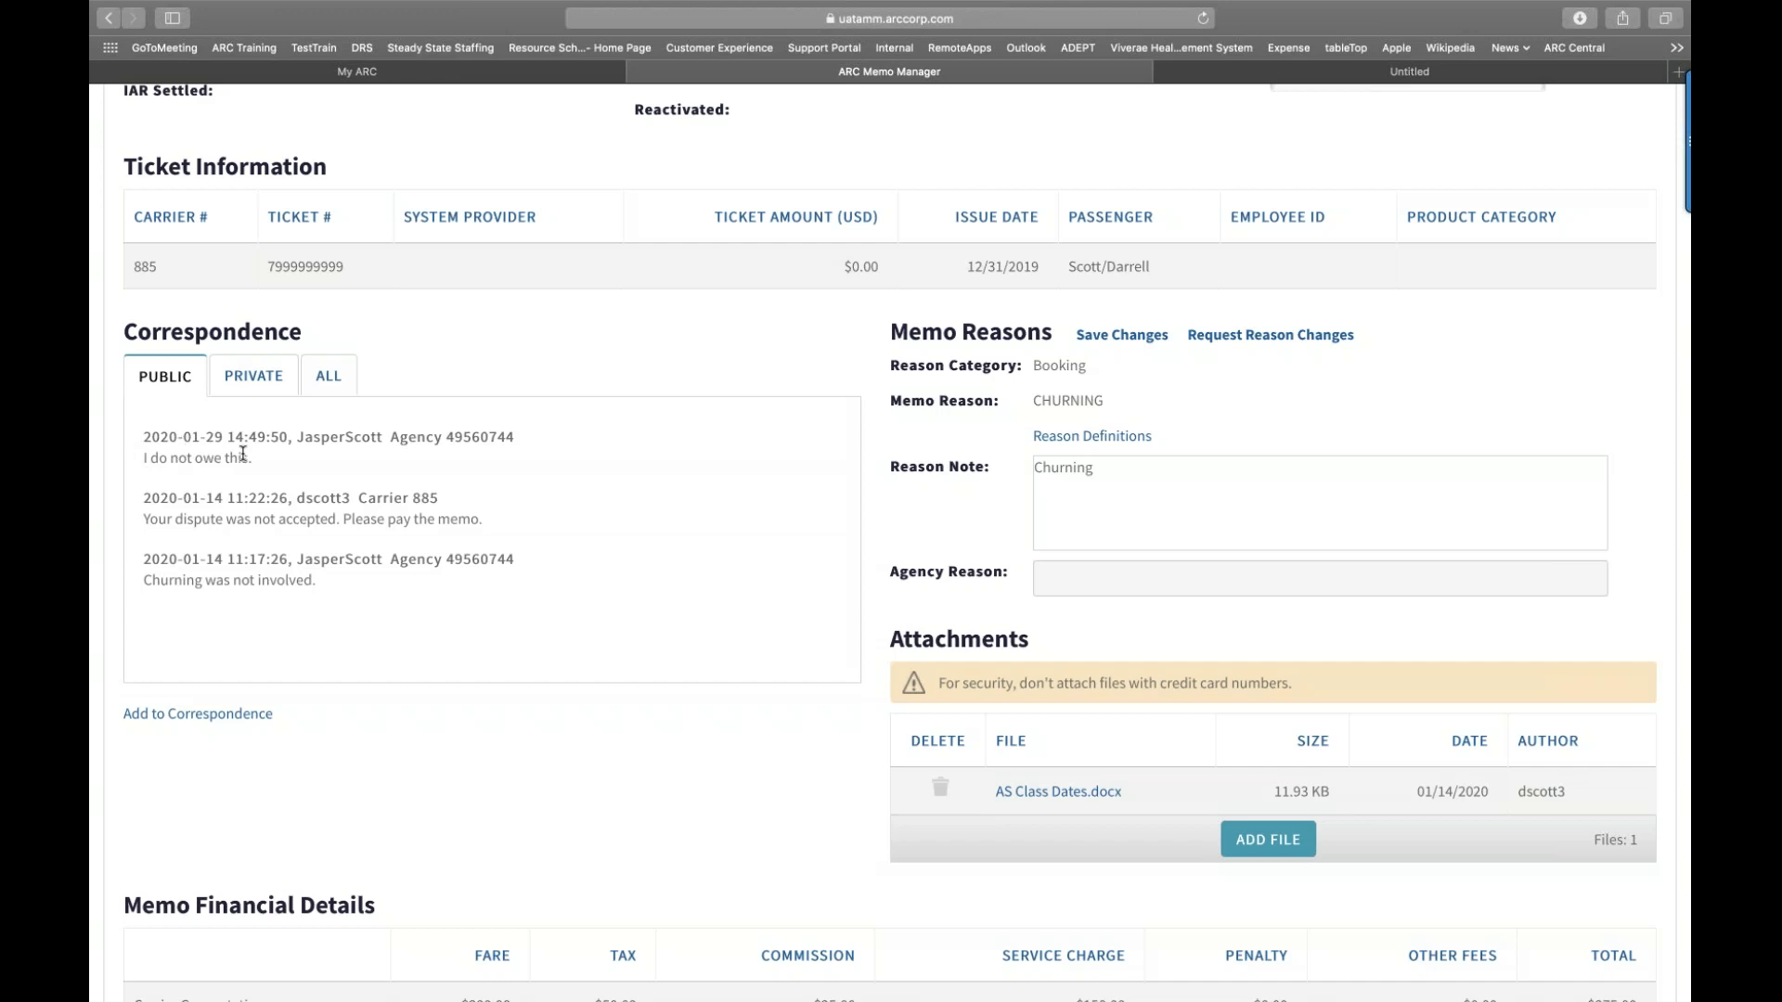
click(260, 384)
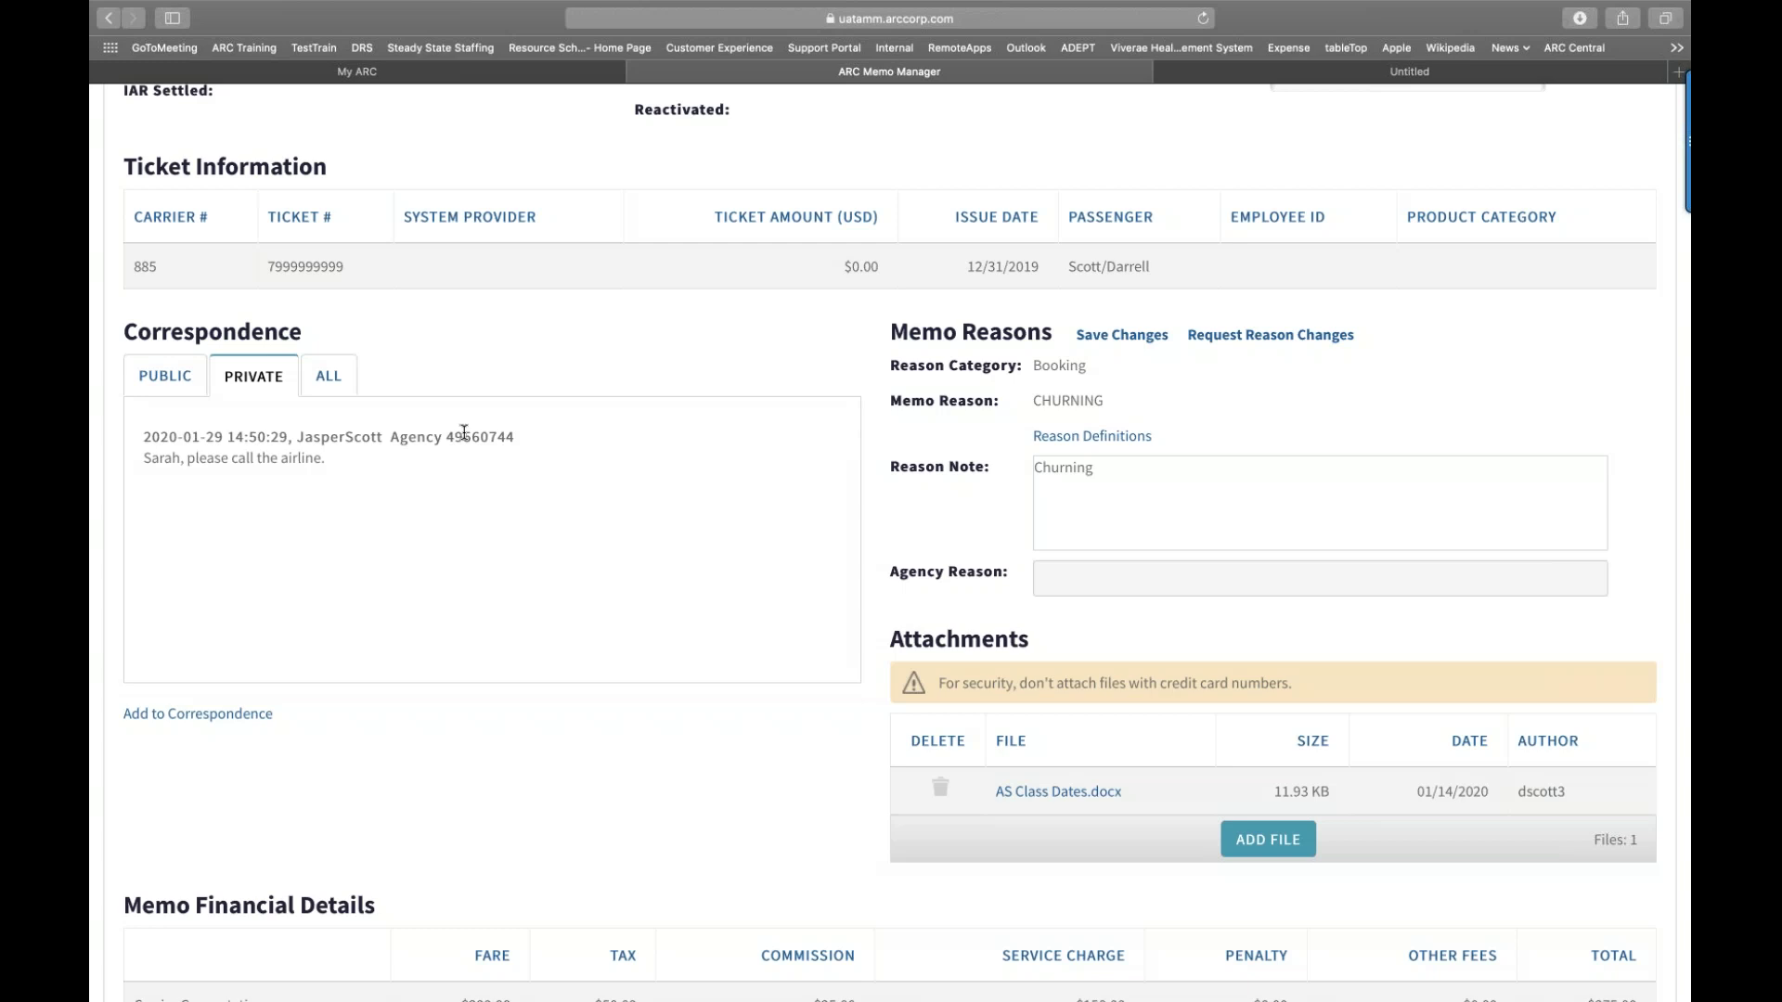
click(348, 386)
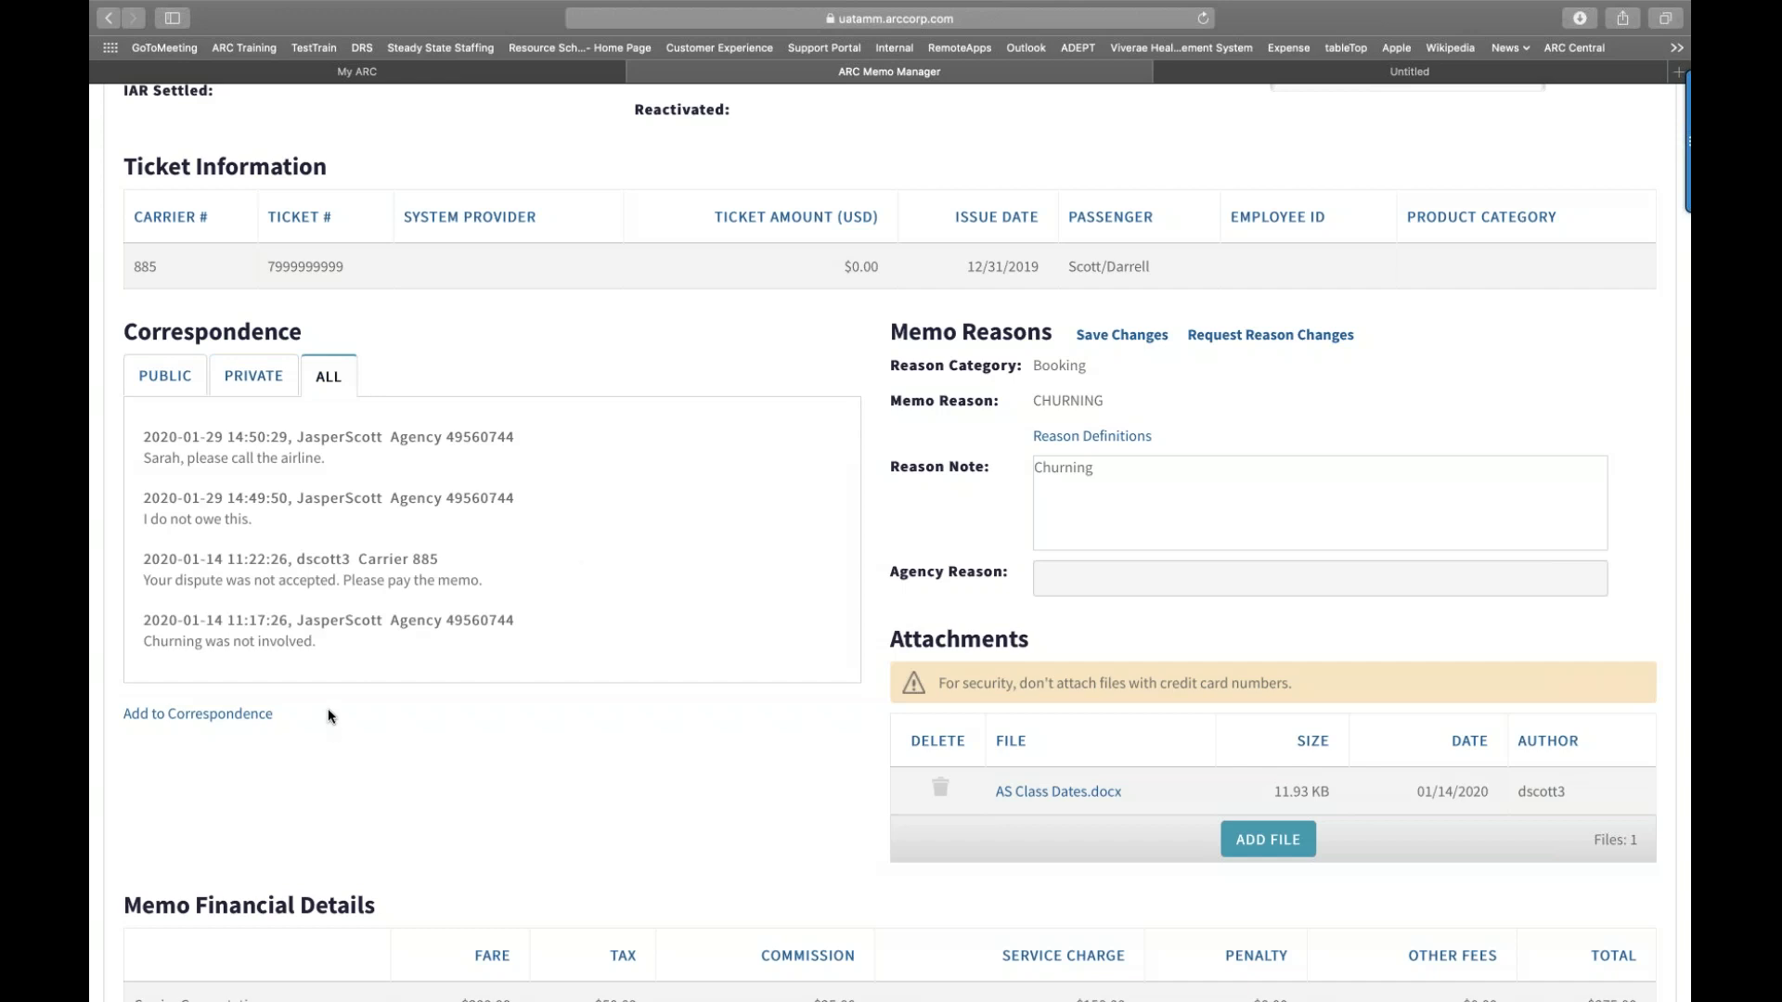
scroll(327, 549, down, 1)
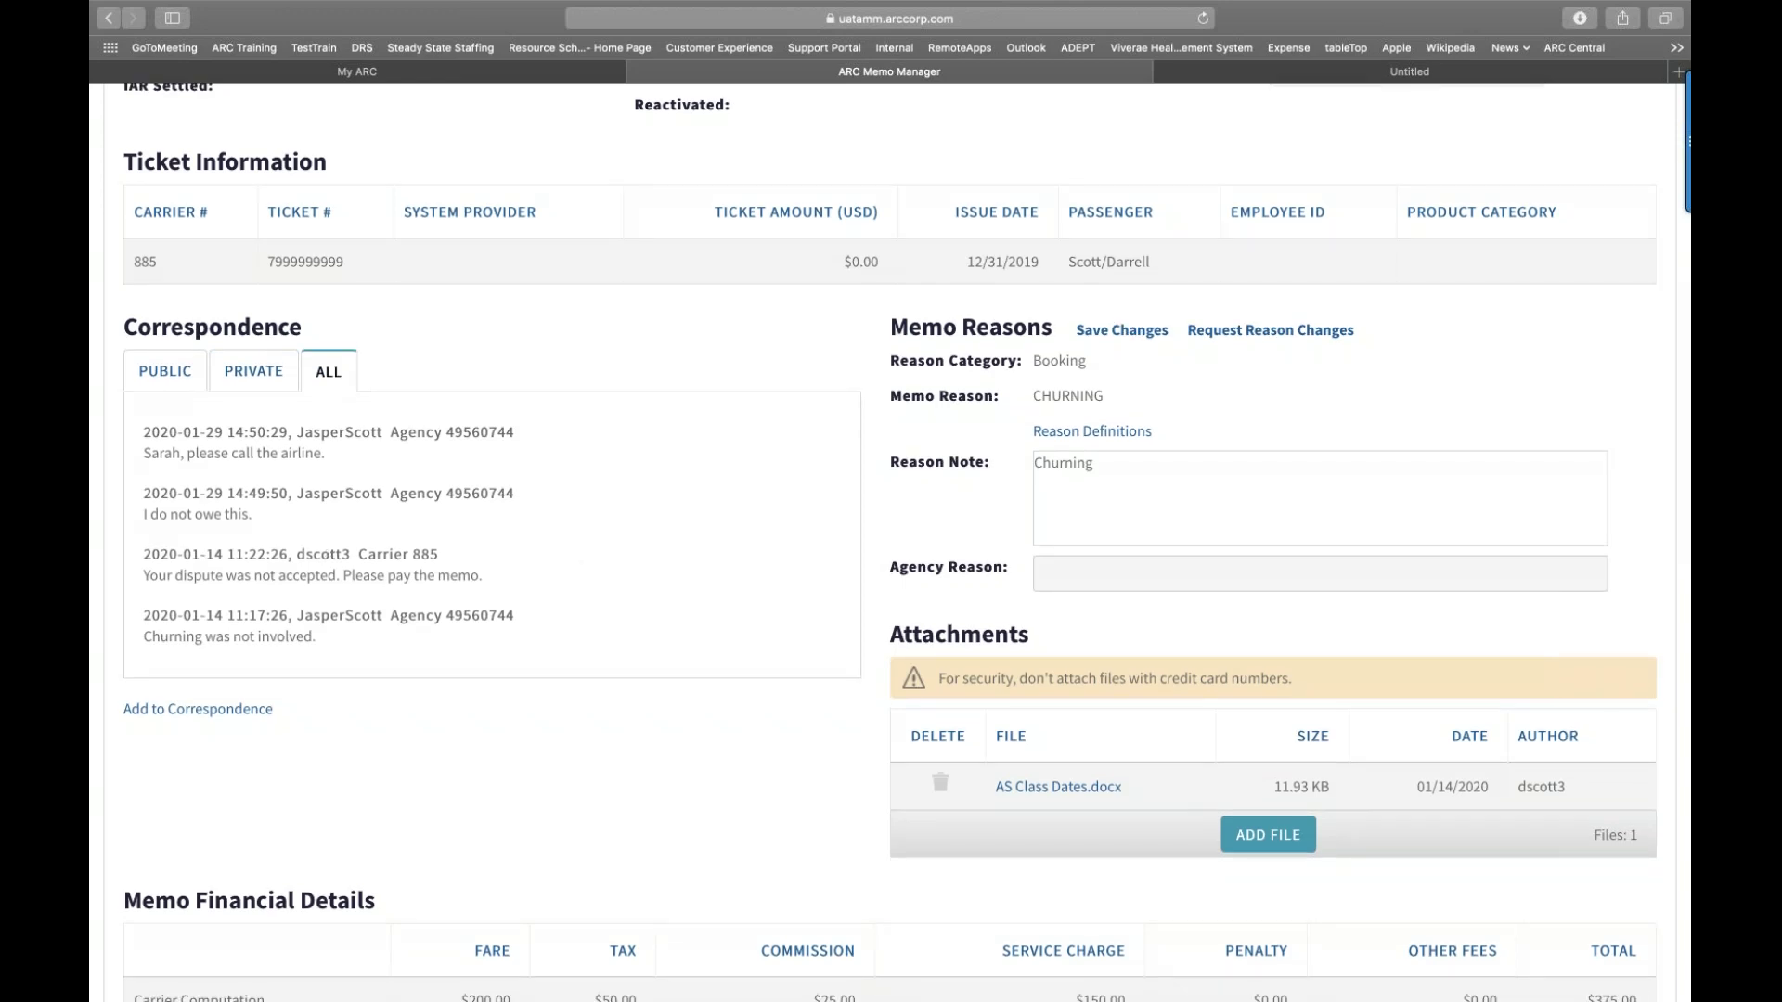
scroll(891, 543, down, 3)
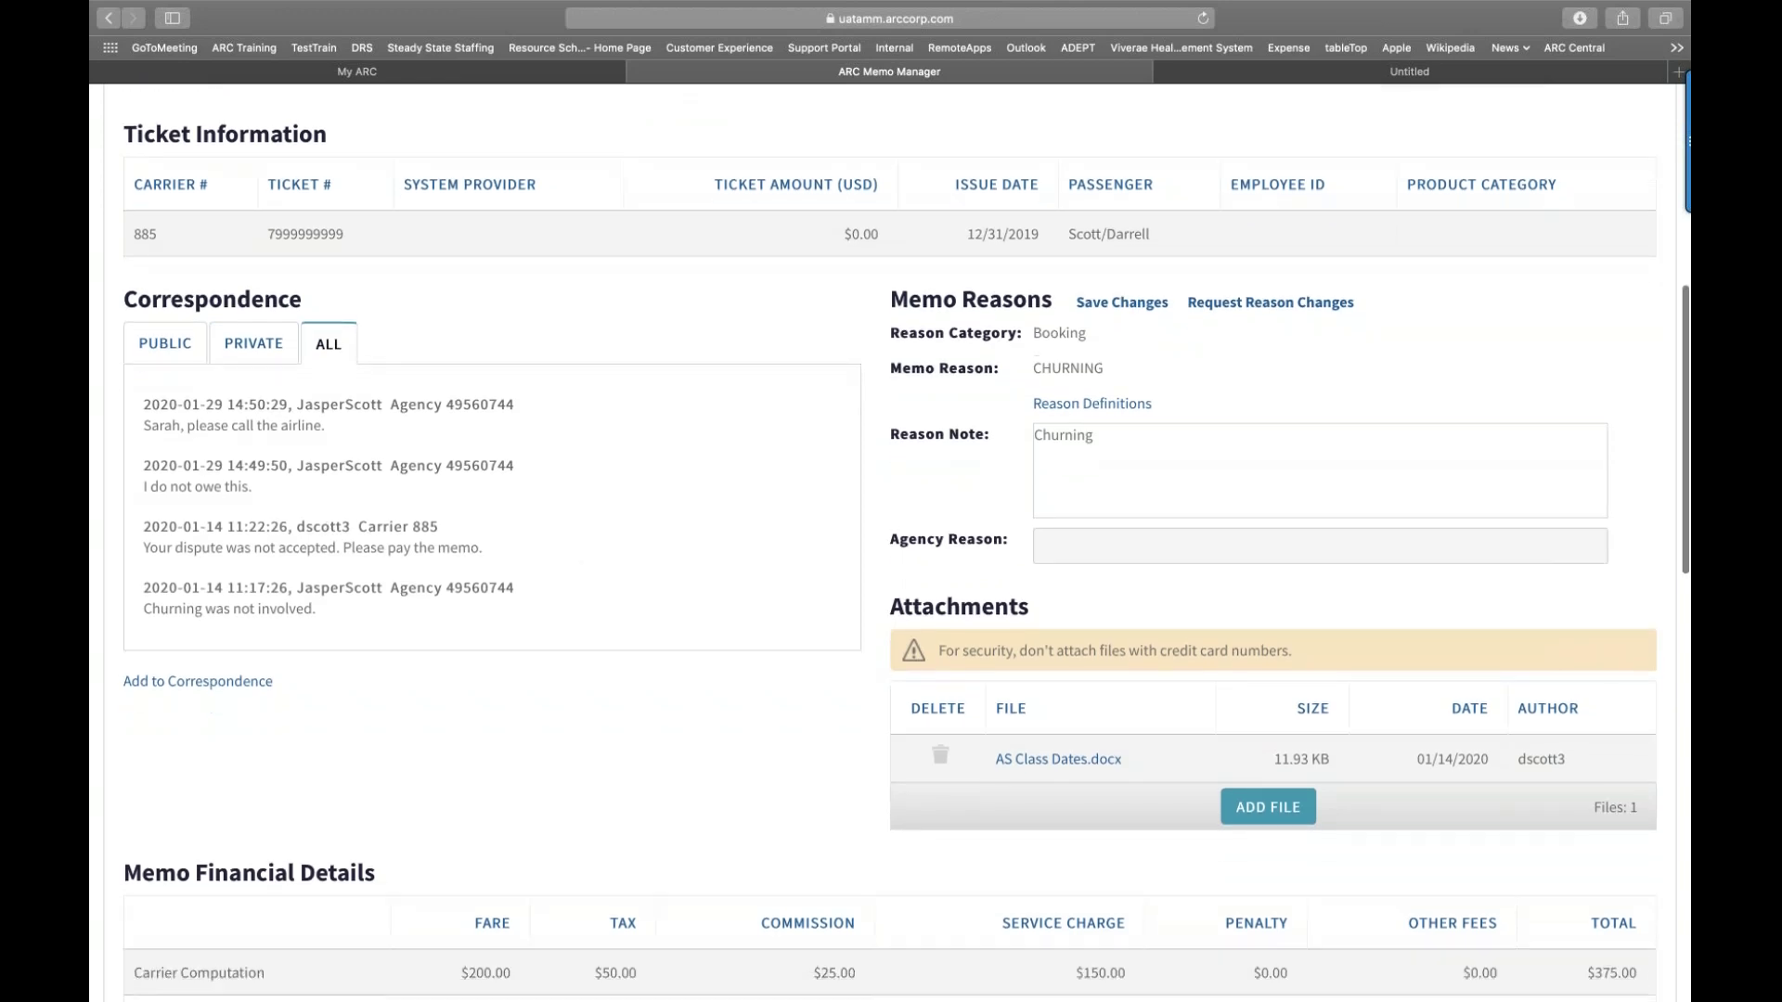
scroll(840, 389, up, 2)
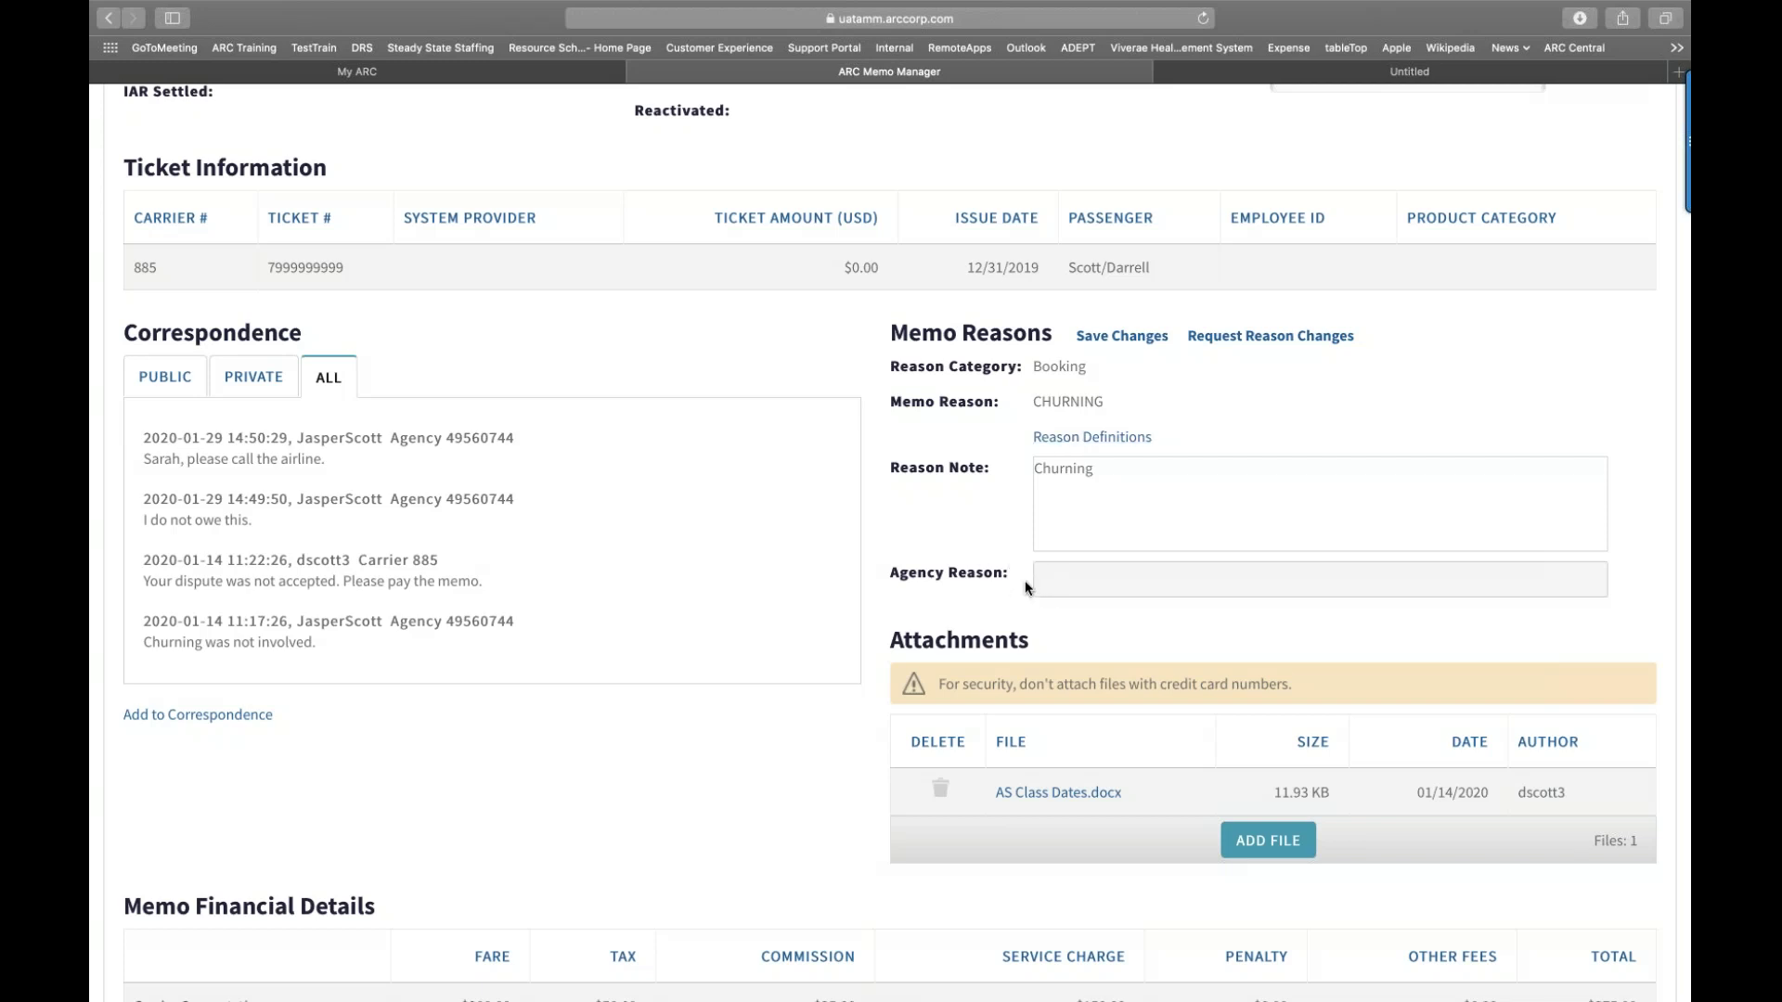
Step: Save an agency reason stating that a colleague holds the reservations
click(1058, 579)
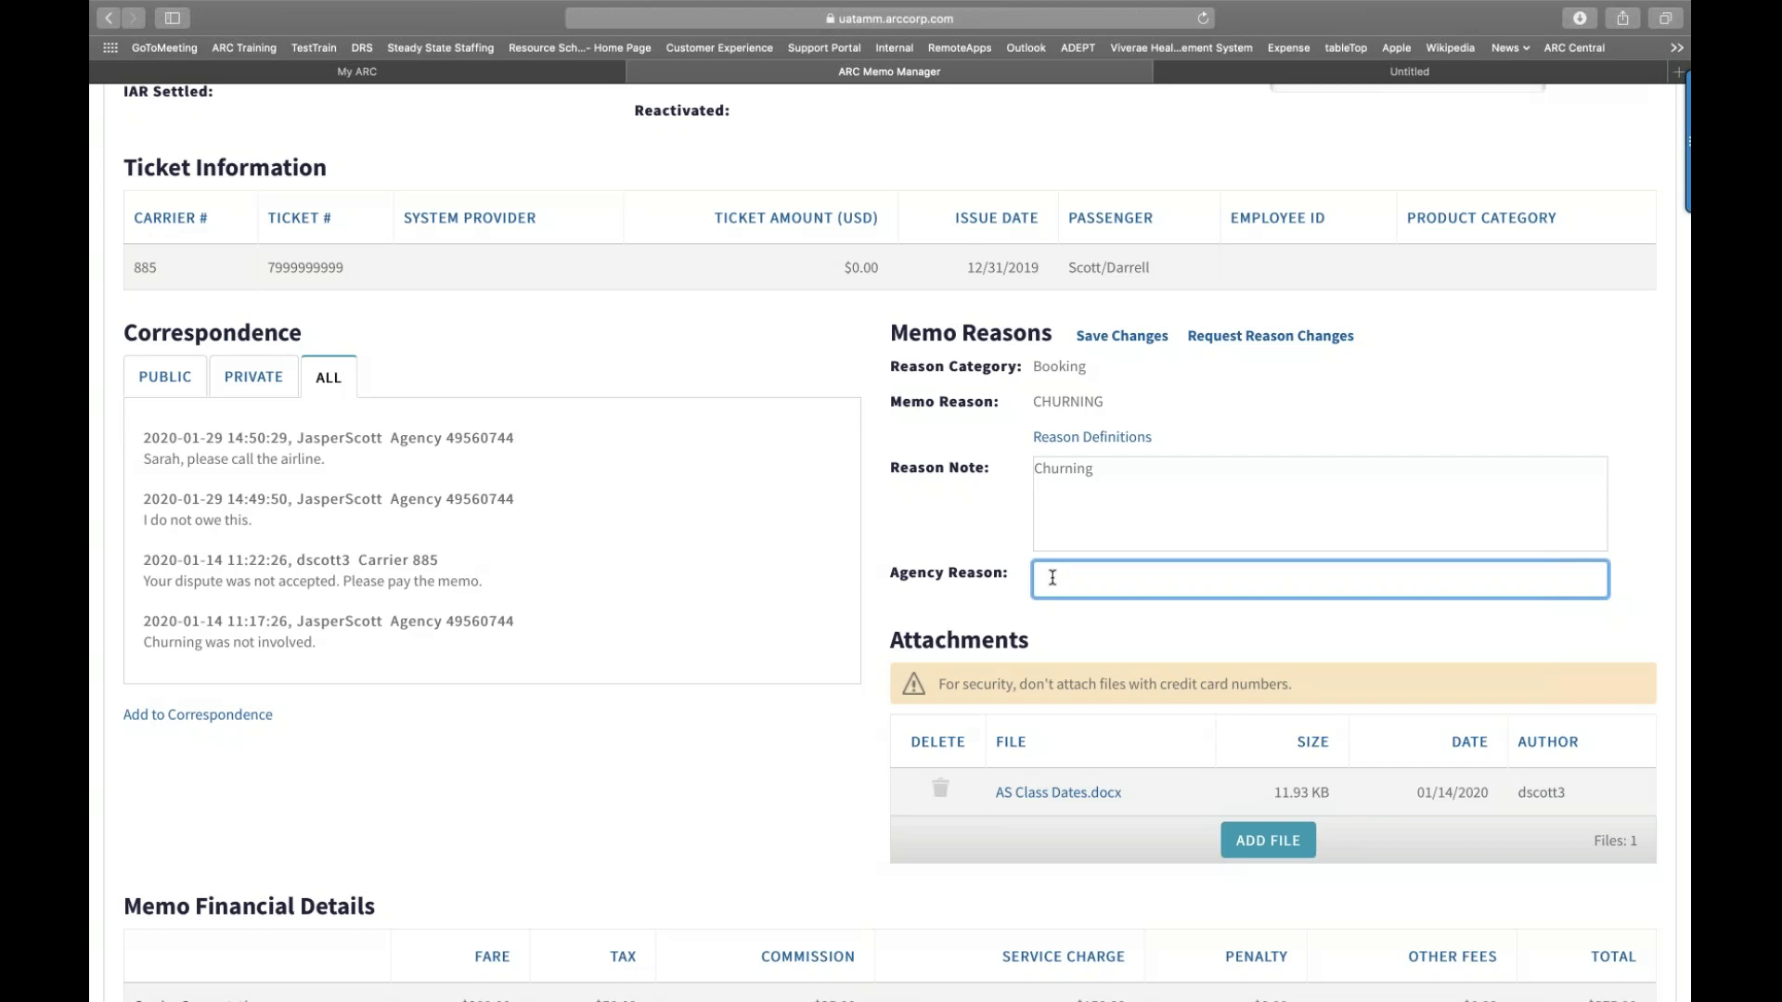
text(Judy holds reservations)
click(1113, 340)
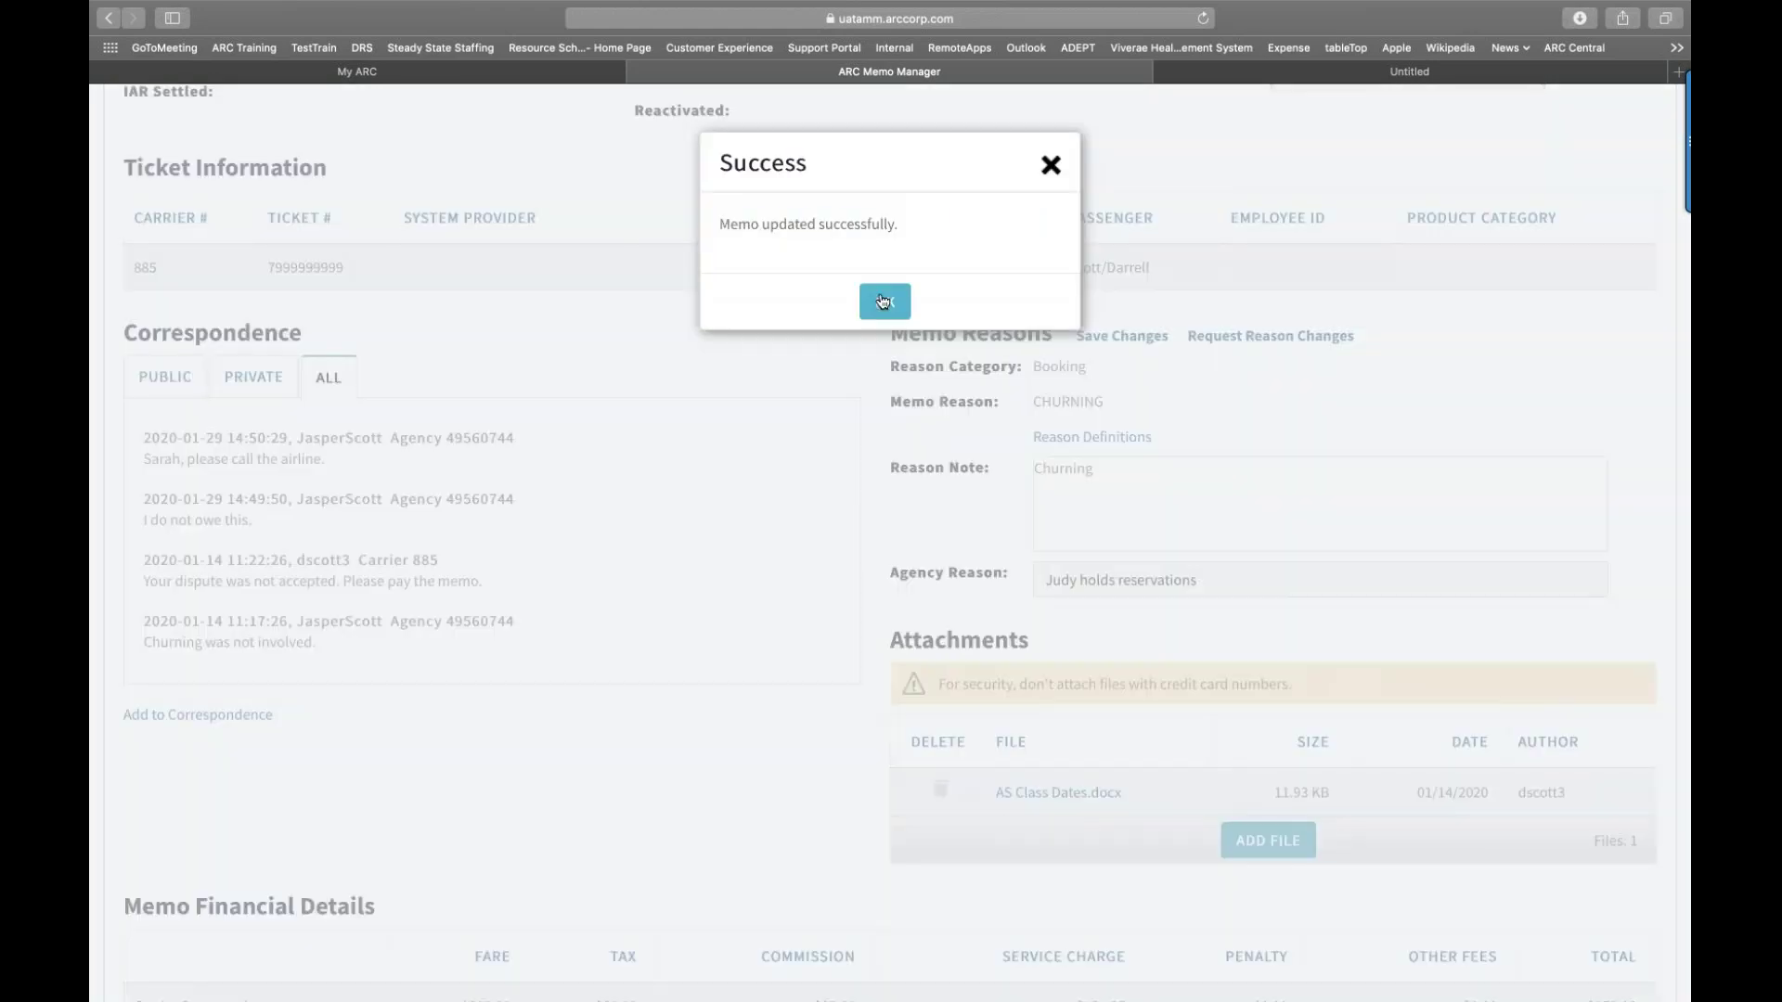
click(884, 302)
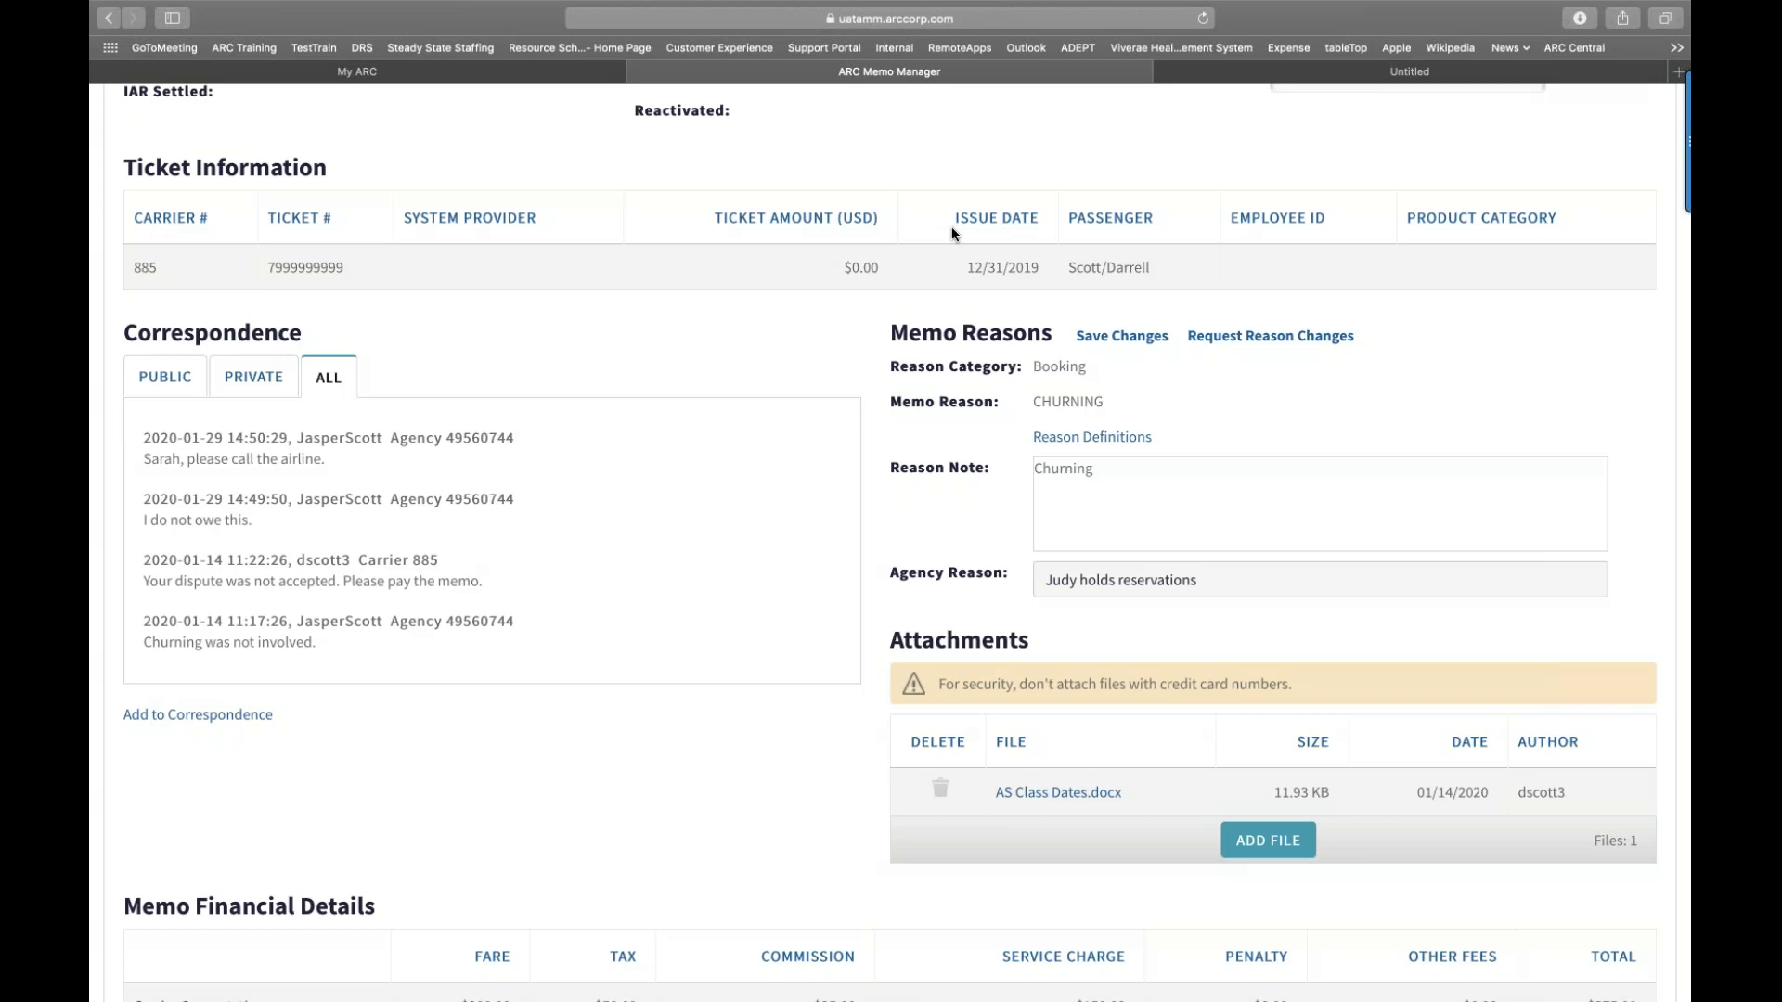
Step: Request a reason change to Miscellaneous, OTHER MISCELLANEOUS (SO), and save it
click(1241, 339)
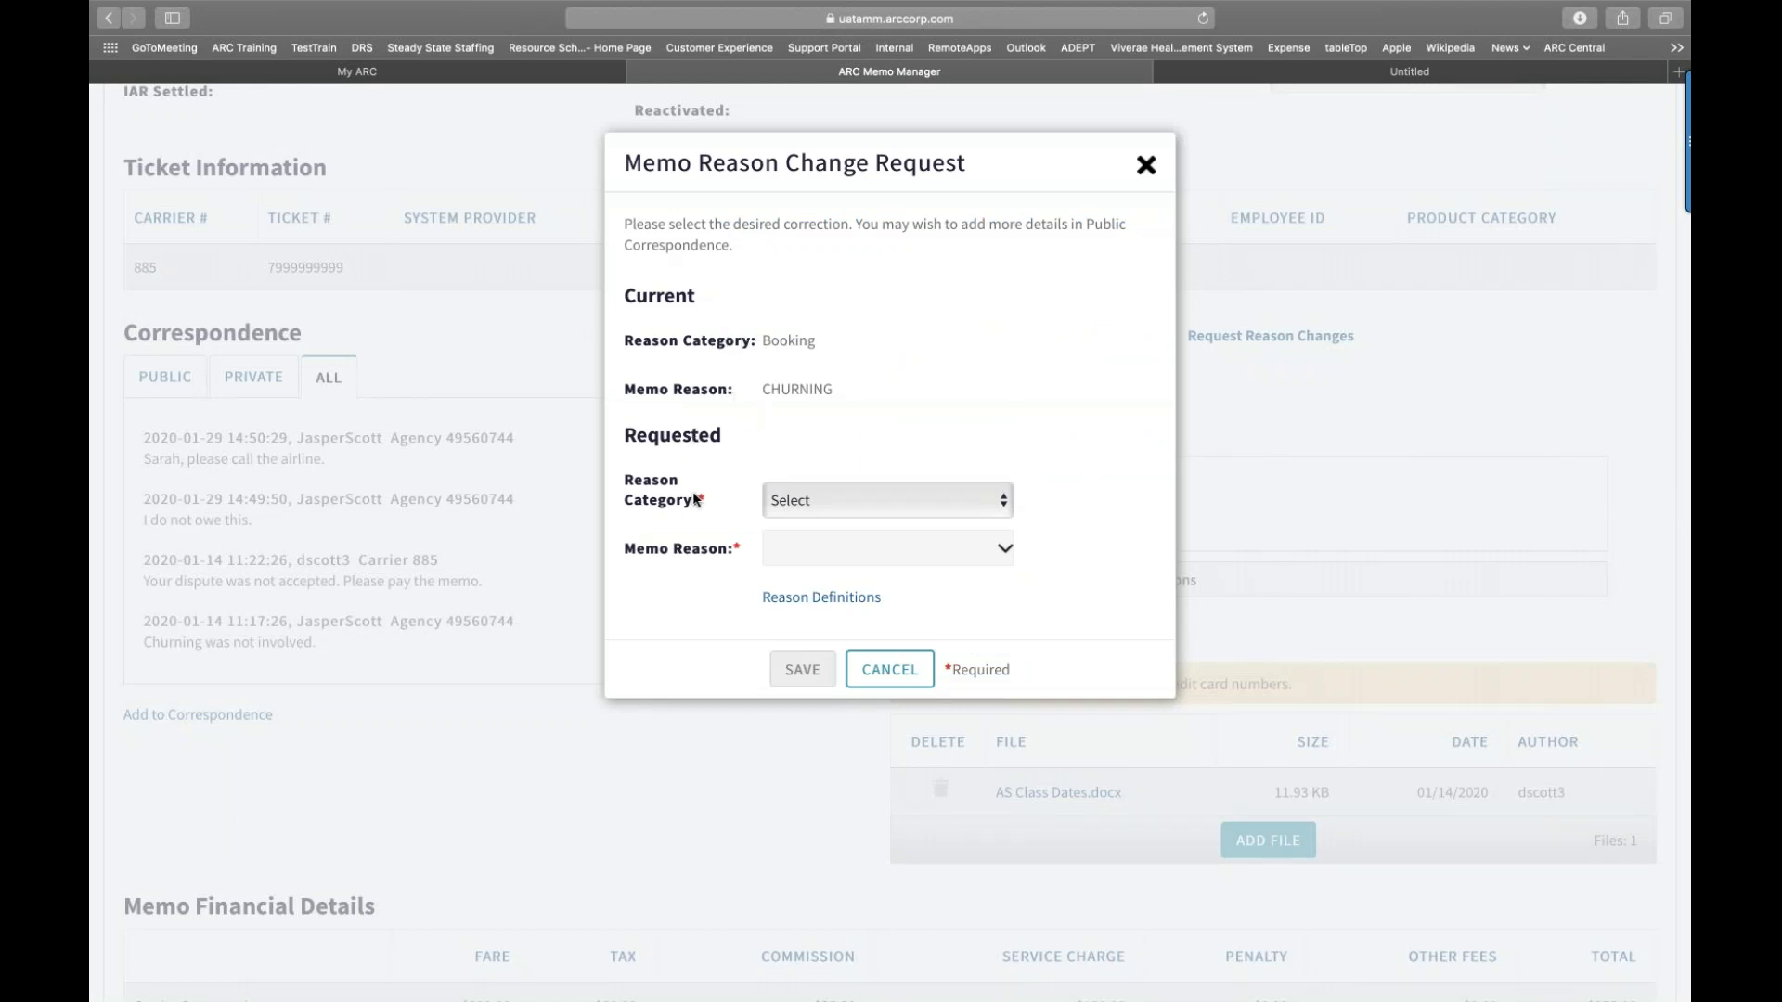
click(998, 505)
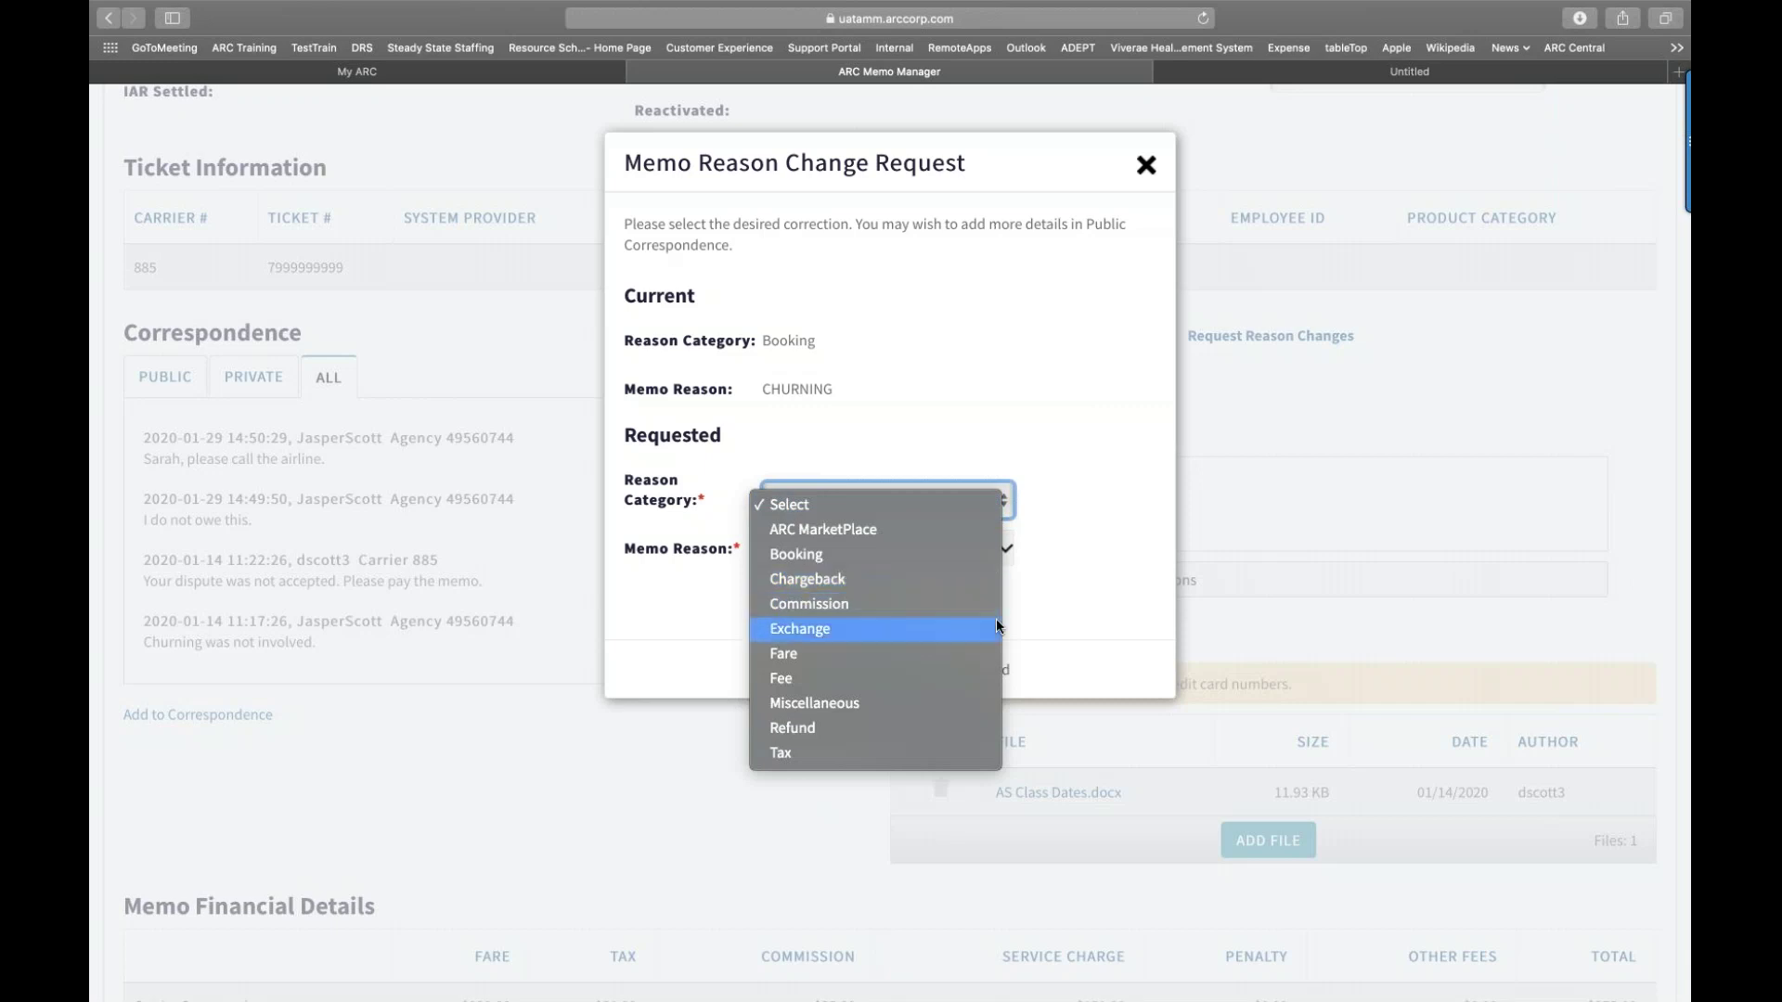
click(955, 704)
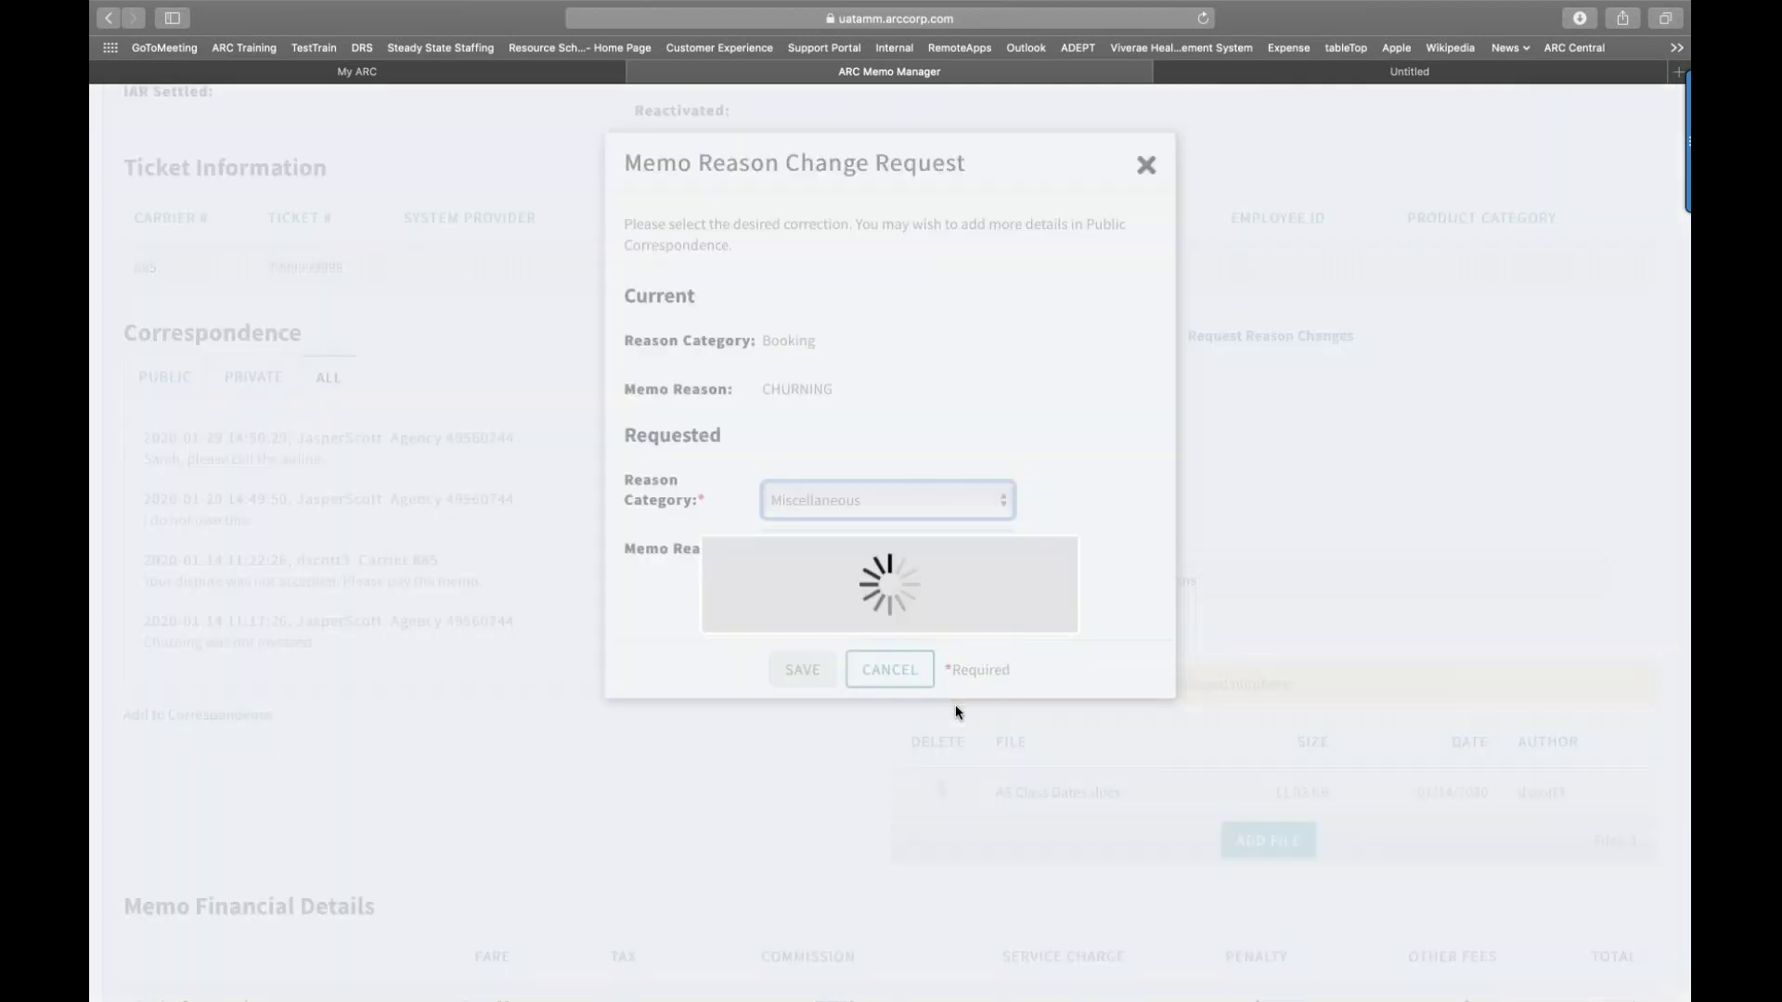
click(1002, 551)
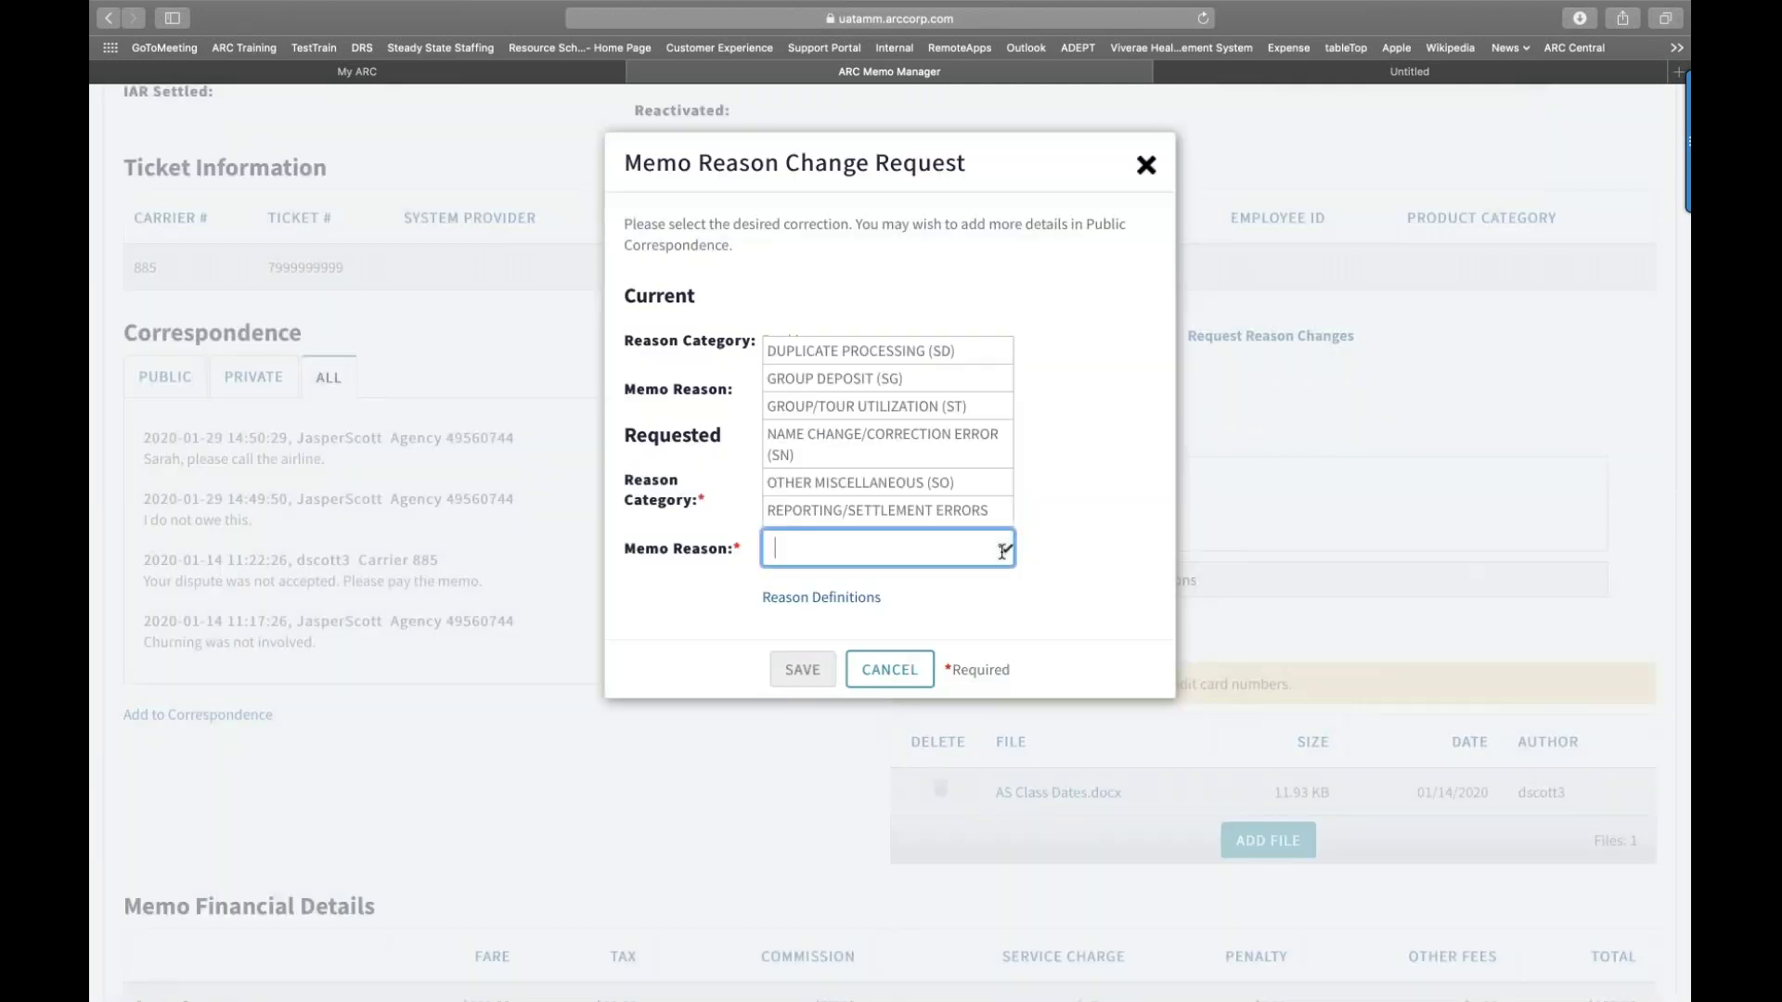
click(989, 483)
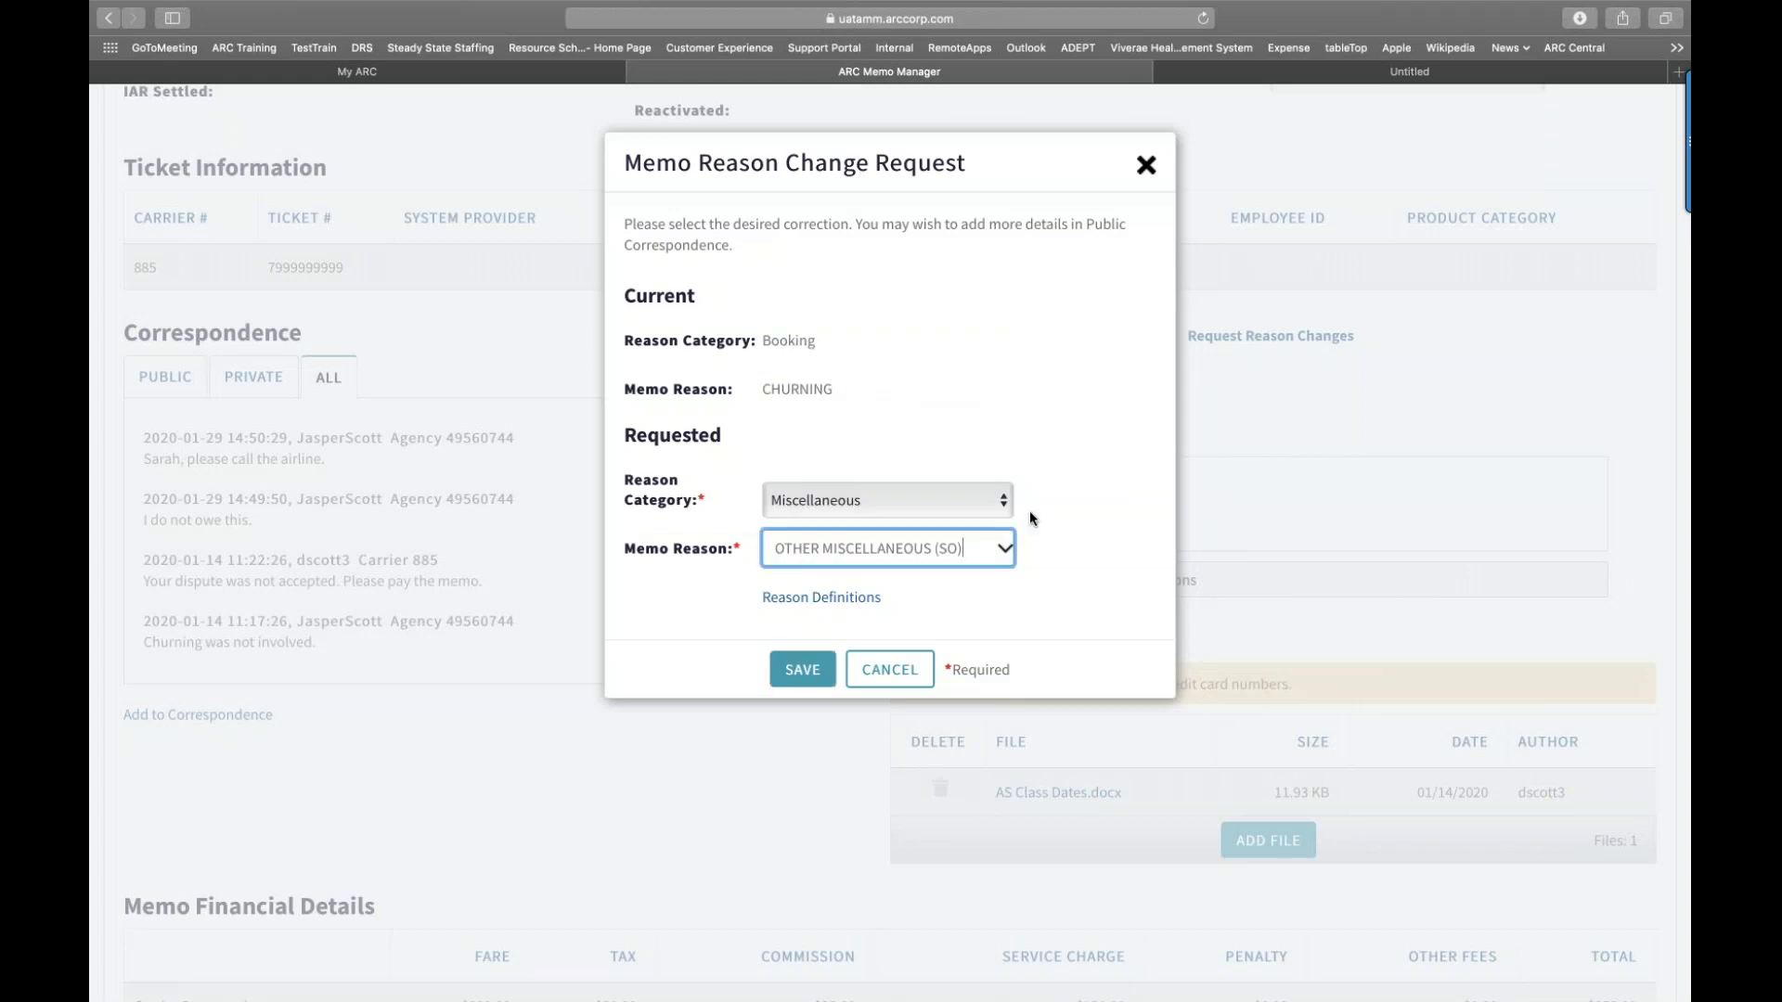
click(822, 670)
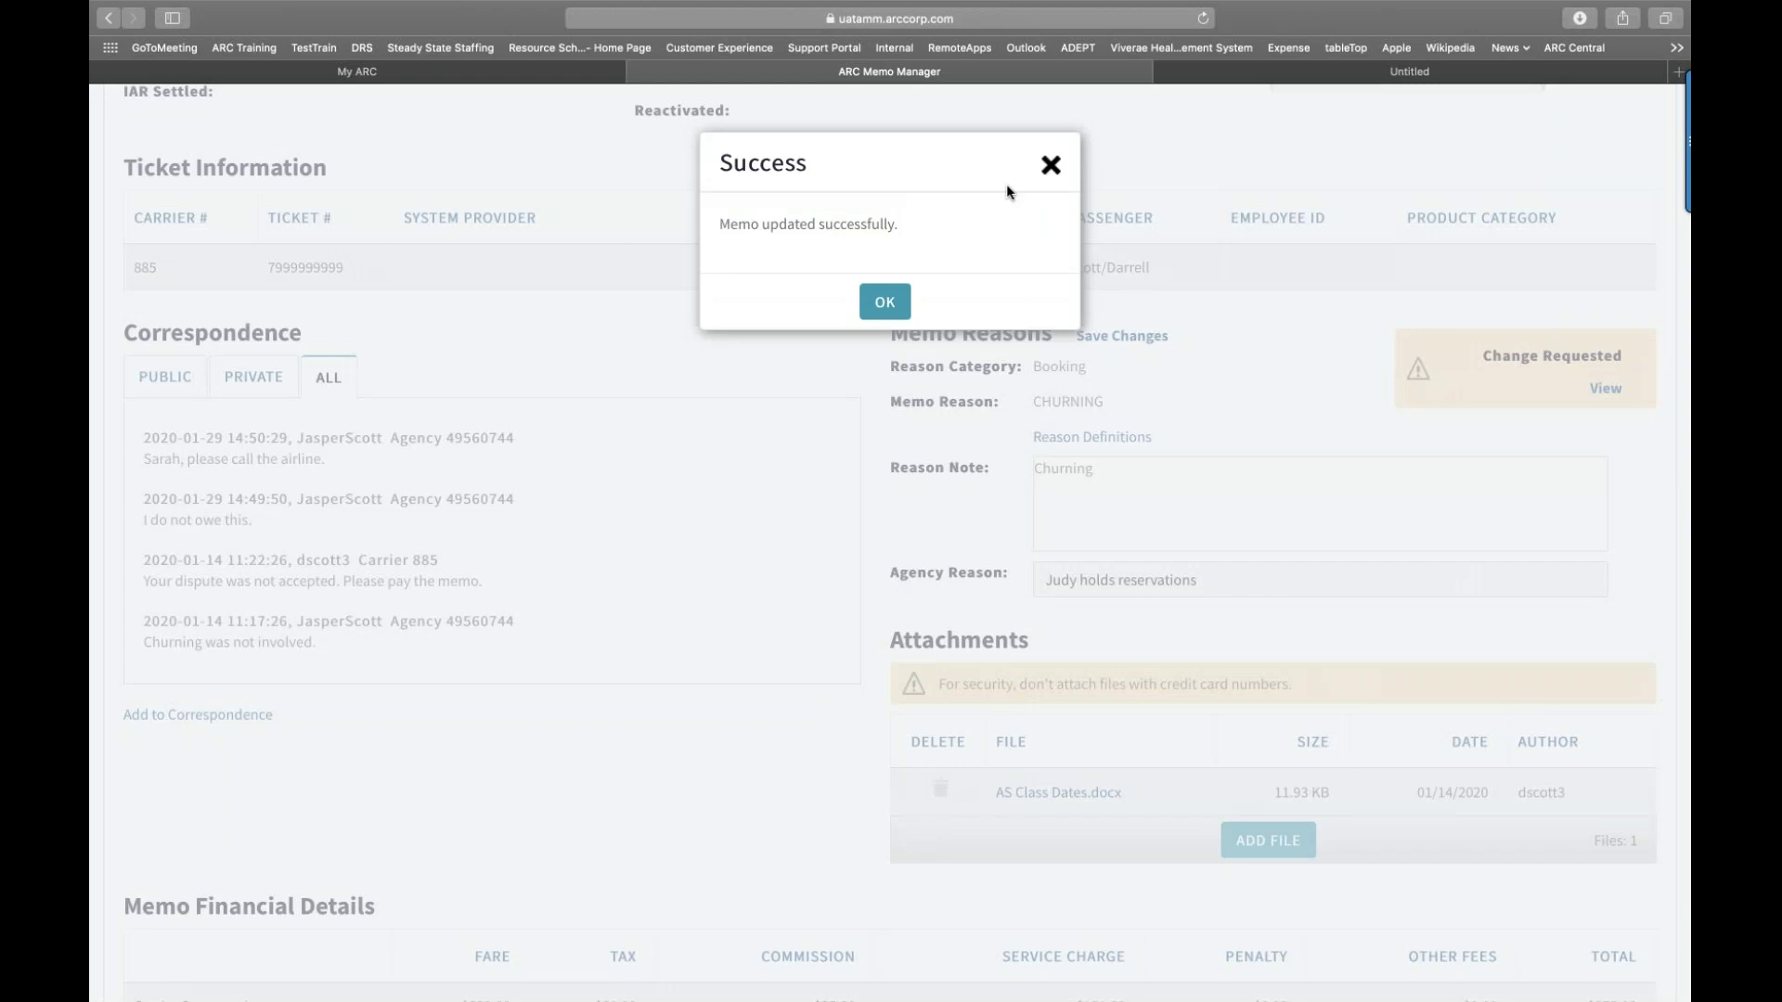
click(1047, 167)
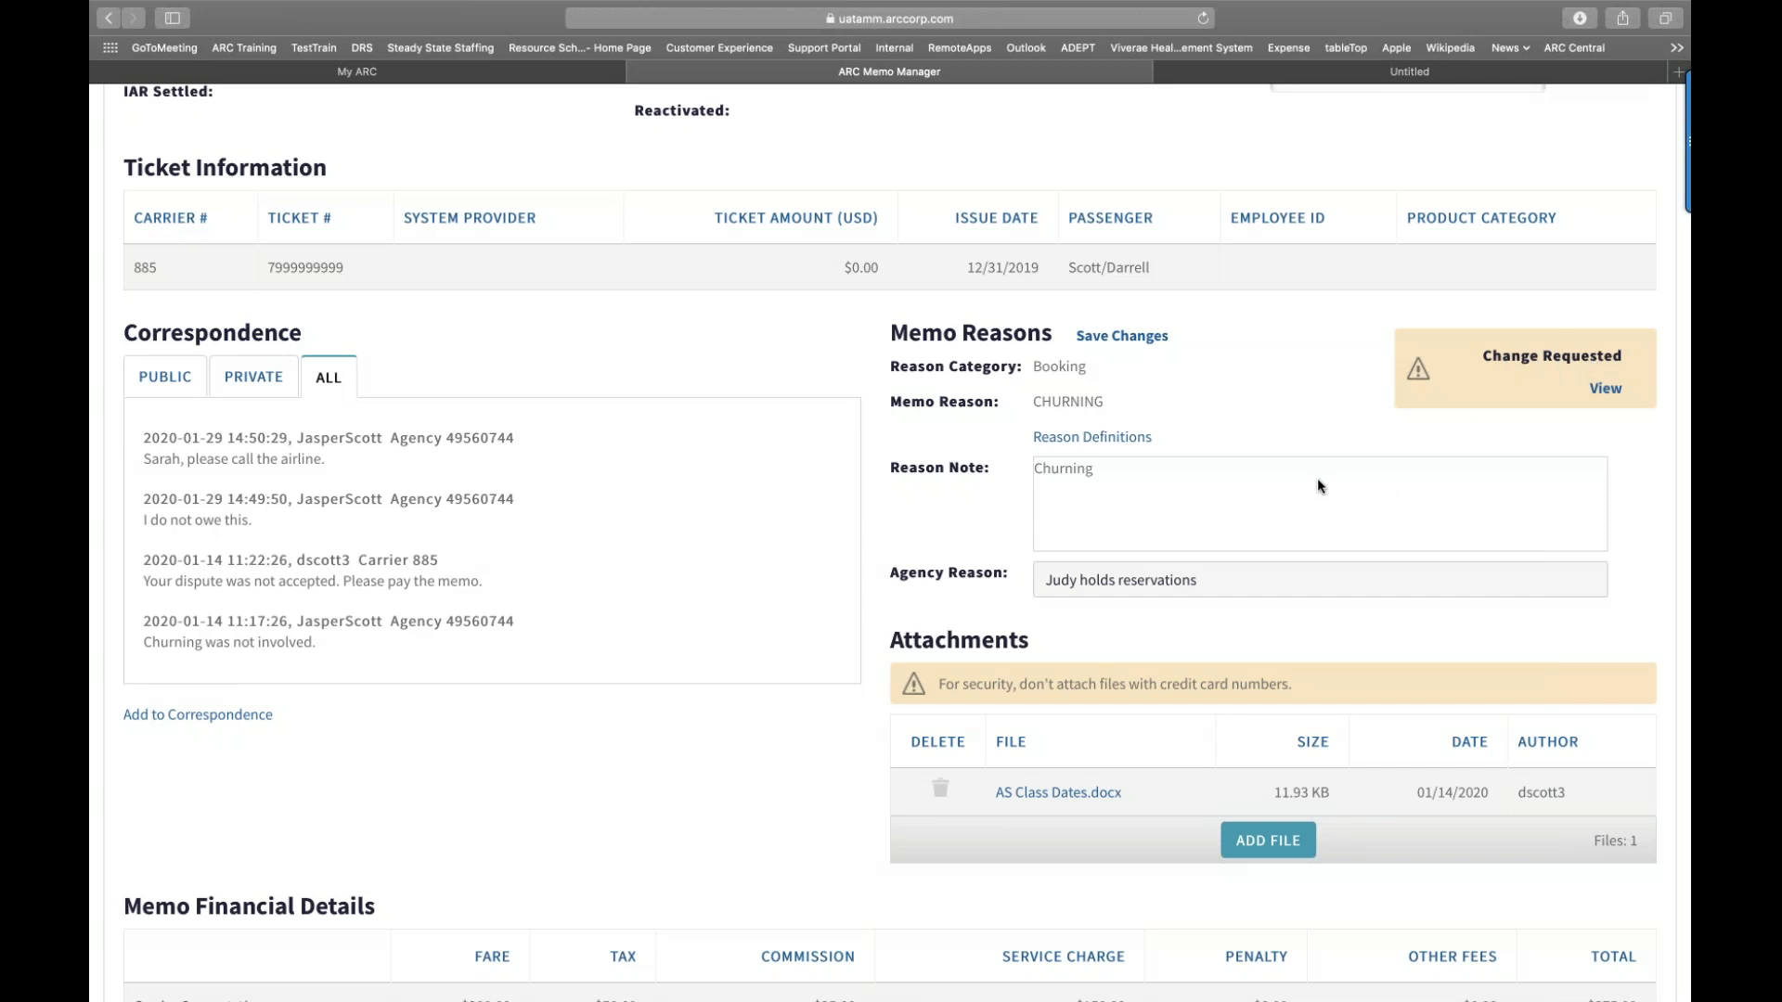
scroll(1317, 484, down, 3)
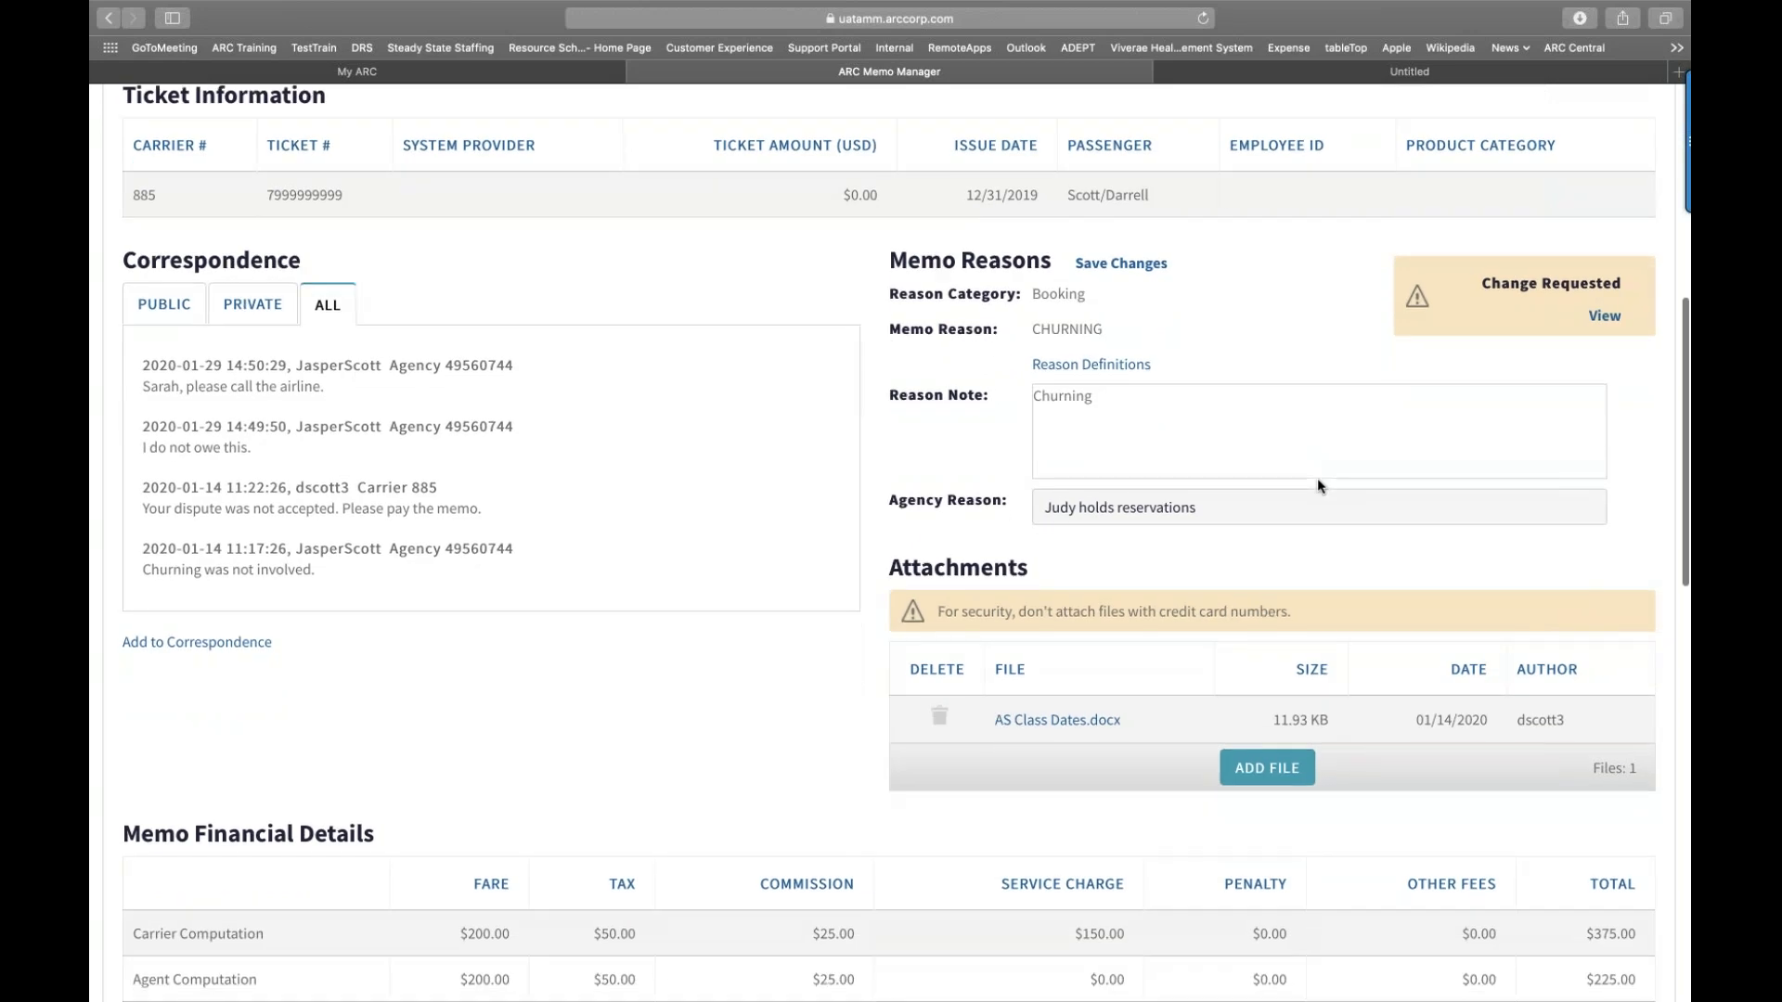
scroll(1318, 484, down, 1)
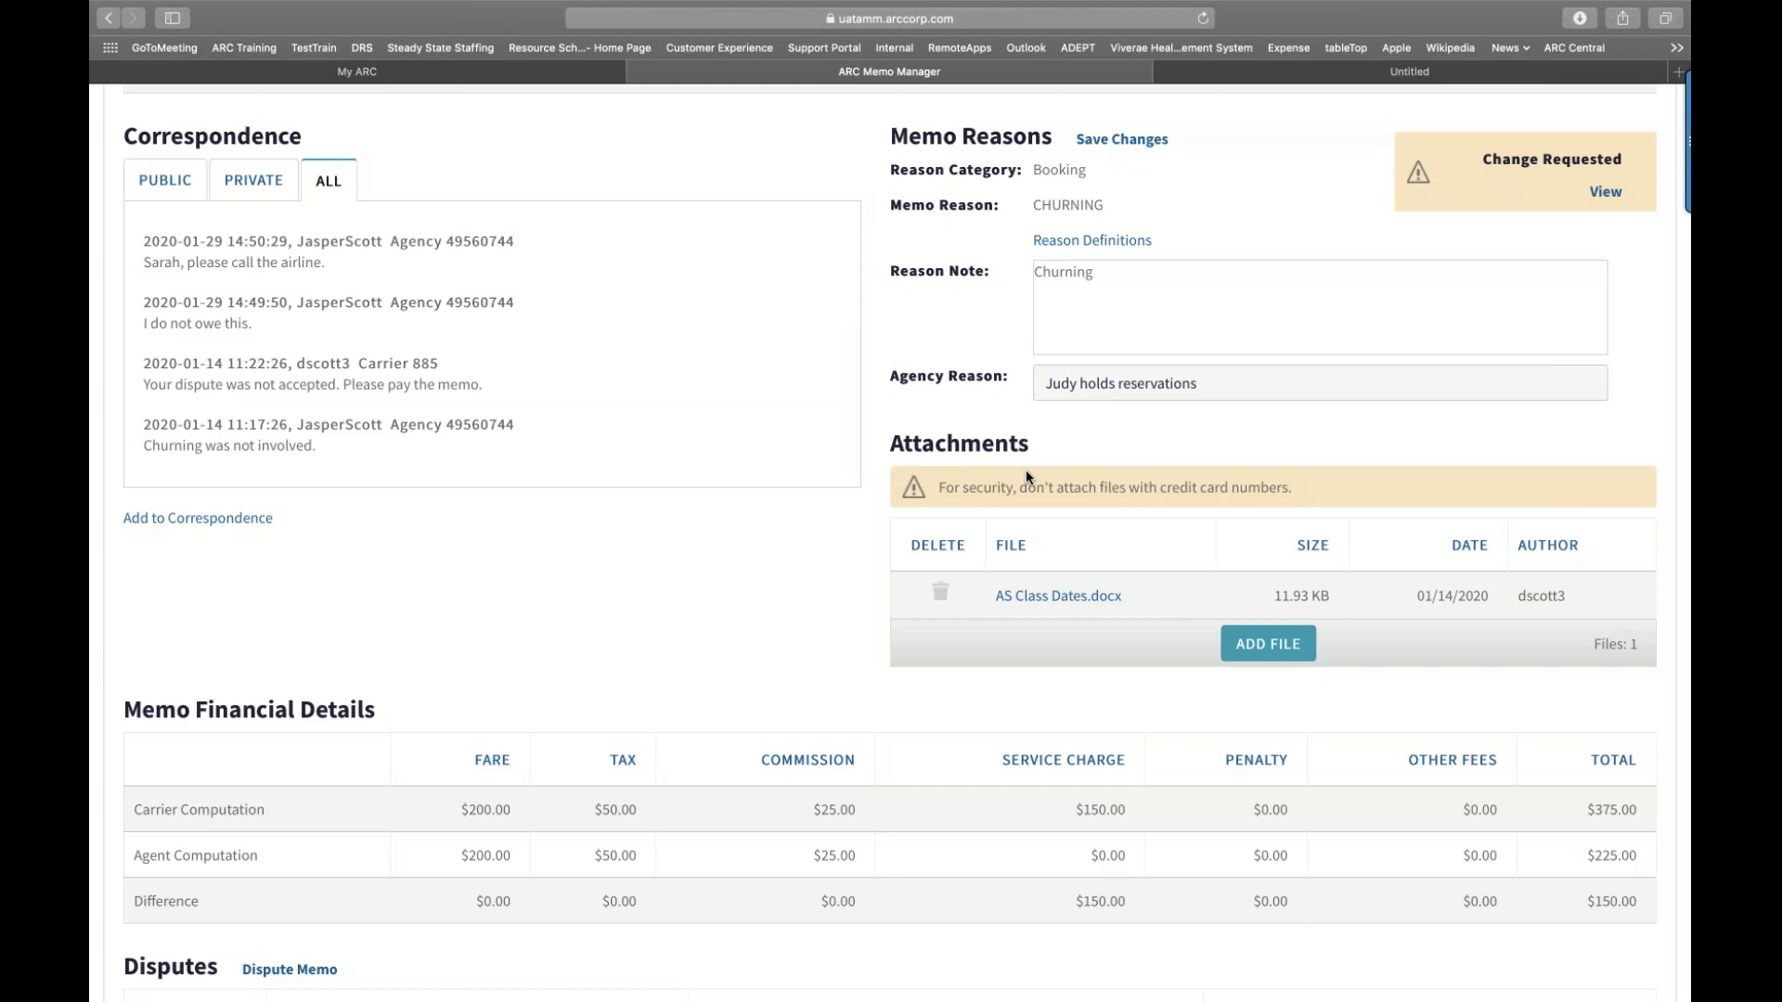
click(1234, 643)
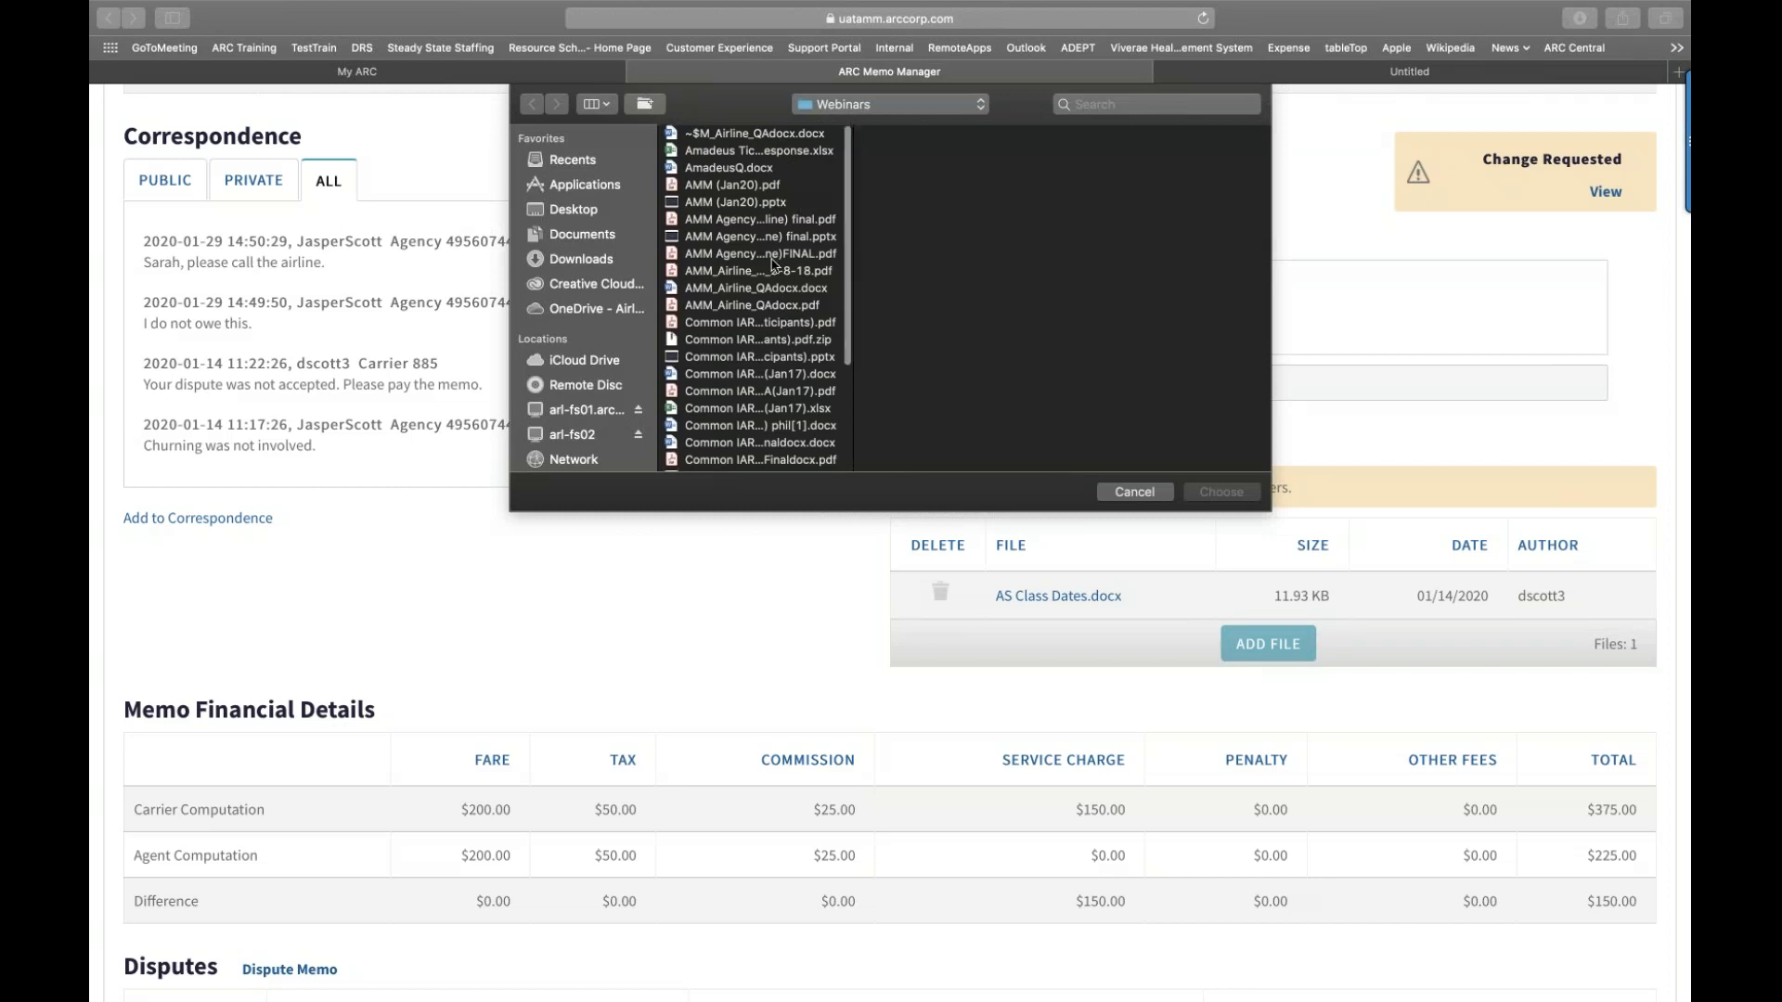
click(753, 186)
click(1215, 492)
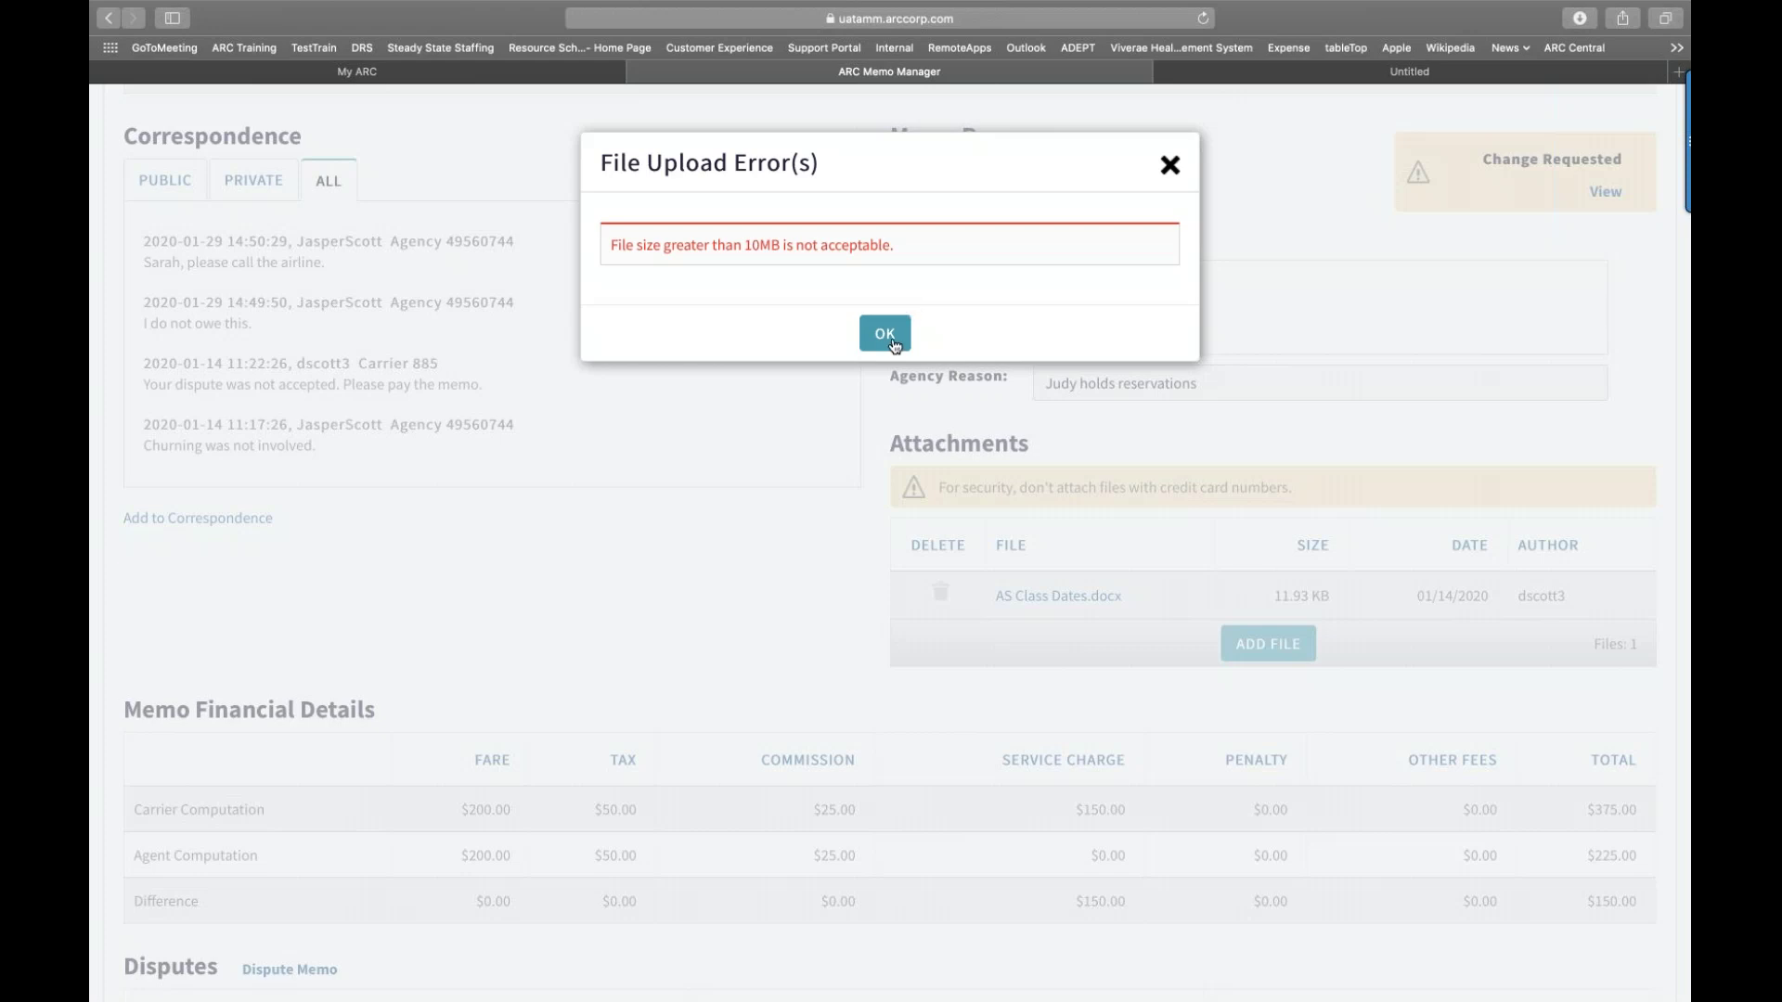
click(886, 337)
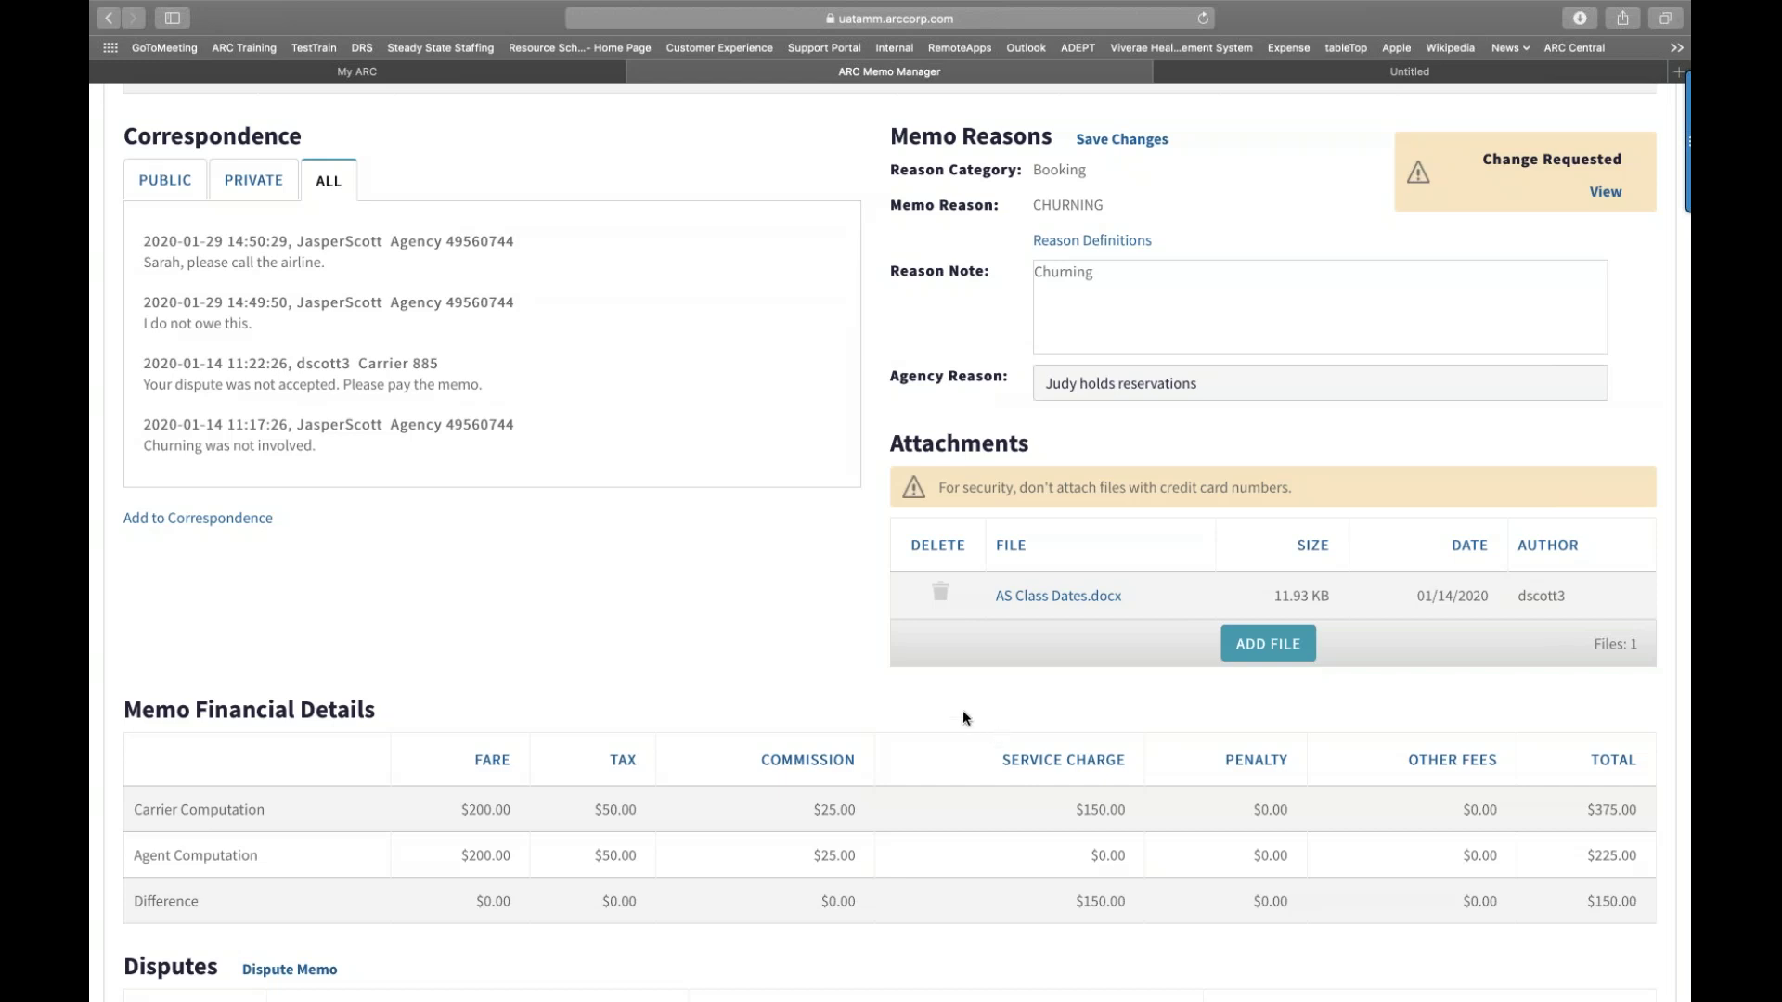
scroll(964, 714, down, 5)
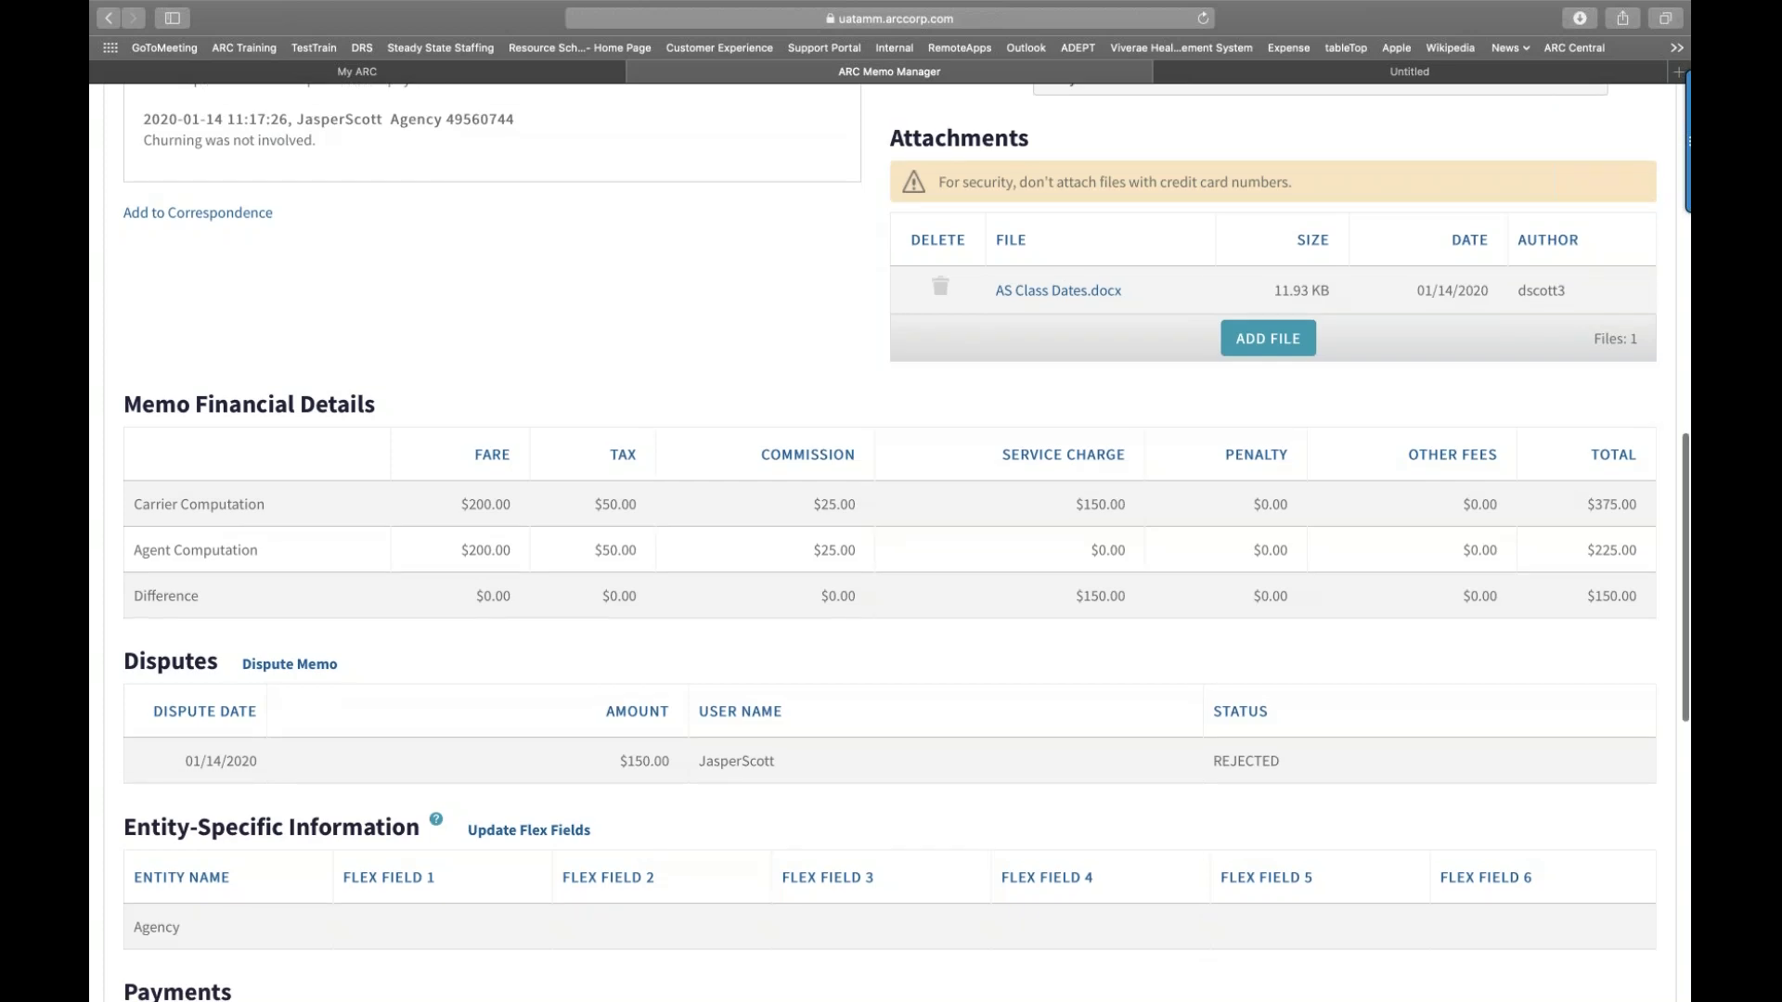
scroll(889, 543, down, 1)
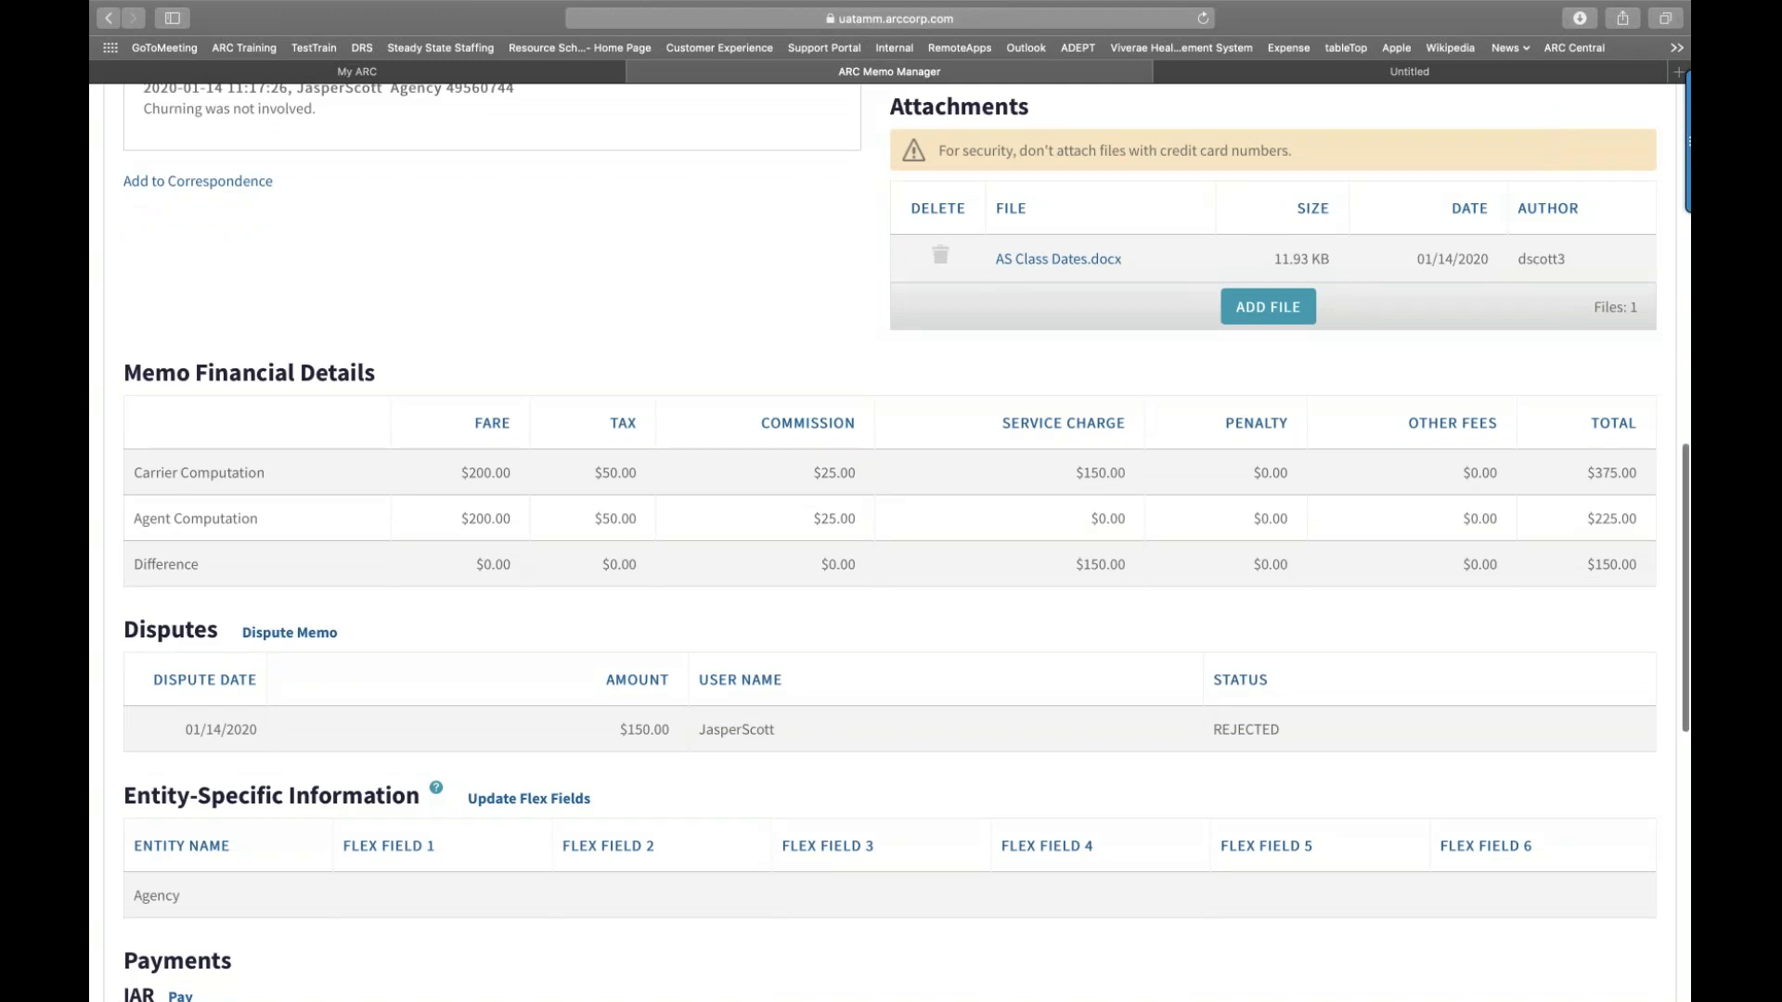
scroll(307, 503, down, 3)
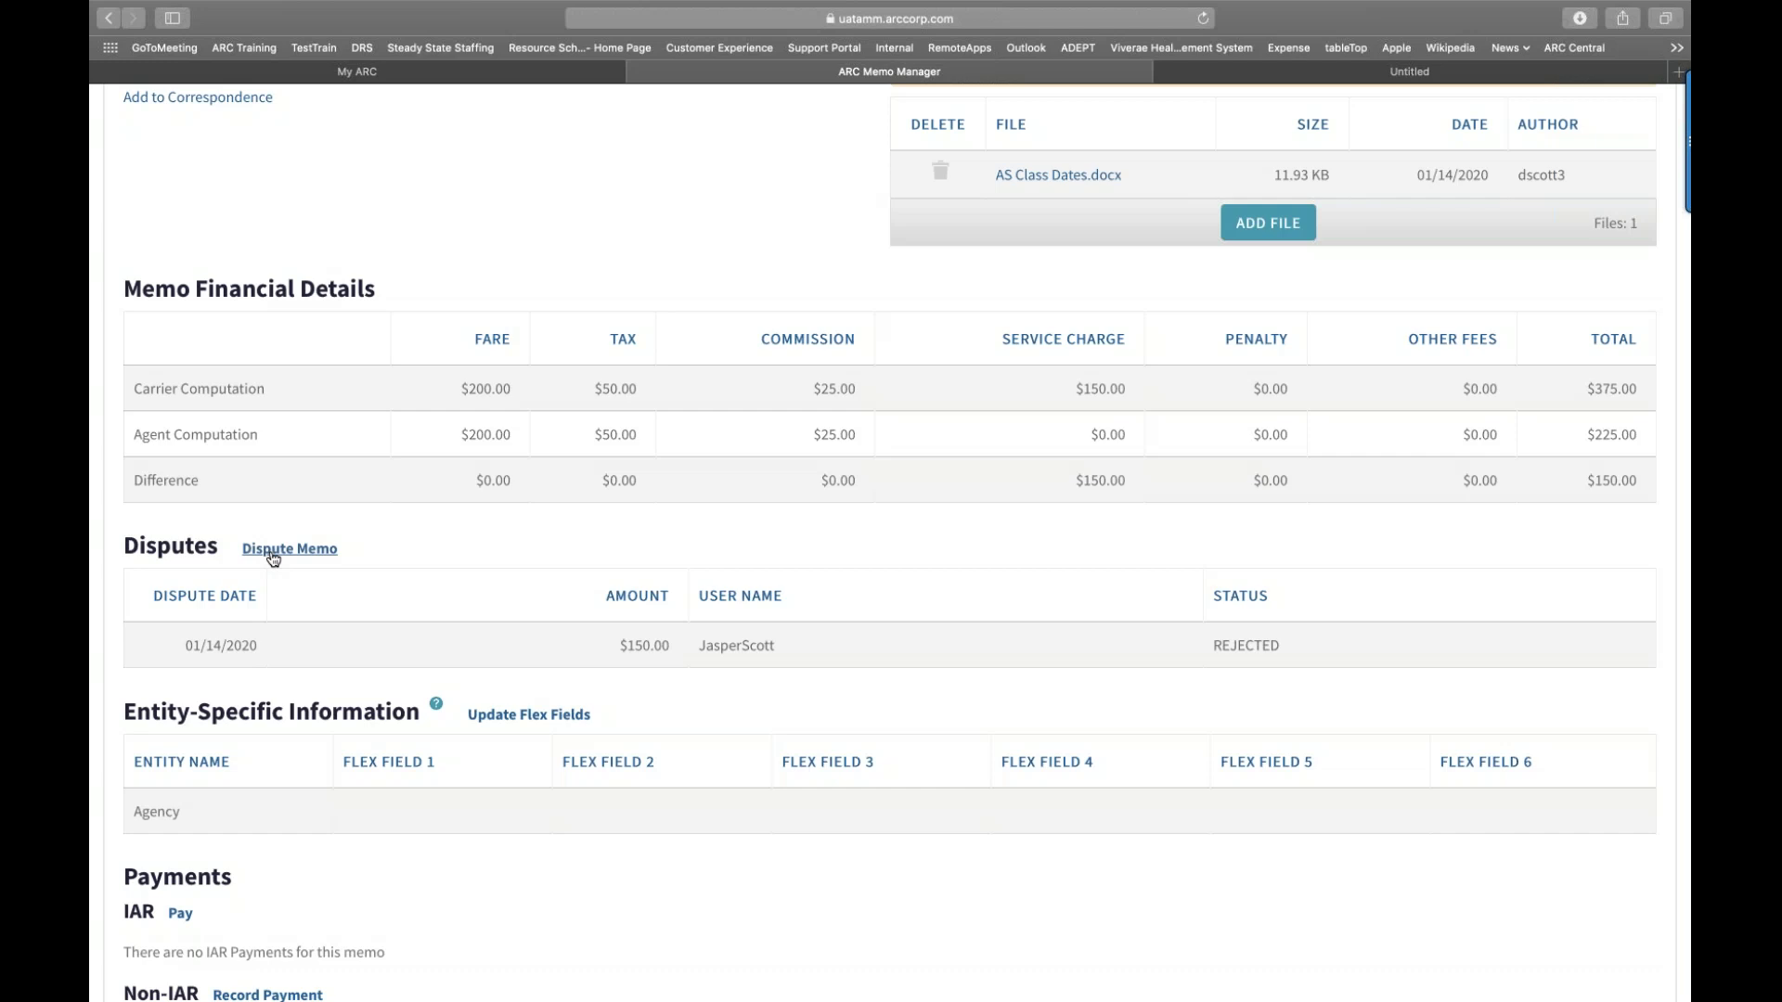
scroll(273, 557, up, 9)
scroll(273, 557, up, 5)
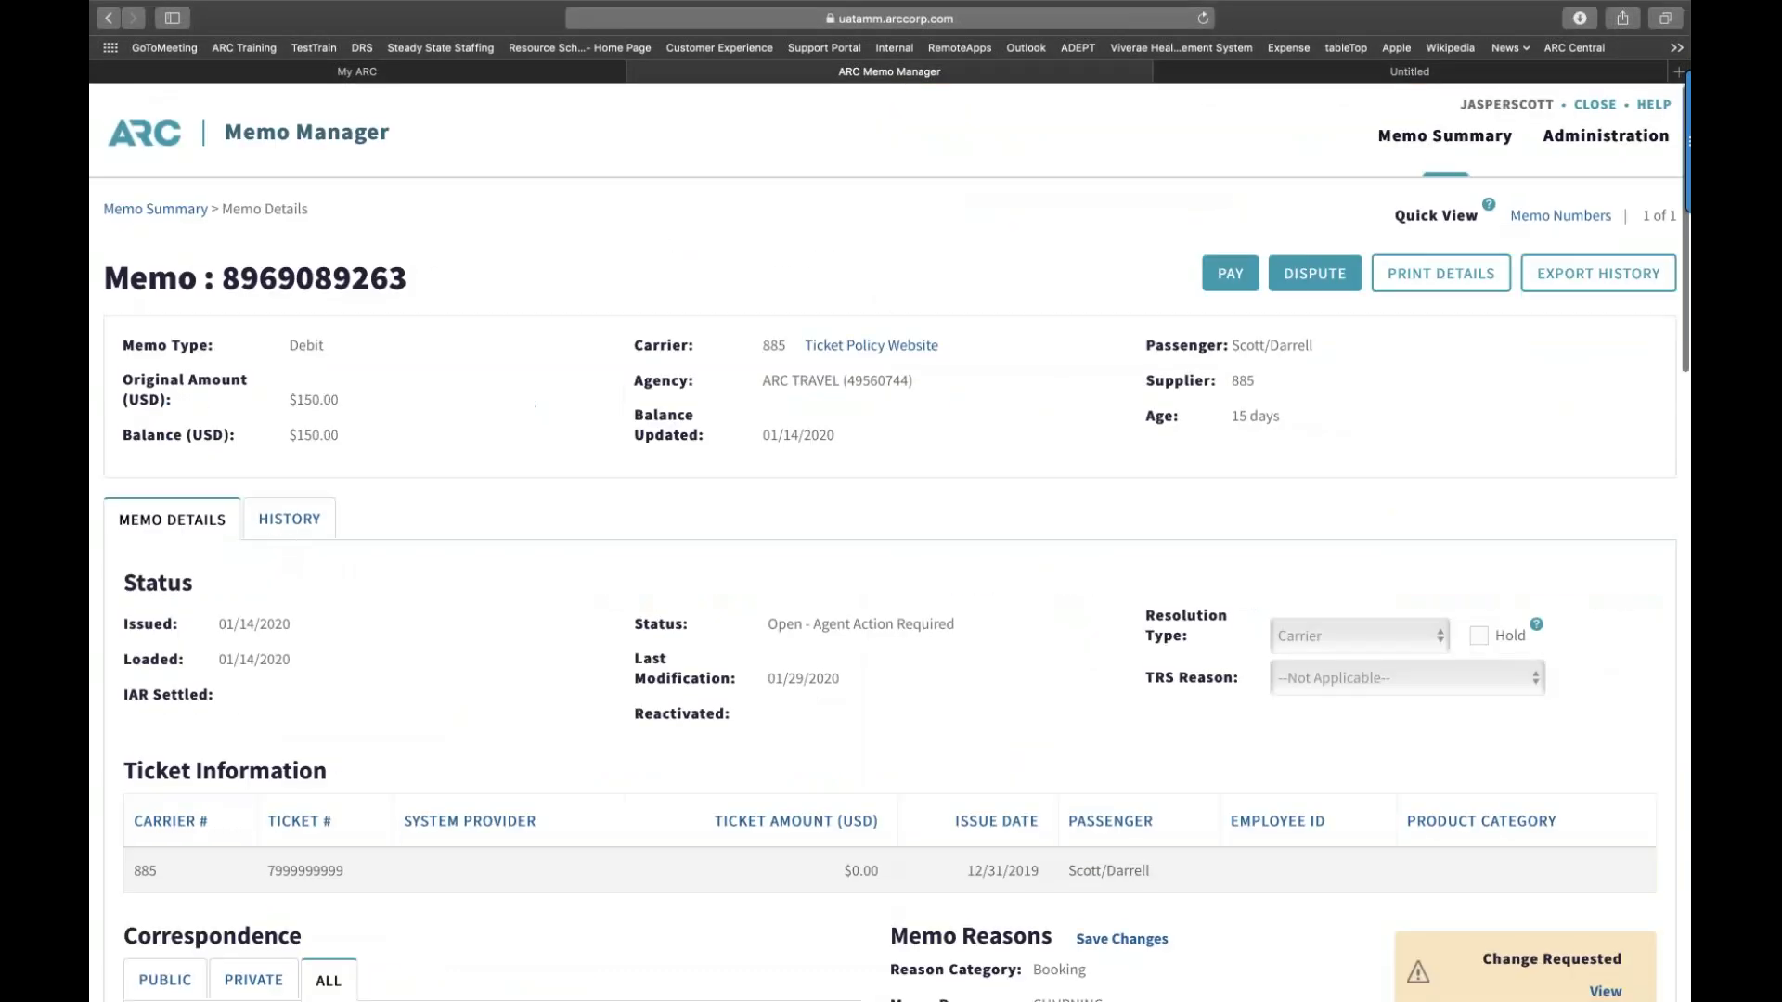
scroll(1298, 281, down, 2)
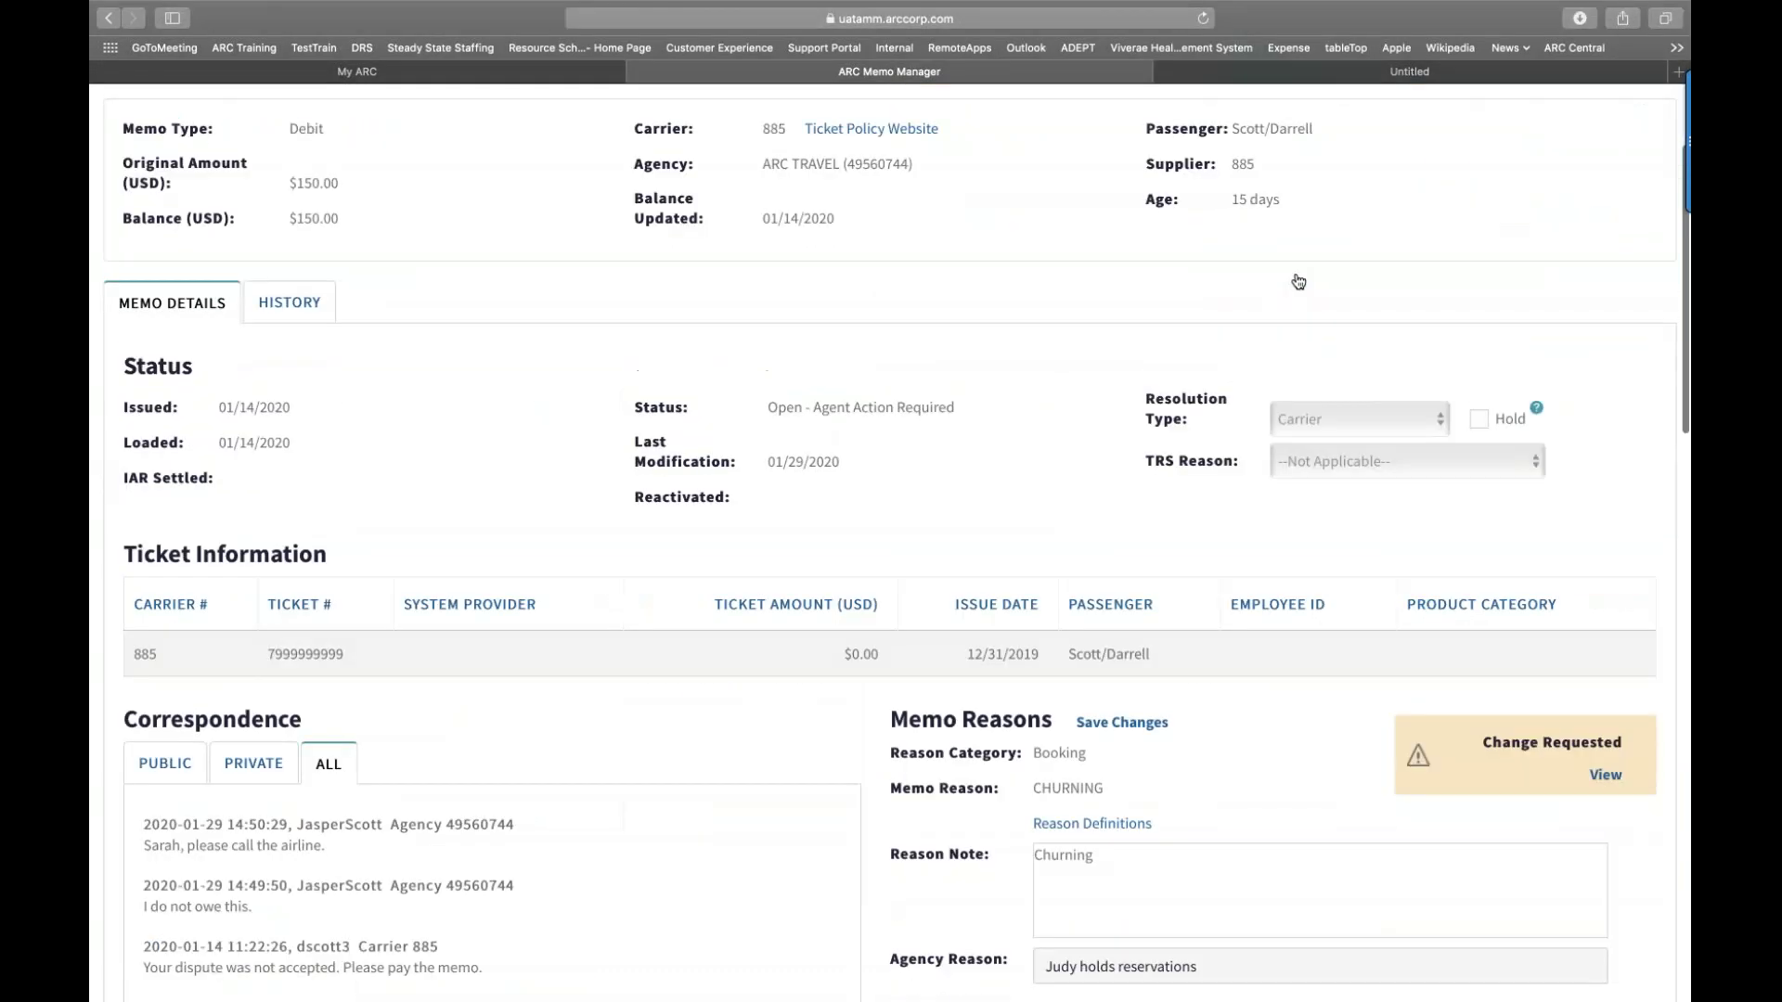
scroll(1298, 281, down, 15)
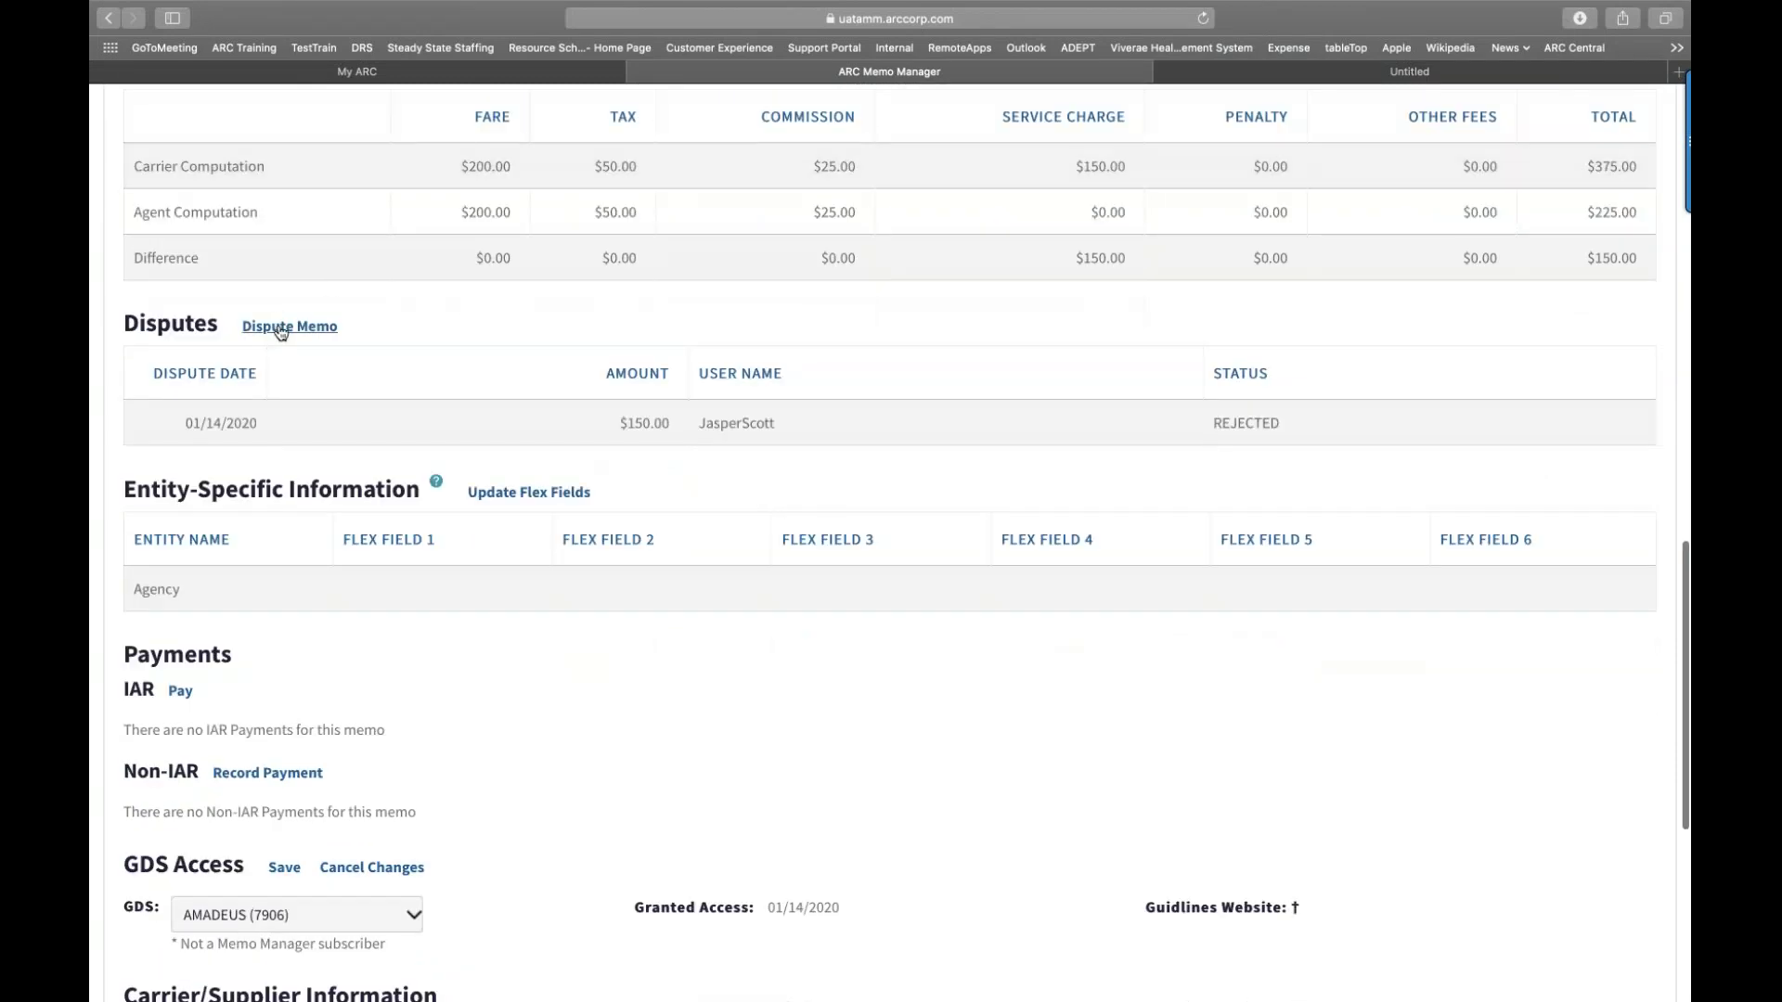
Step: Start a memo dispute with a dispute amount of 150.00
click(280, 327)
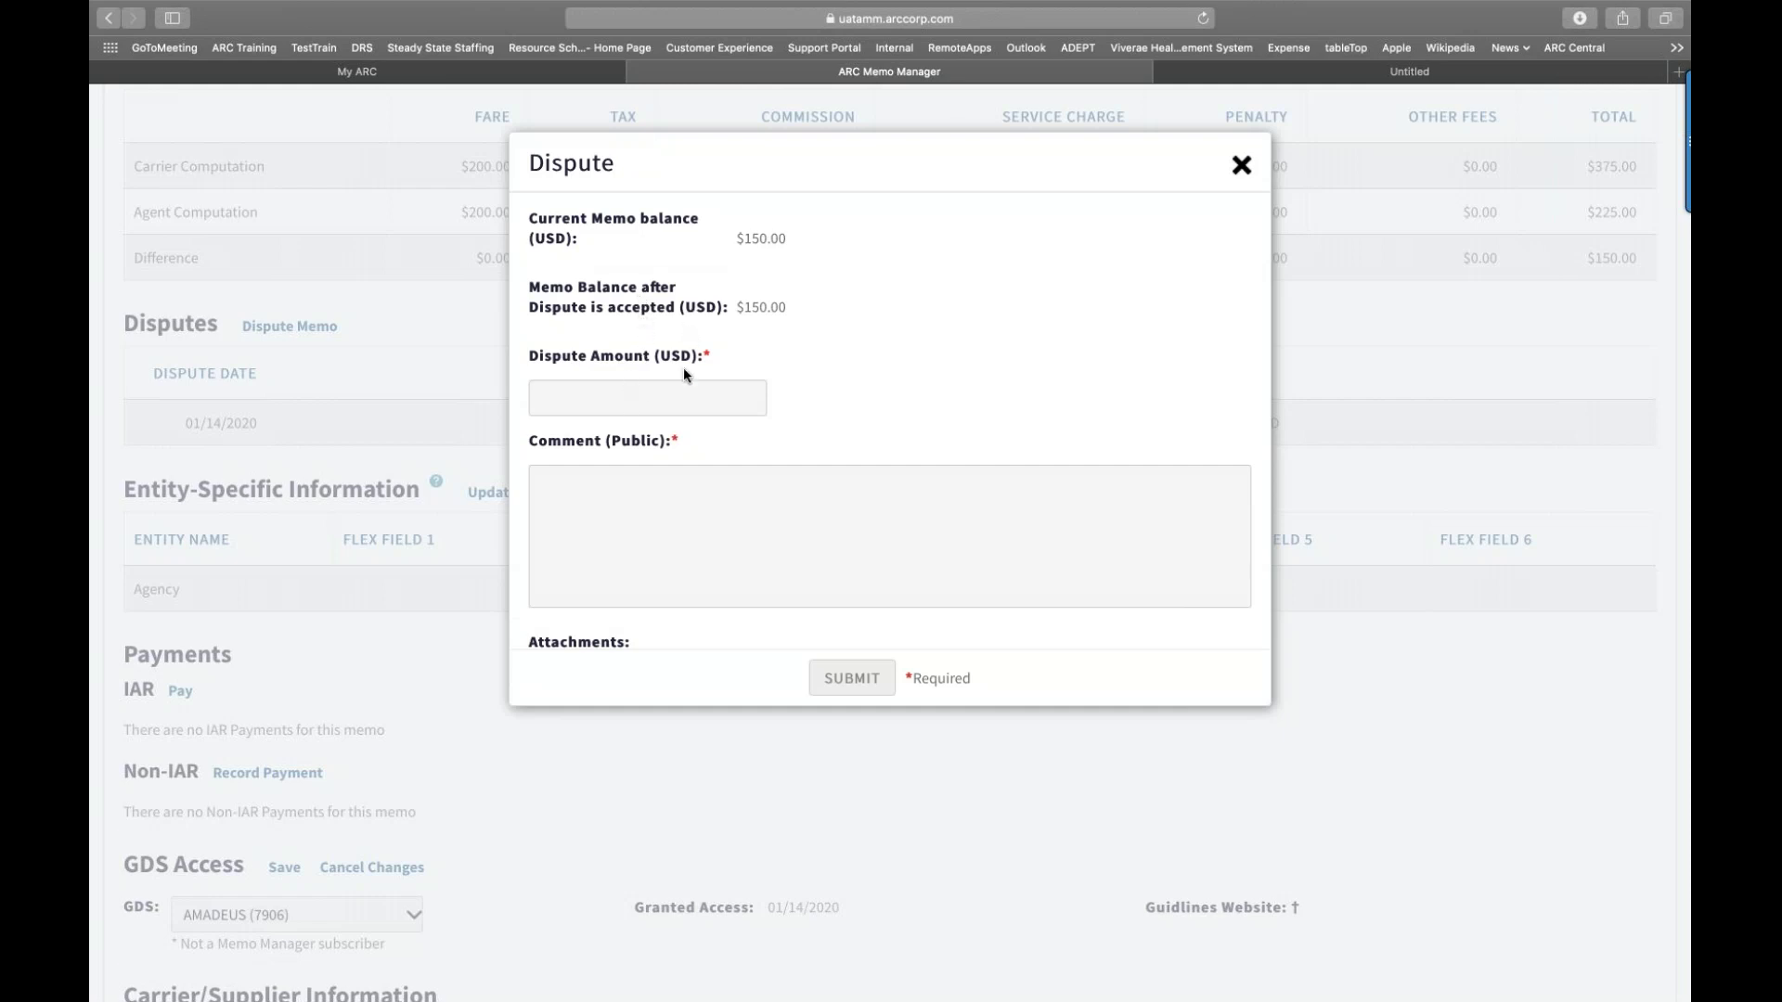
click(667, 394)
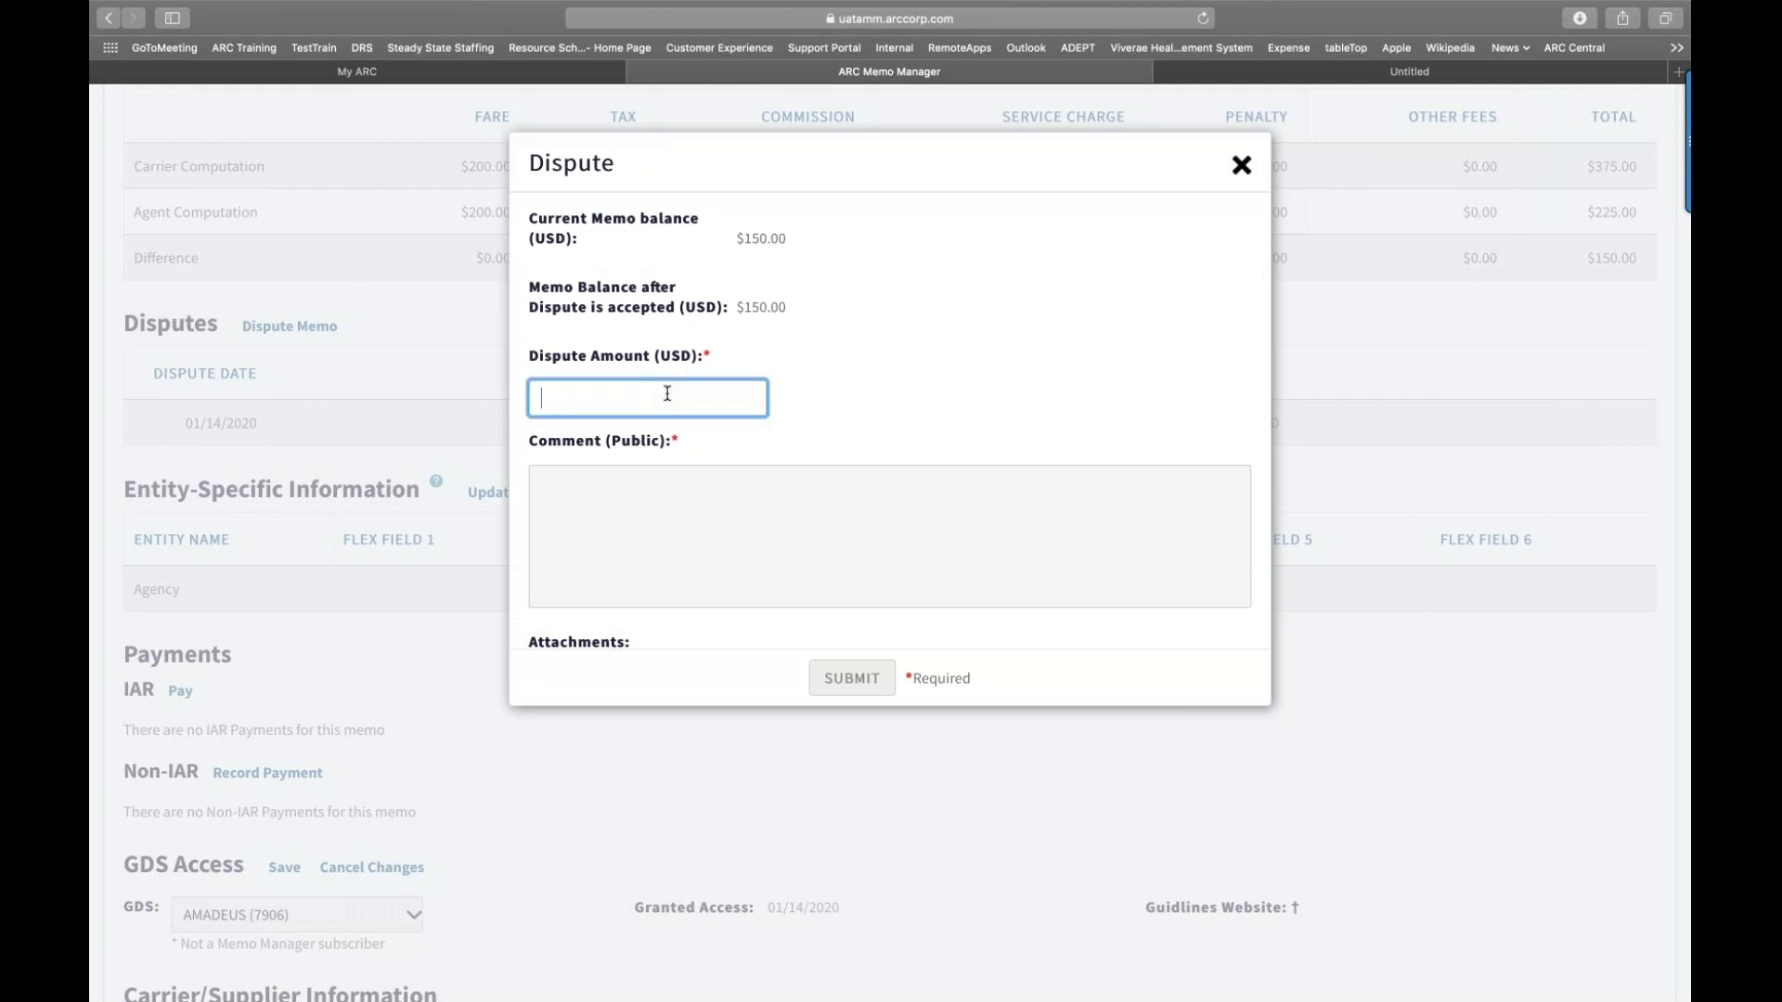
text(150.00)
Step: Add a public comment that this is not a booking violation and submit the dispute
click(634, 481)
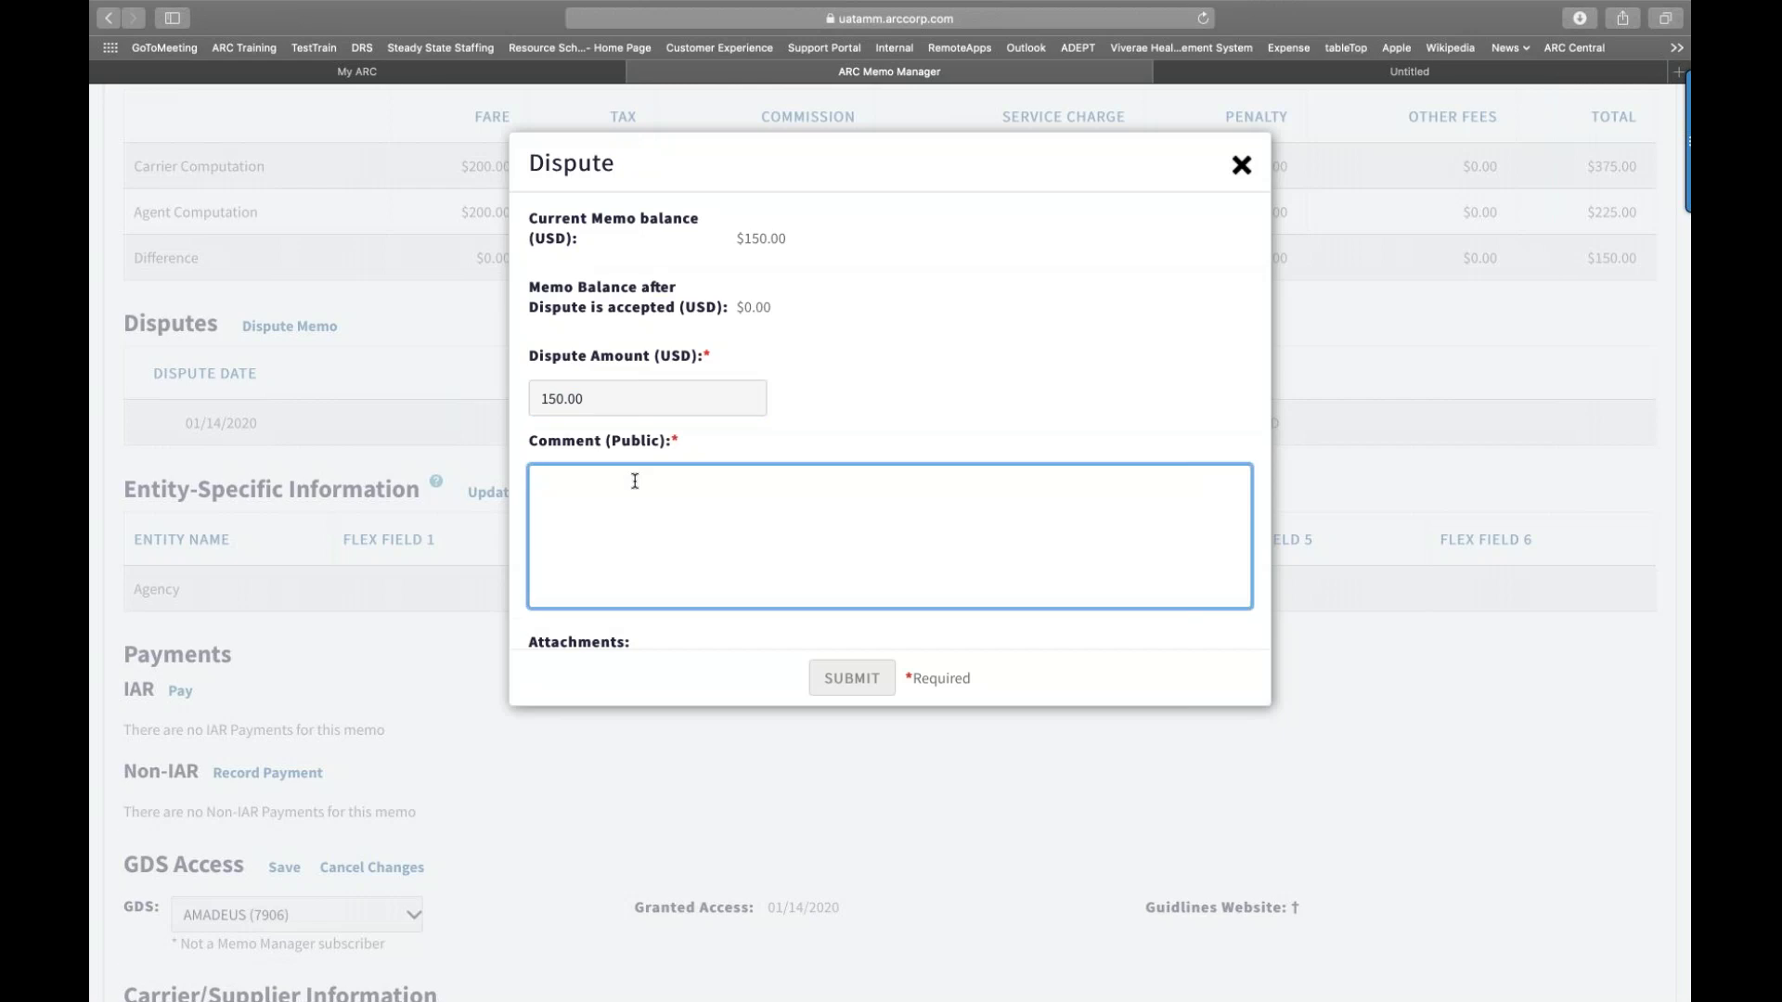
text(I)
key(BackSpace)
text(This is)
key(BackSpace)
text(s n)
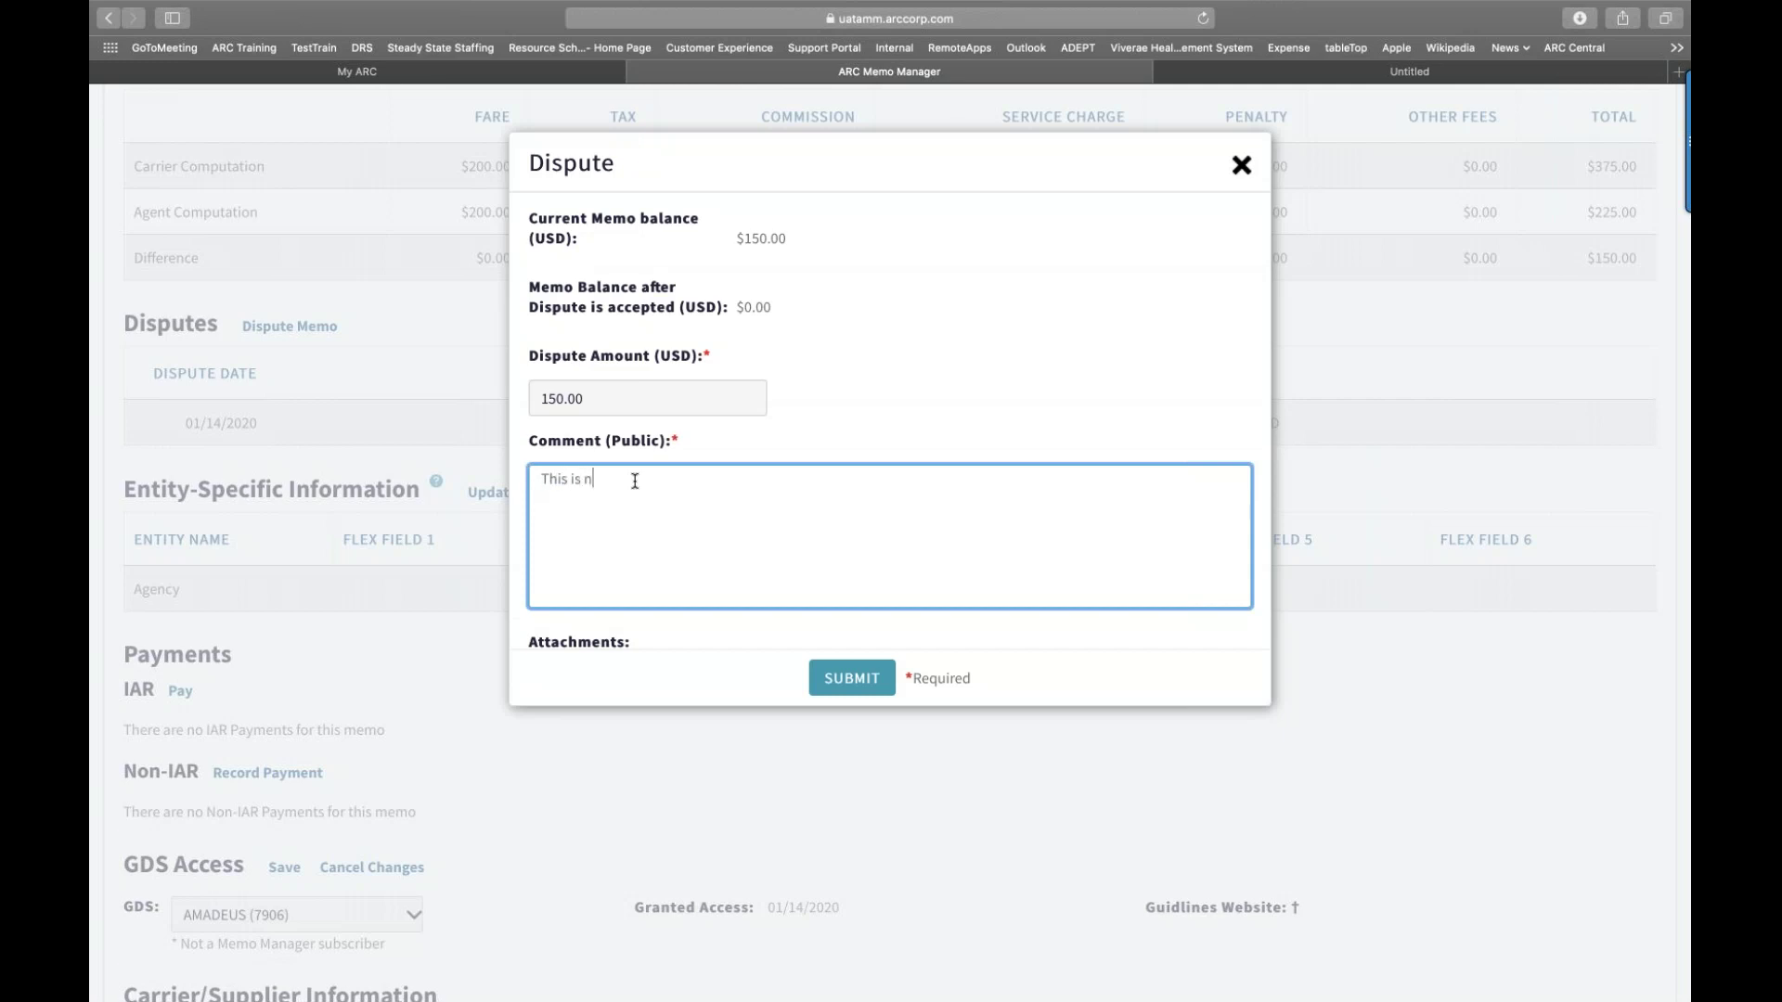
text(ot a booking )
text(violatoin)
text(.)
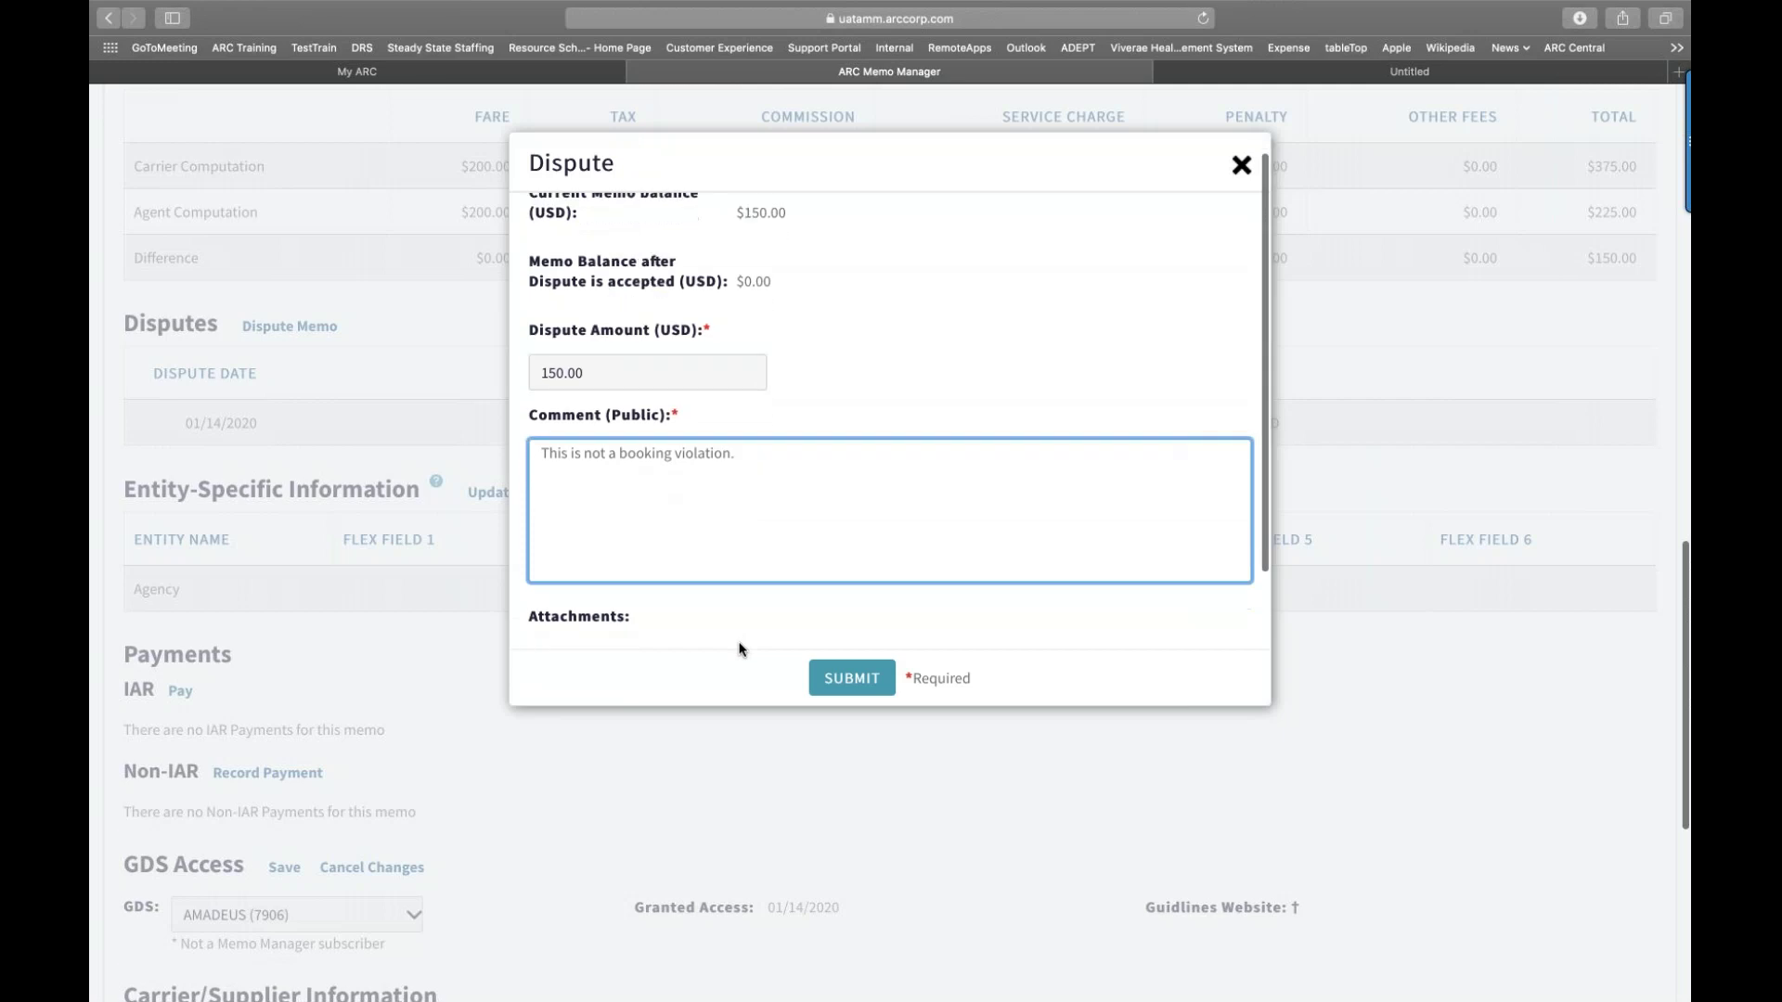
scroll(740, 647, down, 5)
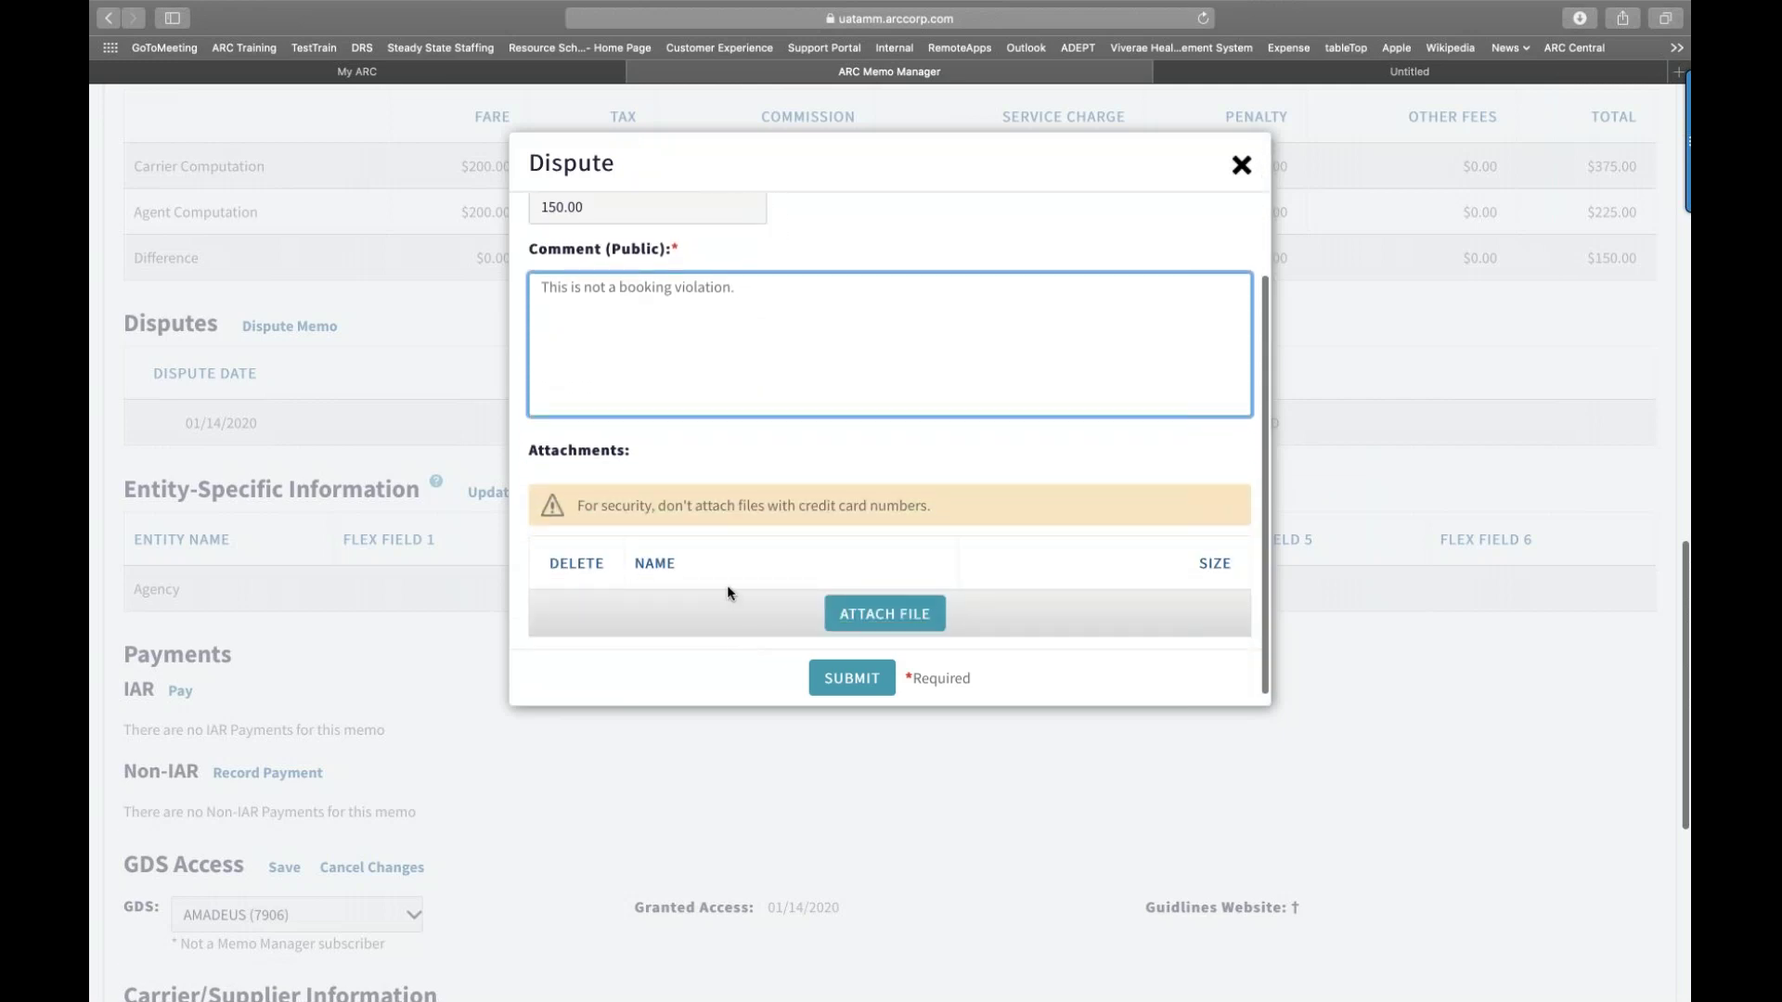
click(861, 680)
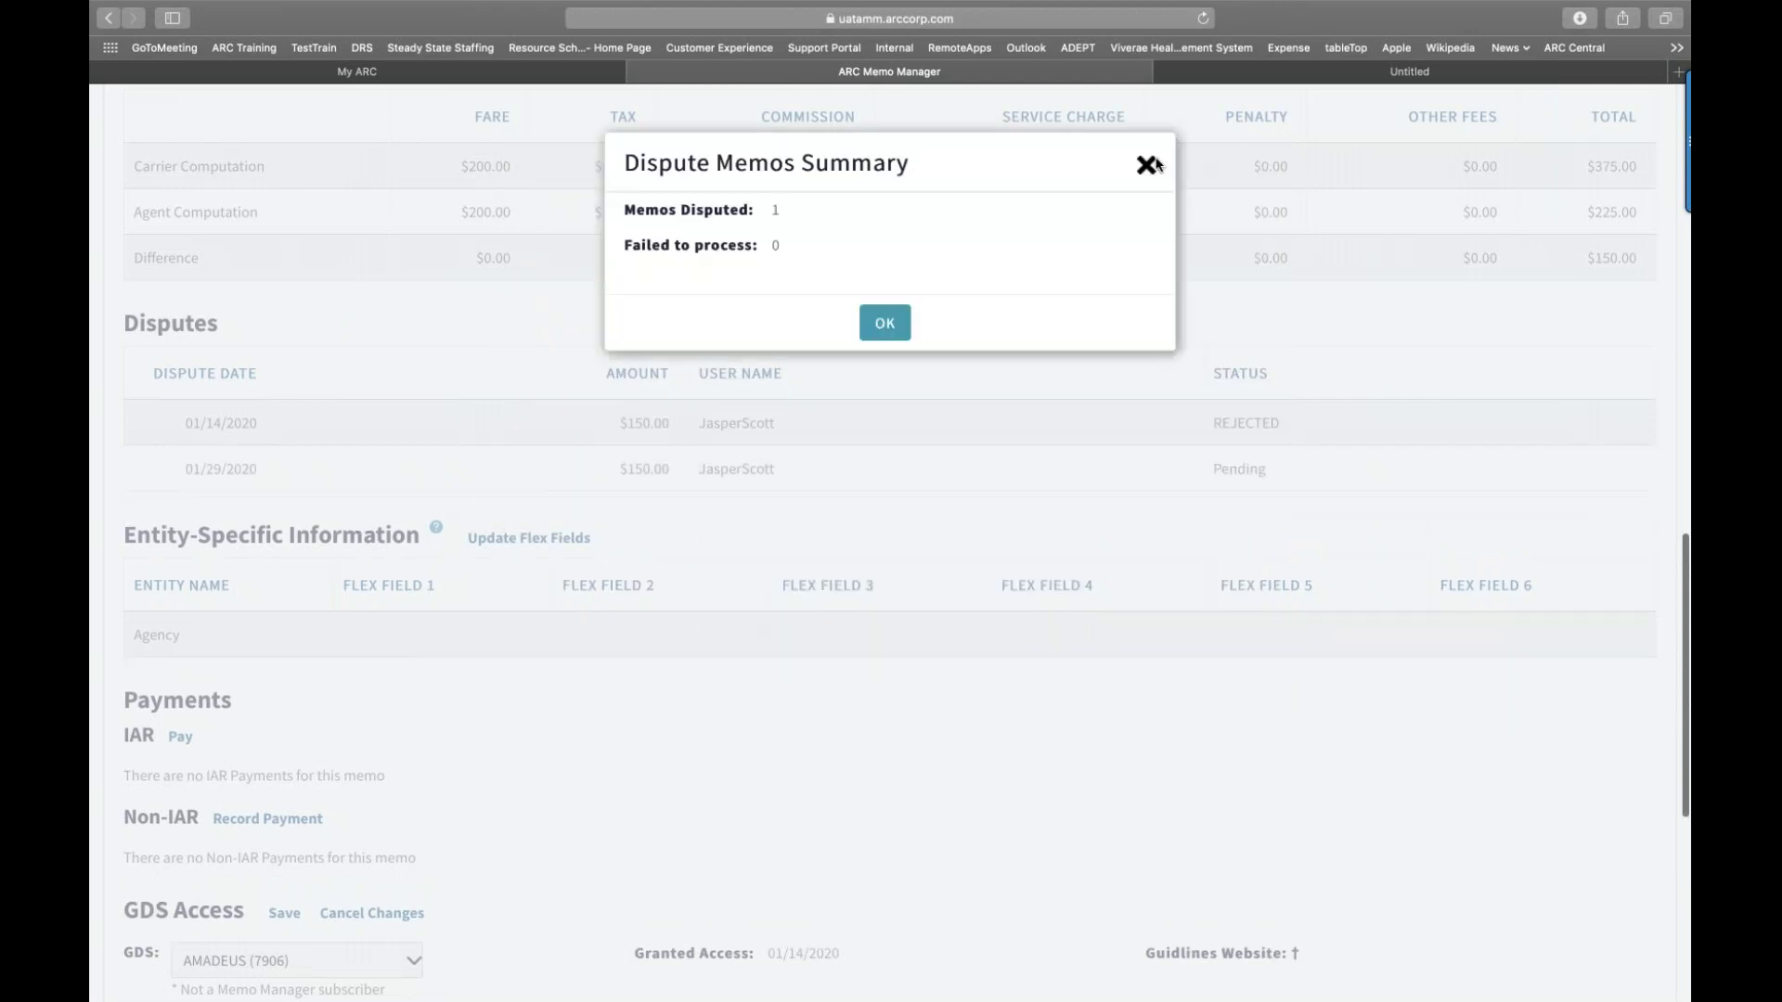
key(Return)
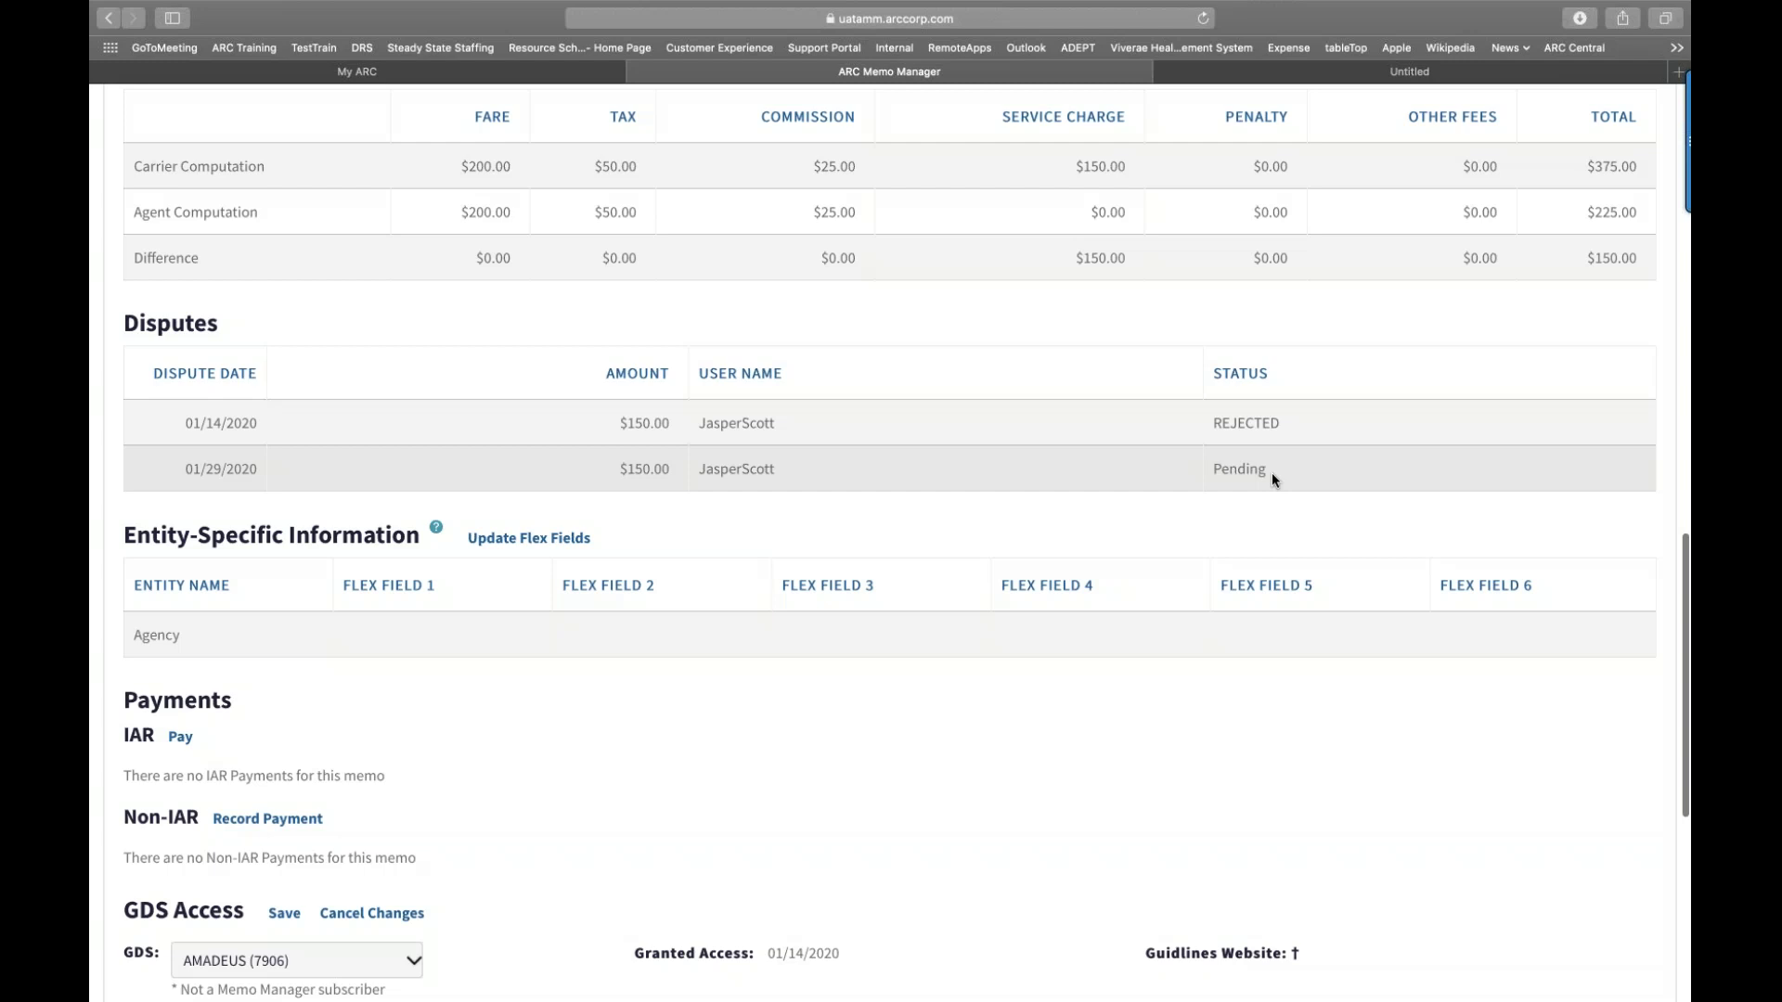
scroll(1272, 471, down, 3)
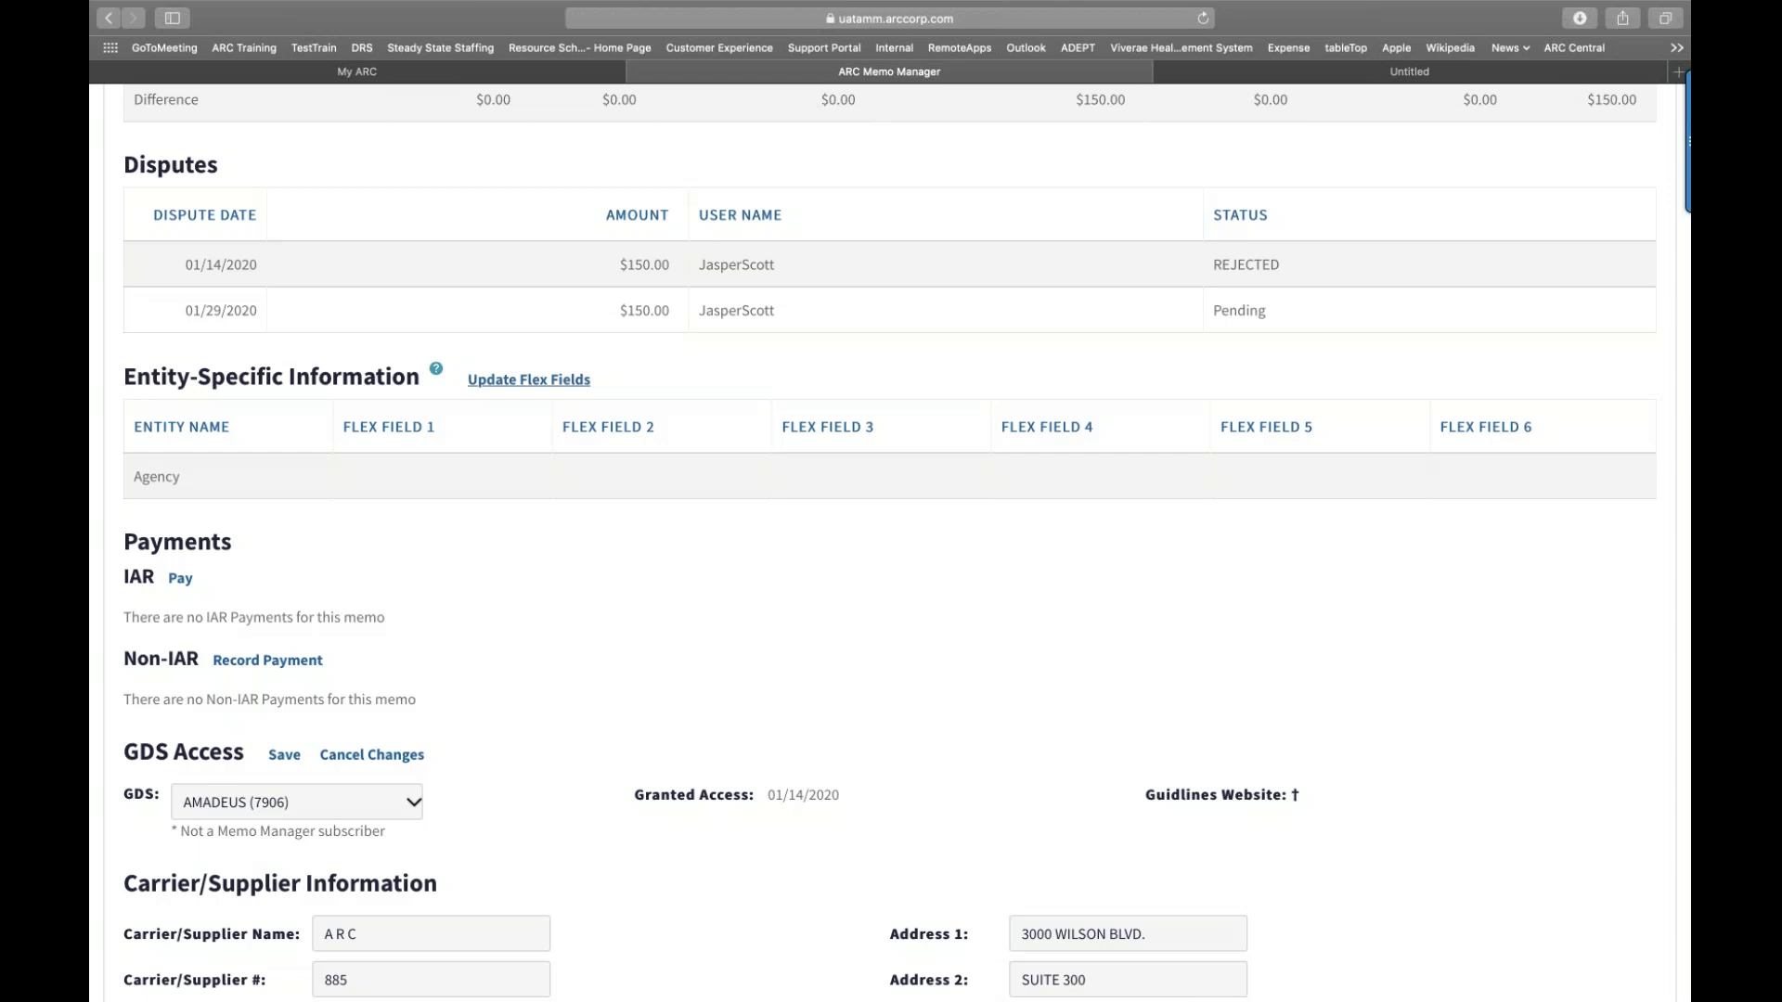
Step: Set Flex Field 1 and Flex Field 2 to 'test' and apply the update
click(529, 379)
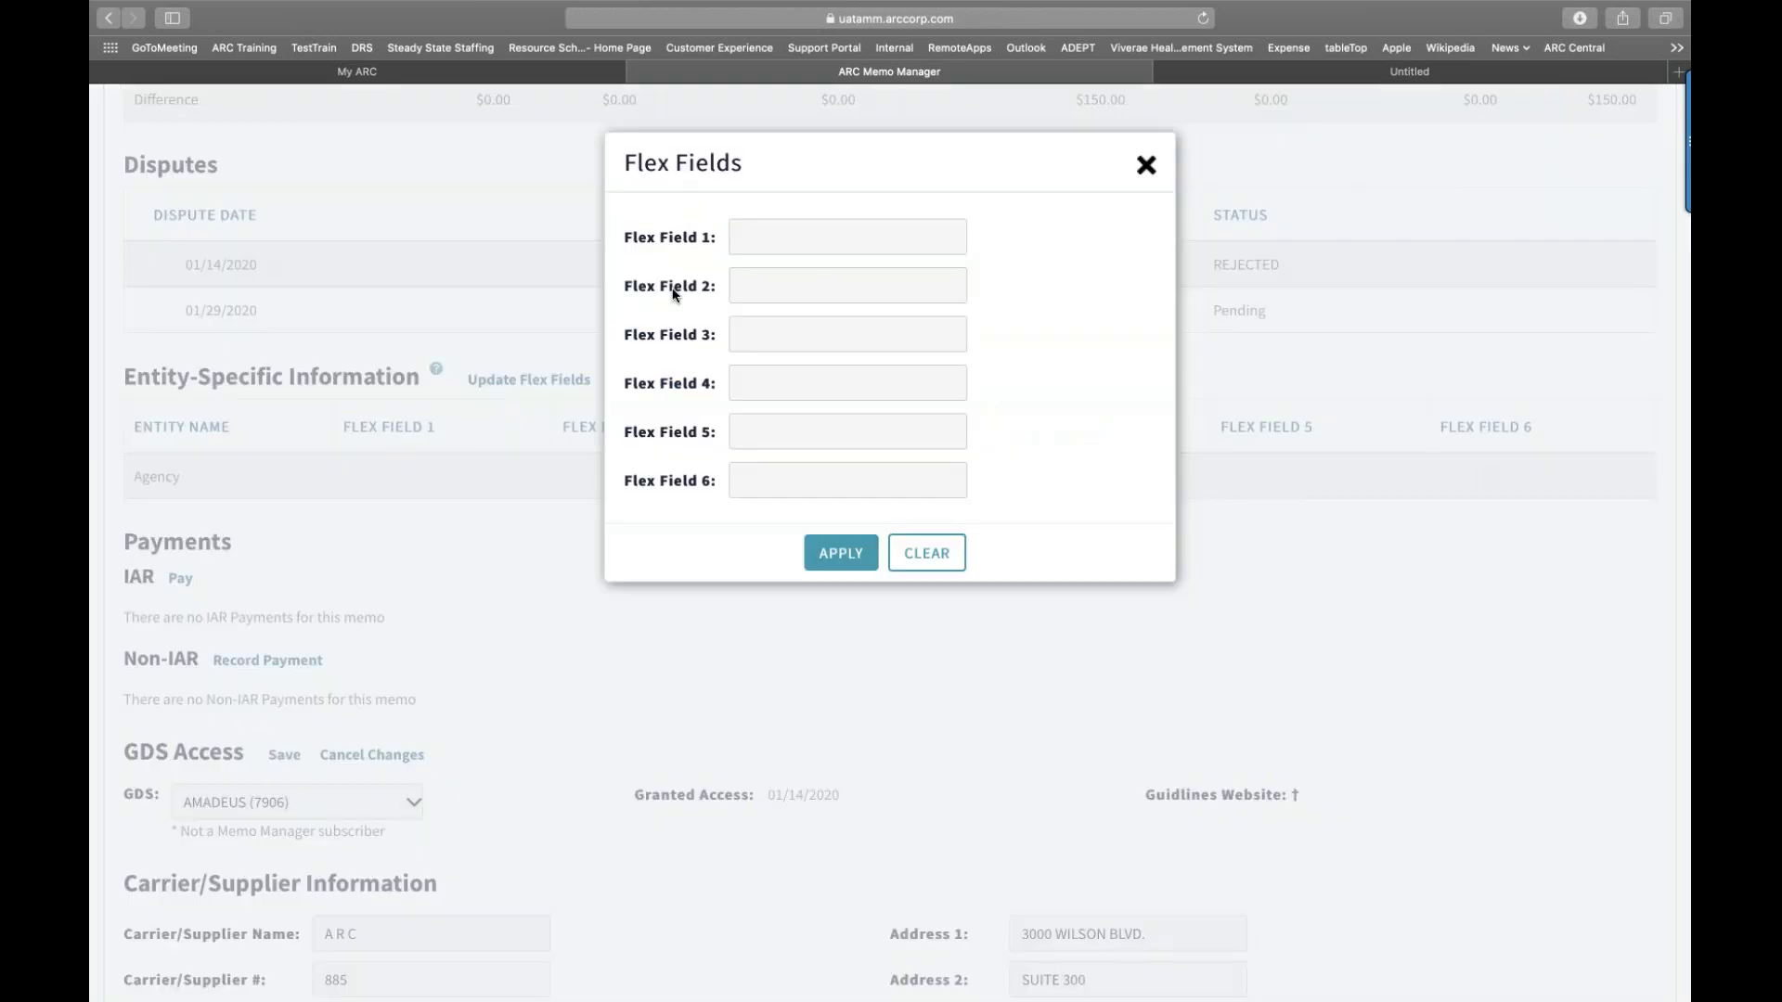
click(755, 228)
text(test)
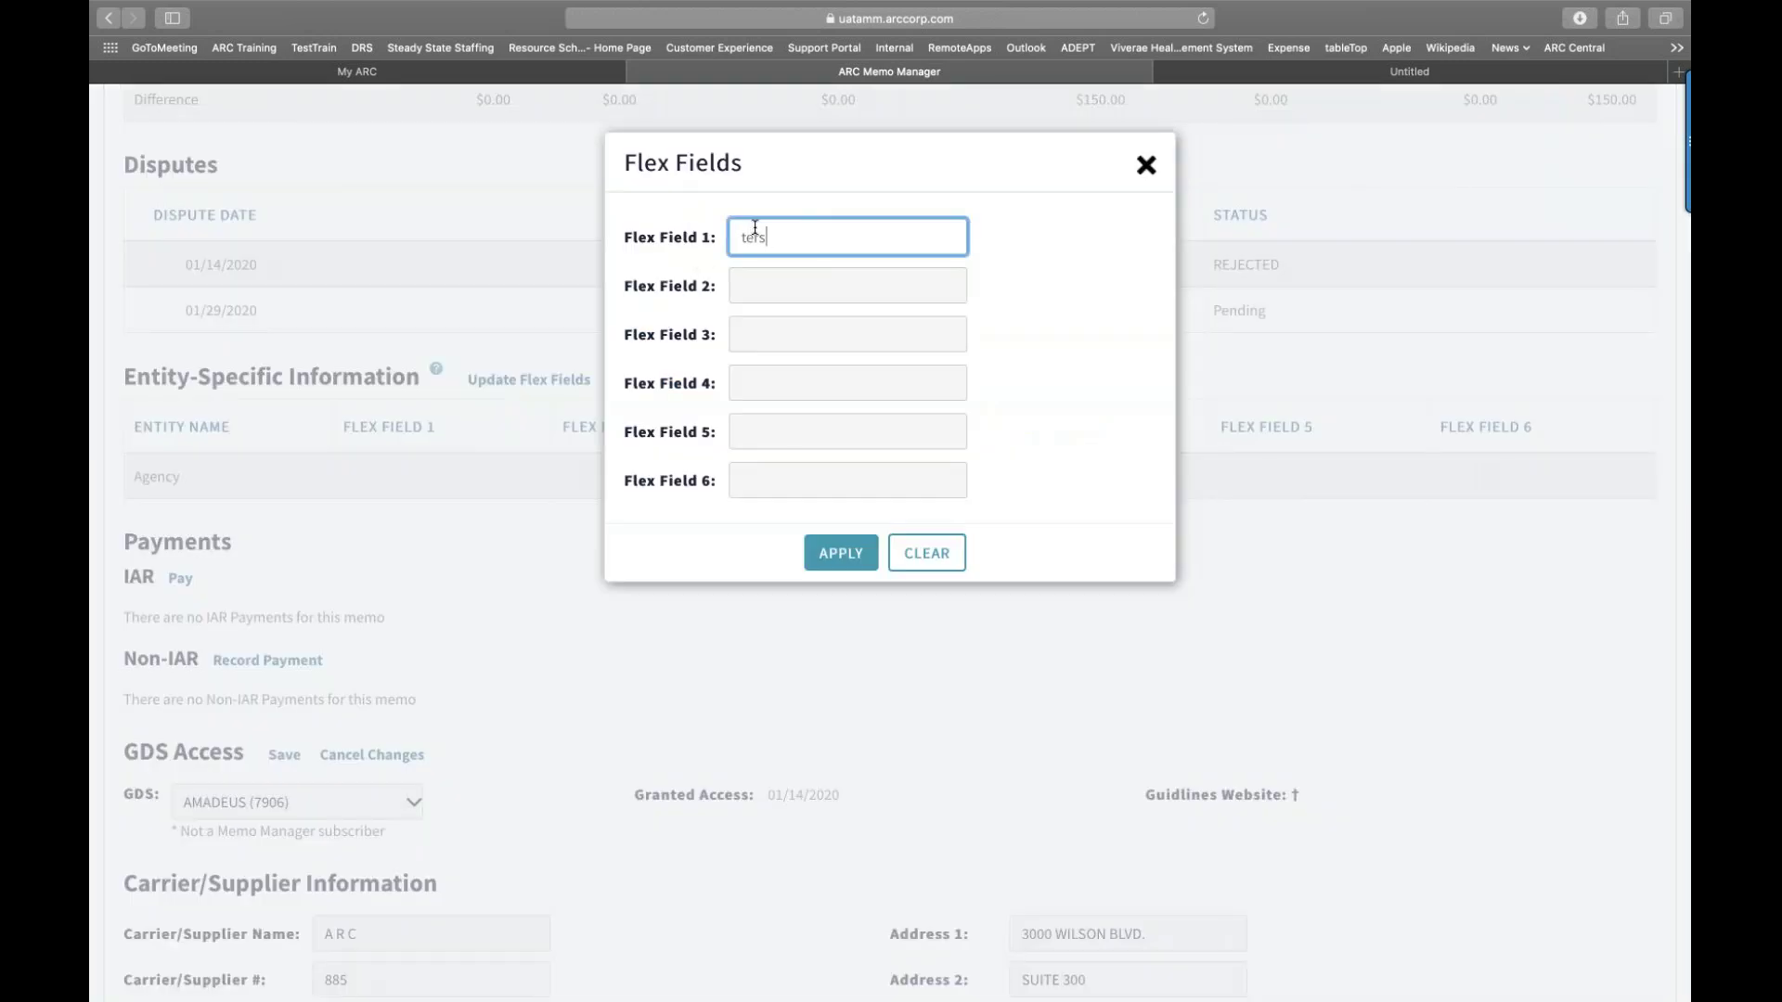
click(759, 288)
text(test)
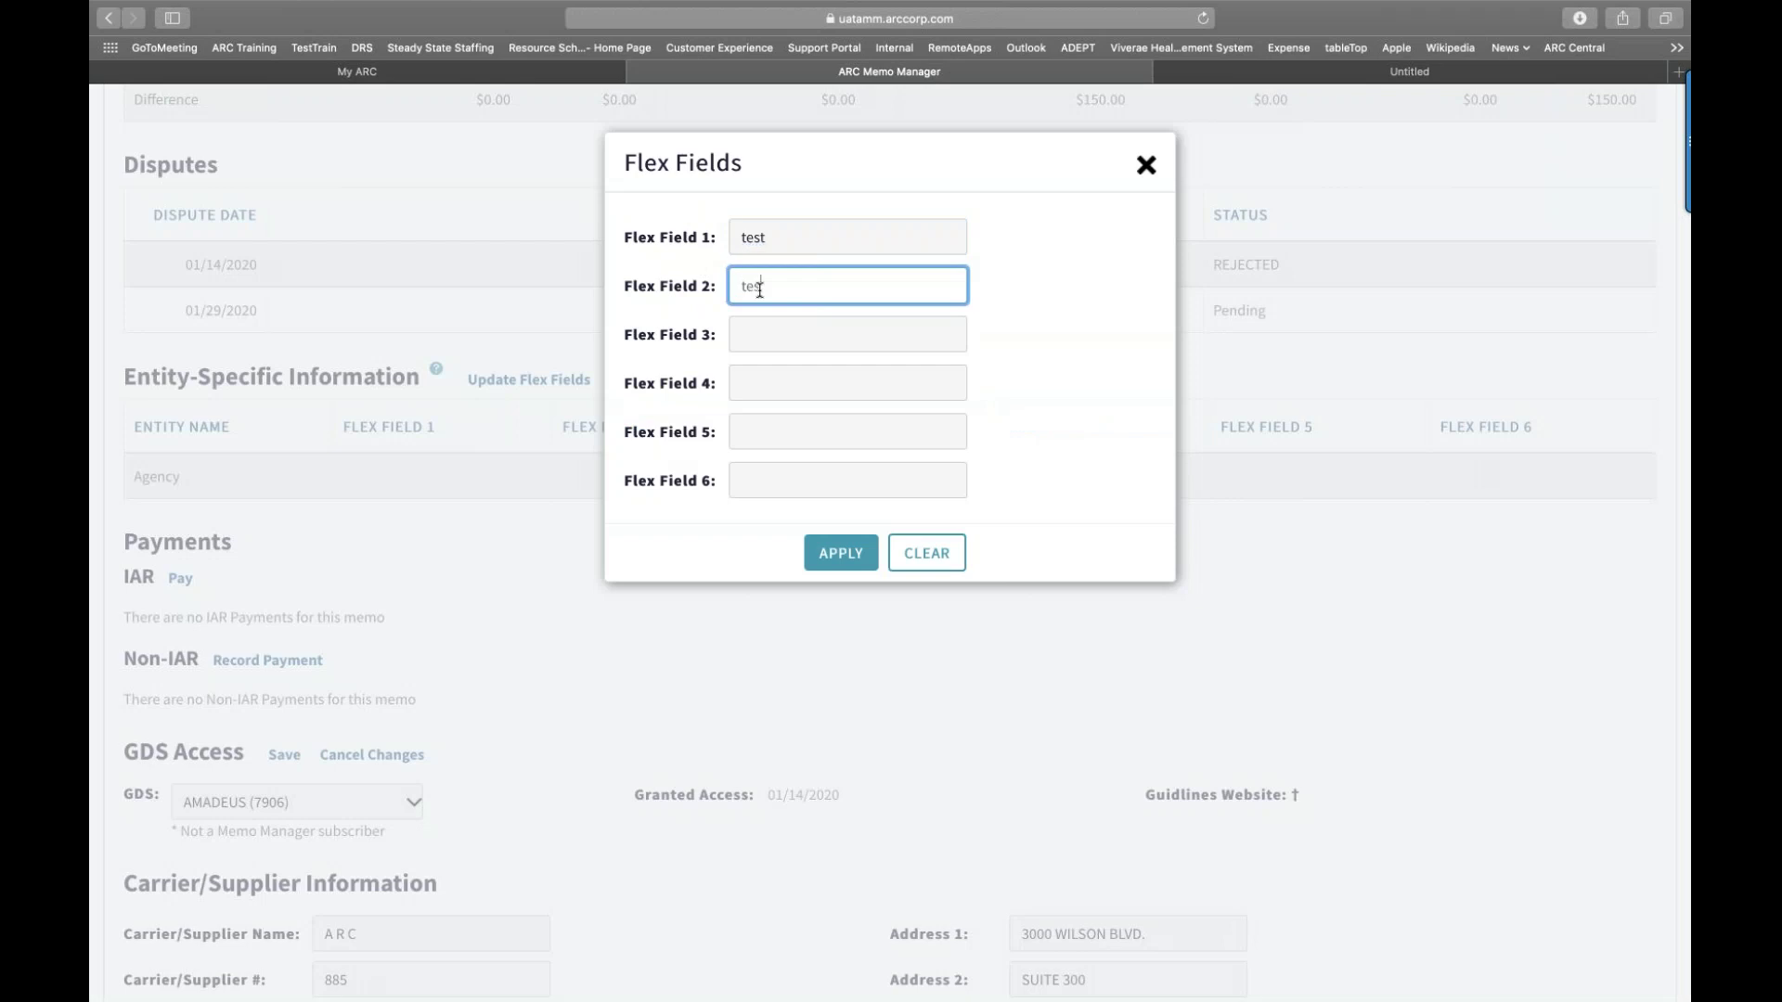
click(847, 563)
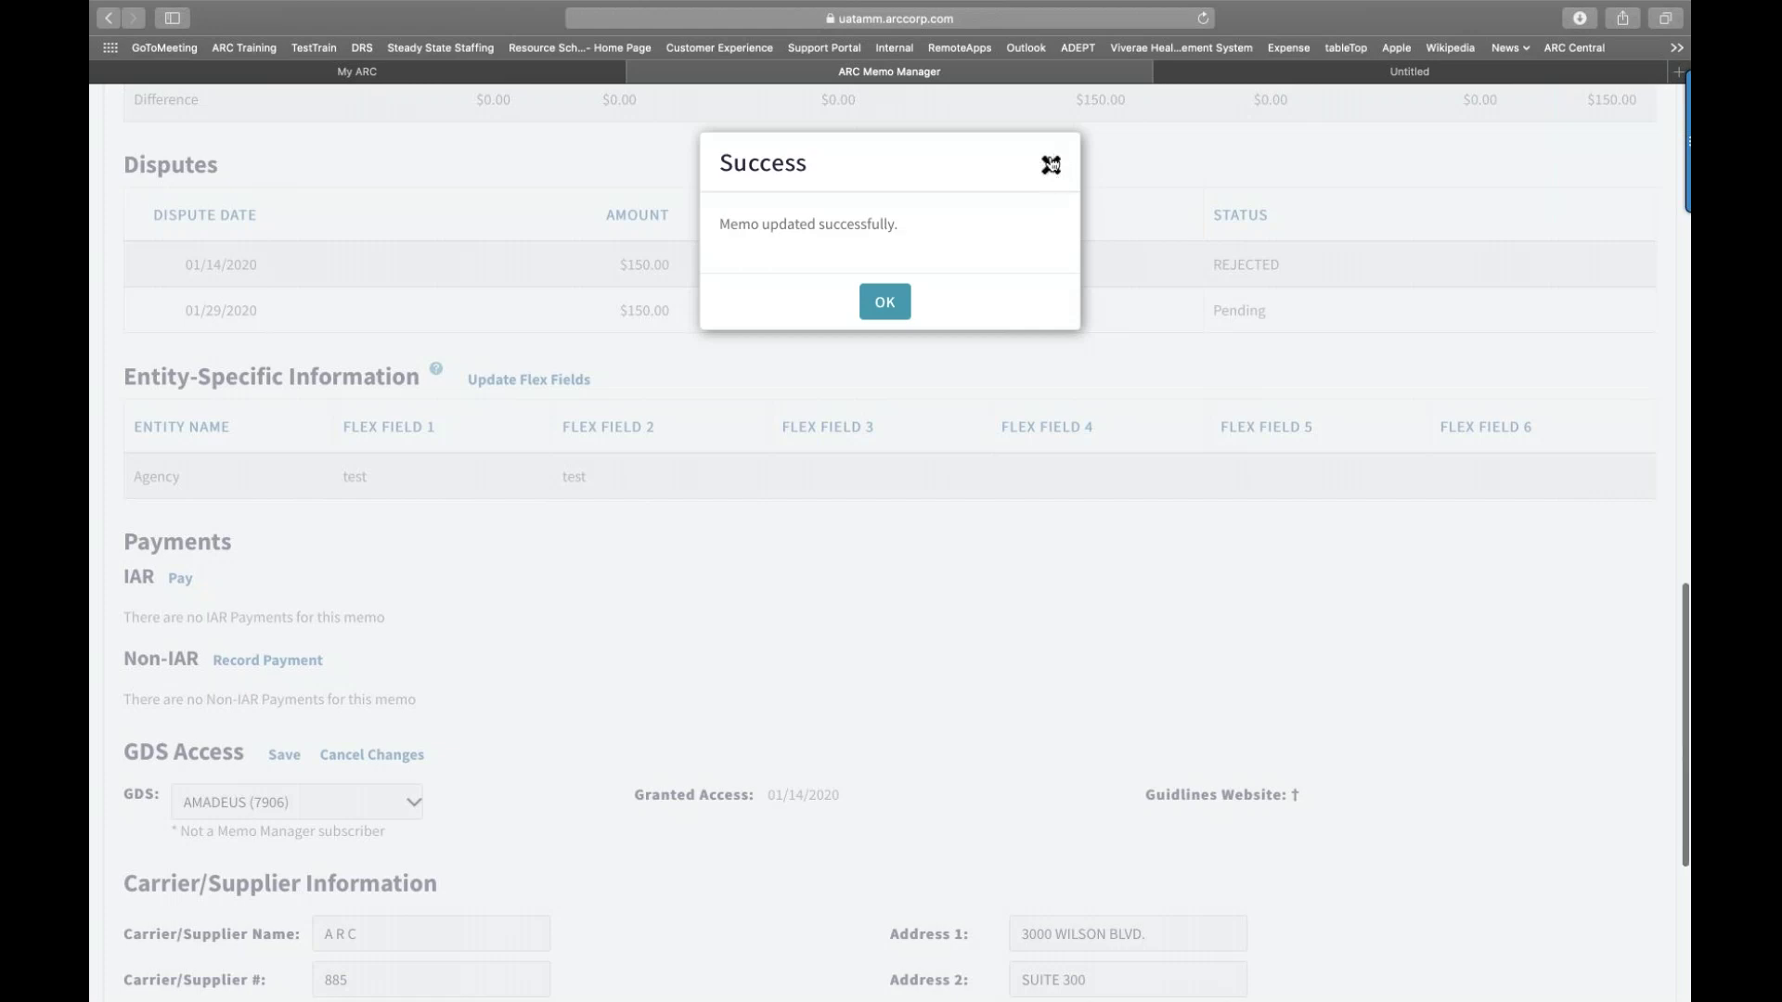
click(1050, 165)
scroll(870, 530, down, 3)
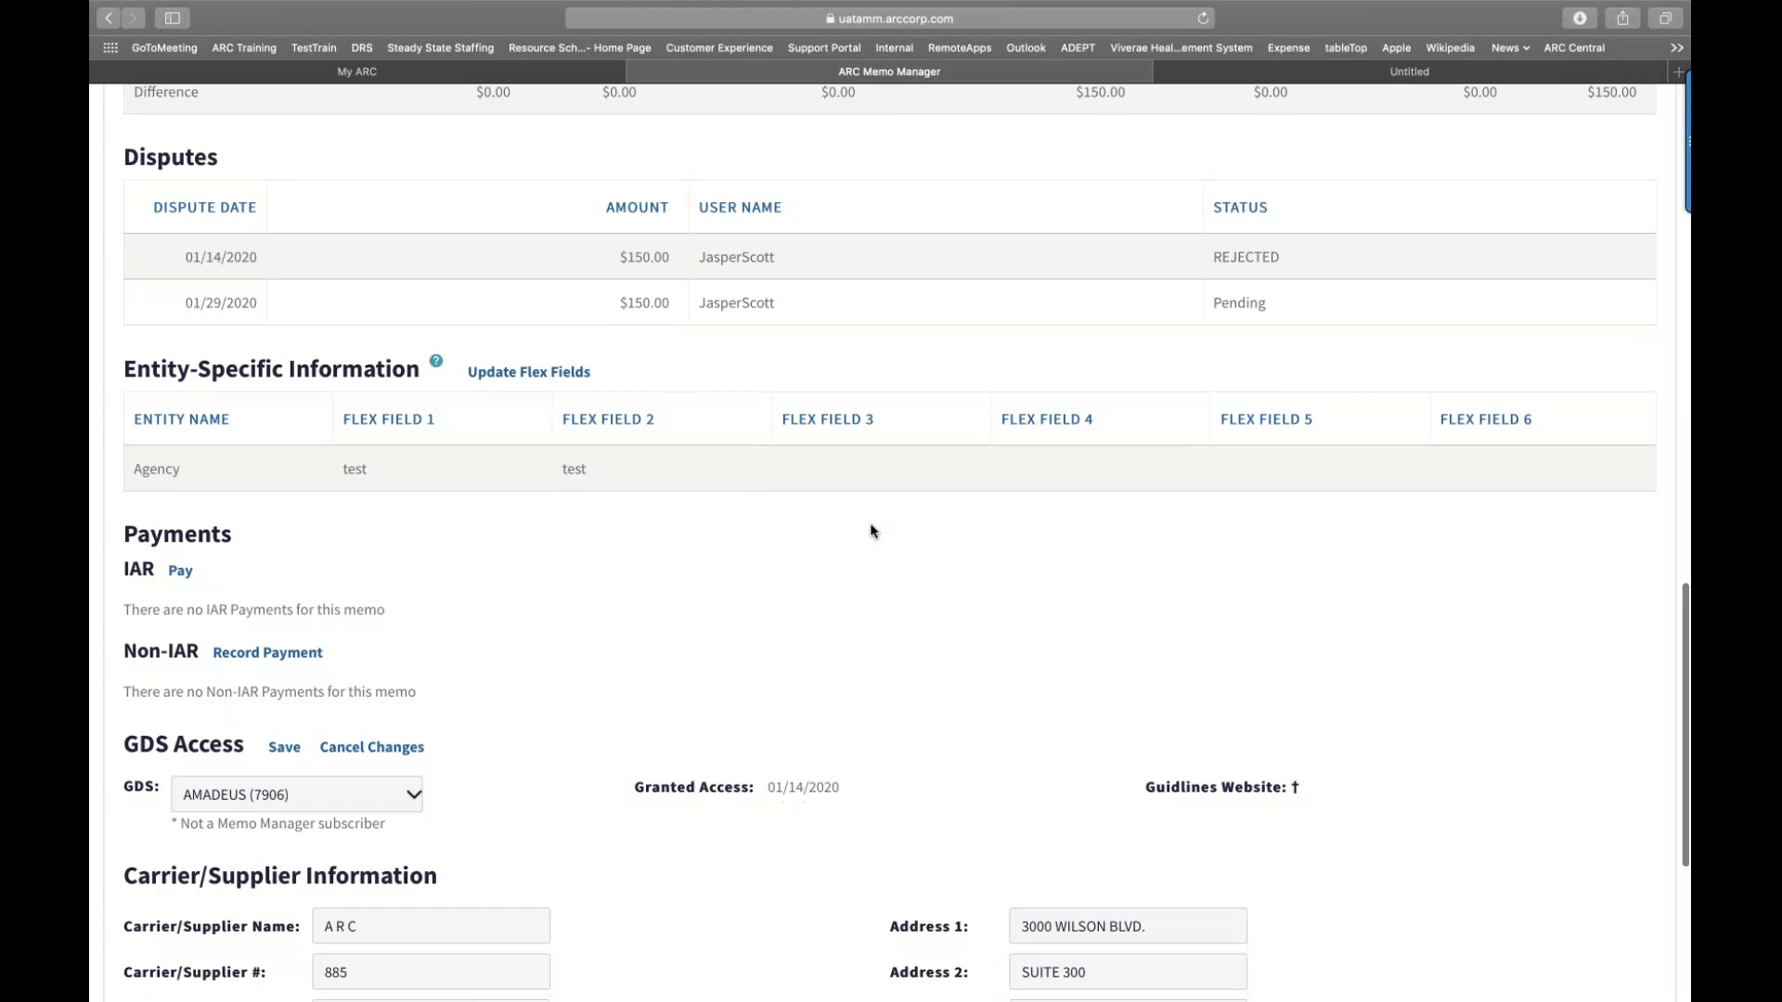
scroll(865, 522, down, 1)
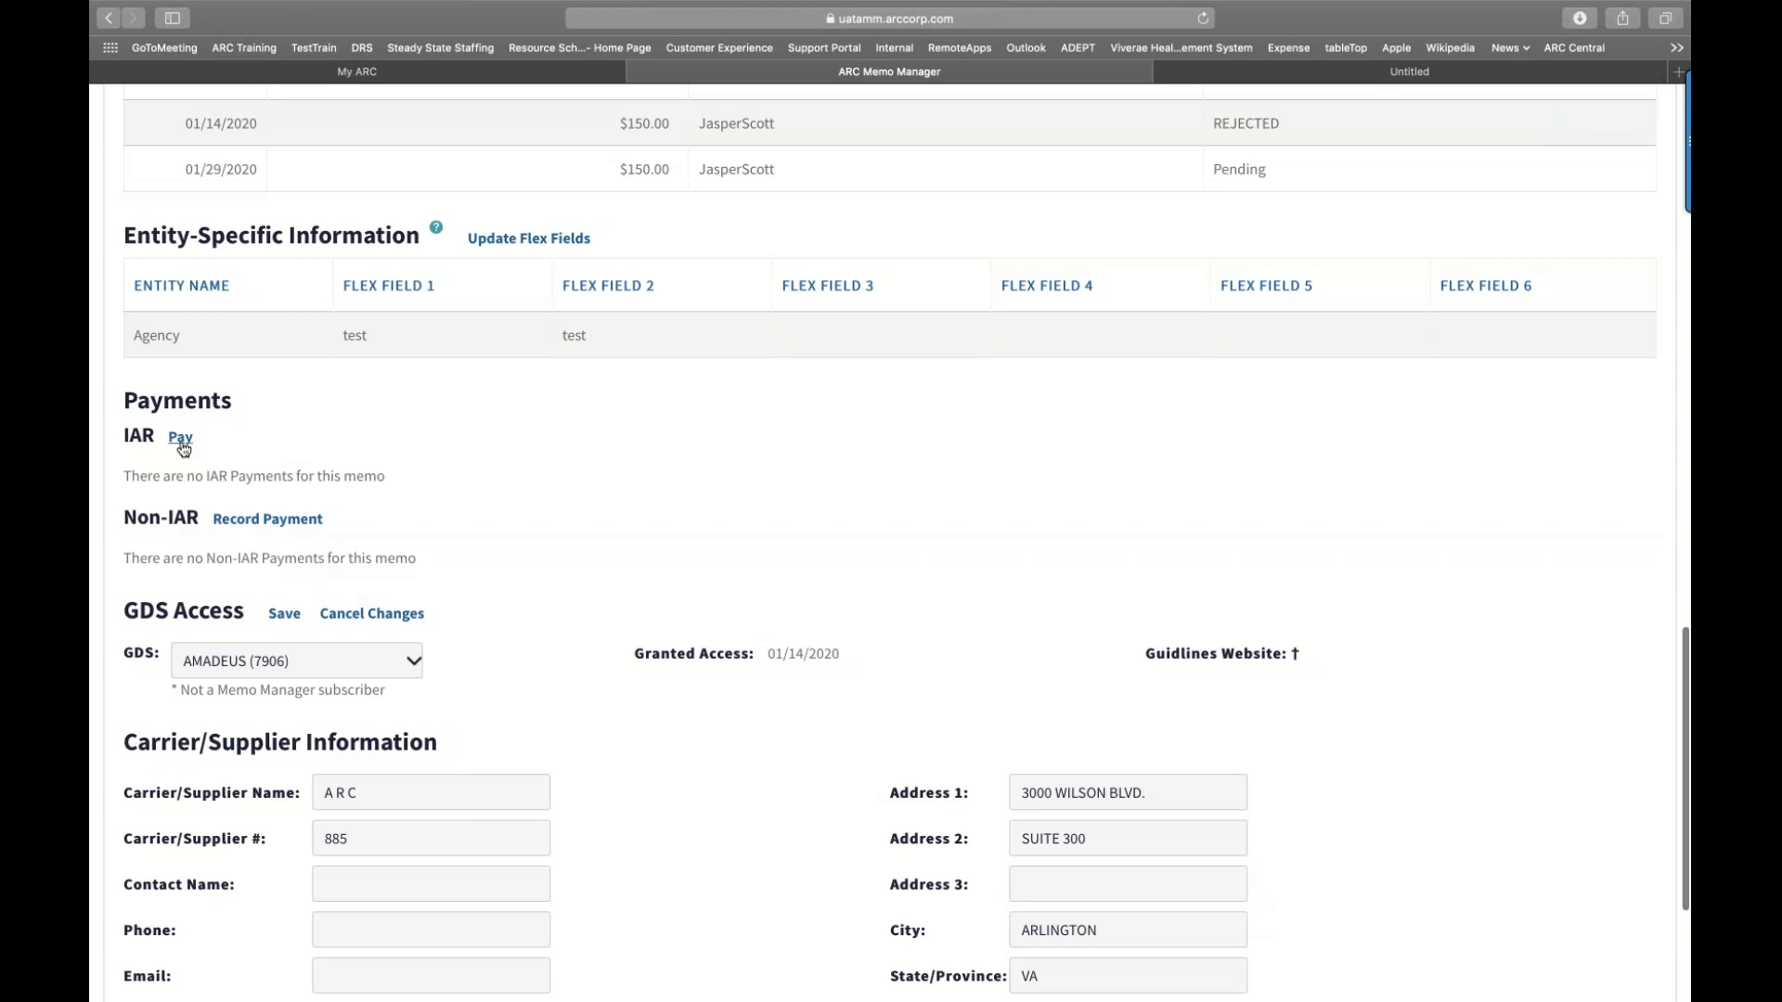
scroll(184, 449, up, 8)
scroll(184, 450, up, 10)
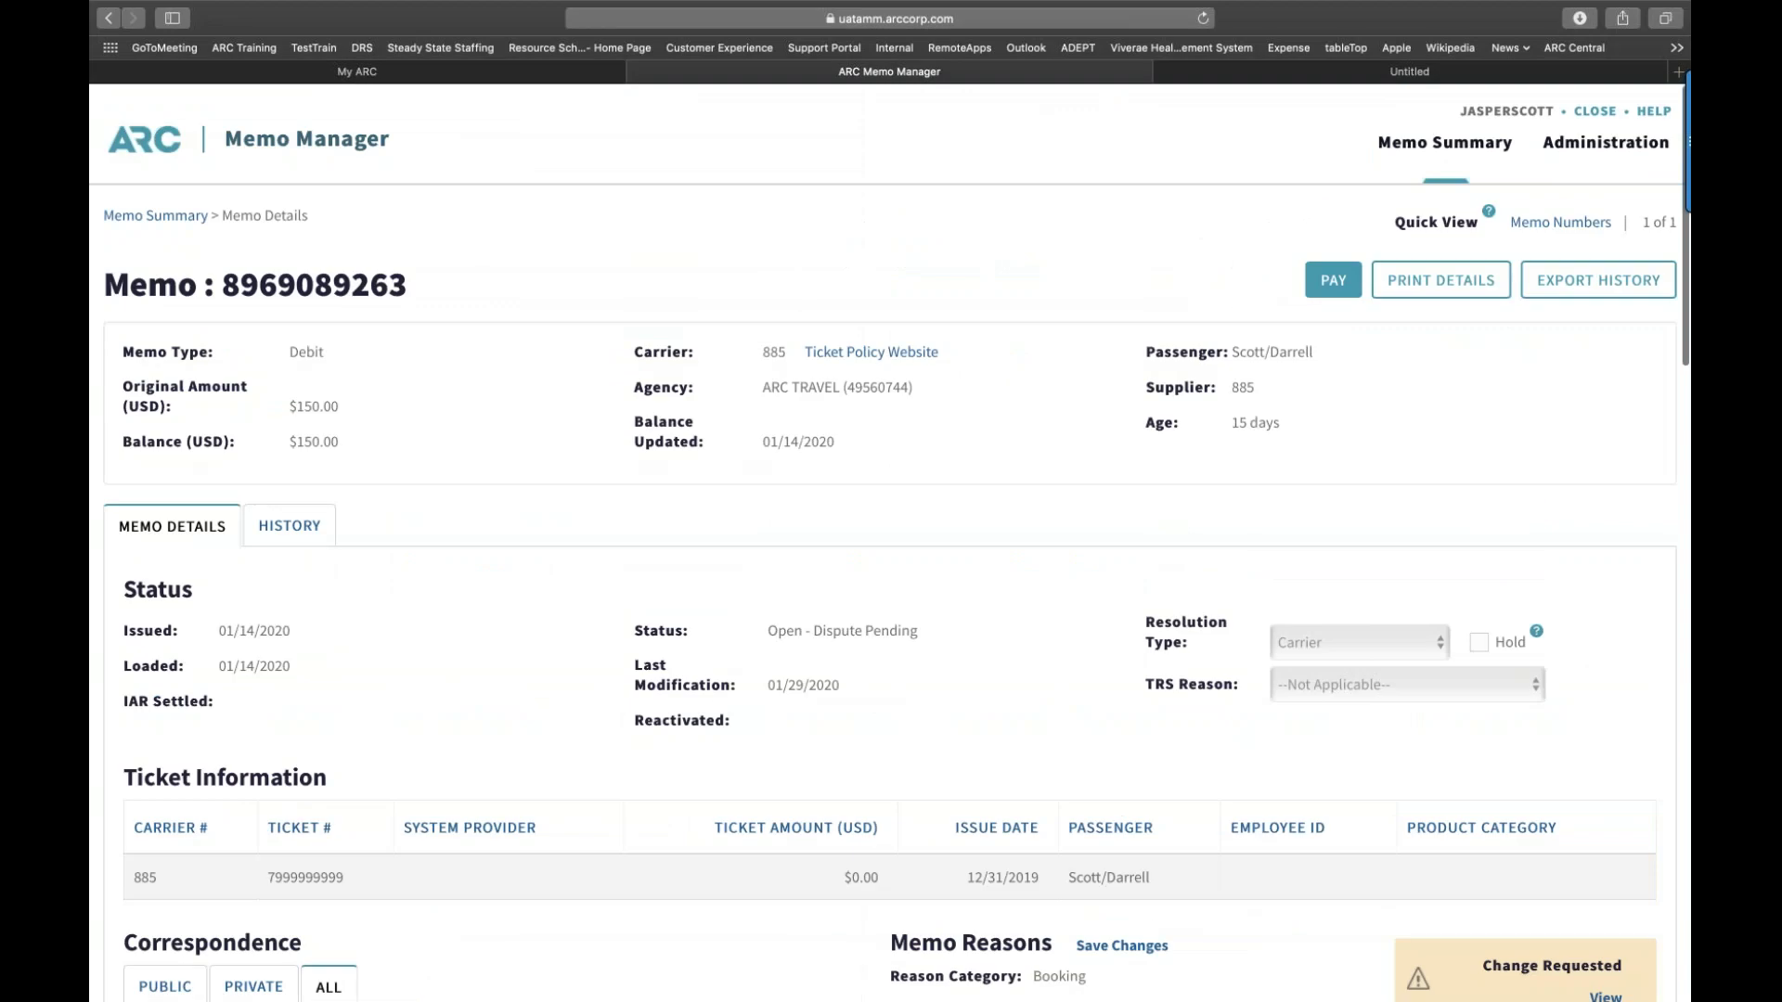
Step: Submit a partial IAR payment of 75.00 on the memo with public comment 'Please call me.'
click(1326, 277)
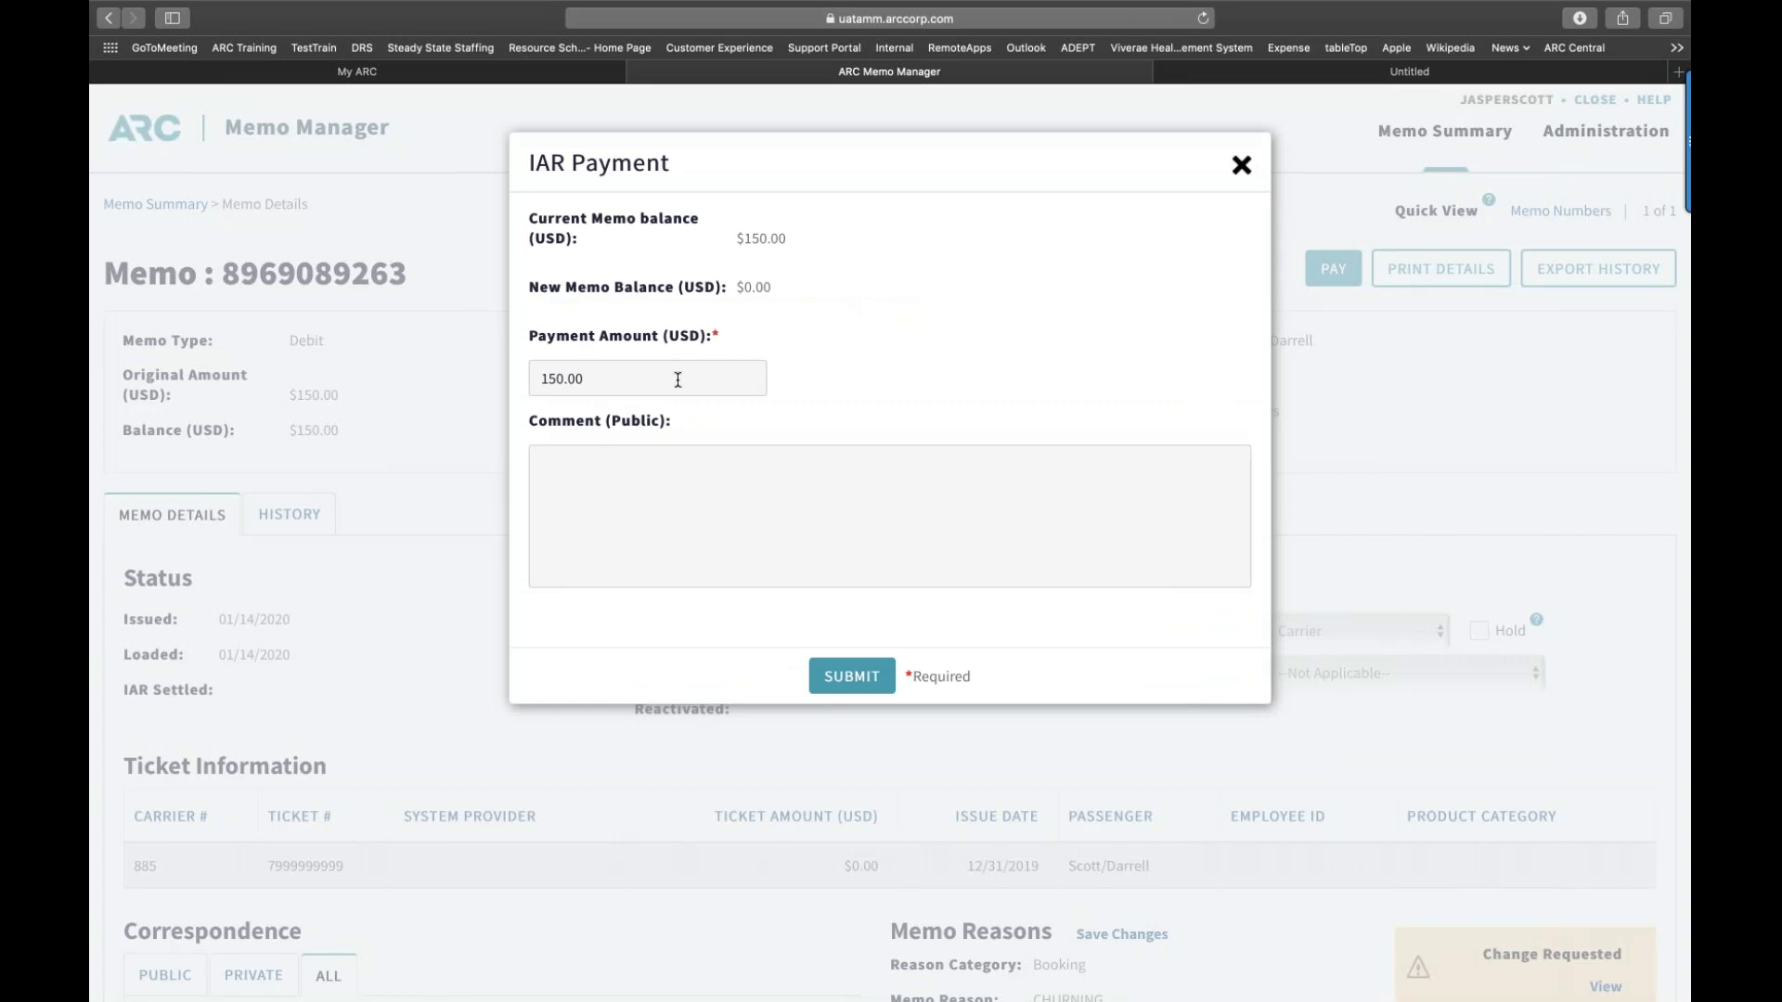
click(604, 384)
key(BackSpace)
key(BackSpace)
key(BackSpace)
key(BackSpace)
key(BackSpace)
key(BackSpace)
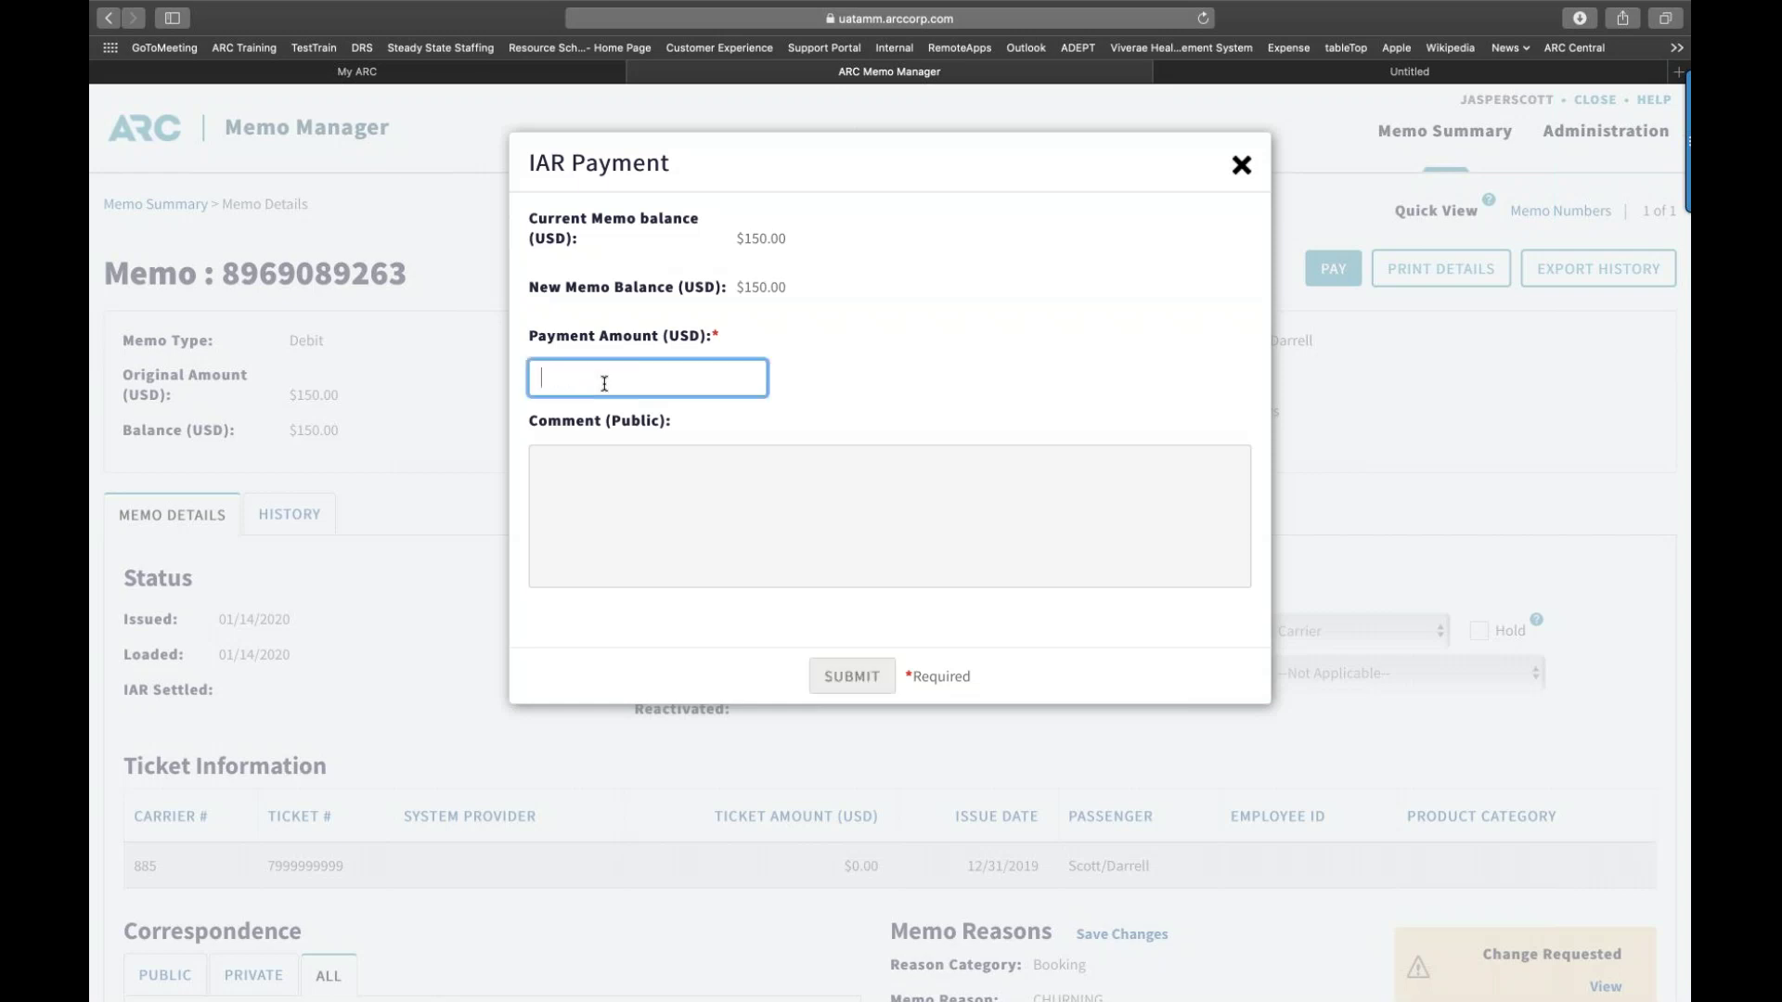
text(75.)
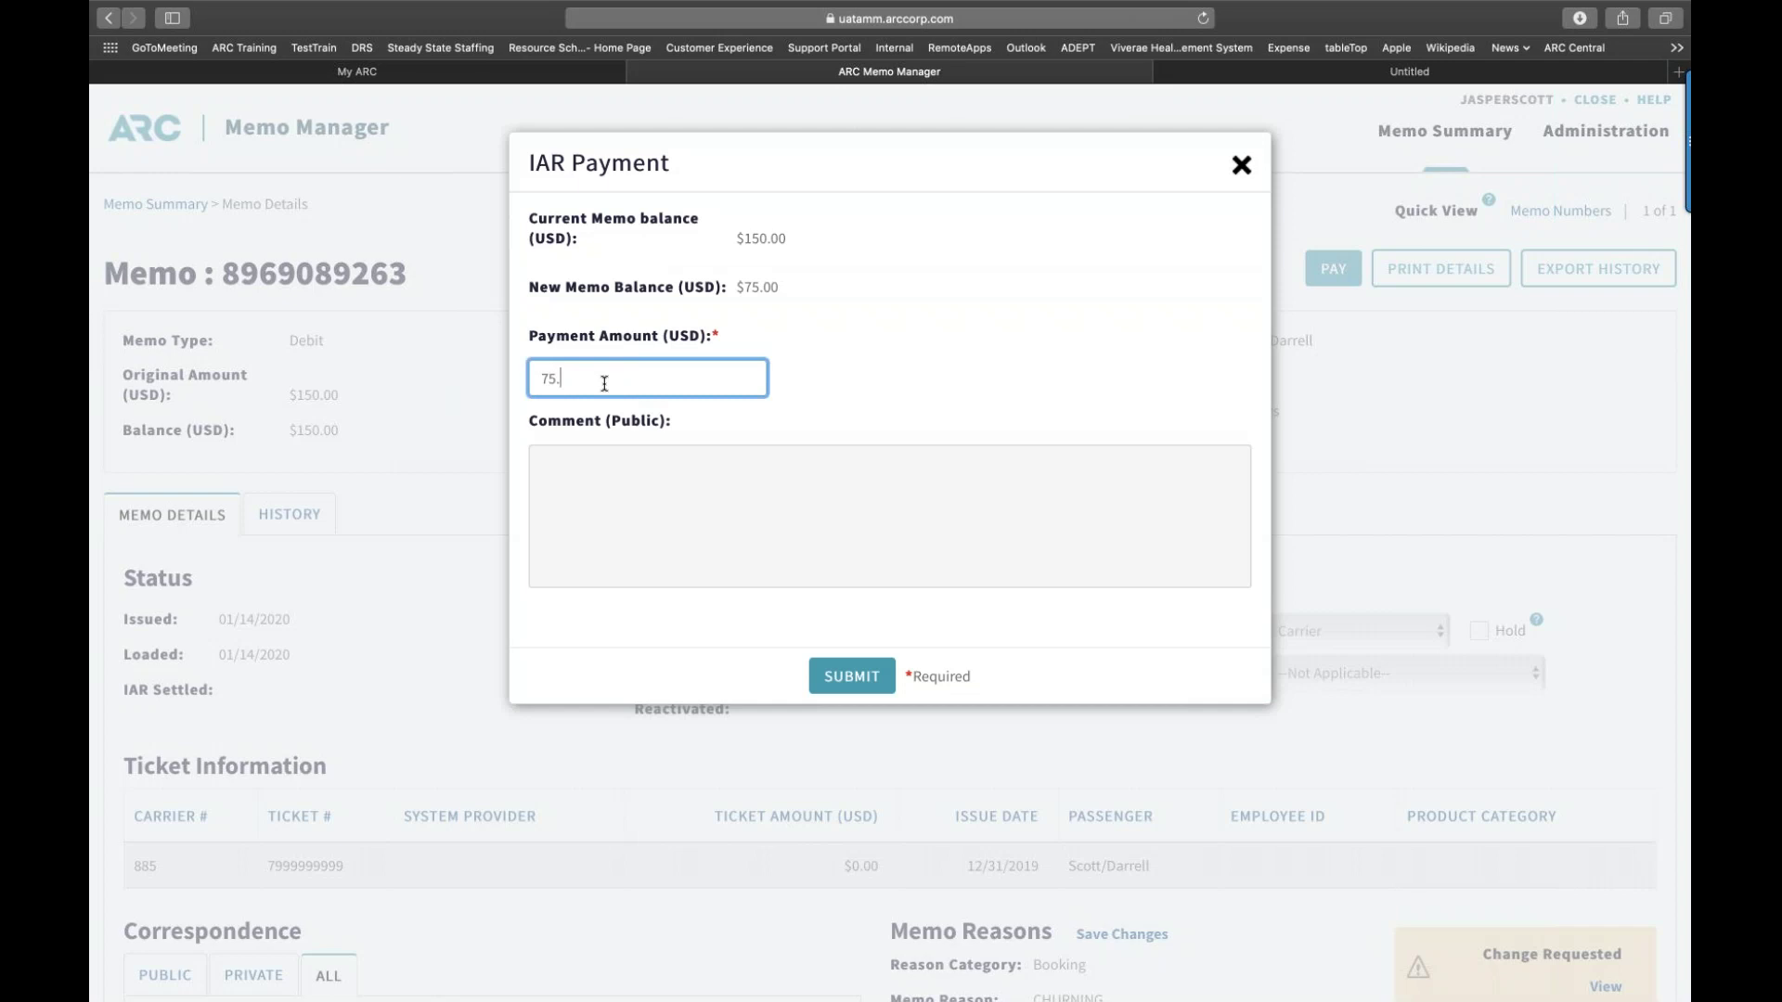
text(00)
click(615, 480)
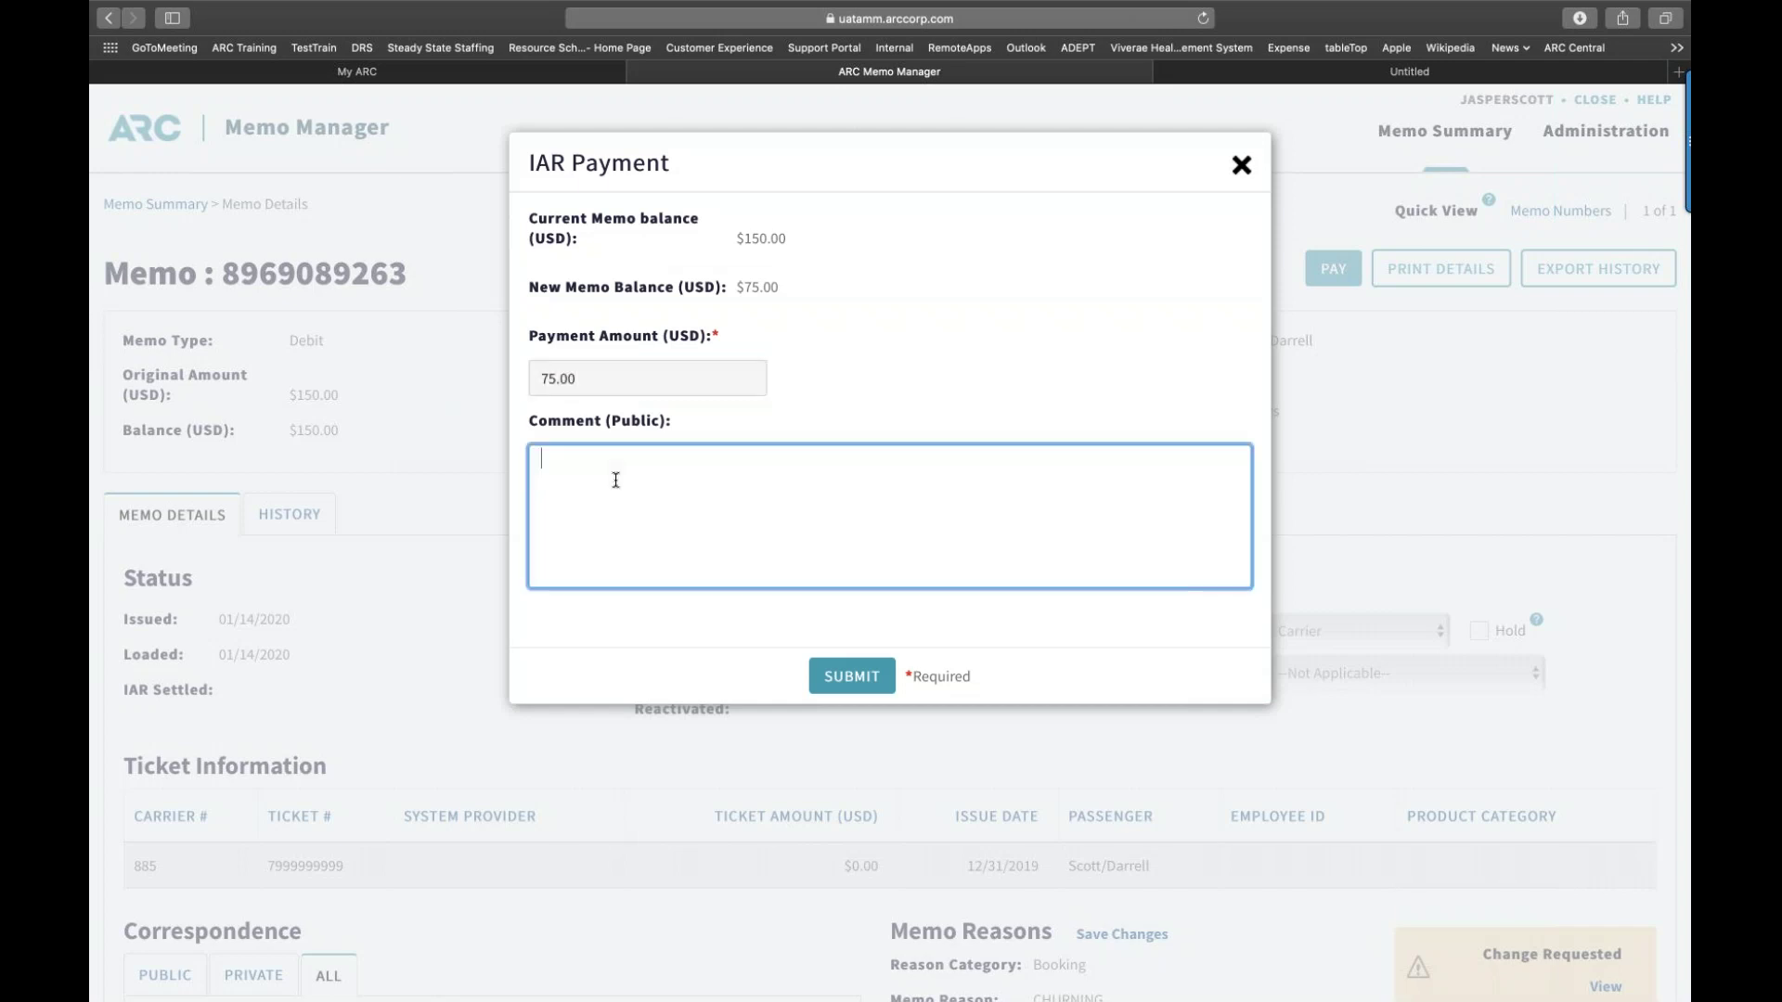
text(Please call me.)
click(848, 677)
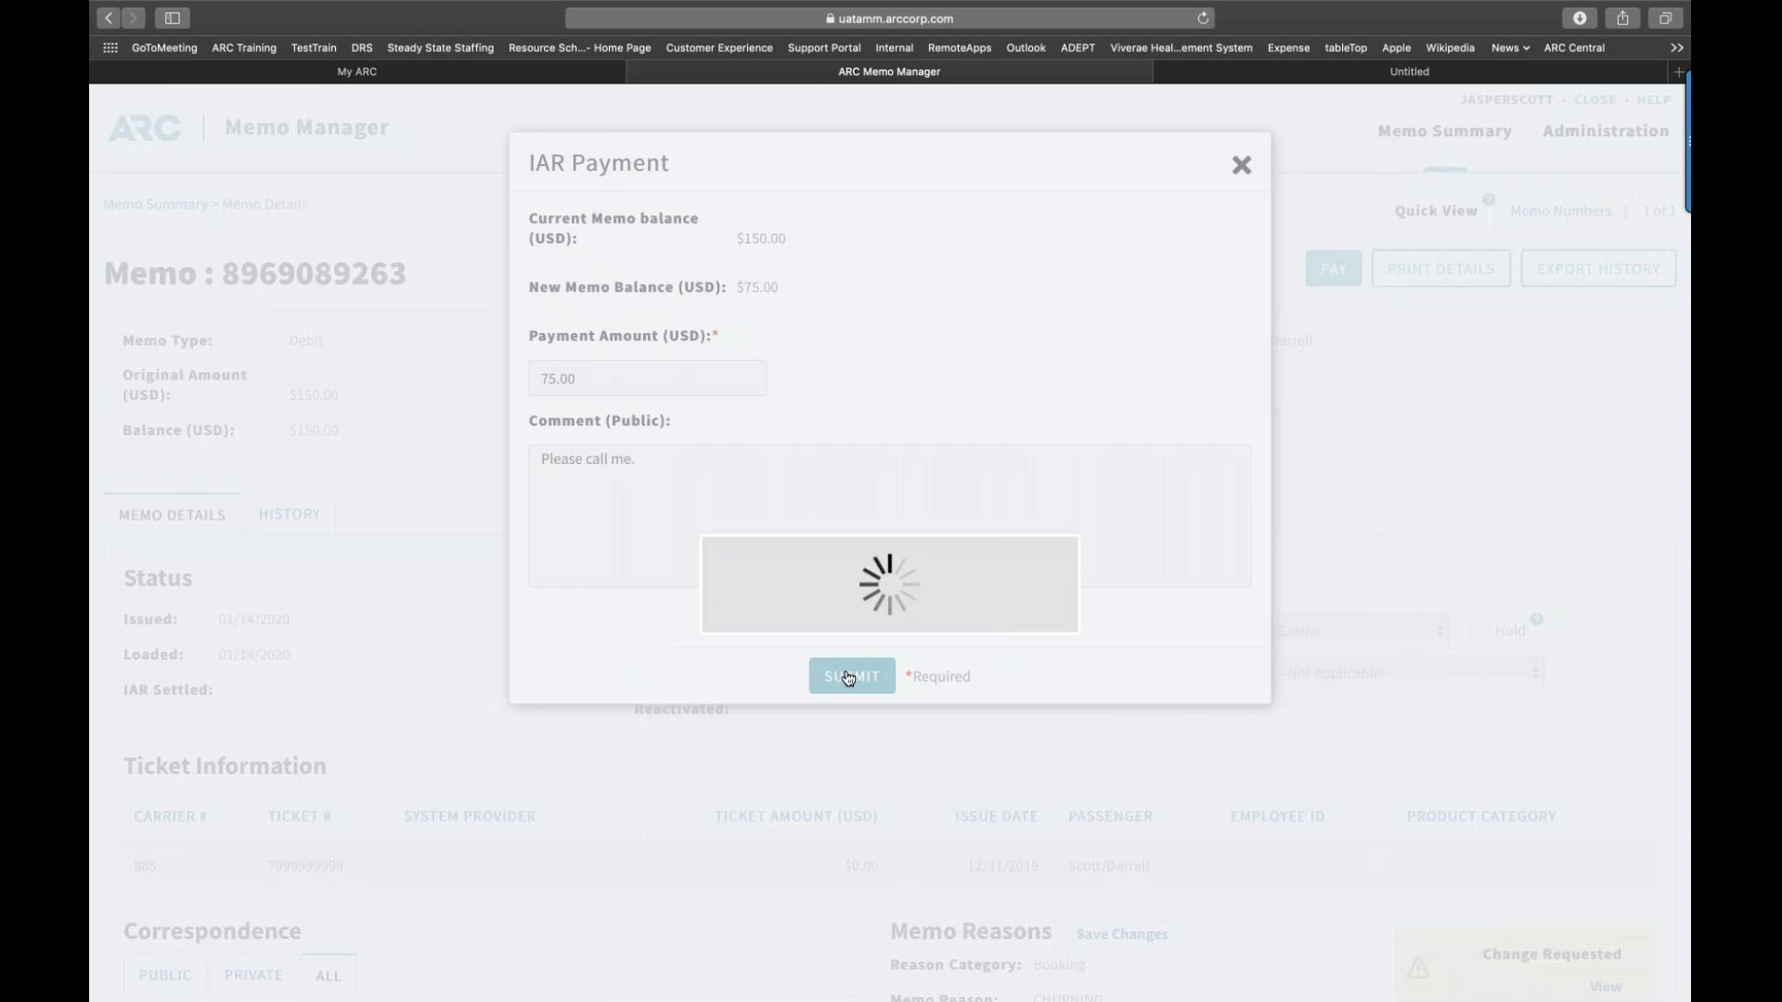
Step: Scroll down to the Payments section to check the $75.00 IAR payment, listed as Failed
scroll(848, 679, down, 7)
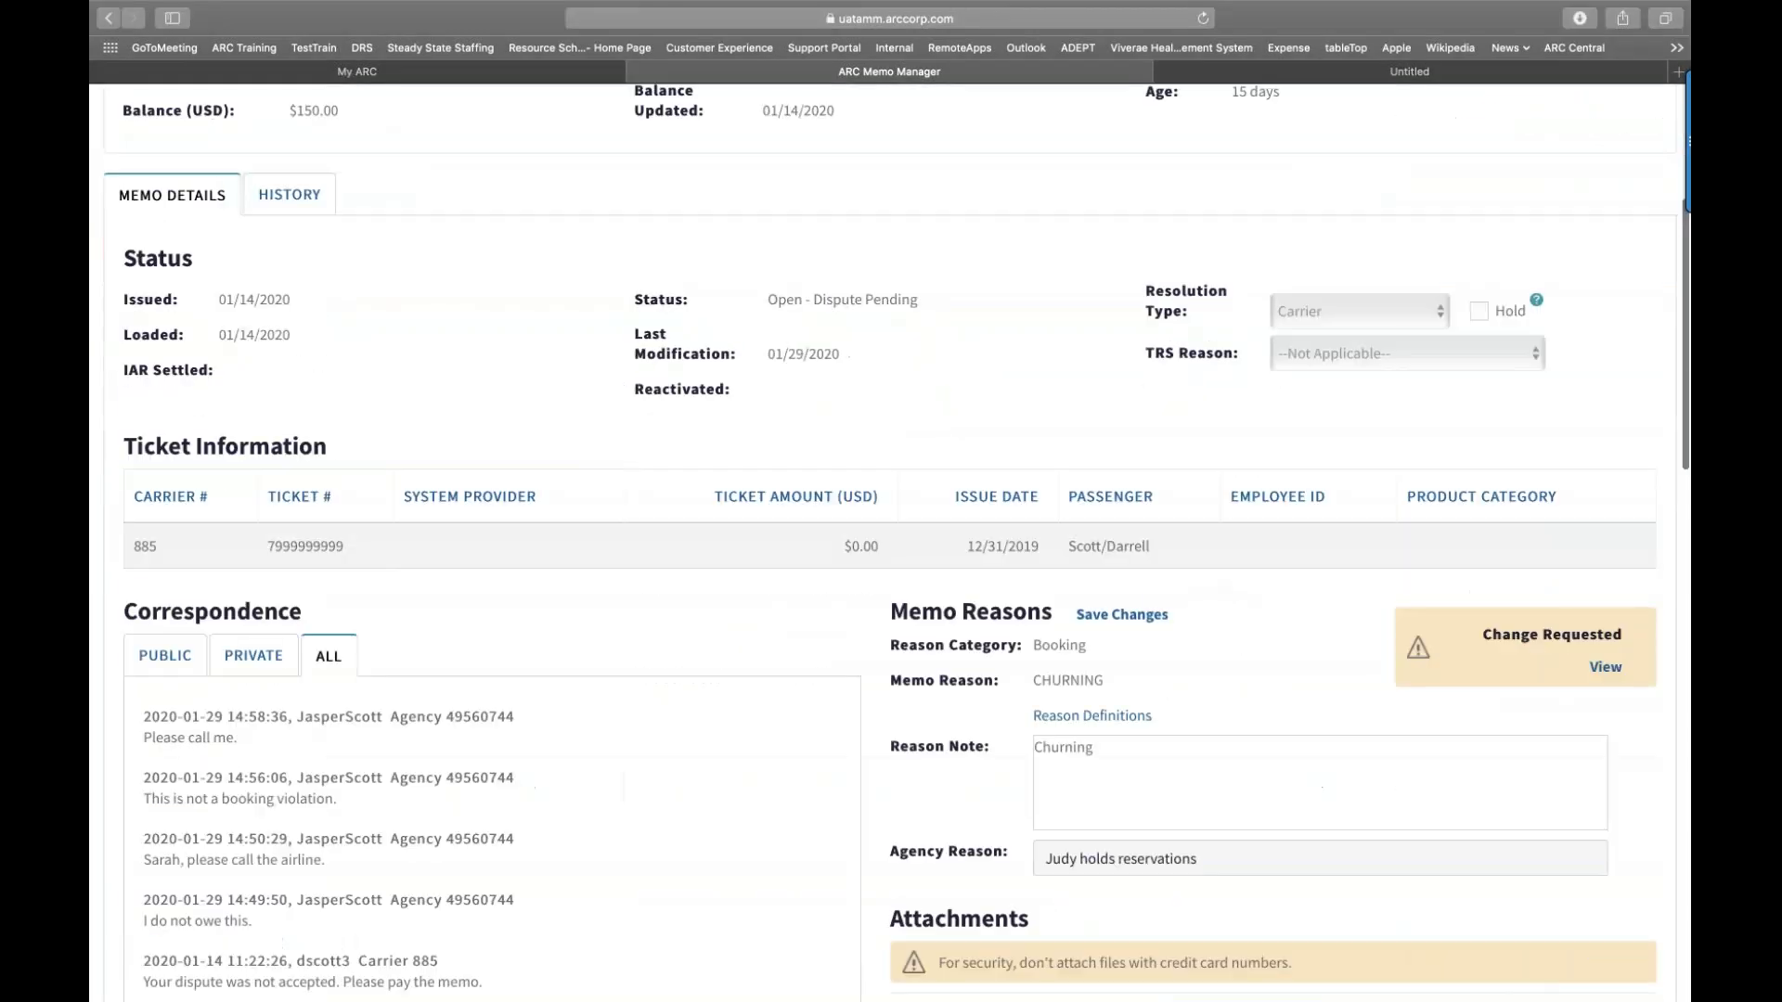
scroll(838, 656, down, 14)
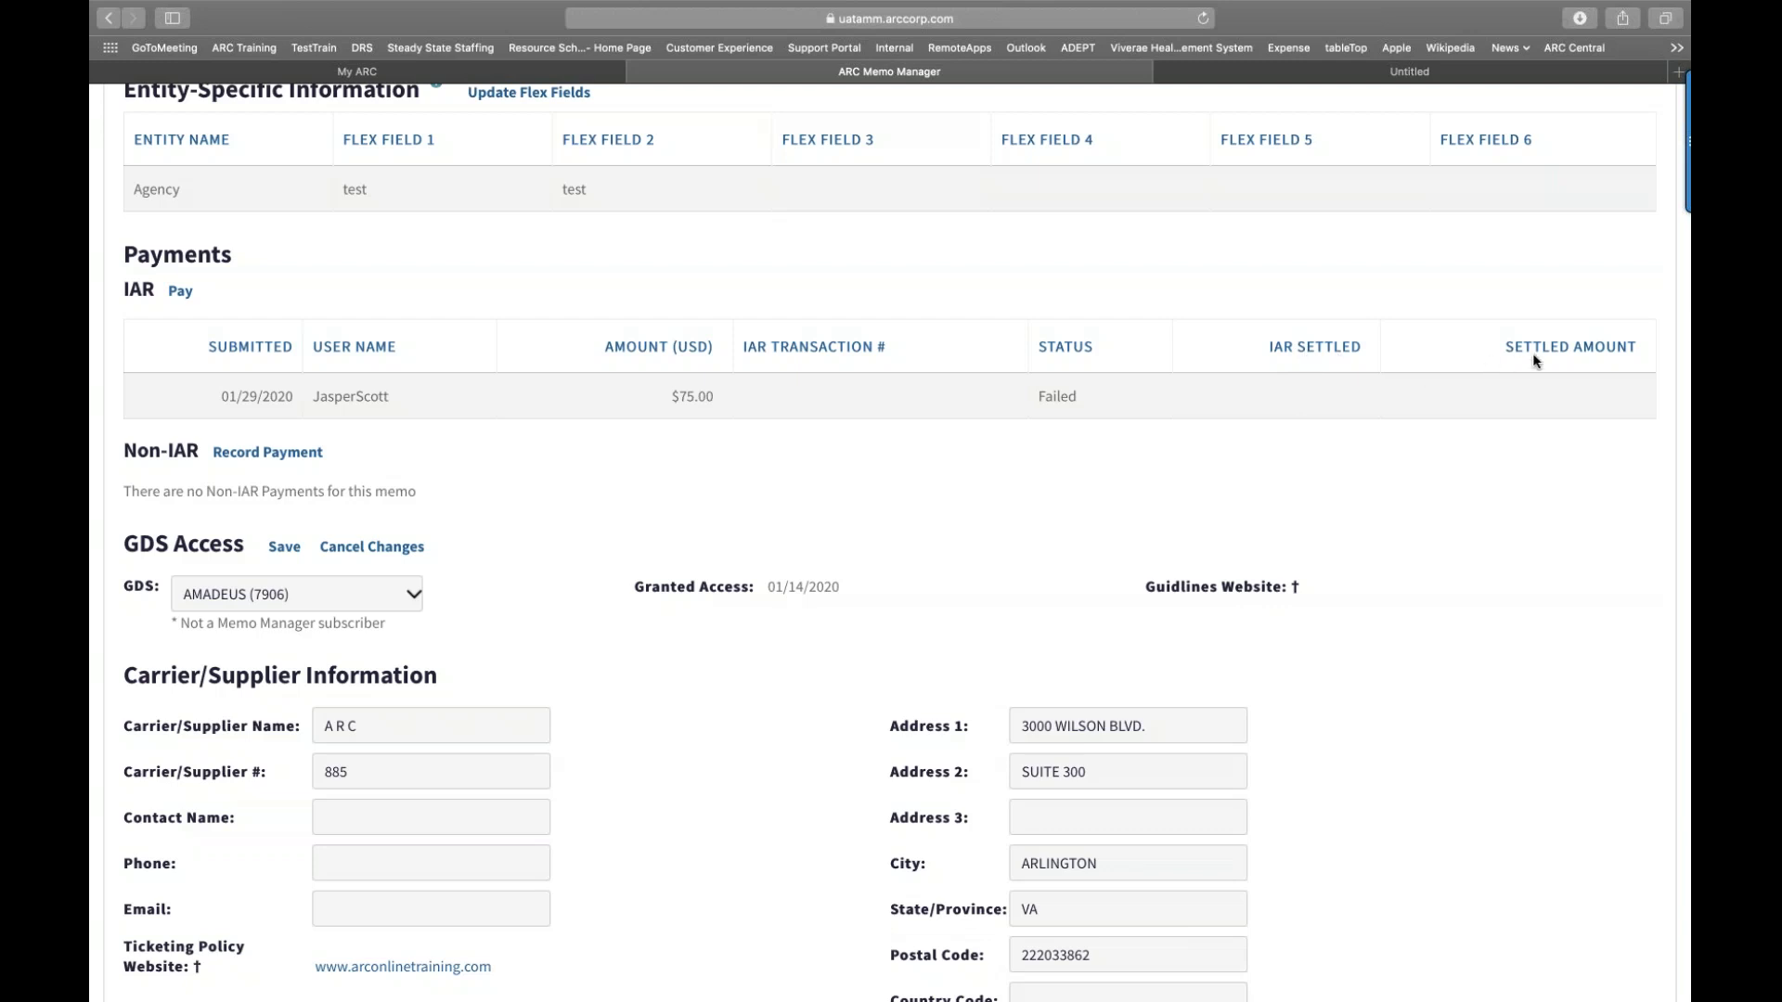
scroll(1533, 354, down, 1)
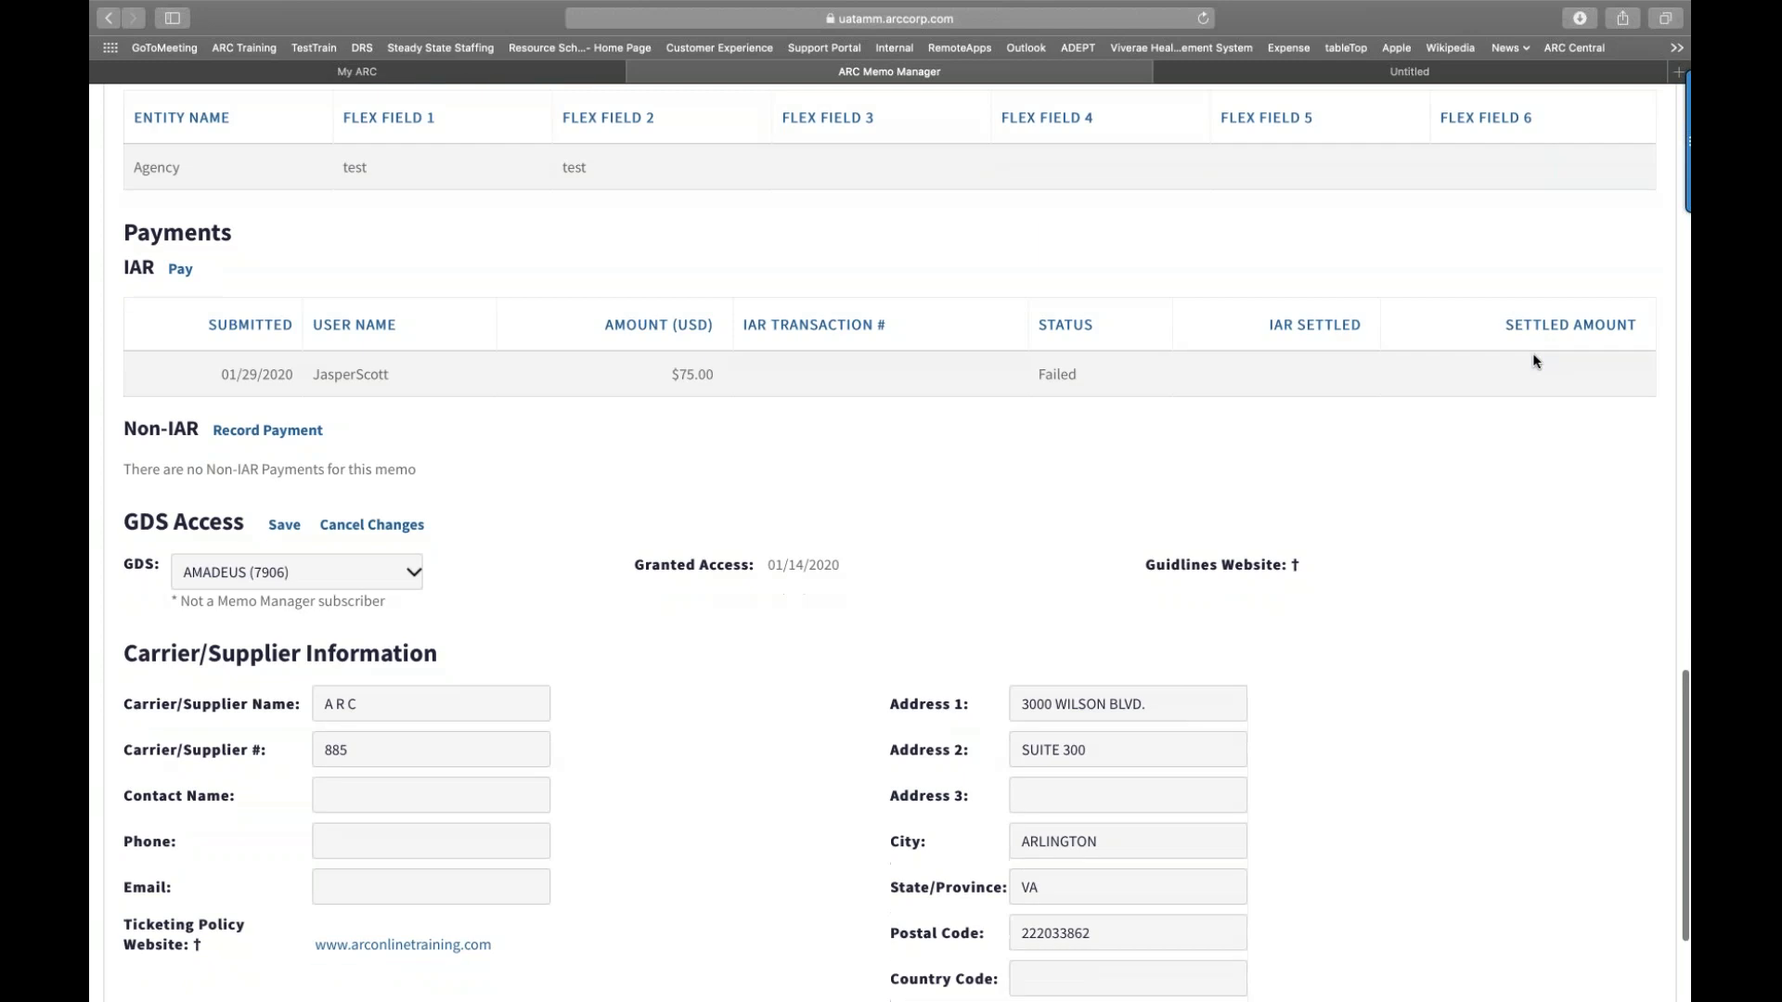
scroll(1533, 361, down, 2)
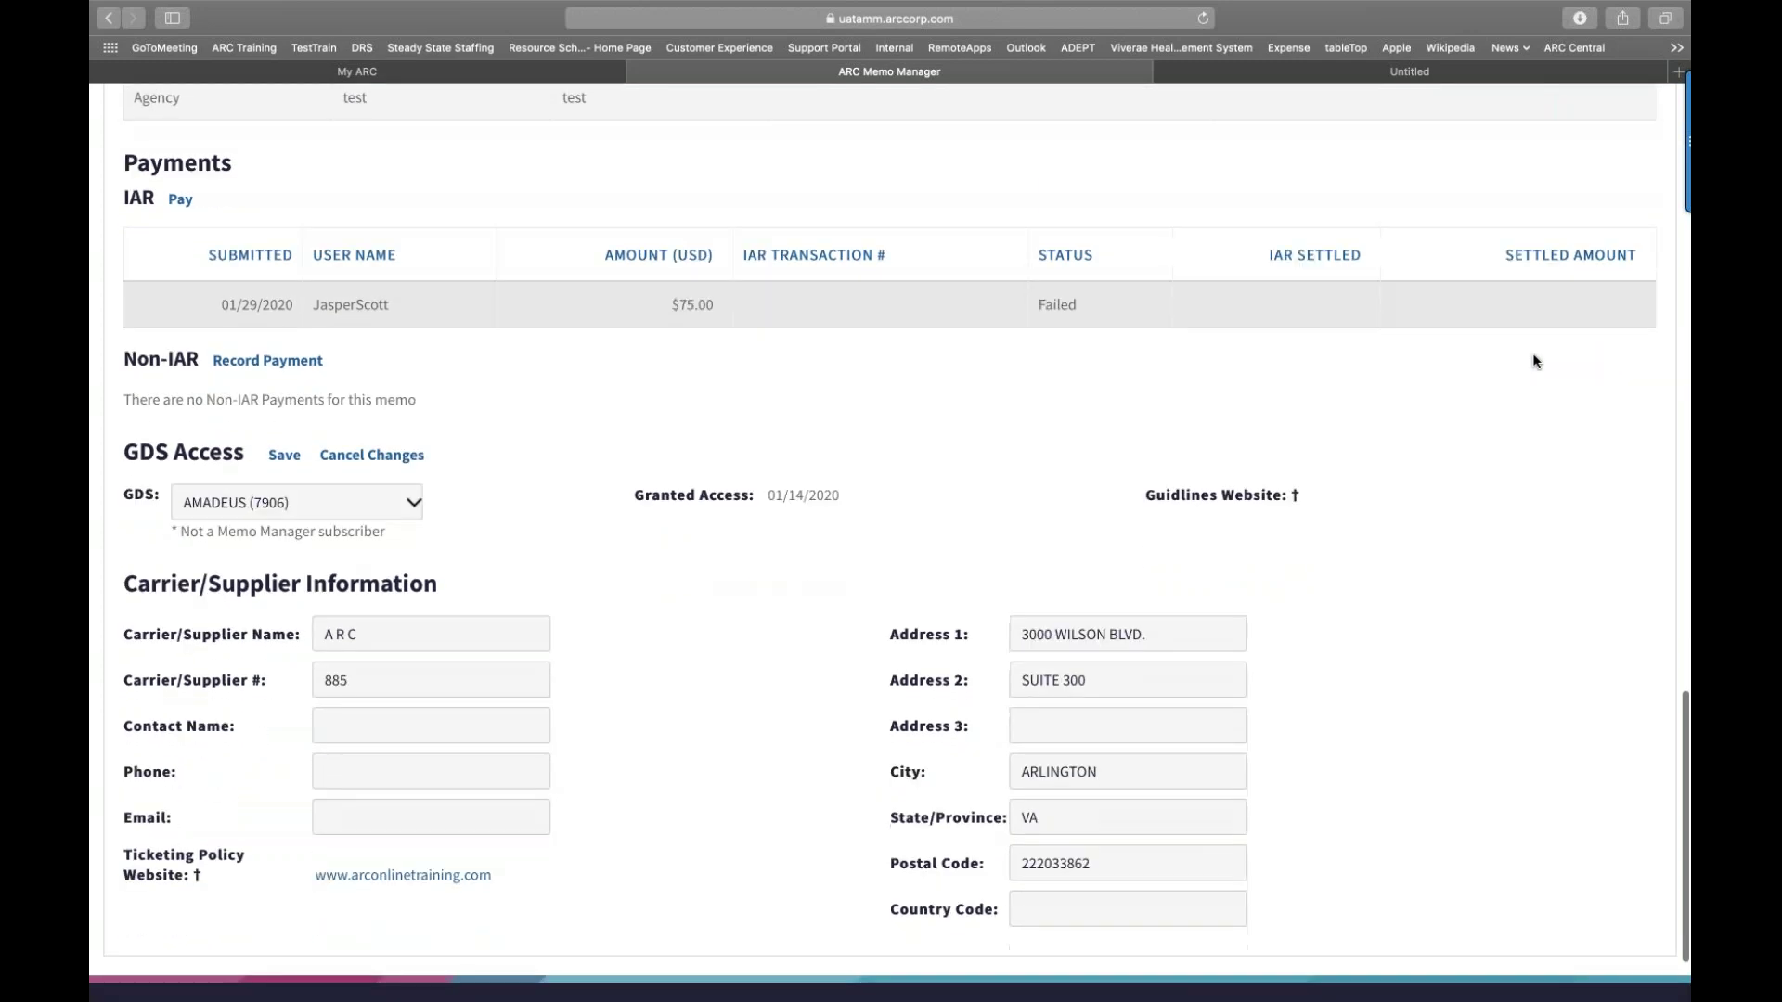
scroll(1533, 361, down, 2)
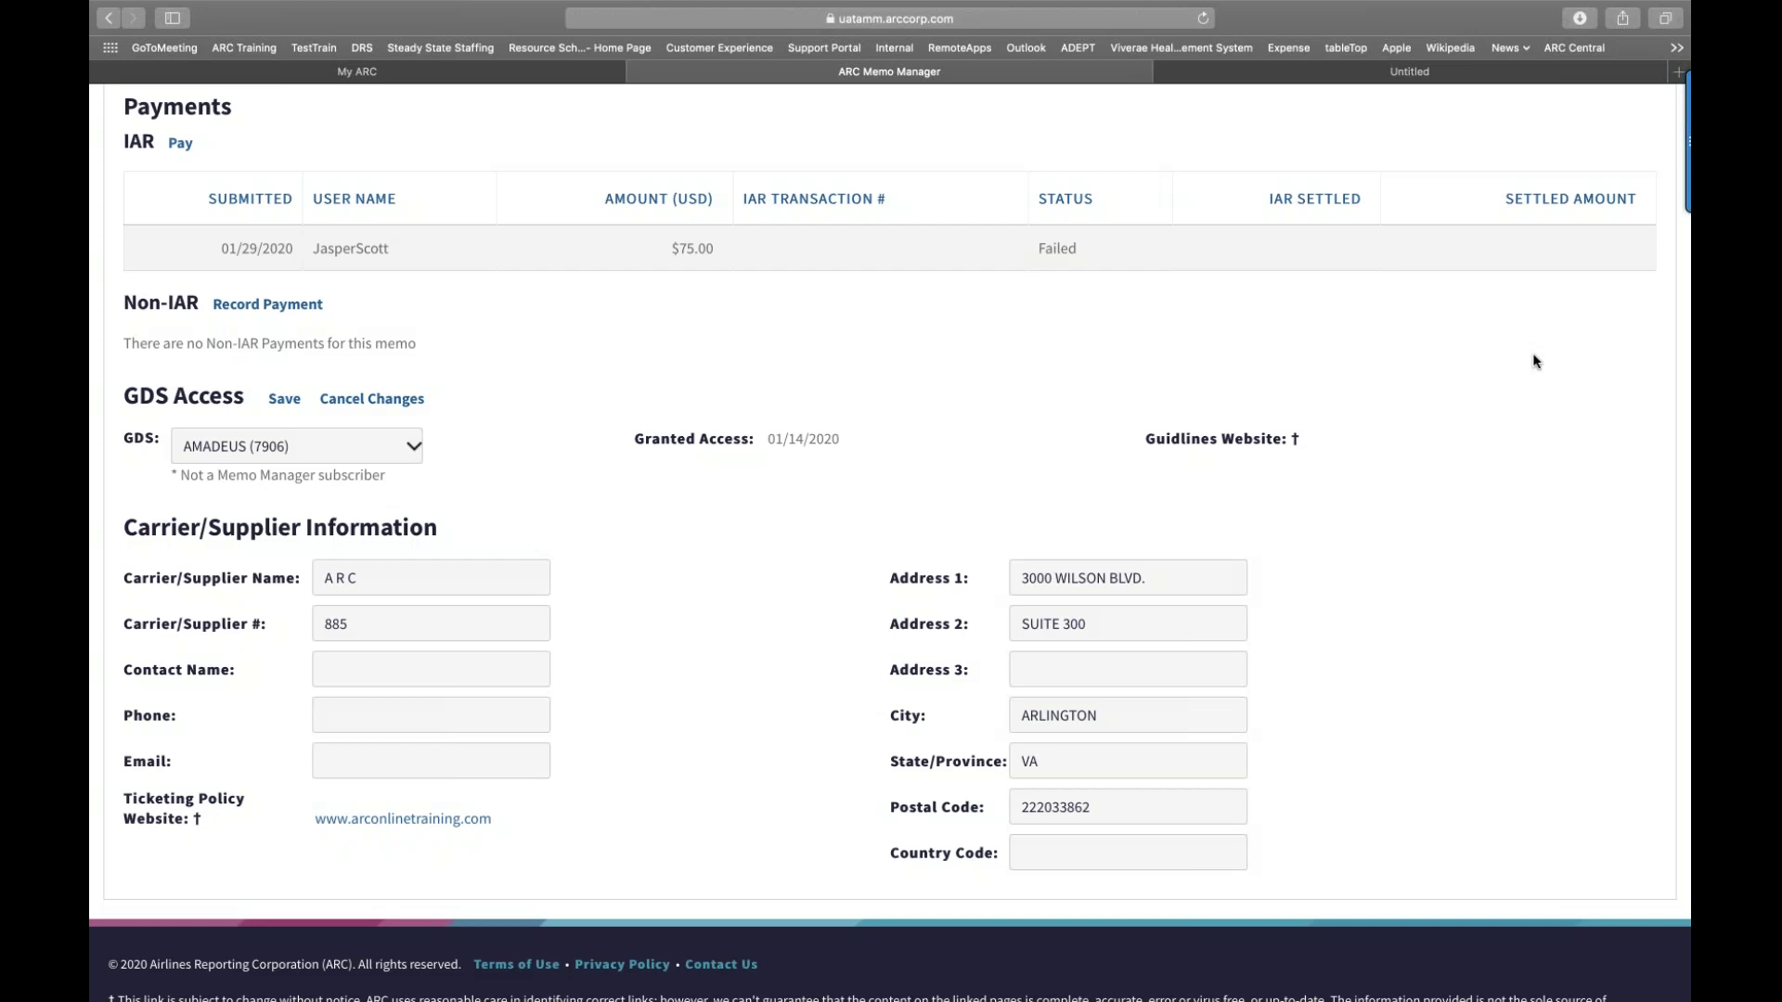
scroll(1533, 361, down, 1)
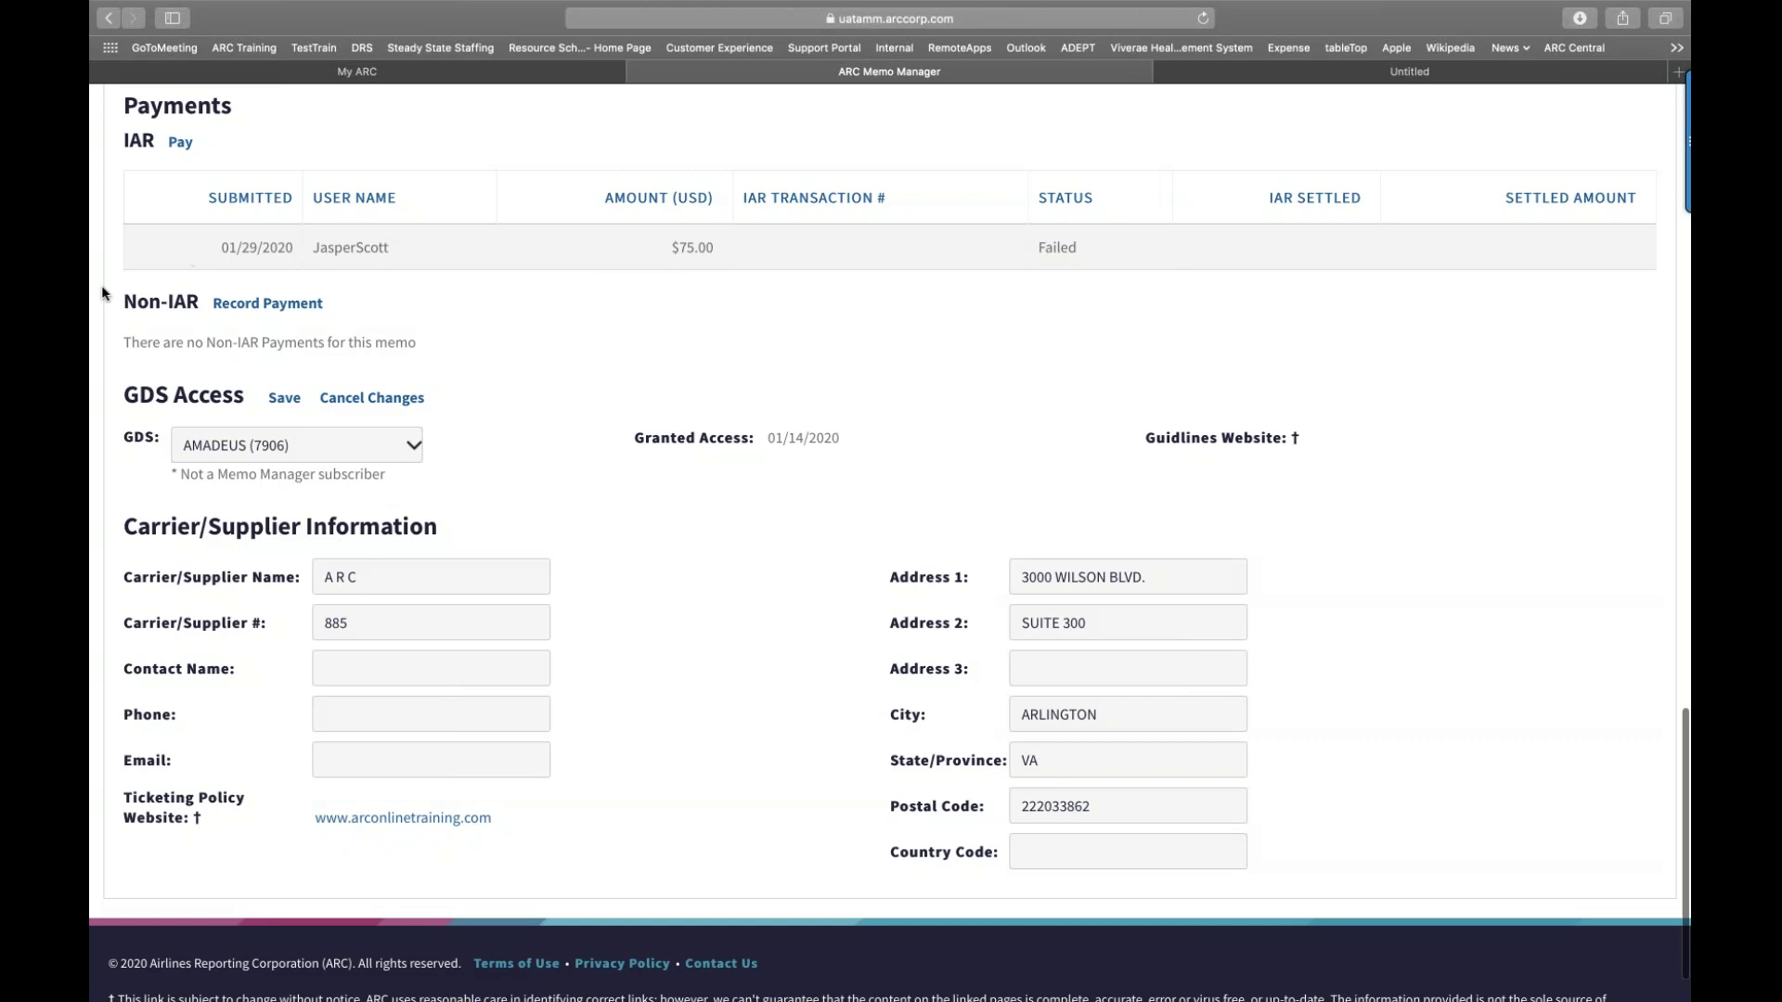
scroll(98, 299, down, 2)
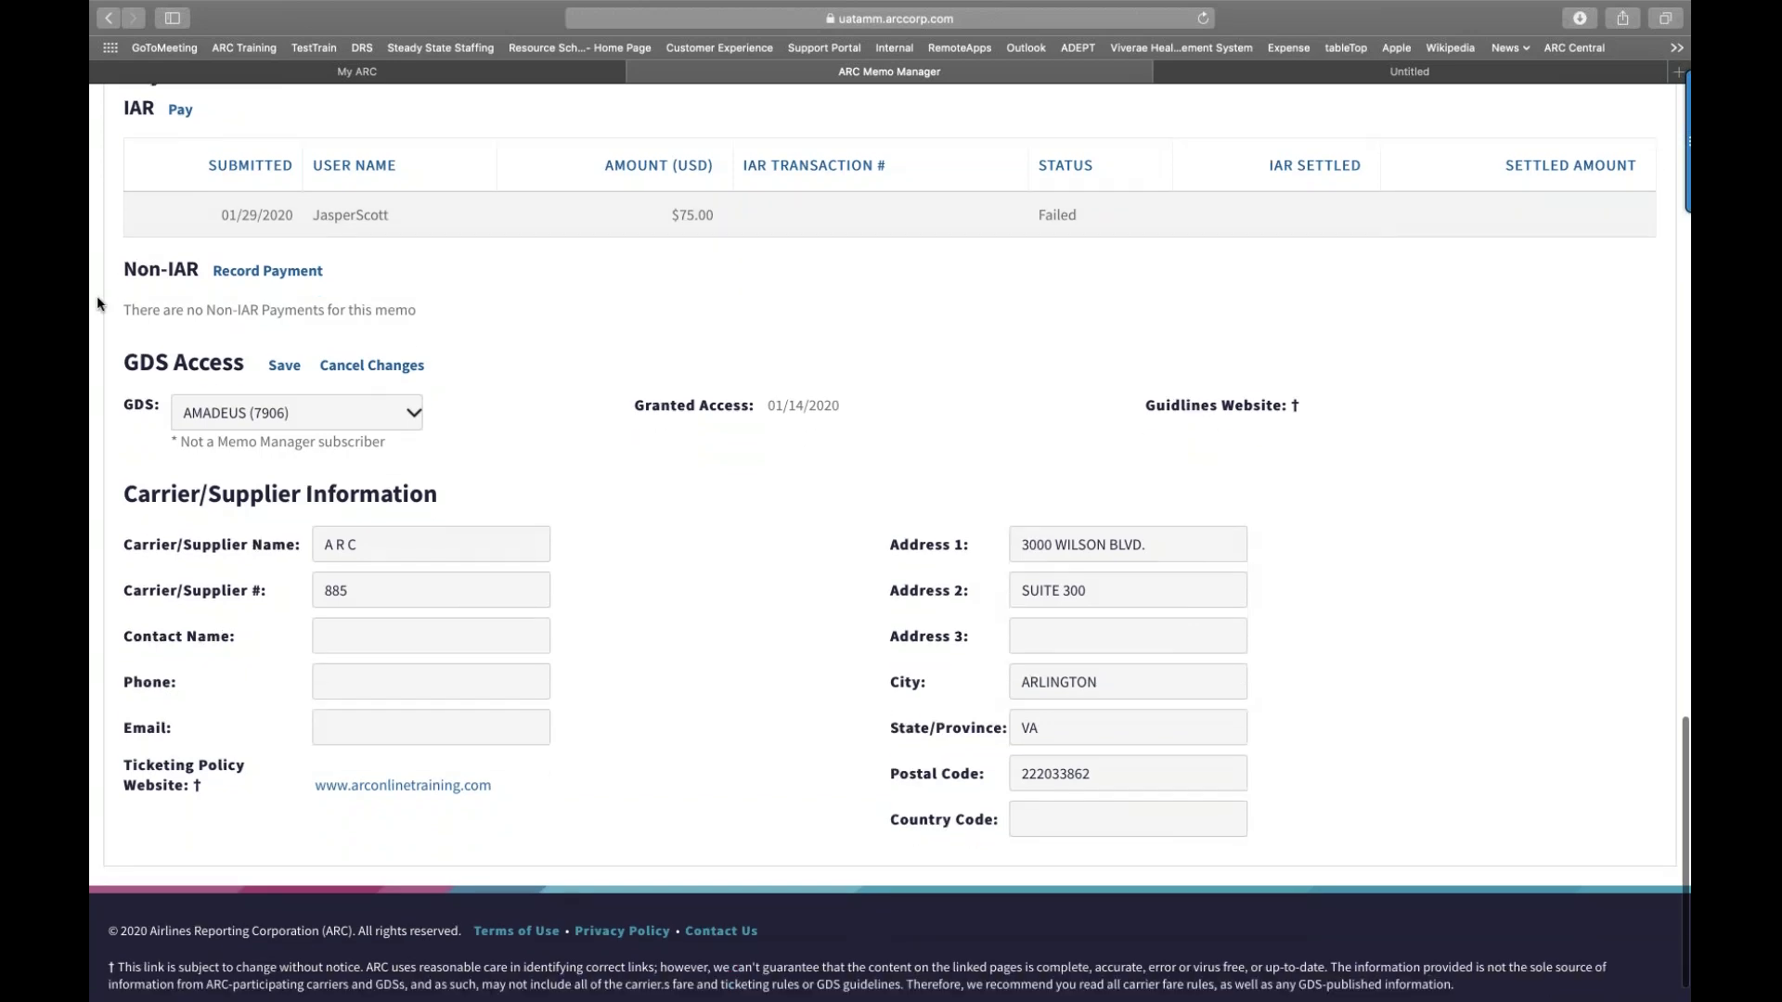
scroll(229, 349, down, 1)
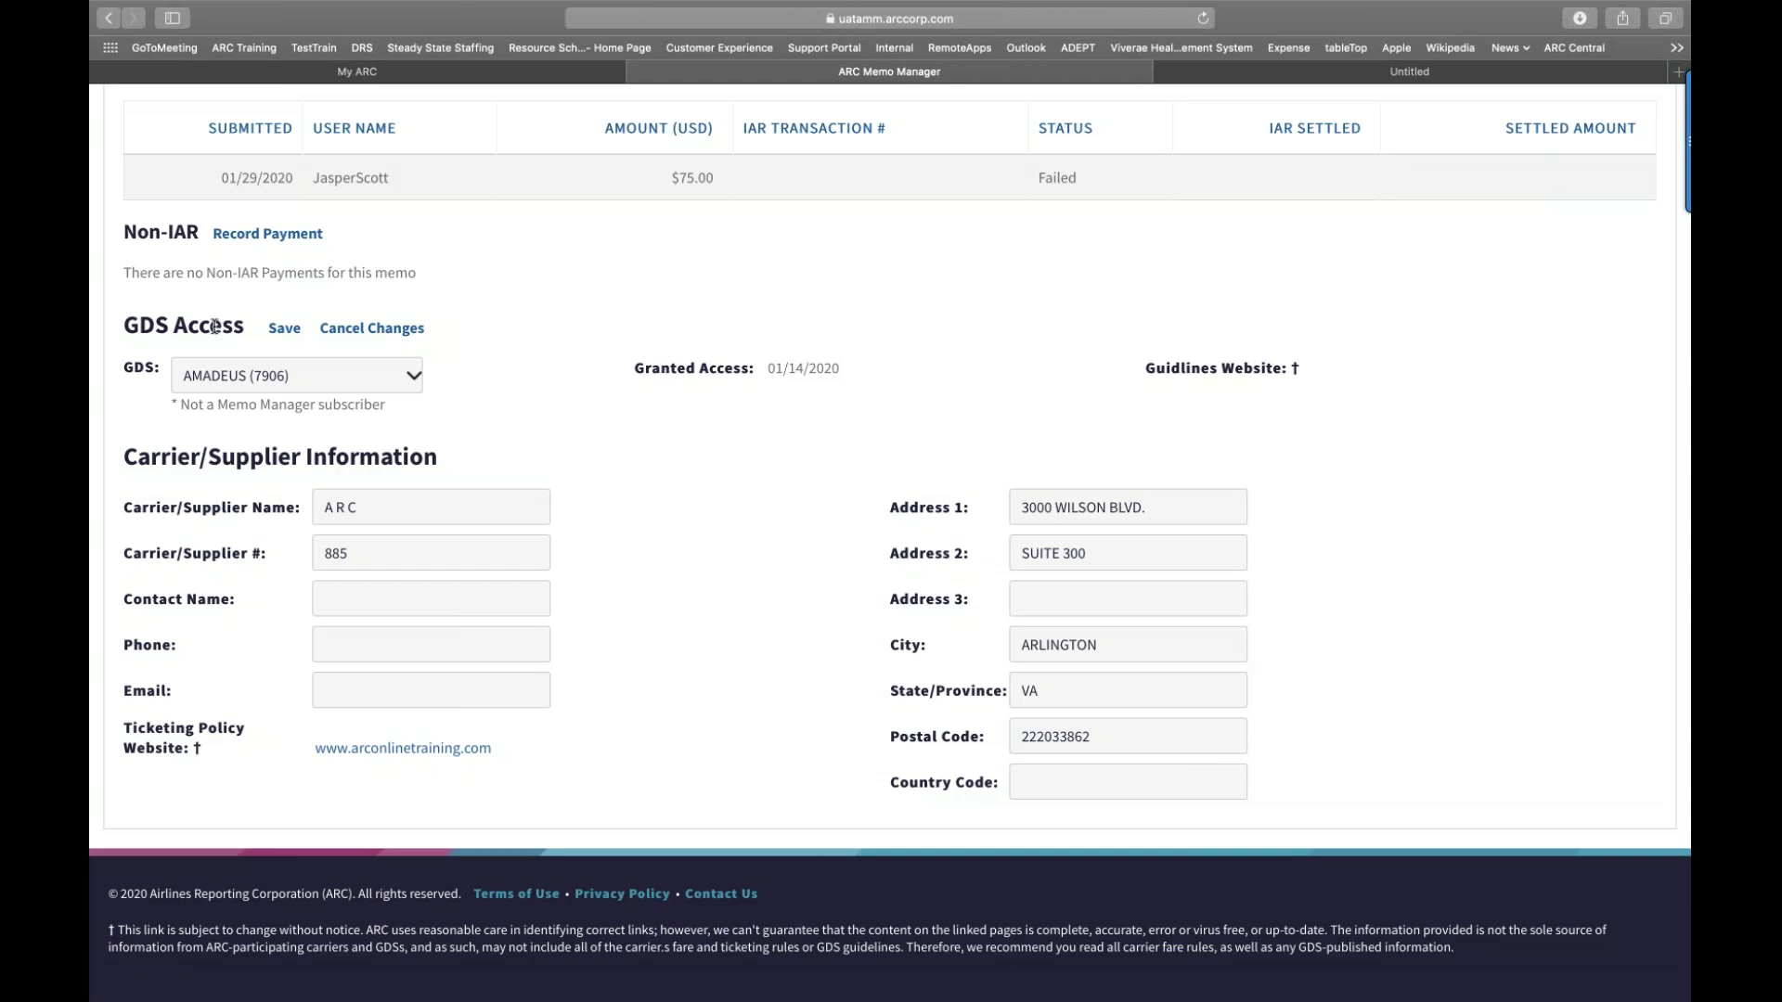
click(413, 379)
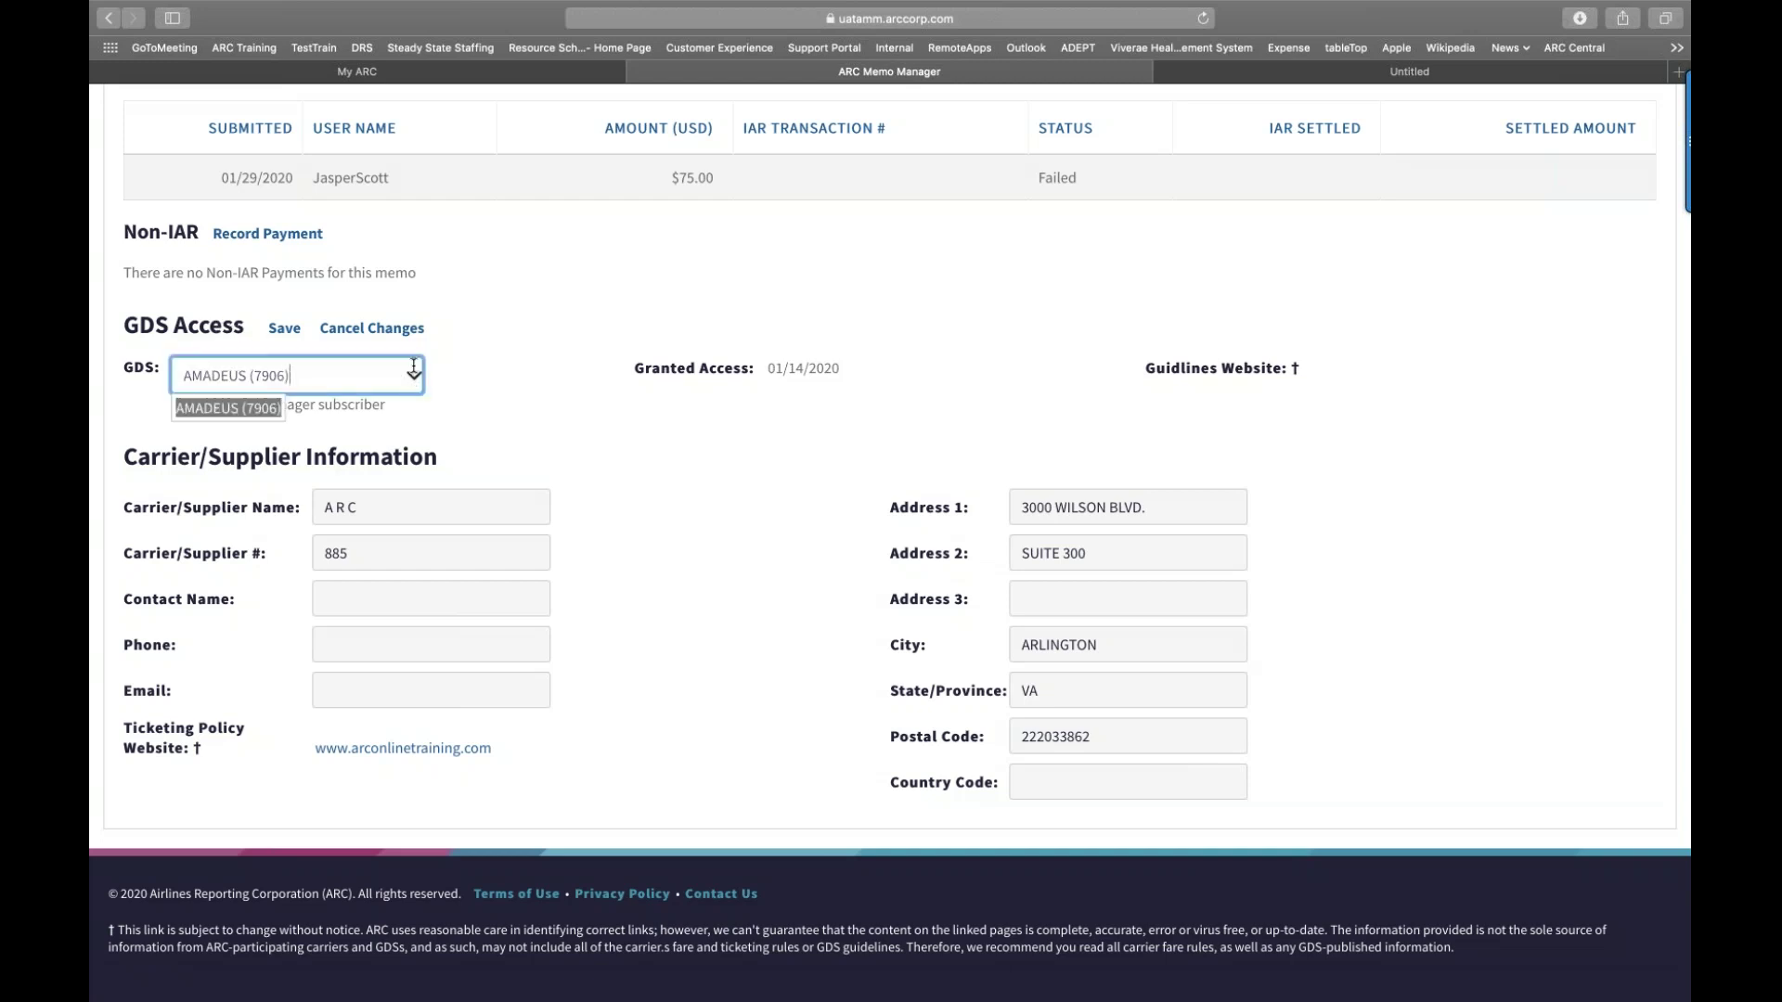
click(455, 373)
click(409, 371)
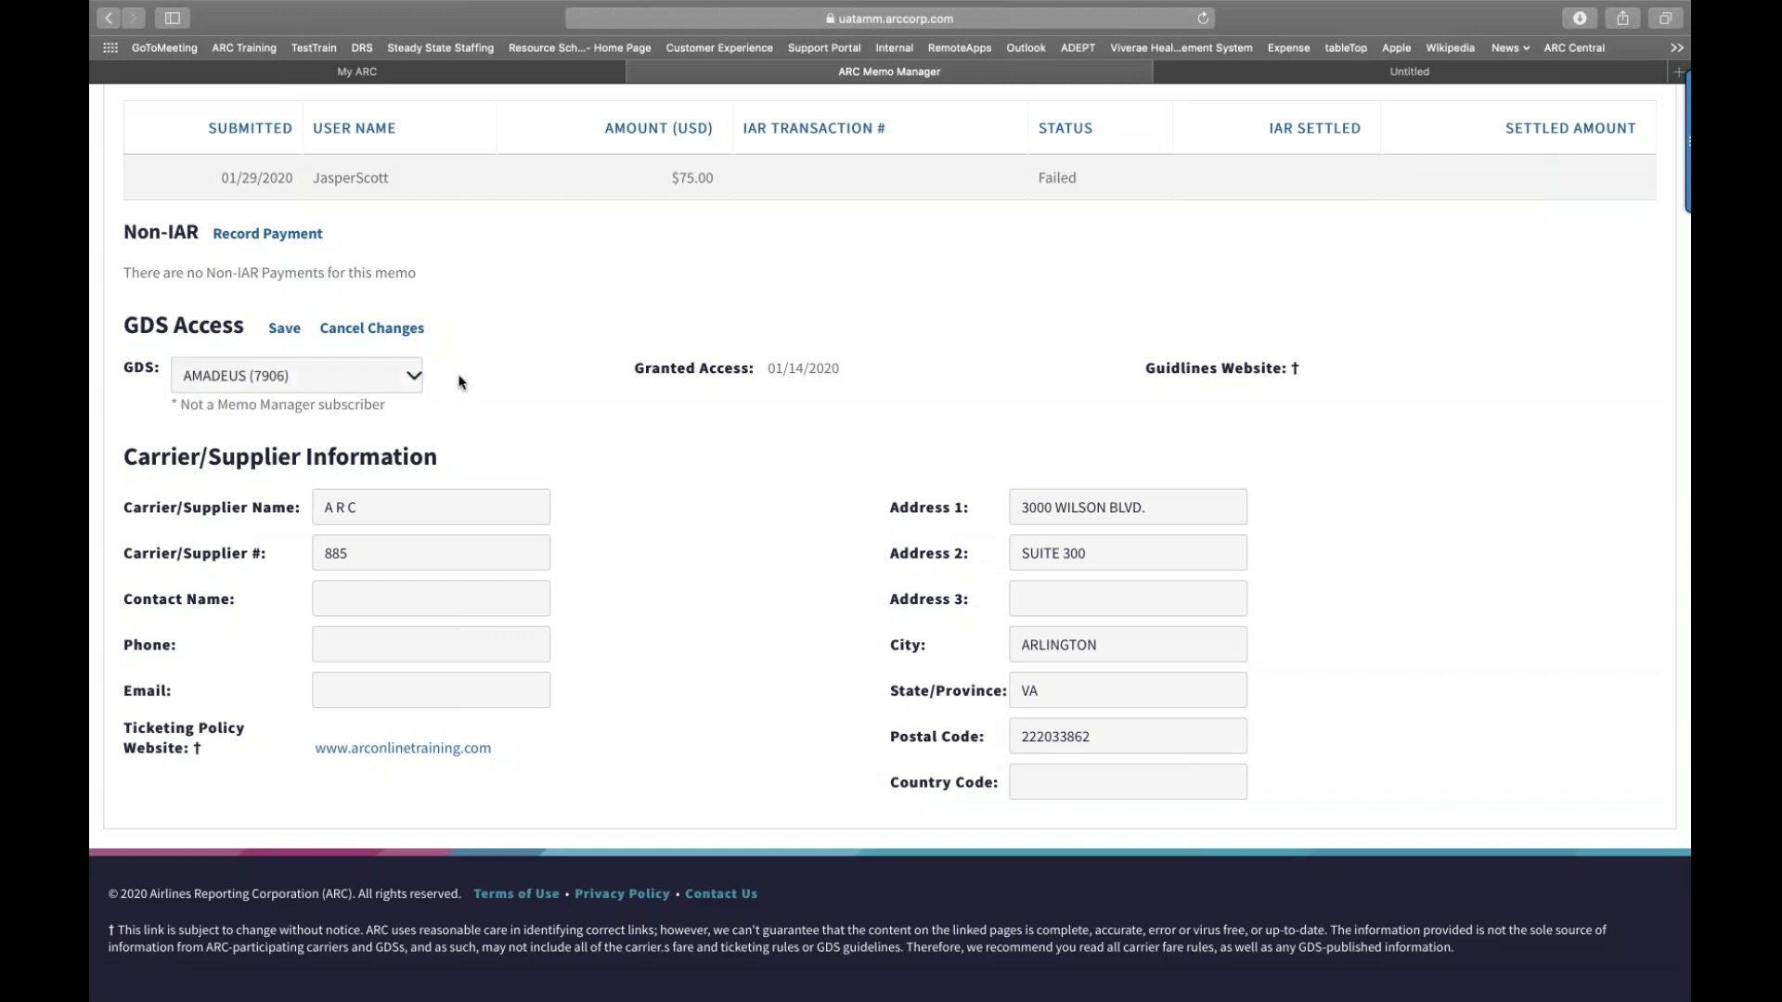
click(412, 379)
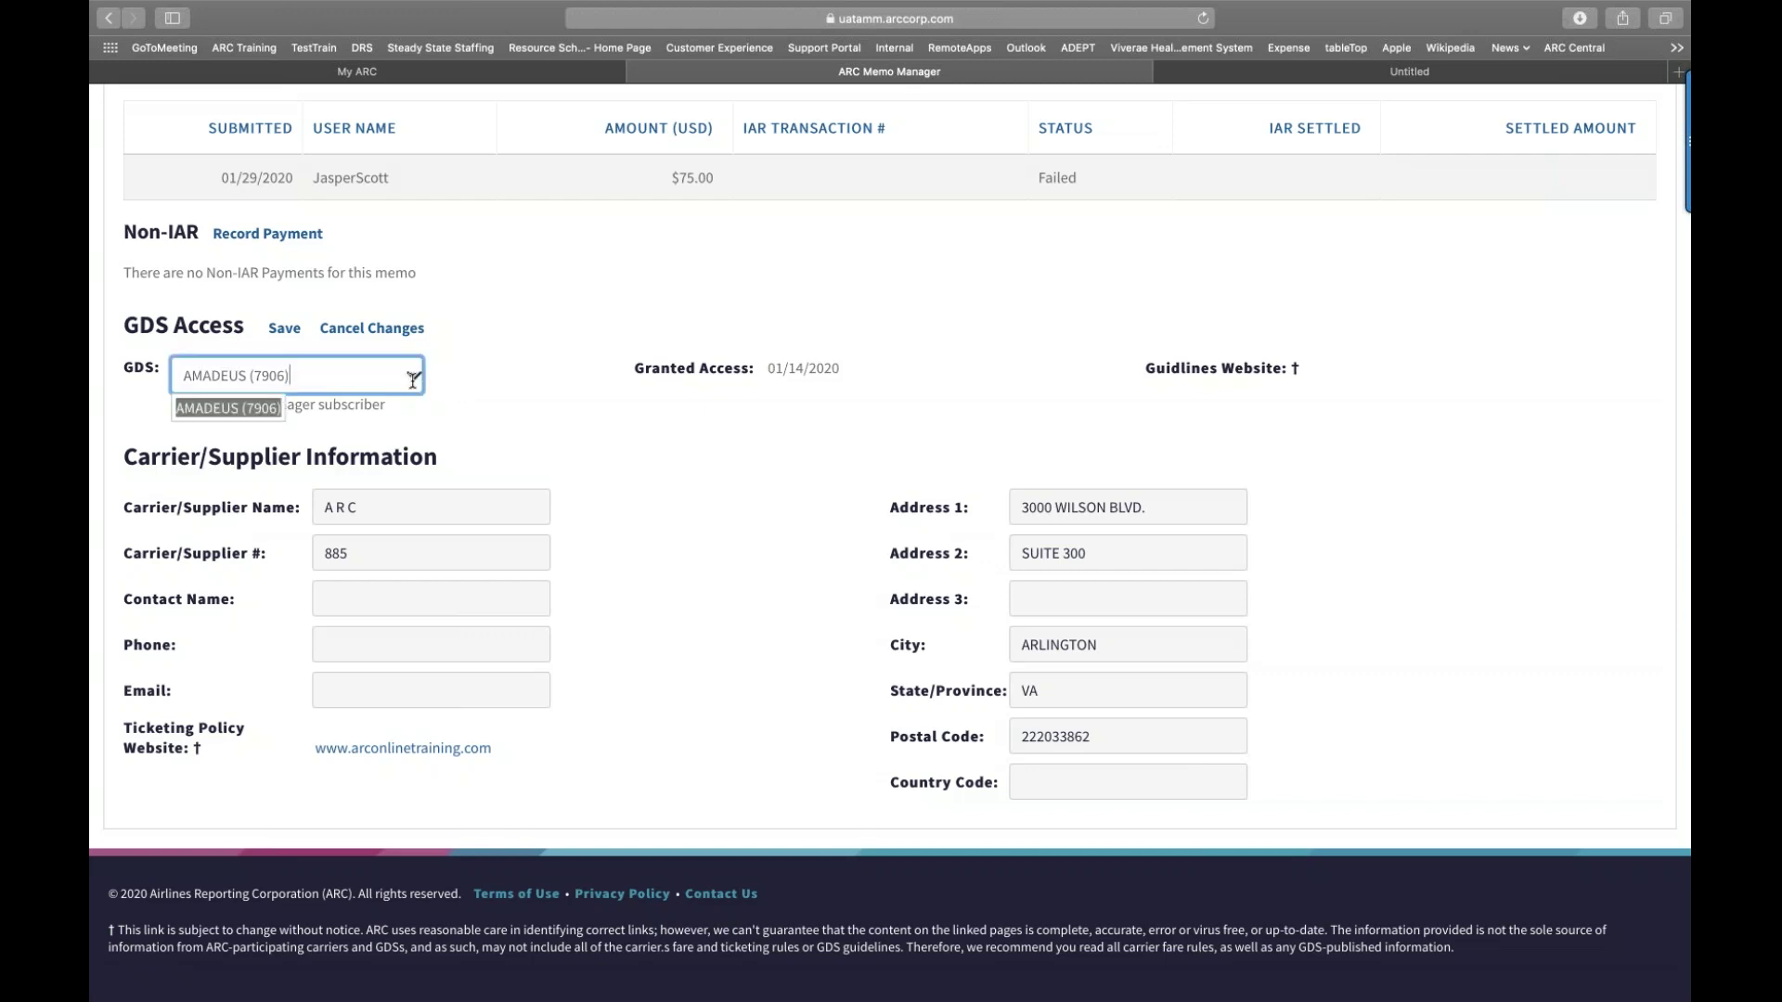
key(super+a)
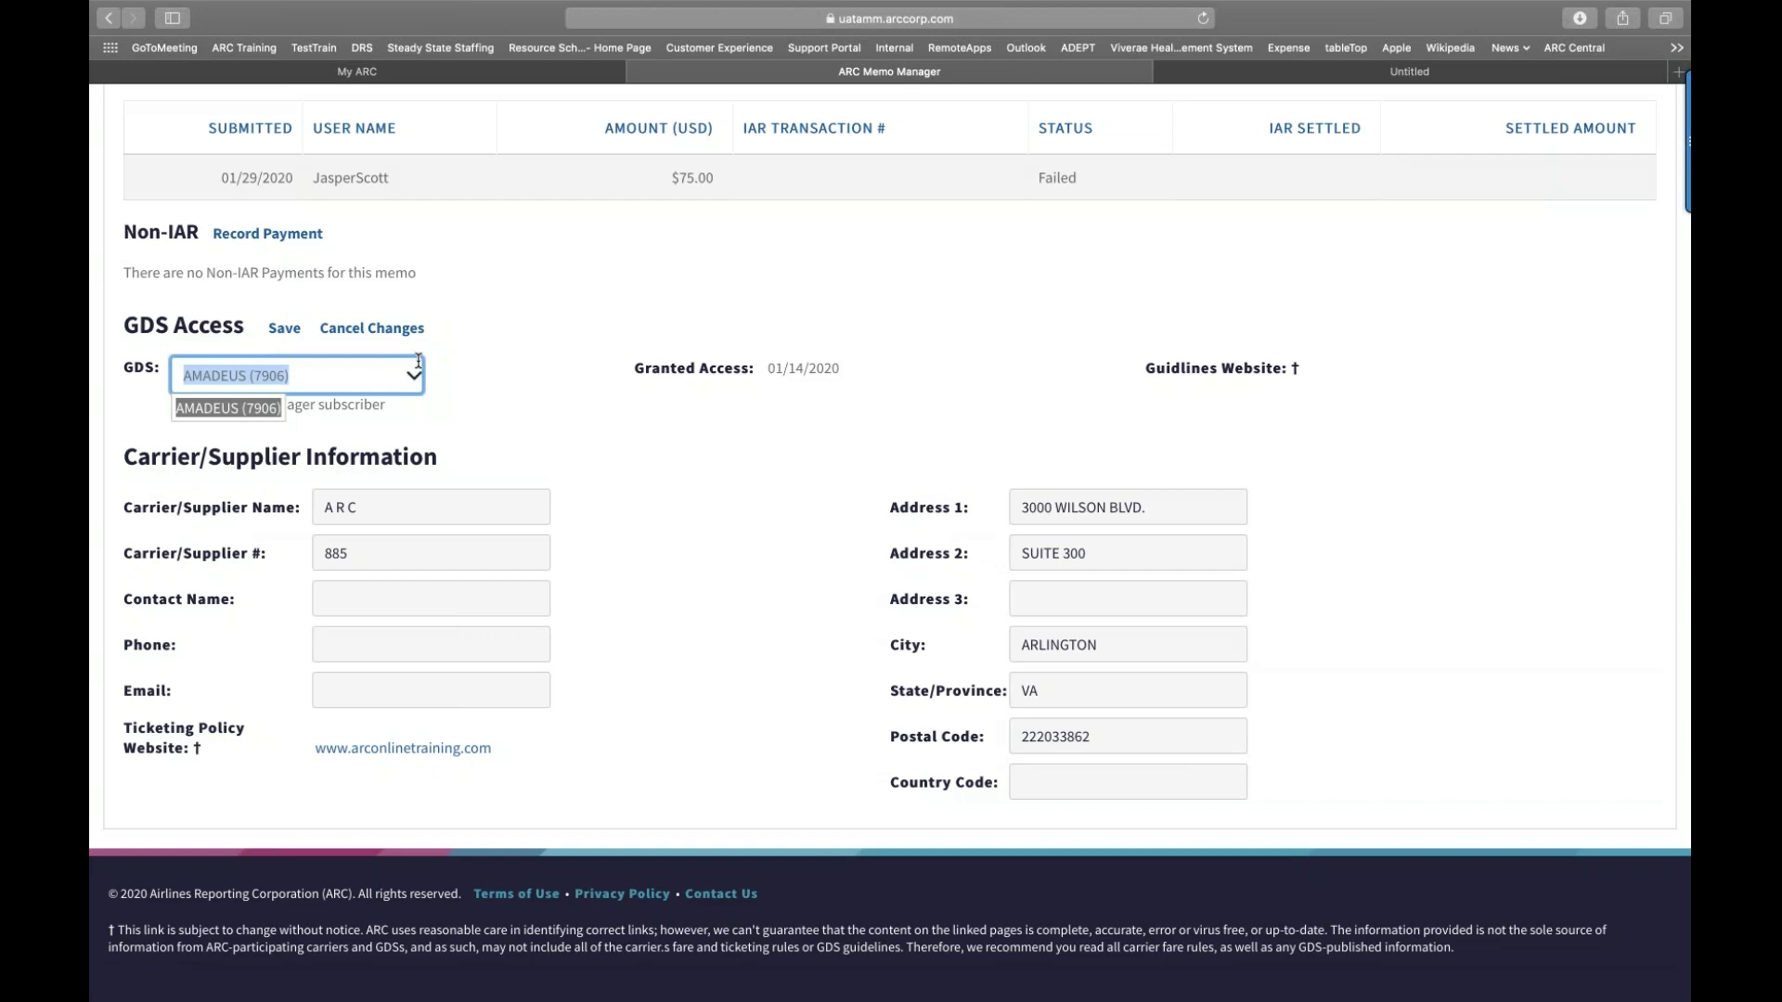
click(413, 375)
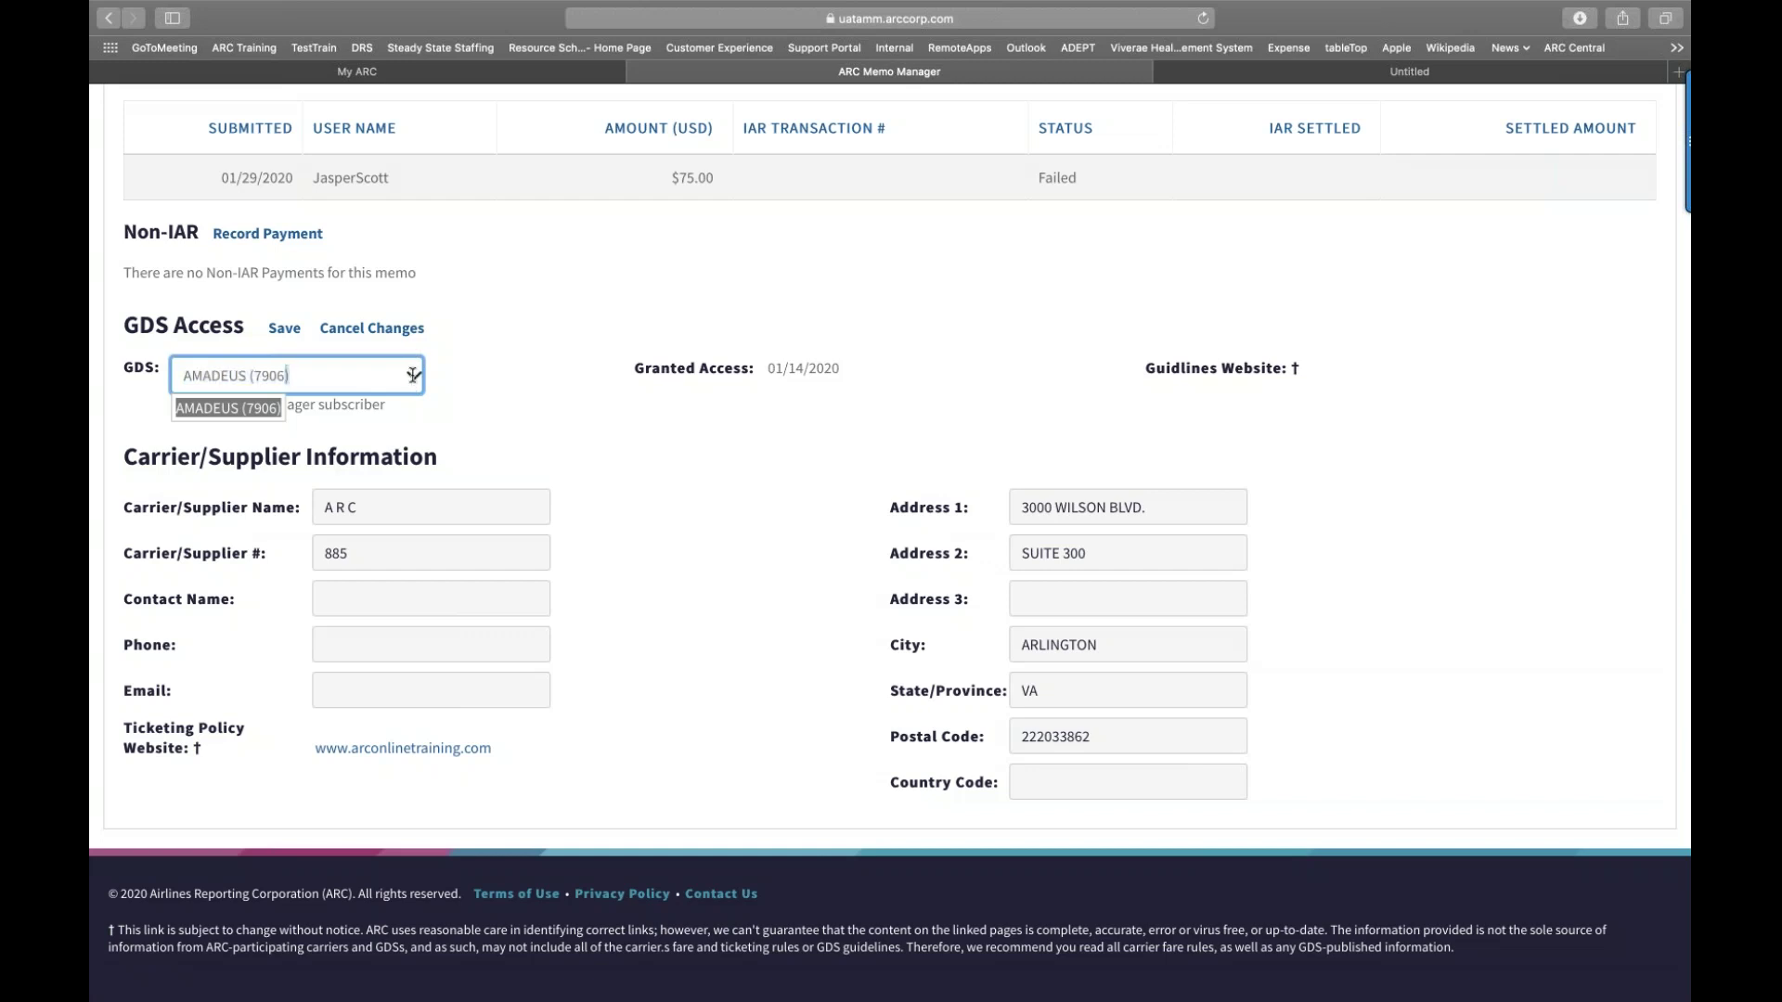
scroll(409, 371, up, 5)
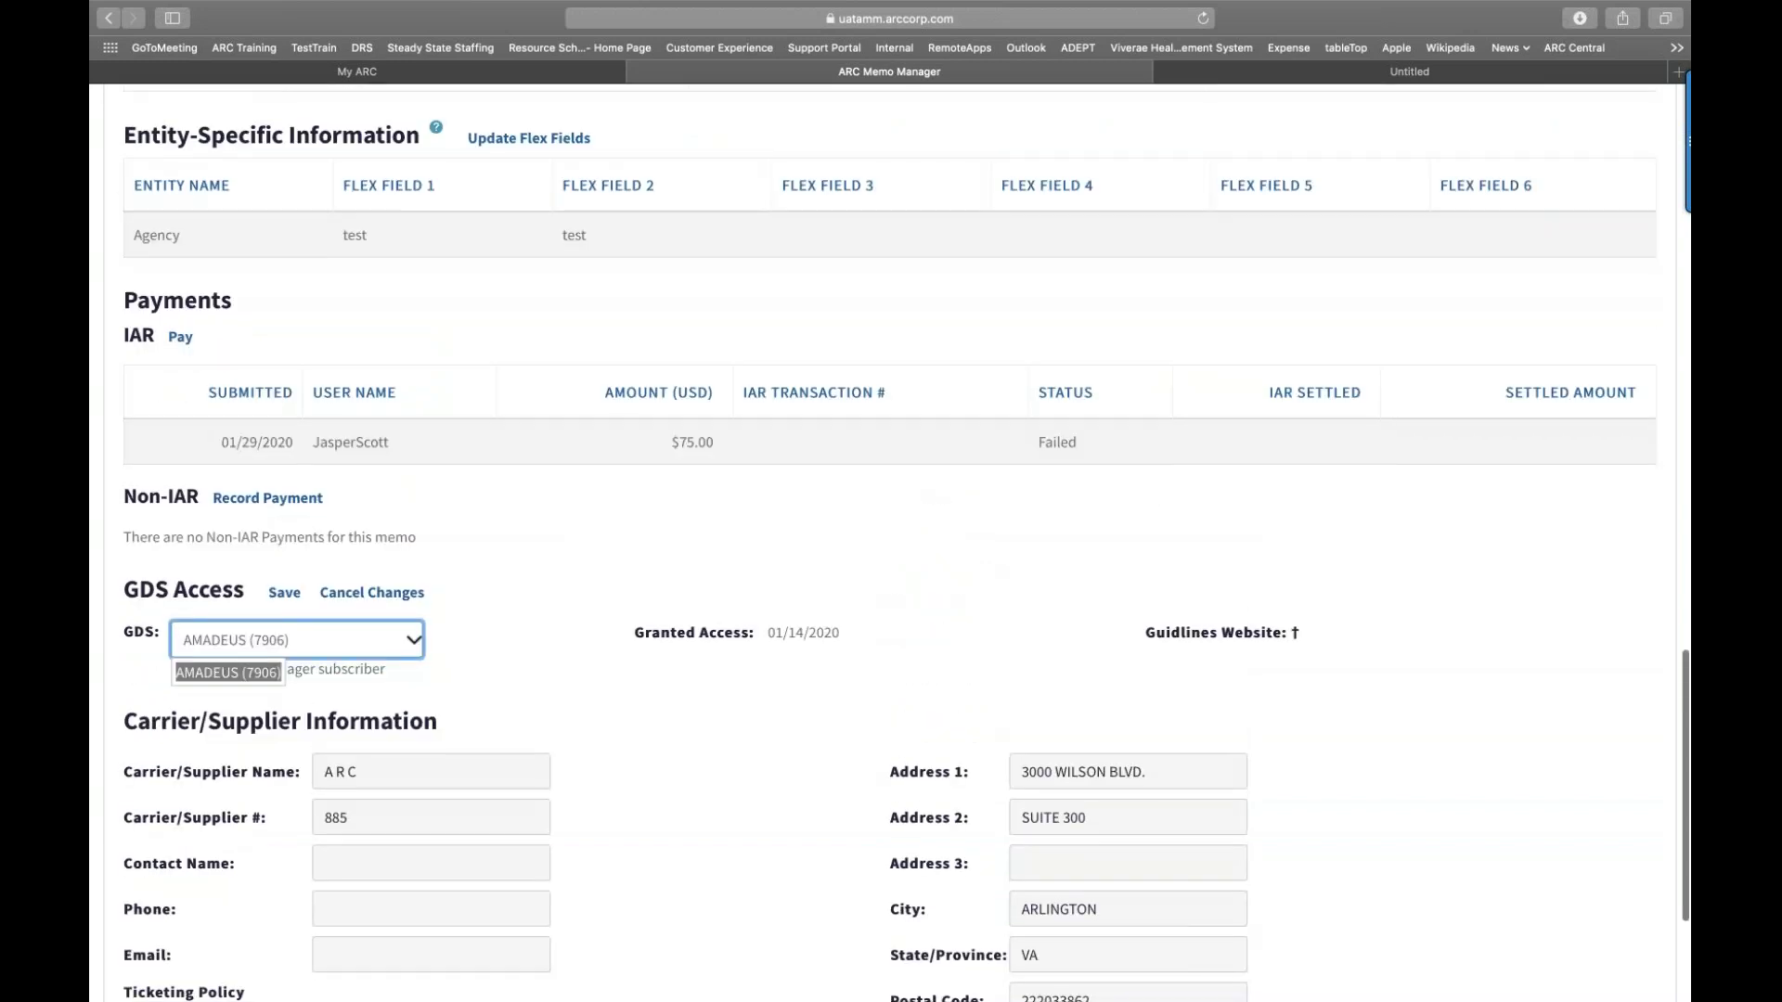
scroll(414, 555, down, 2)
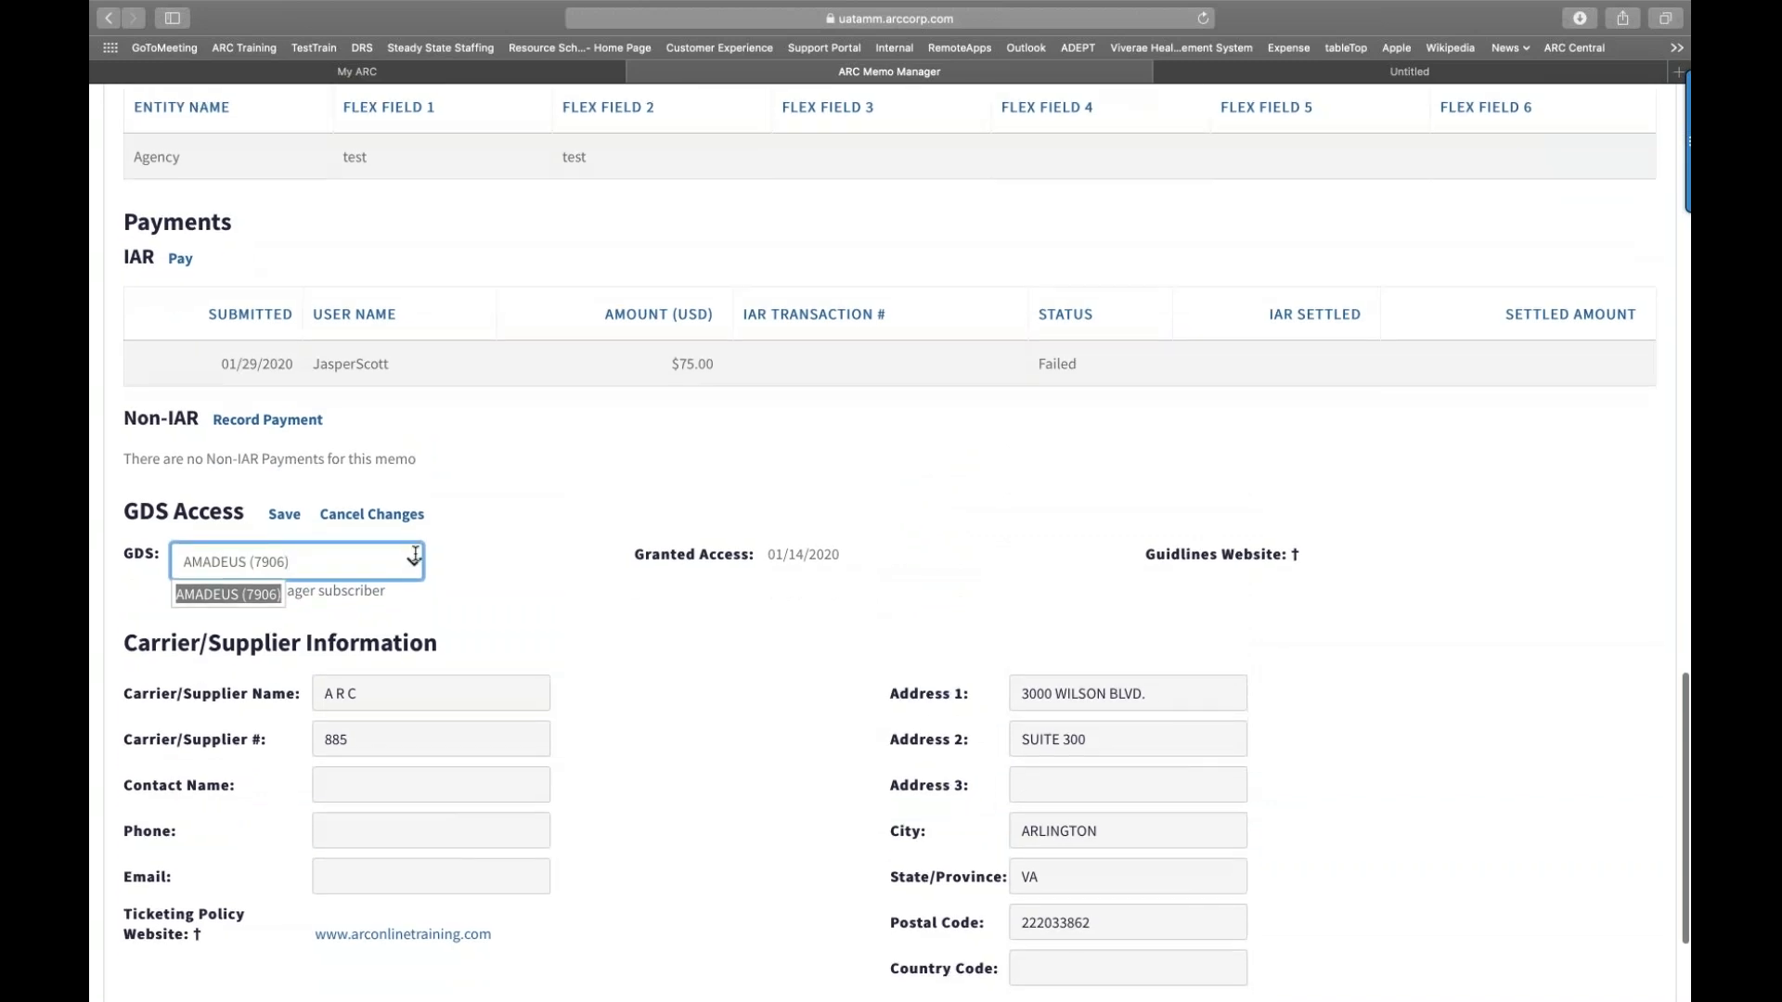
scroll(415, 555, up, 2)
scroll(415, 555, up, 1)
scroll(176, 213, up, 20)
click(177, 212)
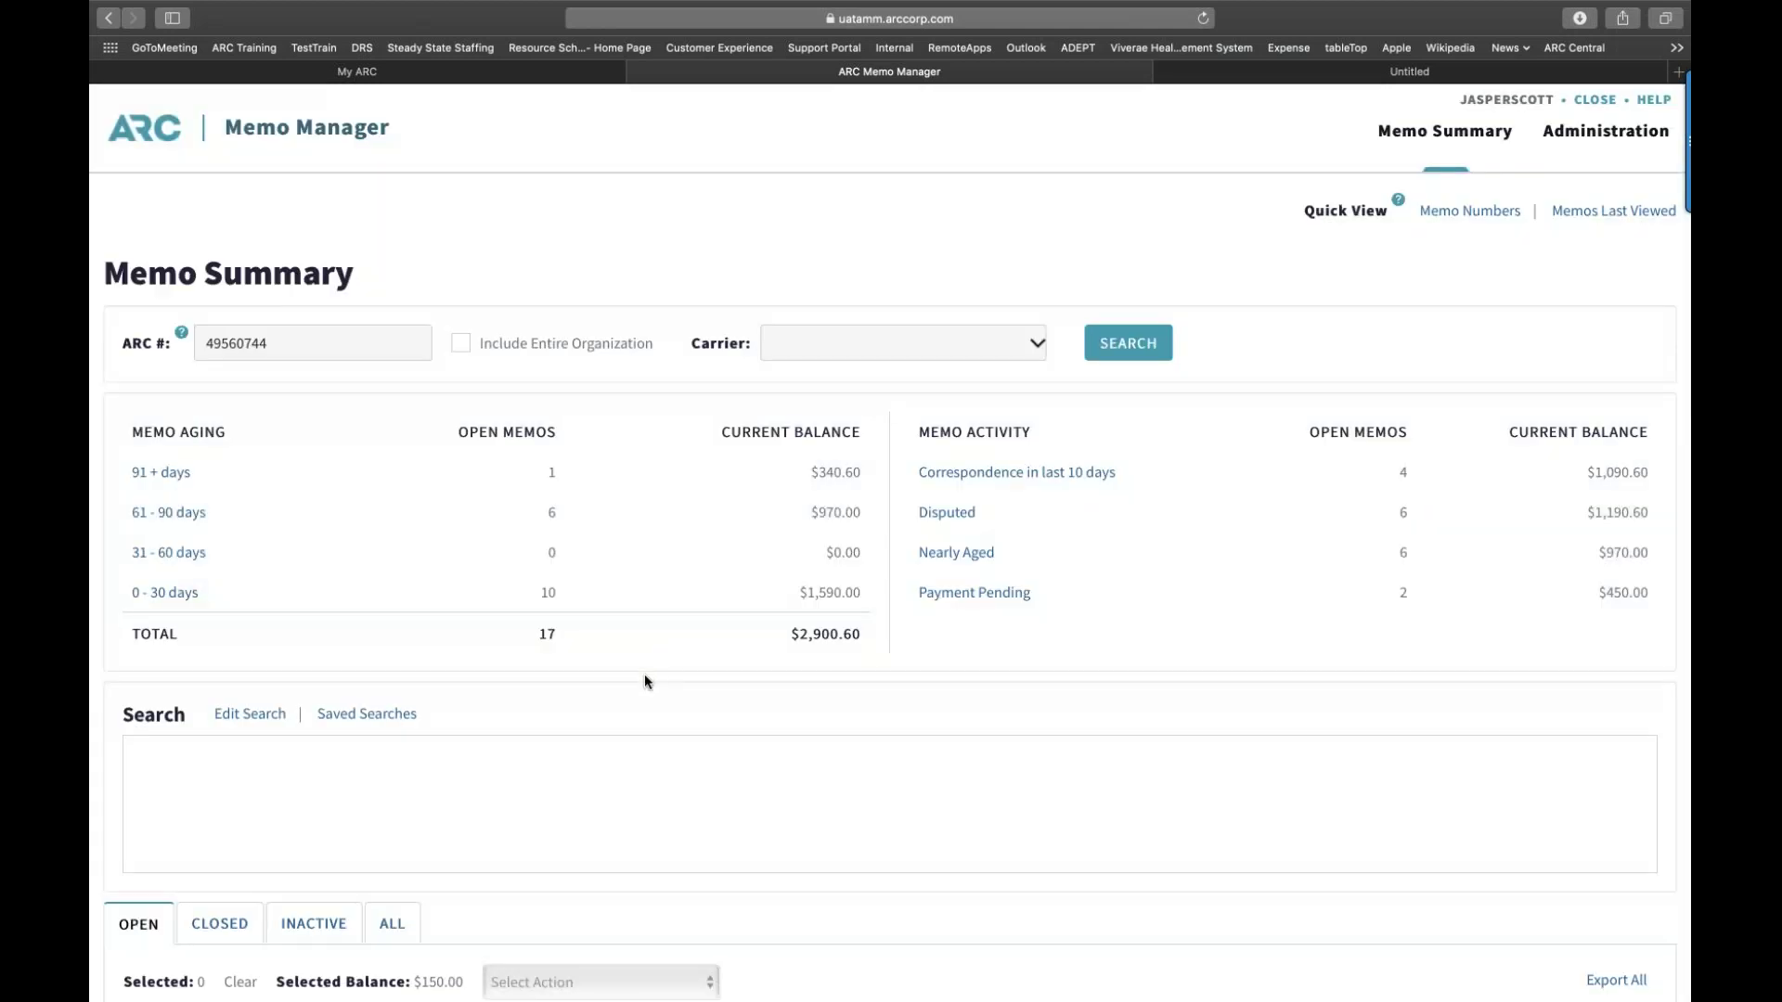
scroll(644, 674, down, 8)
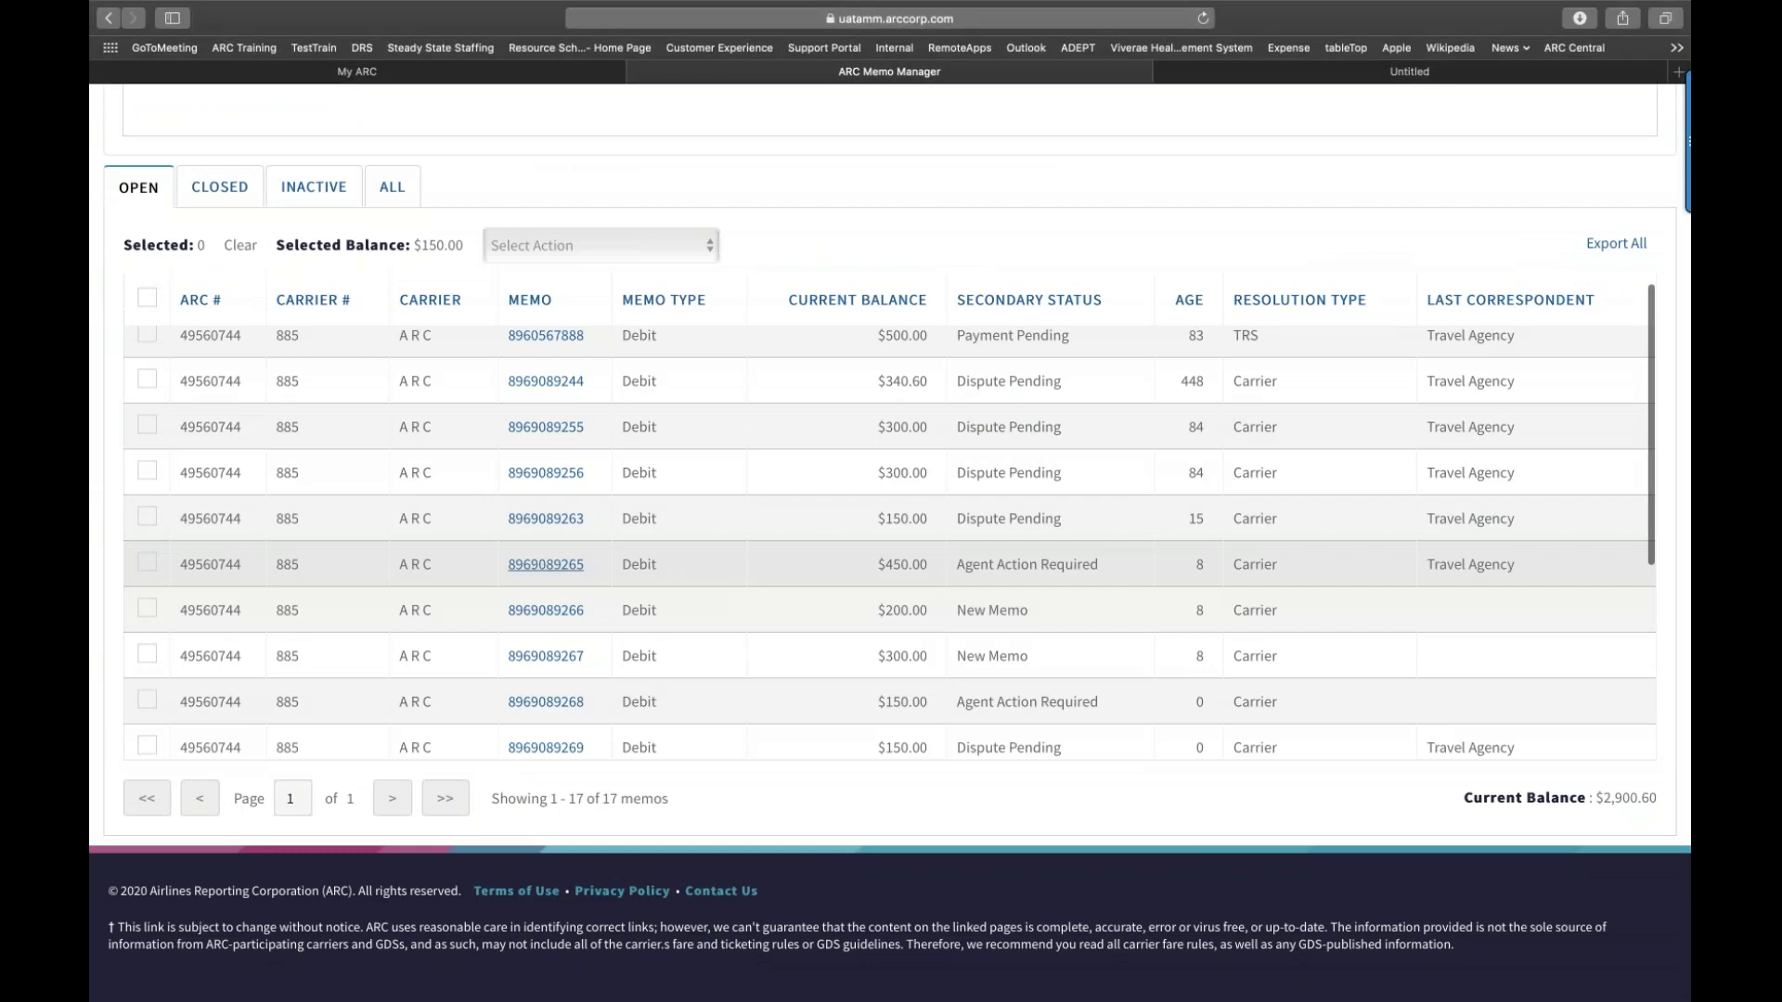
click(533, 566)
Step: Review the memo's GDS Access choices in a full-screen browser, leaving NONE selected
scroll(527, 589, down, 15)
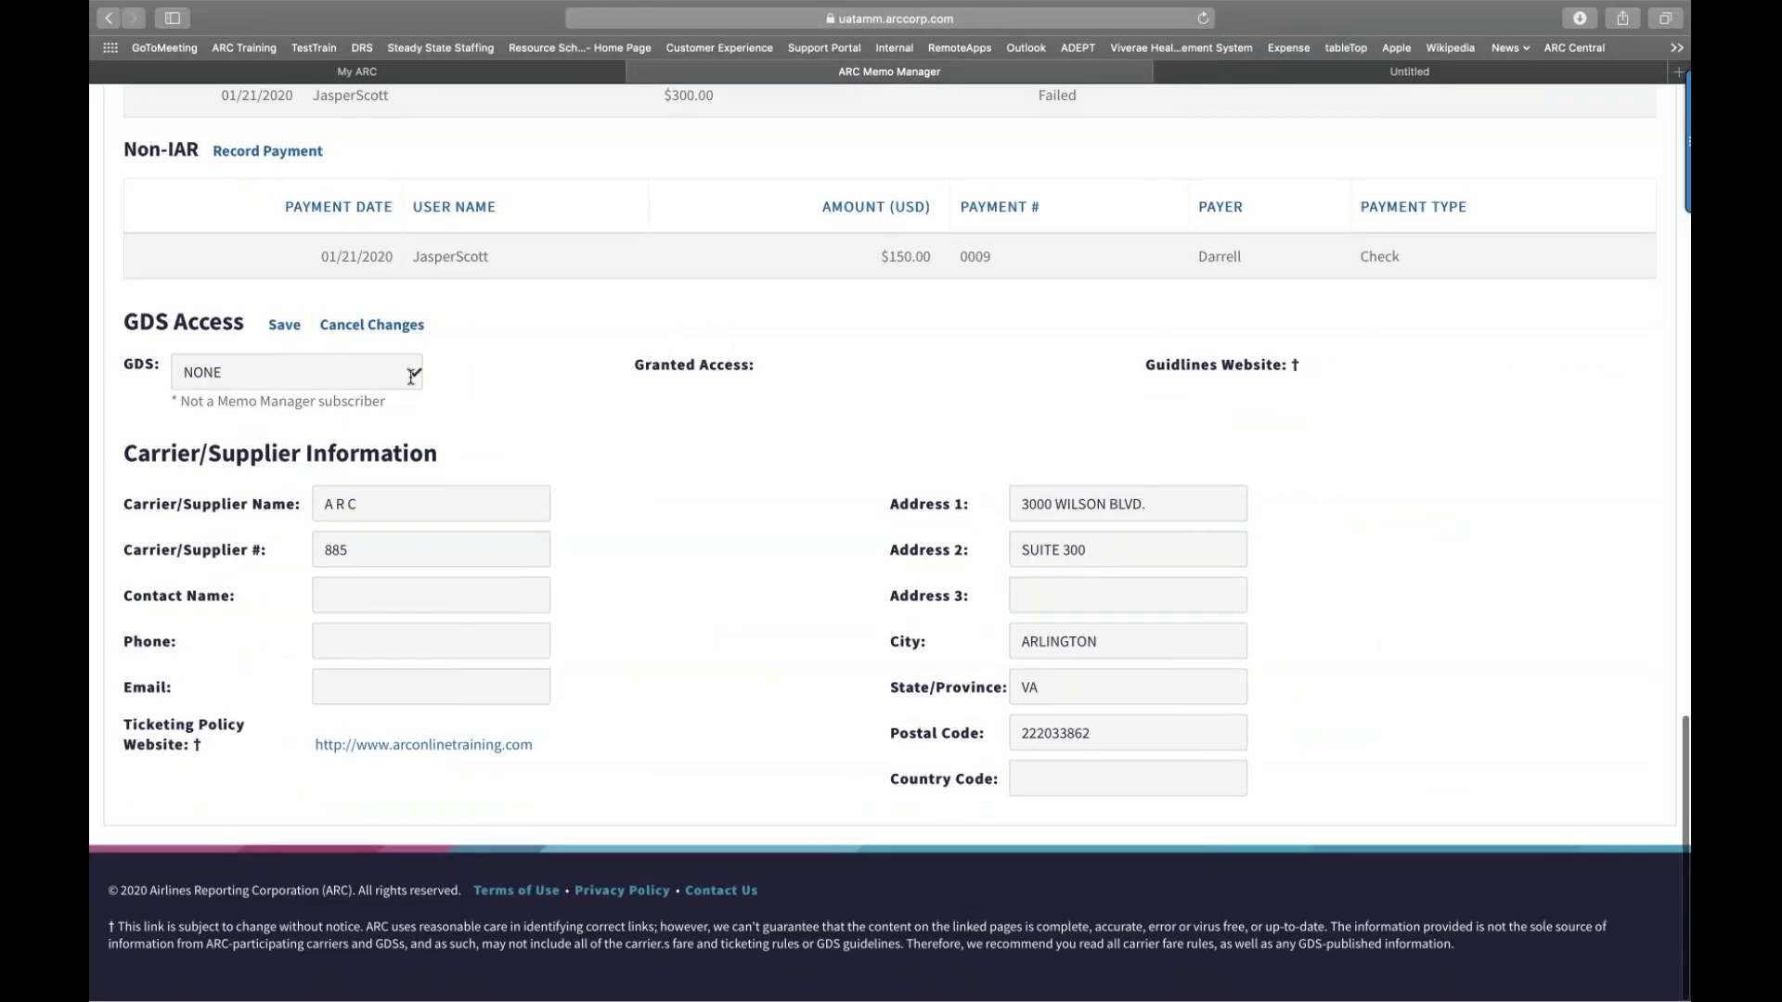
click(414, 372)
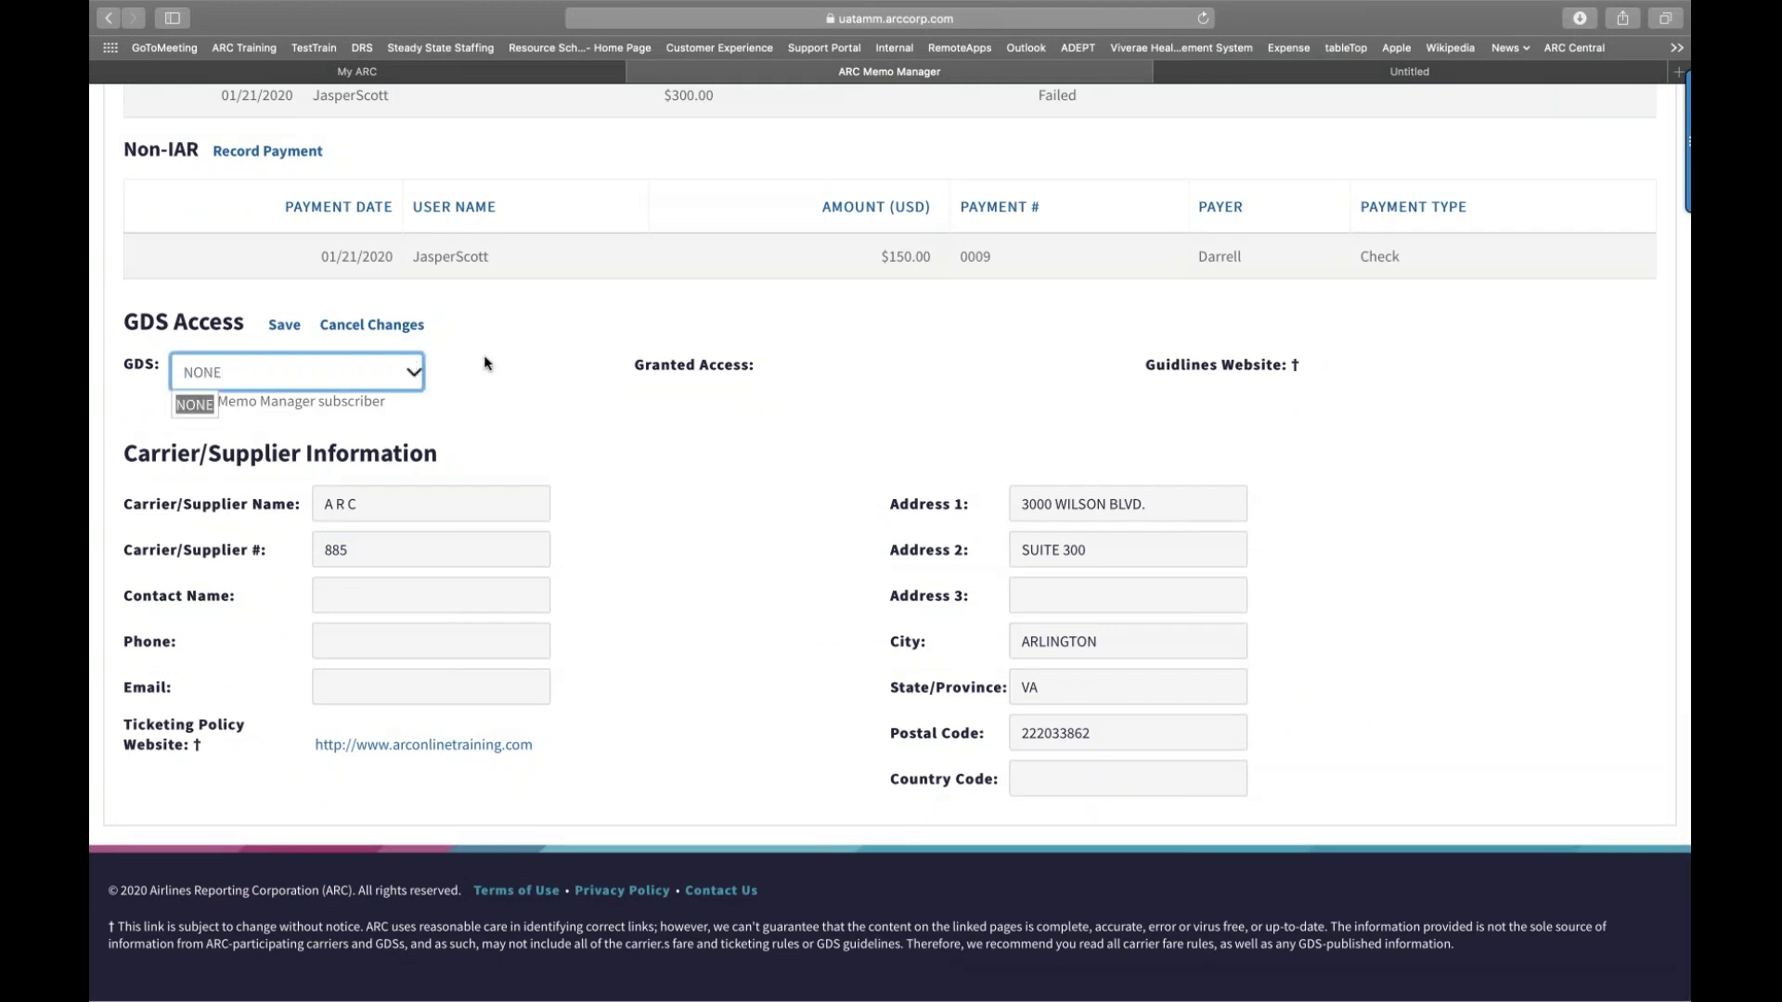
click(459, 404)
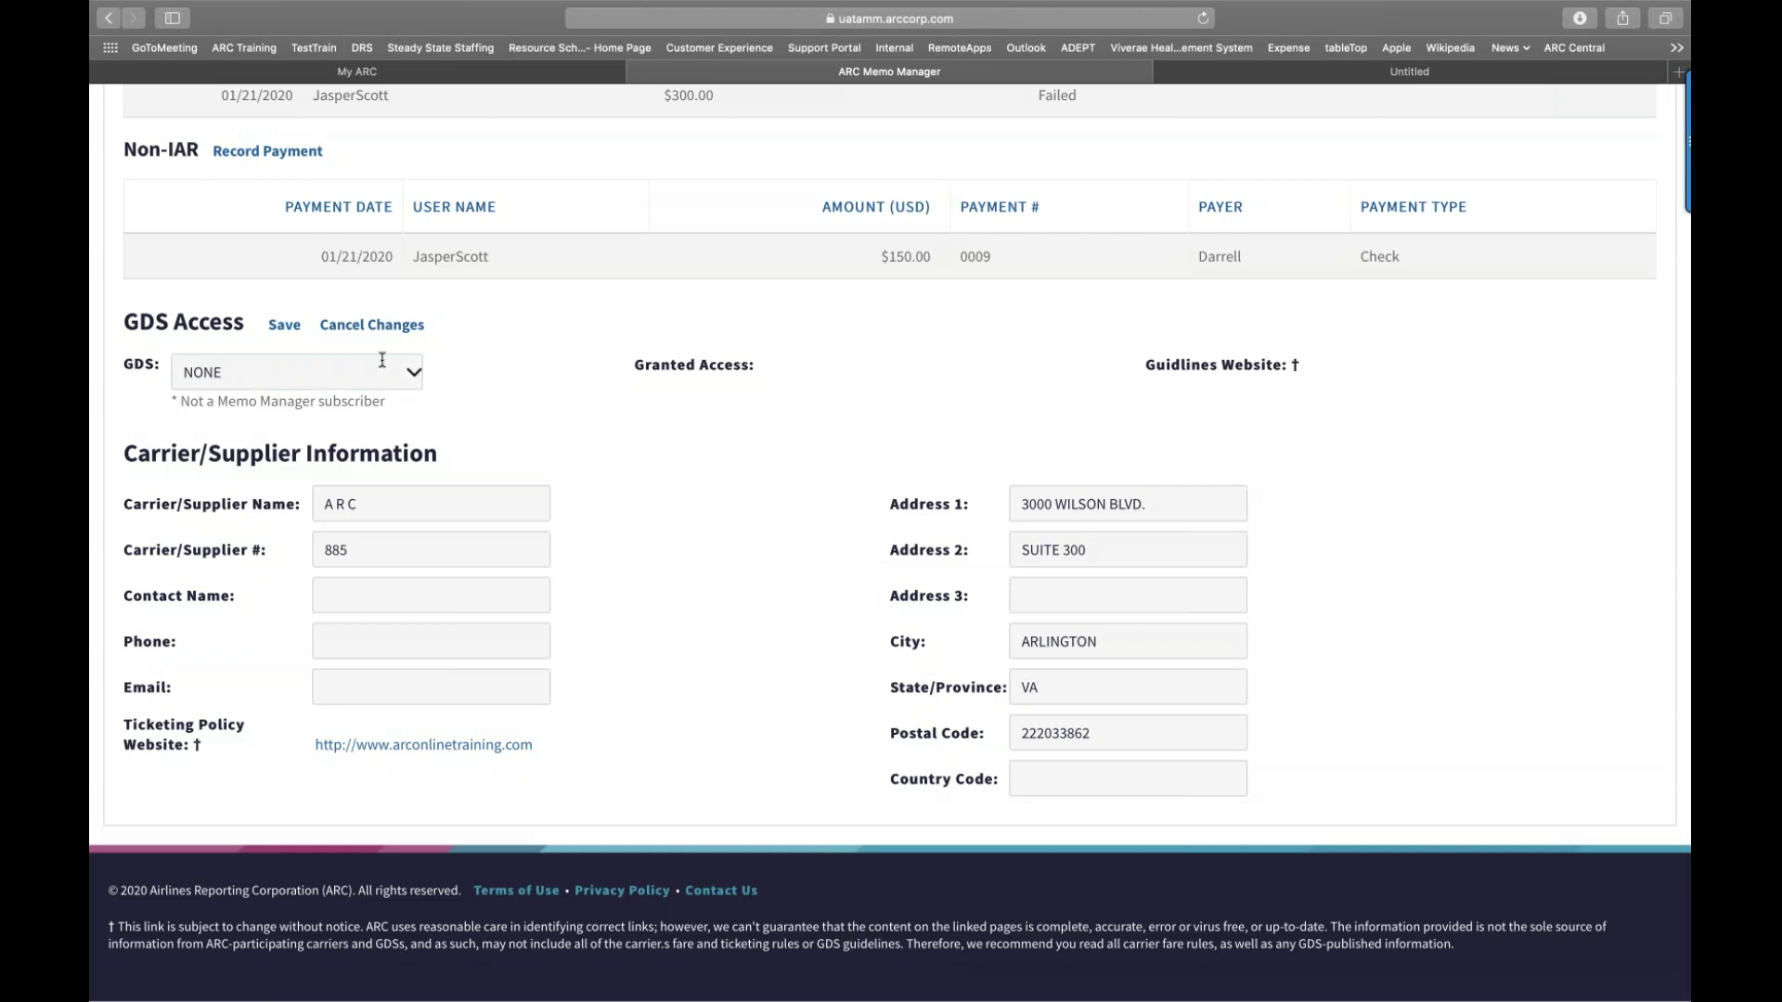
click(415, 372)
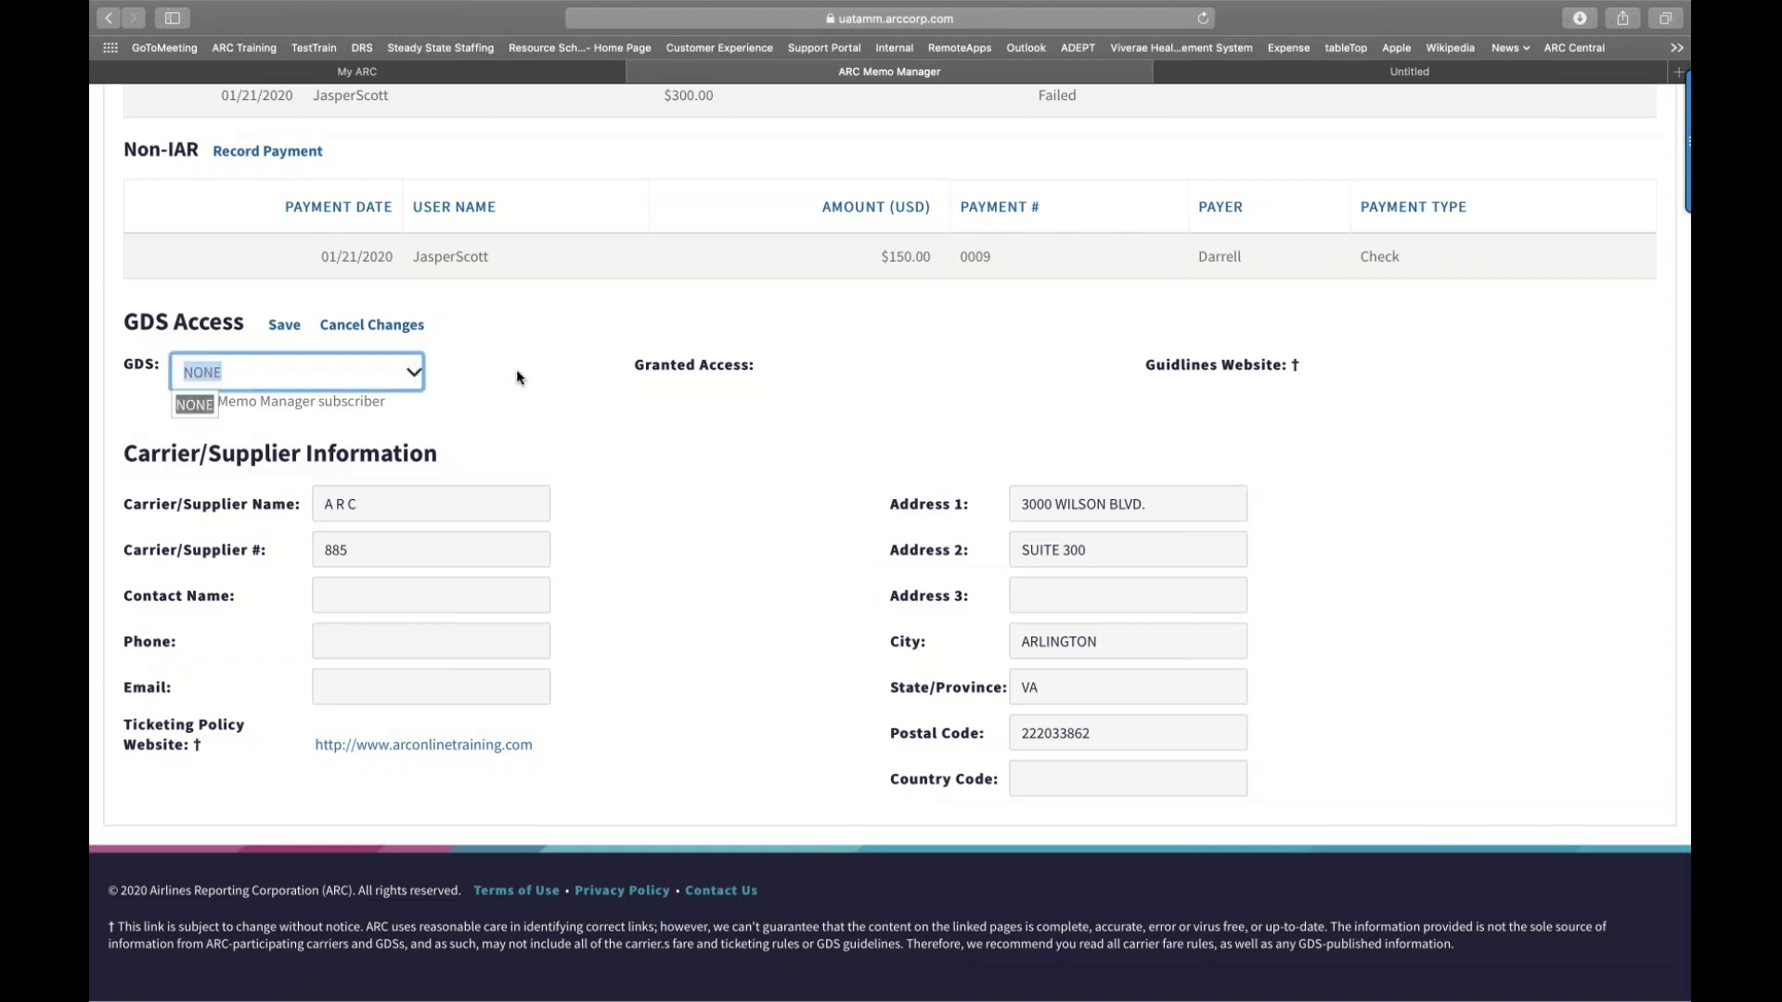
click(472, 371)
click(415, 372)
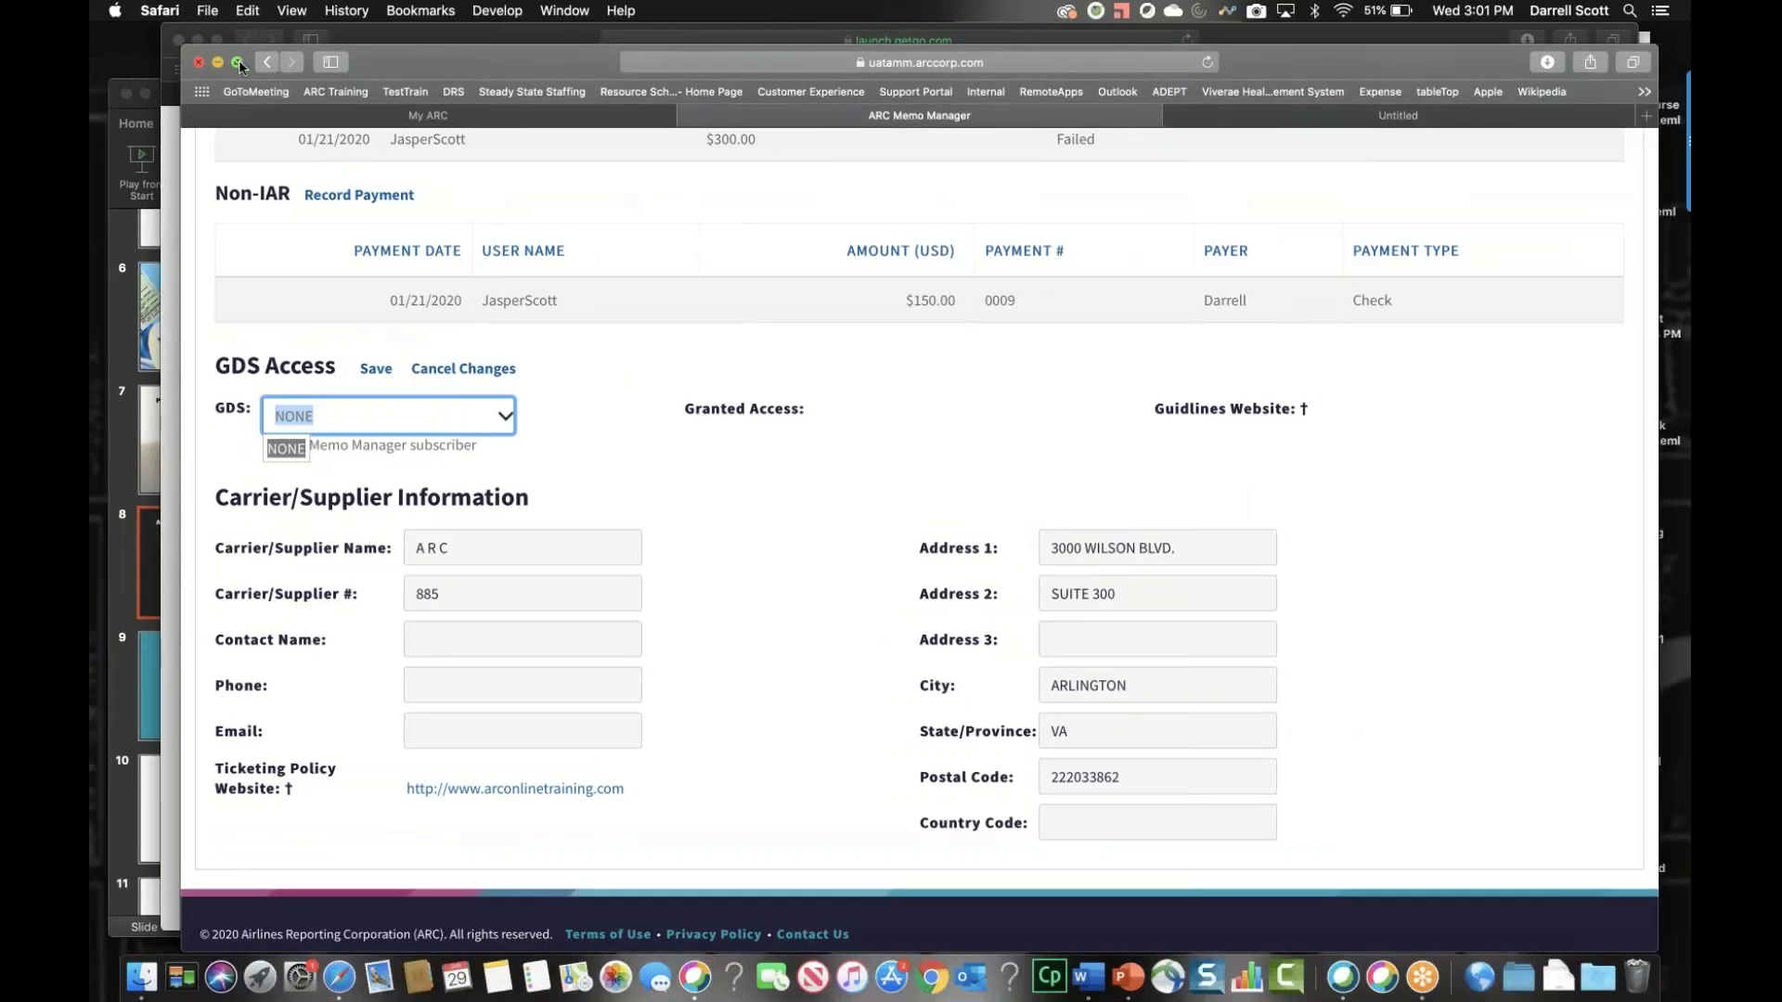
click(237, 59)
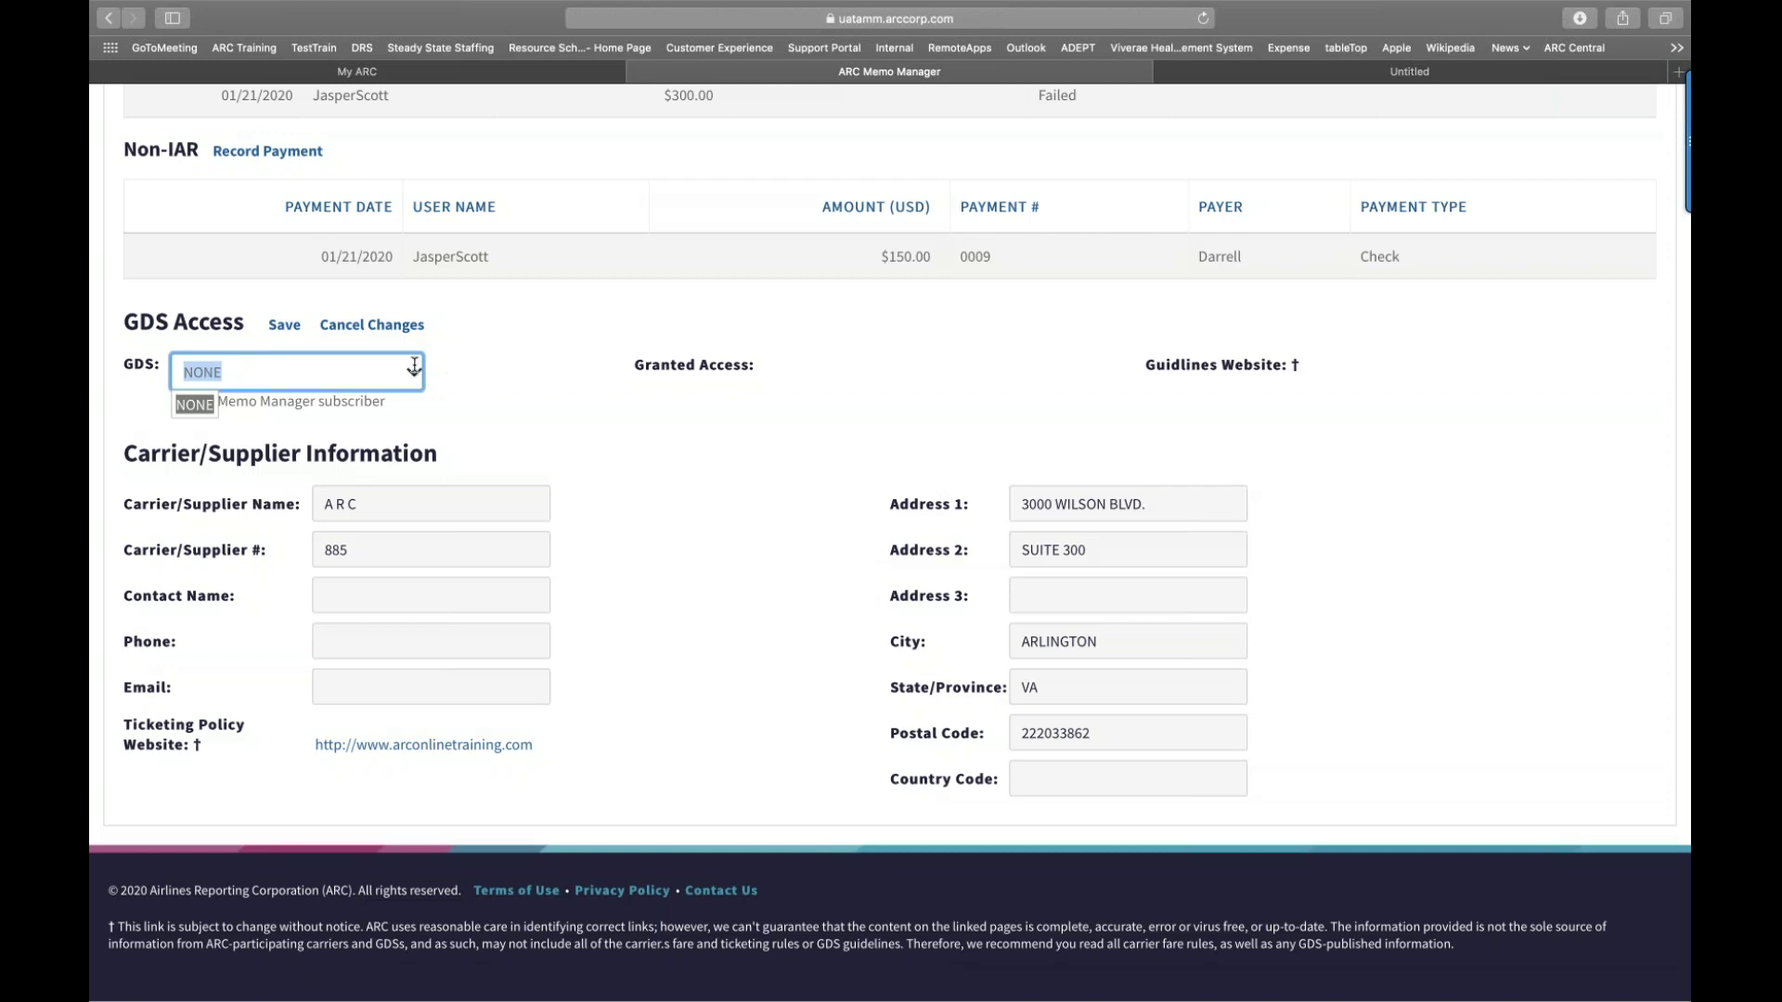
click(414, 370)
click(413, 372)
click(288, 326)
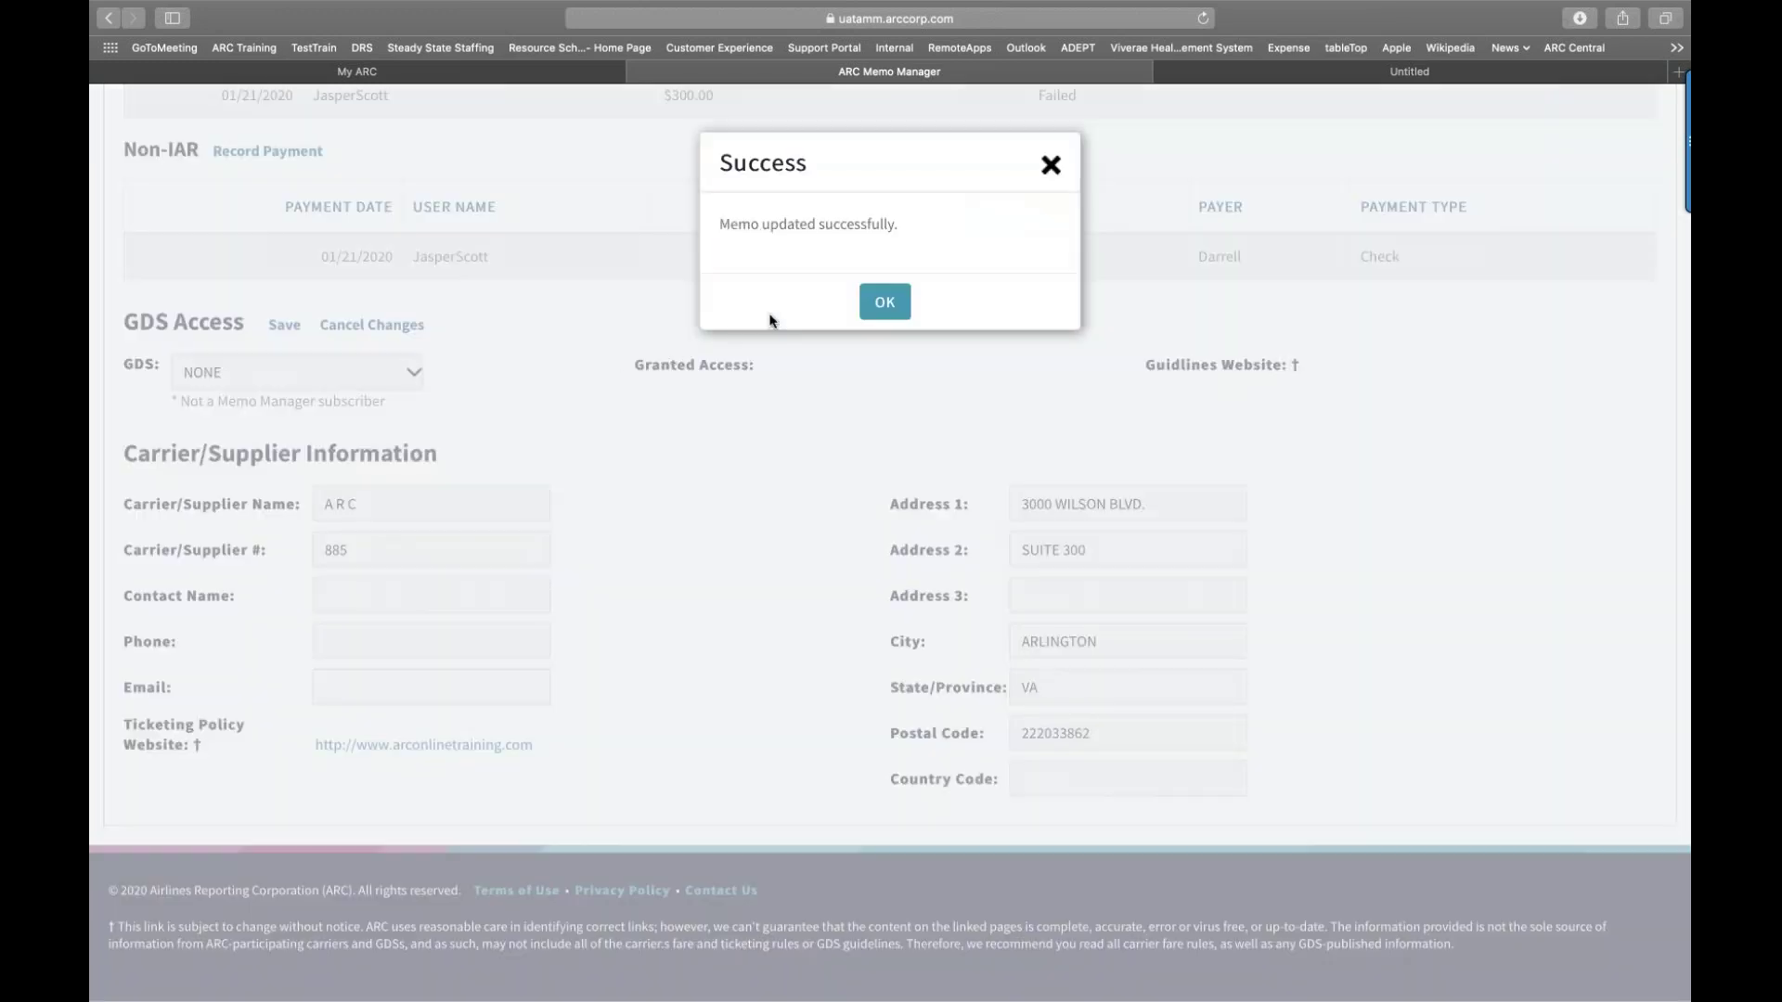
click(1060, 162)
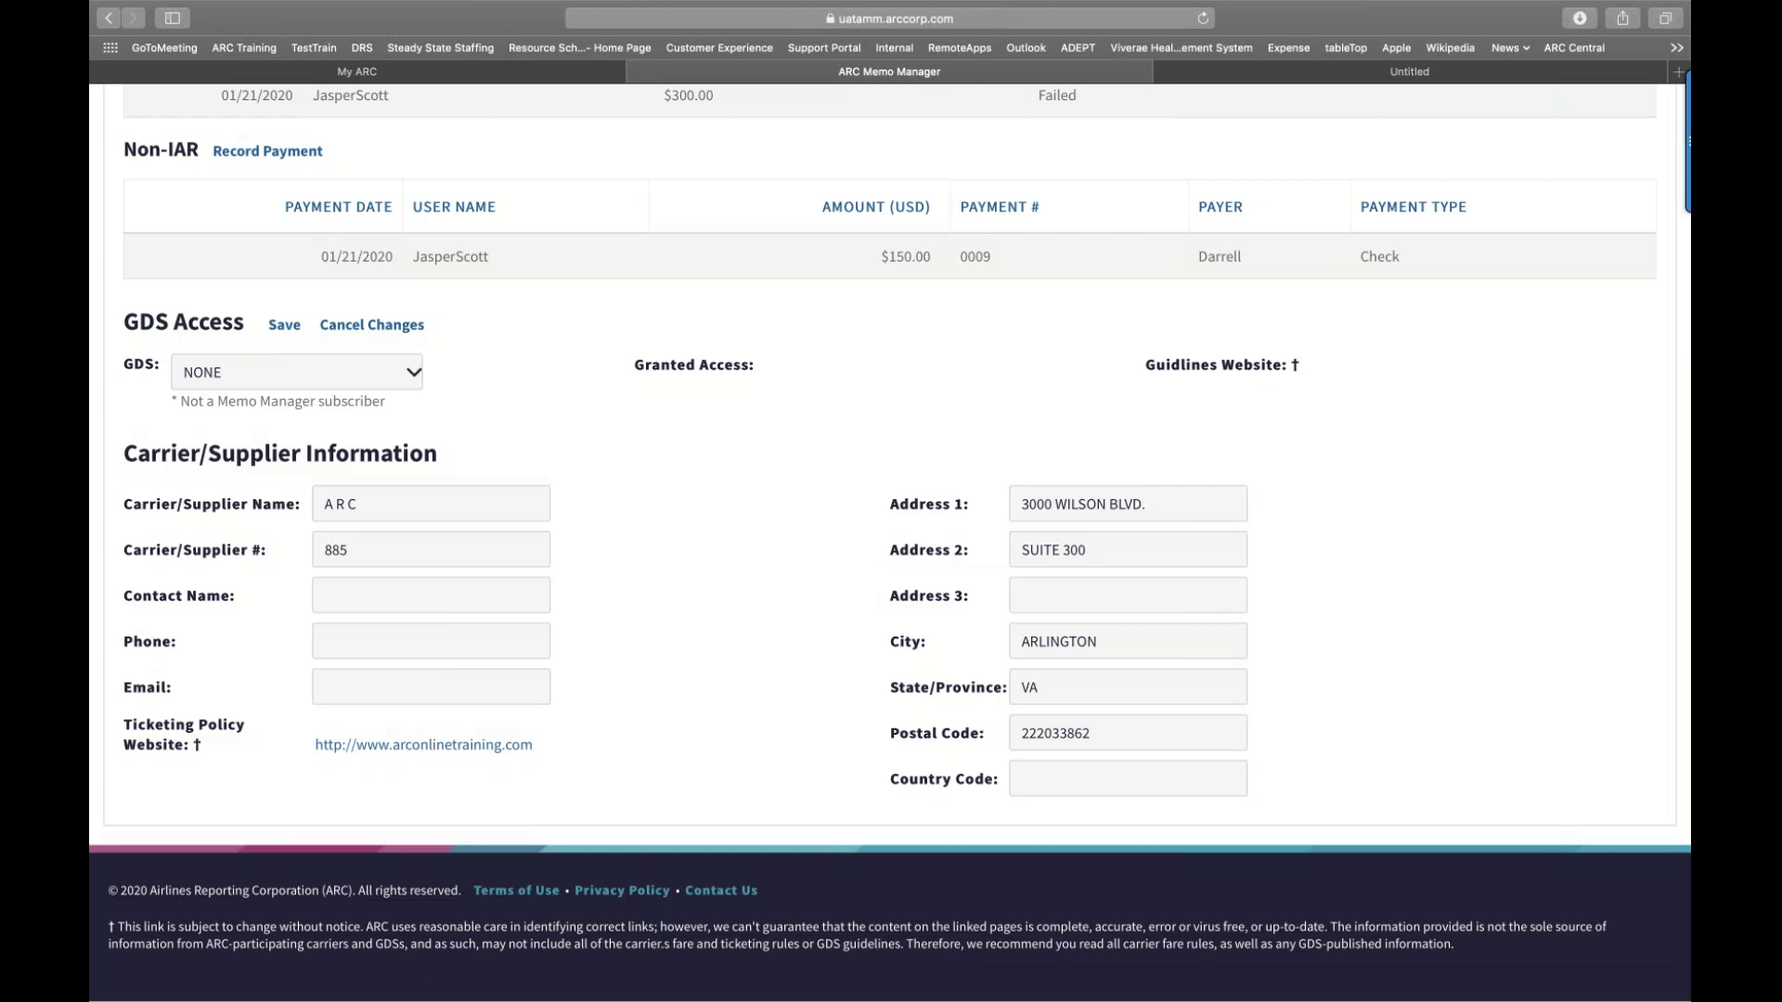
scroll(1225, 169, up, 10)
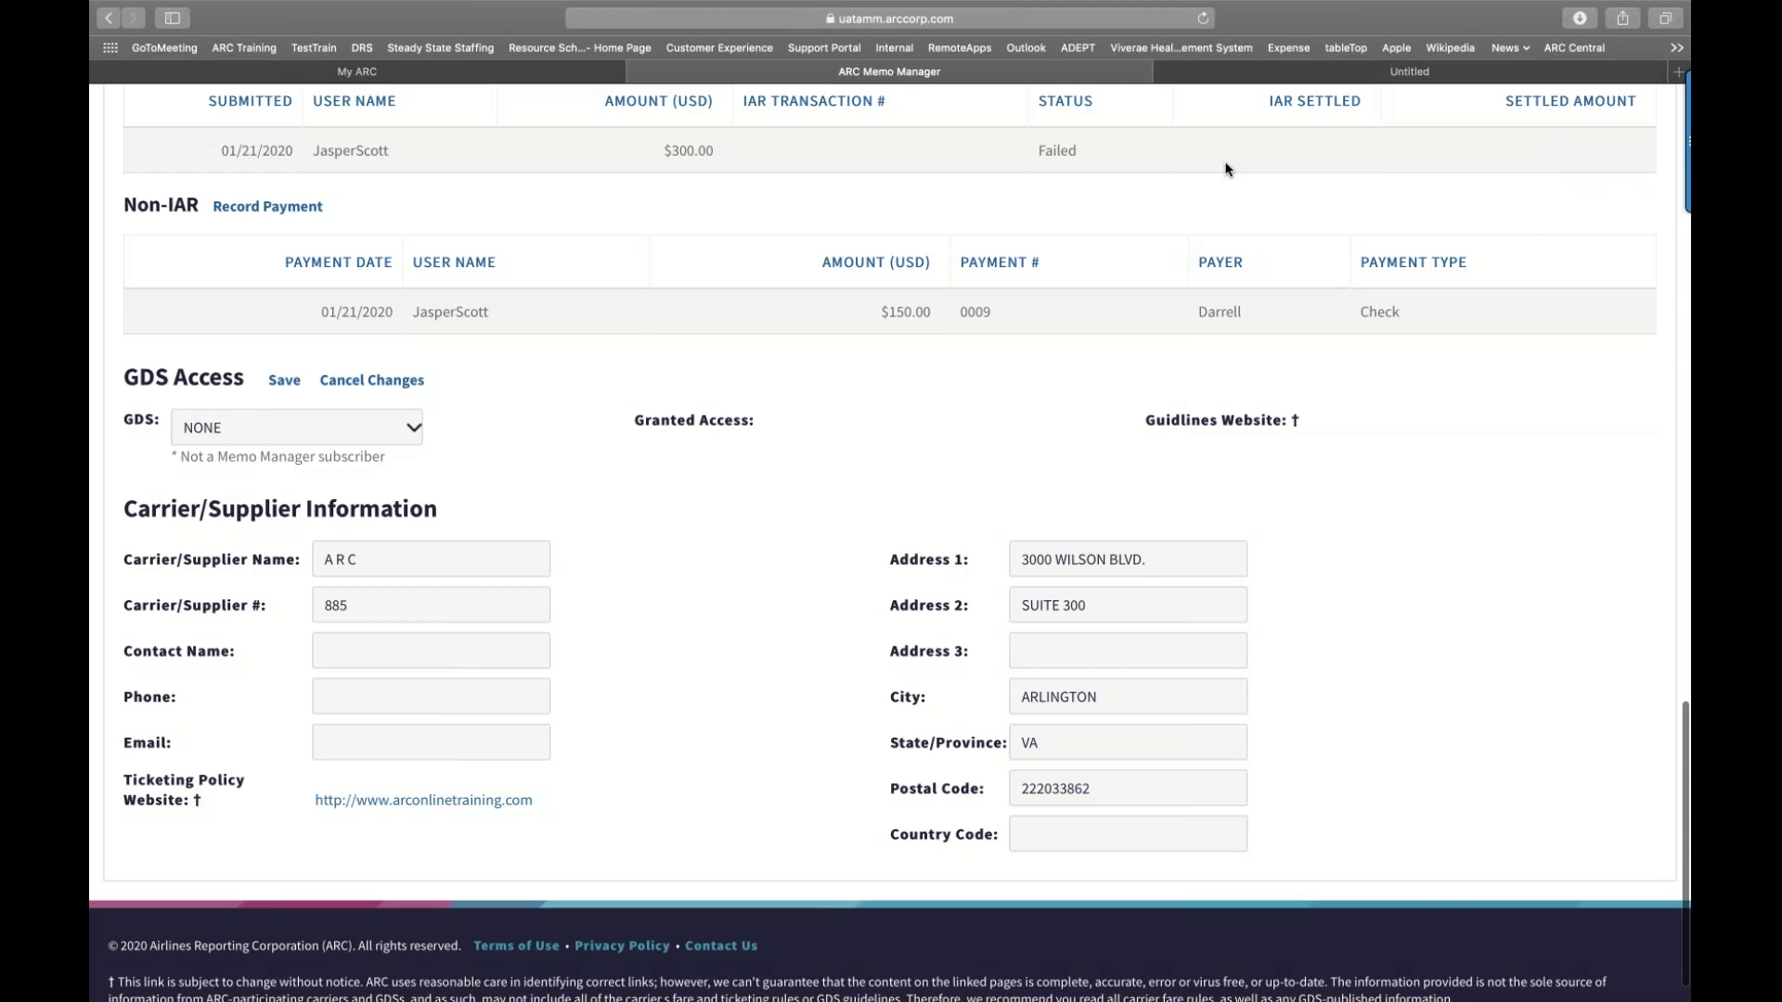
scroll(1225, 169, up, 15)
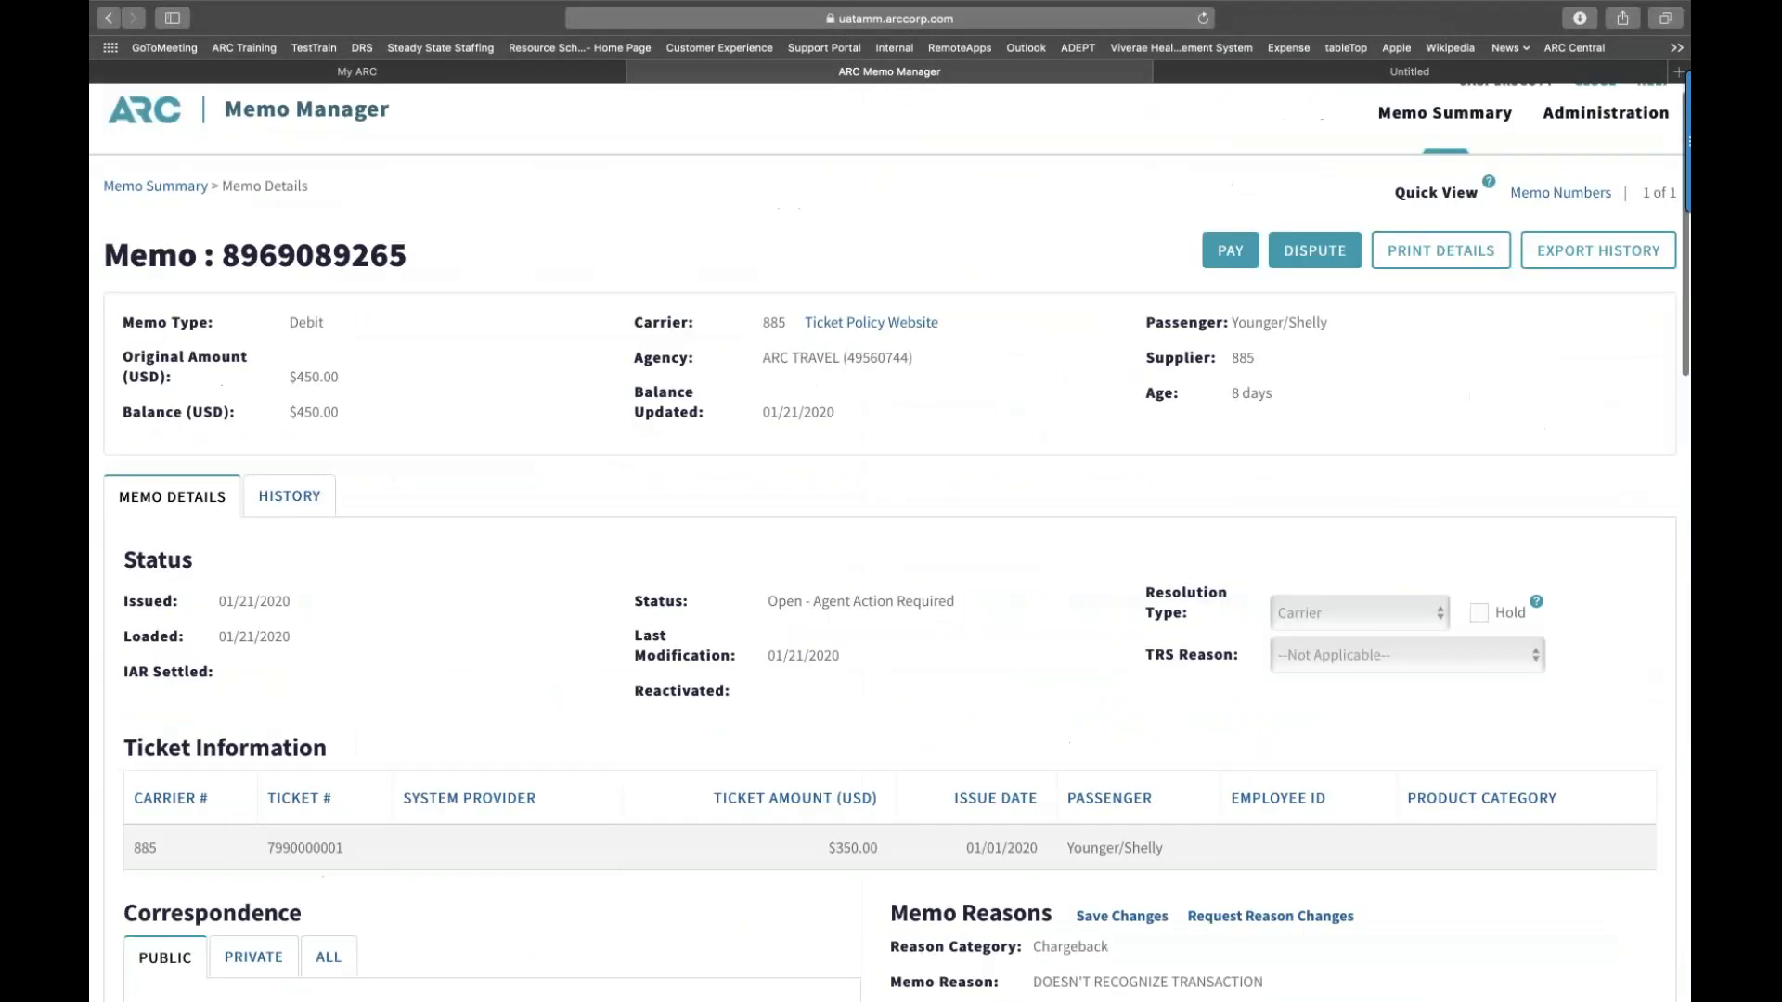
scroll(1224, 169, up, 2)
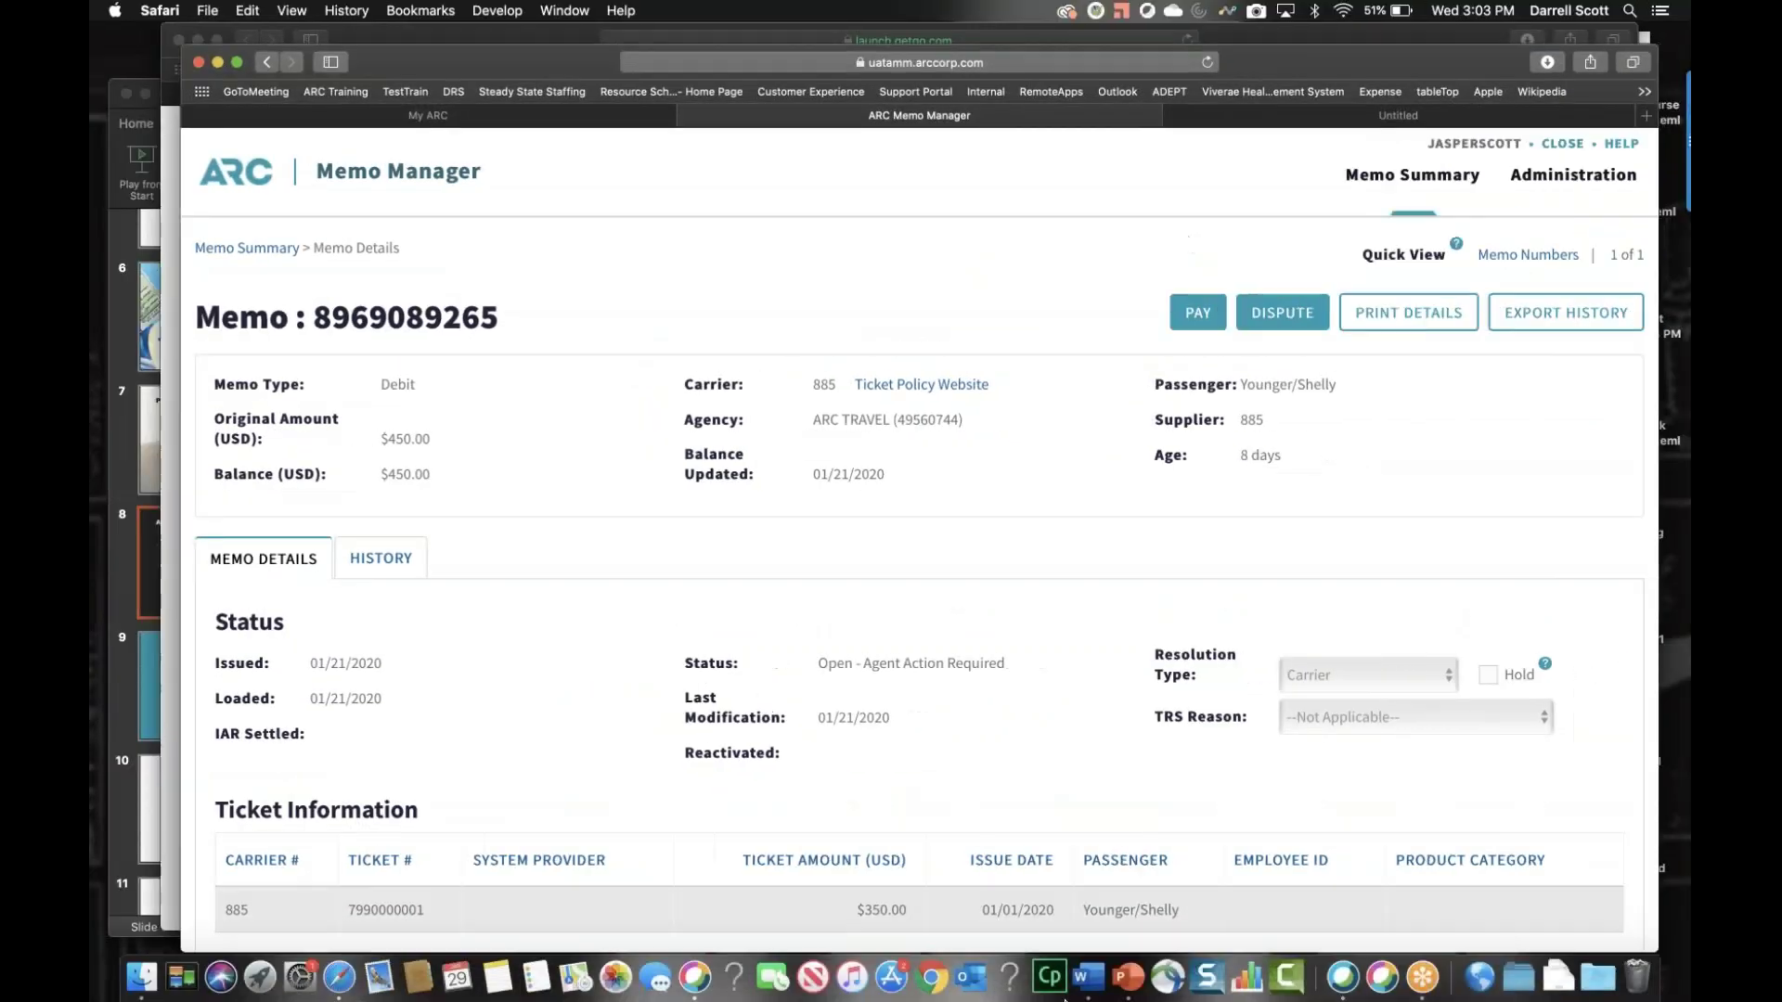
Step: Run the PowerPoint slide show from slide 8 through to the Best Practices for Working Debit Memos slide
click(1128, 978)
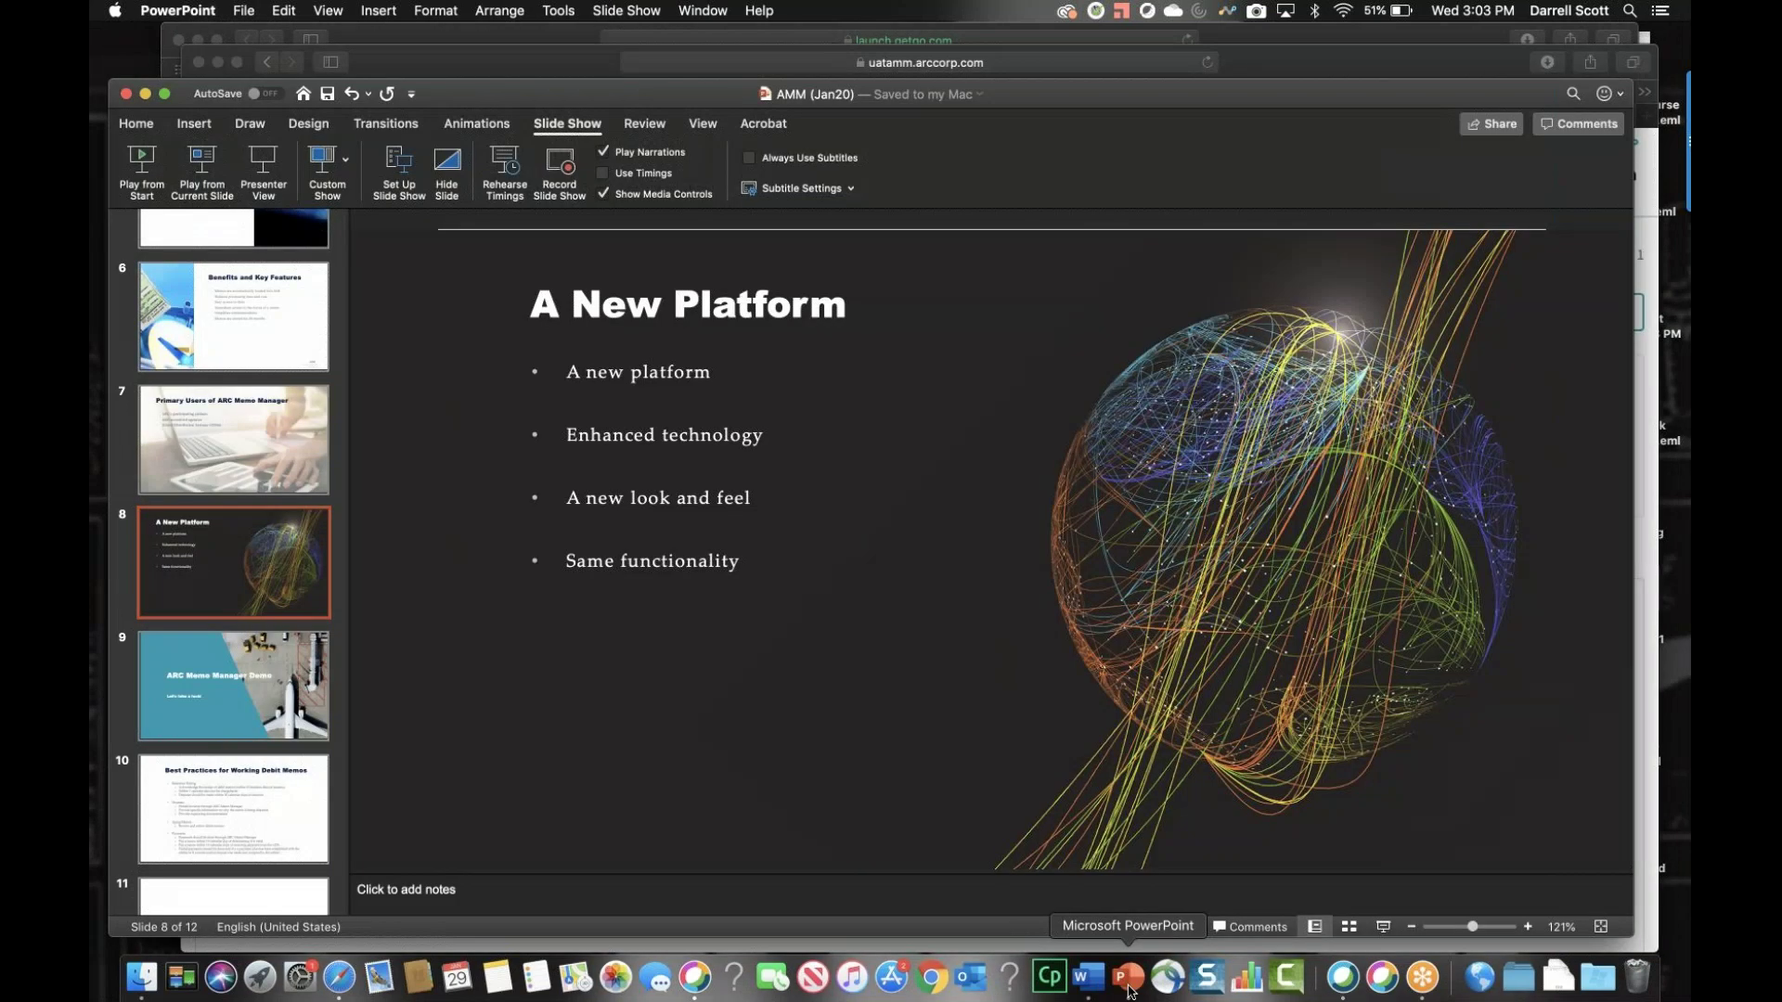
click(165, 96)
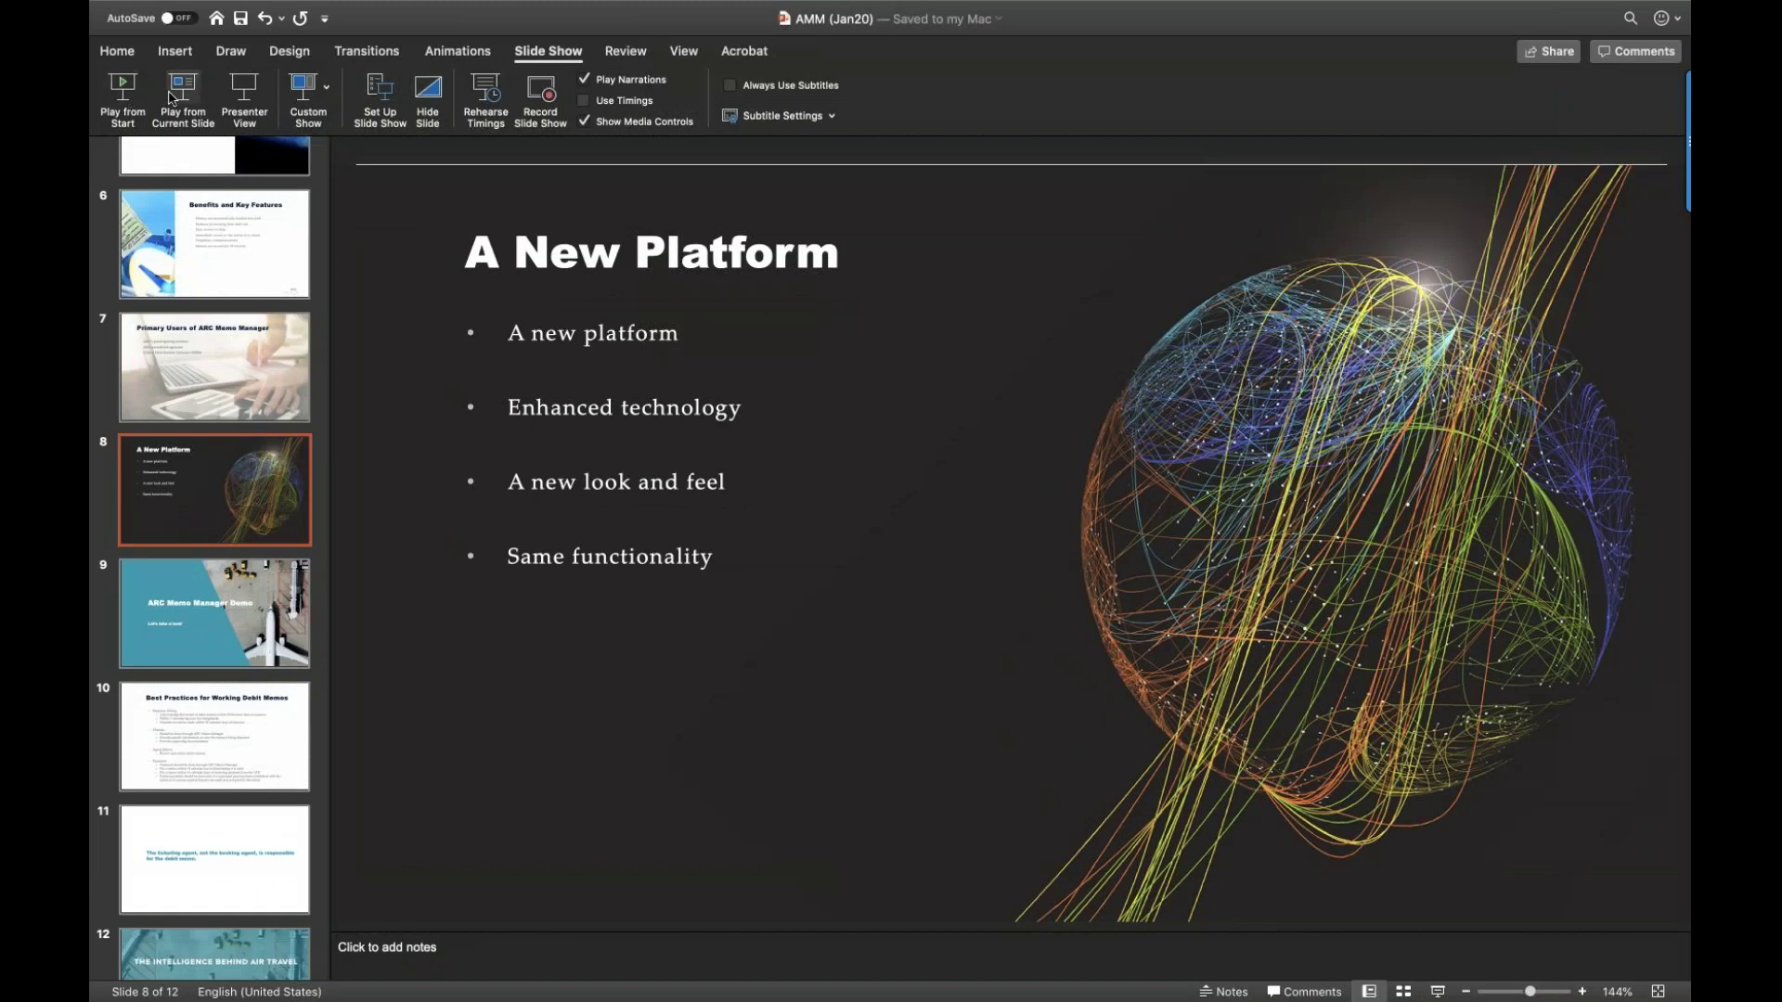
click(182, 93)
click(227, 934)
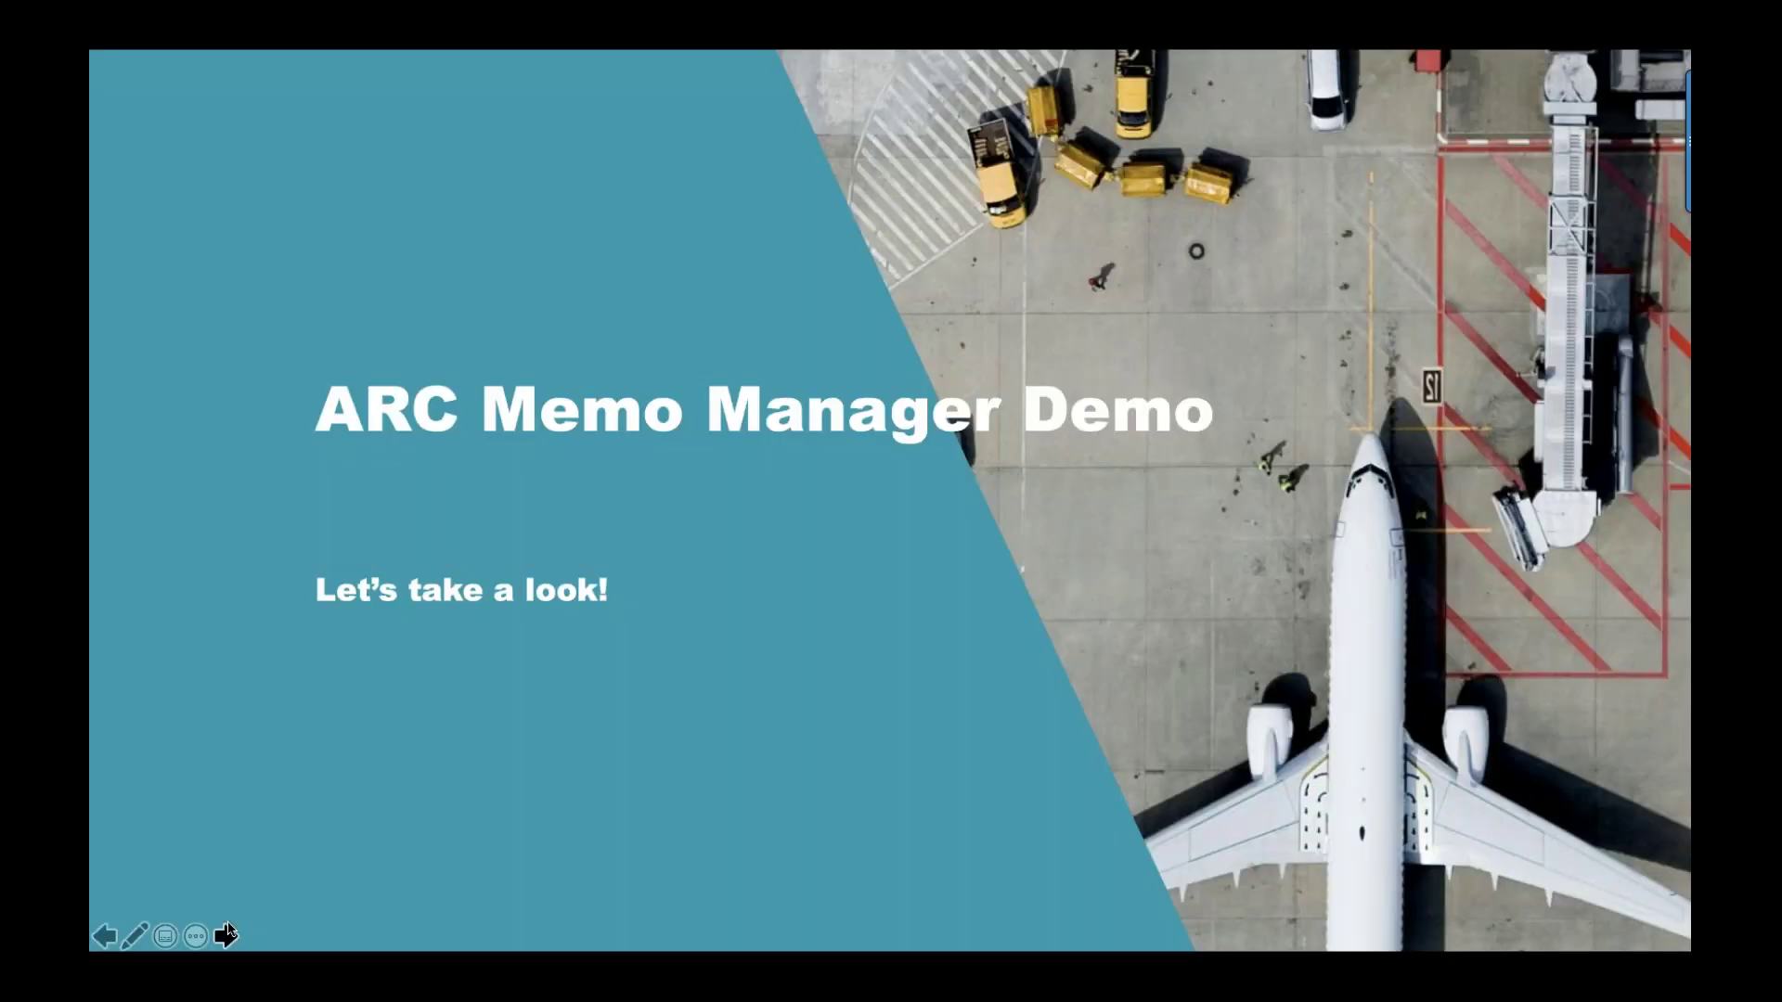
click(227, 935)
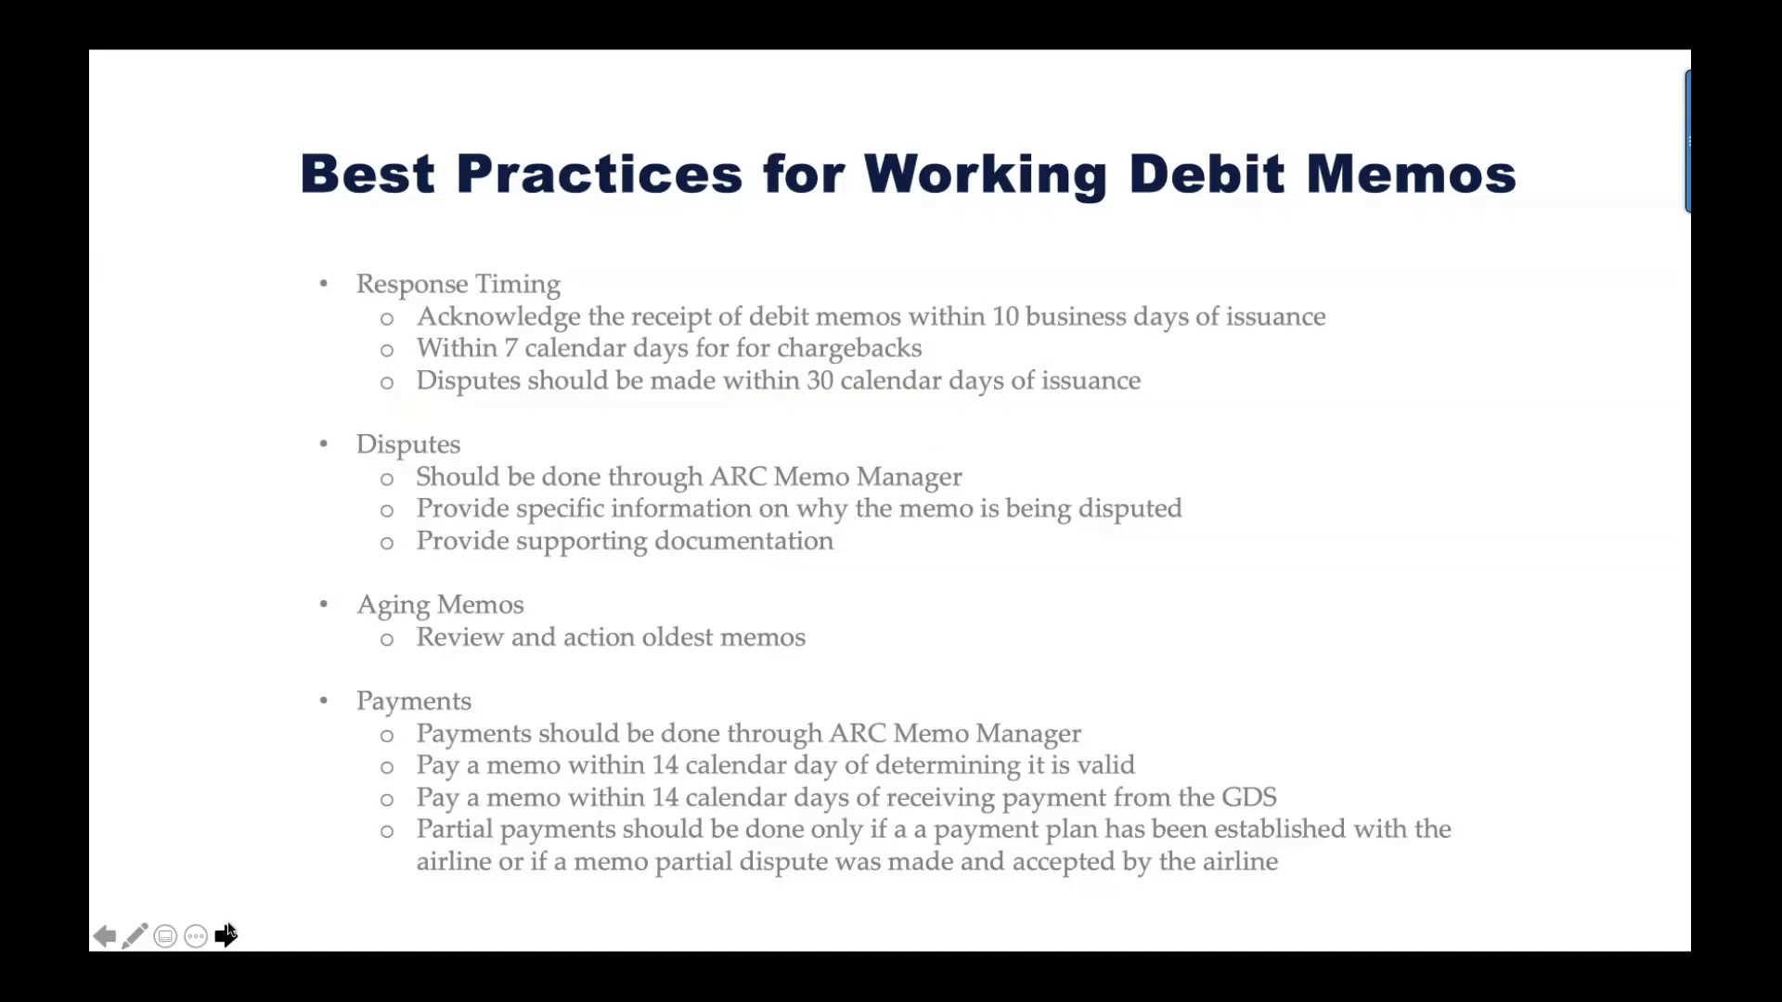